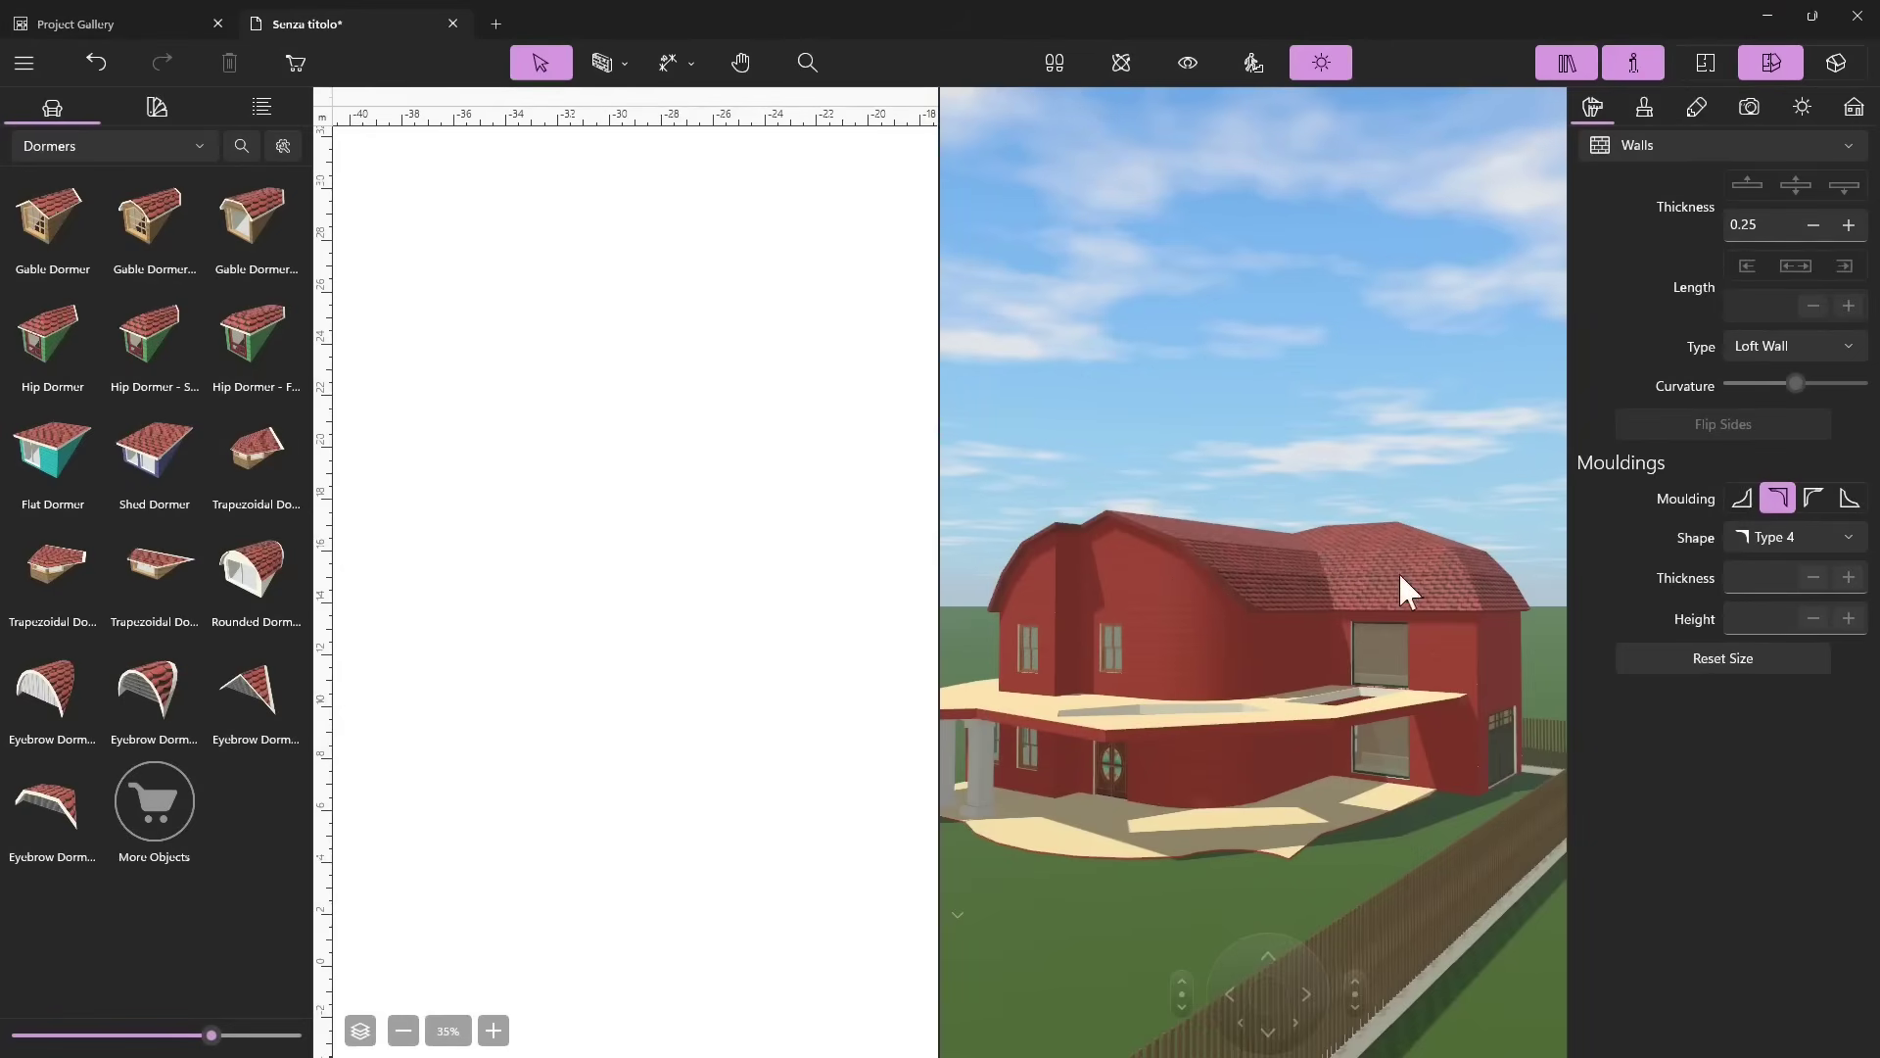
Zoom the plan to find the house and show its Building settings: four stories, elevation 0.05, foundation 1.40.
scroll(580, 683, down, 5)
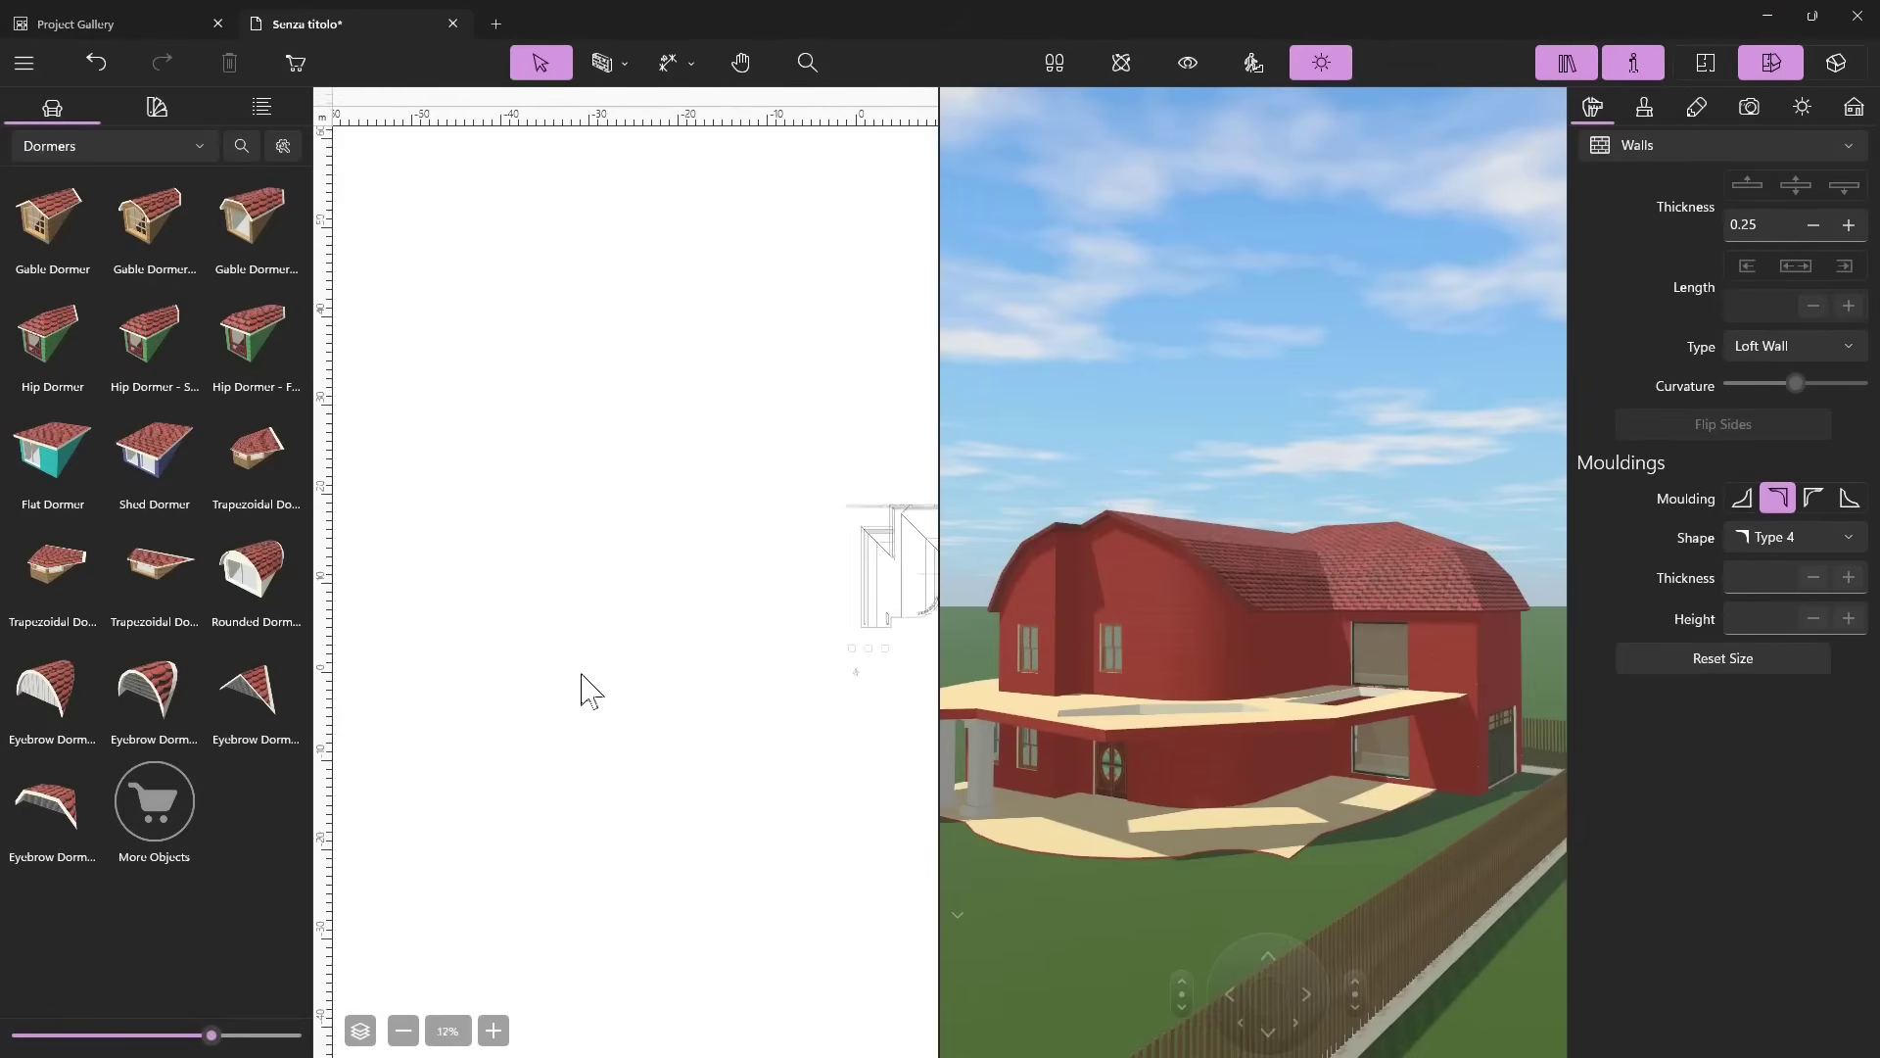
scroll(823, 613, up, 1)
scroll(882, 590, up, 1)
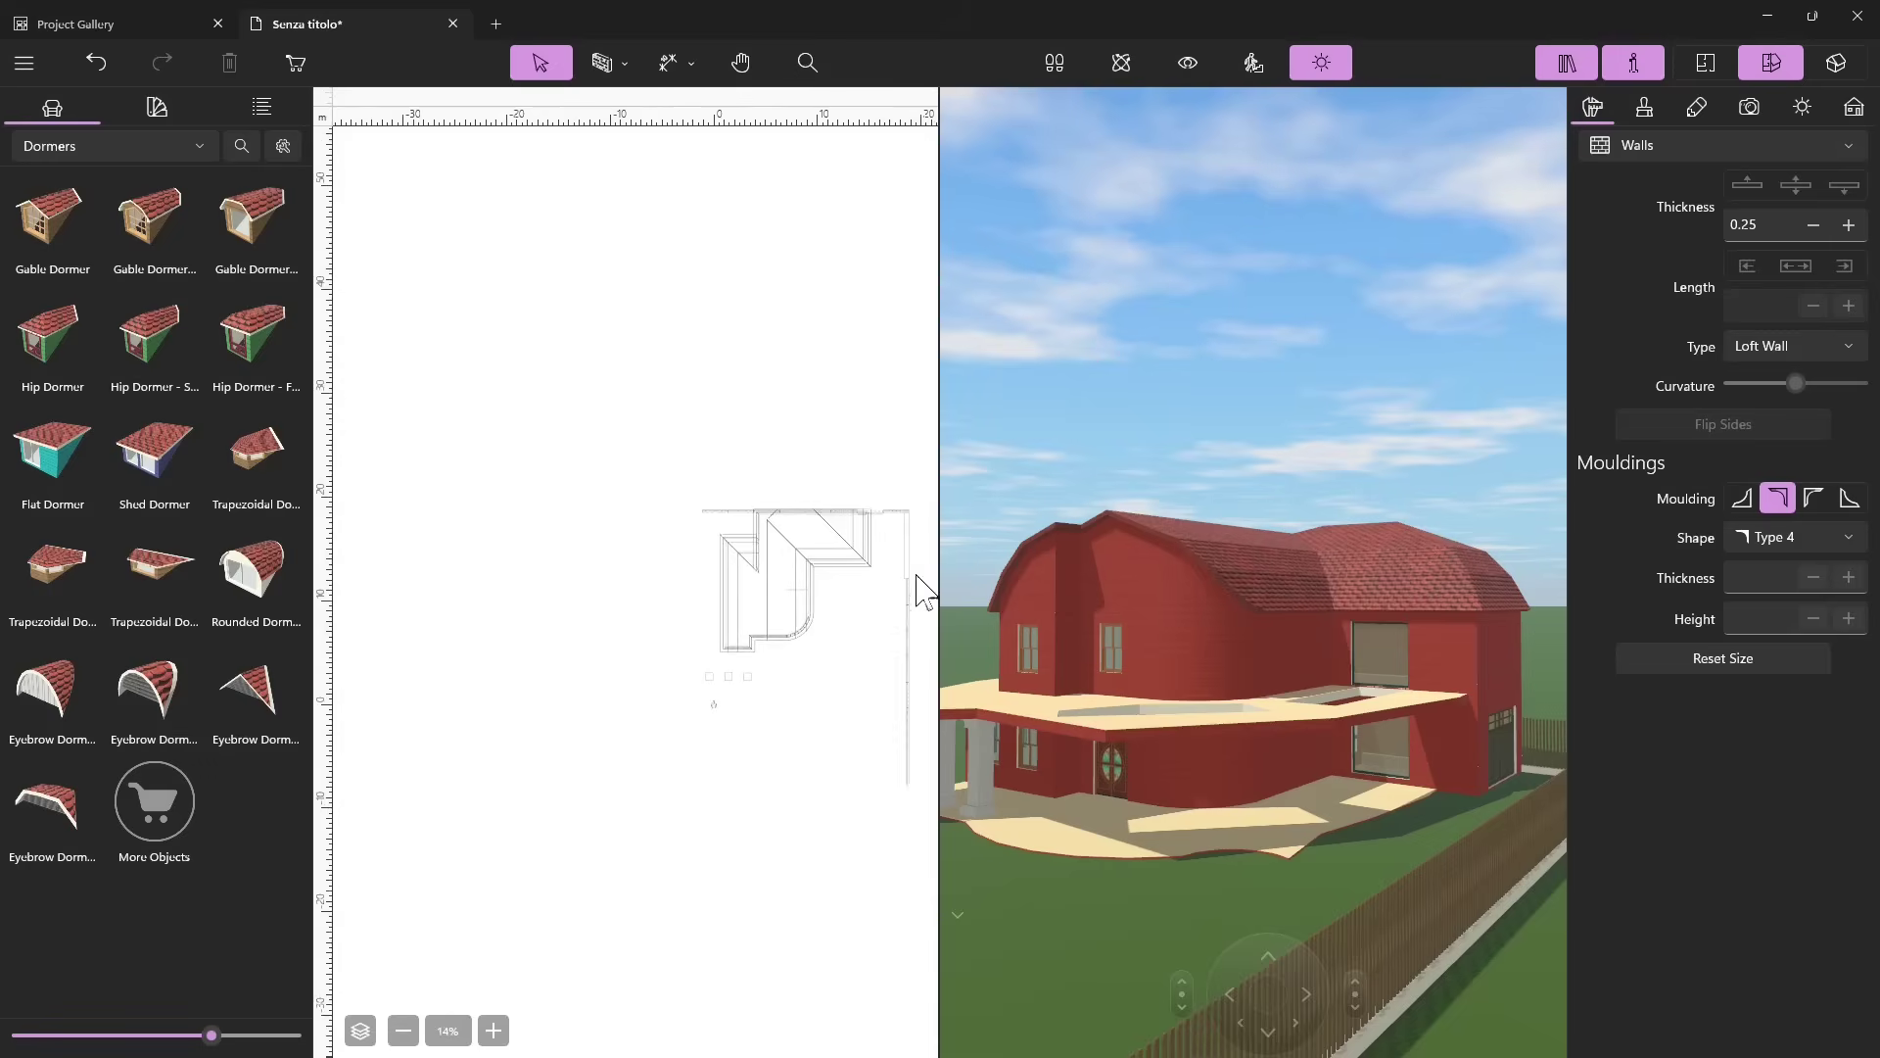
click(1854, 108)
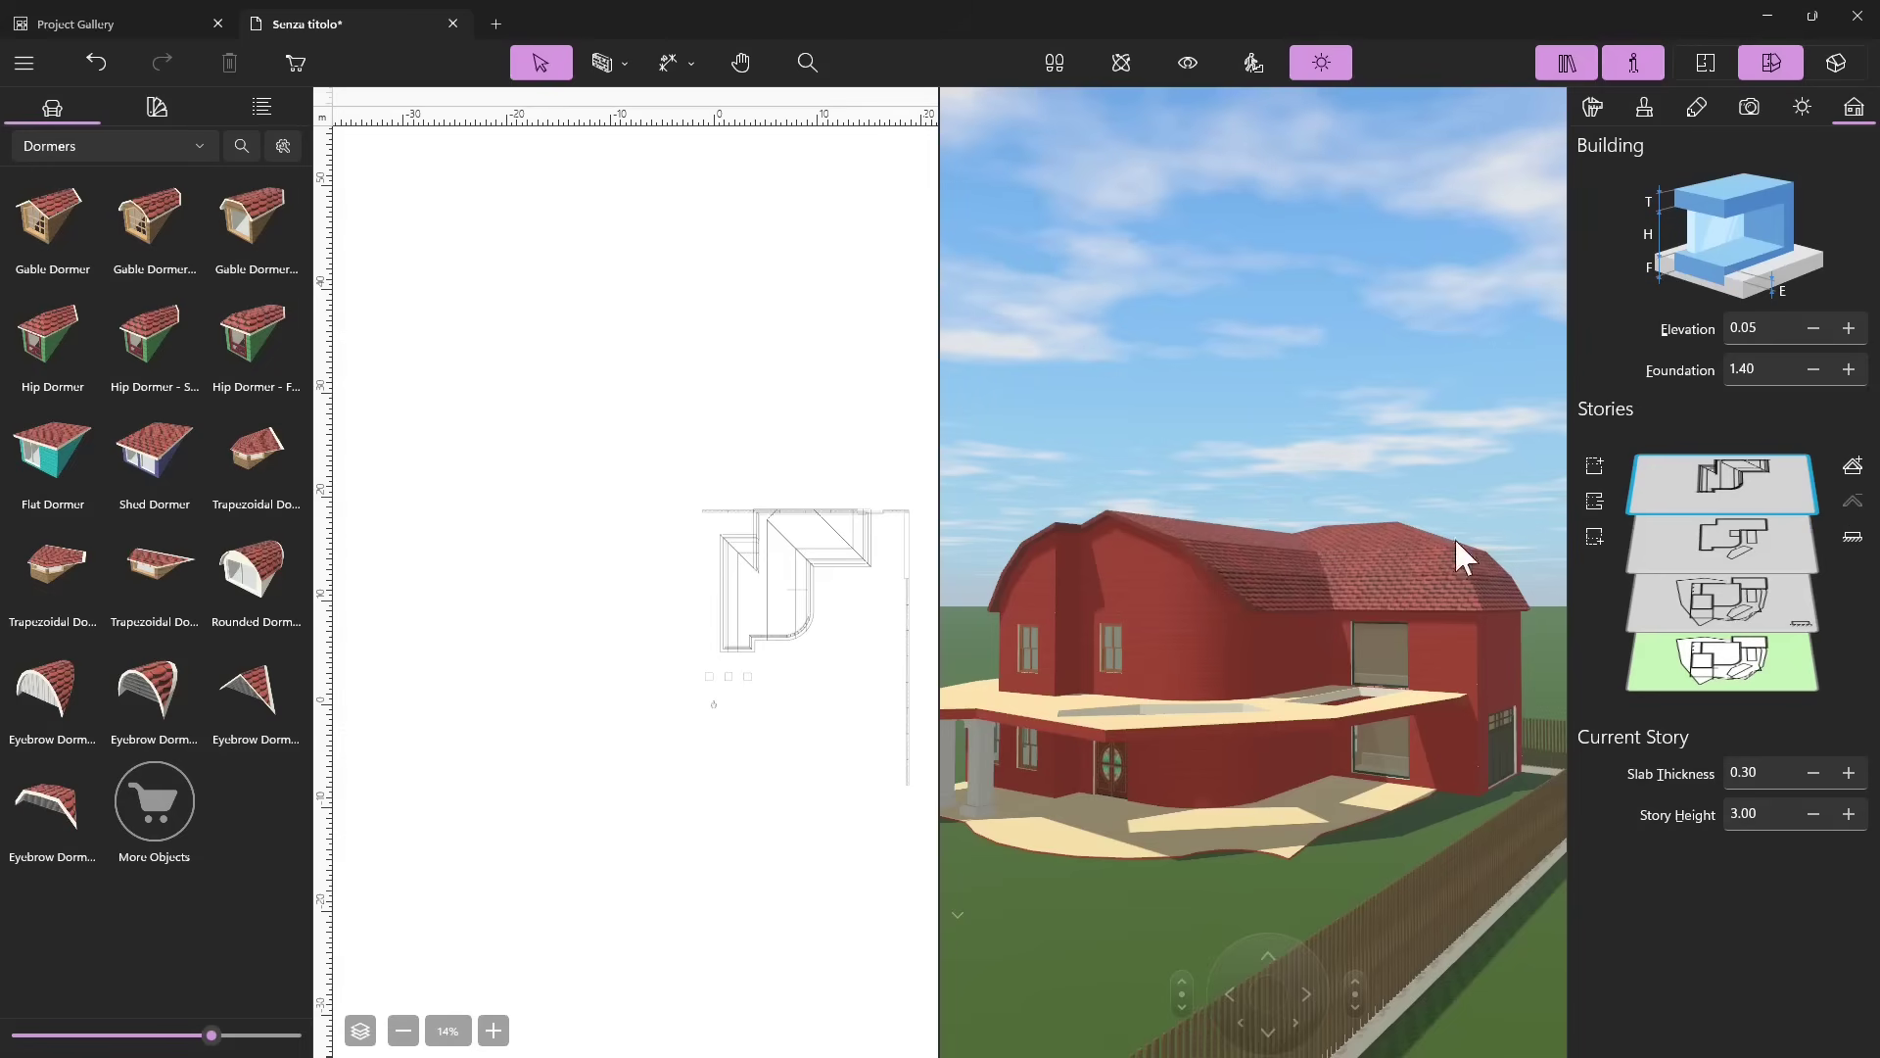
Delete the roof story and the other upper story, then add a new story below the current one.
click(1594, 501)
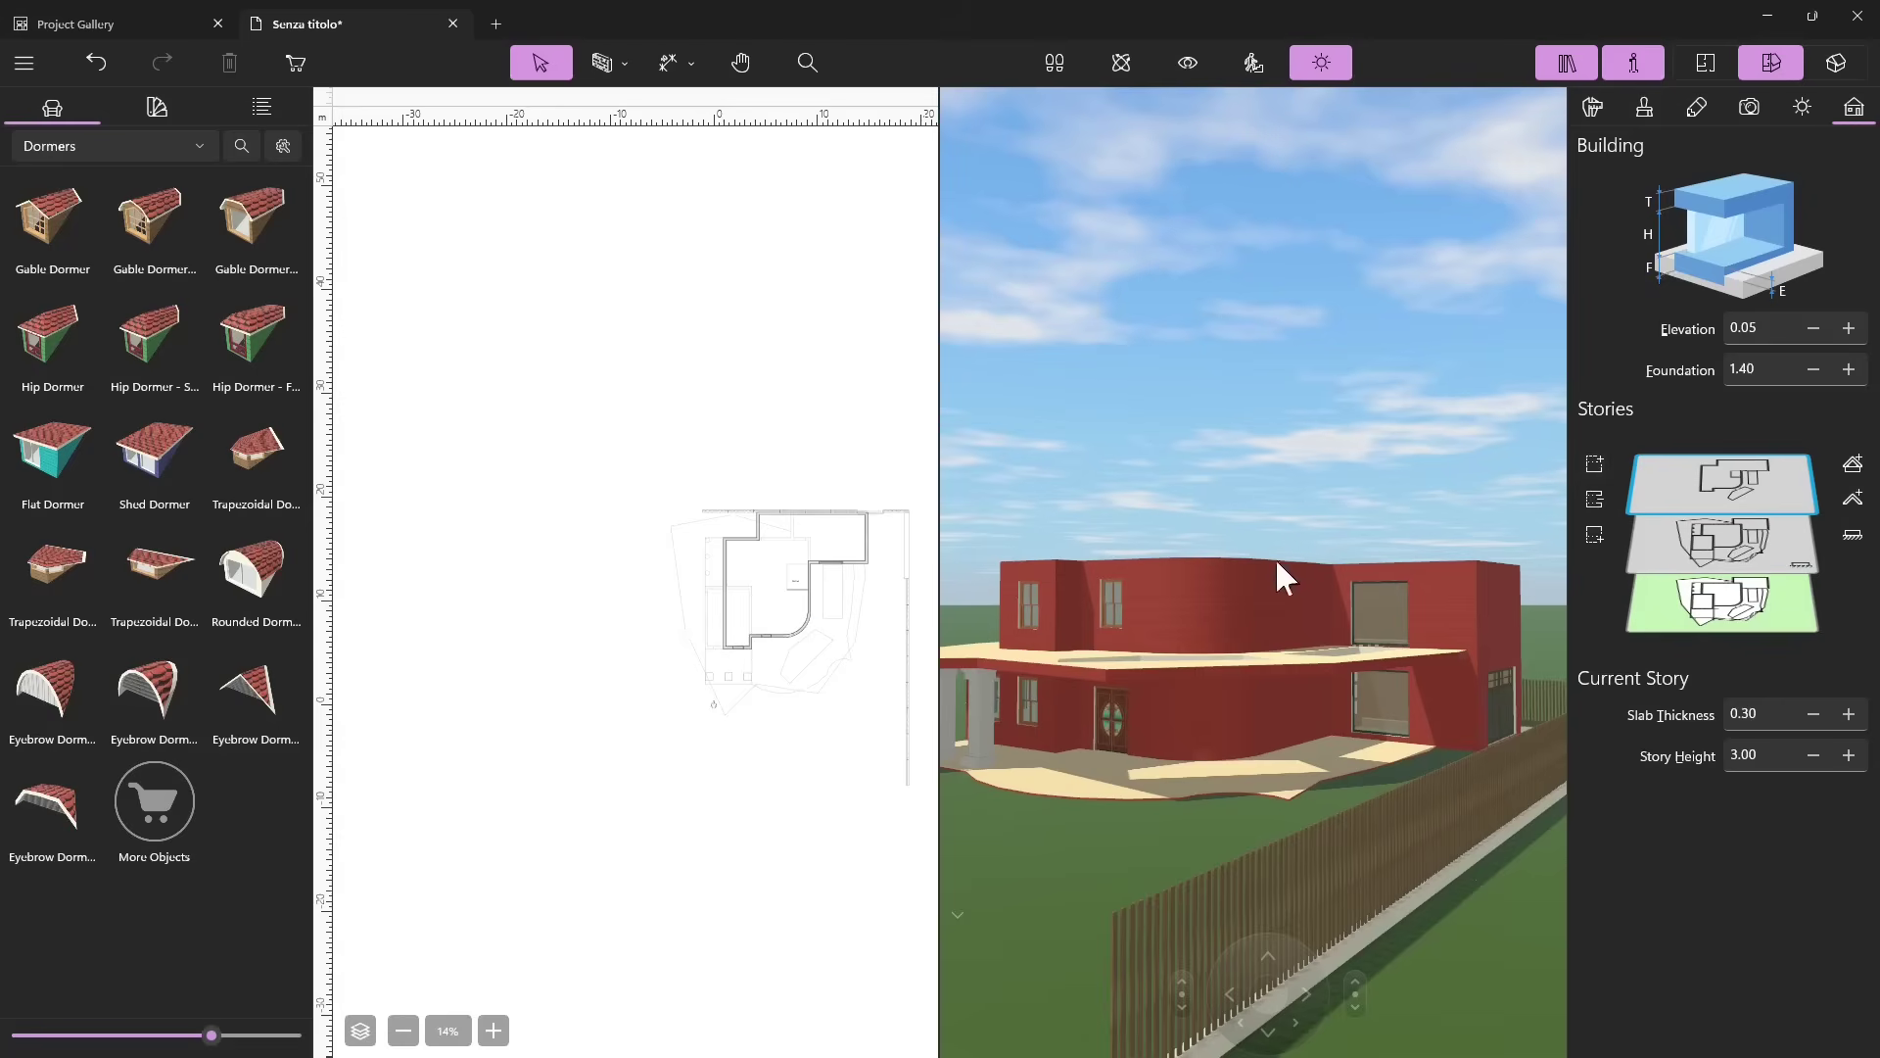
click(1138, 711)
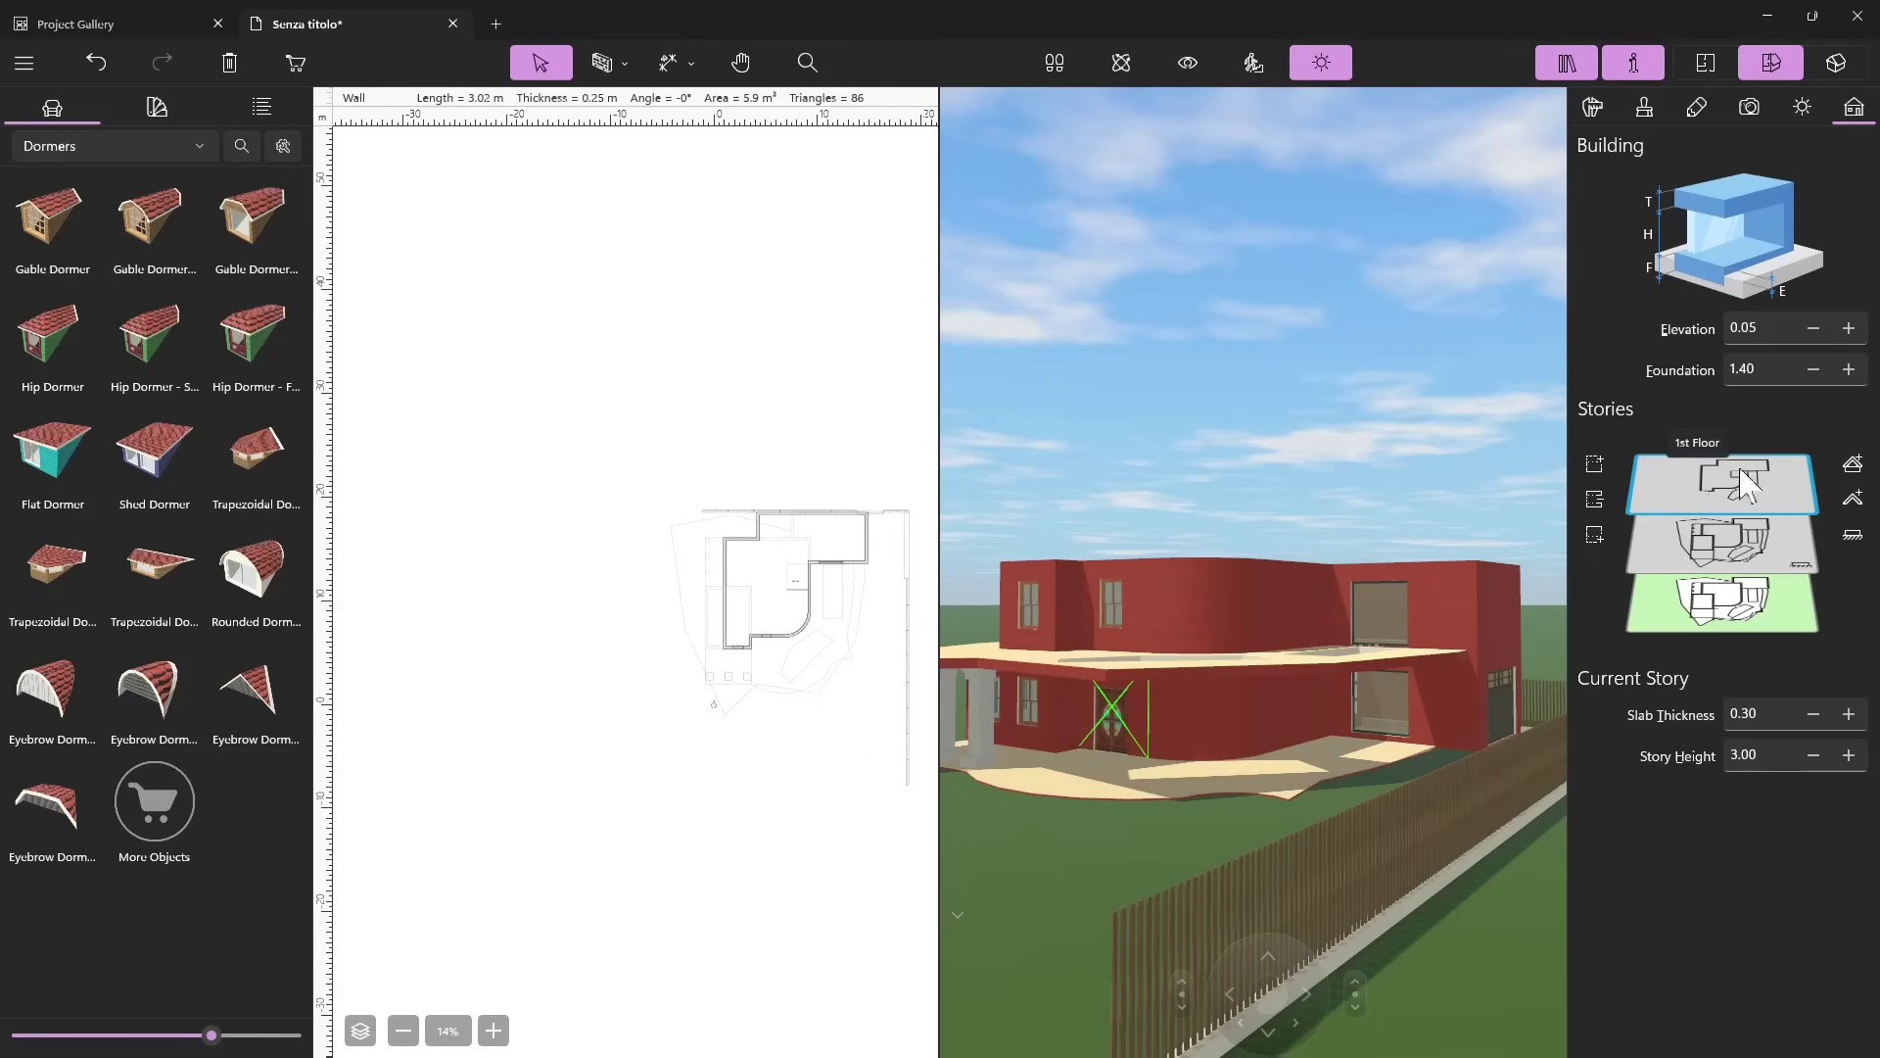
click(1594, 499)
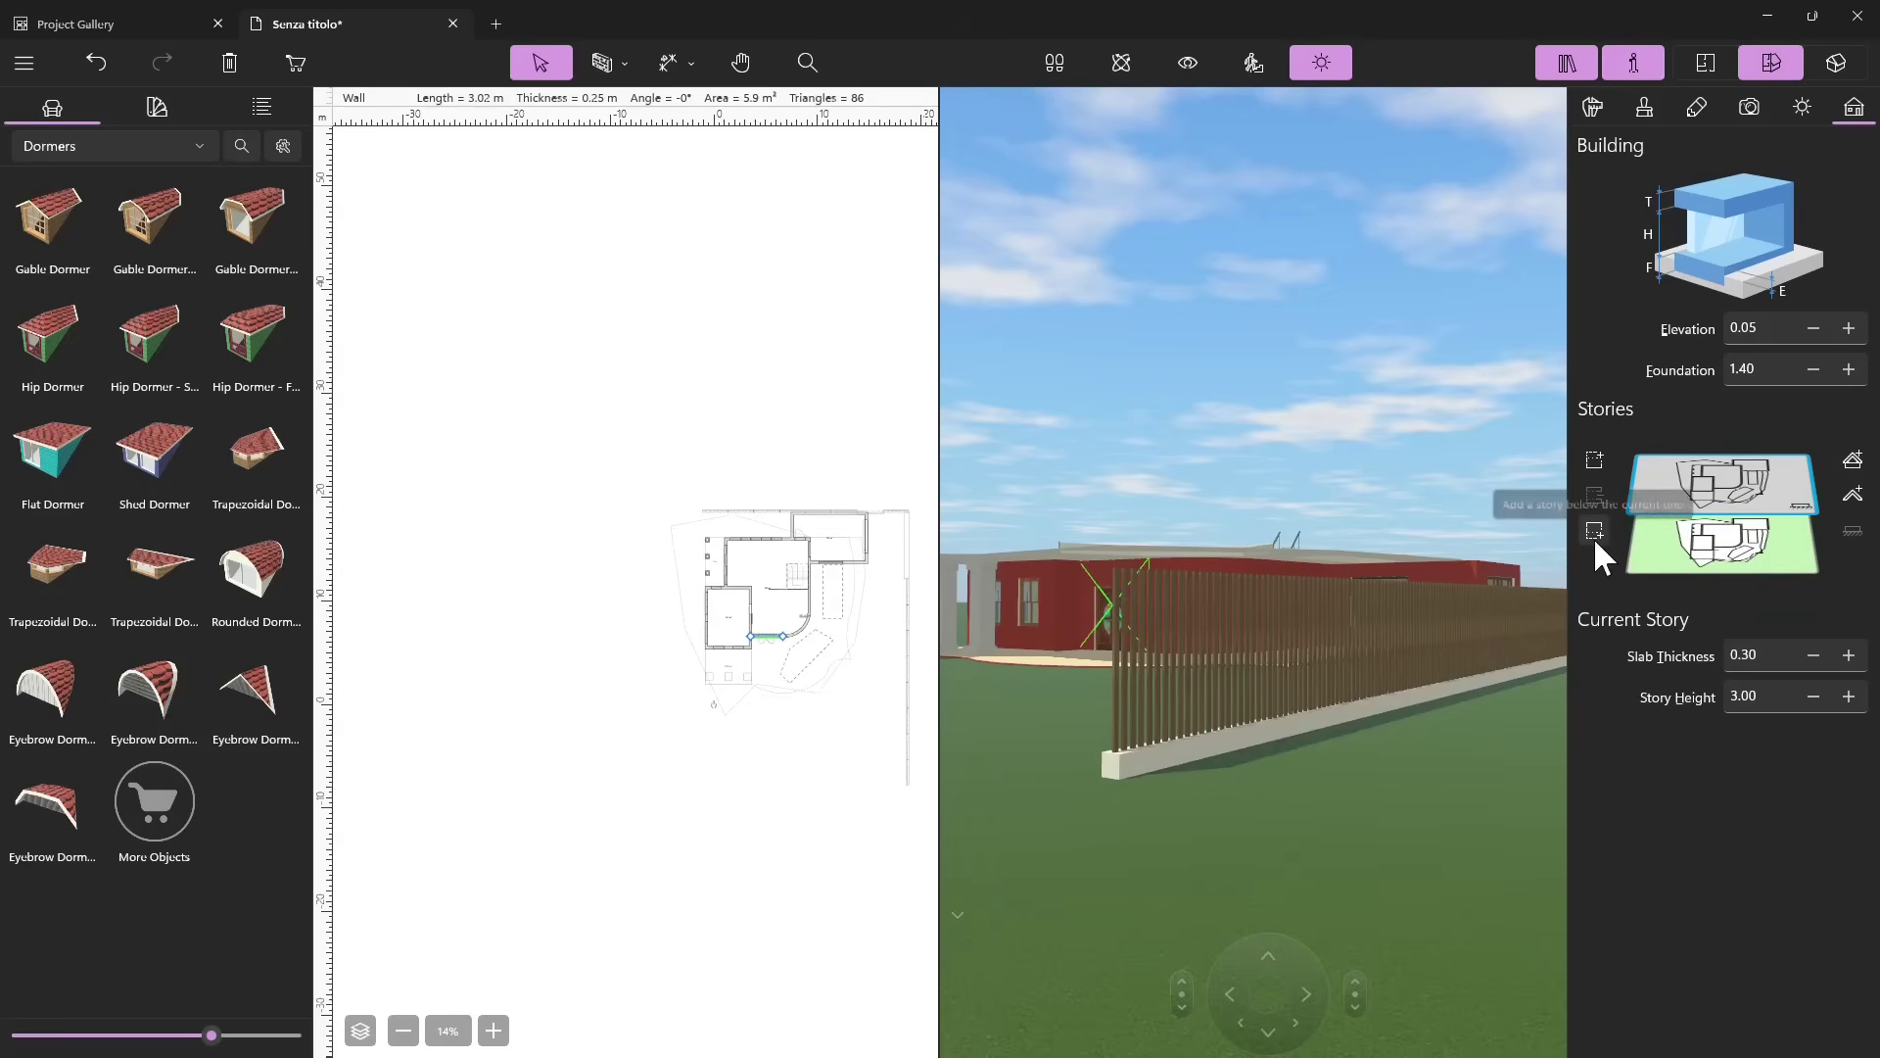
click(1595, 533)
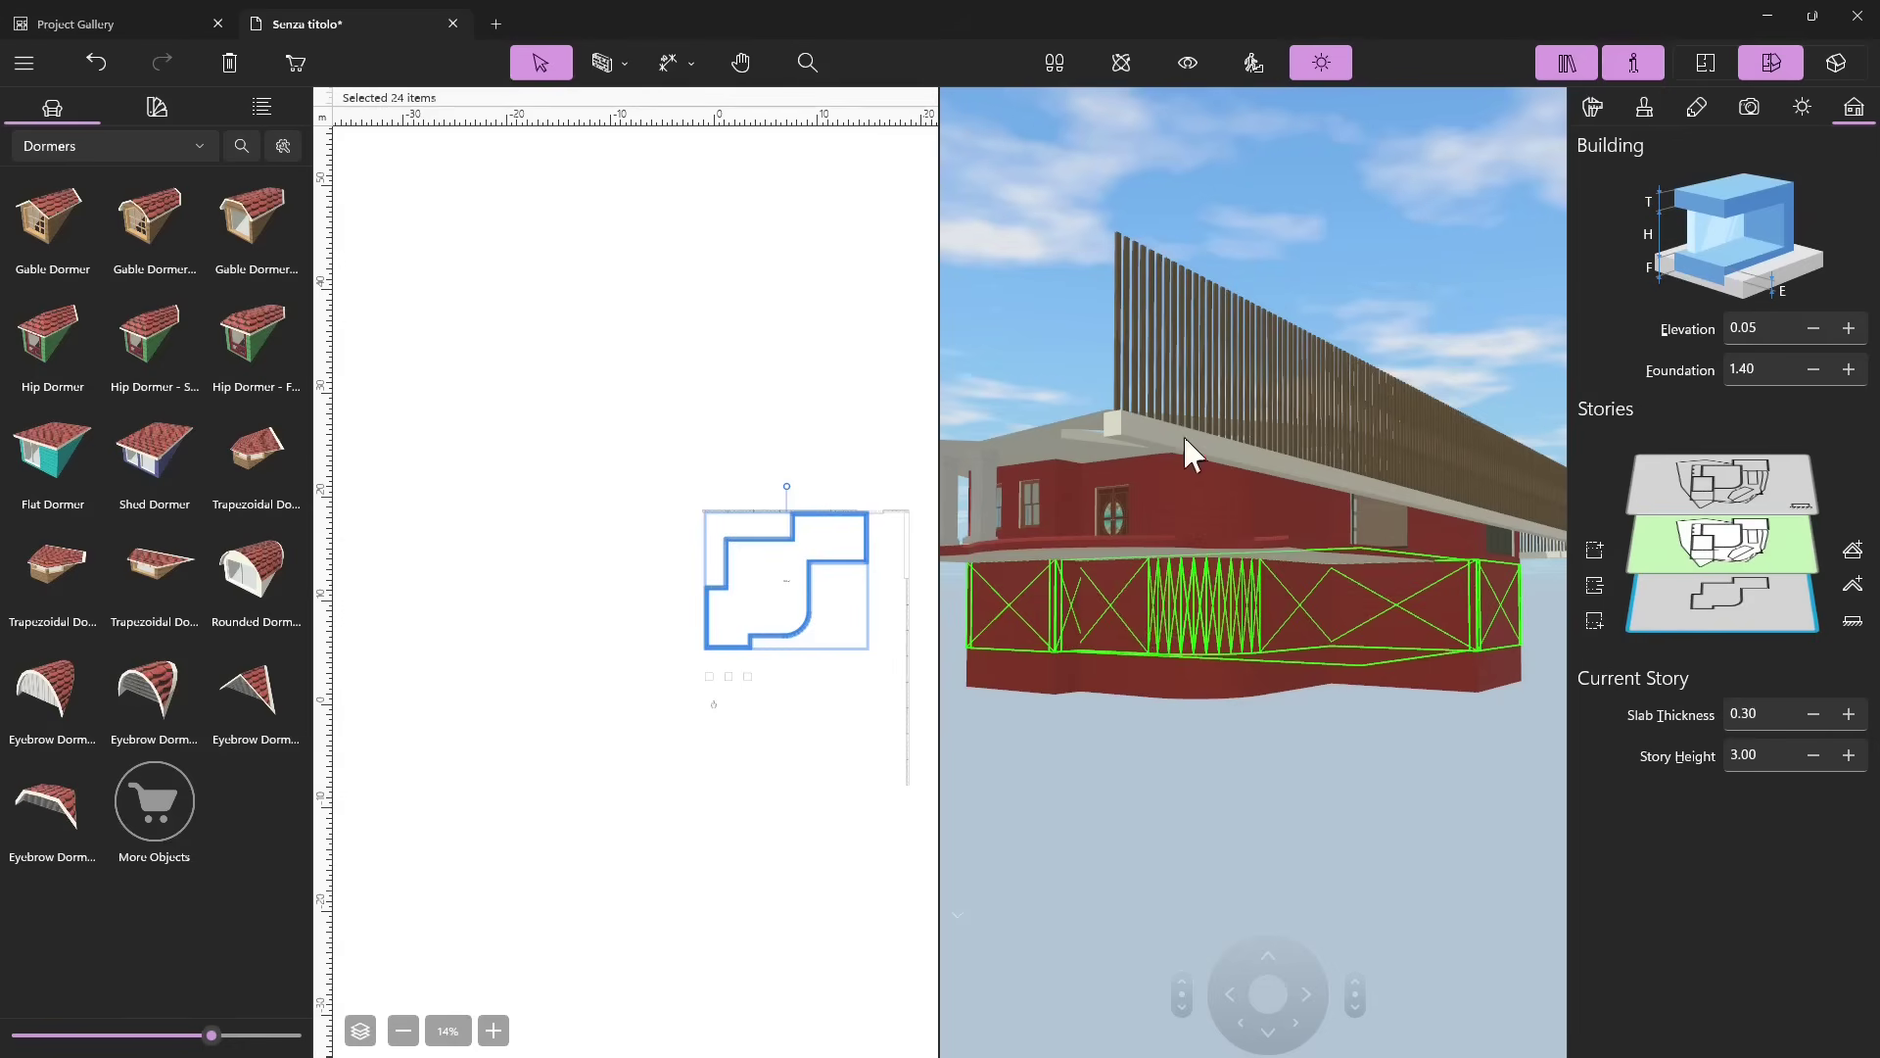
Orbit down onto the house, then delete the upper floor's stairwell opening and balcony railing.
click(1126, 65)
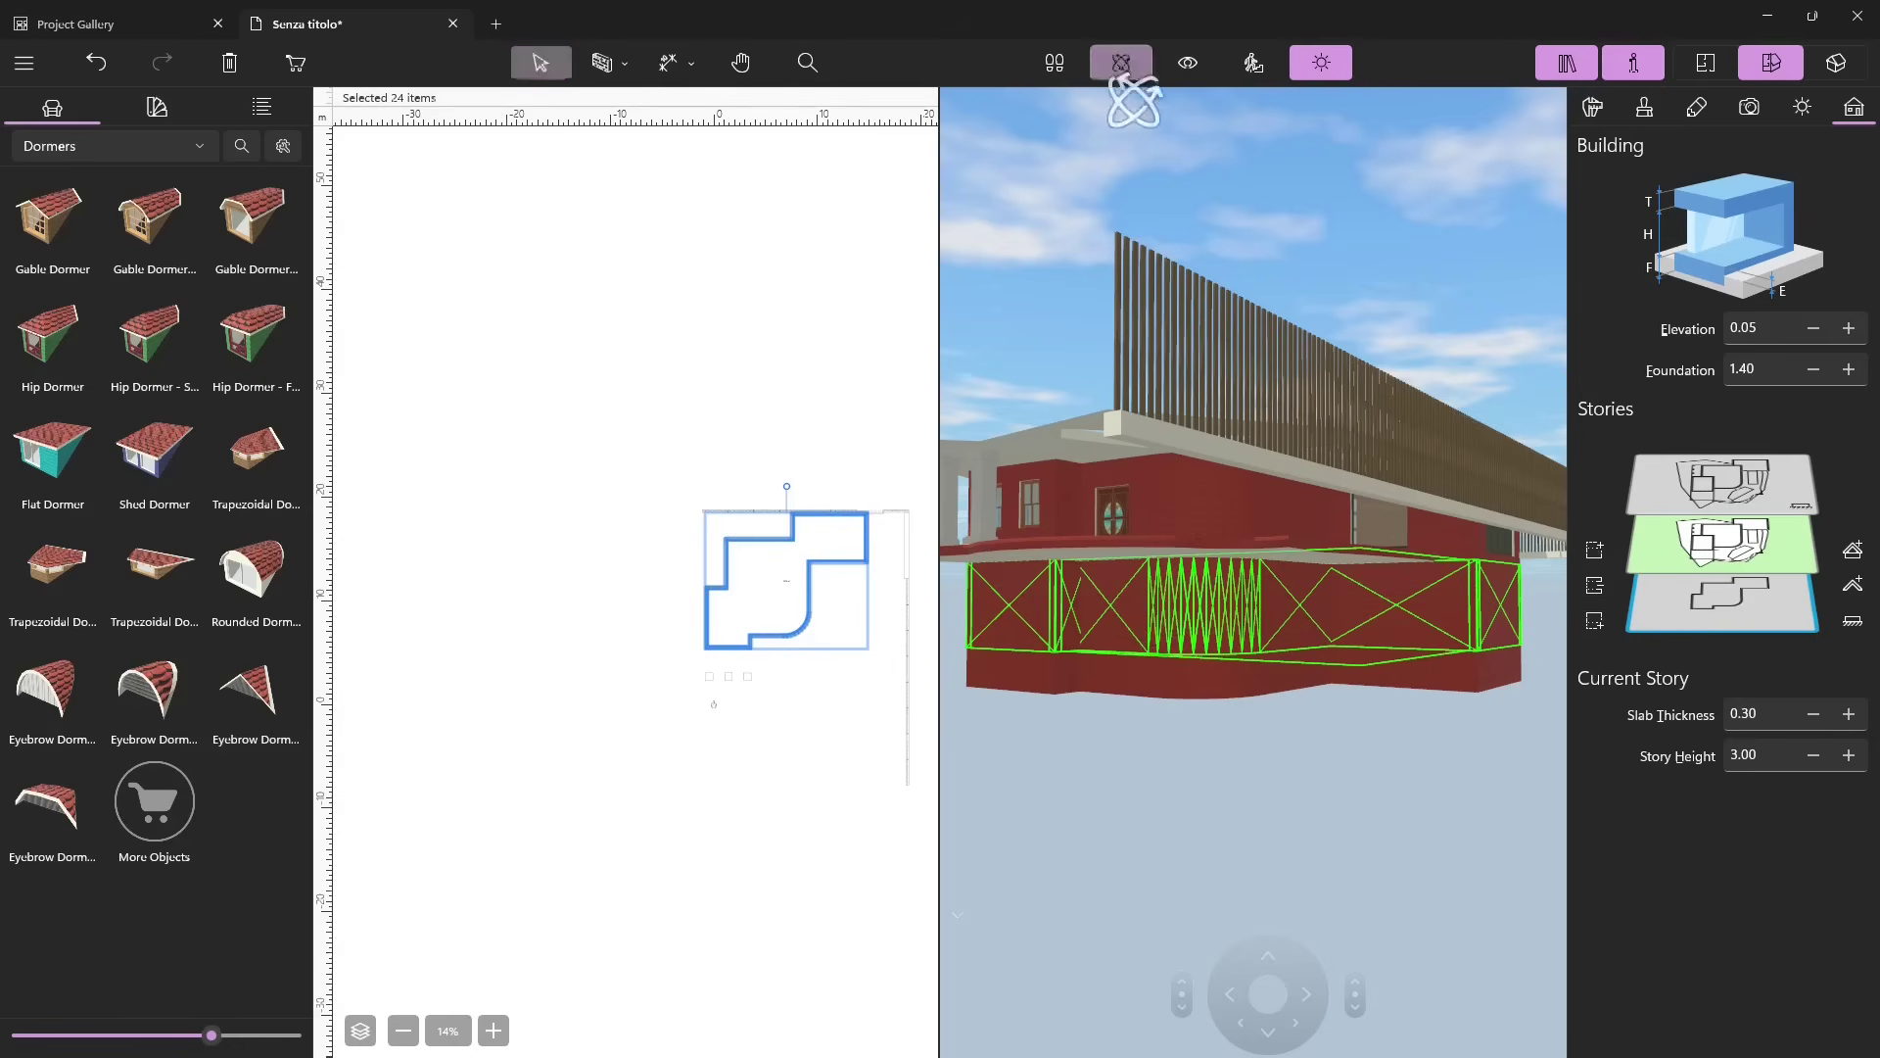
drag(1305, 456, 1410, 811)
scroll(1228, 417, up, 10)
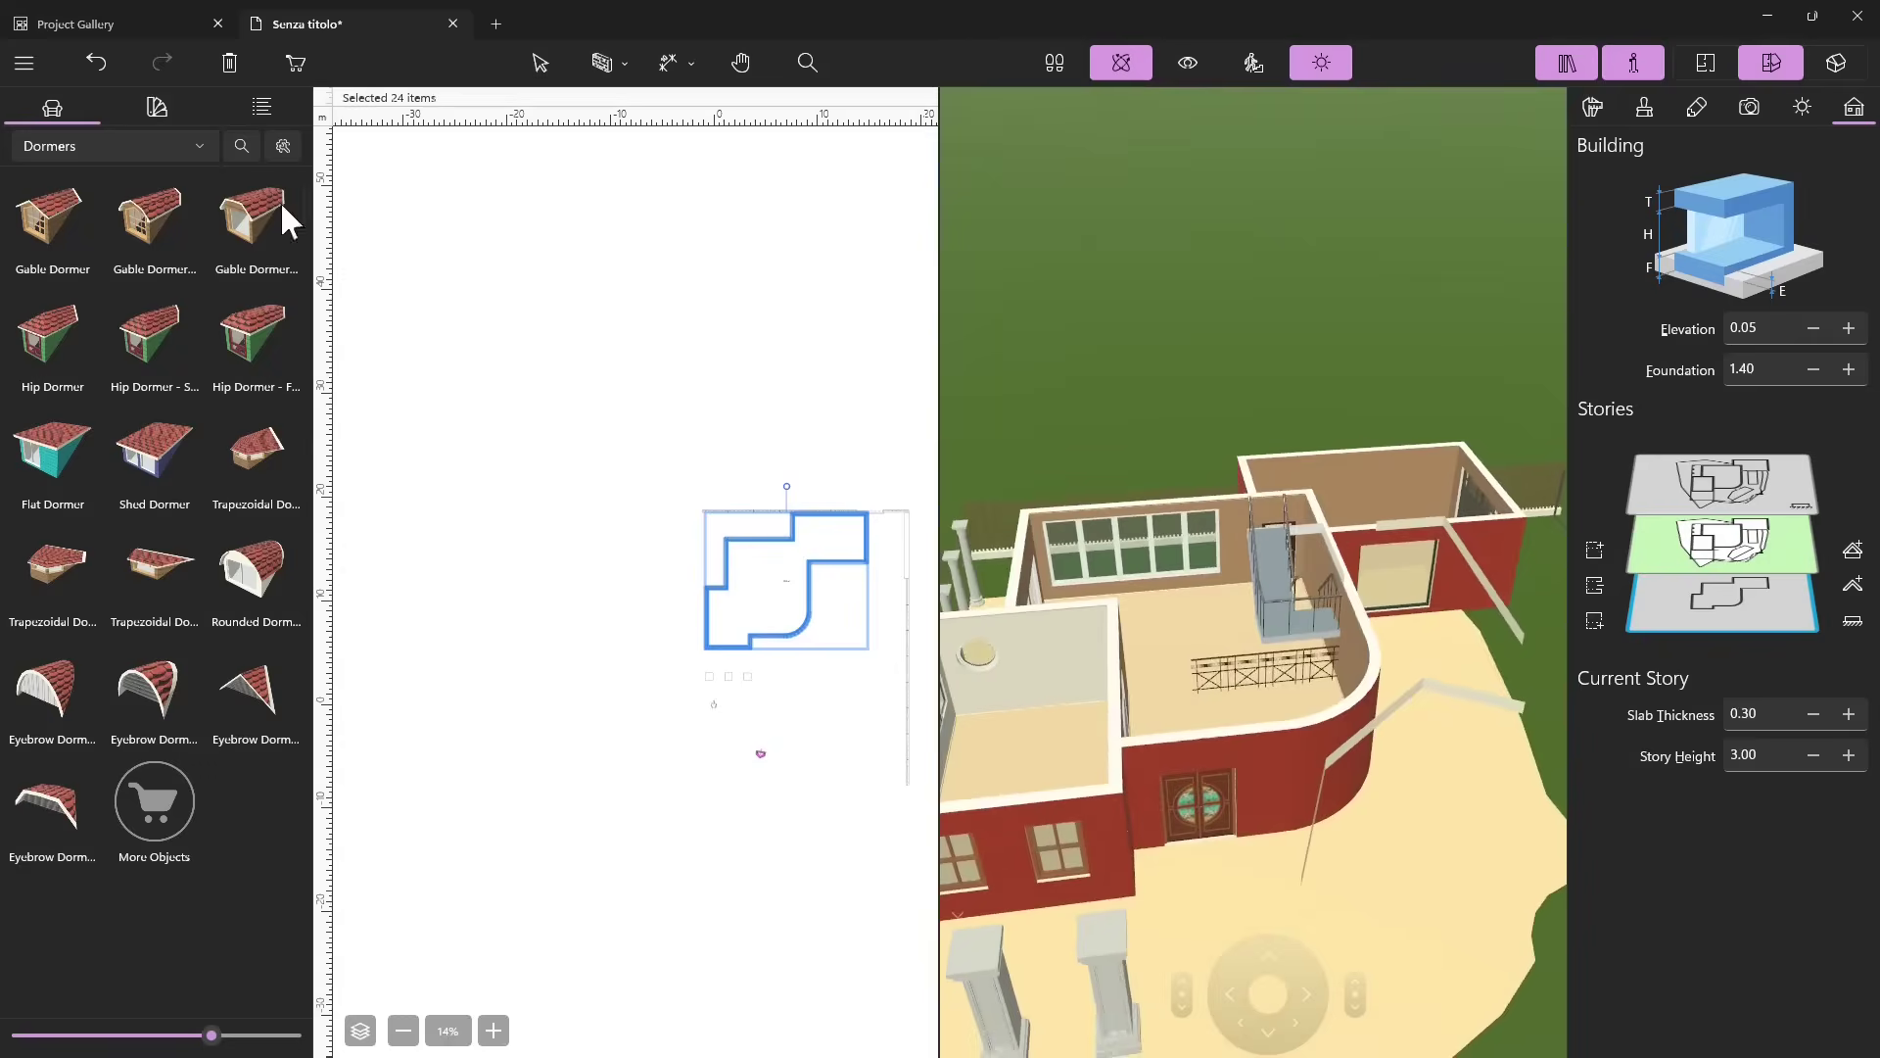
click(540, 62)
click(1282, 666)
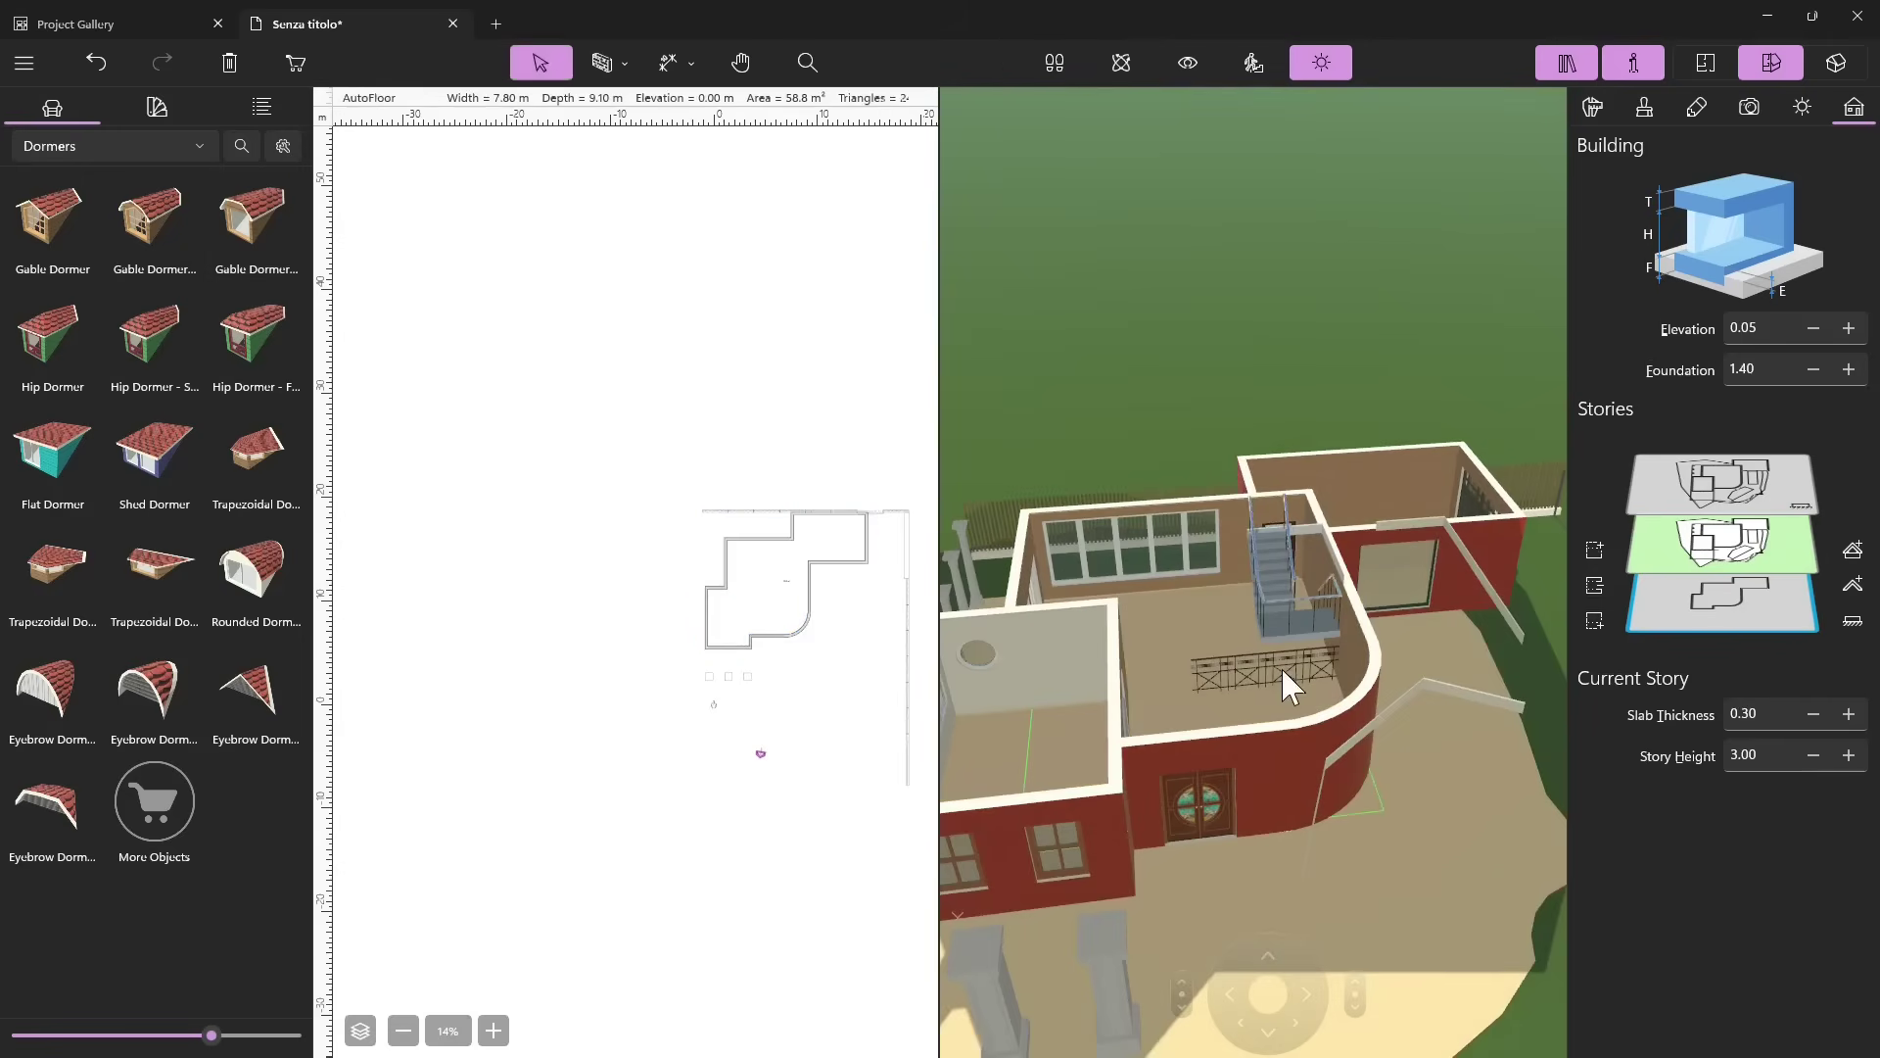
click(1262, 578)
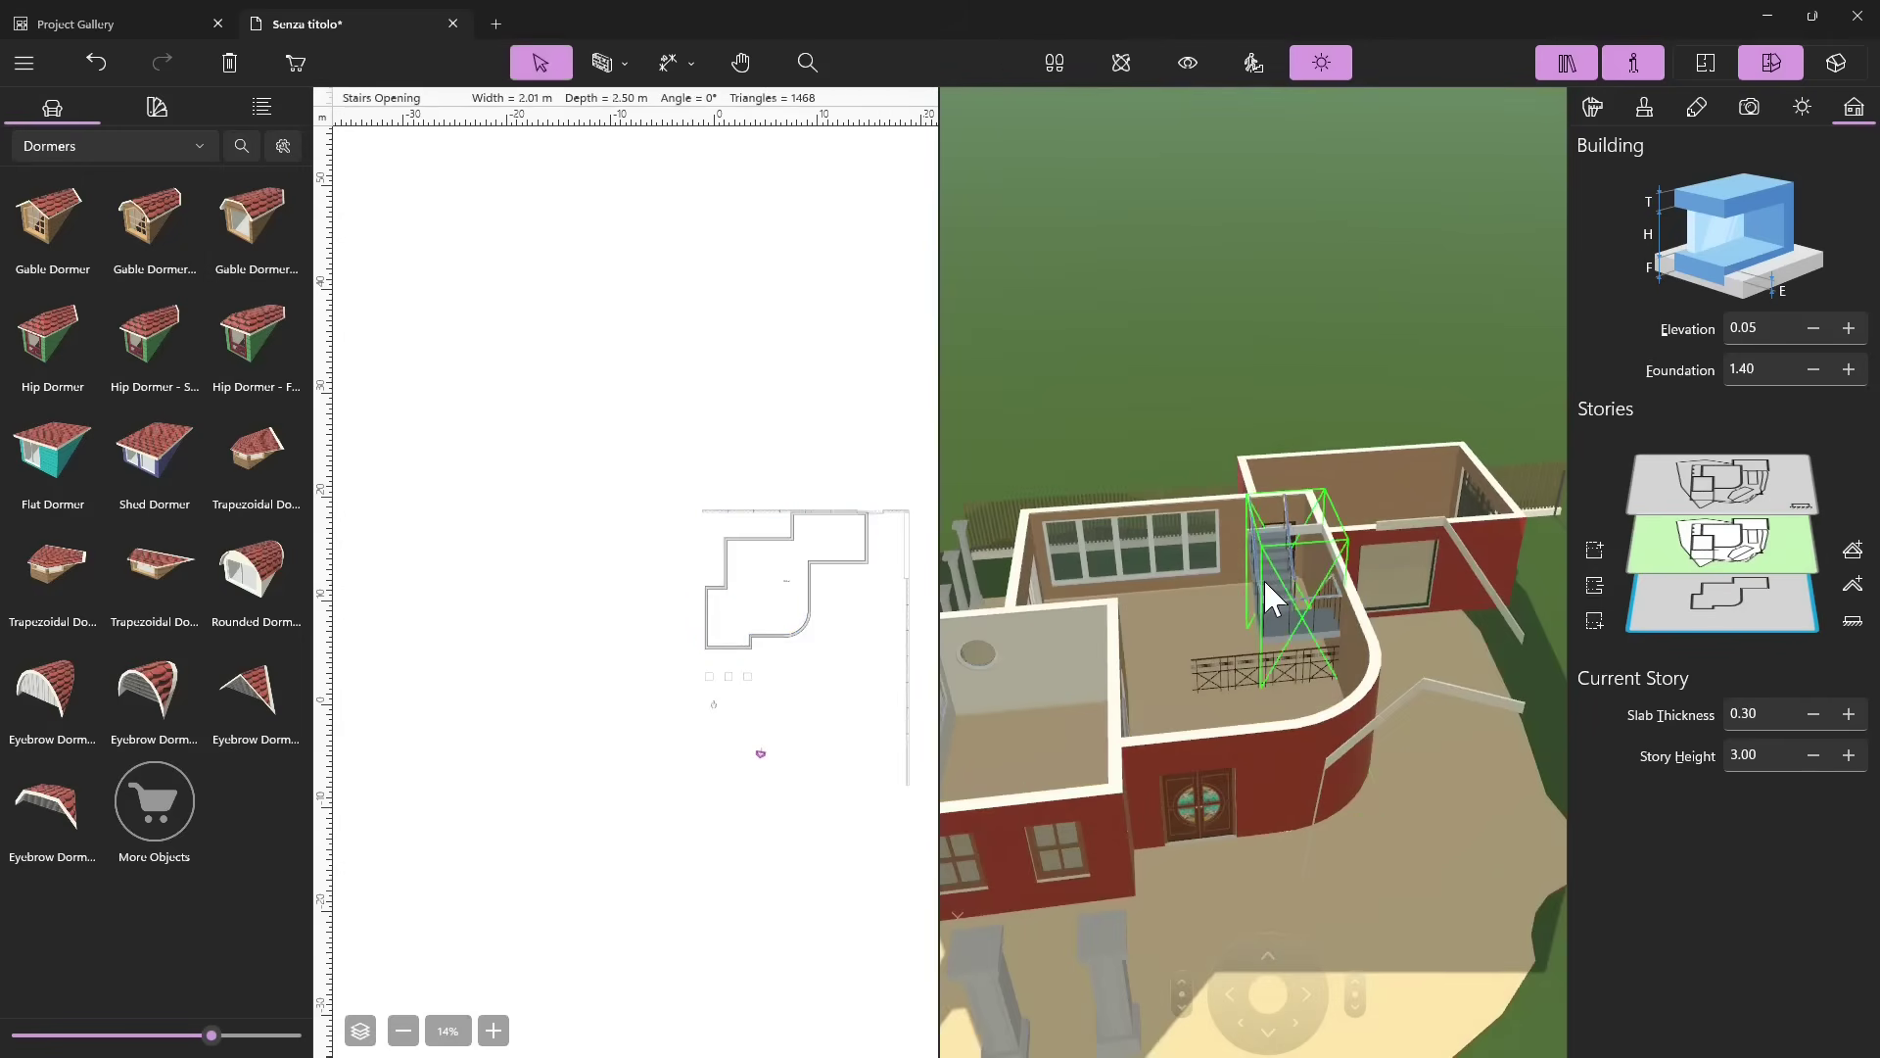
key(Delete)
click(1248, 649)
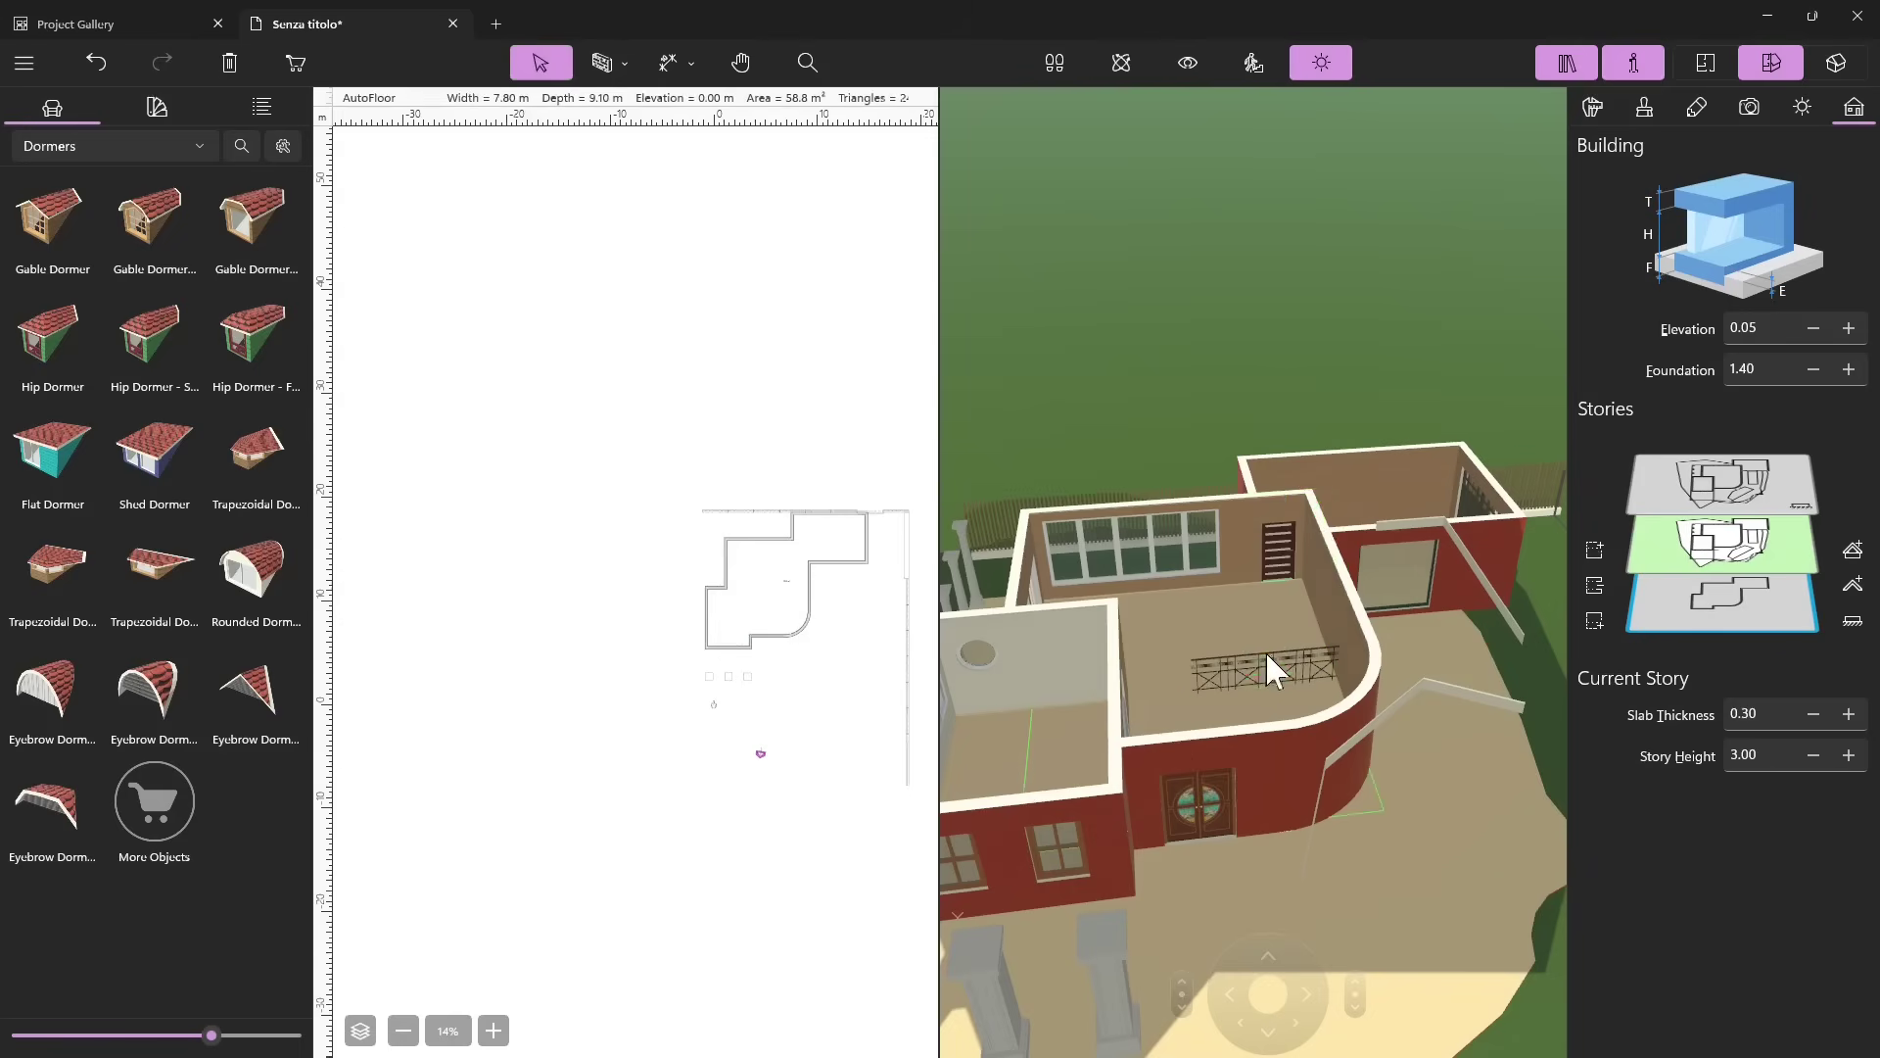
key(Delete)
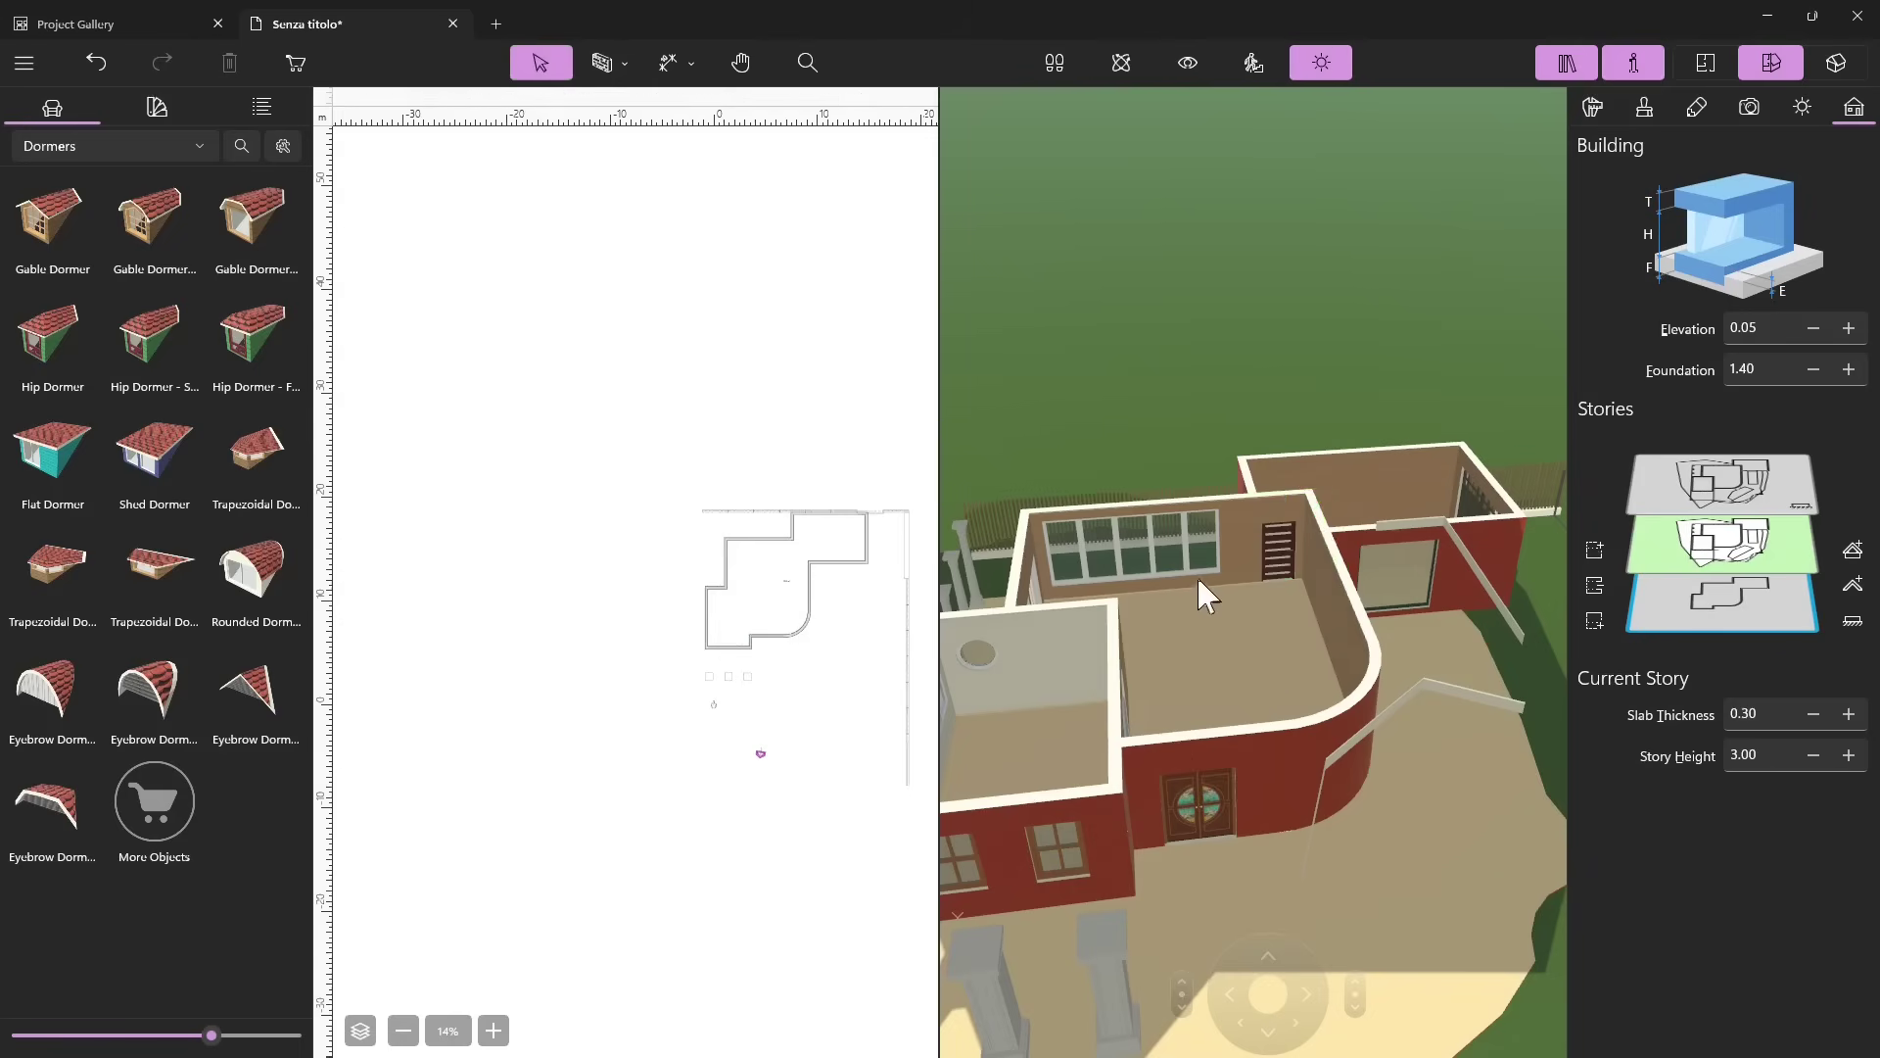
scroll(1384, 576, down, 3)
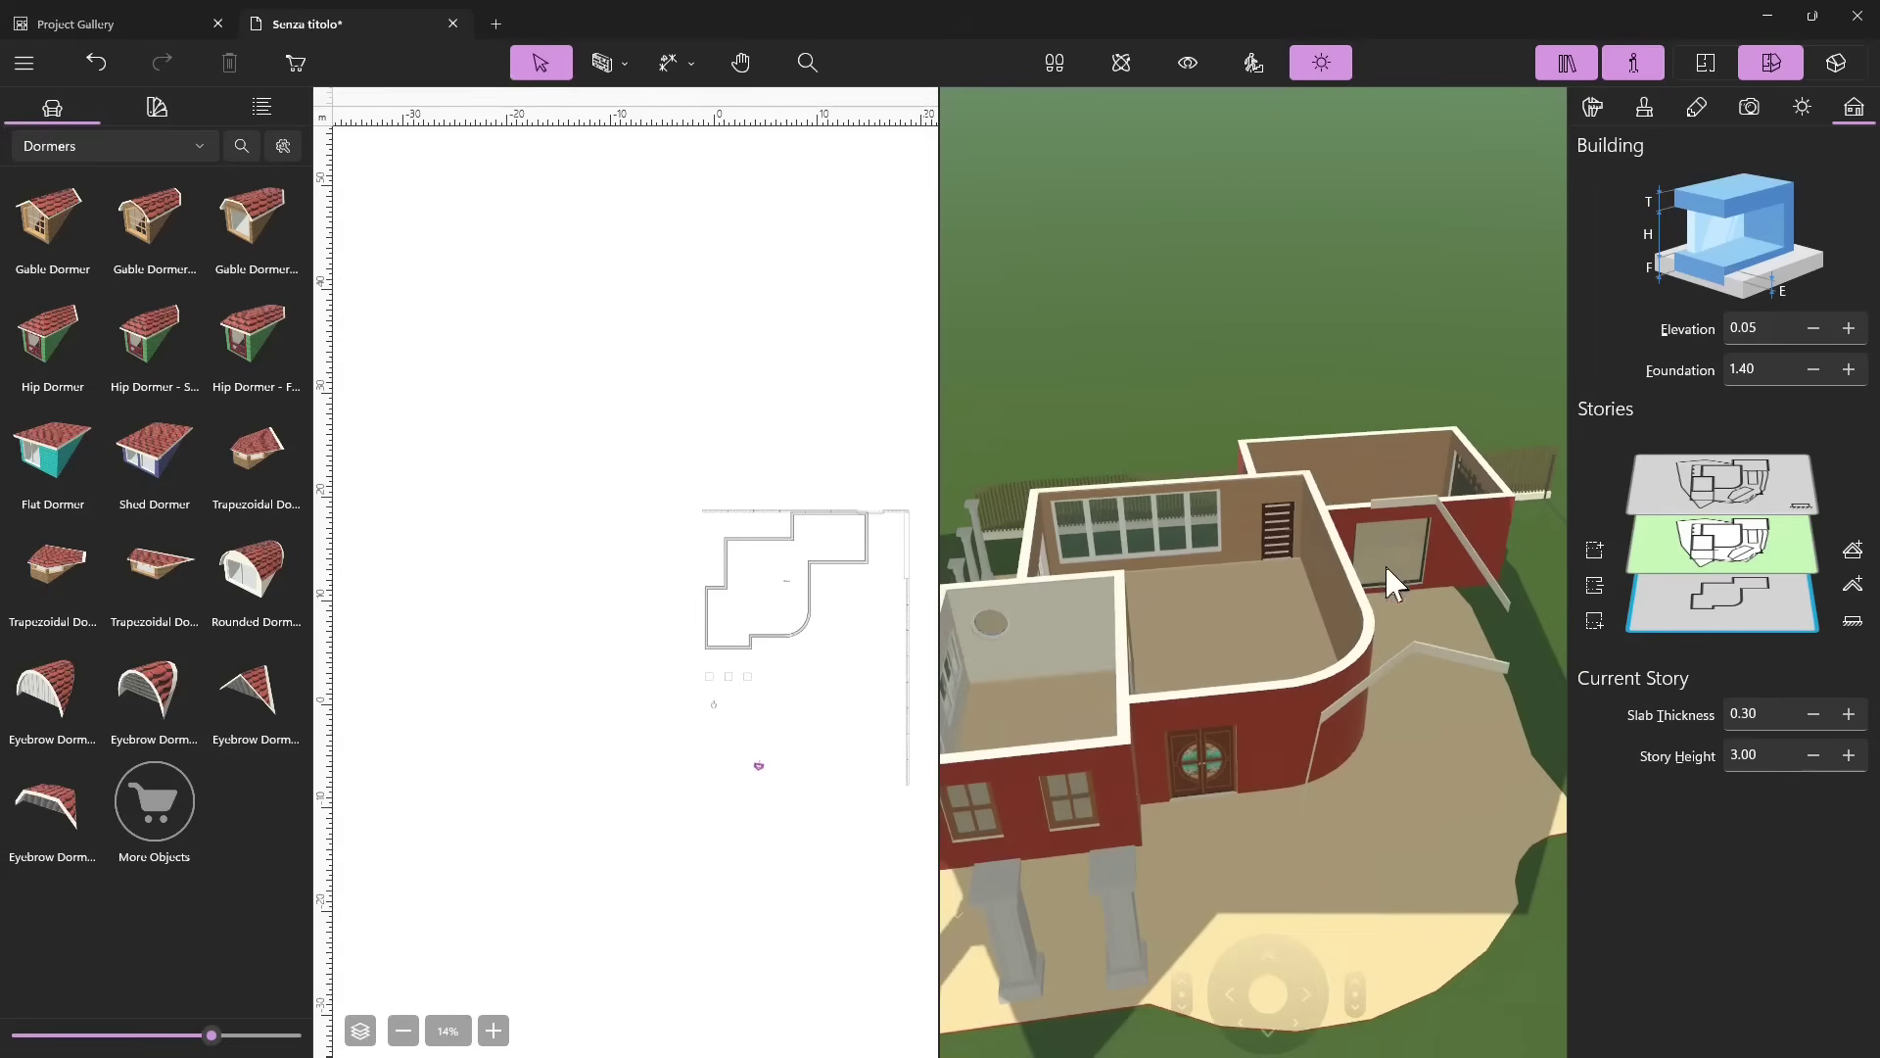
scroll(1359, 655, down, 2)
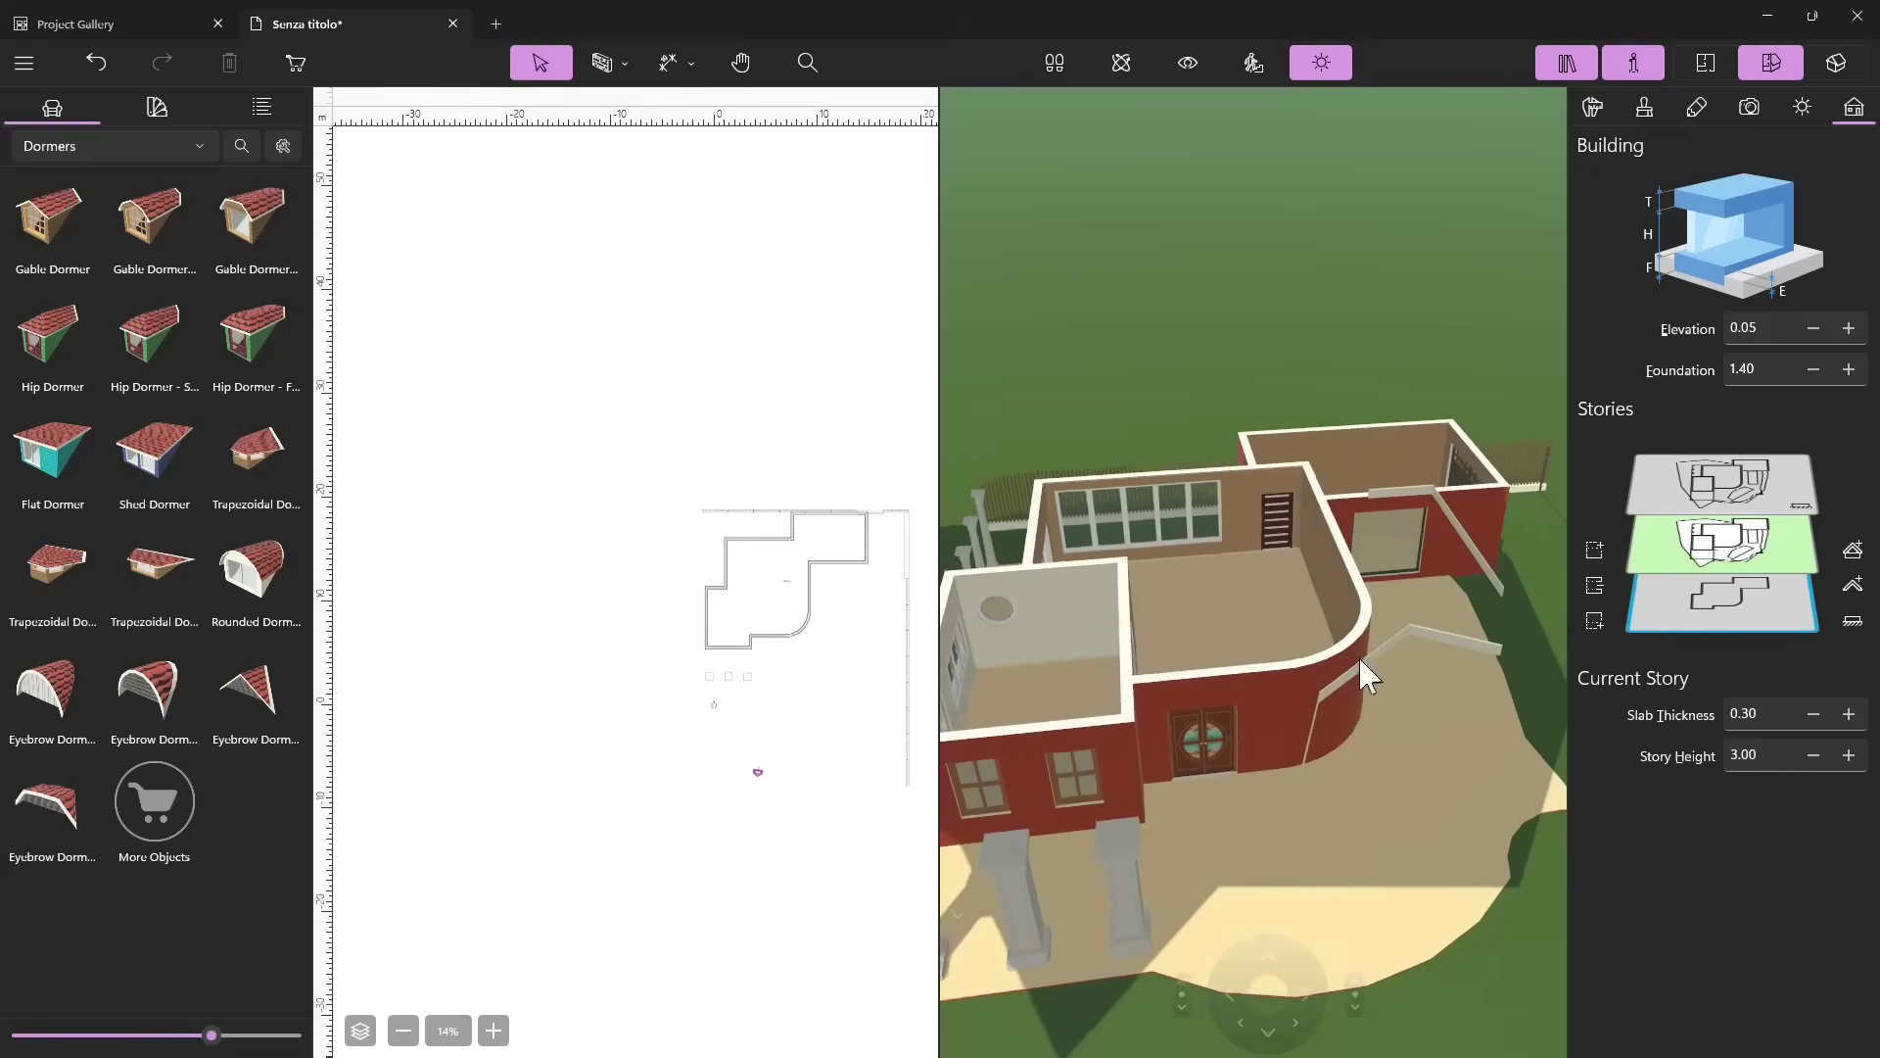
click(1121, 63)
drag(1325, 470, 1041, 419)
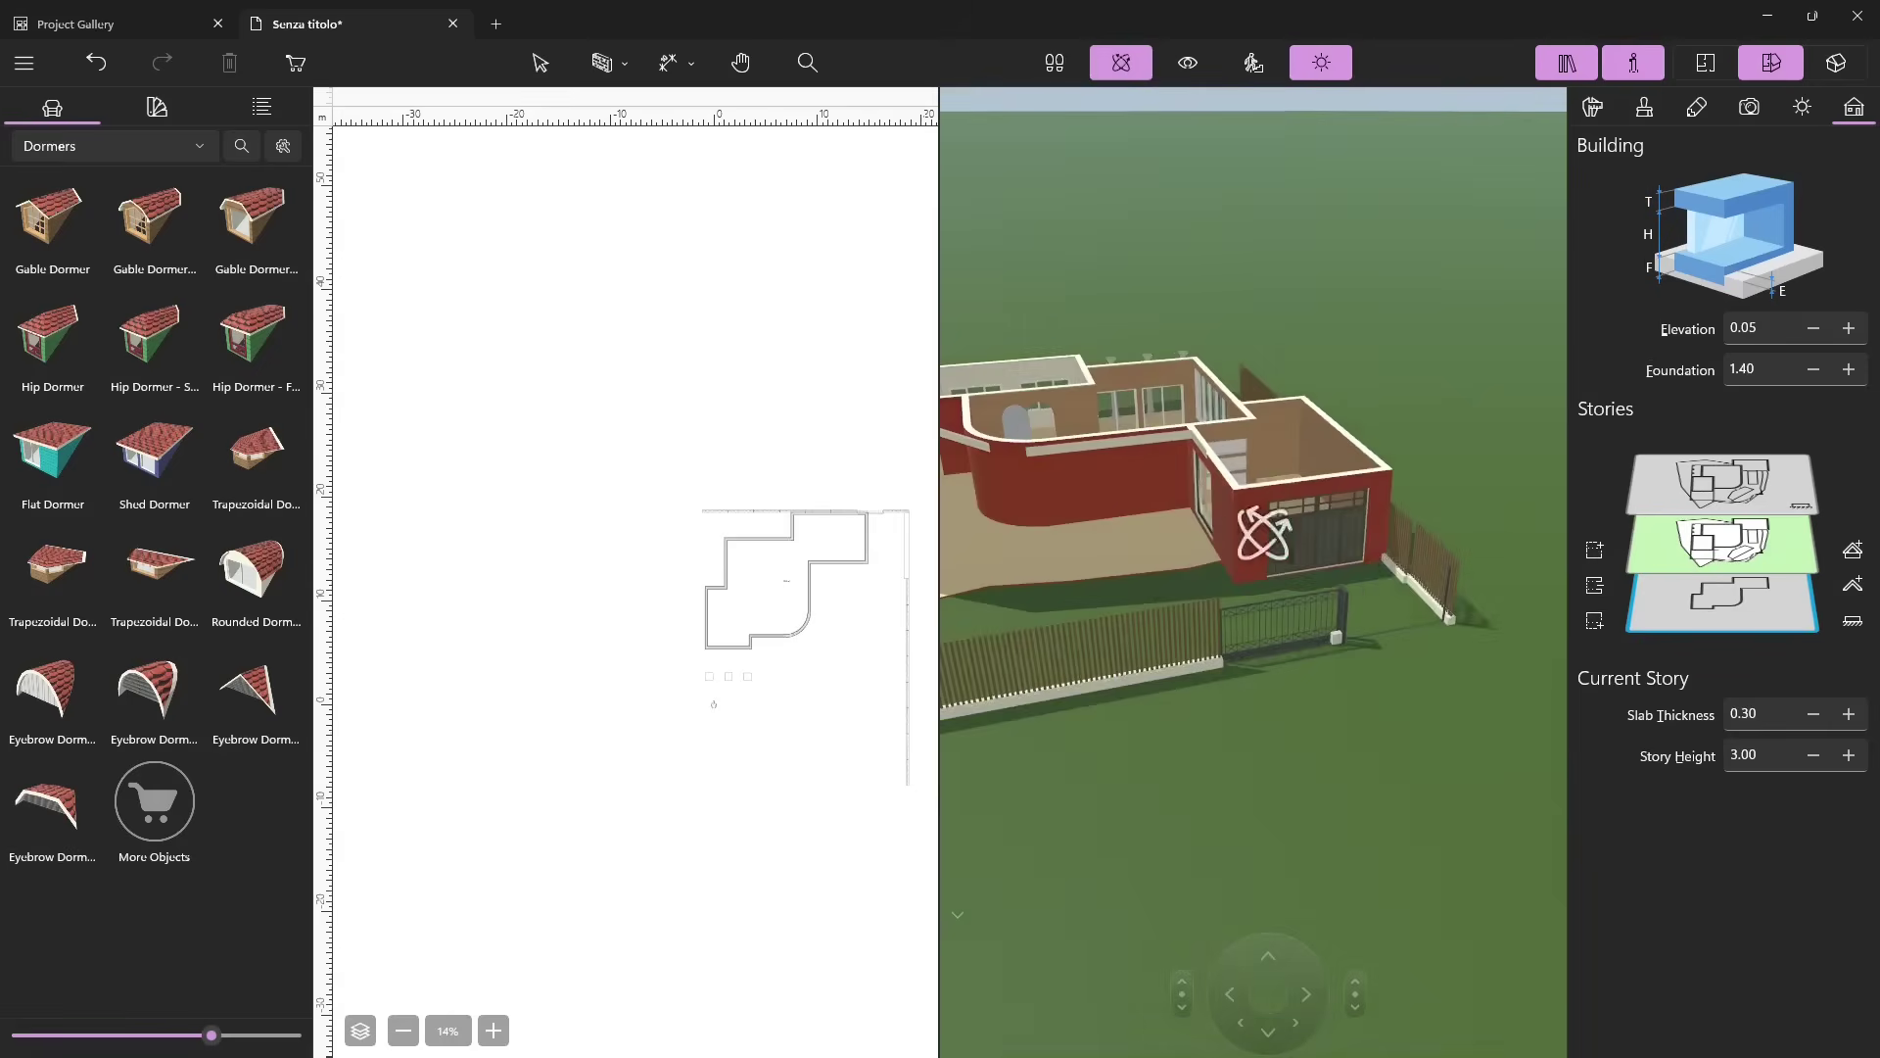
drag(1299, 508, 1210, 423)
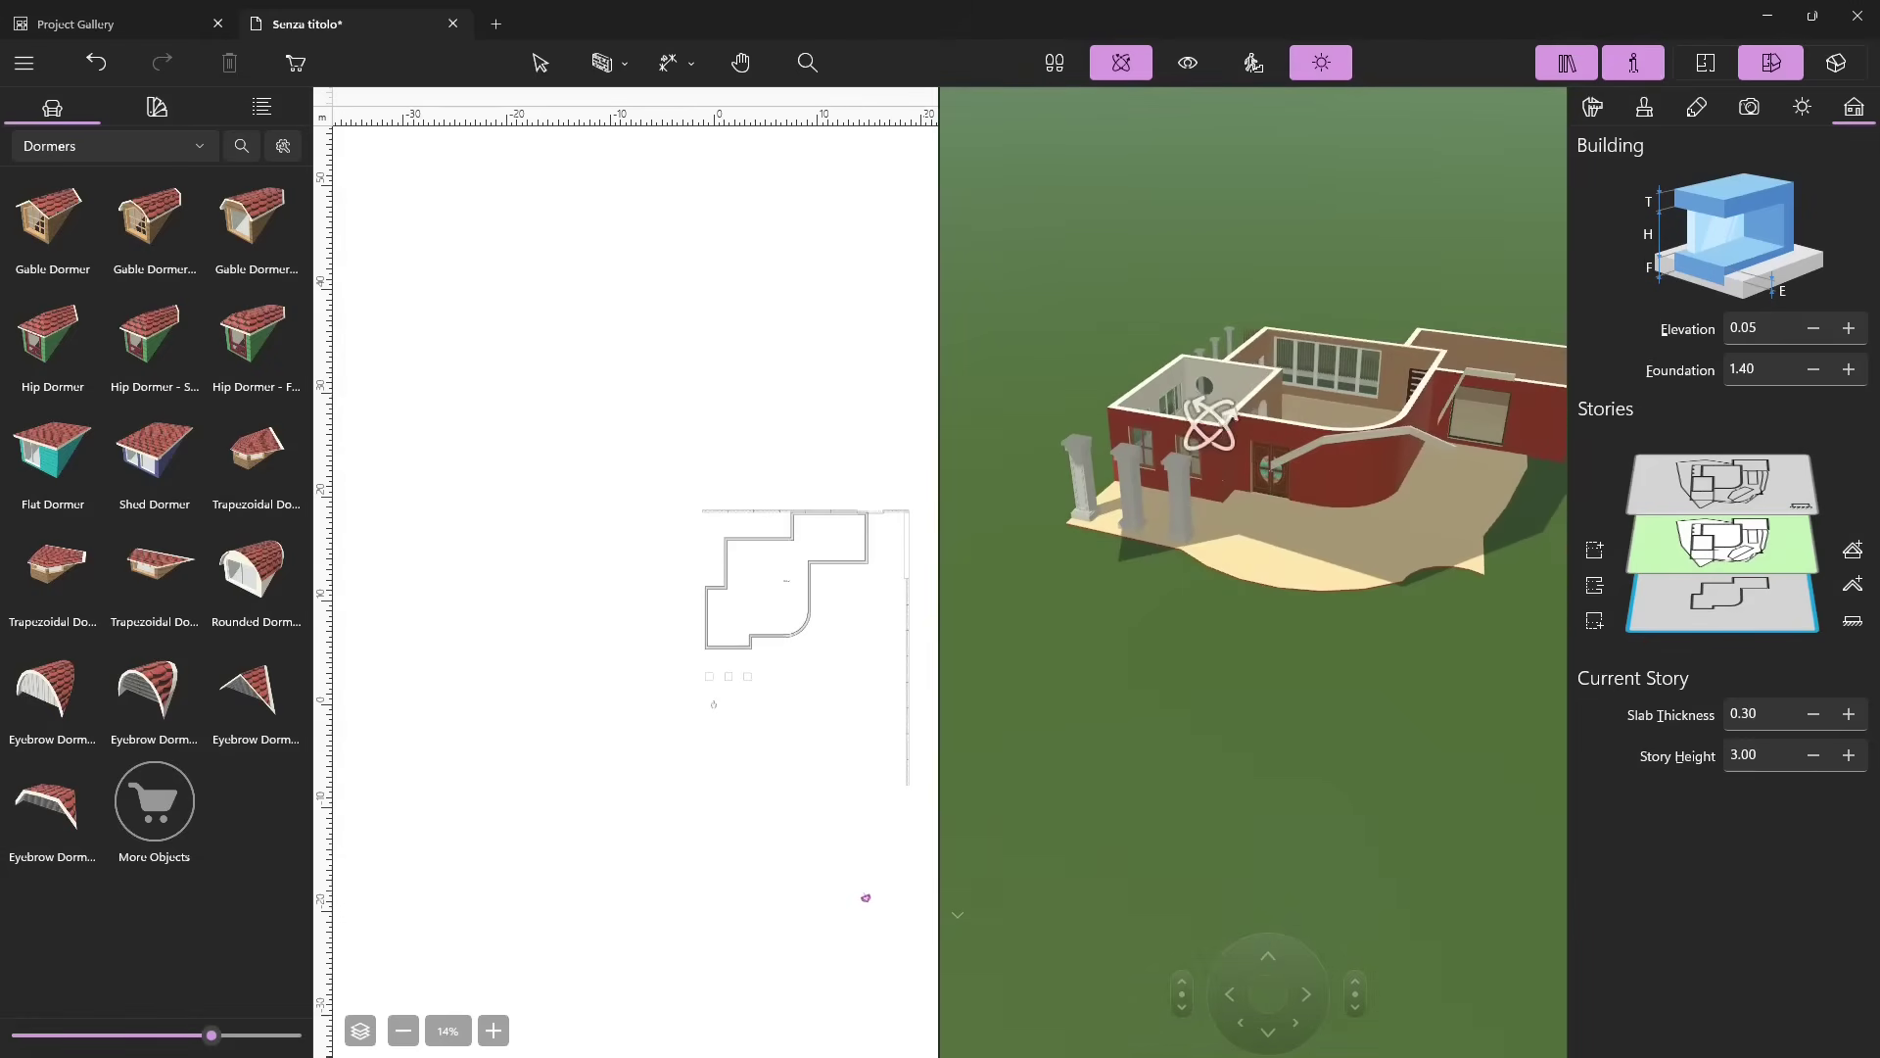
scroll(745, 626, up, 3)
scroll(725, 626, down, 3)
ctrl+scroll(730, 622, up, 5)
ctrl+scroll(686, 629, down, 3)
ctrl+scroll(783, 645, up, 2)
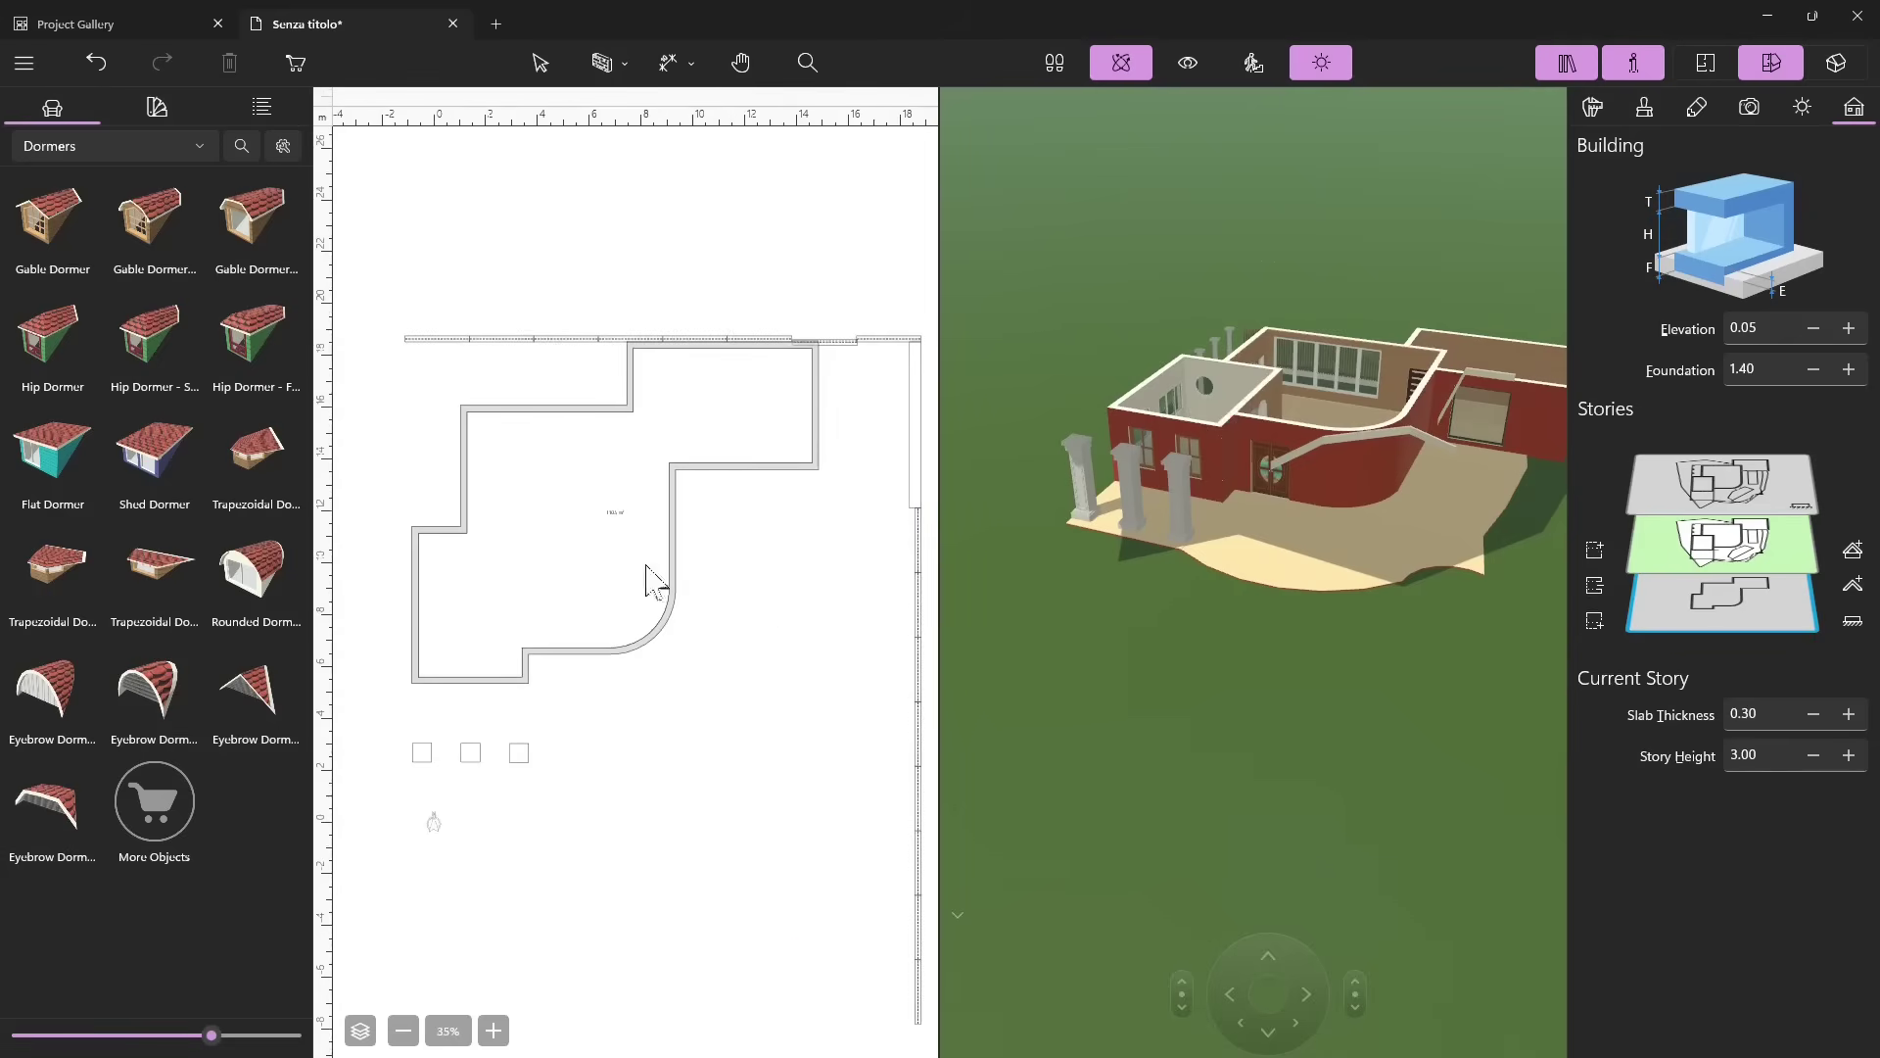
Switch the library category from Dormers to Stairs.
click(45, 146)
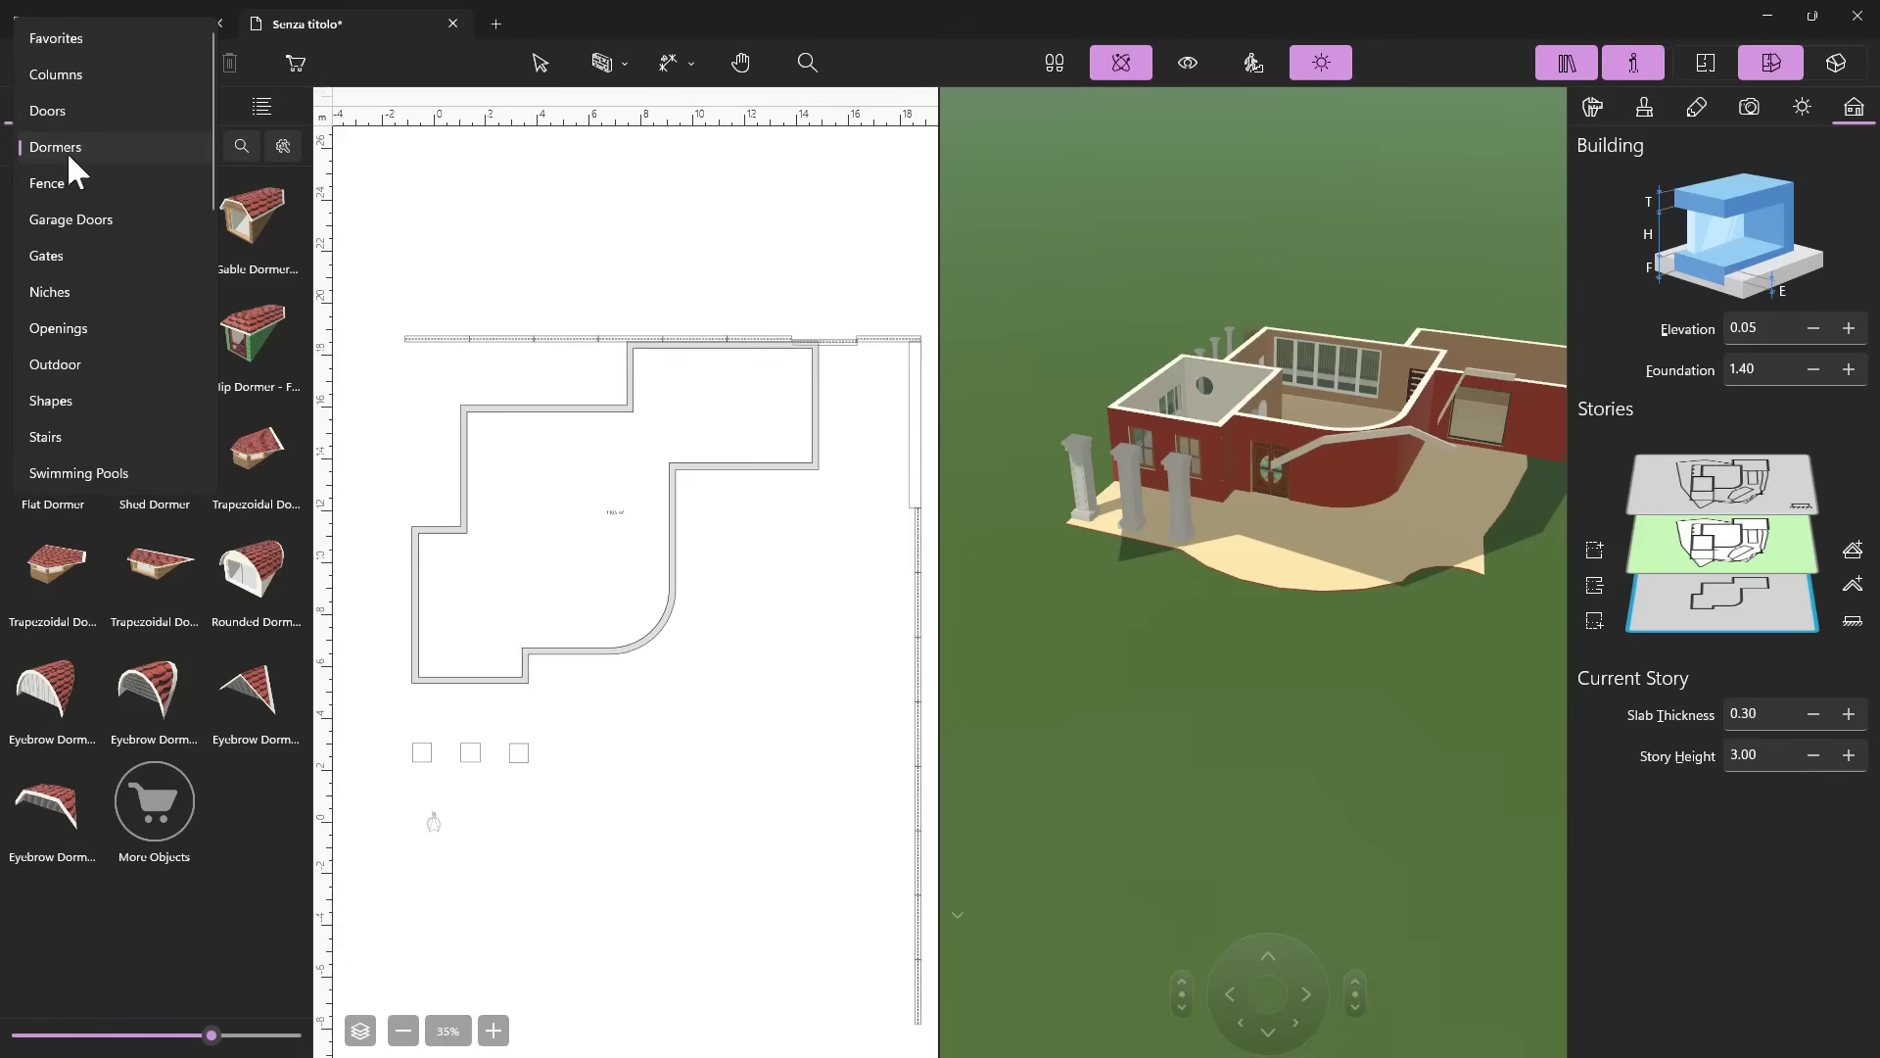
scroll(68, 204, down, 1)
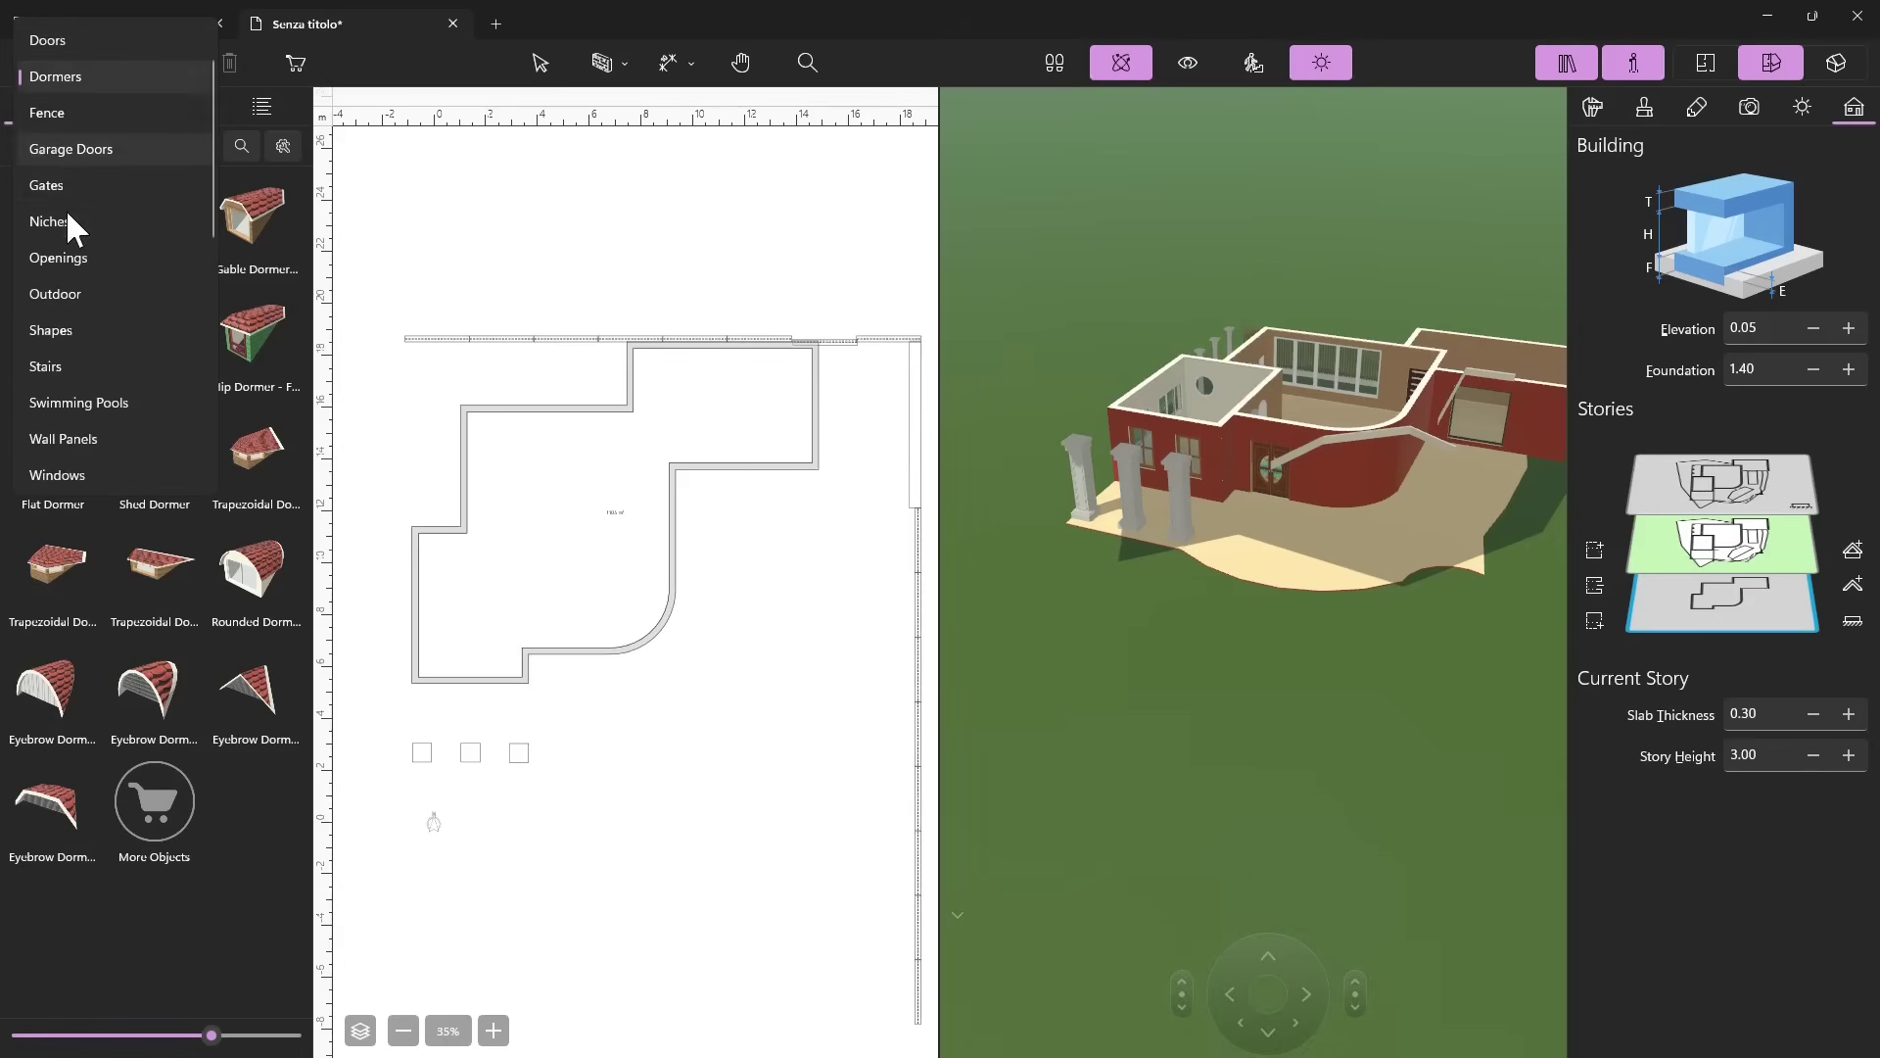
click(55, 372)
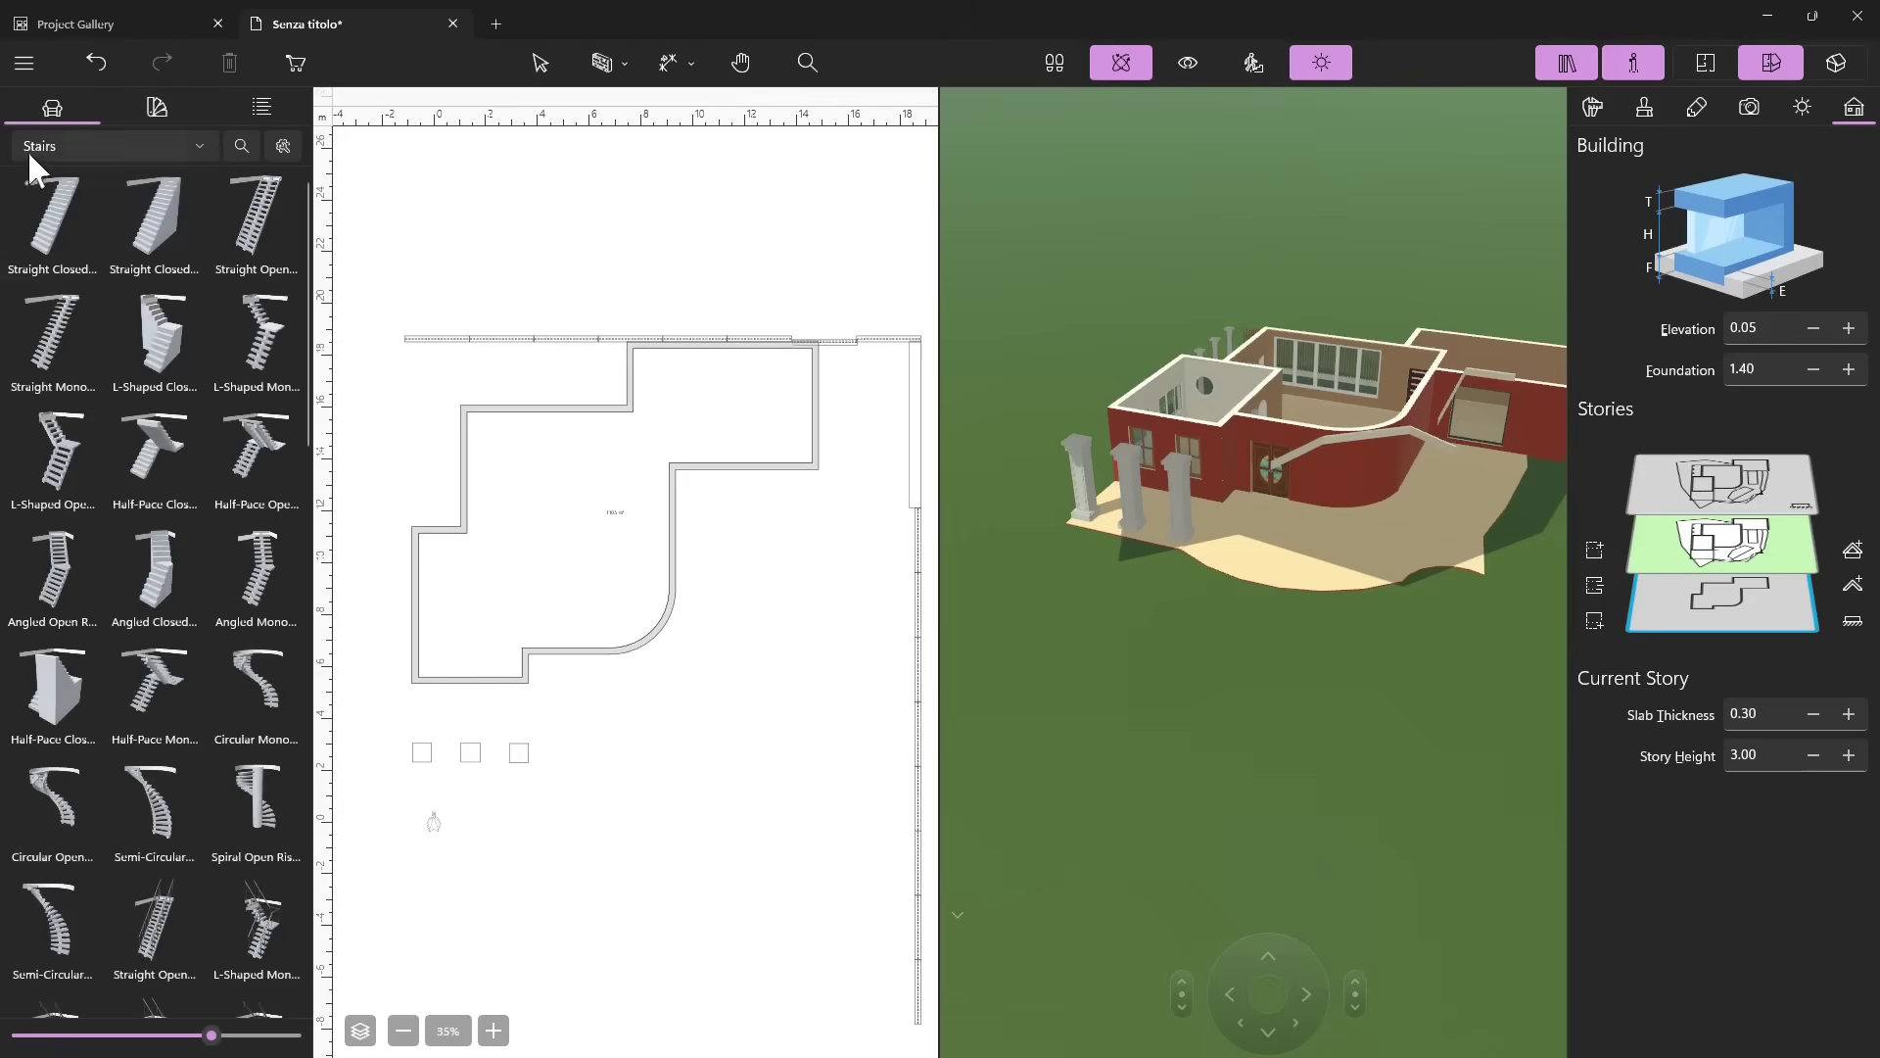
Enlarge the stair thumbnails in the library with the size slider.
scroll(210, 684, down, 6)
scroll(207, 686, down, 4)
scroll(184, 729, up, 5)
scroll(186, 736, up, 6)
mouse_move(210, 1035)
mouse_down()
mouse_move(45, 1035)
mouse_move(294, 1035)
mouse_move(201, 1035)
mouse_move(229, 1035)
mouse_up()
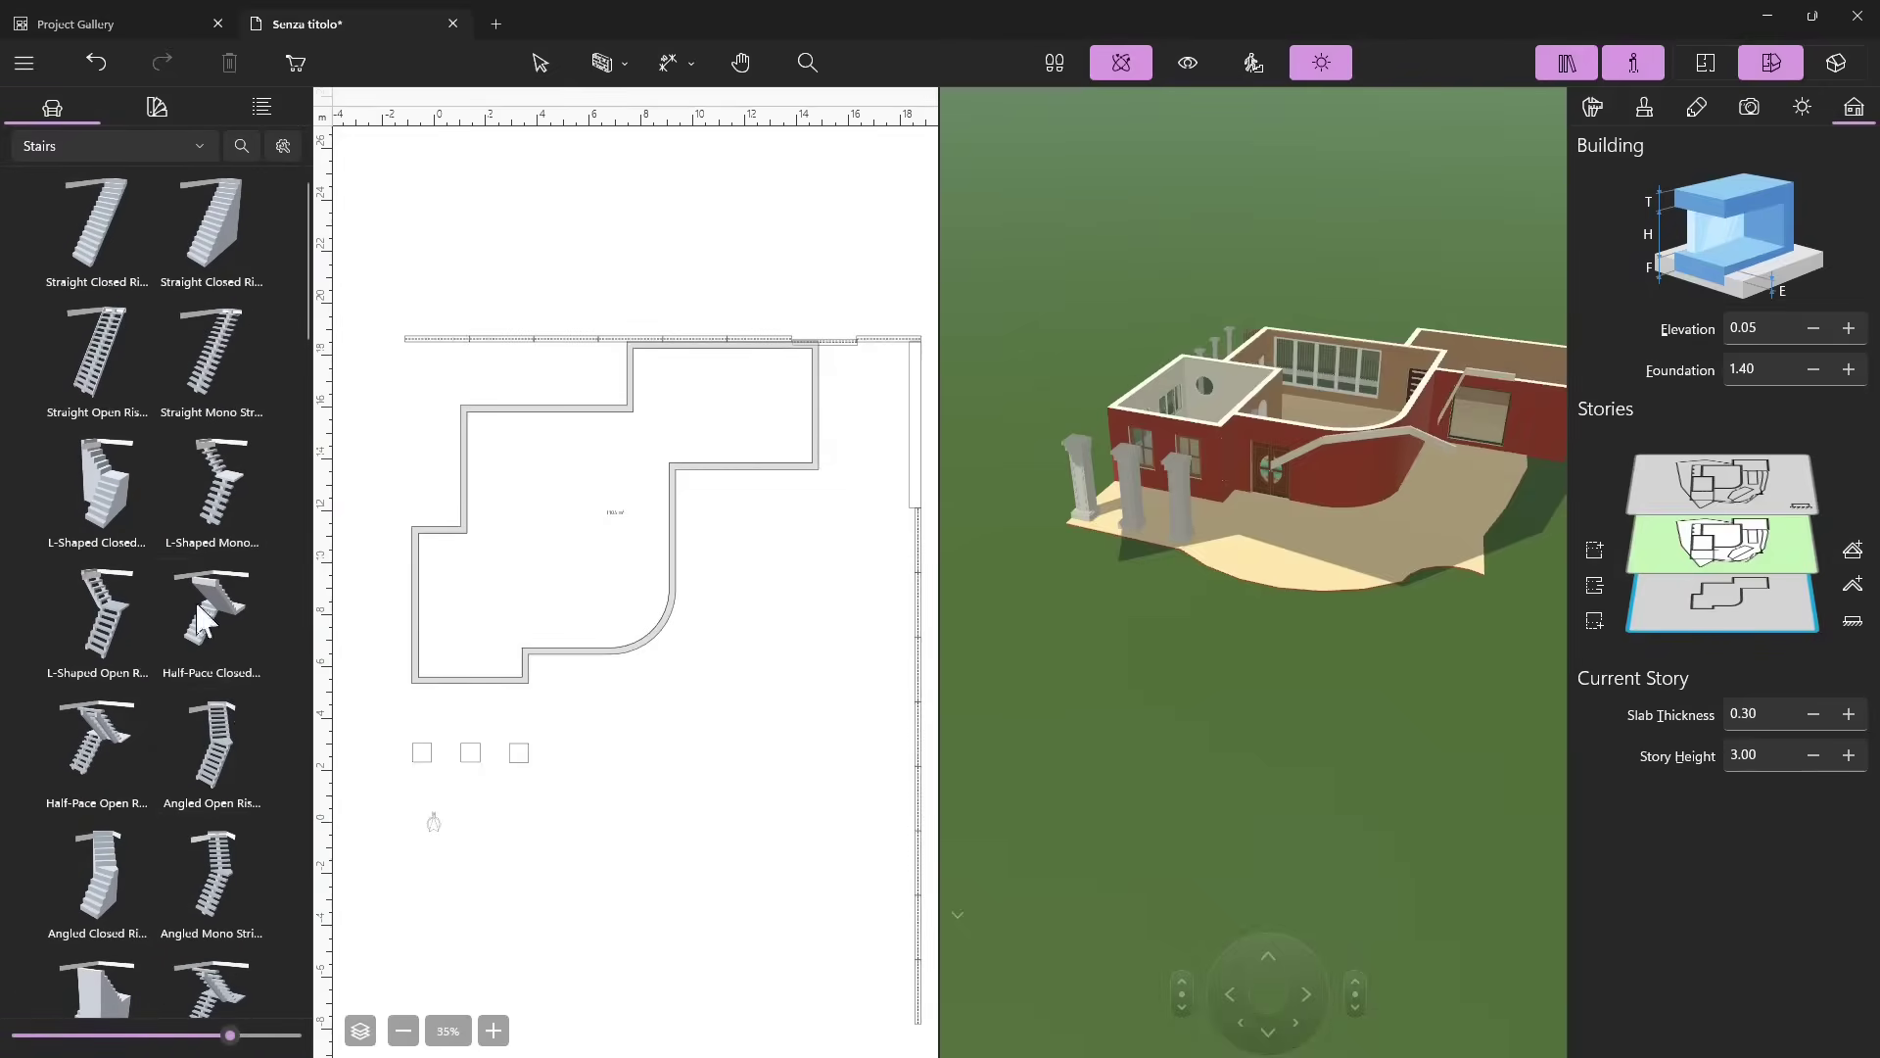
scroll(126, 466, down, 1)
scroll(112, 642, down, 1)
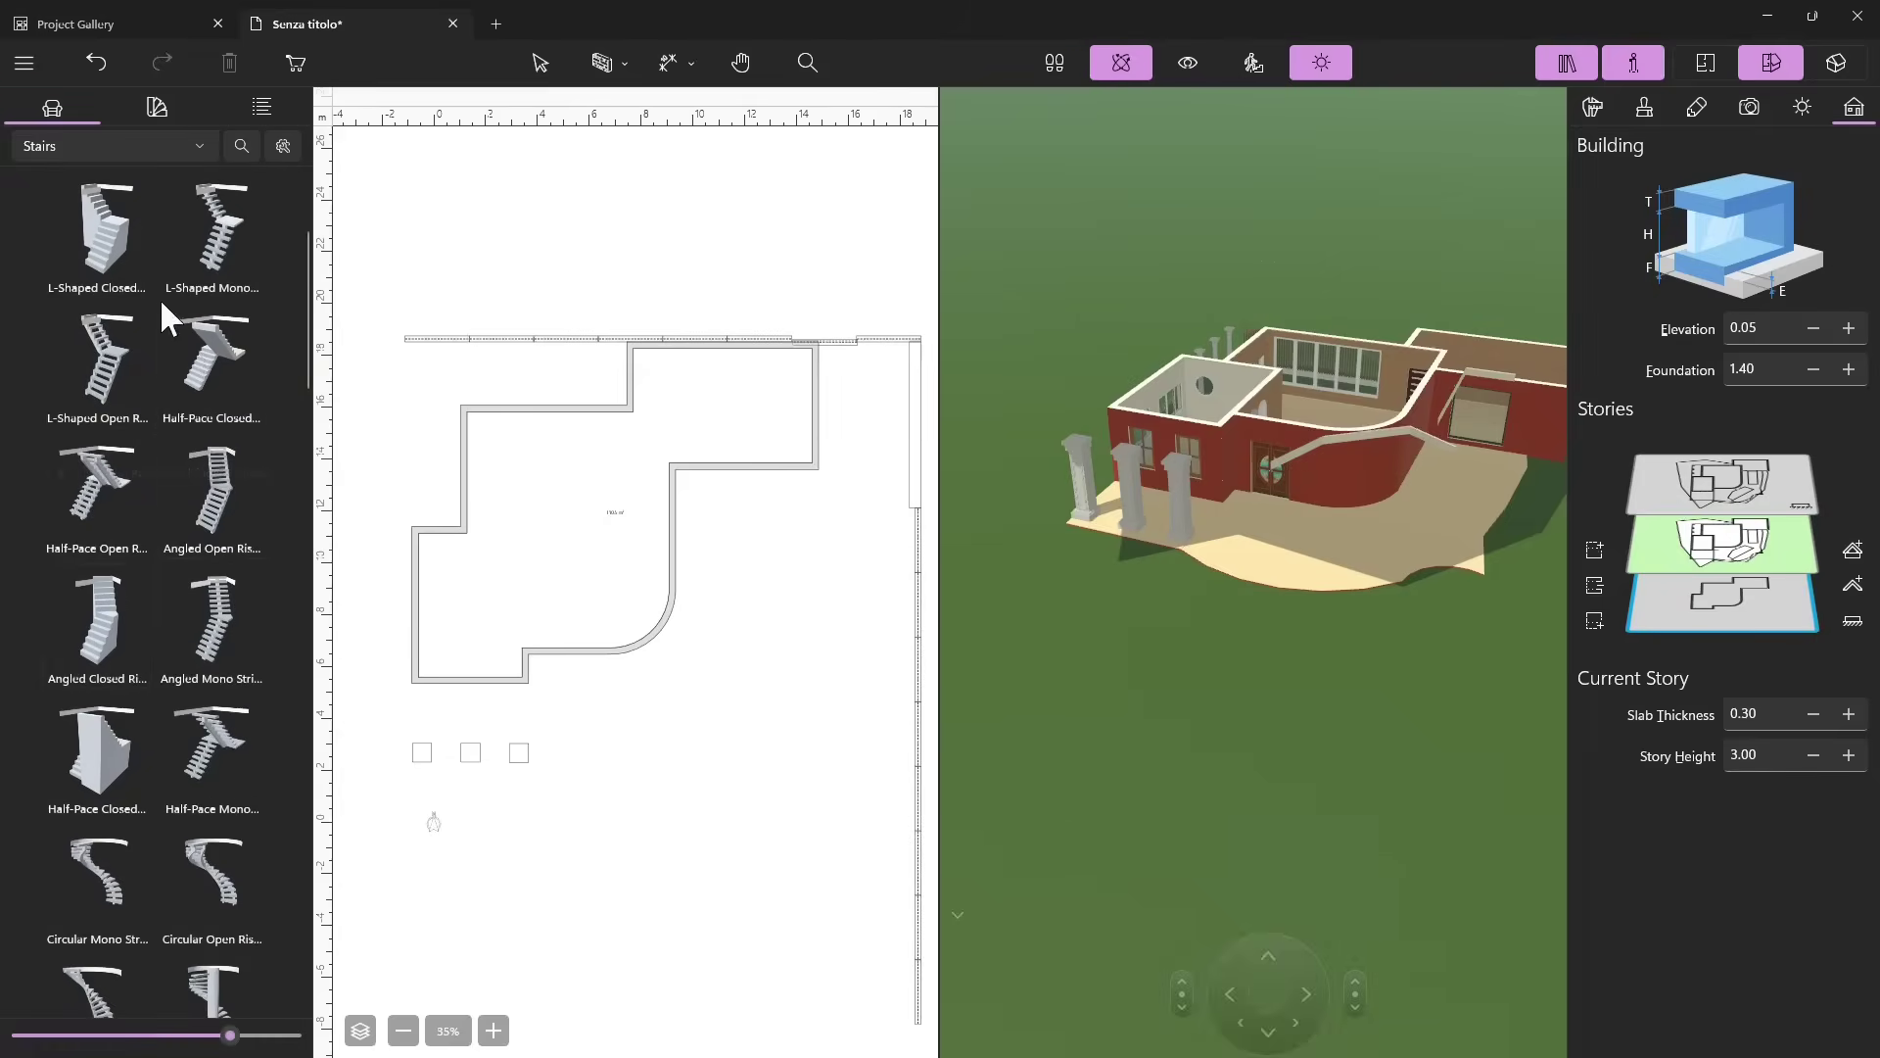
scroll(176, 529, down, 1)
scroll(195, 768, up, 3)
Drag straight, L-shaped, half-pace and spiral stairs into the plan, then show only the 2D plan.
drag(98, 221, 508, 555)
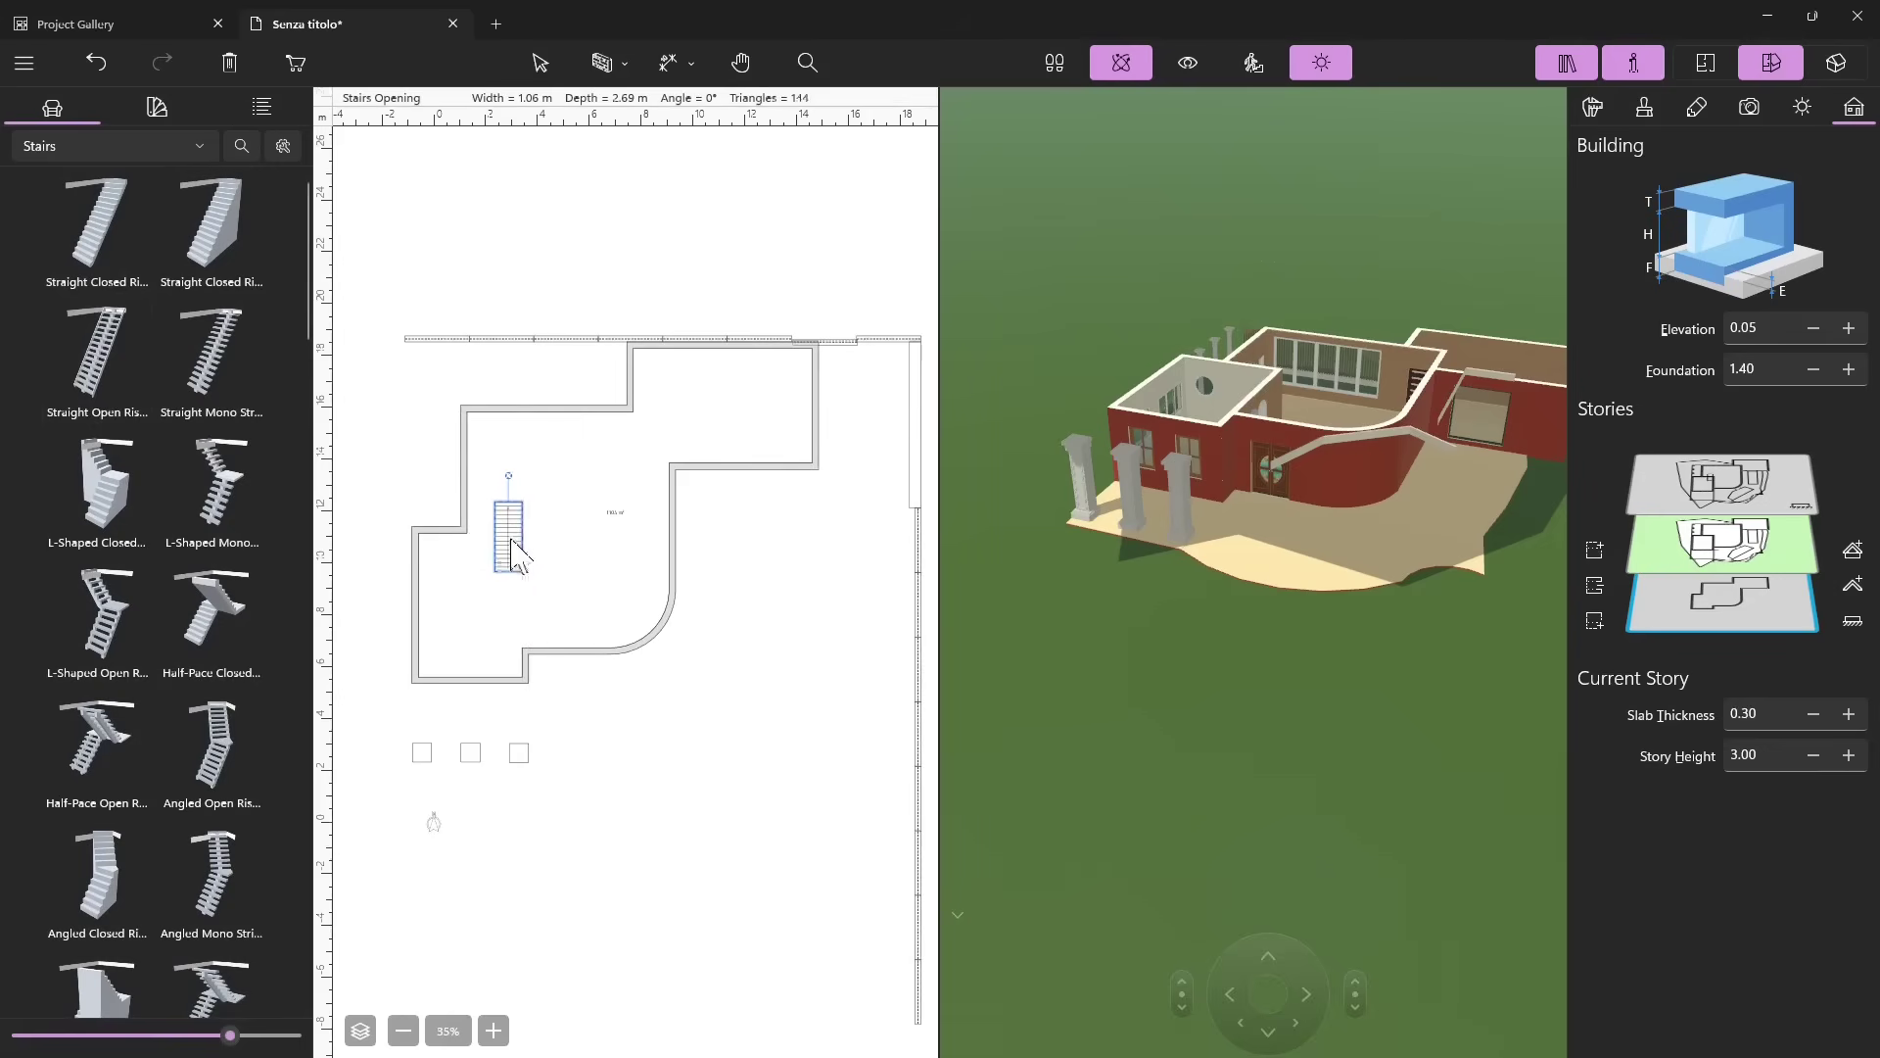
drag(116, 519, 562, 450)
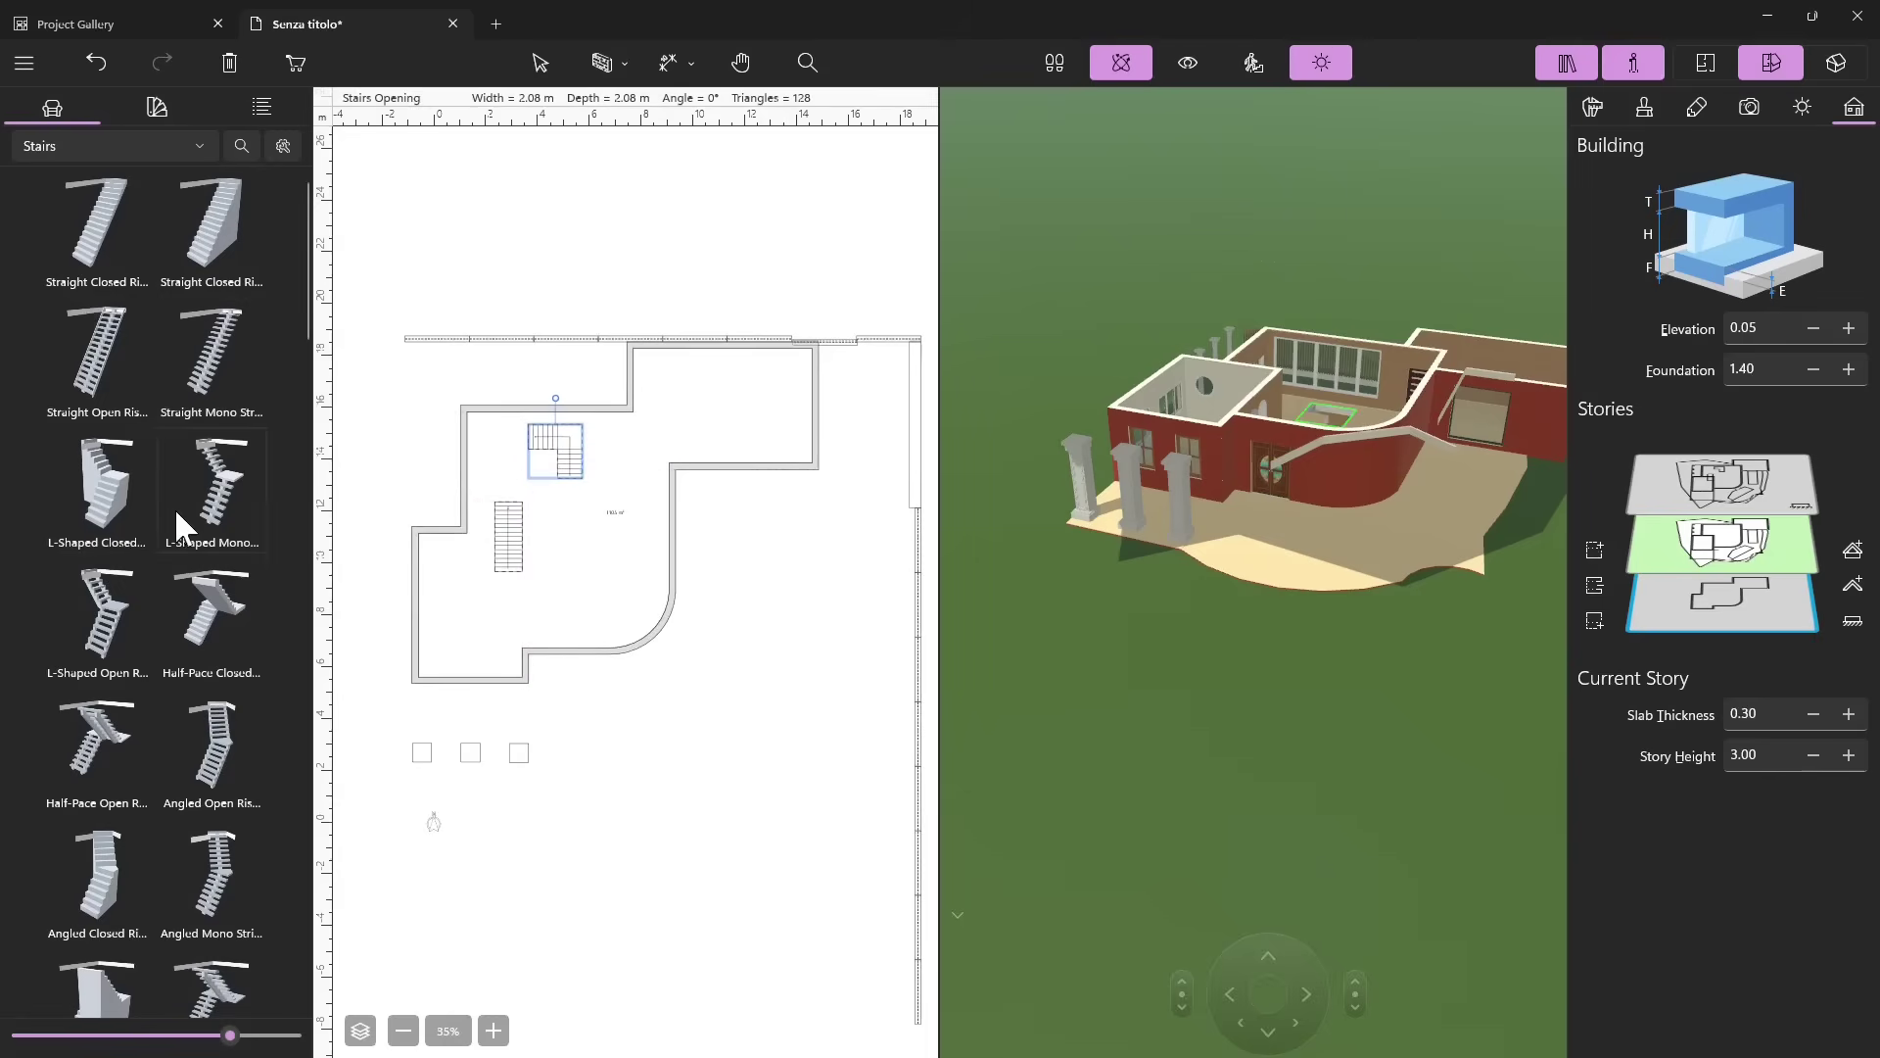
drag(237, 599, 614, 580)
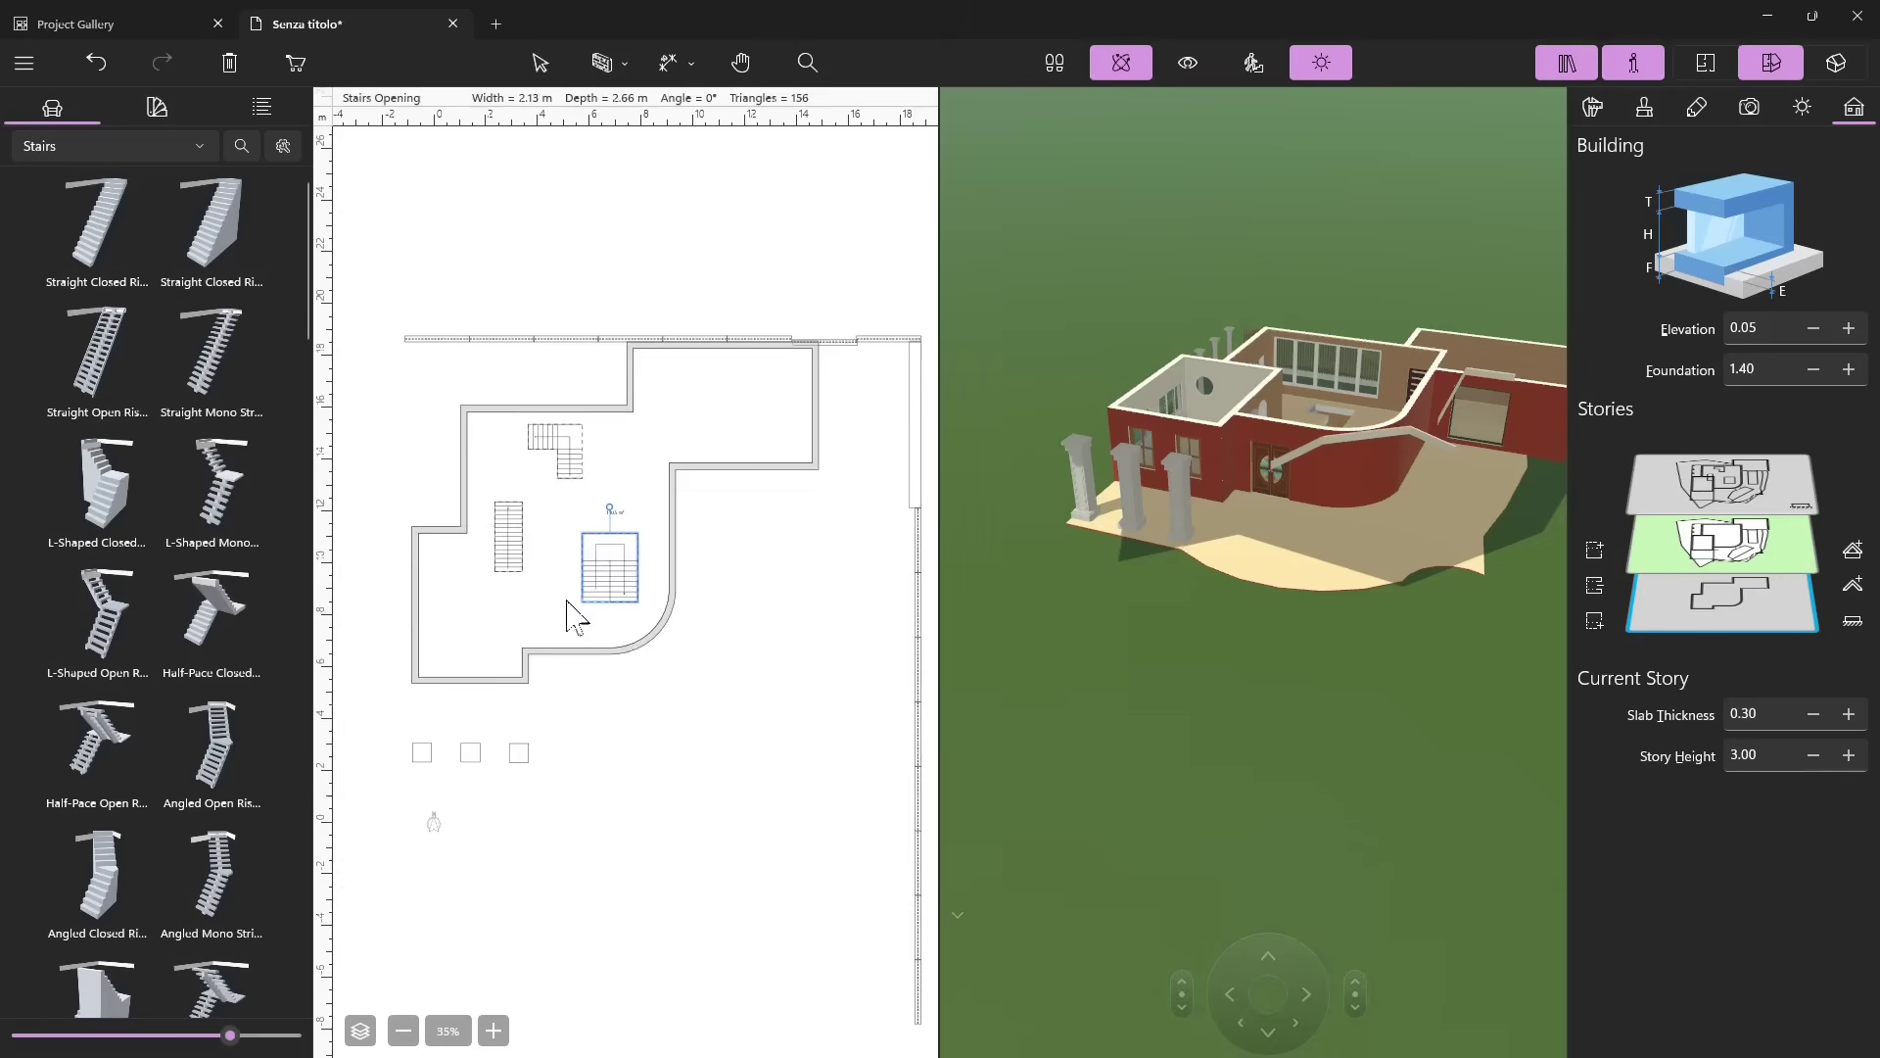
scroll(208, 587, down, 5)
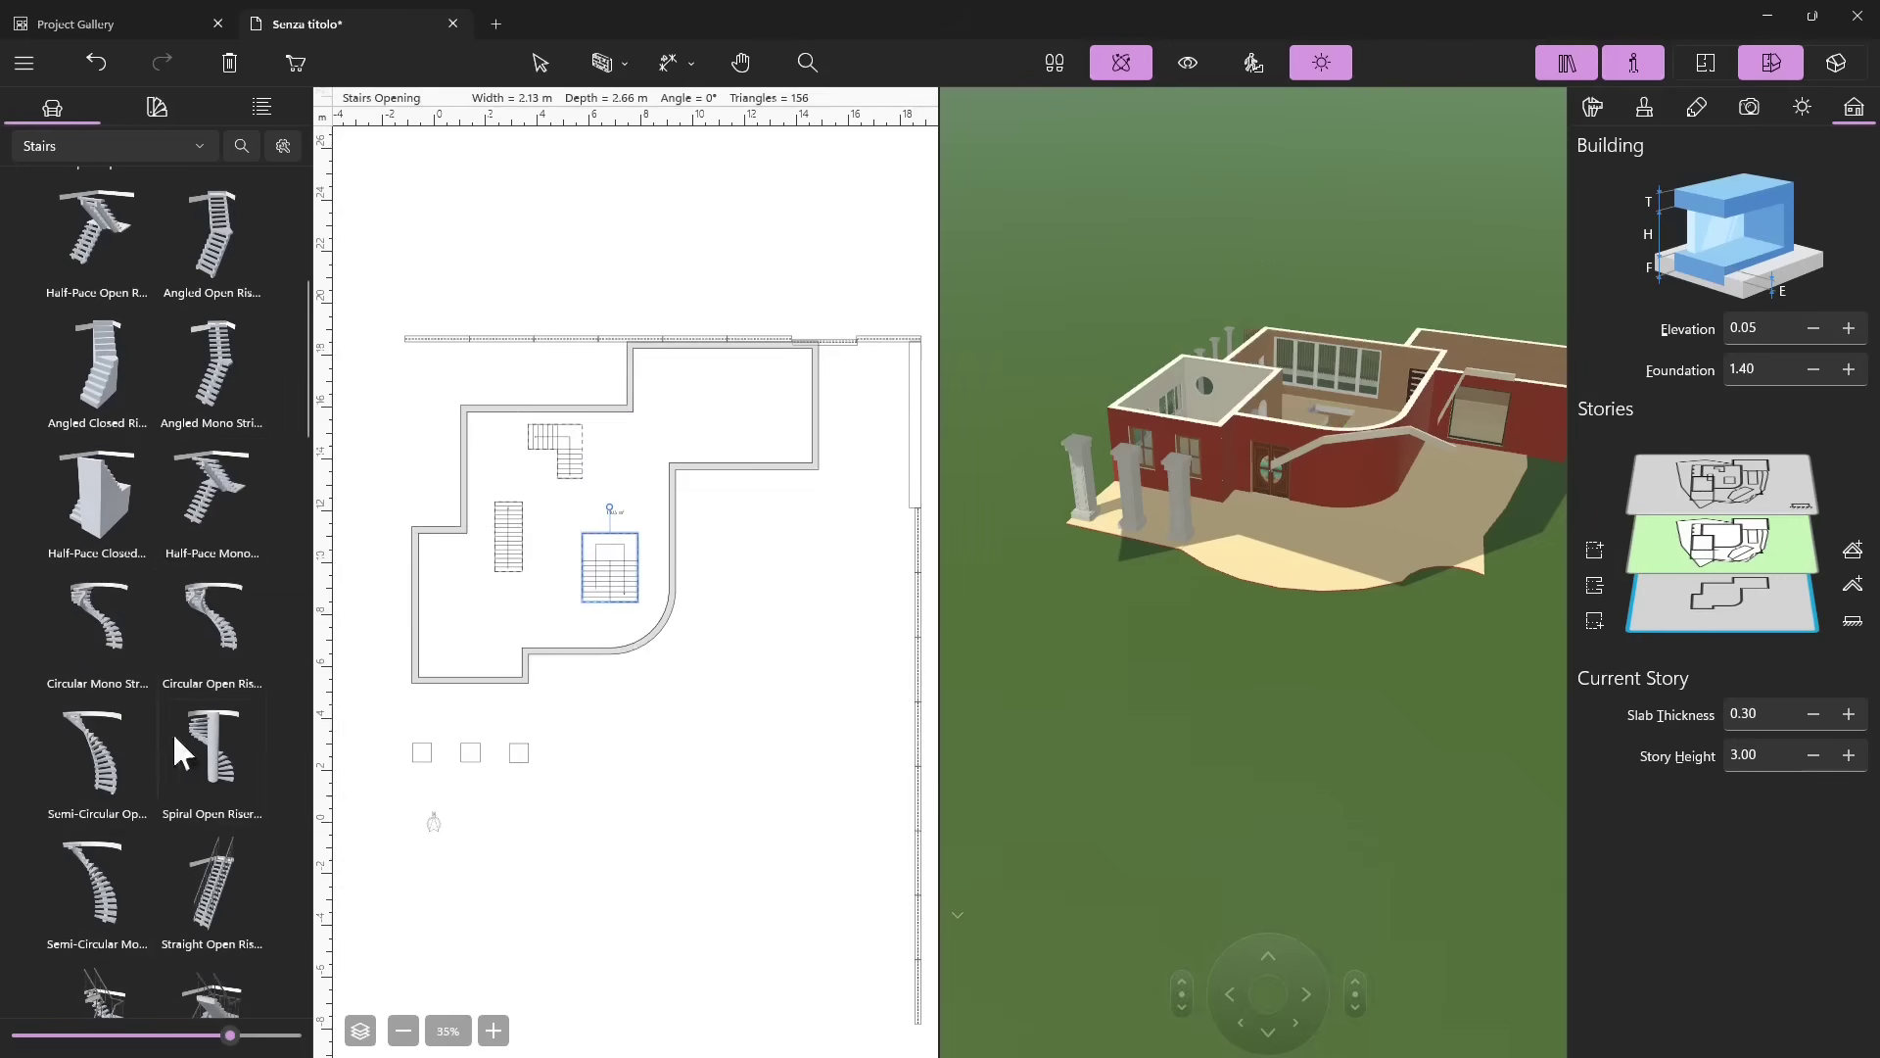
scroll(172, 731, down, 1)
drag(210, 641, 478, 631)
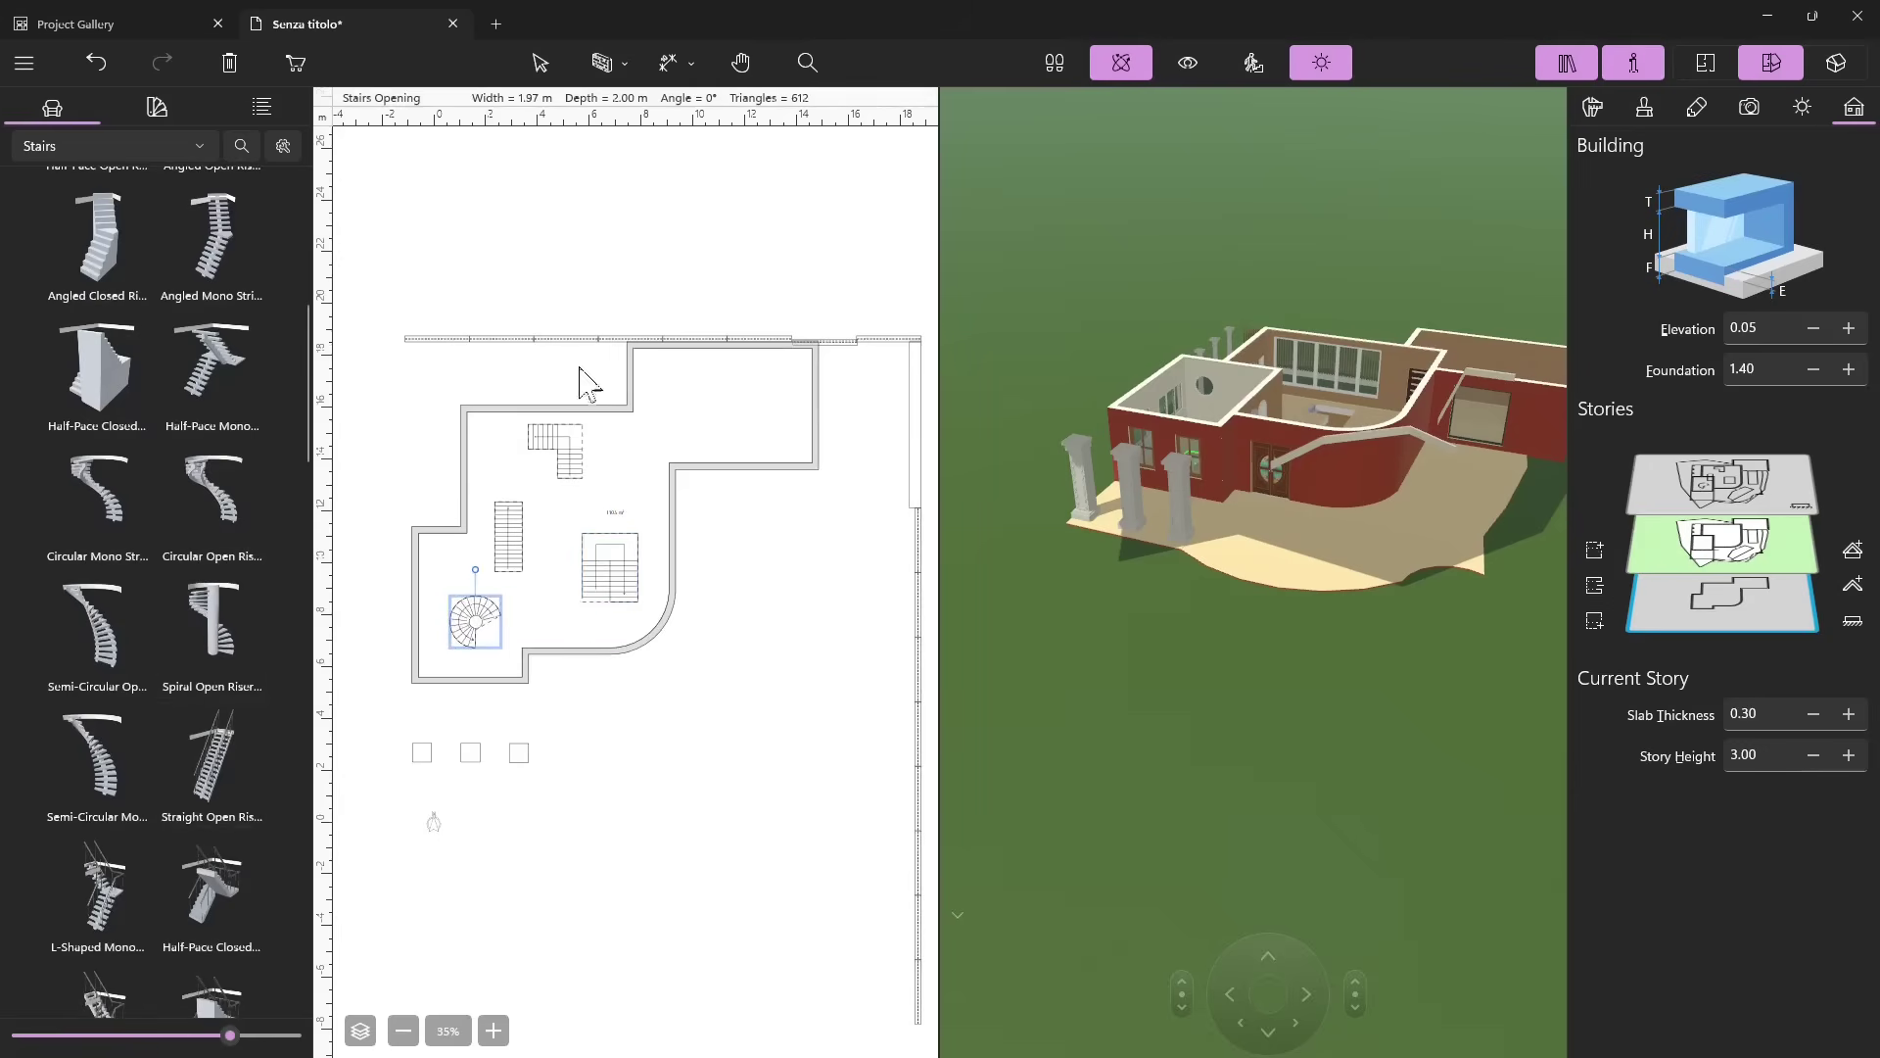
click(1705, 62)
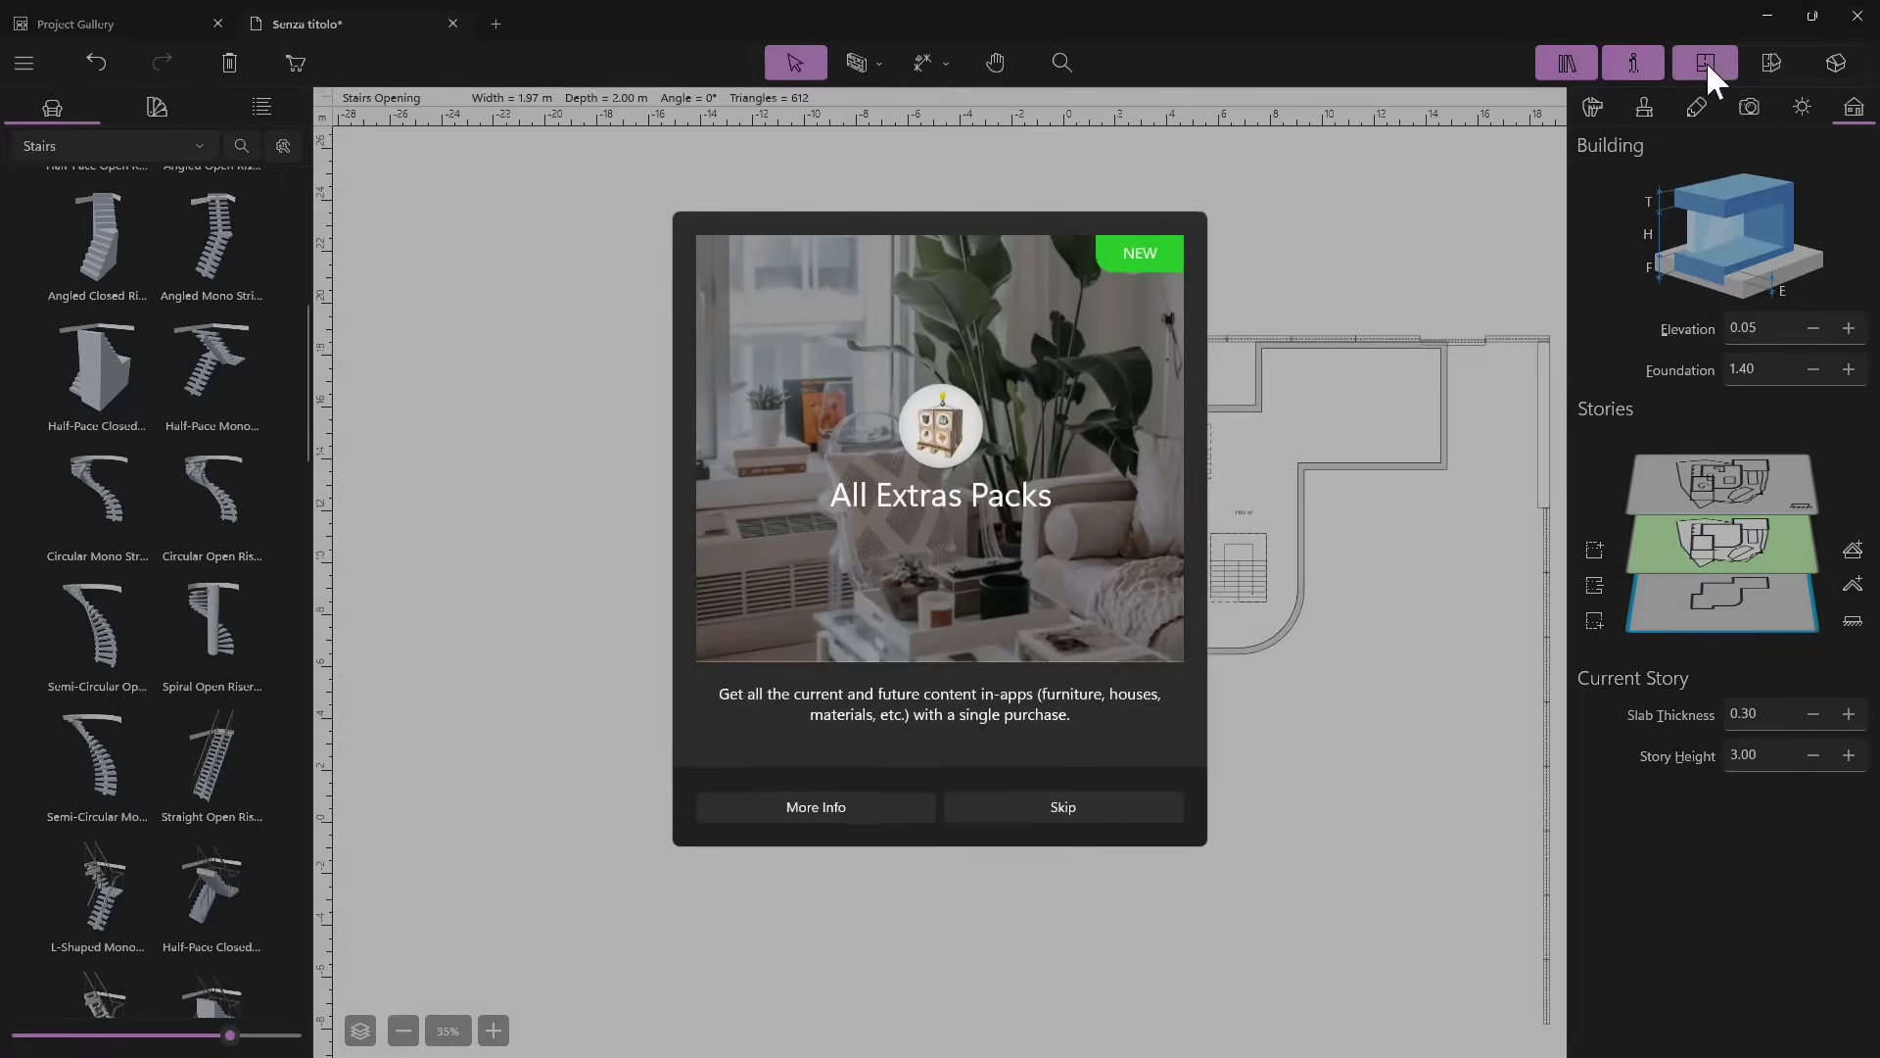
Dismiss the extras offer, then move the spiral stair down-left and rotate it to 90°.
click(1020, 807)
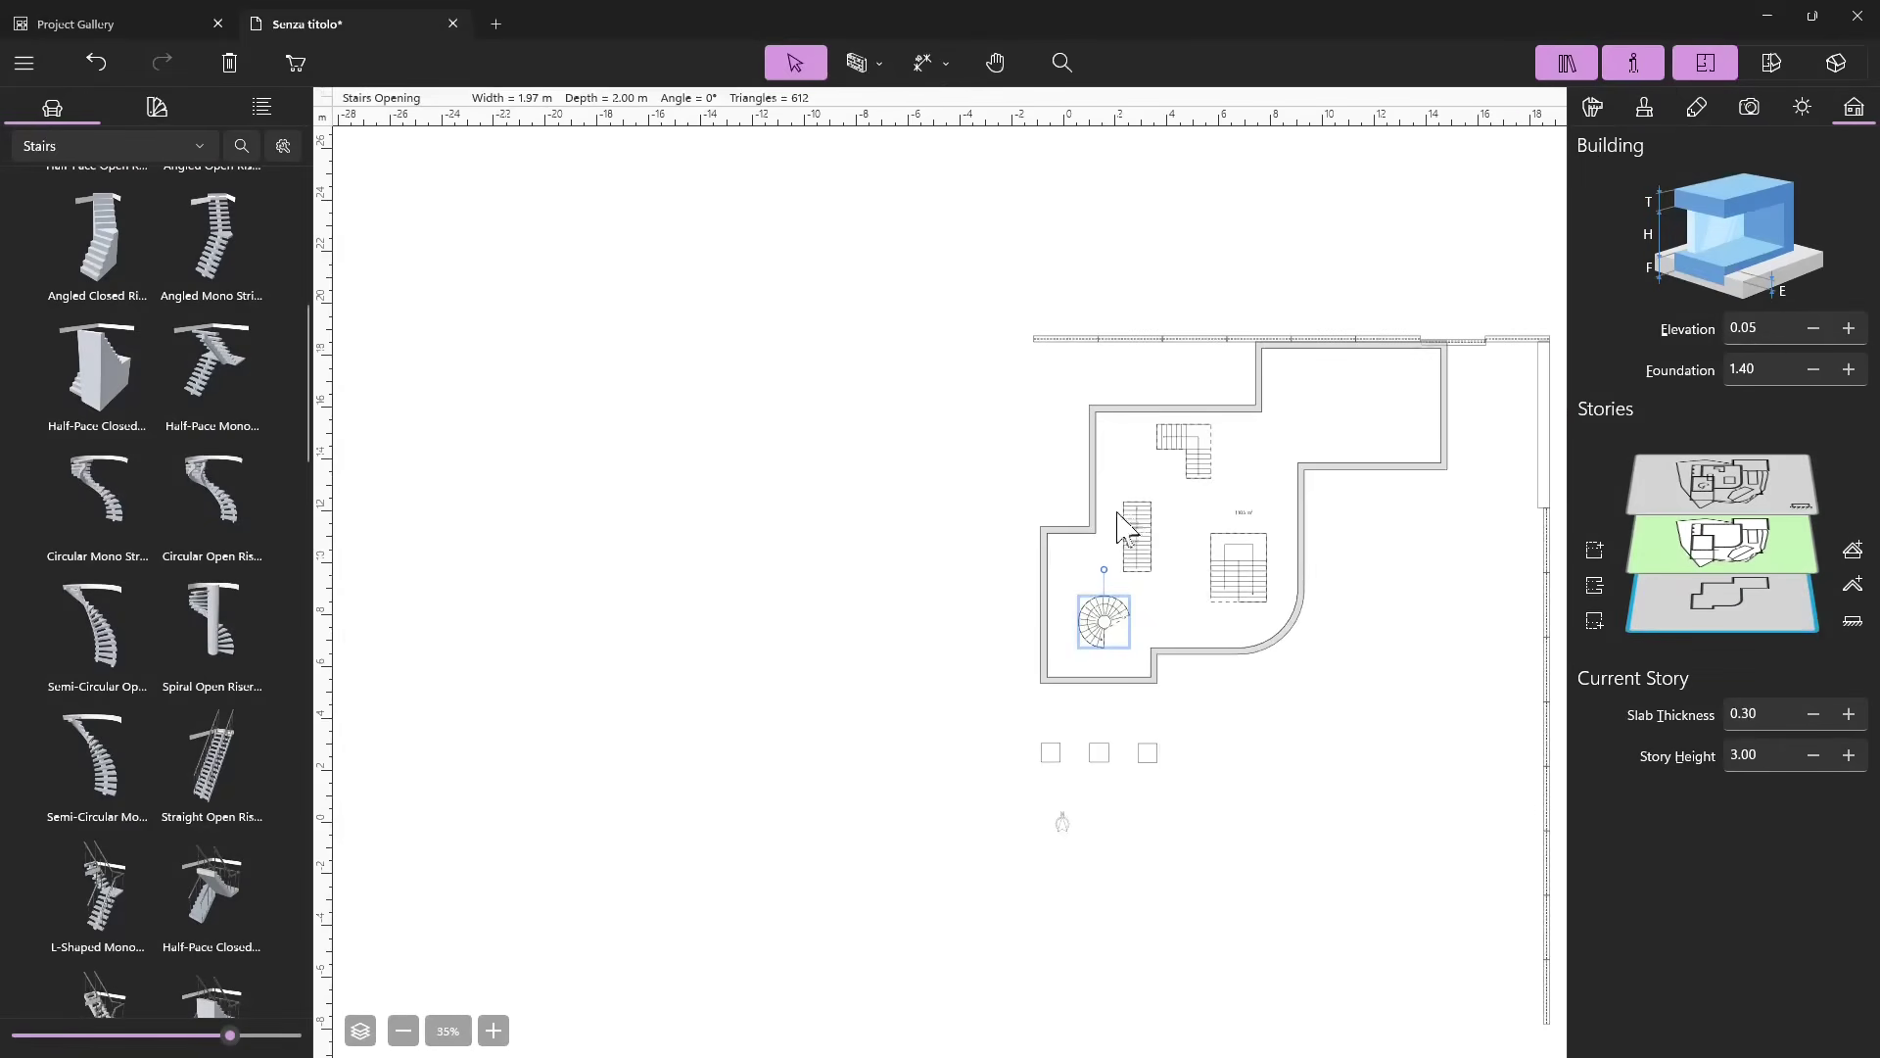
scroll(1251, 683, up, 4)
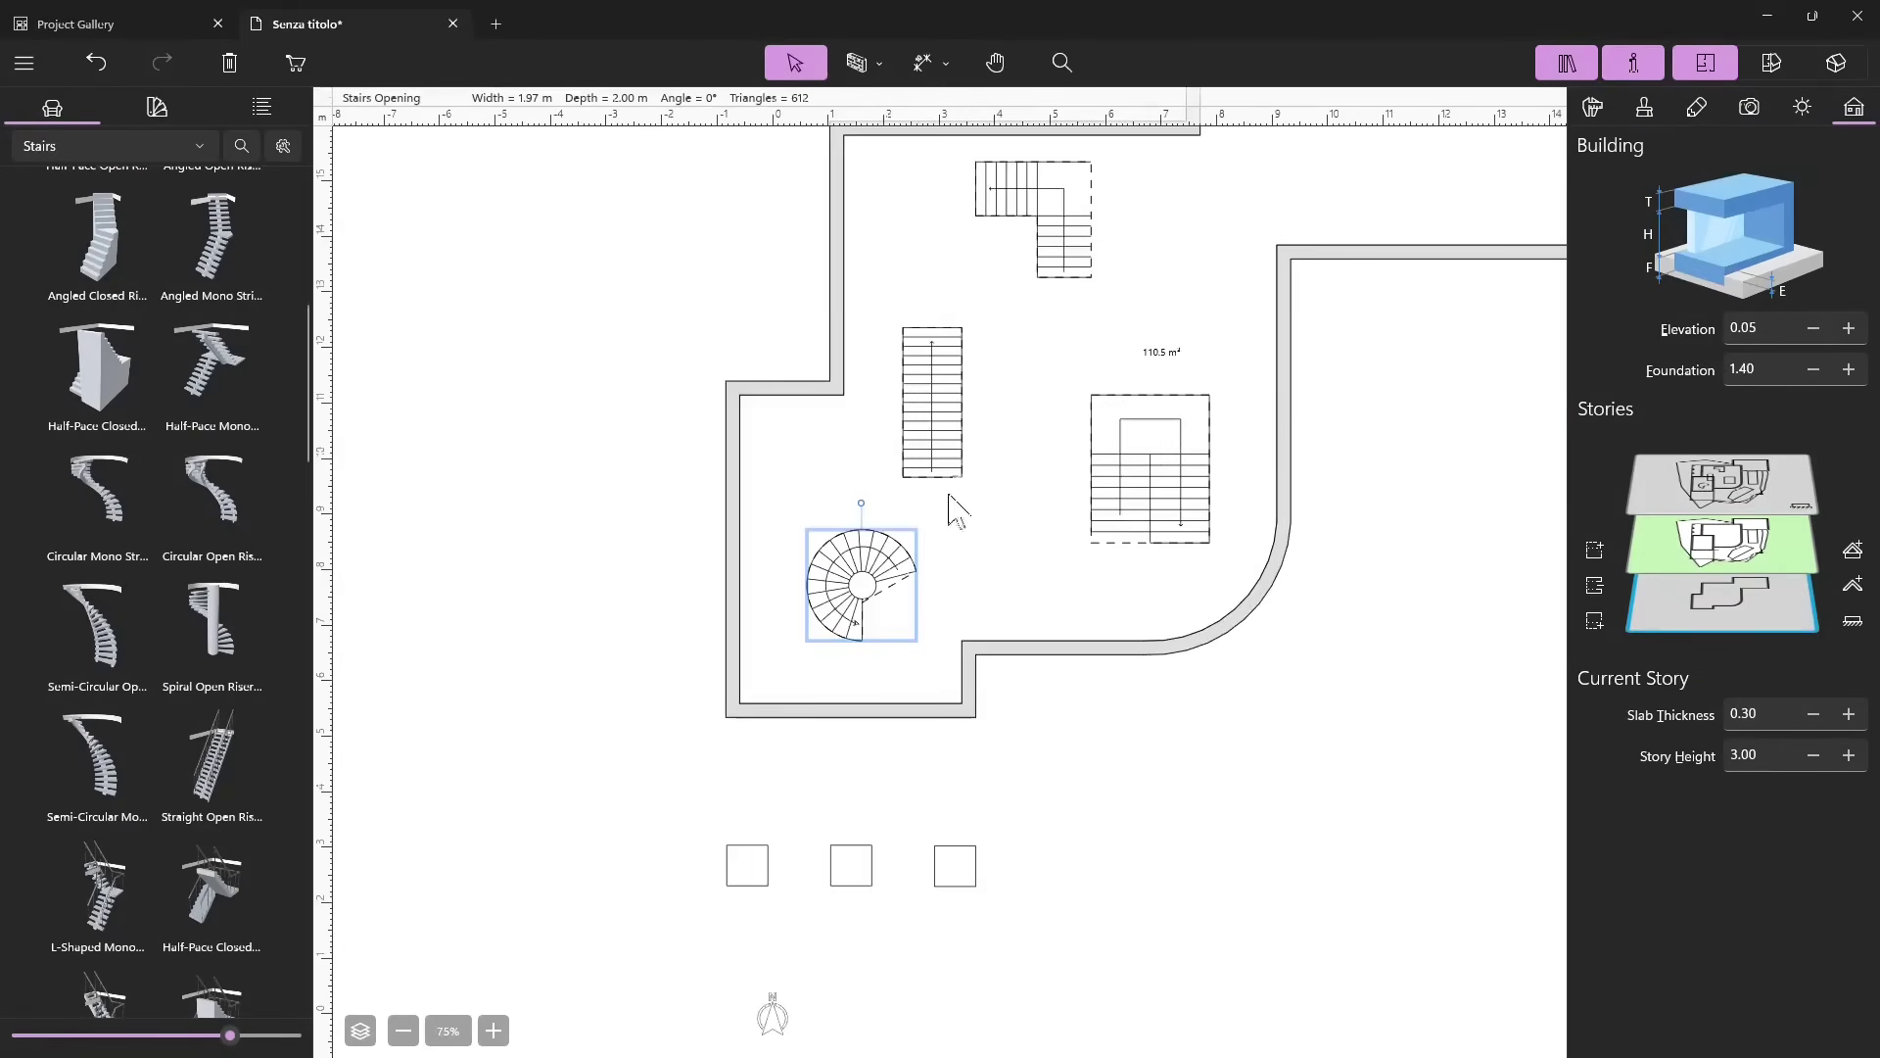
drag(853, 721, 849, 728)
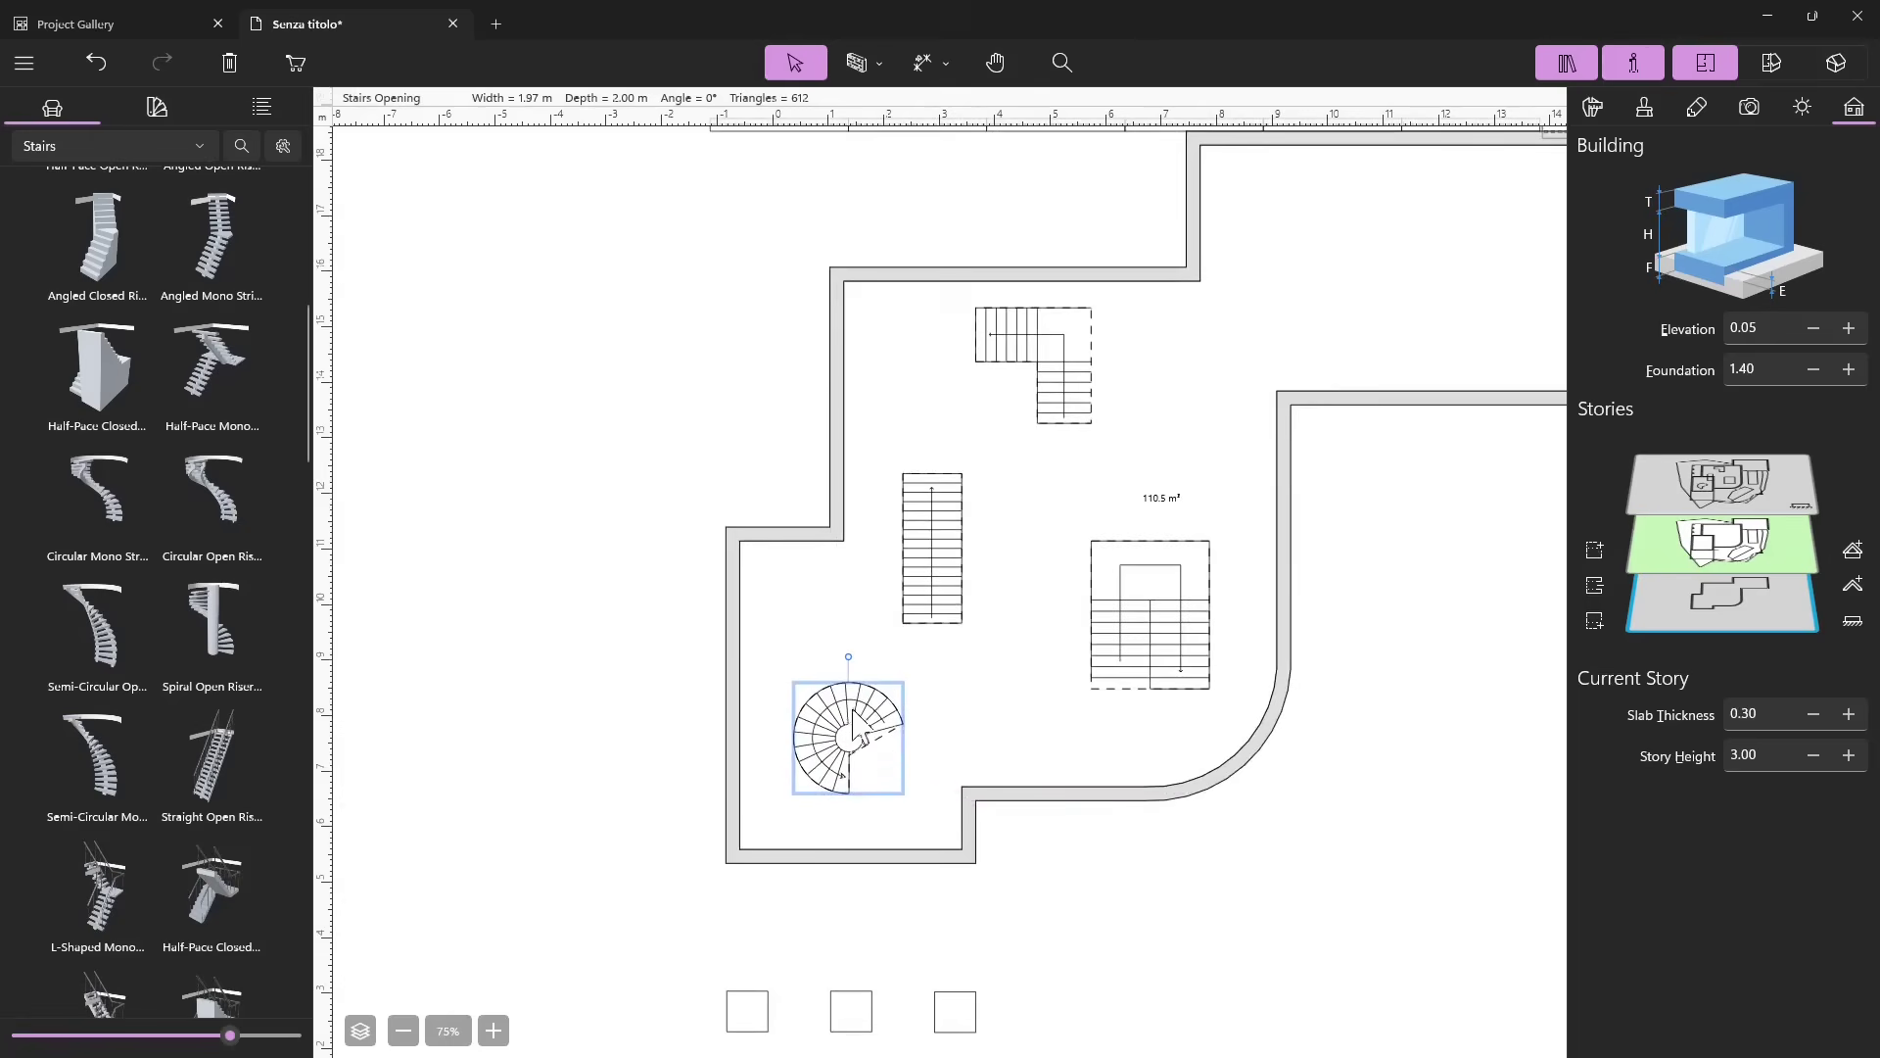
mouse_move(767, 753)
mouse_down()
mouse_move(793, 749)
mouse_move(782, 736)
mouse_up()
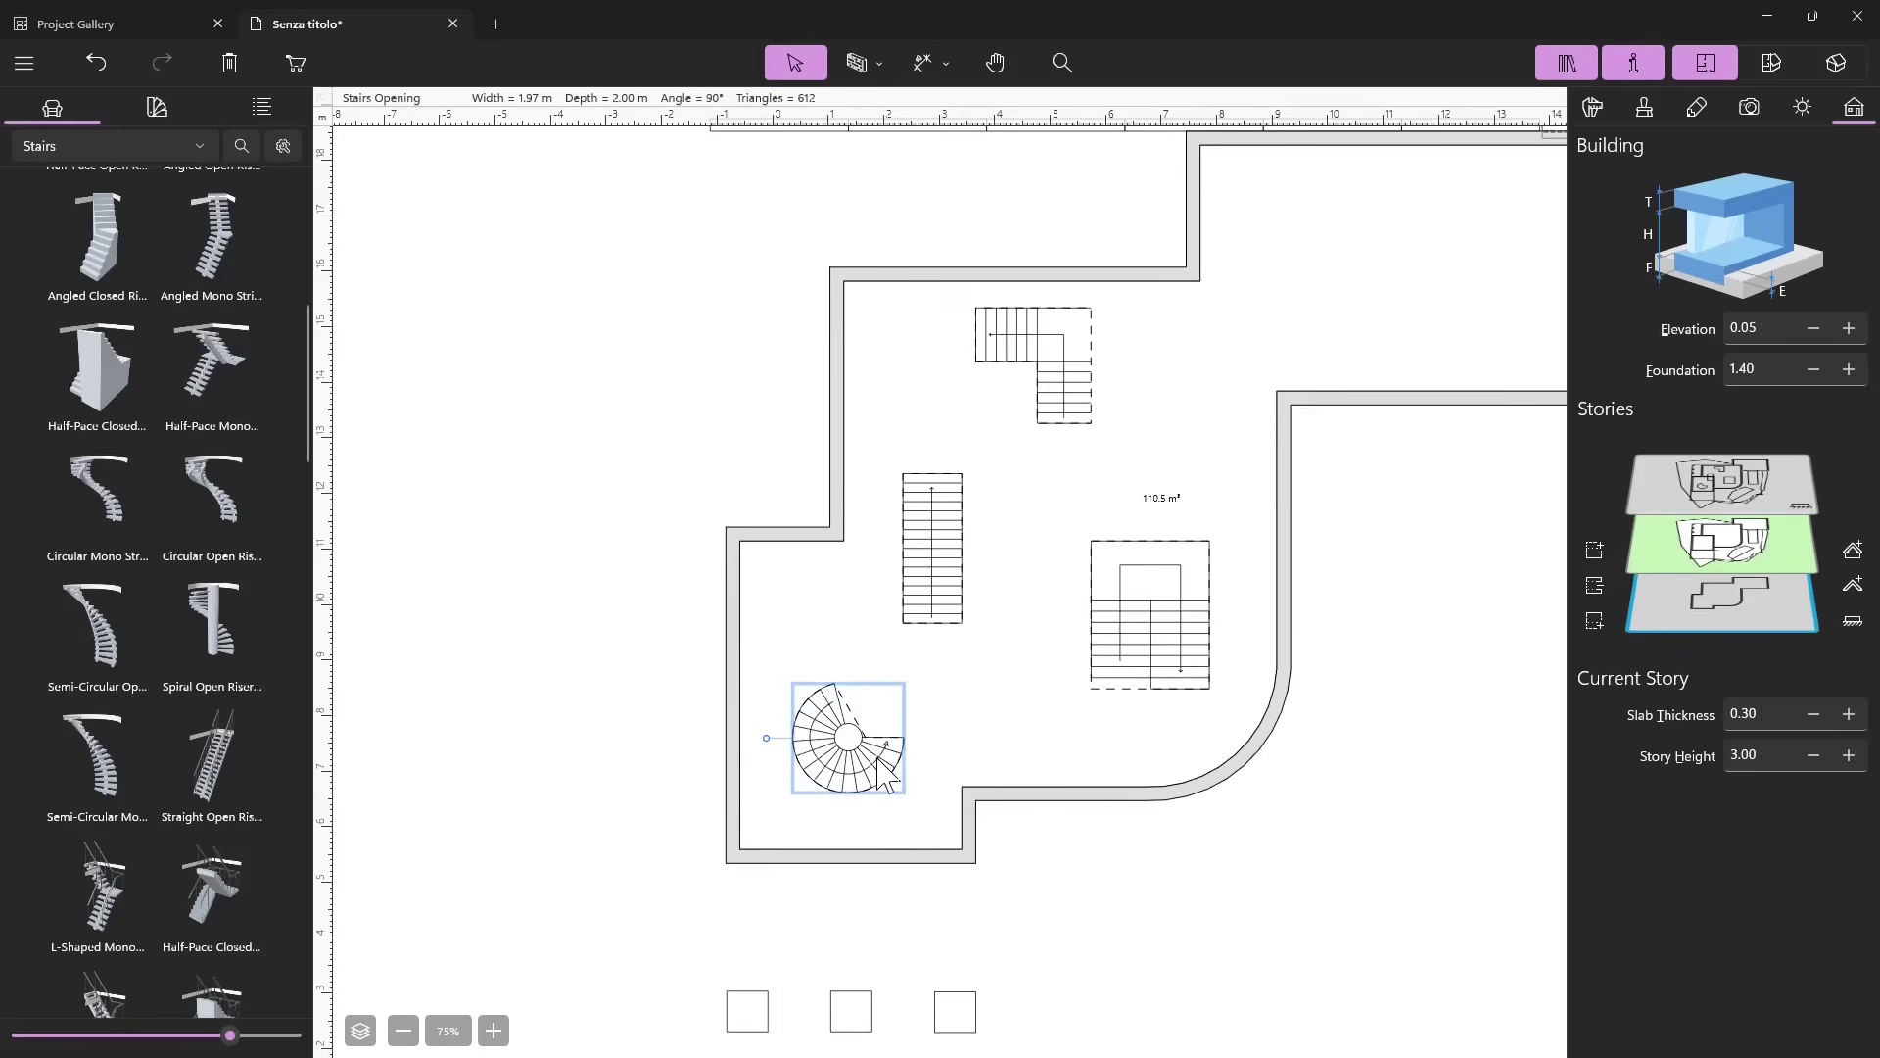
click(1131, 615)
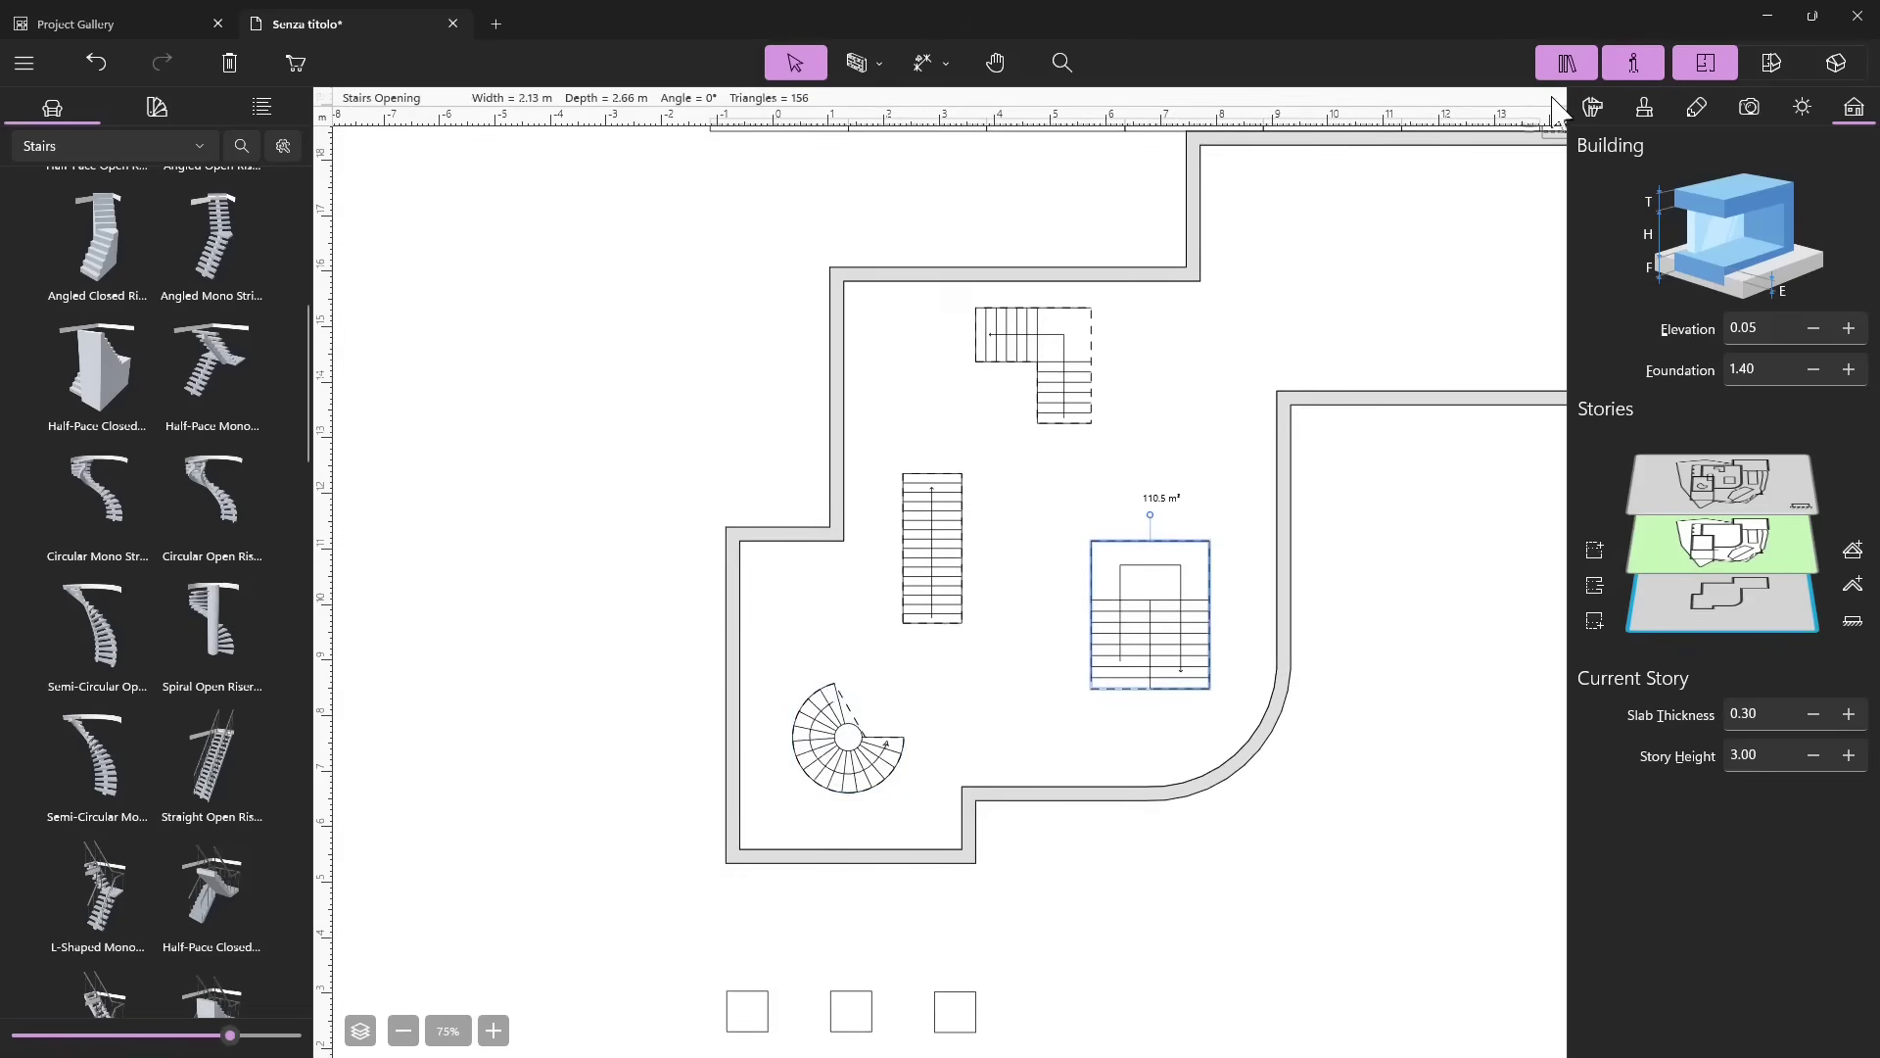
Show the object properties panel and inspect the straight and spiral stairs.
click(1586, 105)
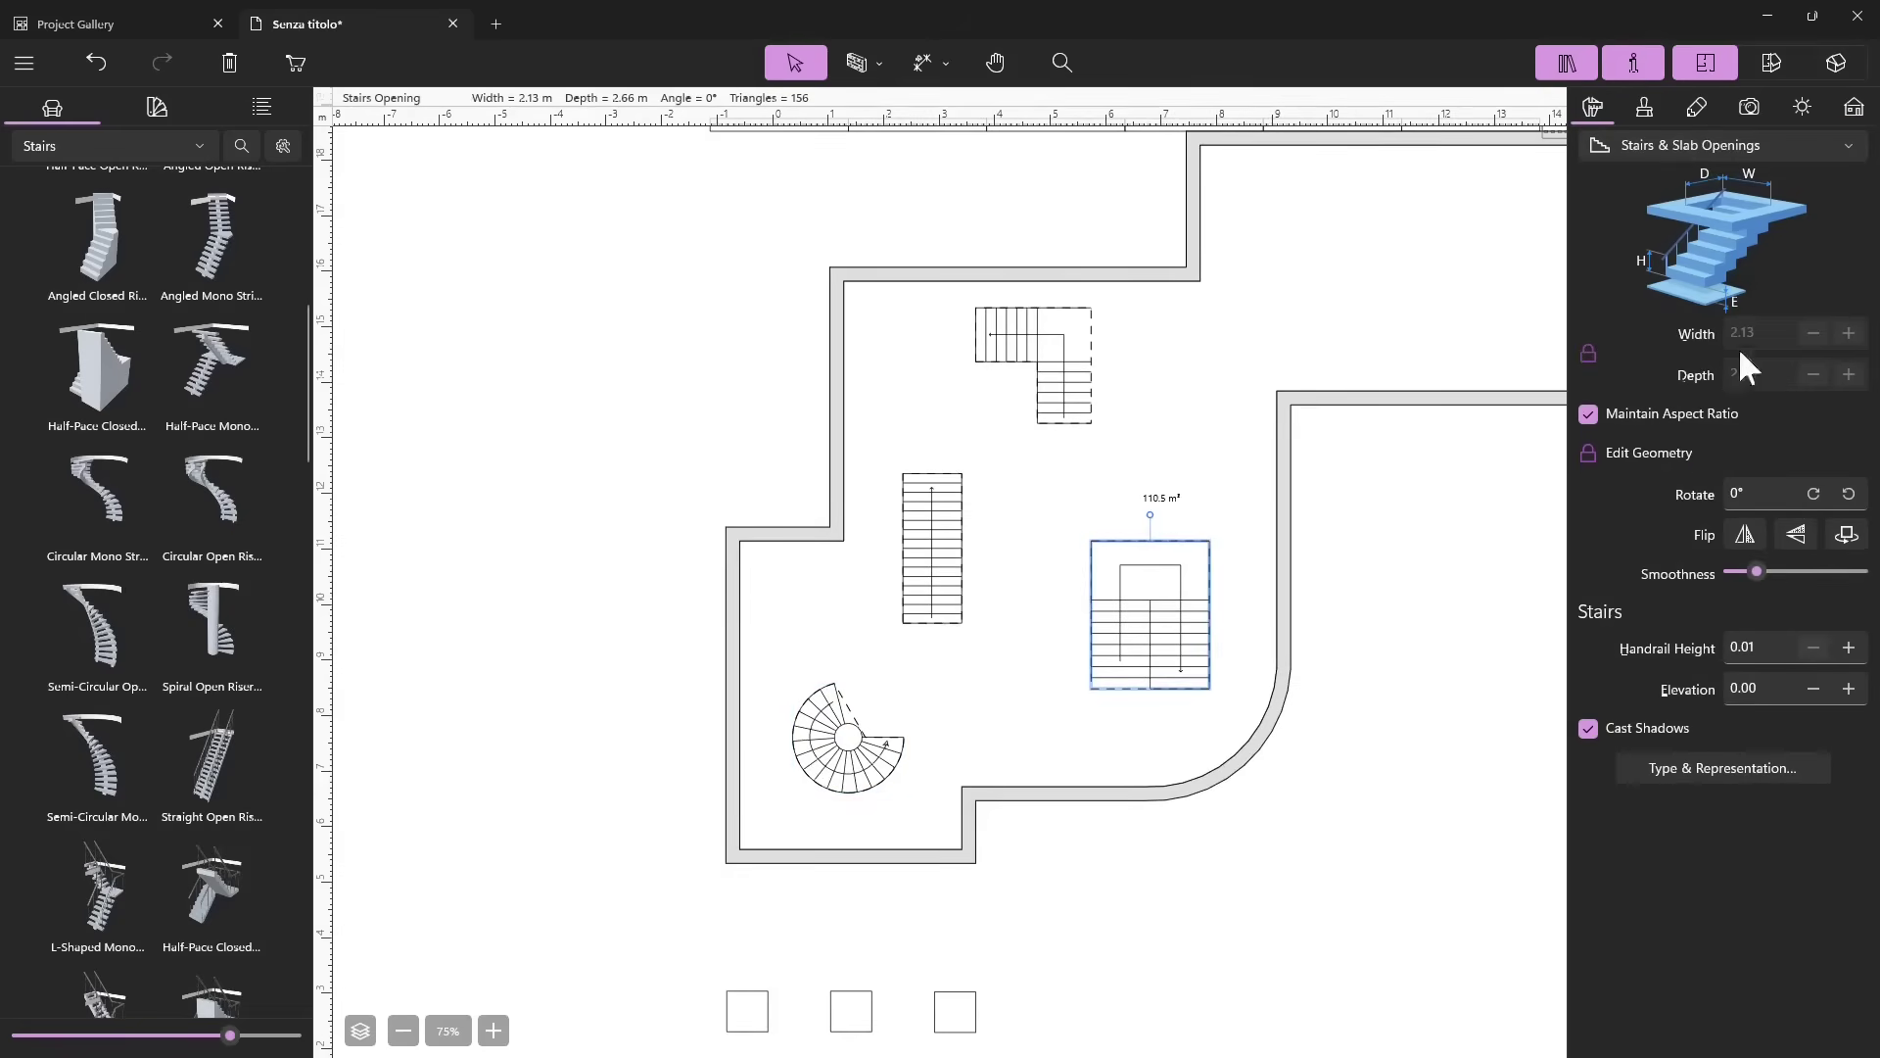
click(929, 556)
click(878, 755)
click(919, 568)
click(828, 721)
Try mirroring, flipping and rotating the U-shaped stair 180° so its landing ends up at the bottom.
click(1204, 609)
click(1761, 527)
click(1793, 536)
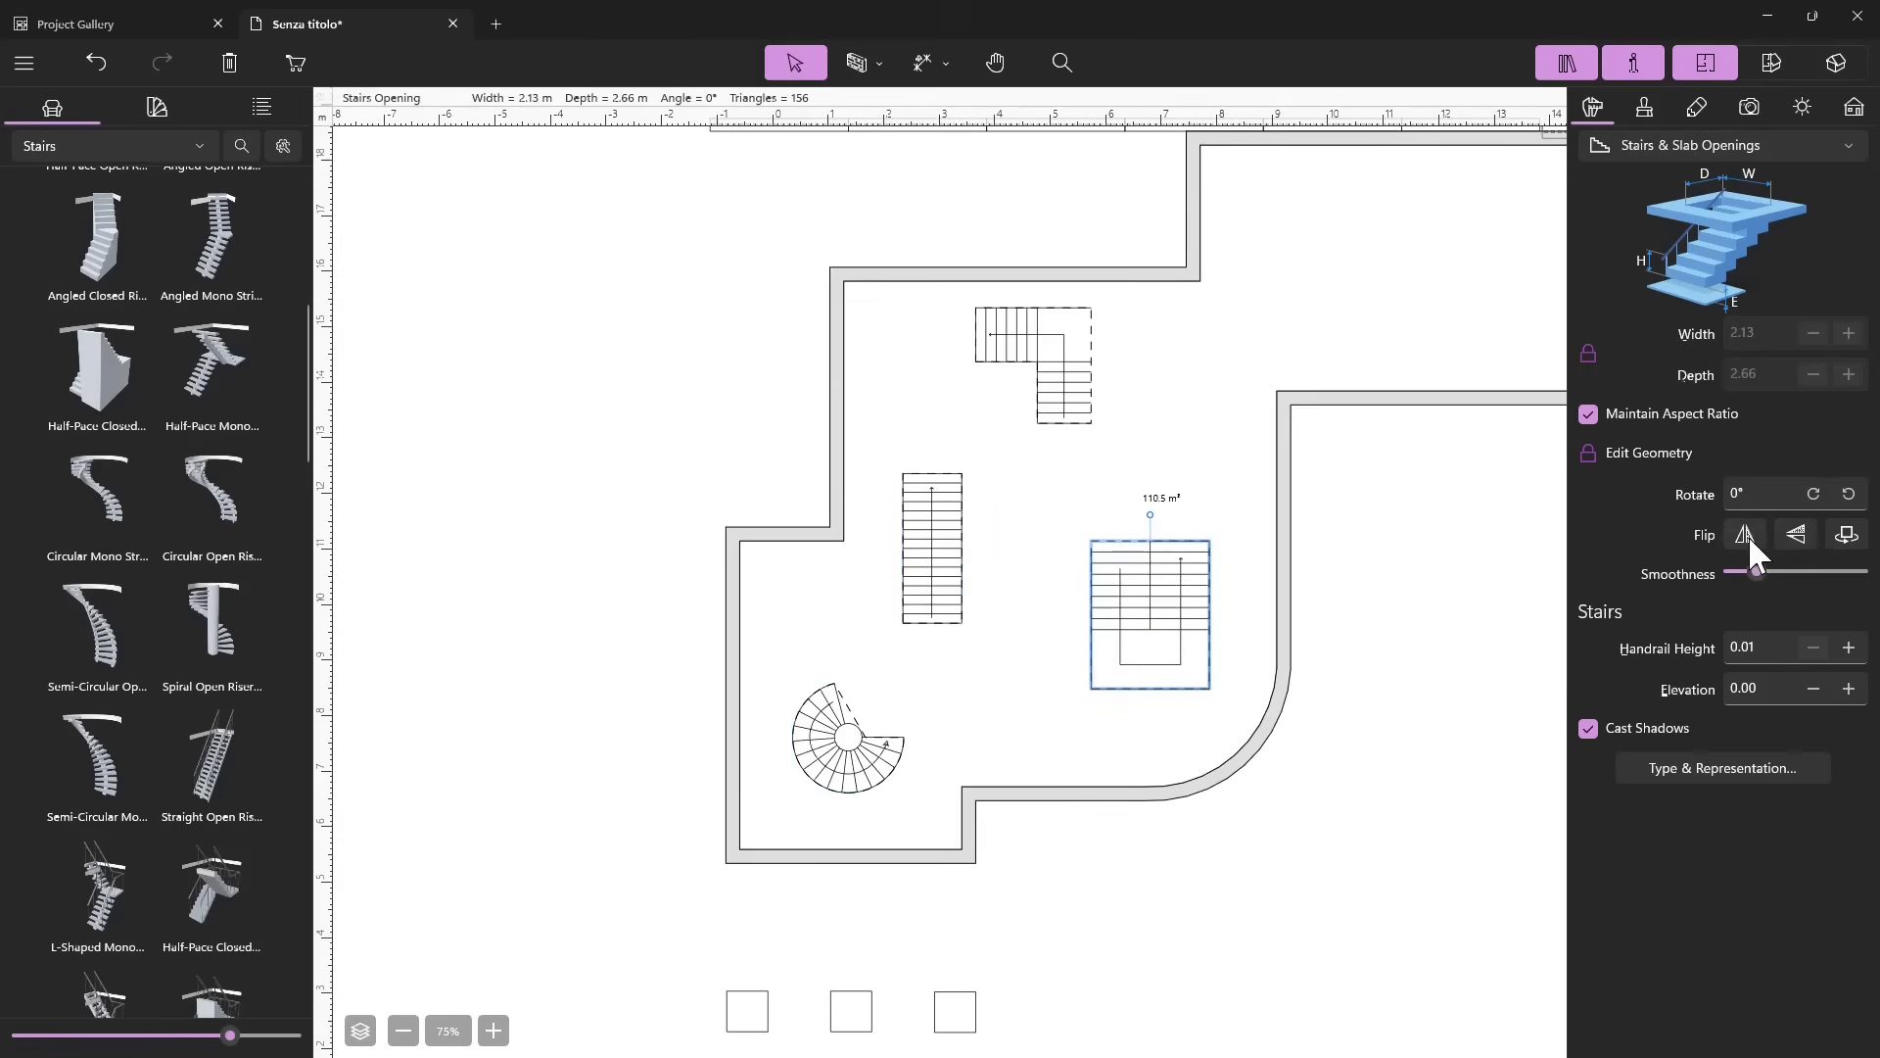
click(1849, 536)
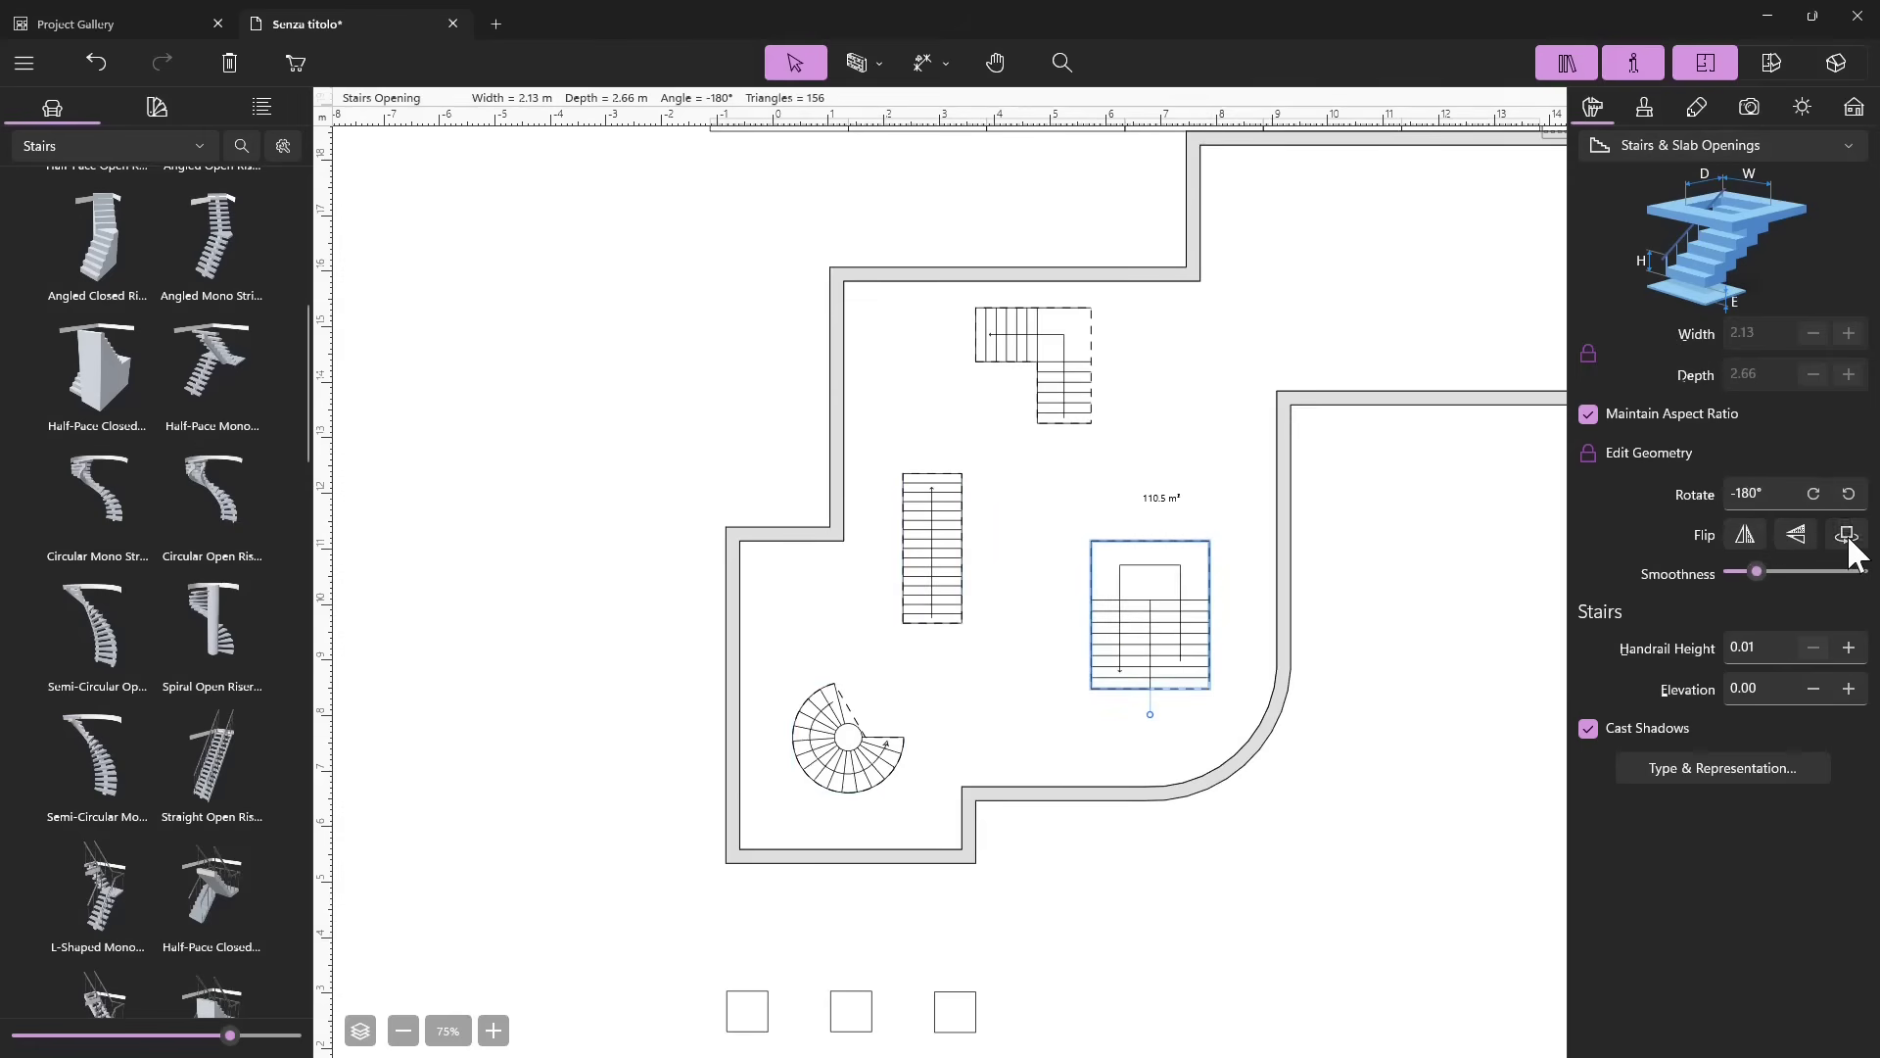
click(1849, 537)
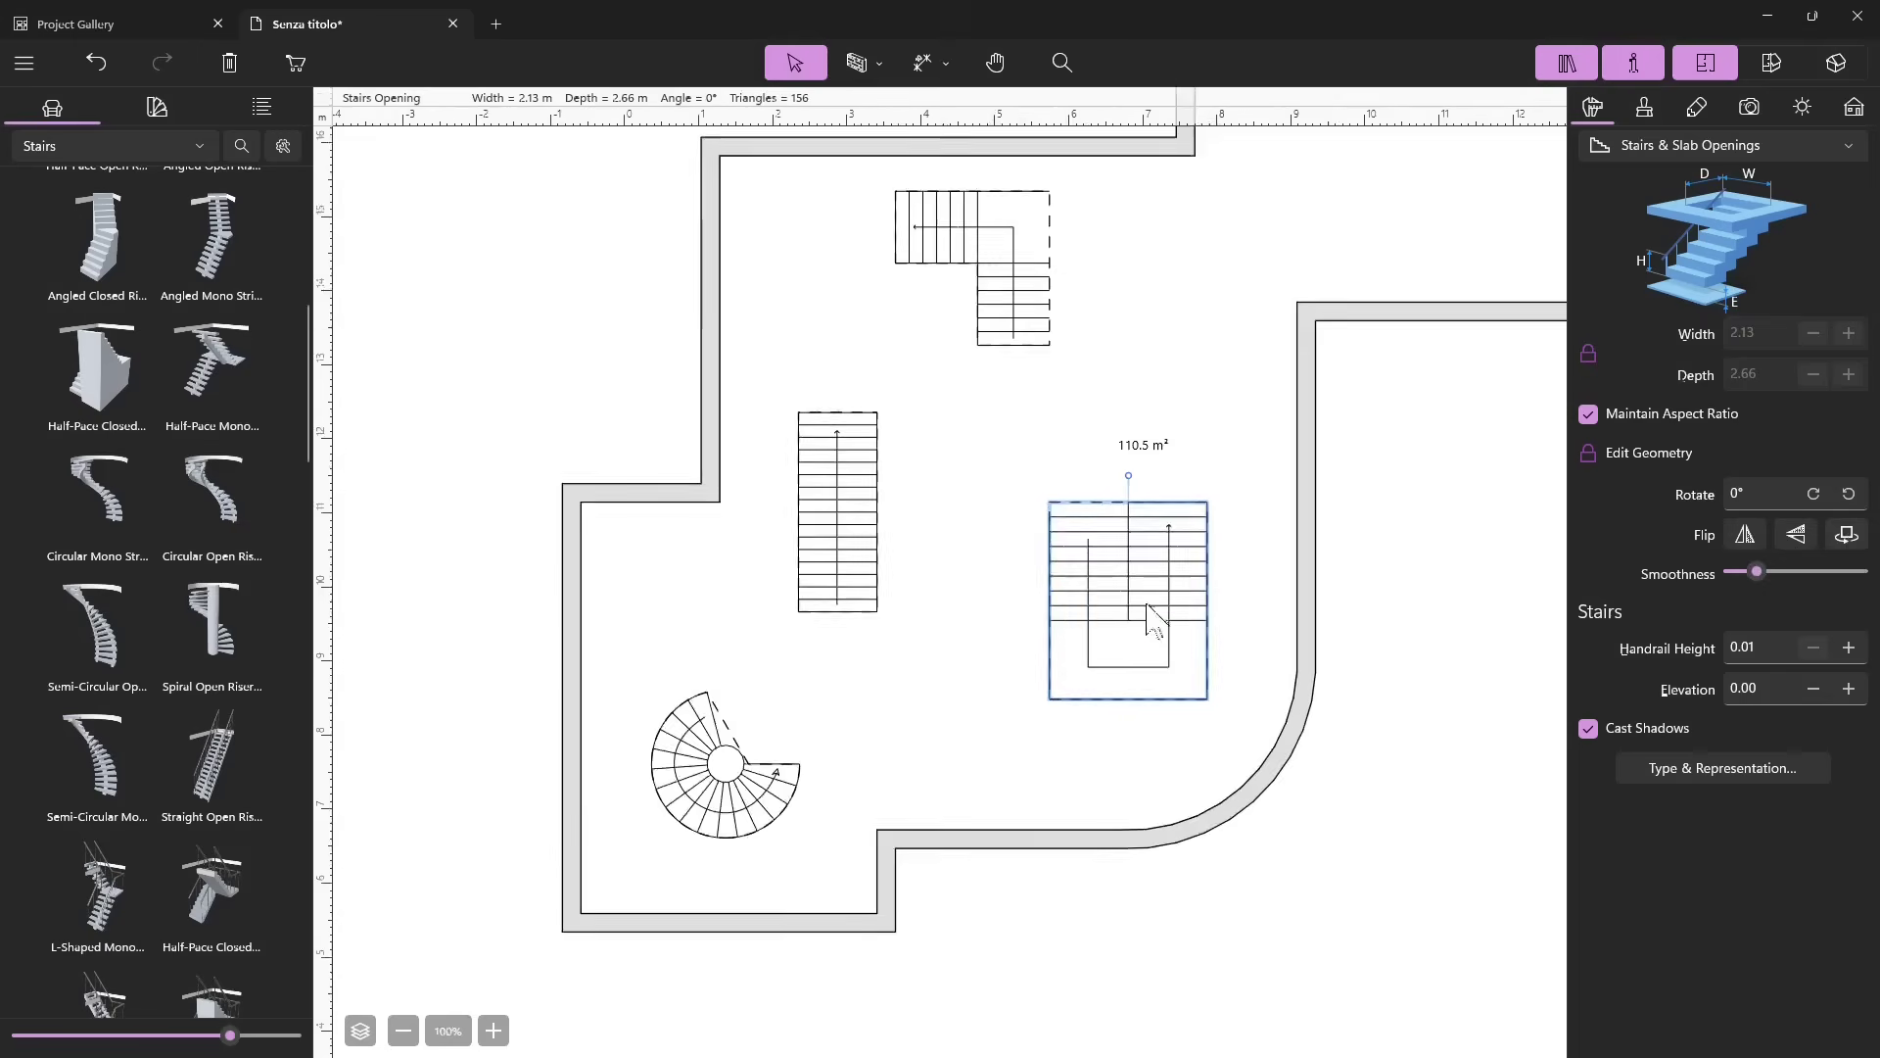
scroll(1181, 612, up, 5)
scroll(1170, 490, up, 2)
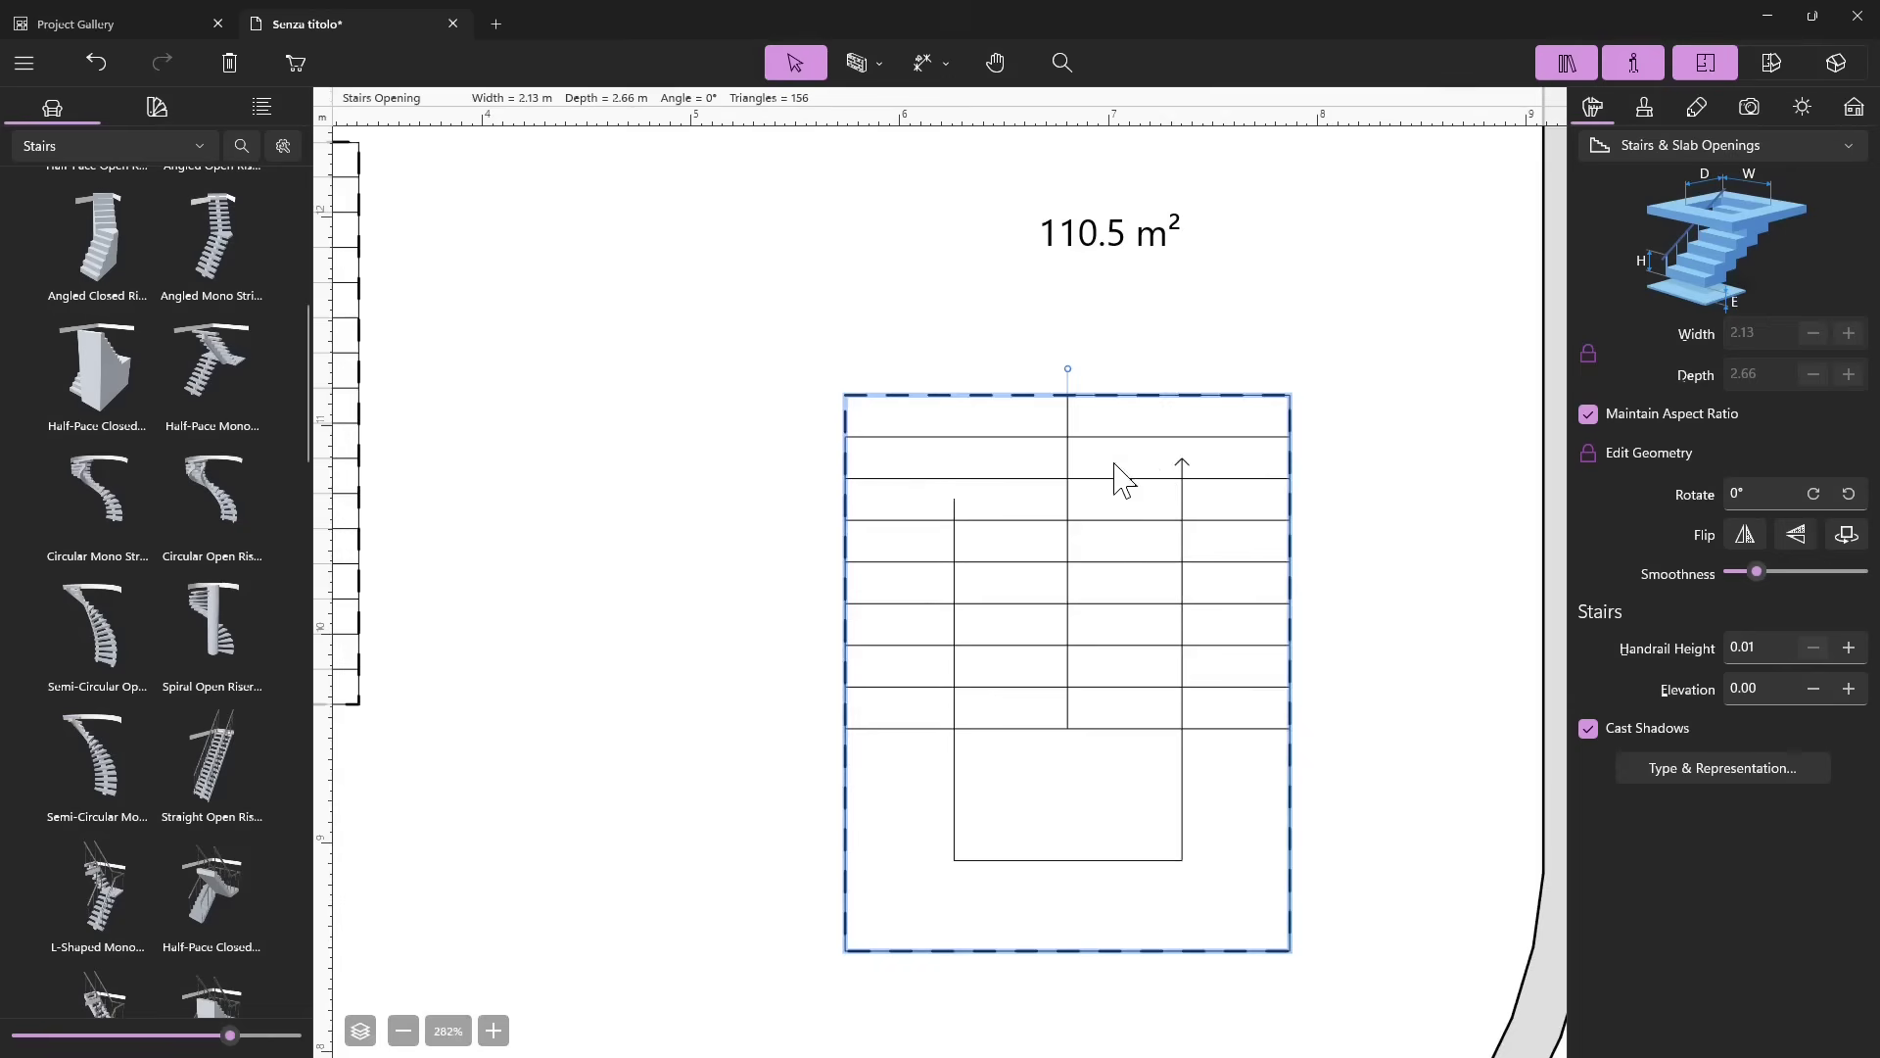
scroll(1028, 710, down, 3)
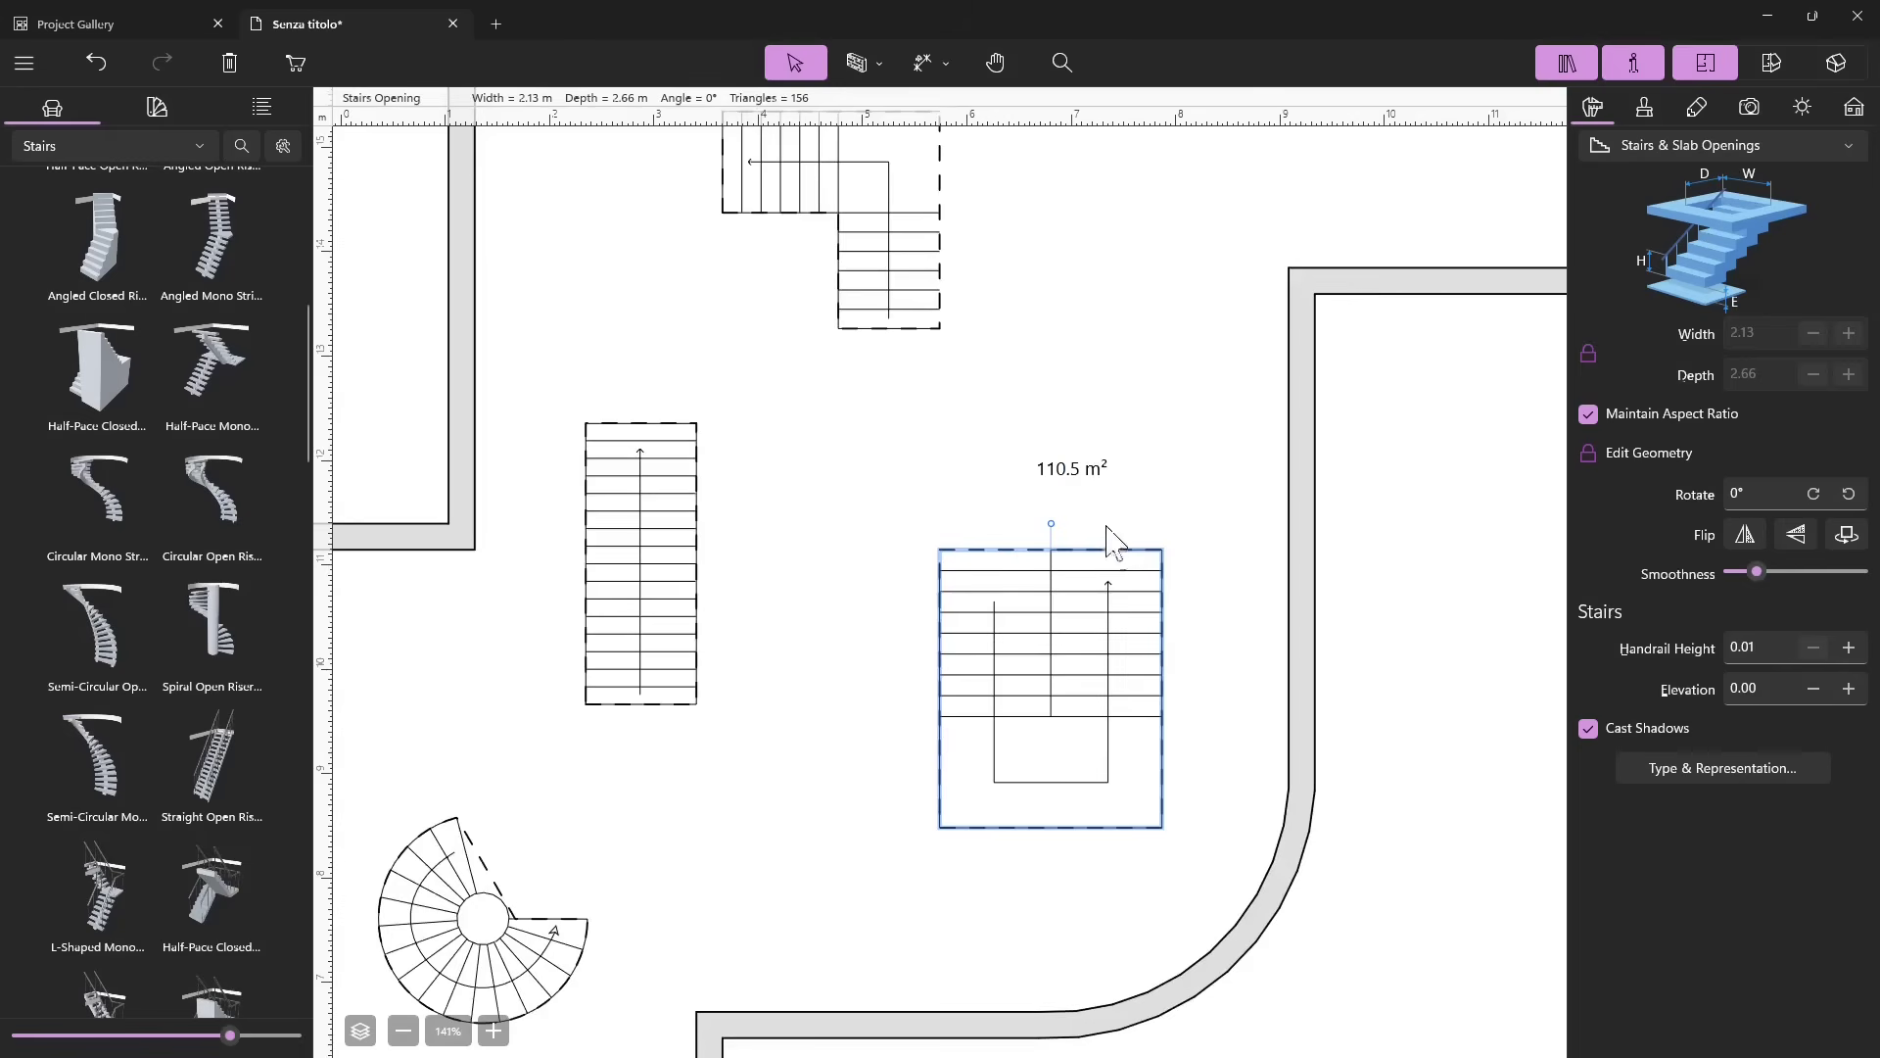
In Building settings, browse the Site, Ground Floor and 1st Basement levels, ending on Ground Floor.
scroll(1040, 671, down, 2)
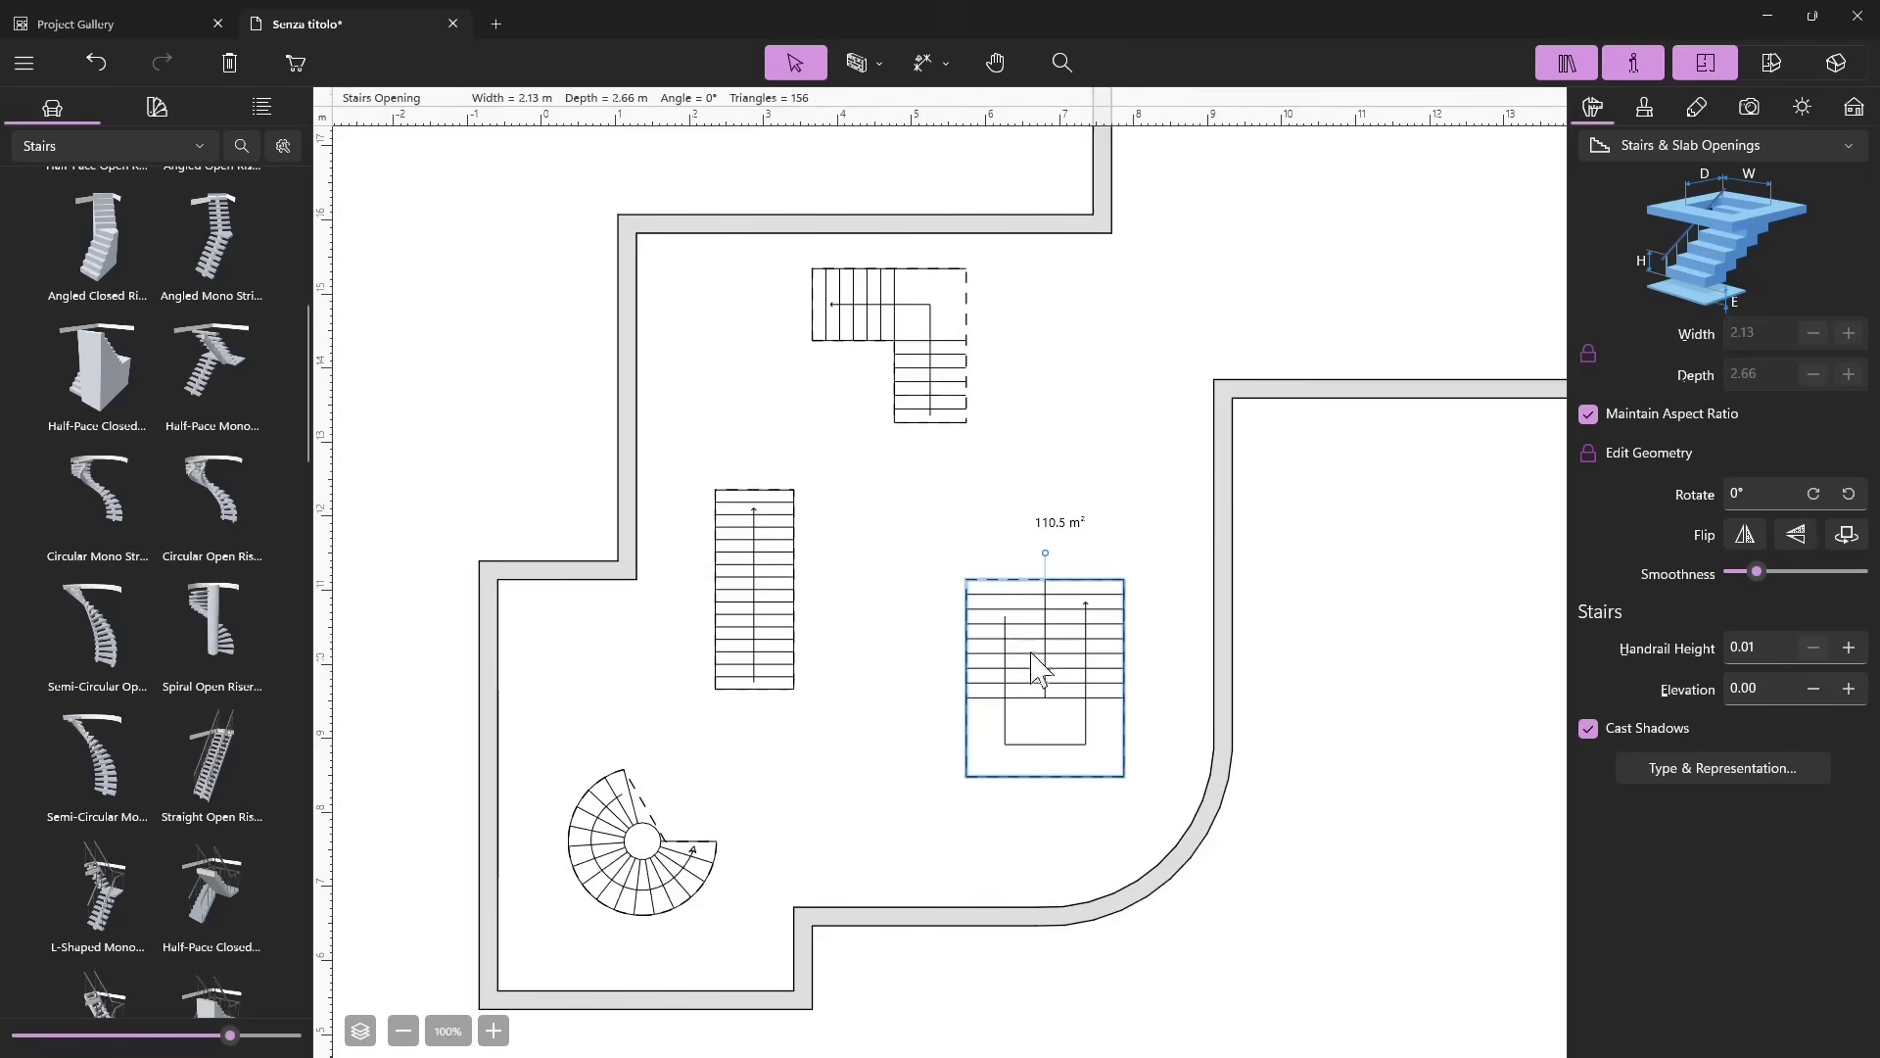
scroll(881, 660, down, 2)
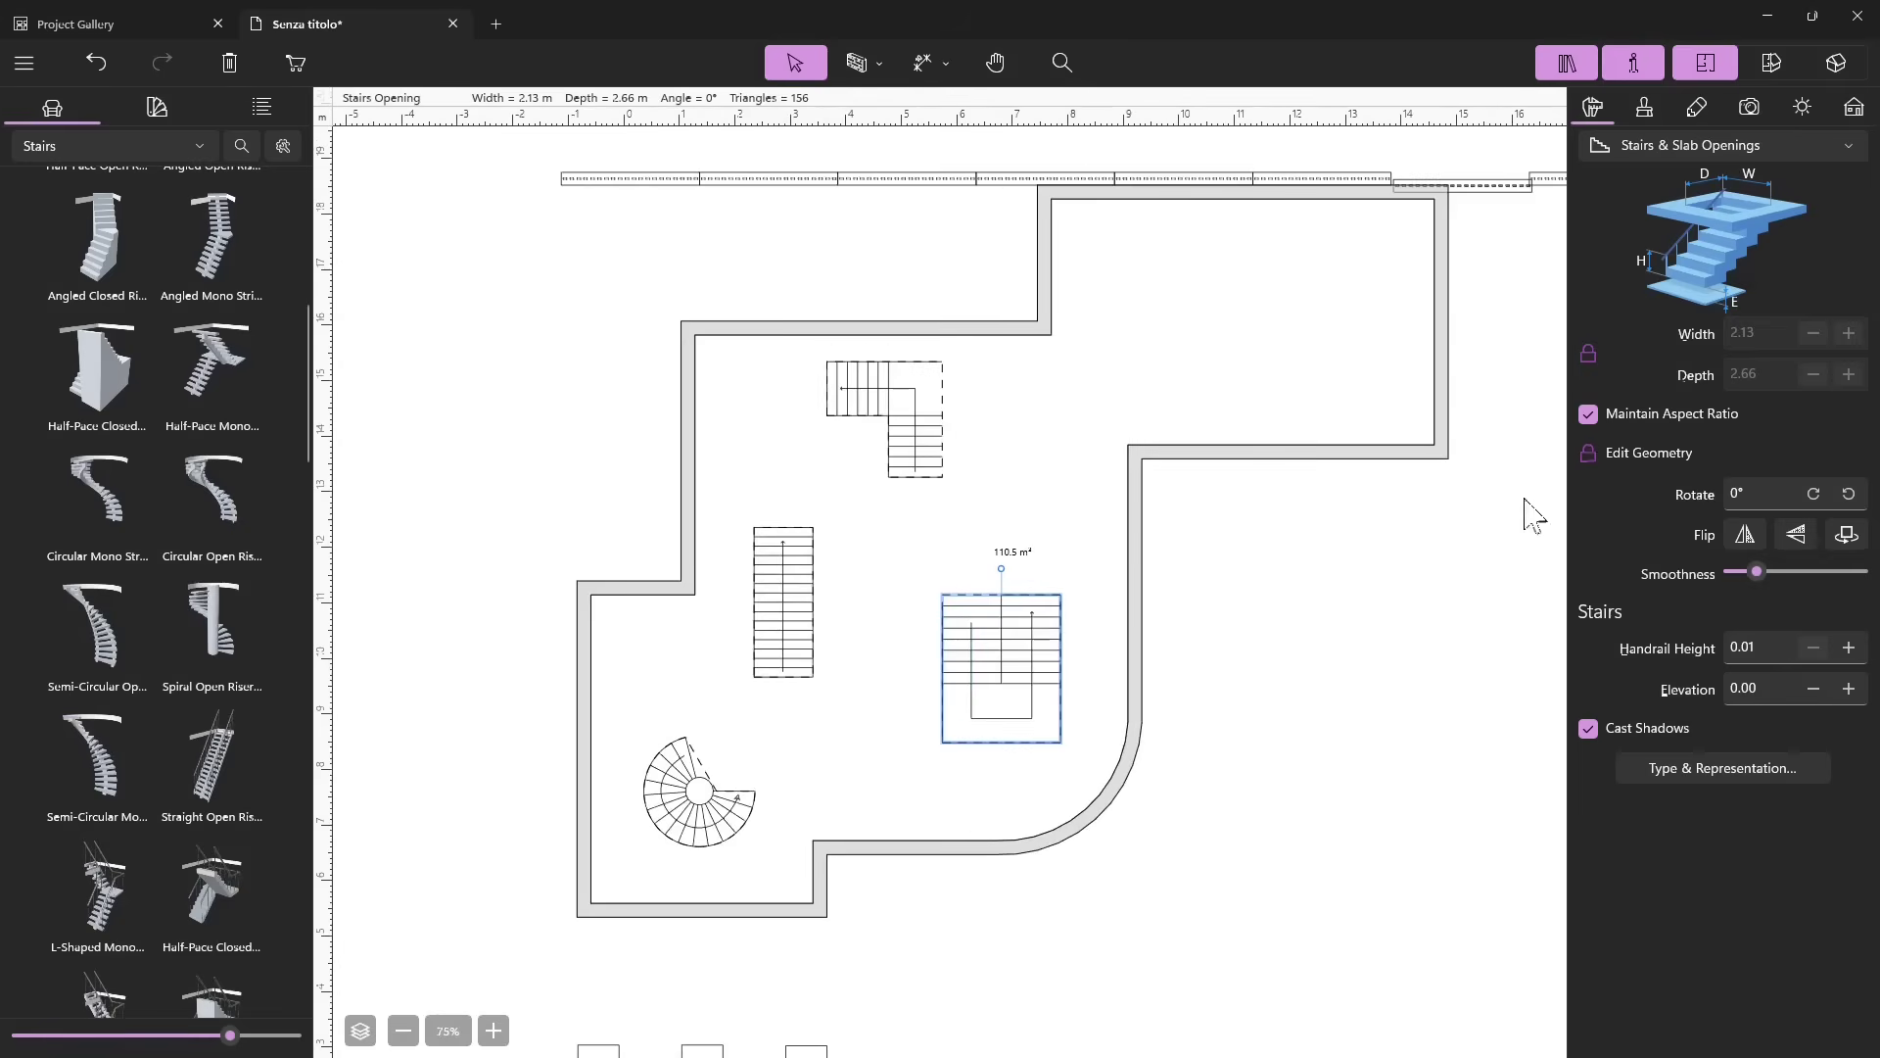
click(1854, 110)
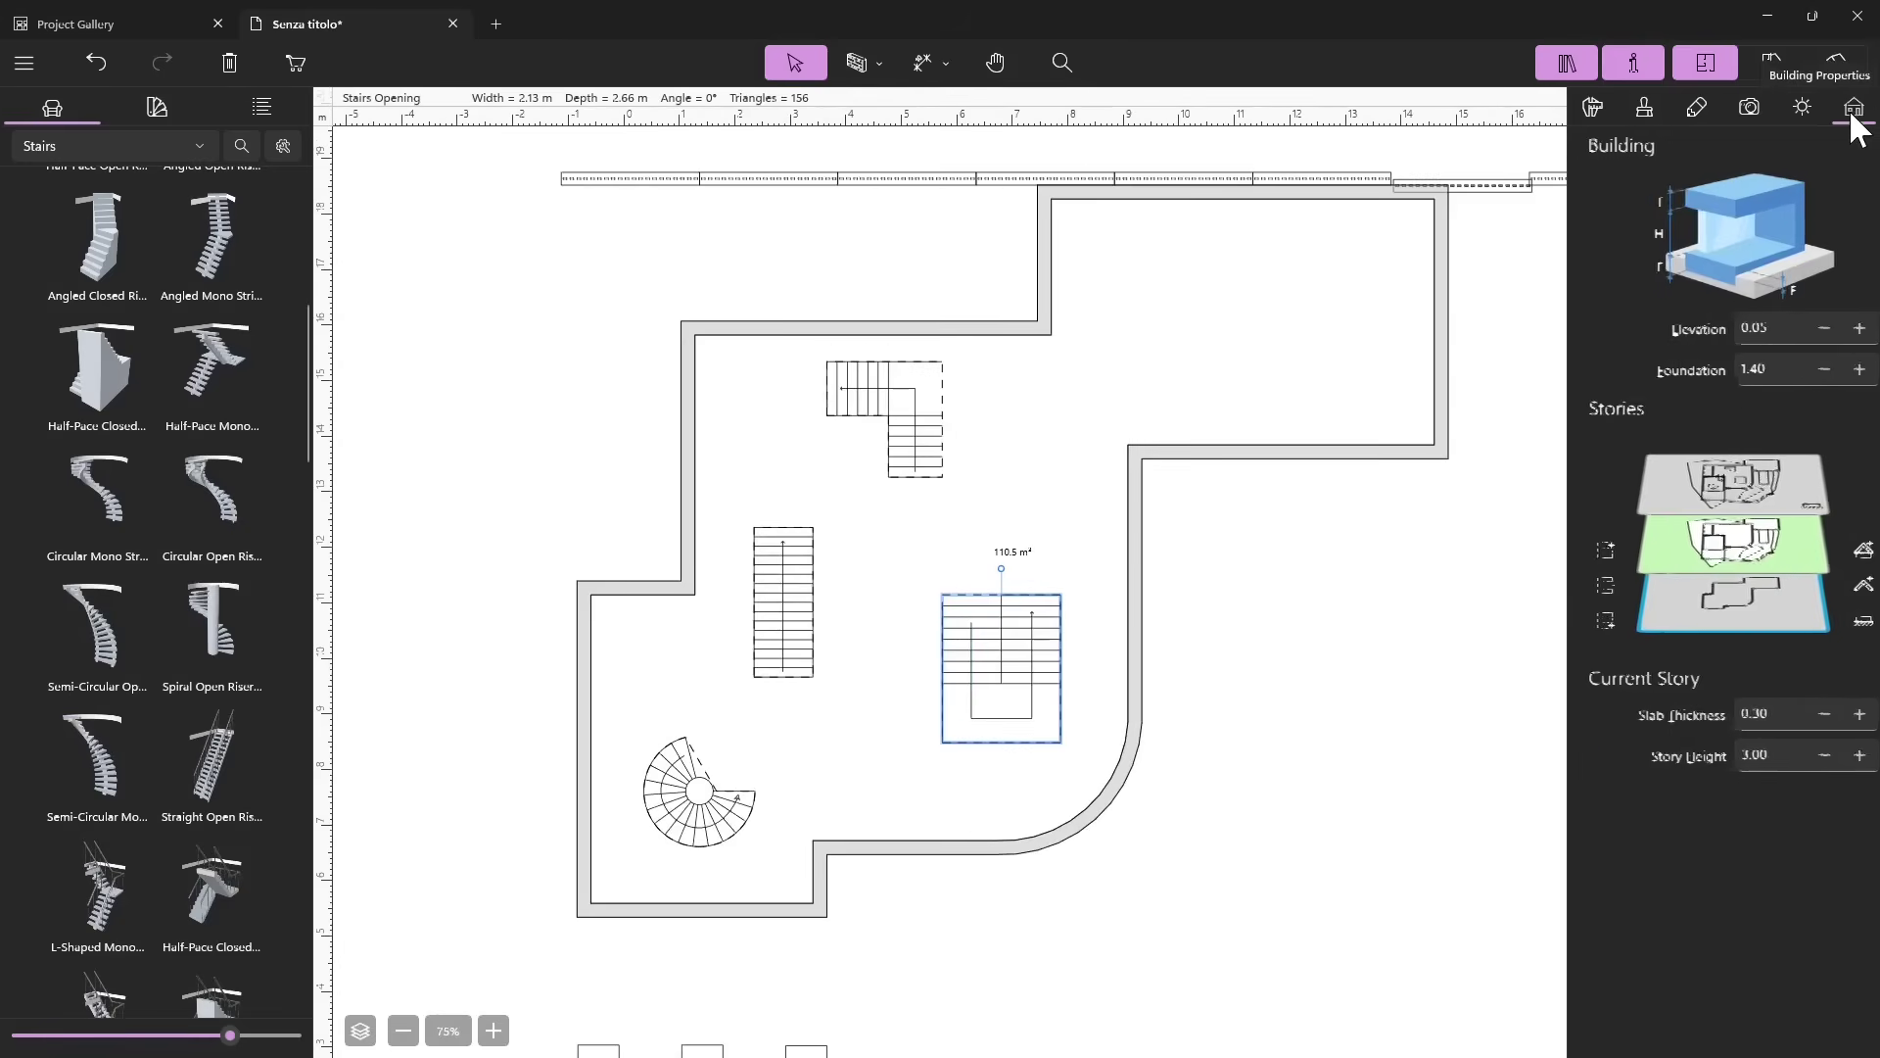
click(1699, 563)
click(1728, 494)
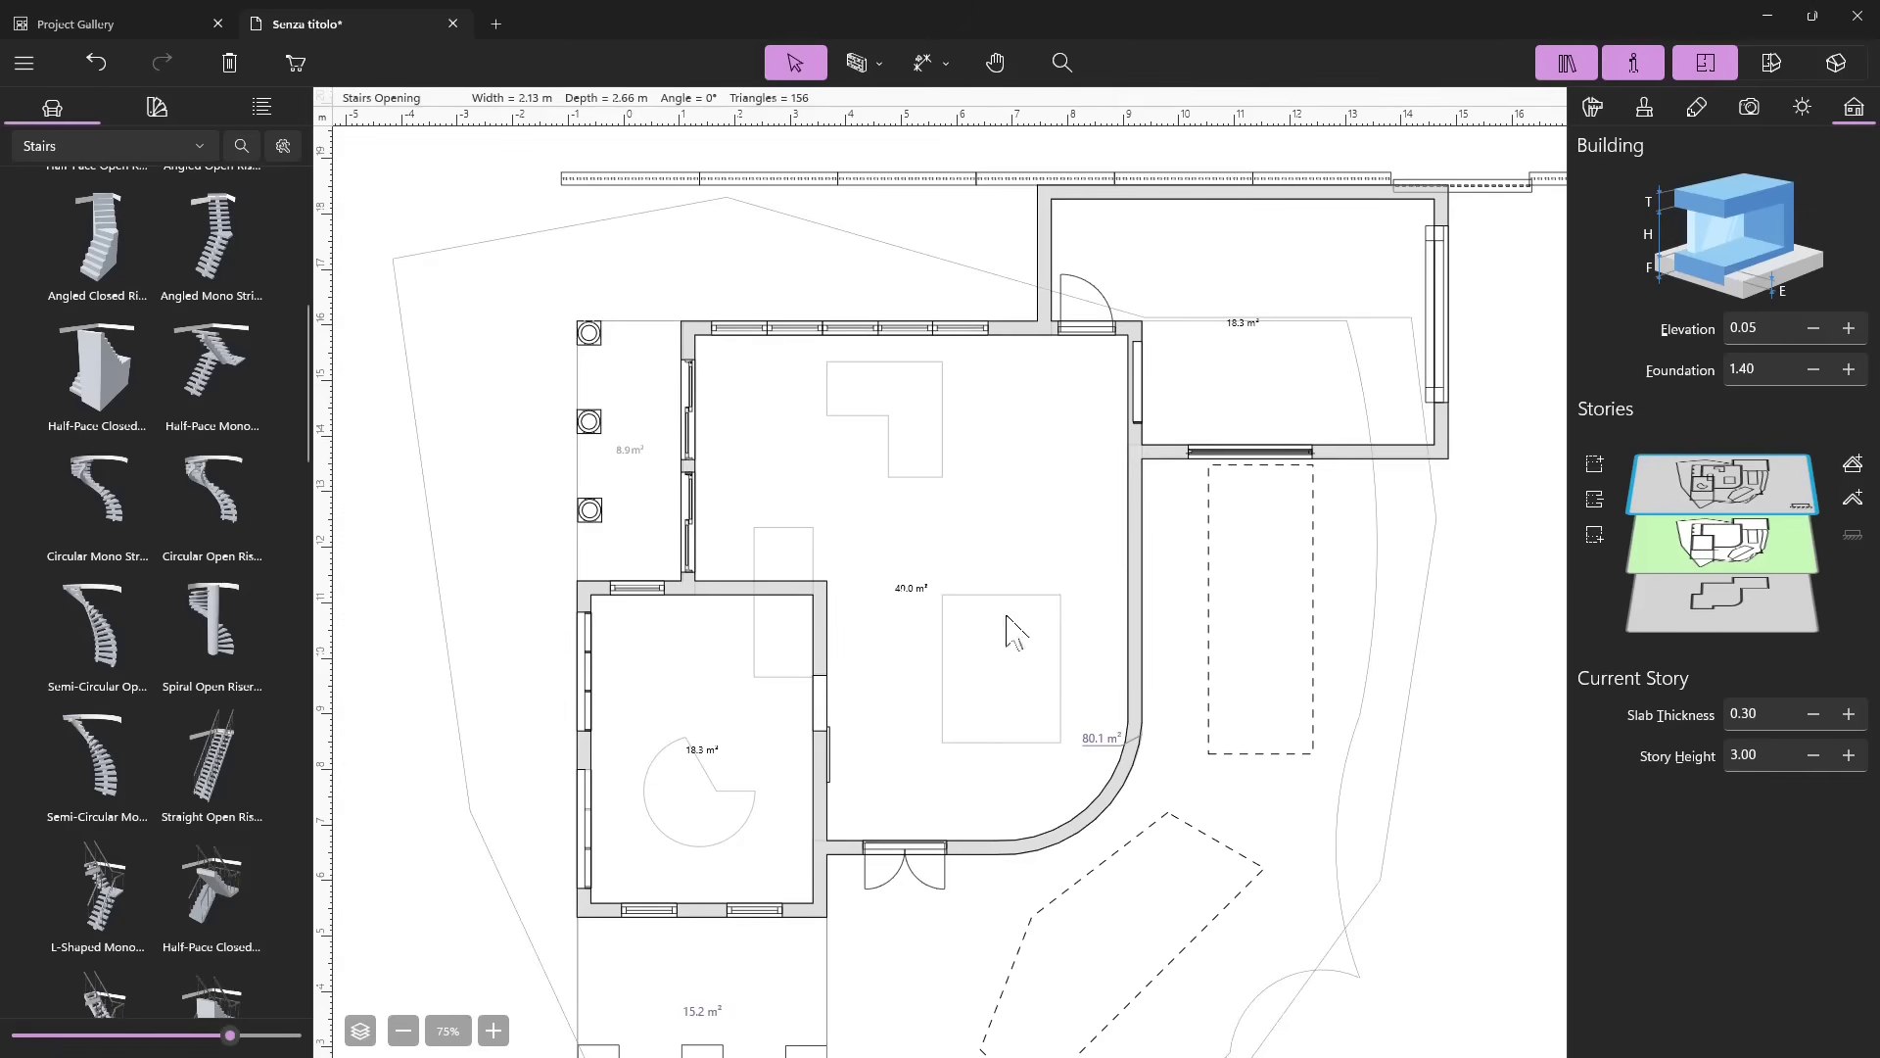
scroll(1287, 579, down, 3)
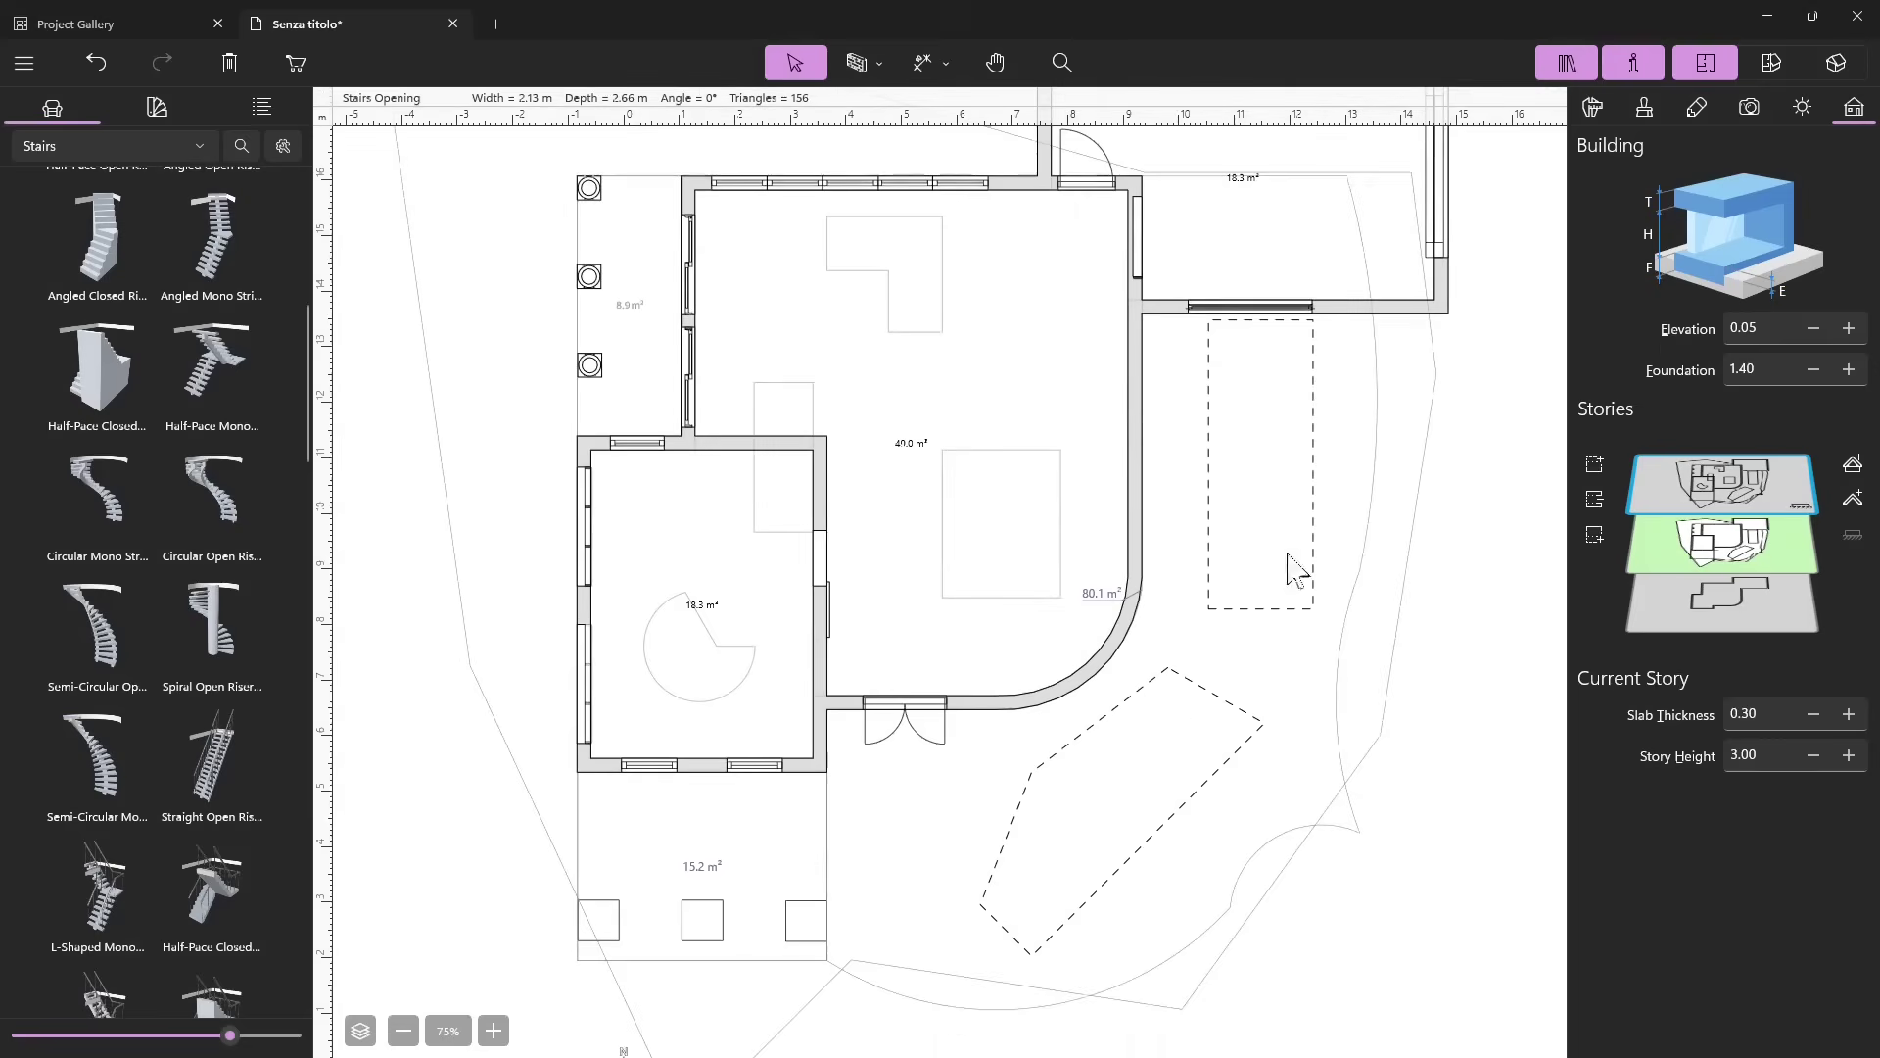
scroll(995, 419, up, 3)
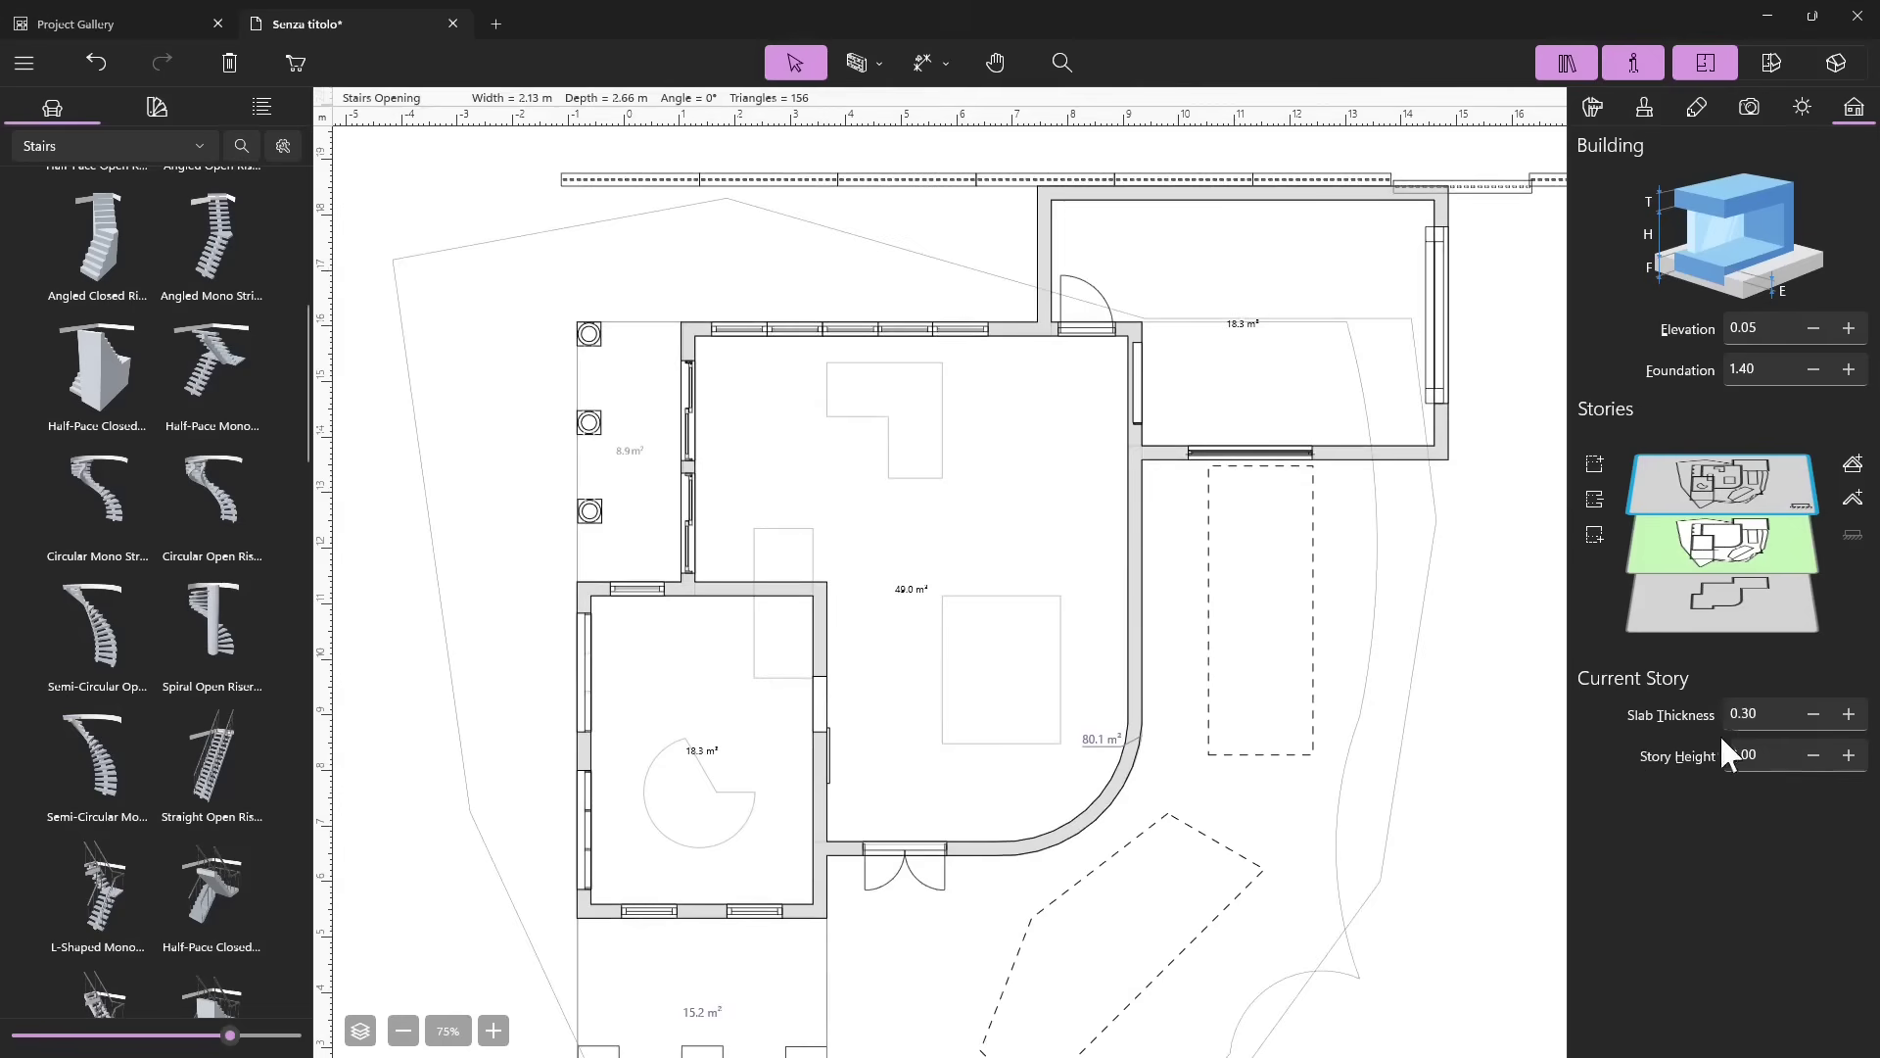
click(1740, 627)
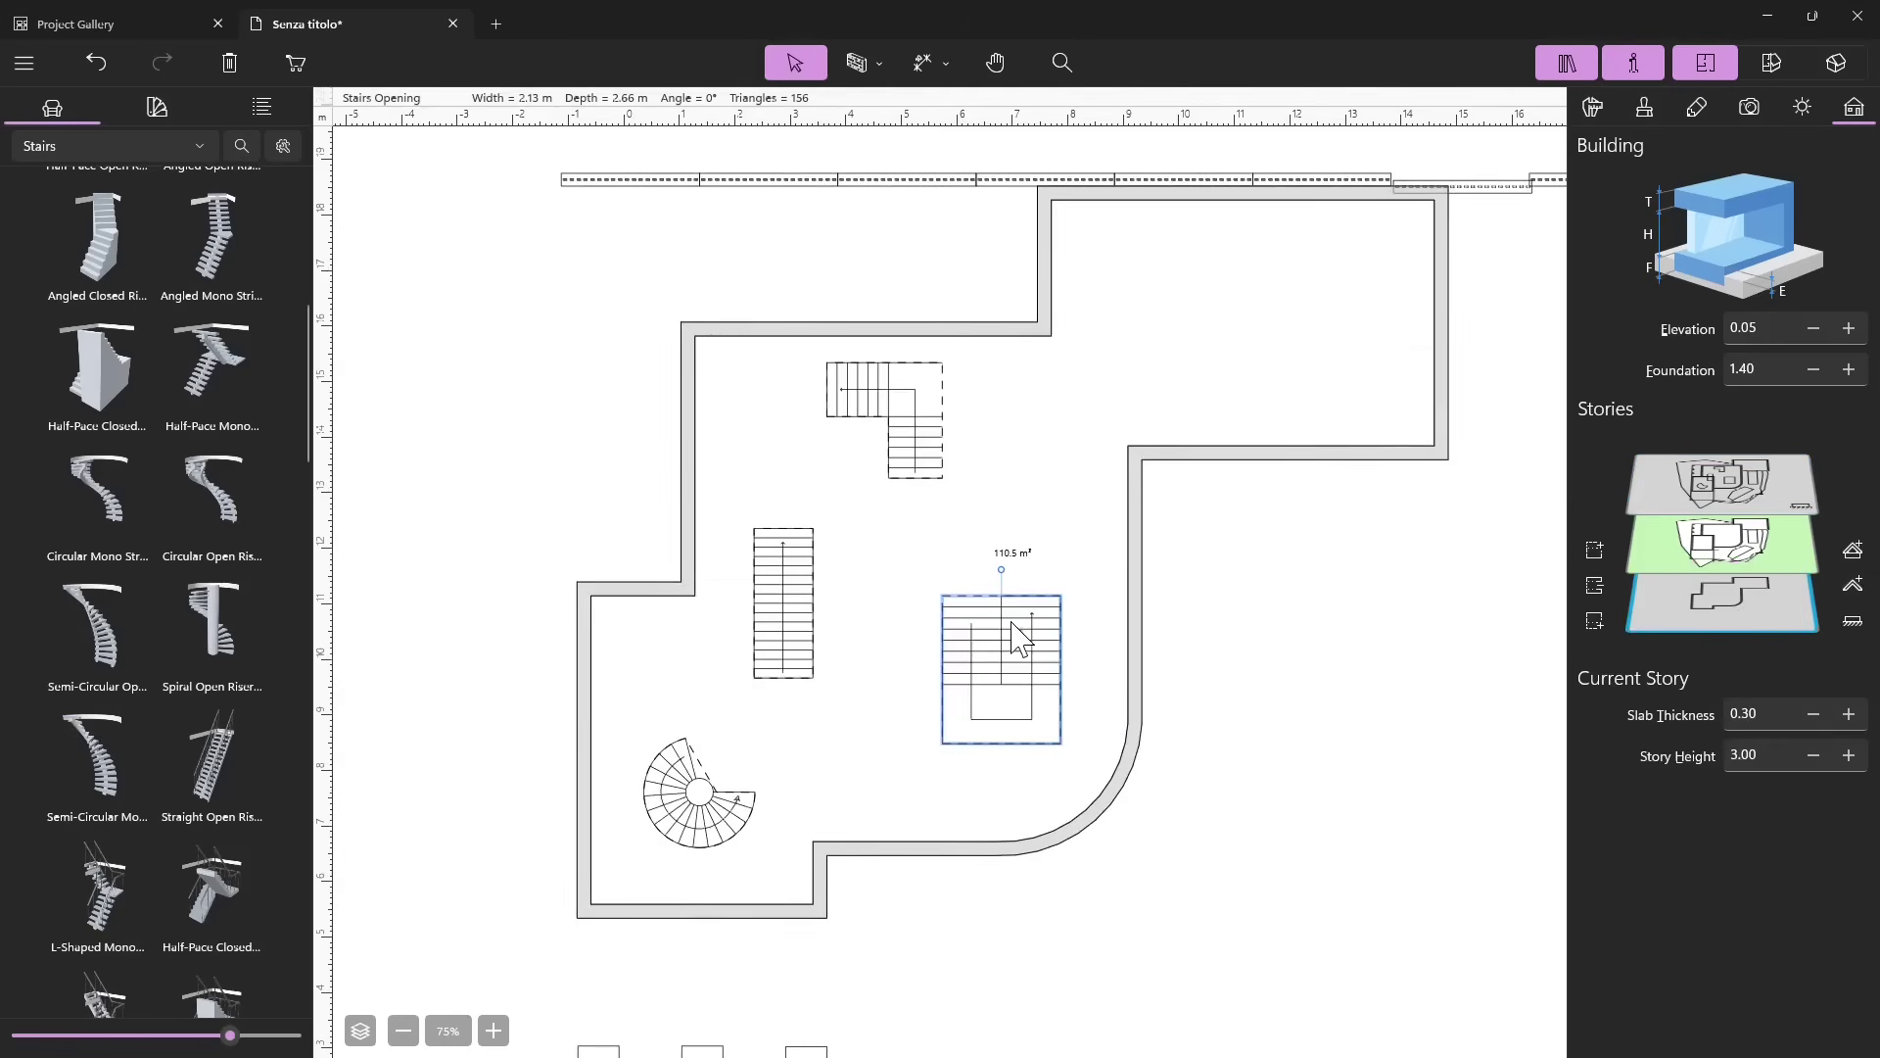
click(1763, 554)
click(1757, 500)
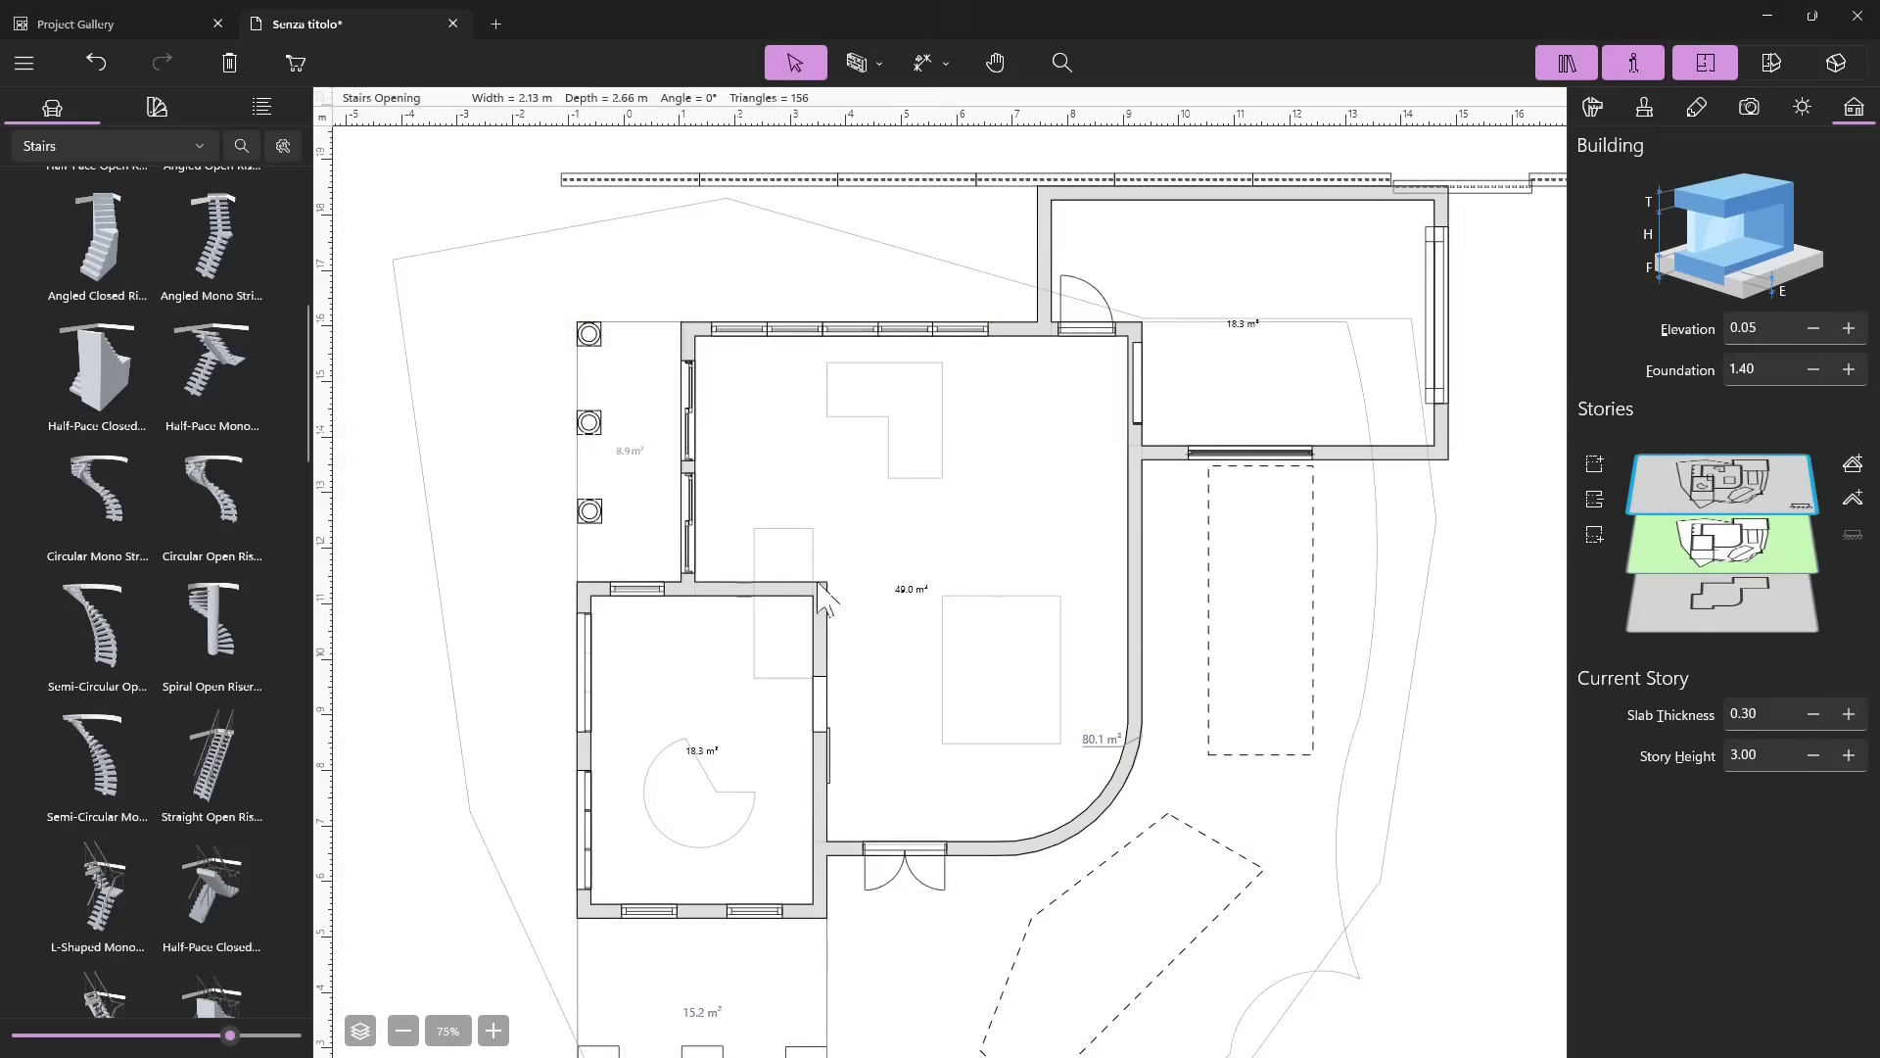
Select the bottom-wall door and the vertical-wall opening, then split the window into 2D plan and 3D view.
key(Escape)
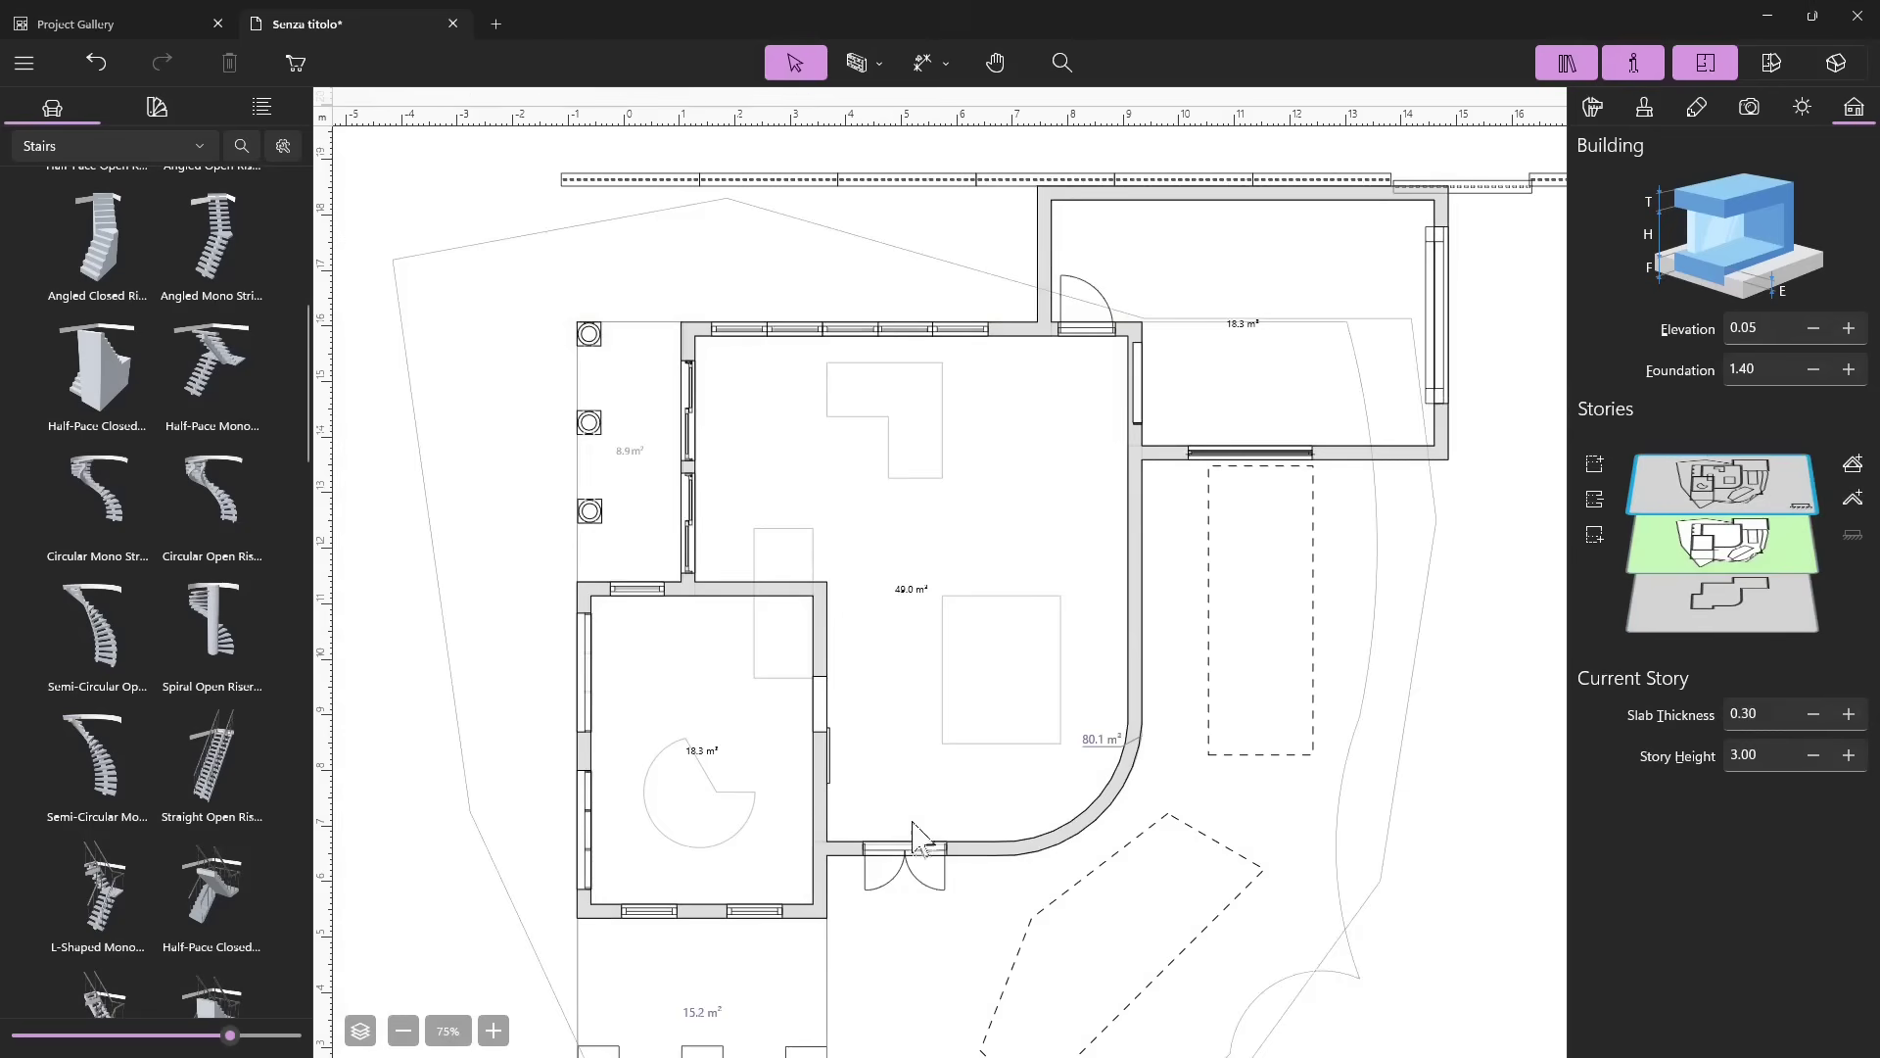
click(931, 862)
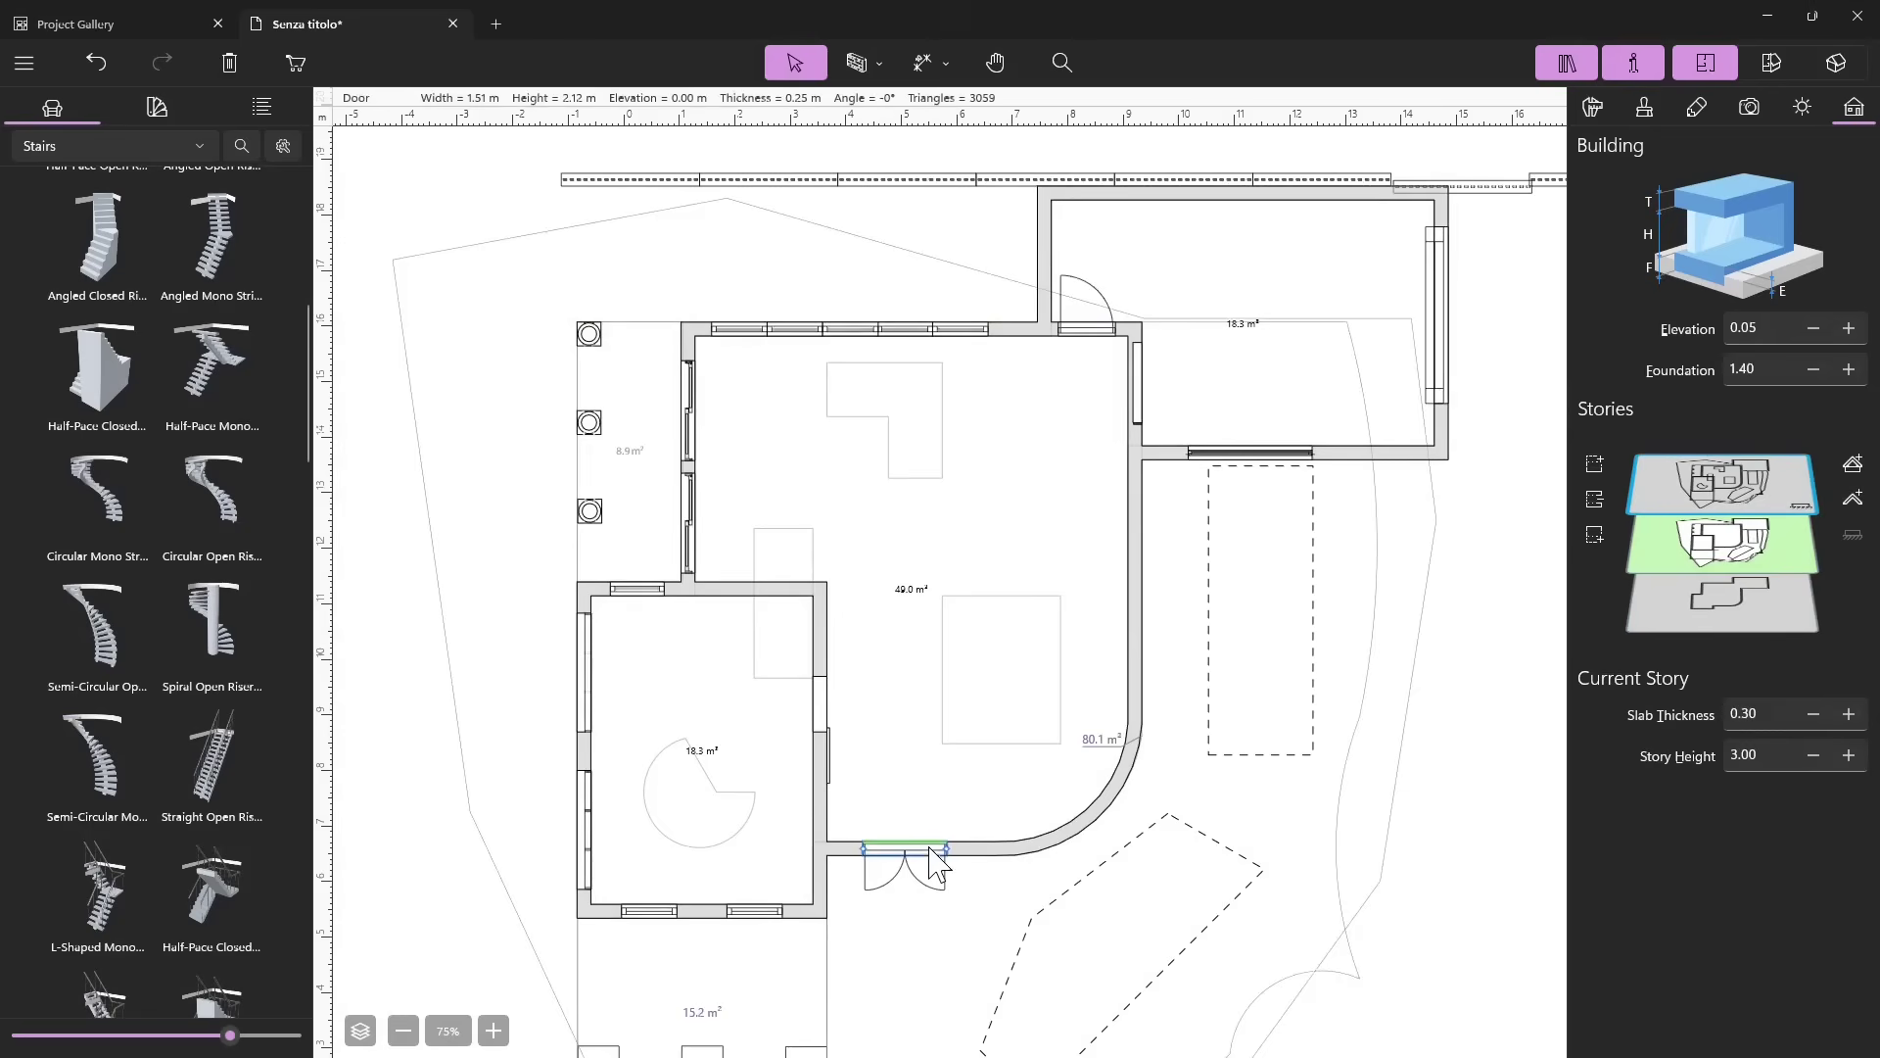
click(815, 707)
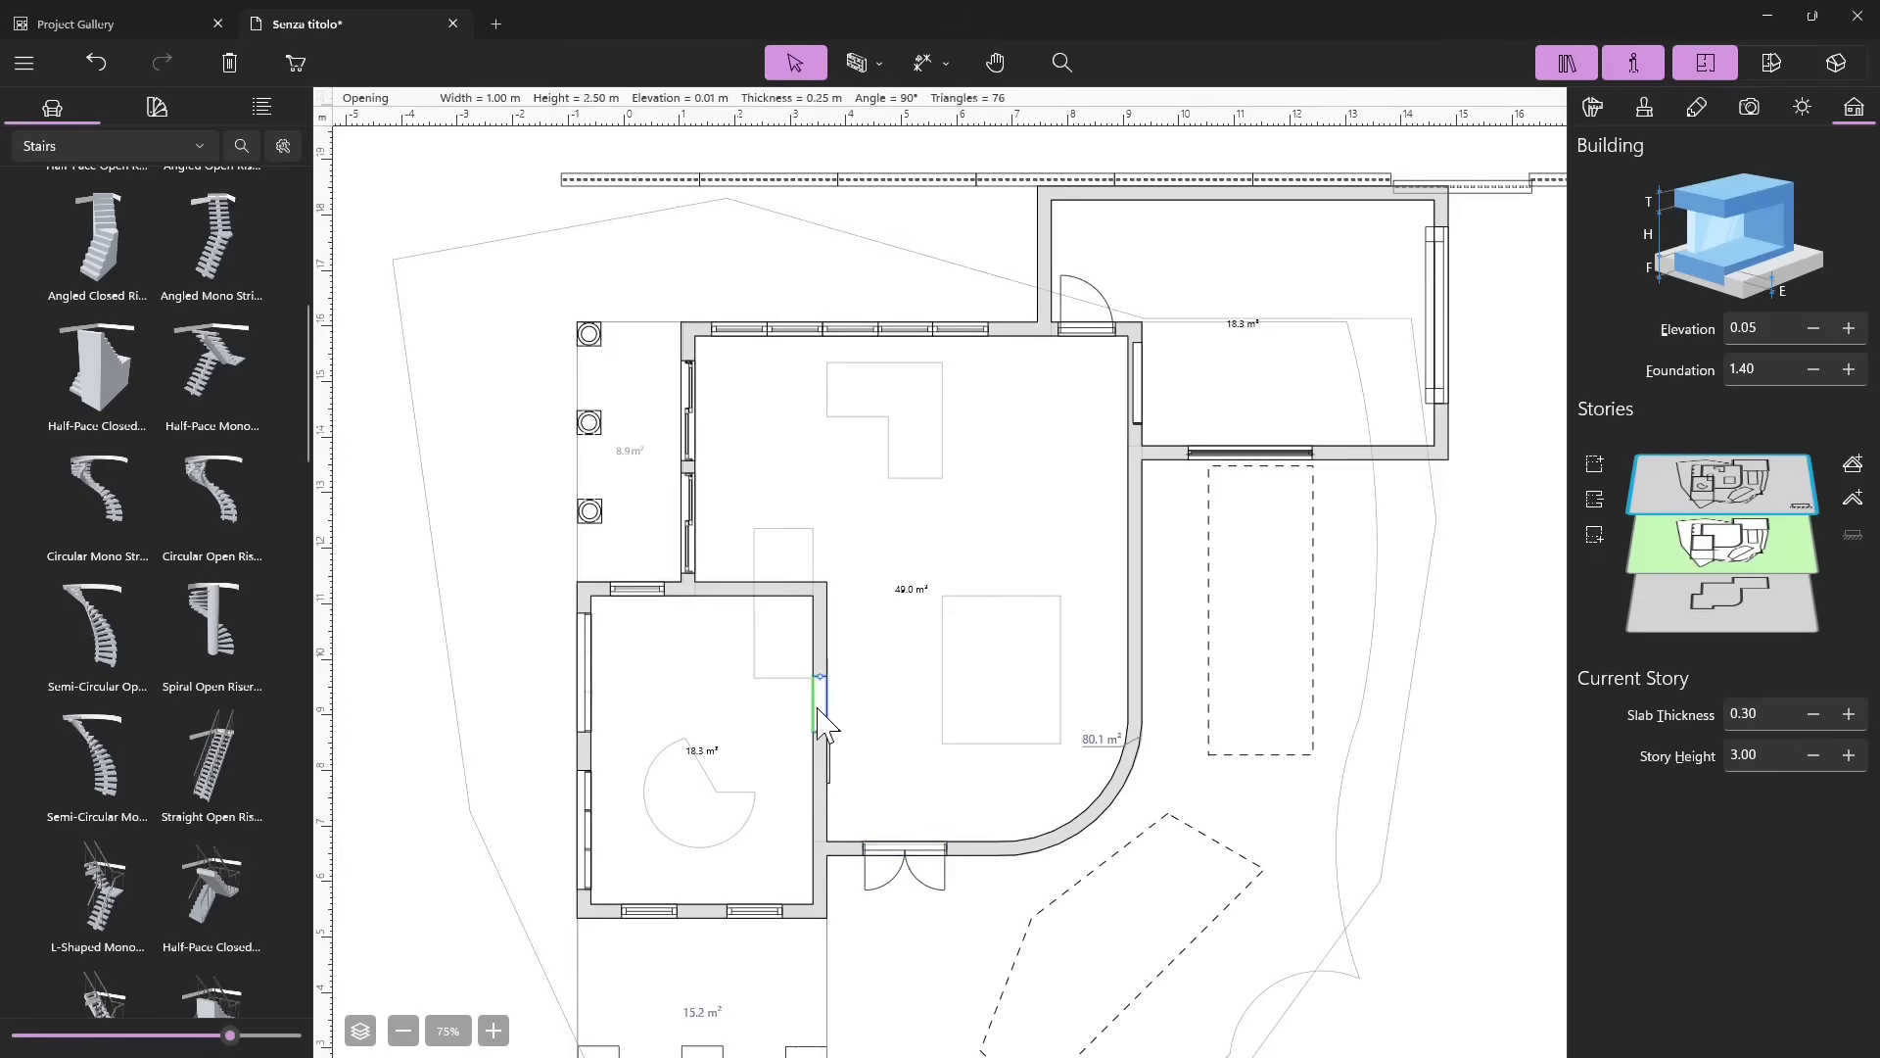
click(1774, 69)
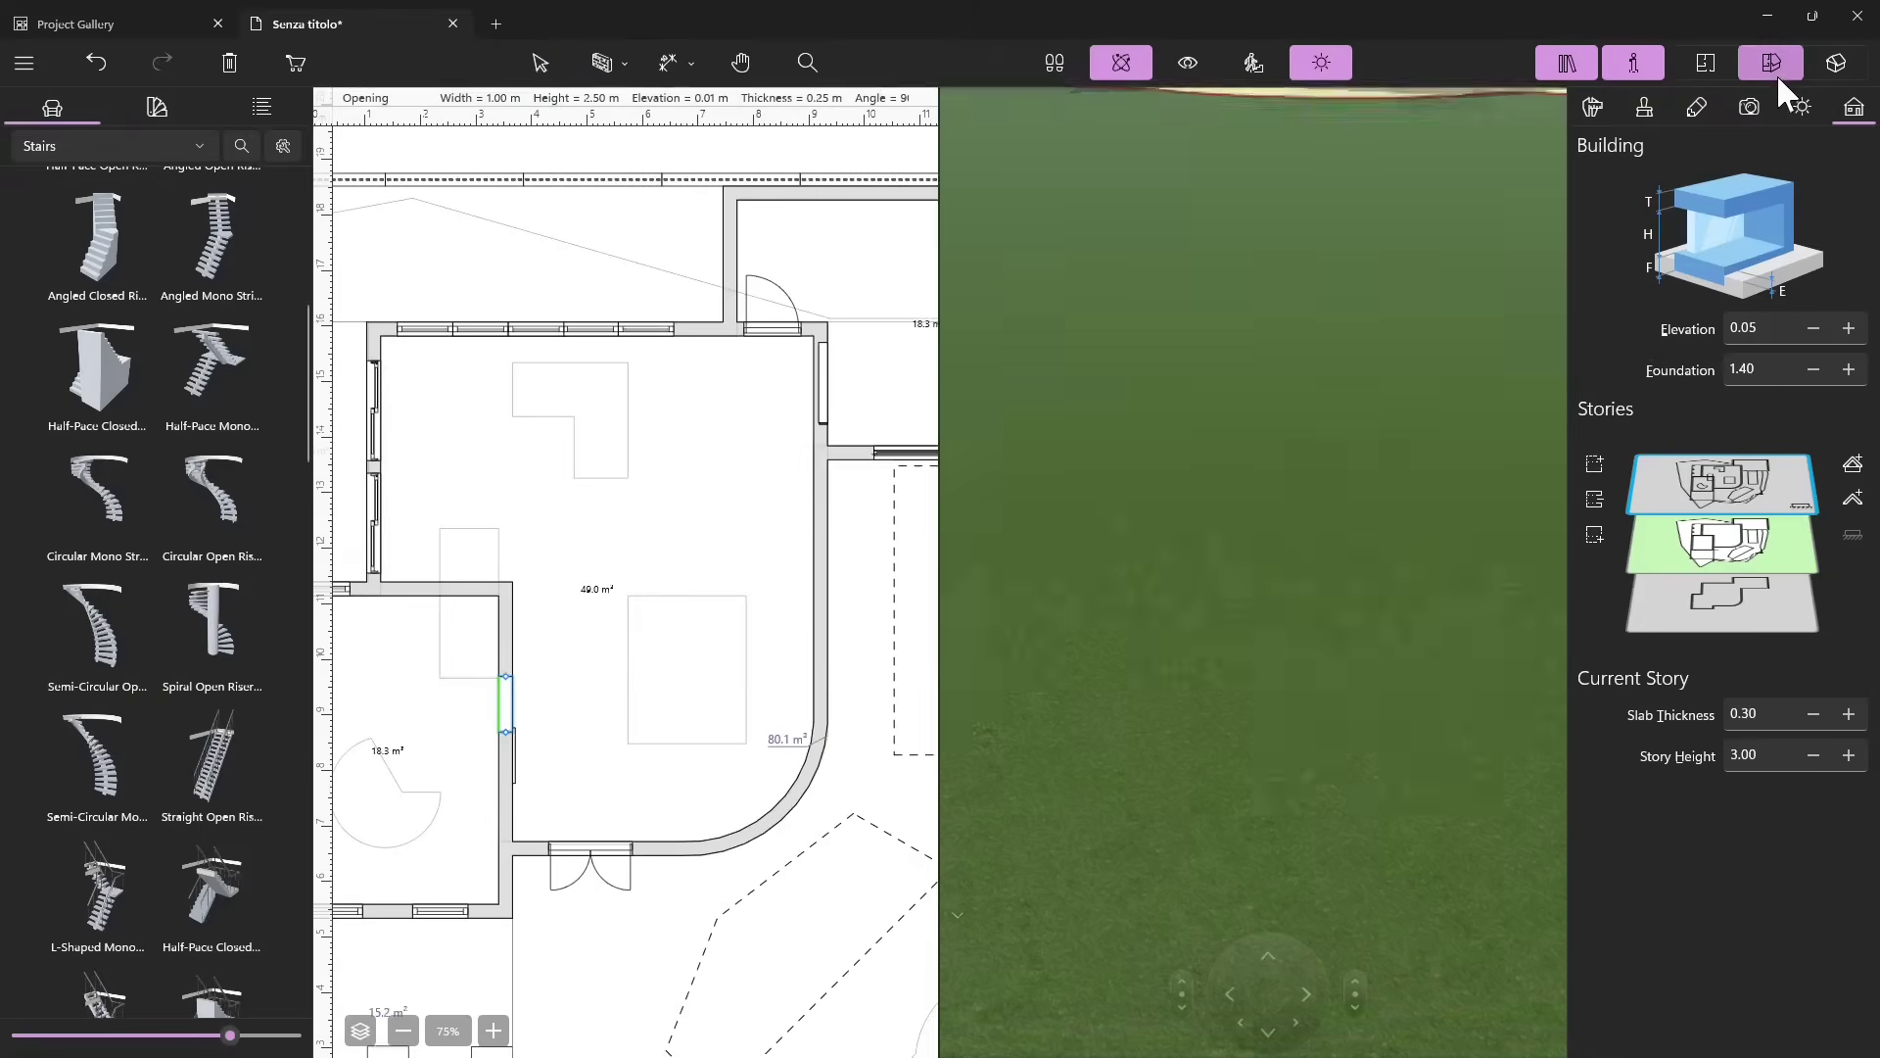
Aim the 3D camera at the selected arched opening and move in closer to it.
right_click(505, 711)
click(583, 925)
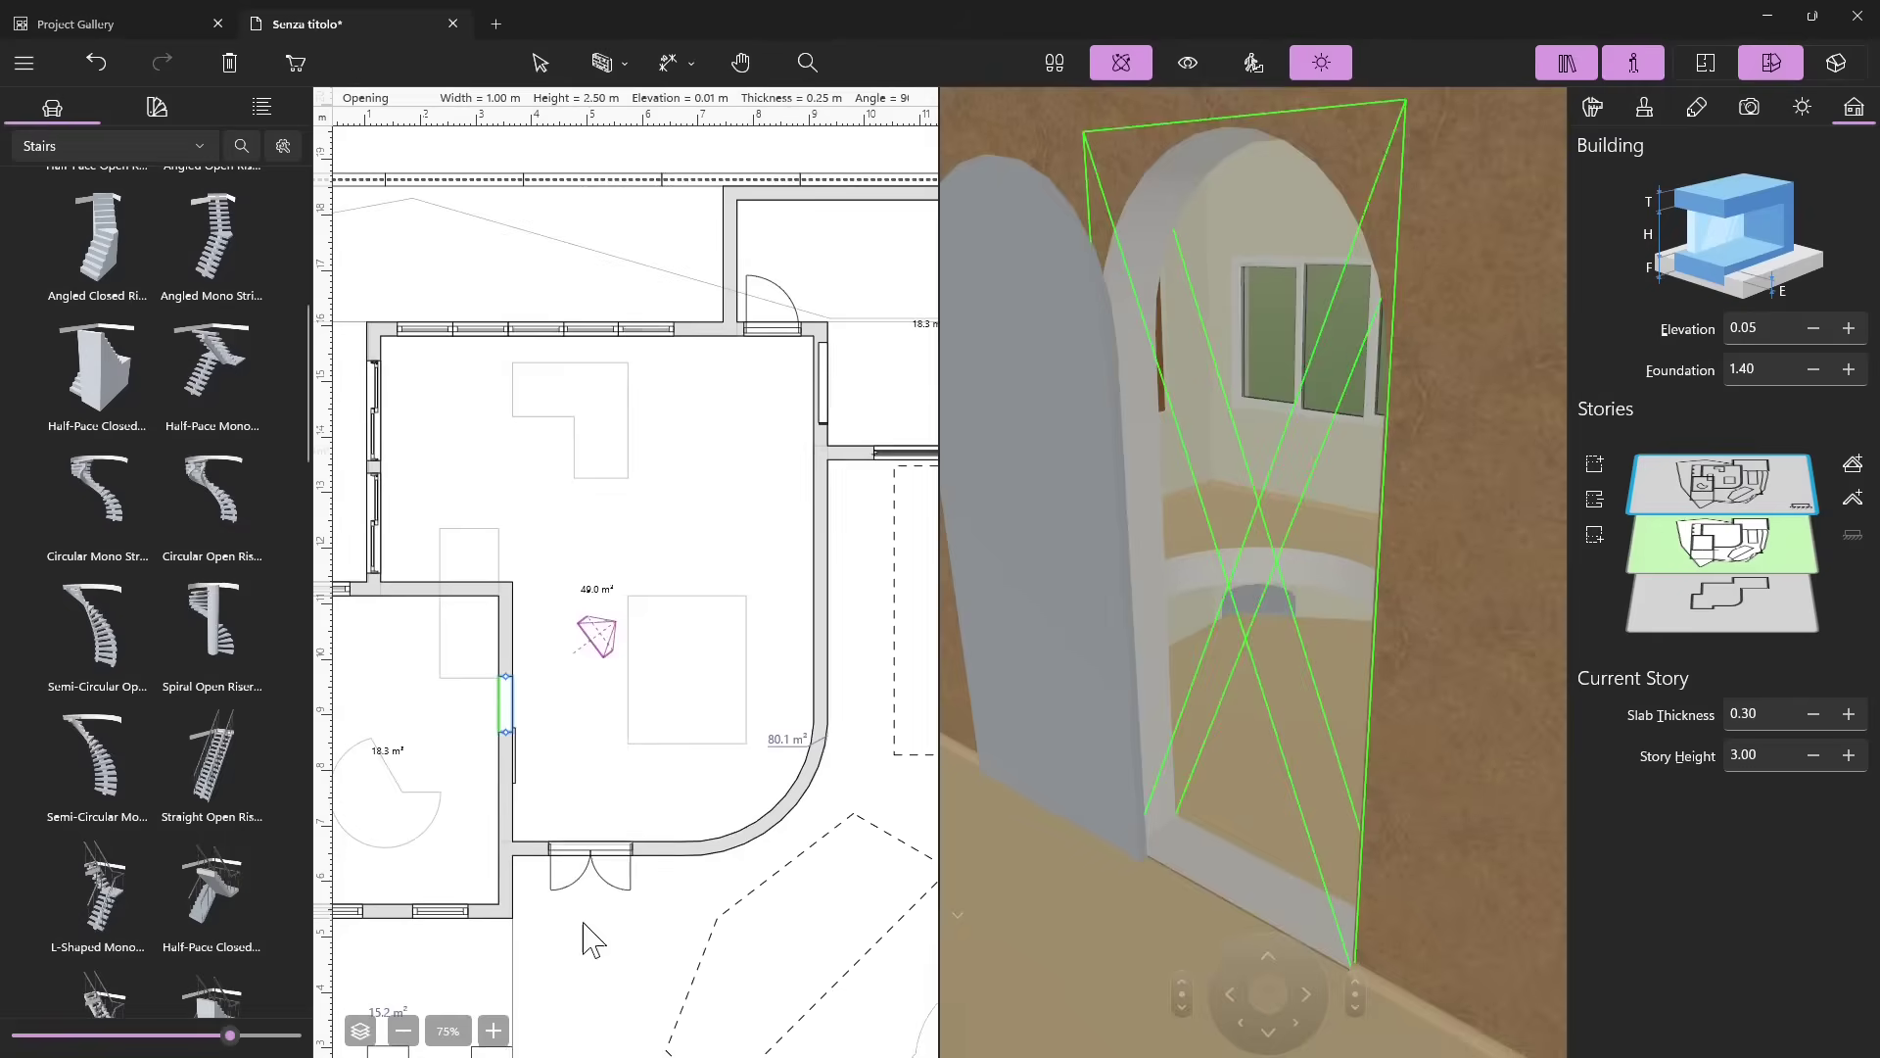
mouse_move(1195, 792)
mouse_down()
mouse_move(1246, 714)
mouse_move(1242, 650)
mouse_move(1280, 797)
mouse_move(1214, 806)
mouse_move(1247, 990)
mouse_move(1335, 860)
mouse_move(1350, 741)
mouse_move(1131, 754)
mouse_move(1164, 734)
mouse_move(1371, 744)
mouse_move(1431, 723)
mouse_move(1398, 768)
mouse_move(1449, 721)
mouse_move(1465, 650)
mouse_move(1439, 621)
mouse_move(1272, 797)
mouse_move(1272, 659)
mouse_move(1250, 626)
mouse_move(1250, 659)
mouse_move(1313, 651)
mouse_move(1122, 683)
mouse_move(1179, 680)
mouse_move(1243, 638)
mouse_move(1254, 659)
mouse_move(1246, 621)
mouse_move(1212, 647)
mouse_move(1229, 855)
mouse_up()
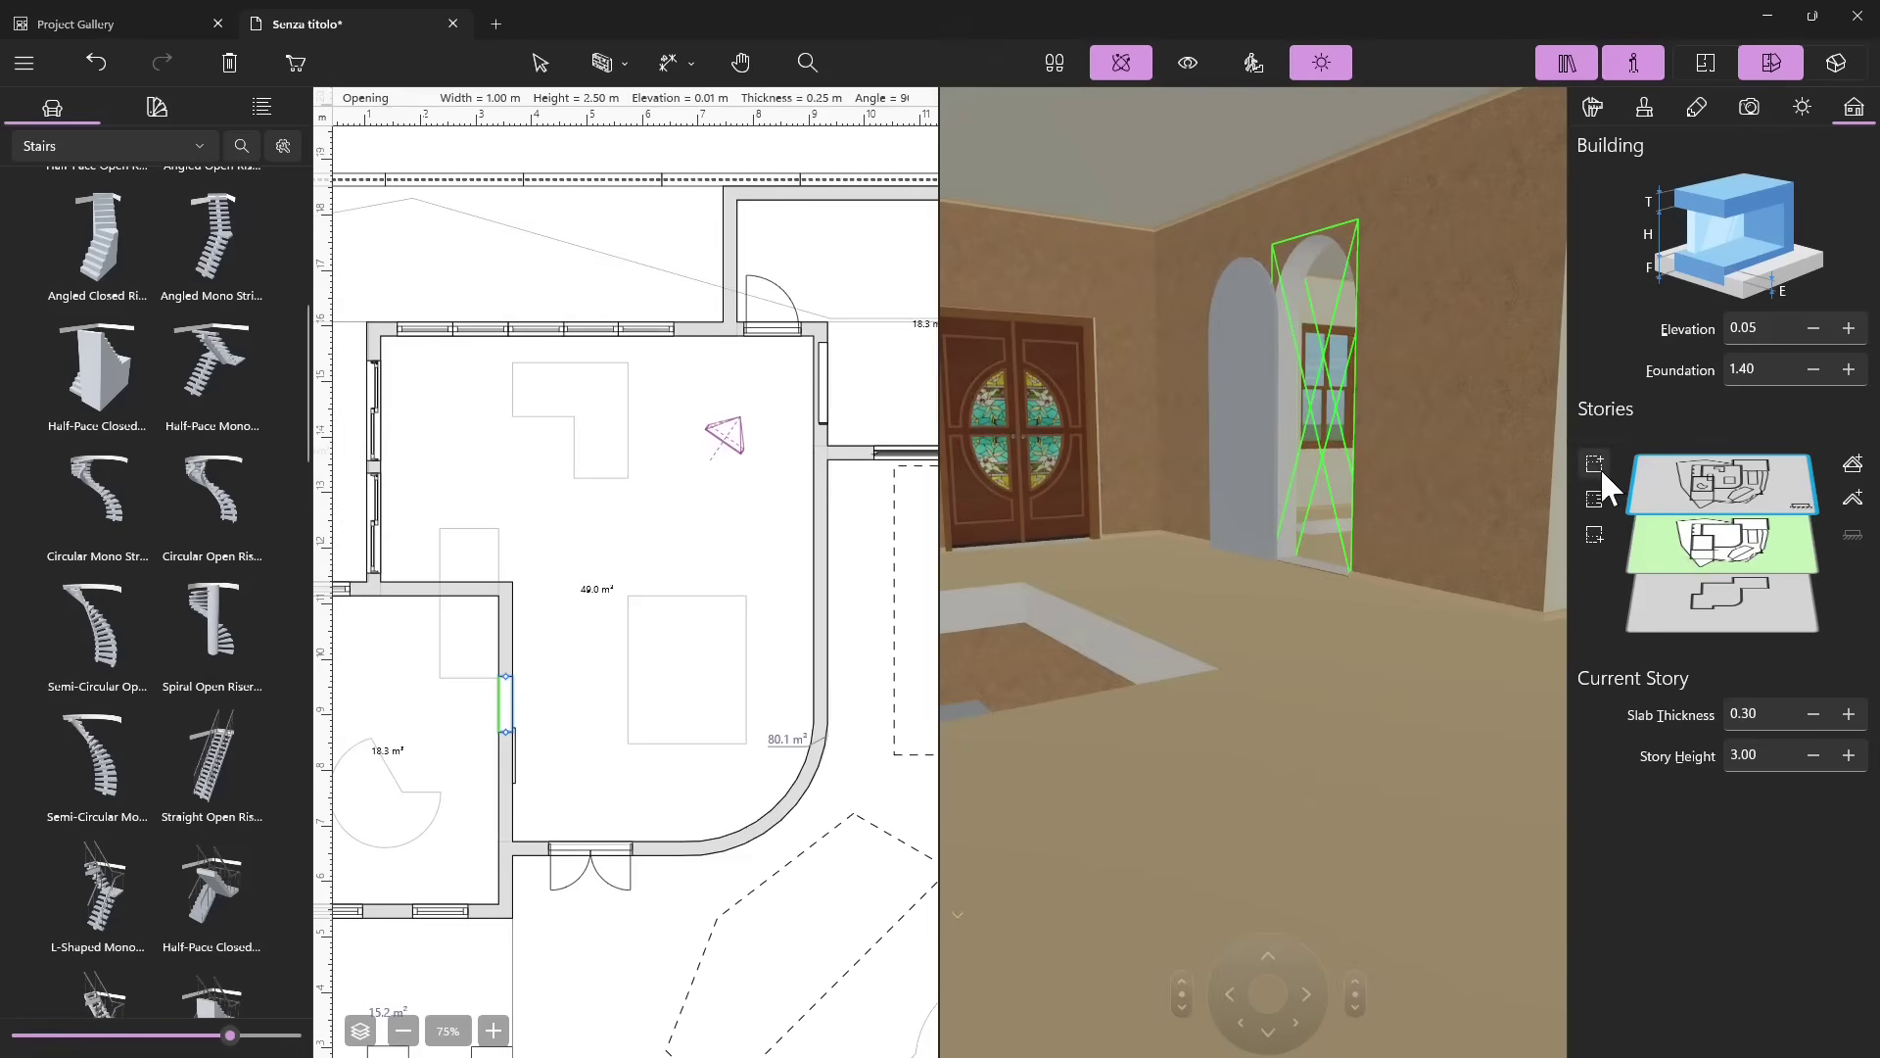
click(1596, 465)
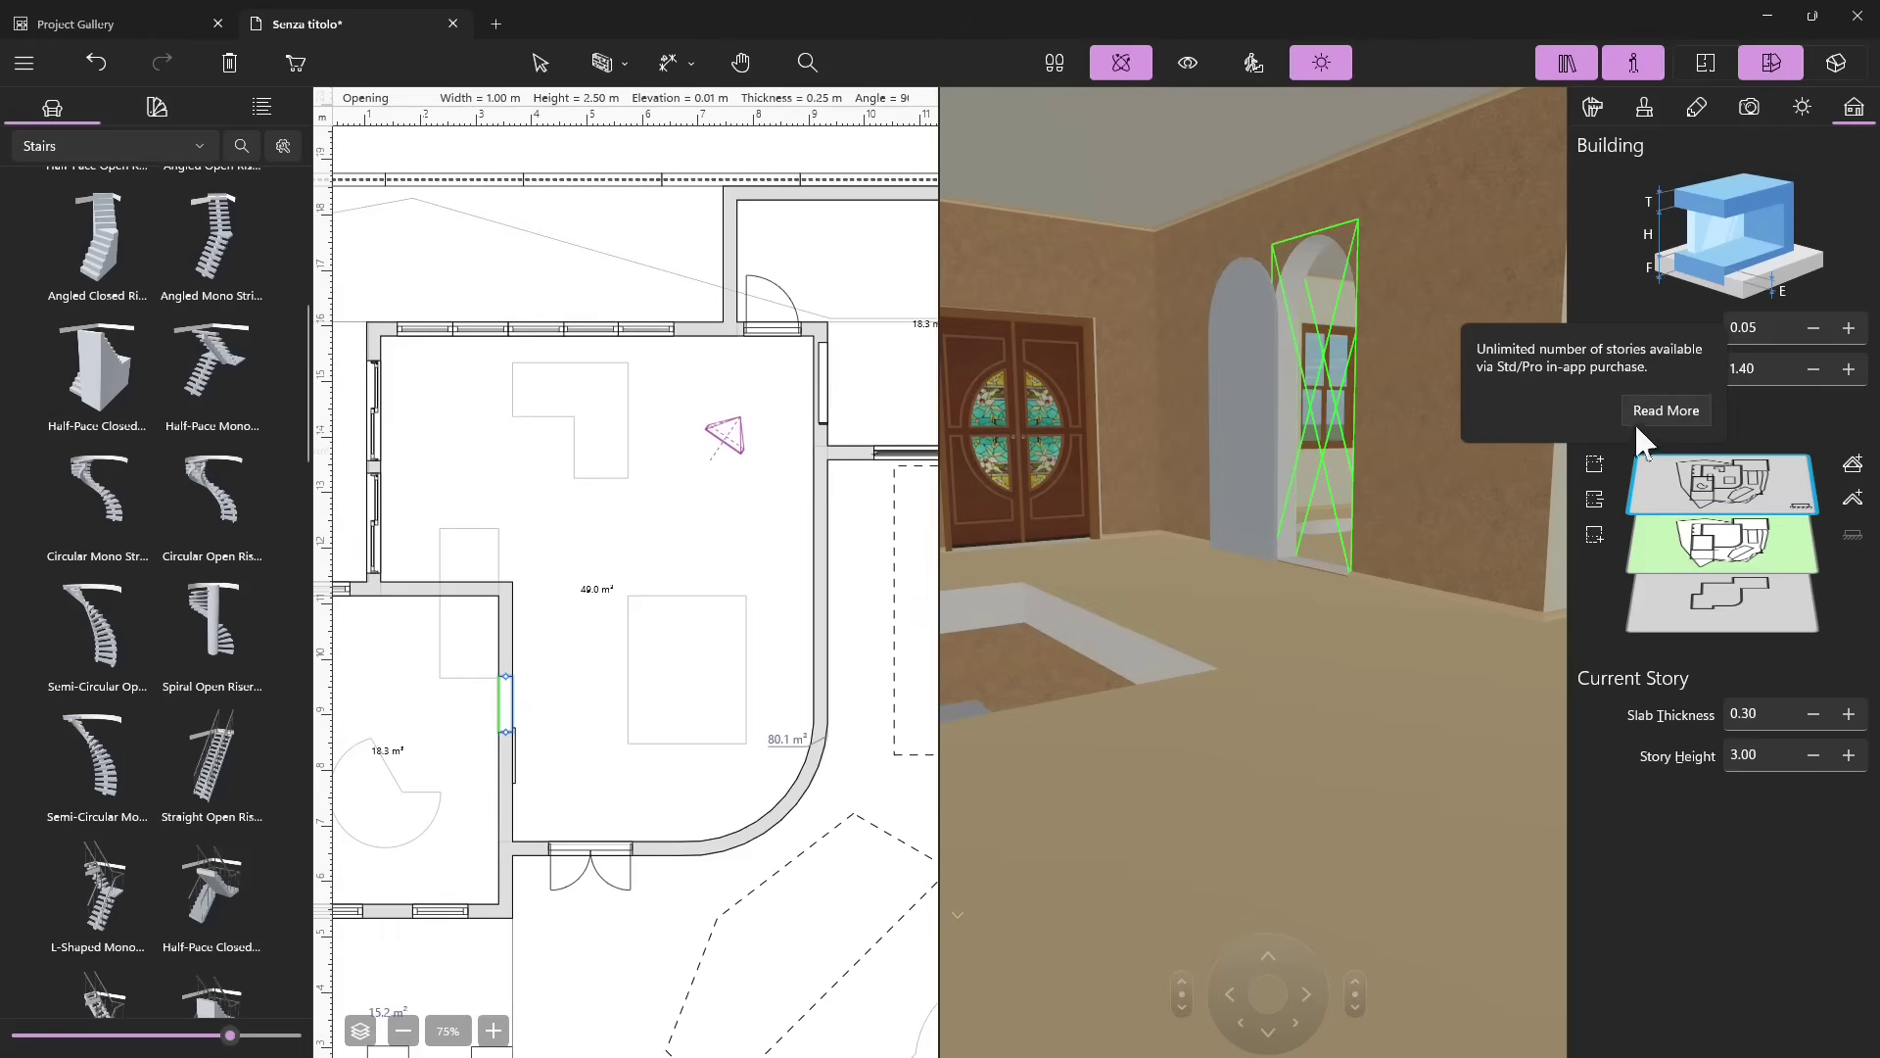
click(1794, 465)
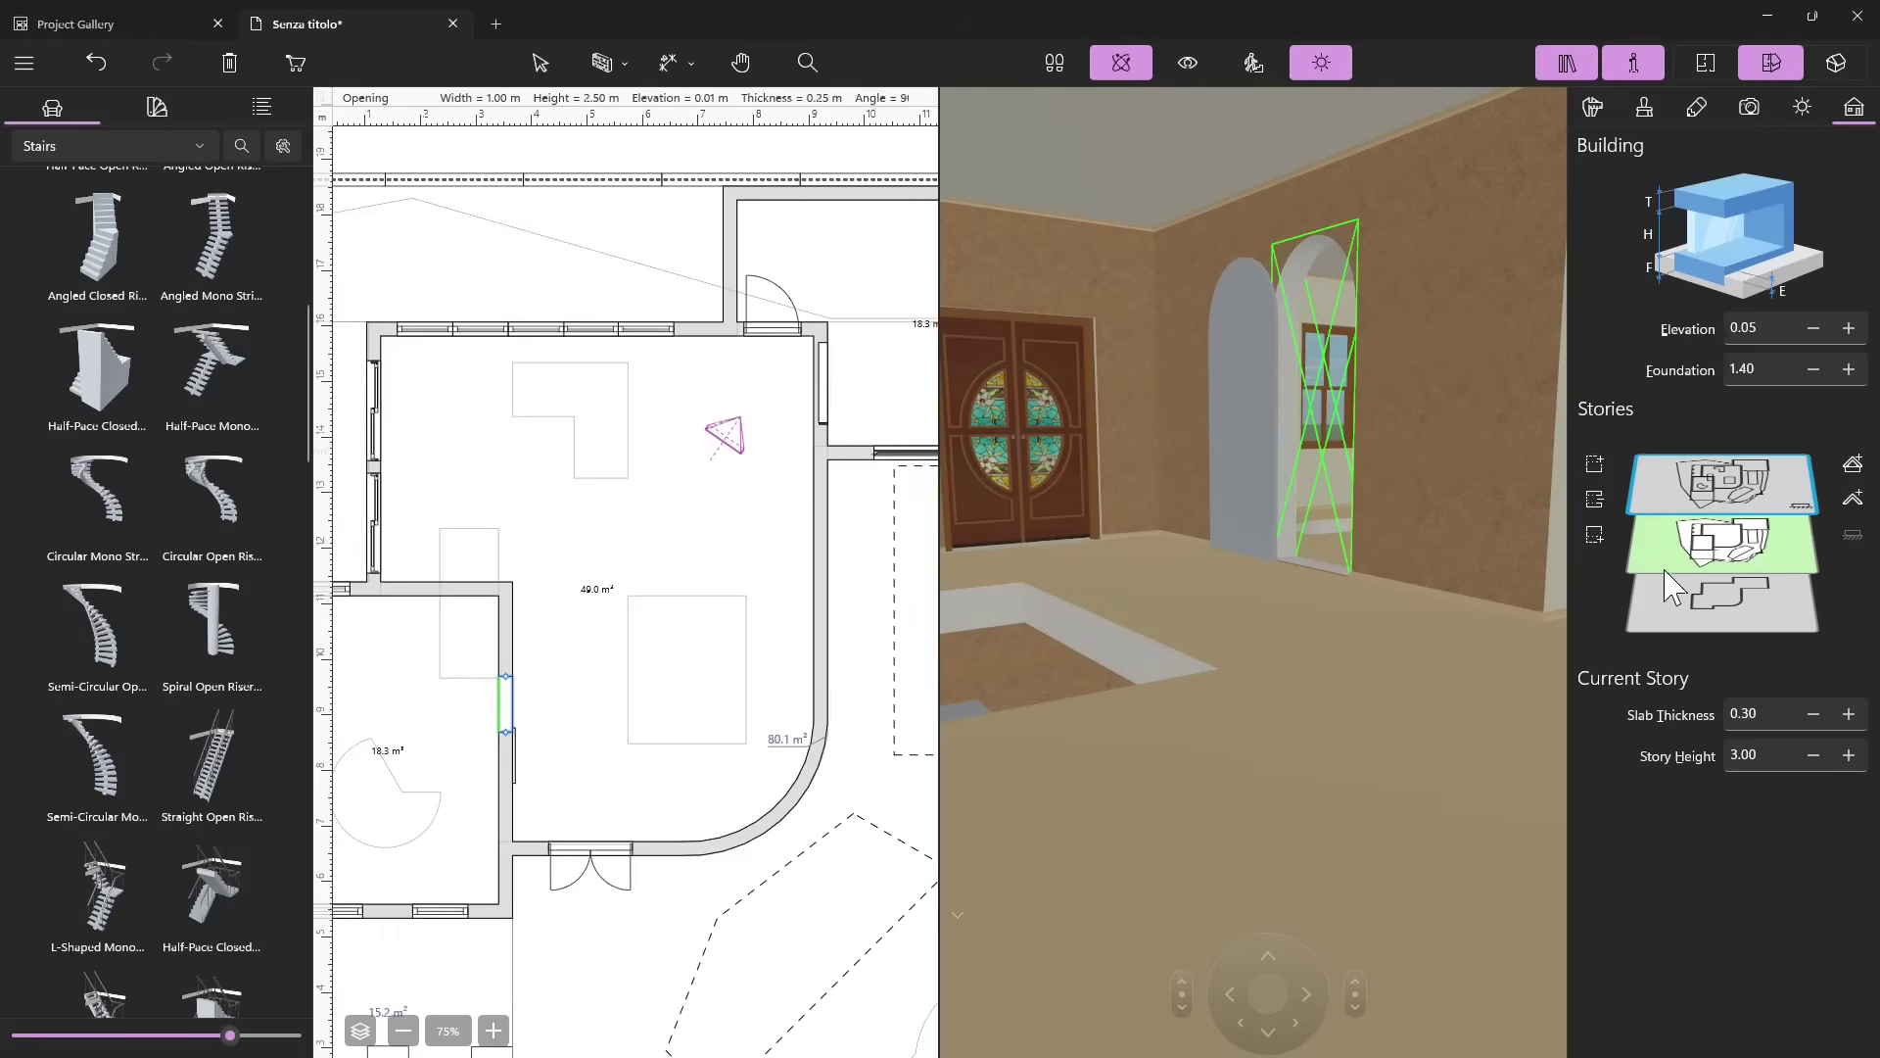
Orbit the 3D view downward and switch to the 1st Basement Floor story.
mouse_move(1205, 268)
mouse_down()
mouse_move(1302, 637)
mouse_move(1232, 730)
mouse_move(1372, 726)
mouse_move(1449, 600)
mouse_move(1334, 659)
mouse_move(1359, 641)
mouse_up()
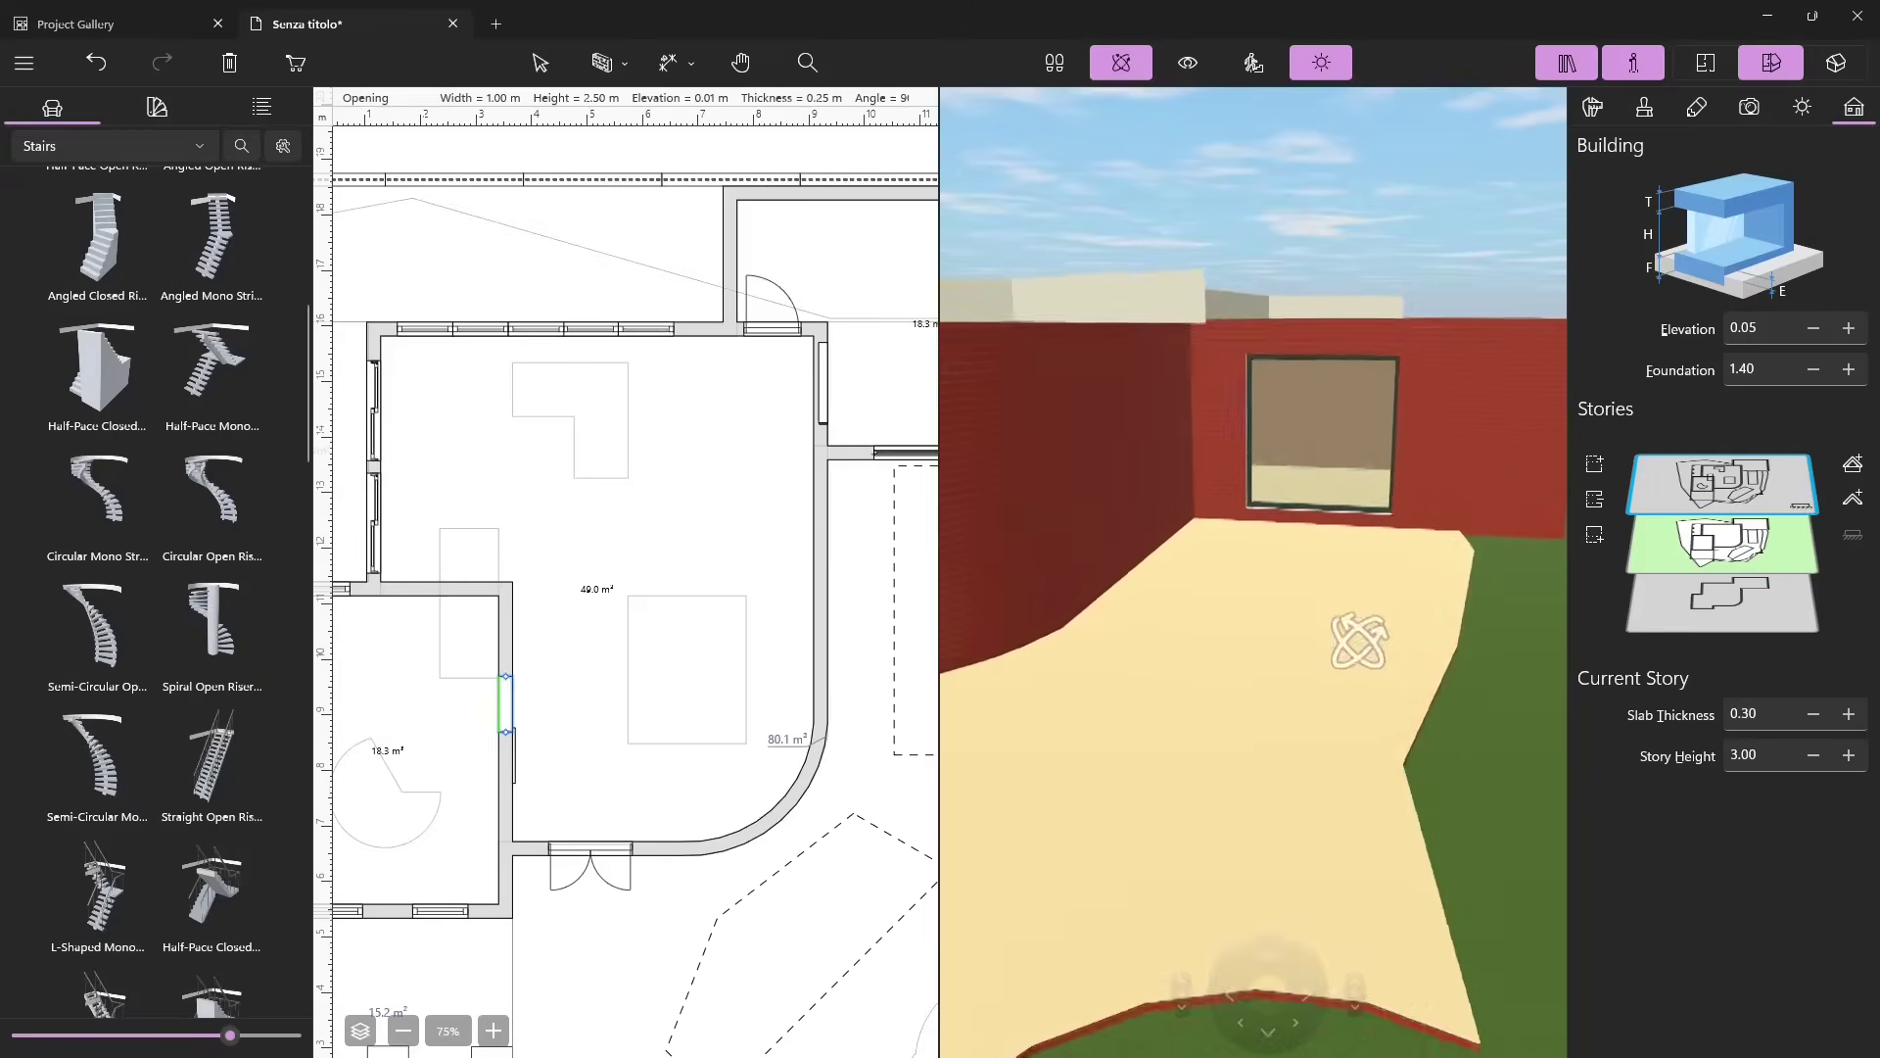
click(1699, 615)
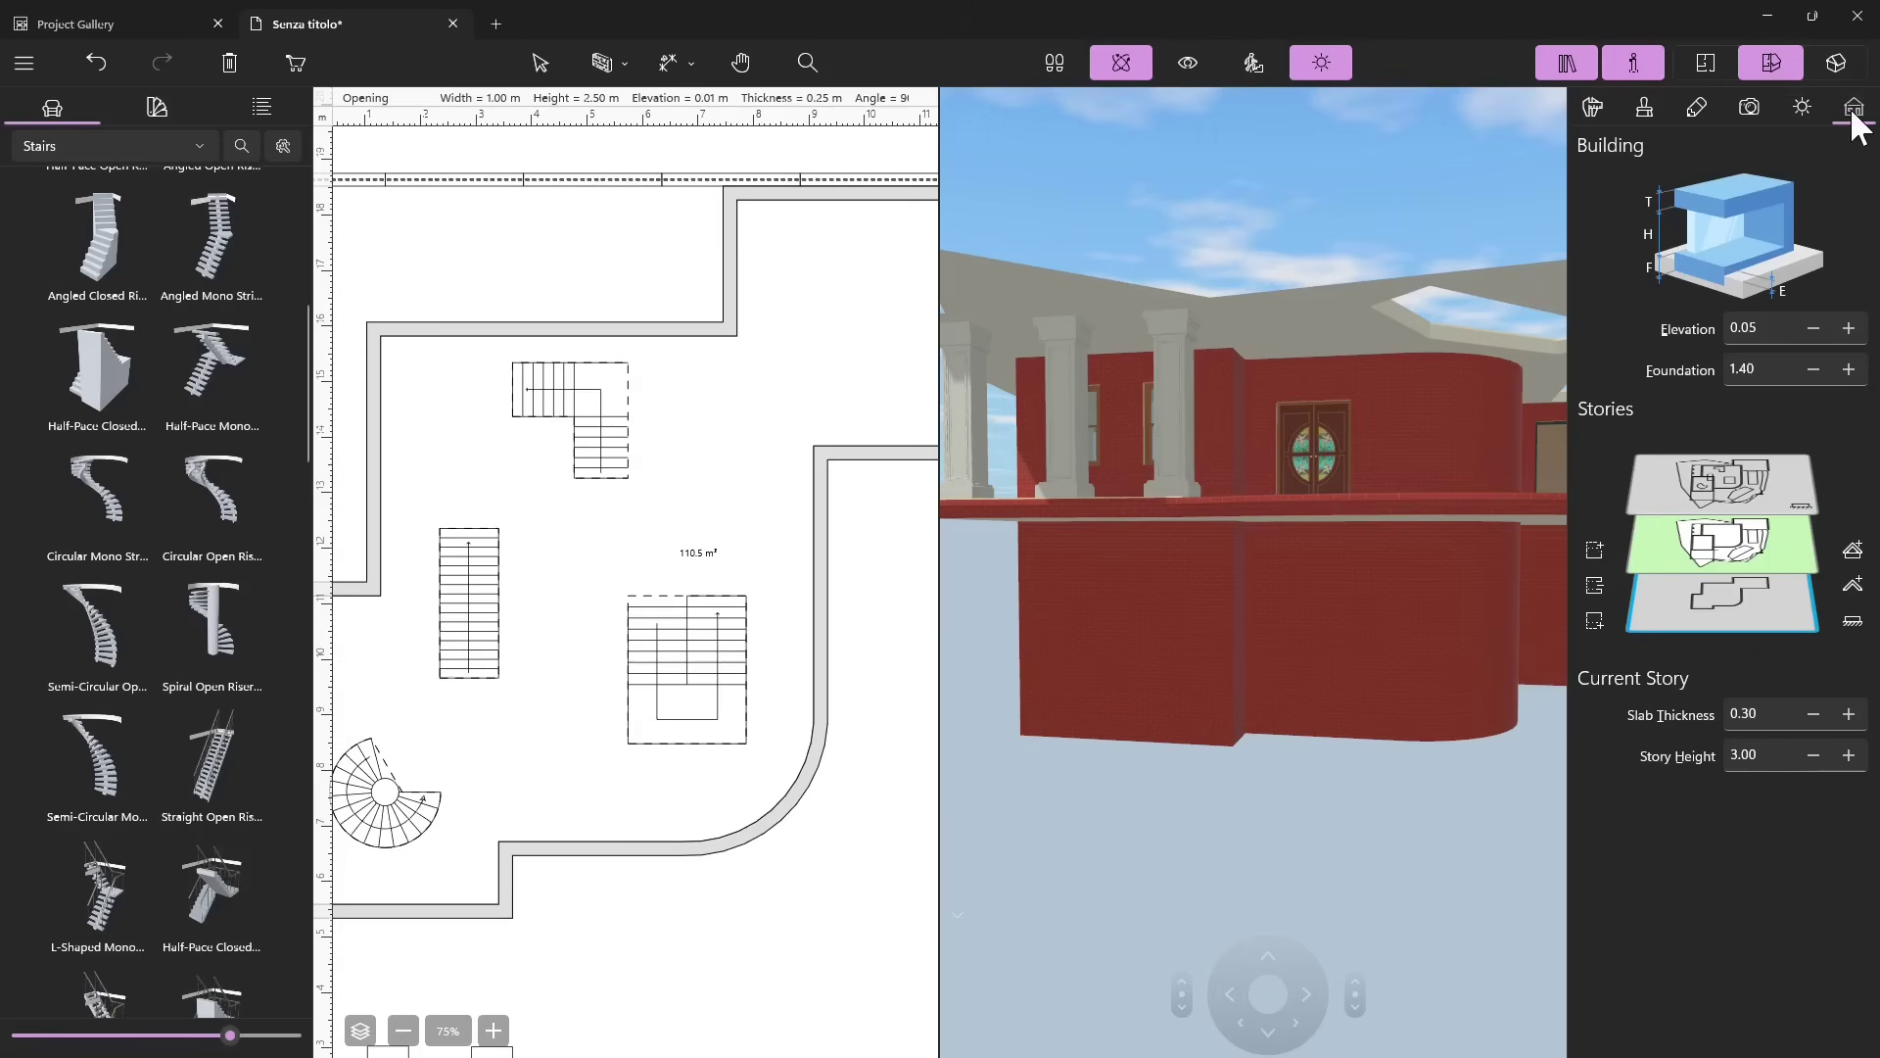
Set the building's foundation height to 0.30.
click(1820, 362)
click(1773, 370)
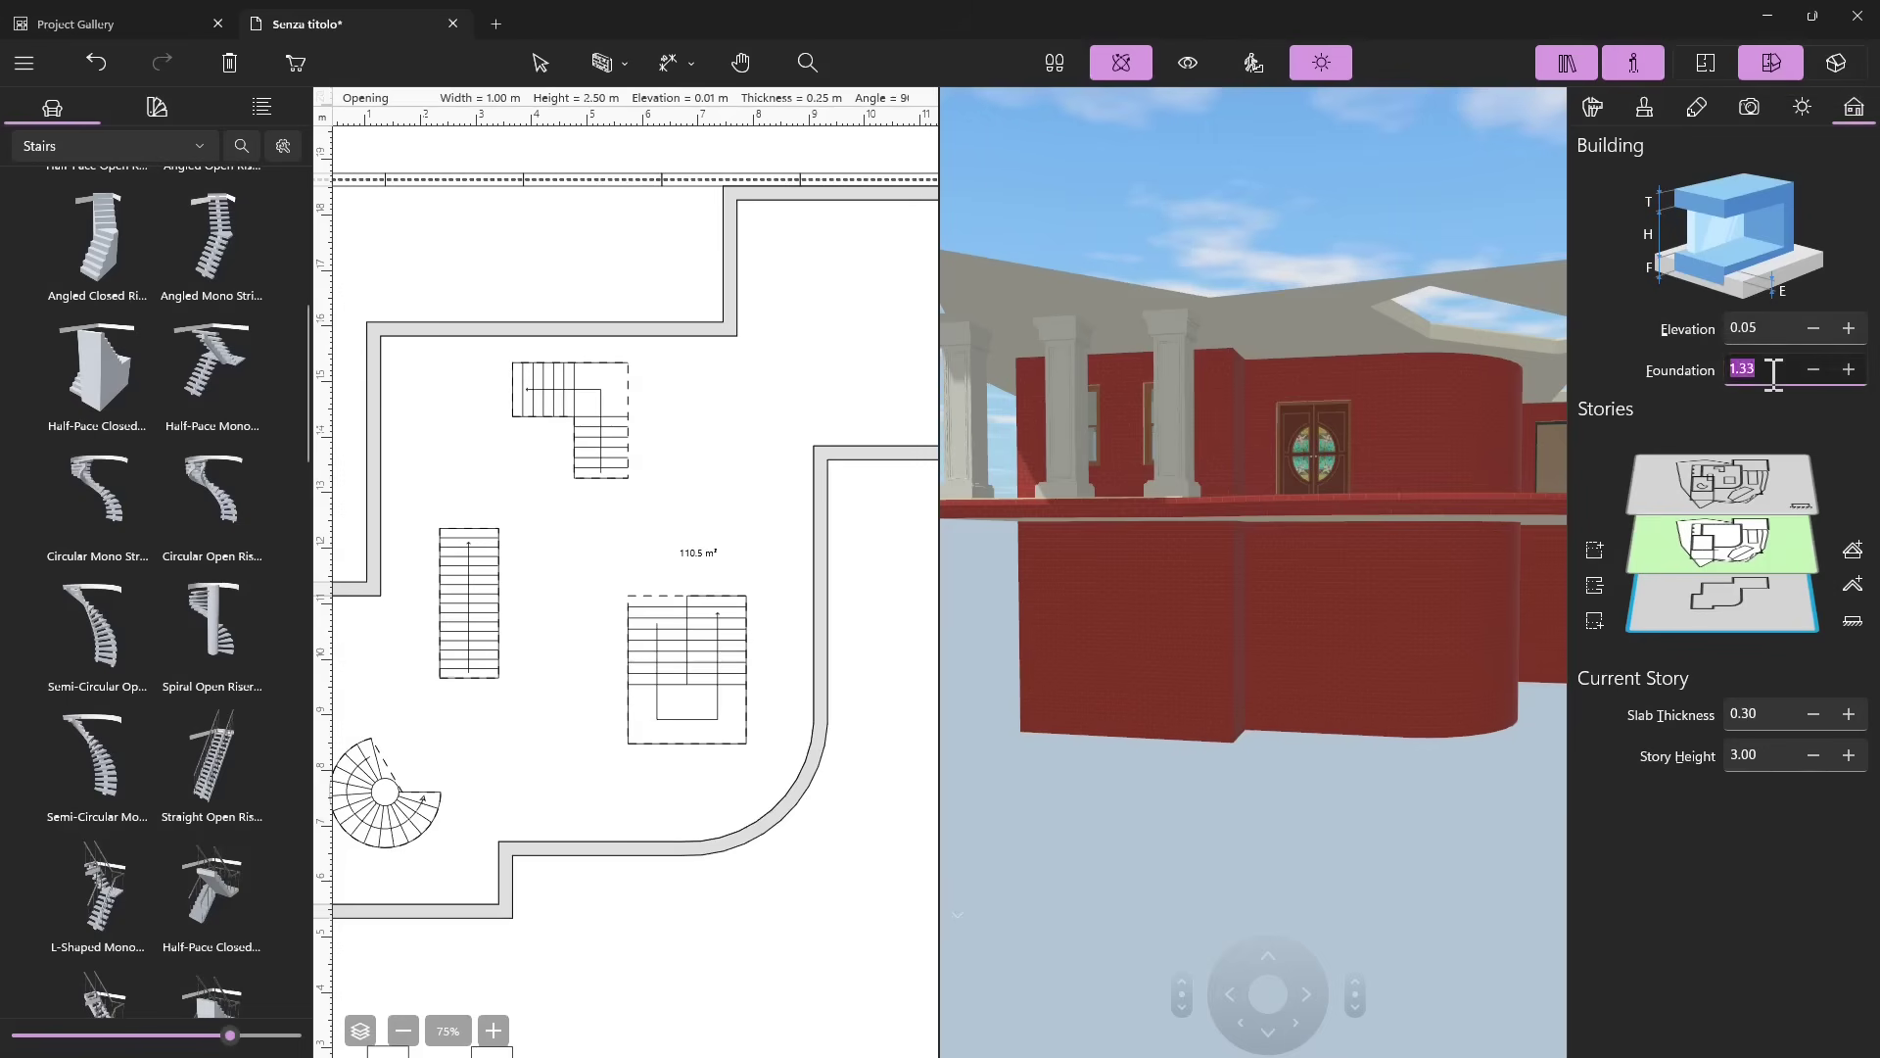
text(1)
key(Tab)
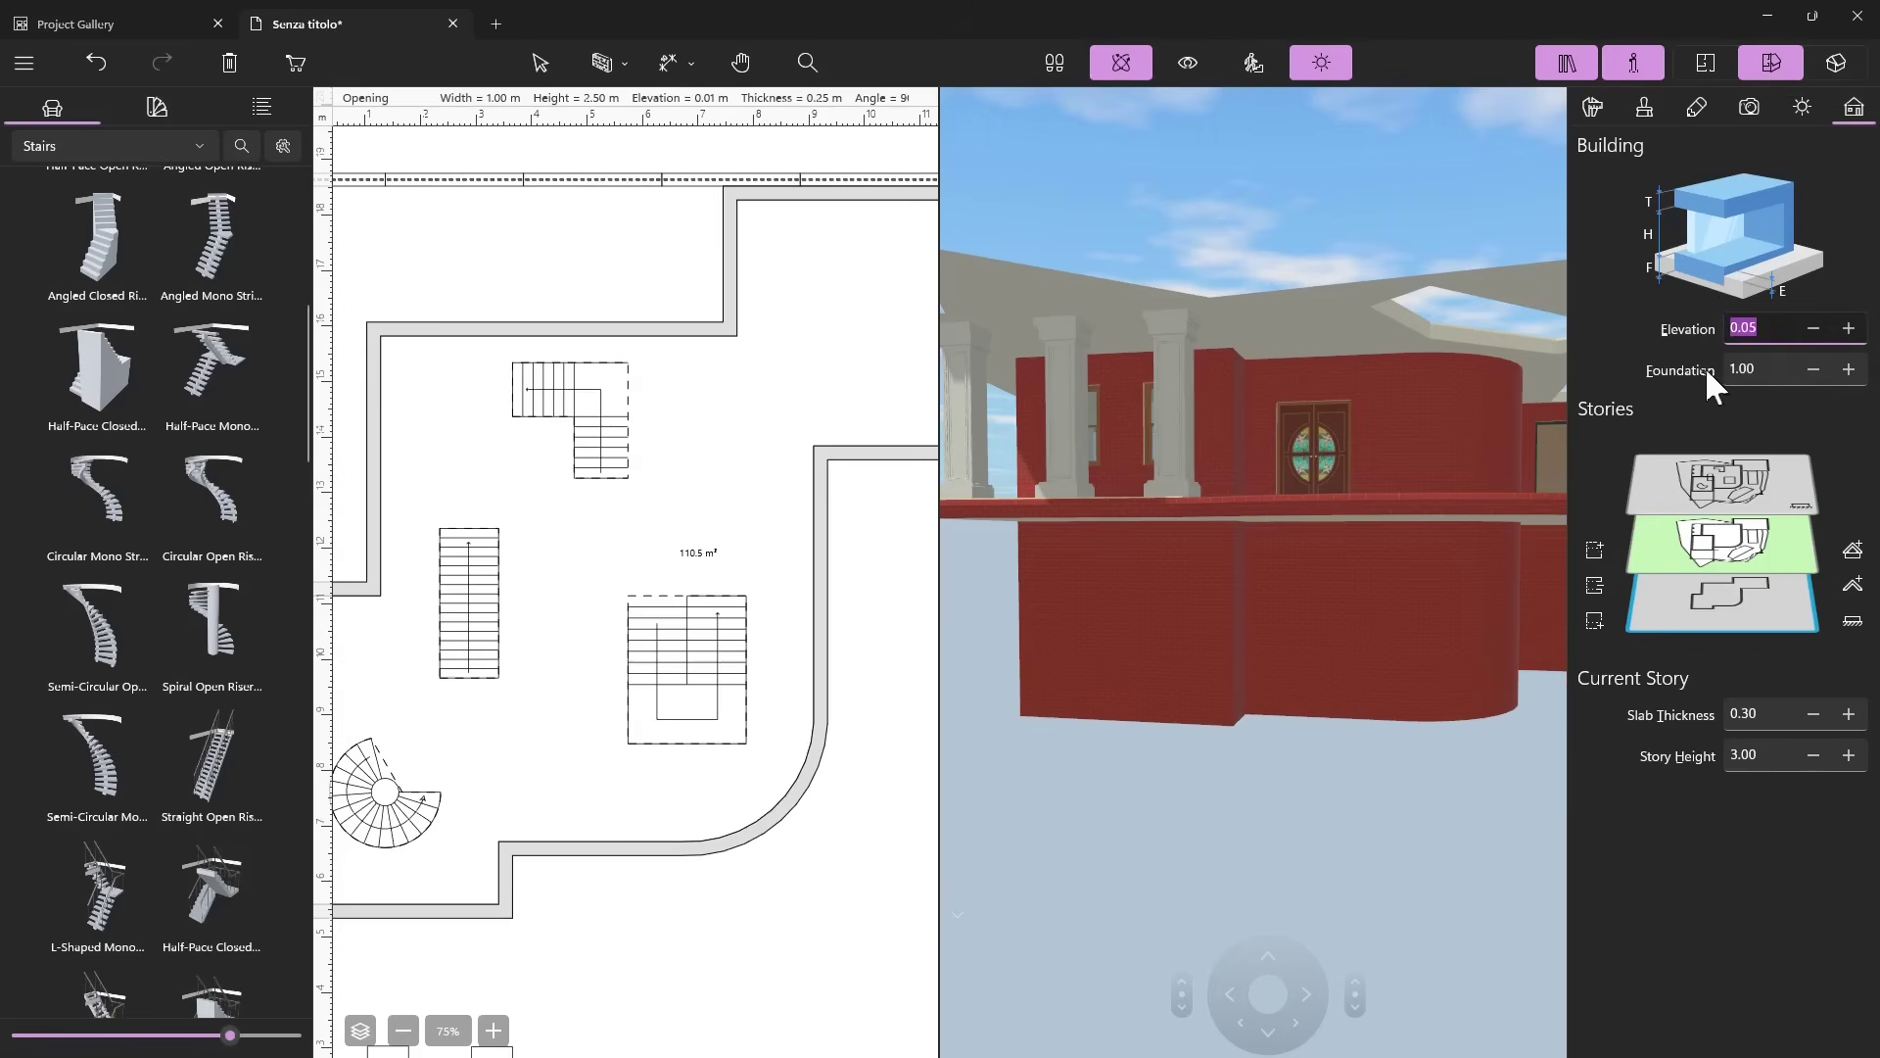
click(1761, 369)
text(1)
text(0.3)
key(Return)
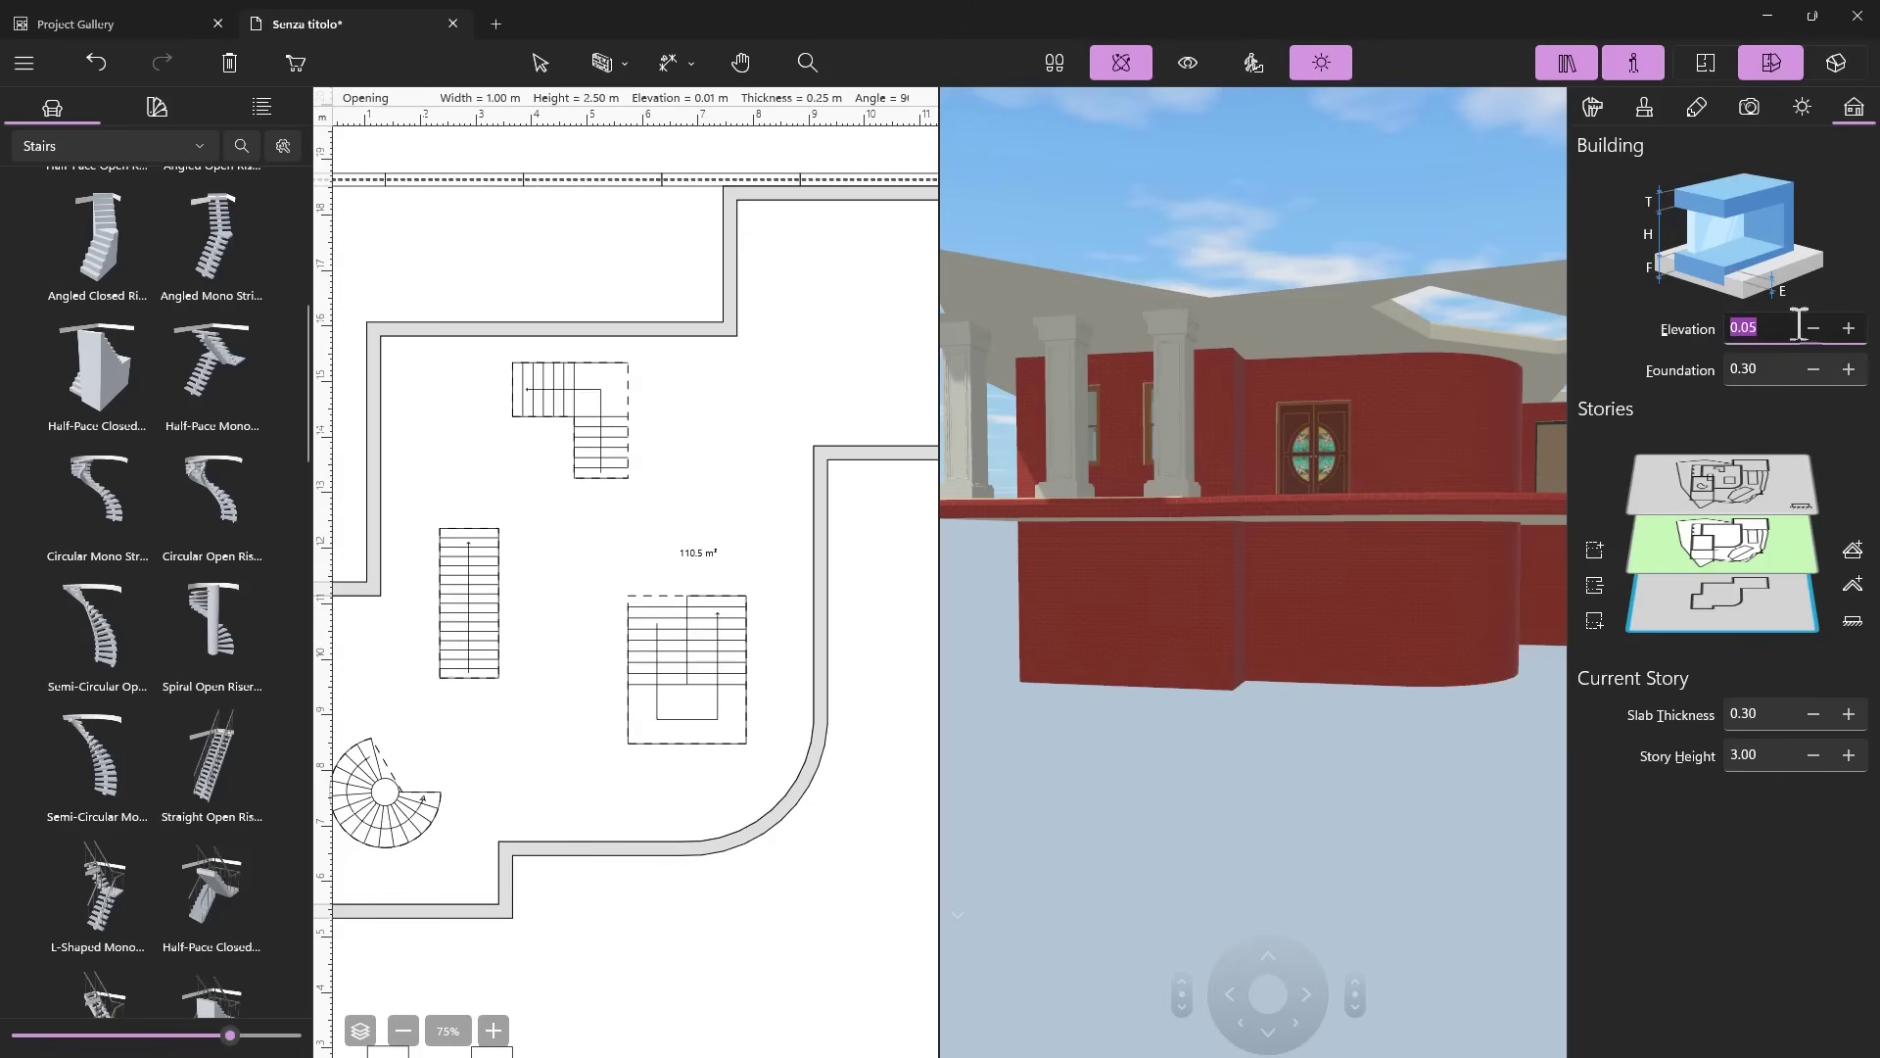
Adjust the building elevation up and down until it reads 1.90.
drag(1448, 533, 1349, 650)
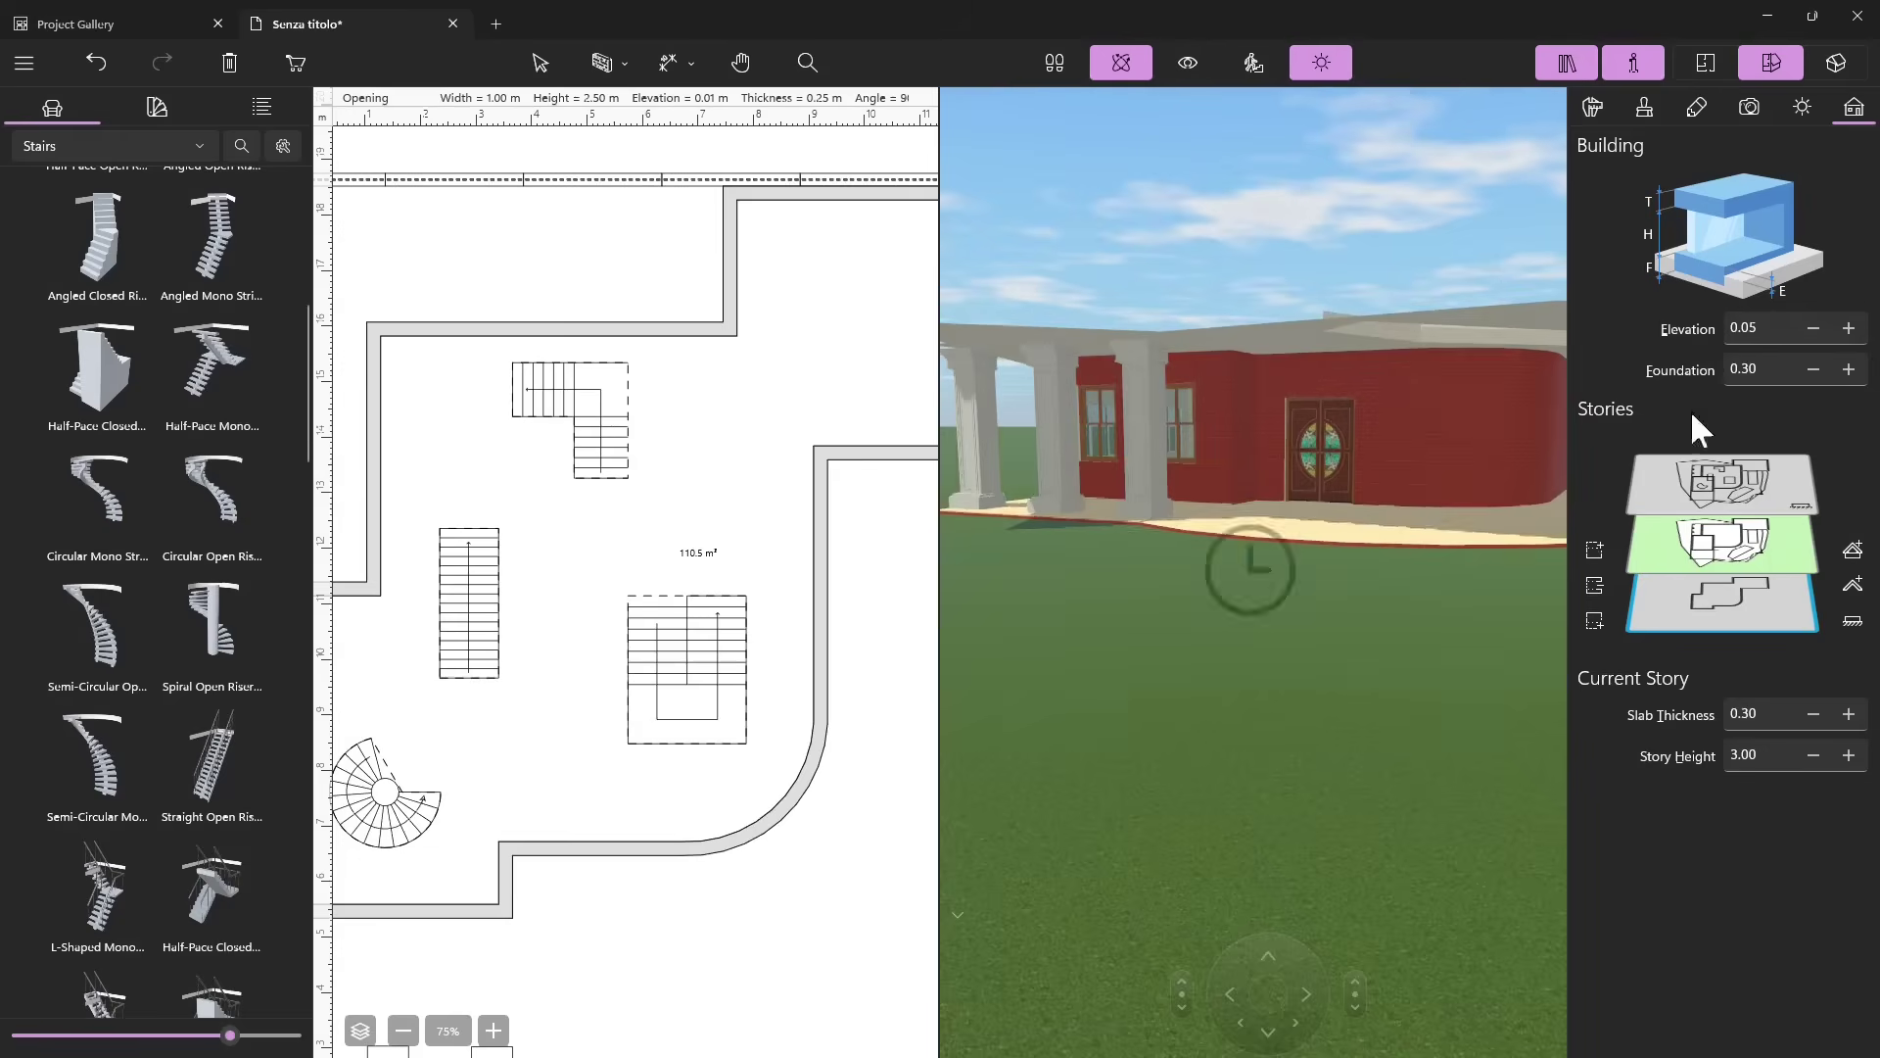
click(1848, 328)
drag(1848, 337, 1808, 341)
mouse_move(1242, 613)
mouse_down()
mouse_move(1334, 545)
mouse_move(1259, 588)
mouse_move(1242, 541)
mouse_move(1225, 563)
mouse_move(1259, 528)
mouse_move(1253, 546)
mouse_up()
drag(1849, 329, 1848, 340)
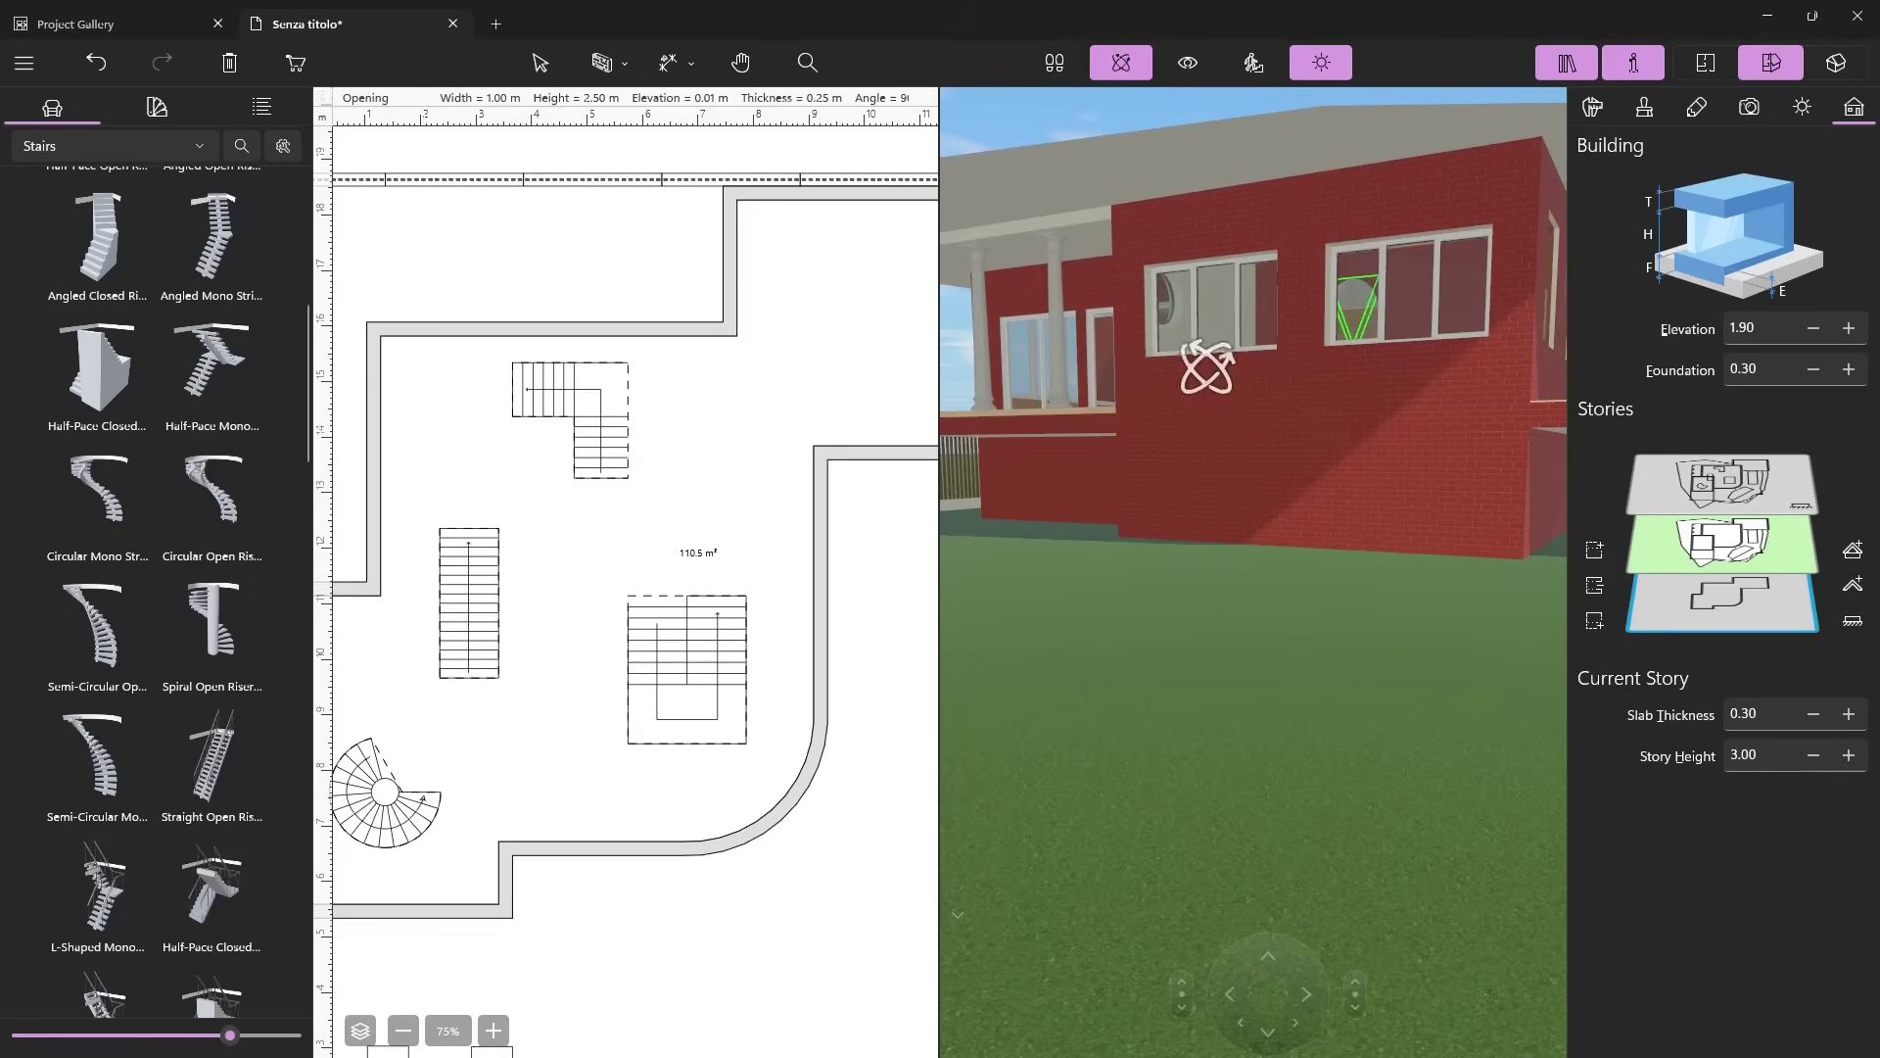
Stop placing openings and switch the library category to Windows.
key(Escape)
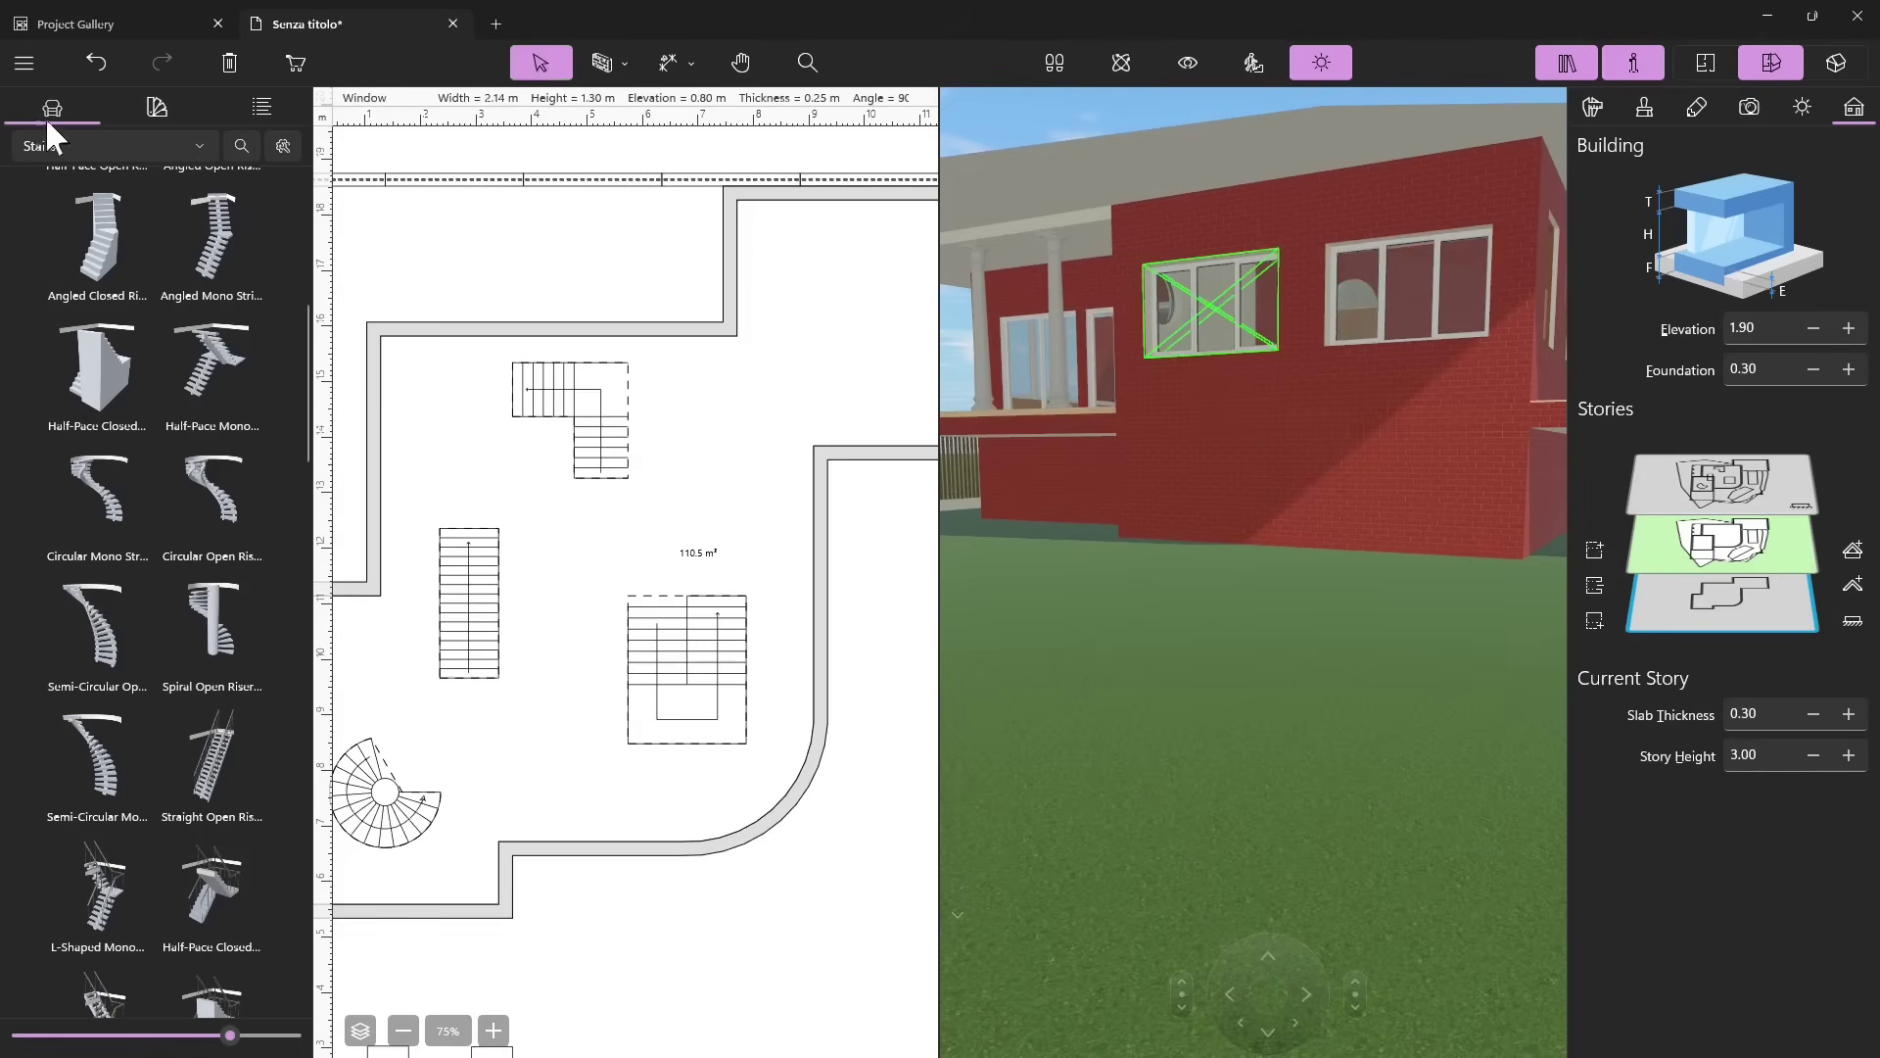
click(39, 146)
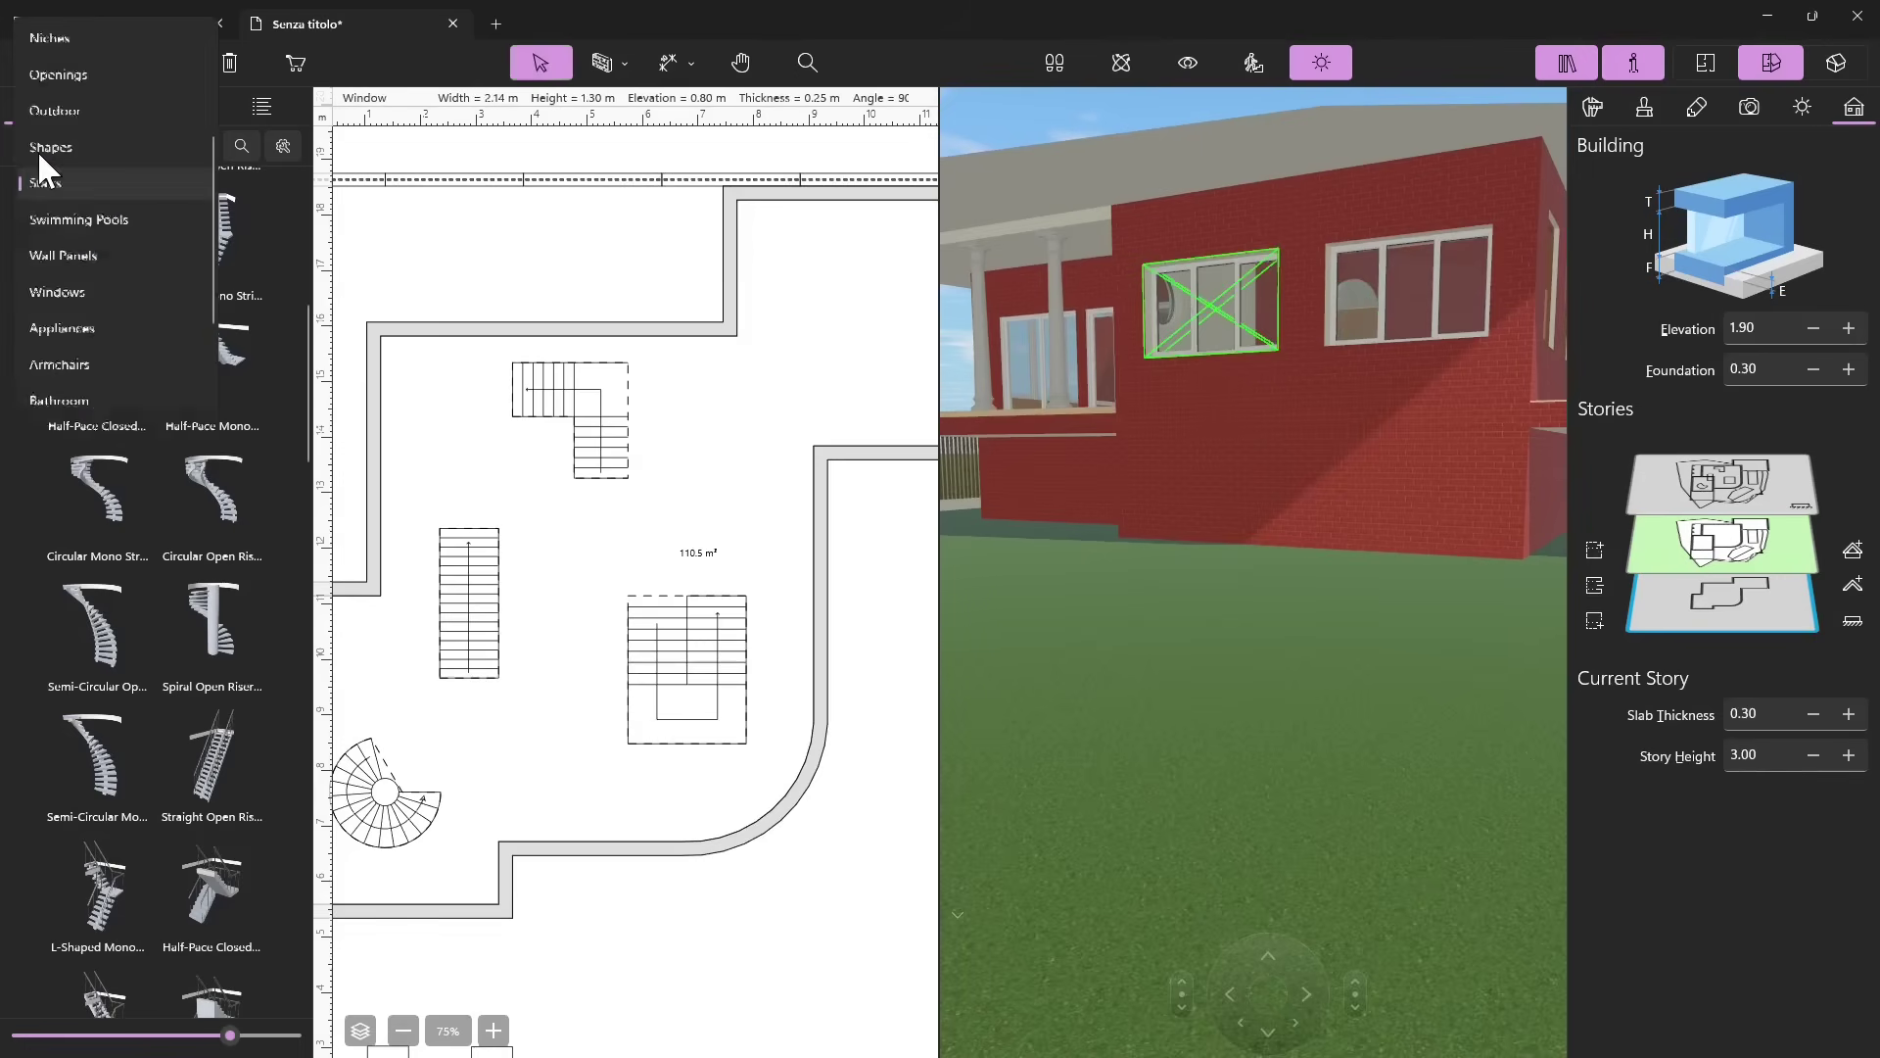
click(79, 290)
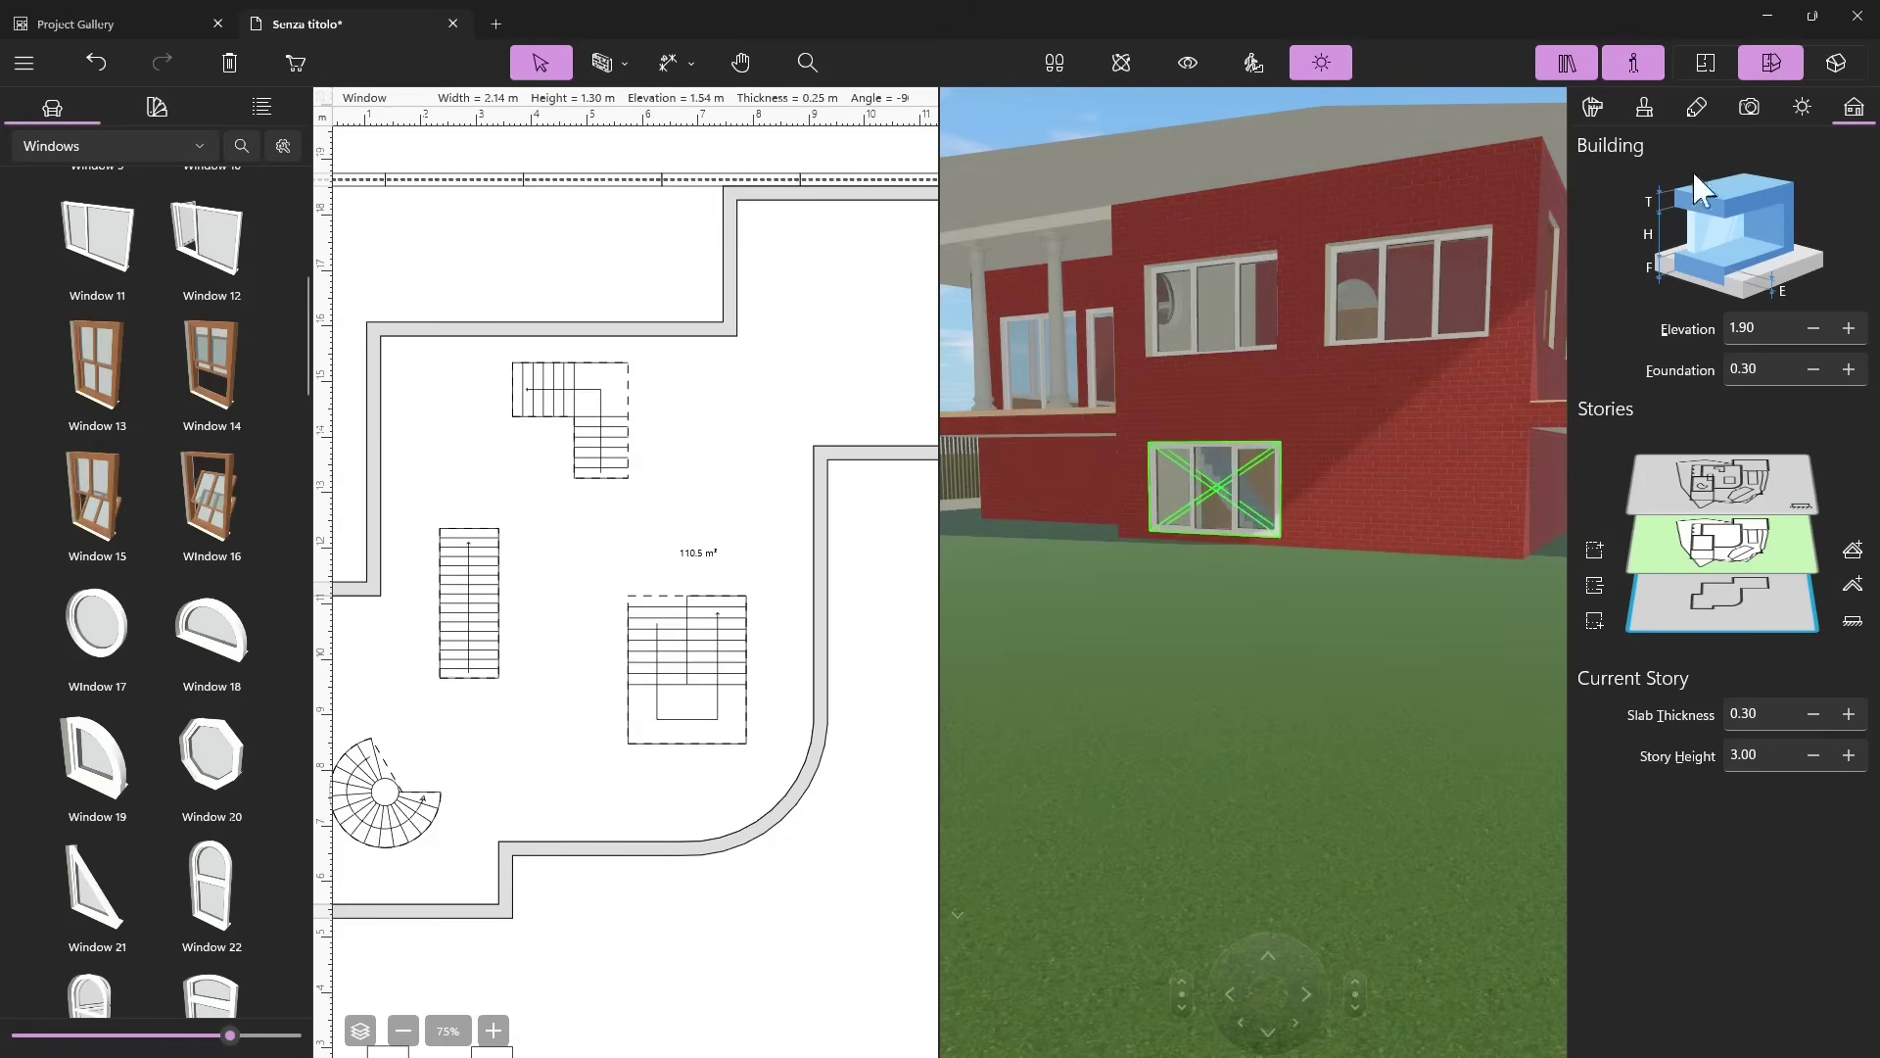
Turn off Maintain Aspect Ratio and set the basement window height to 0.60 m.
click(1593, 108)
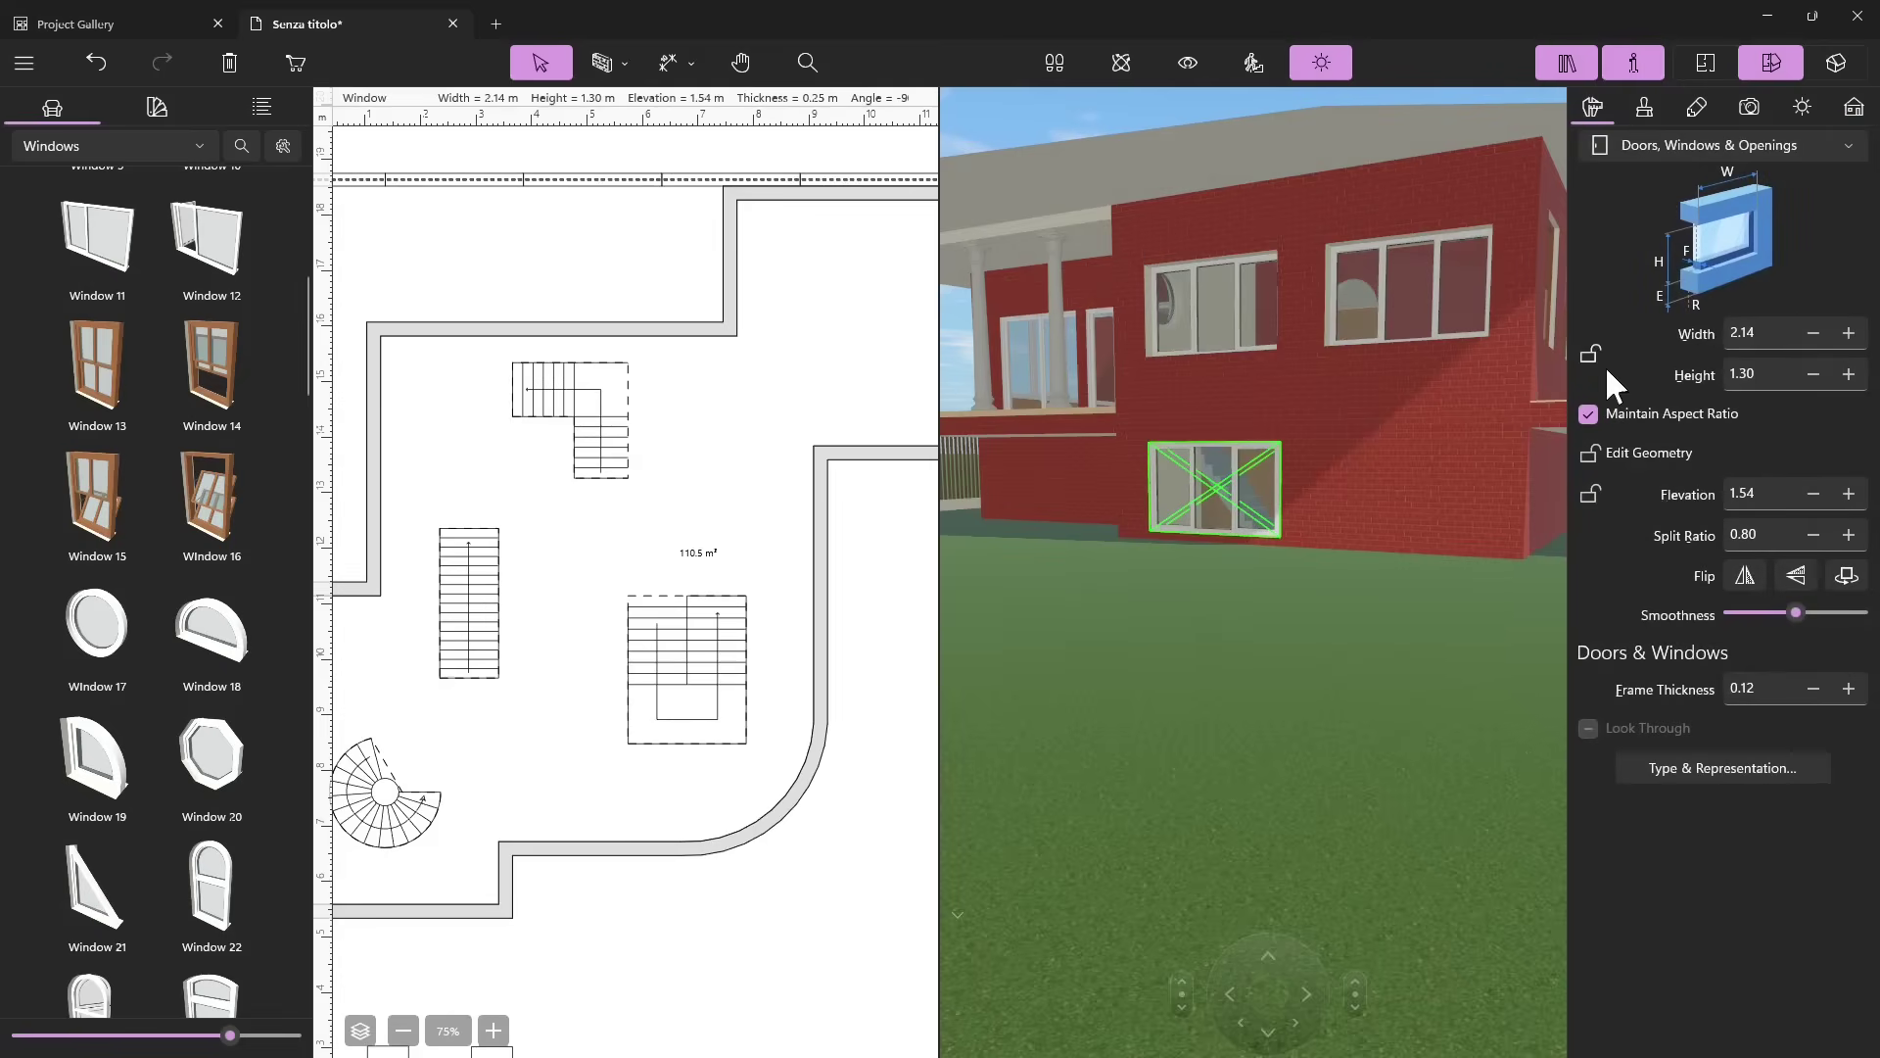
click(1590, 411)
click(1774, 373)
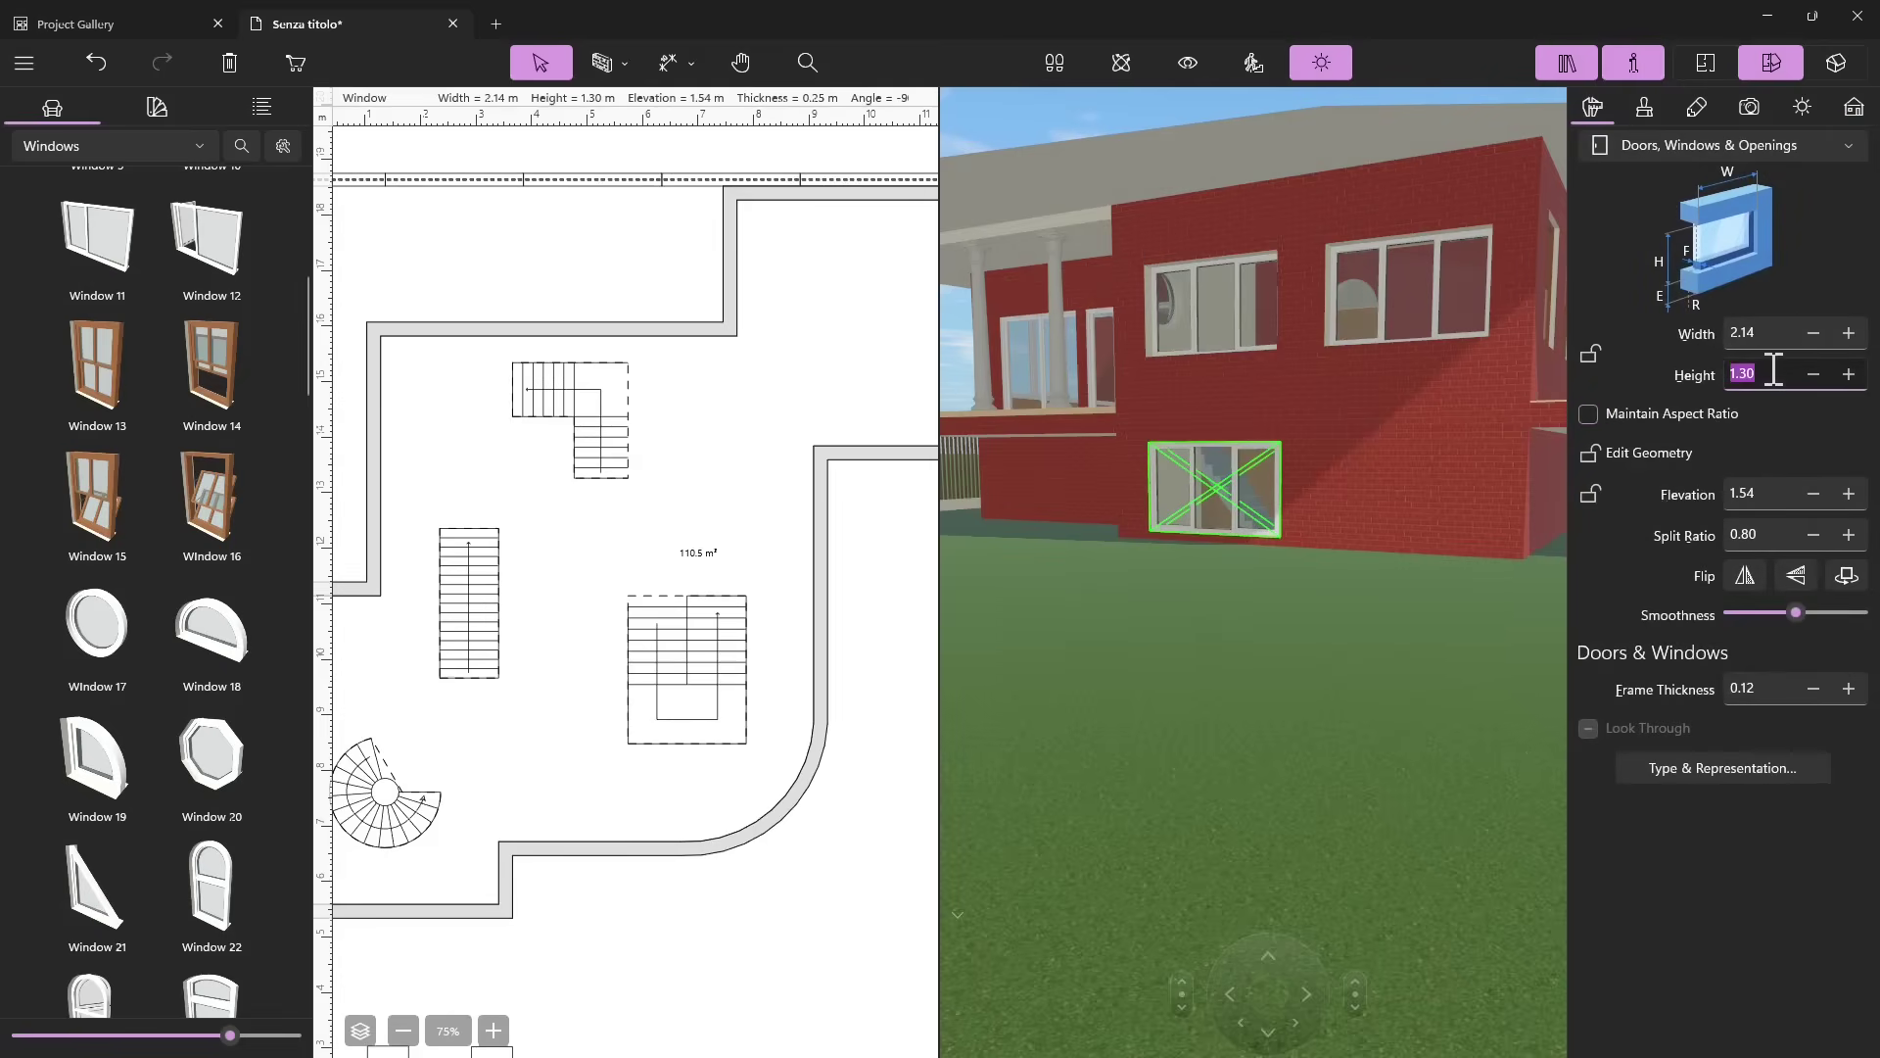
text(0.60)
key(Return)
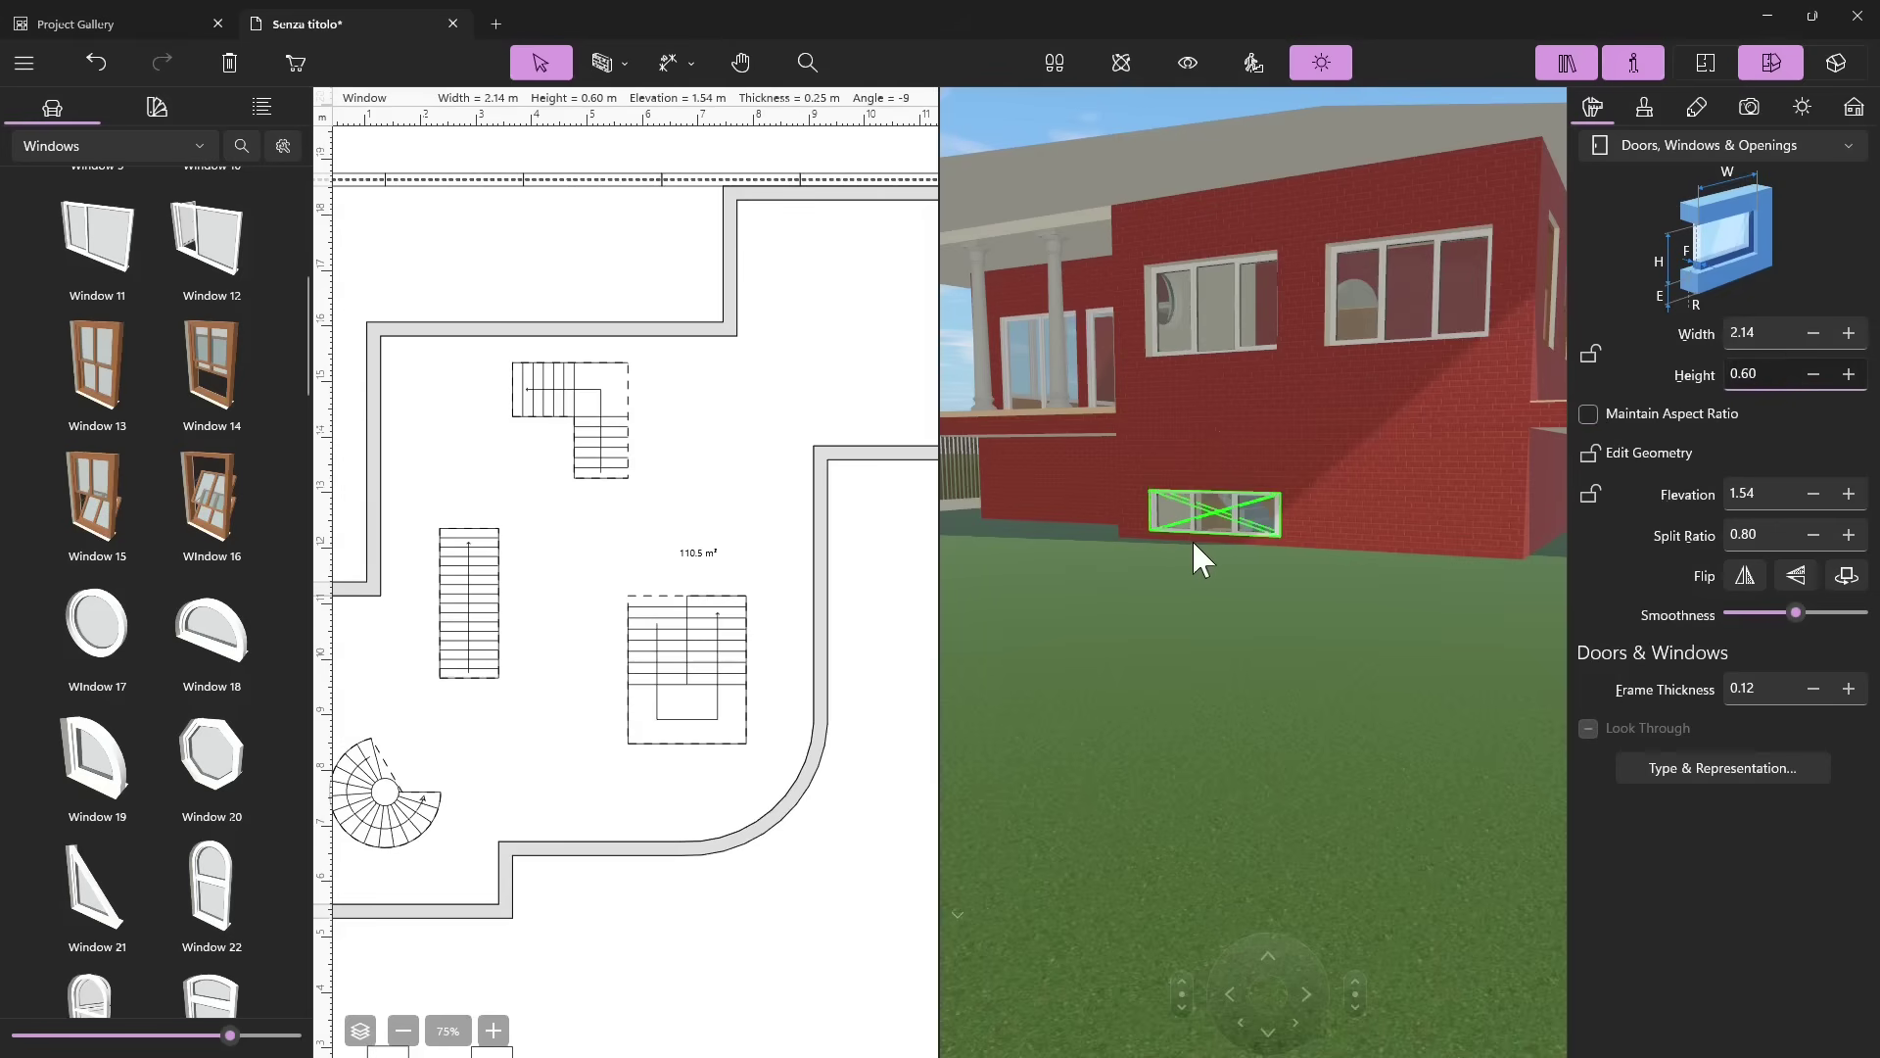
click(1222, 499)
click(1224, 497)
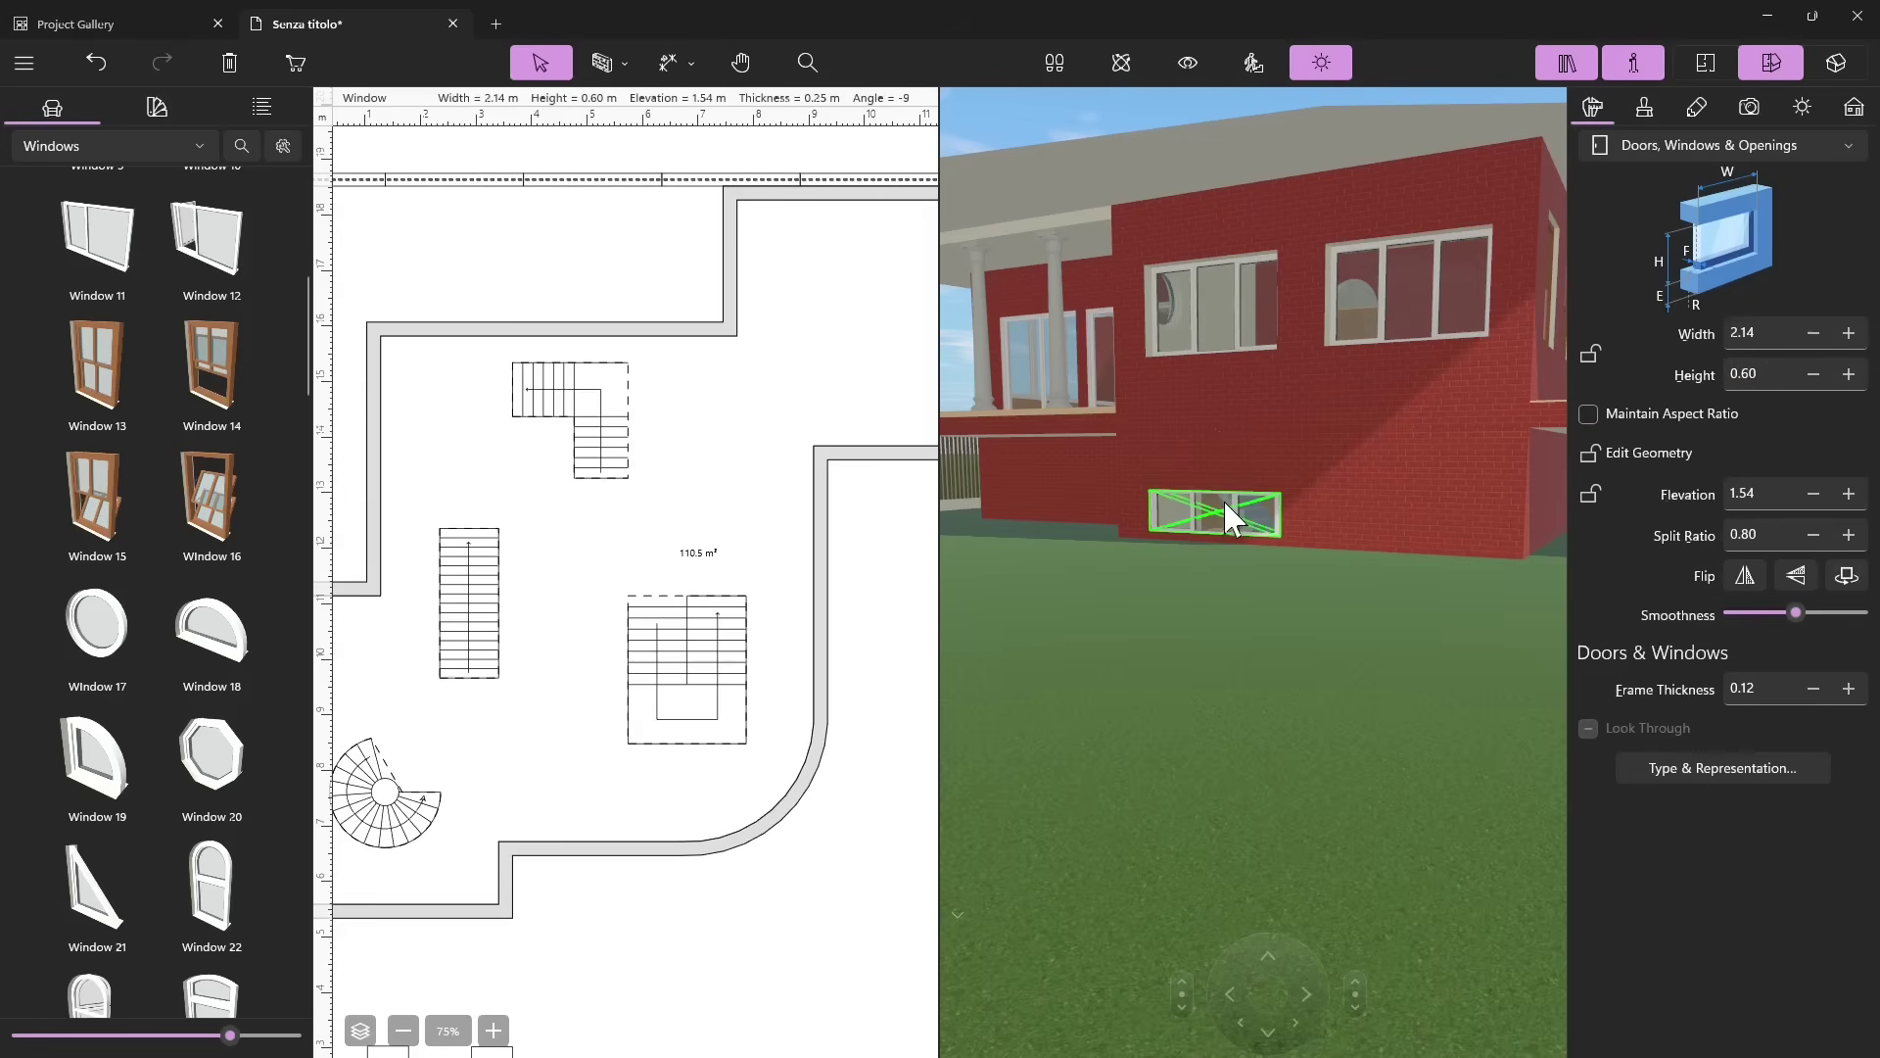
click(1224, 498)
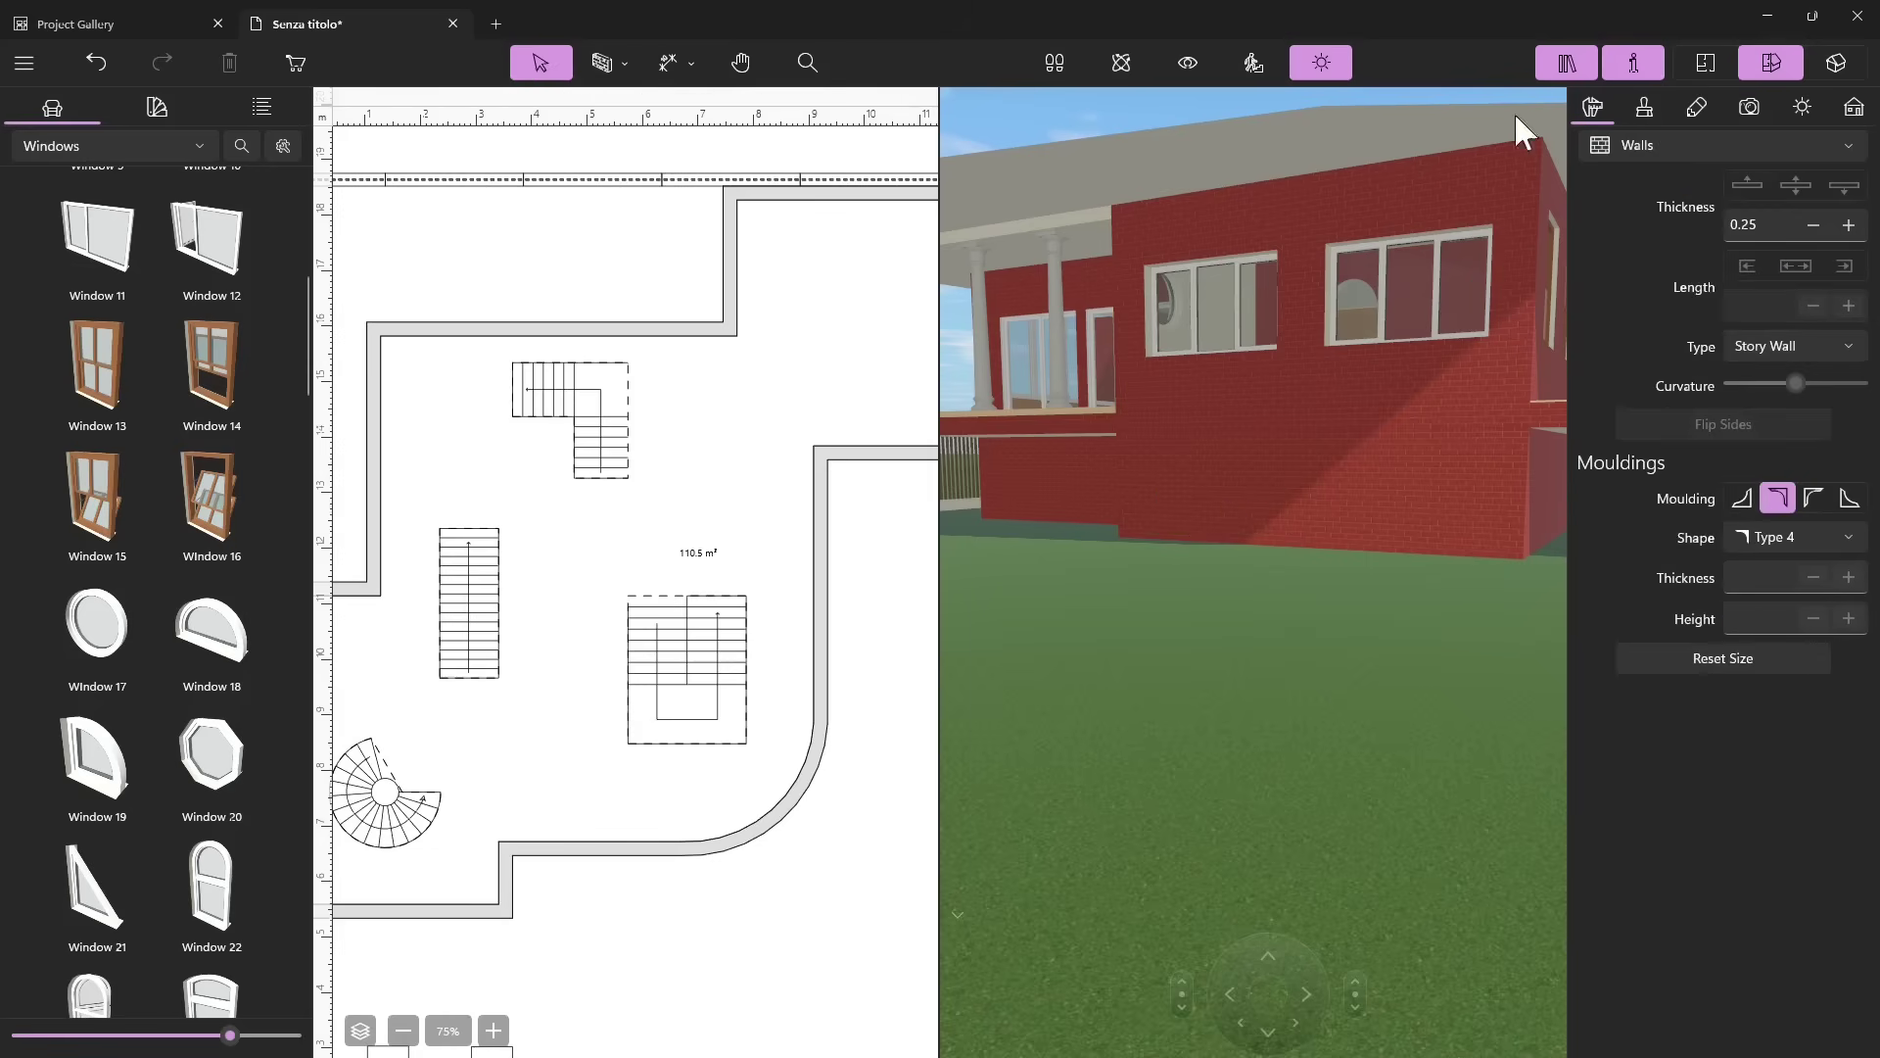
Delete the basement story in Building settings and set the building elevation to 0.05.
click(1854, 109)
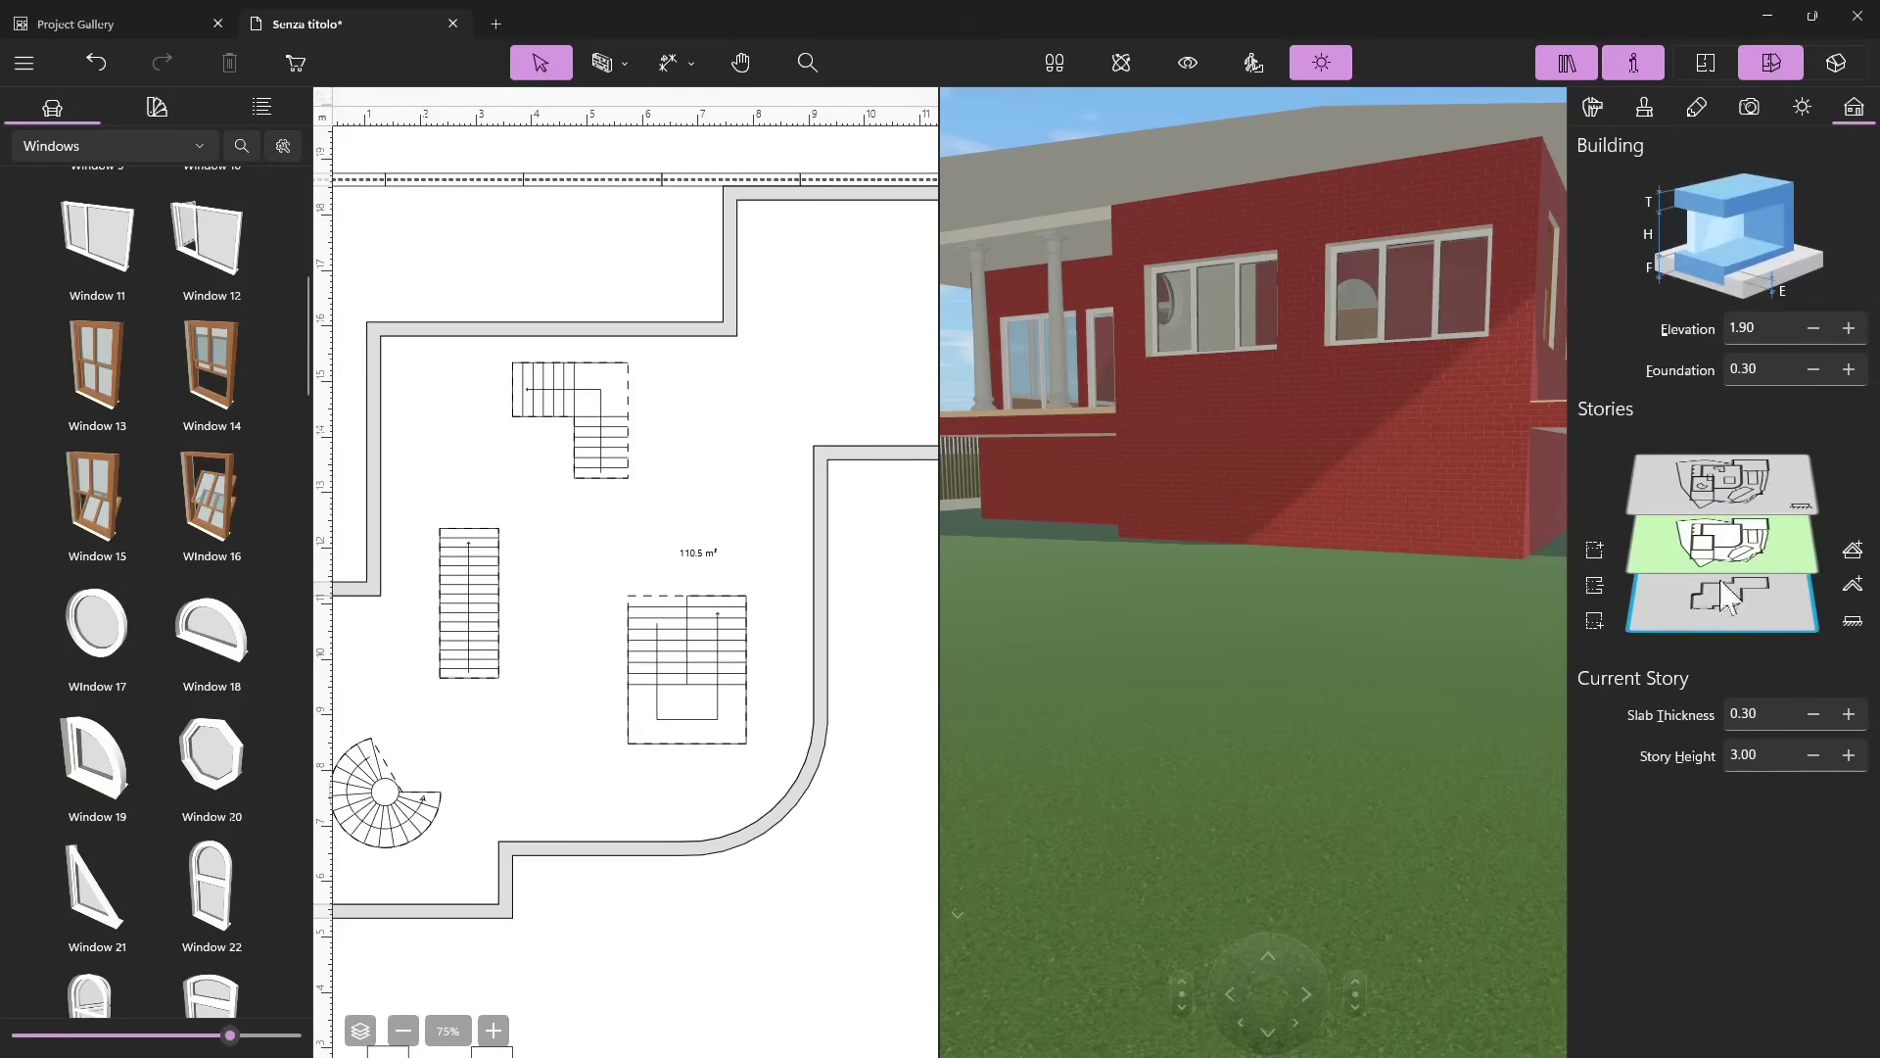
click(1596, 584)
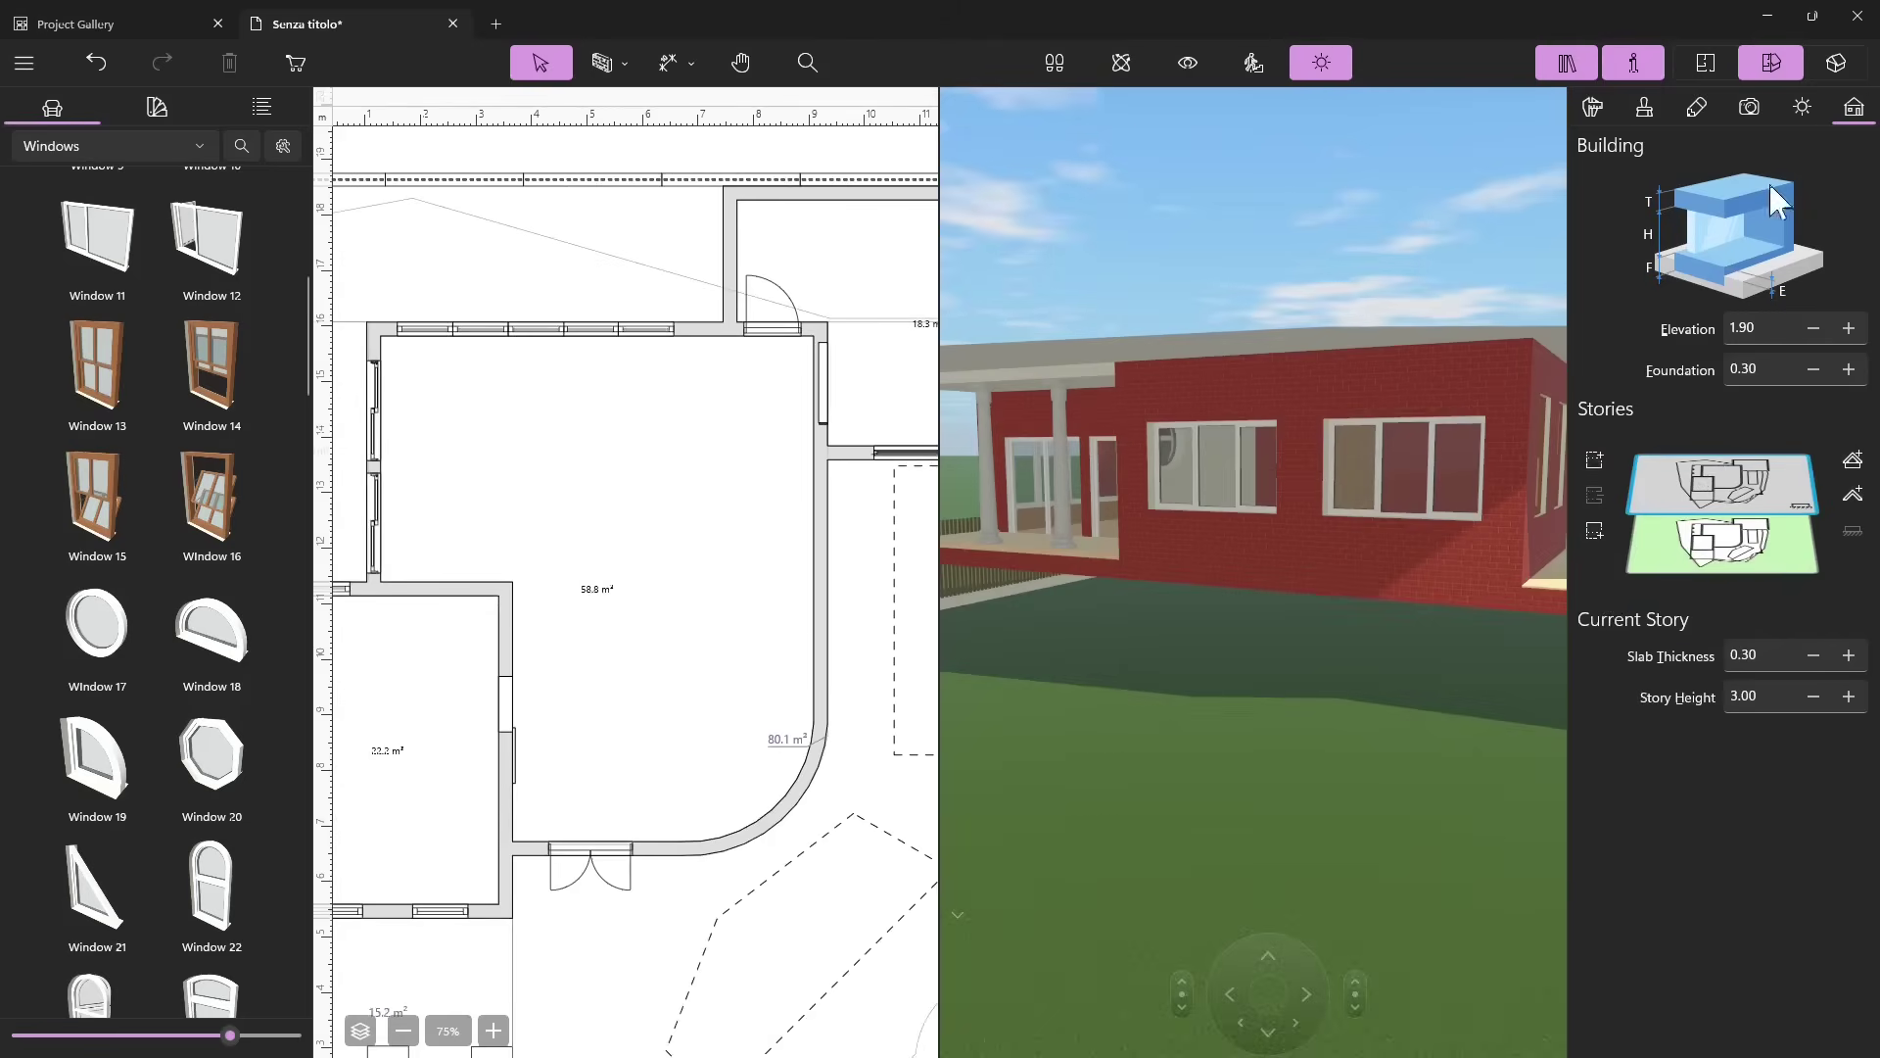
click(1784, 330)
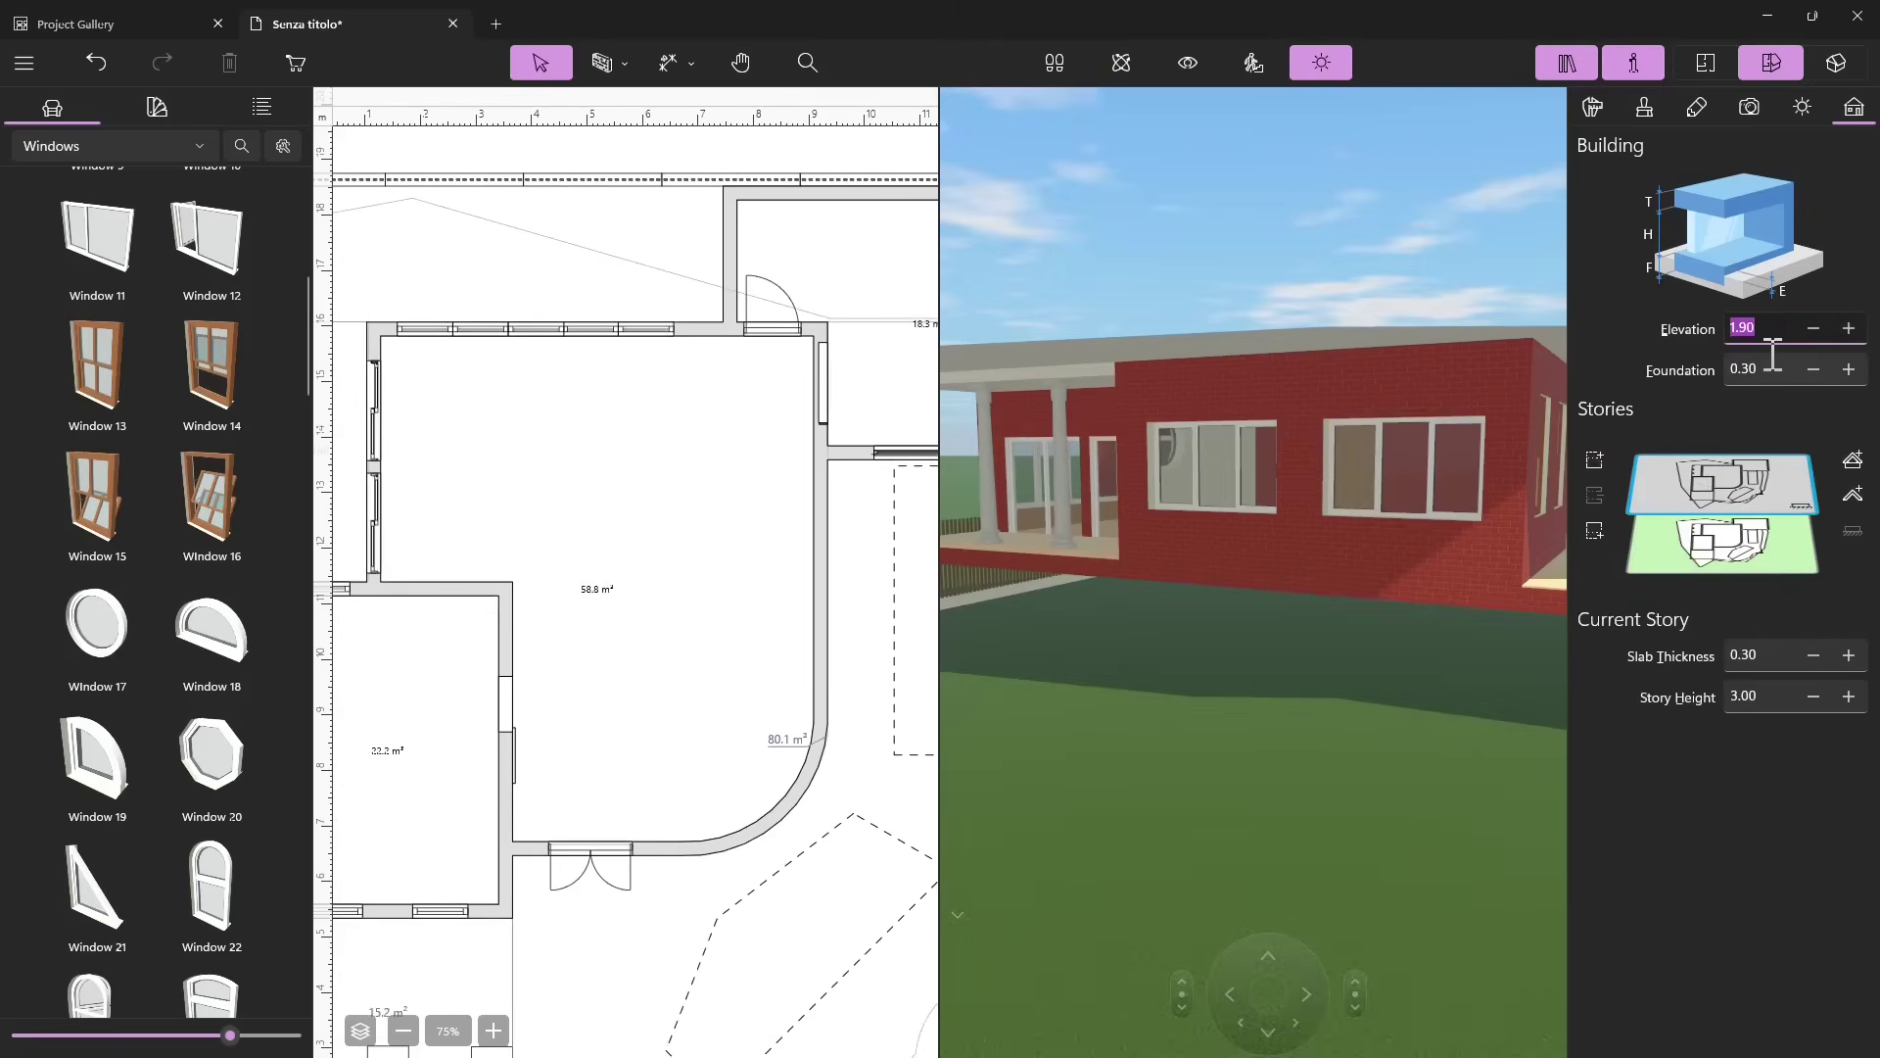
key(Return)
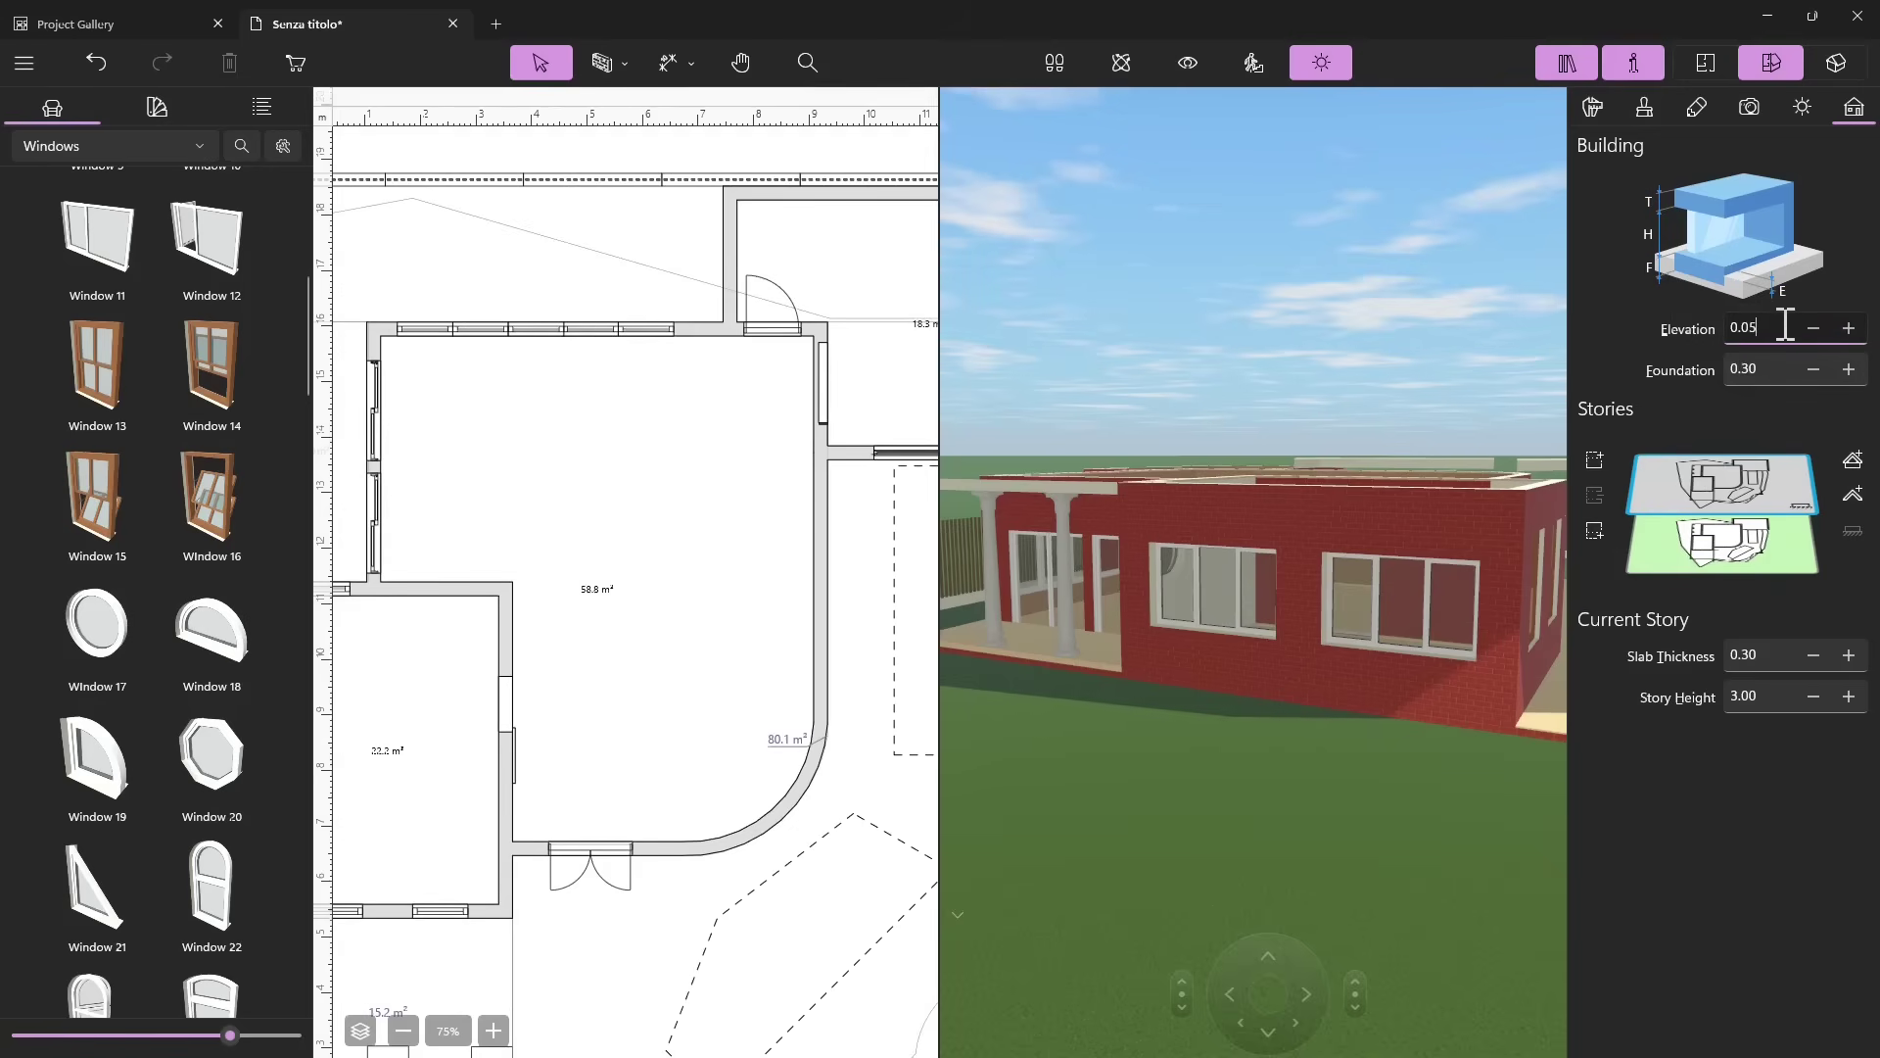
key(Return)
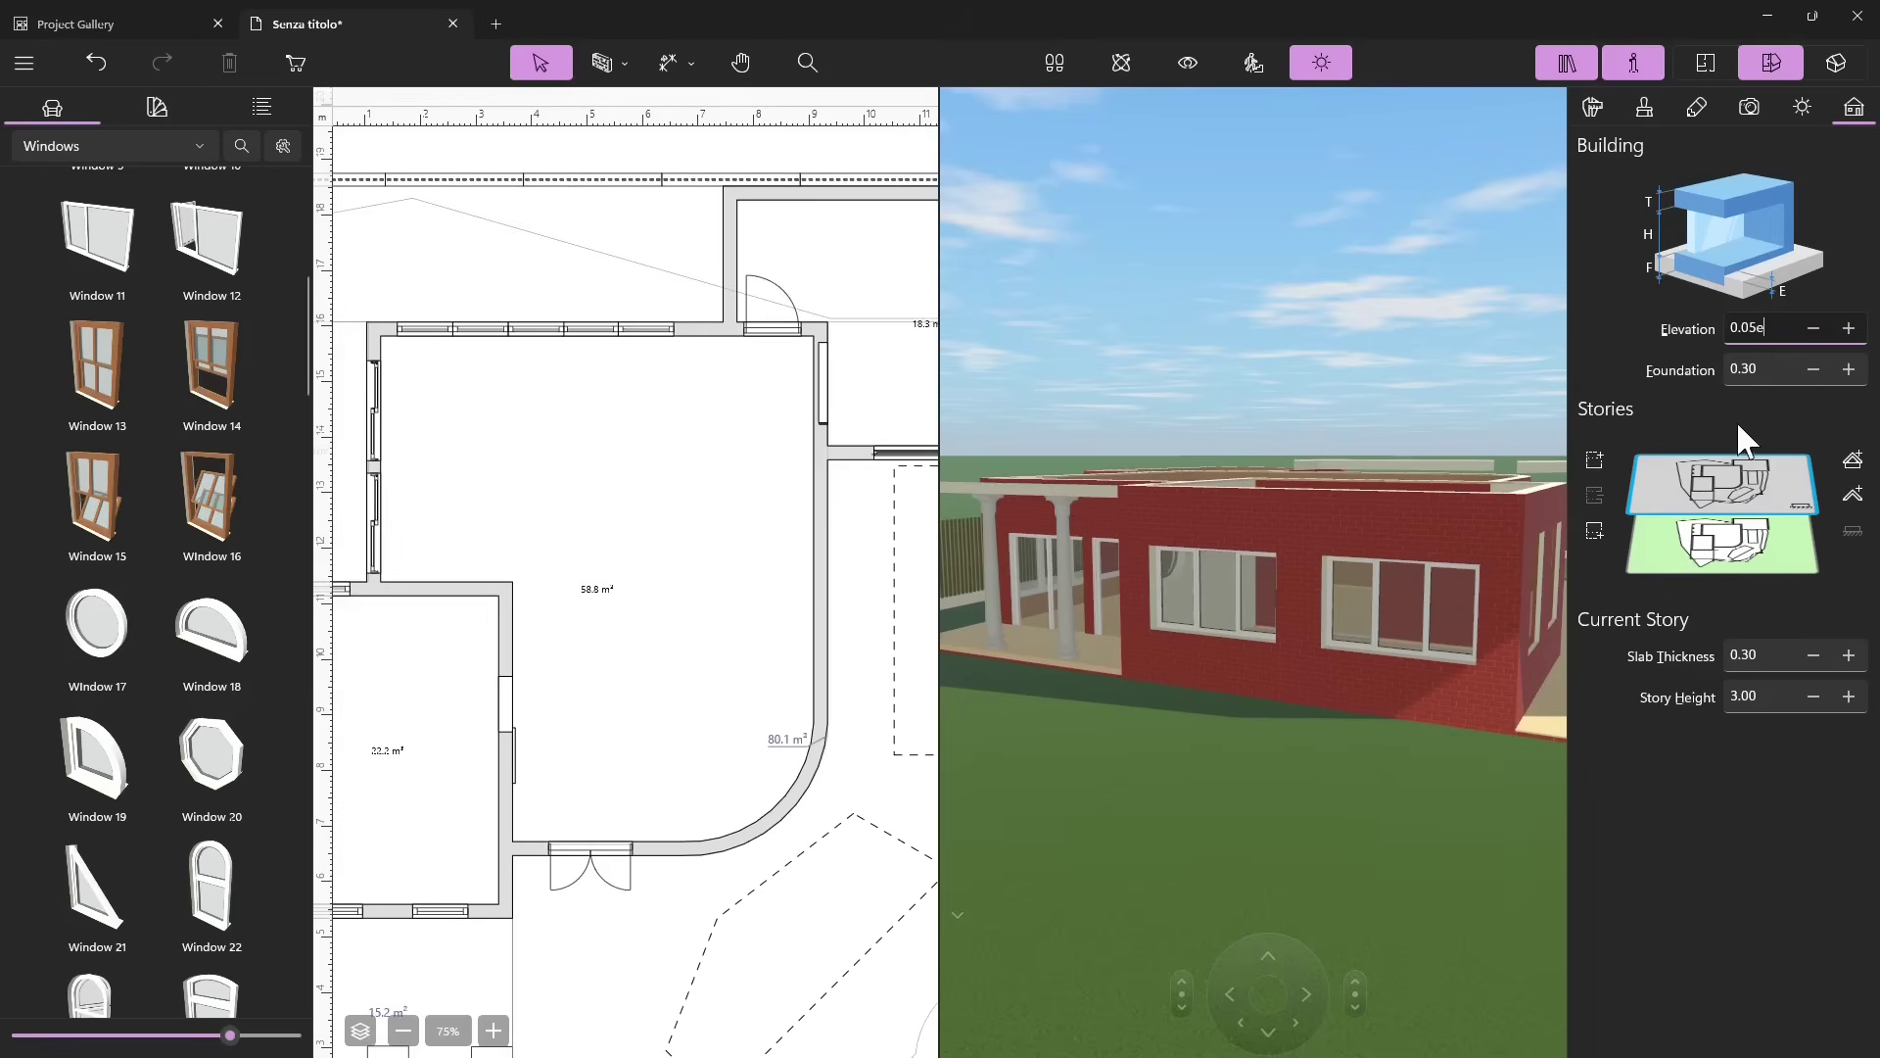
key(BackSpace)
Add a new story above and undo an accidental ground-floor window shift.
click(1595, 458)
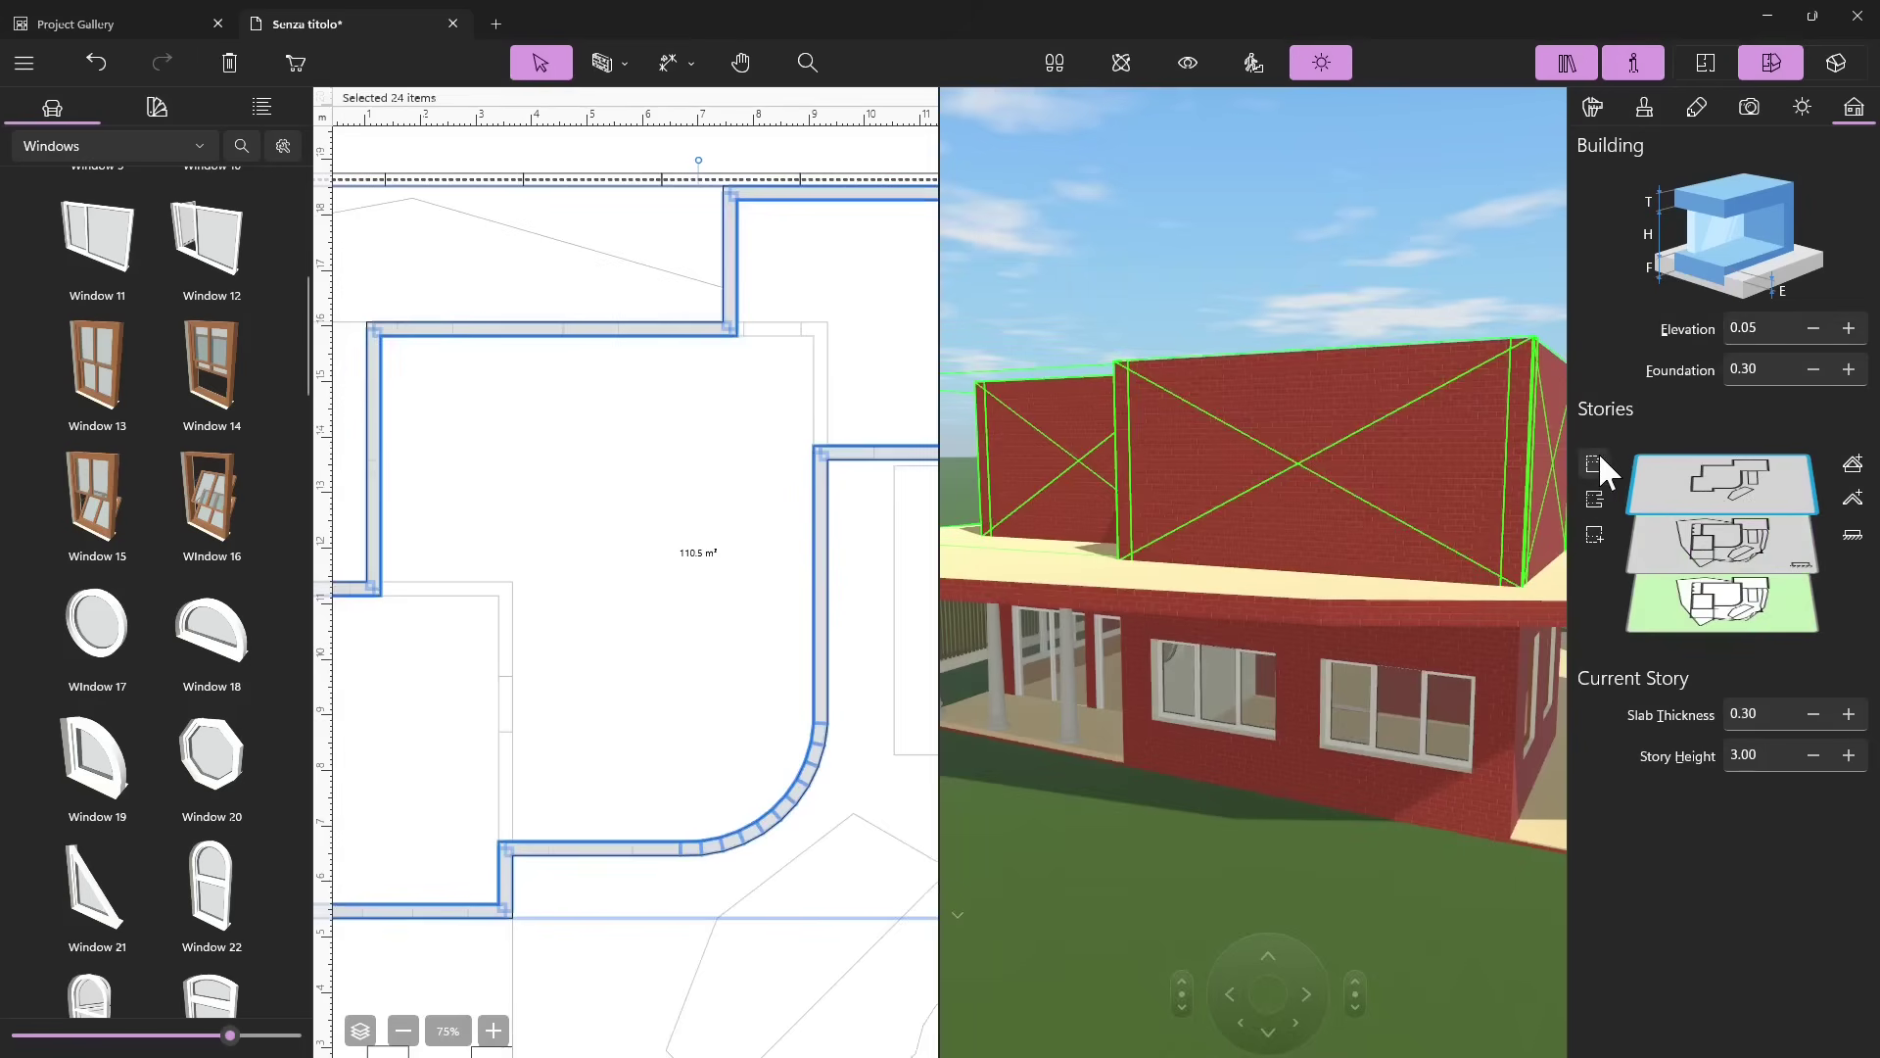
click(1206, 720)
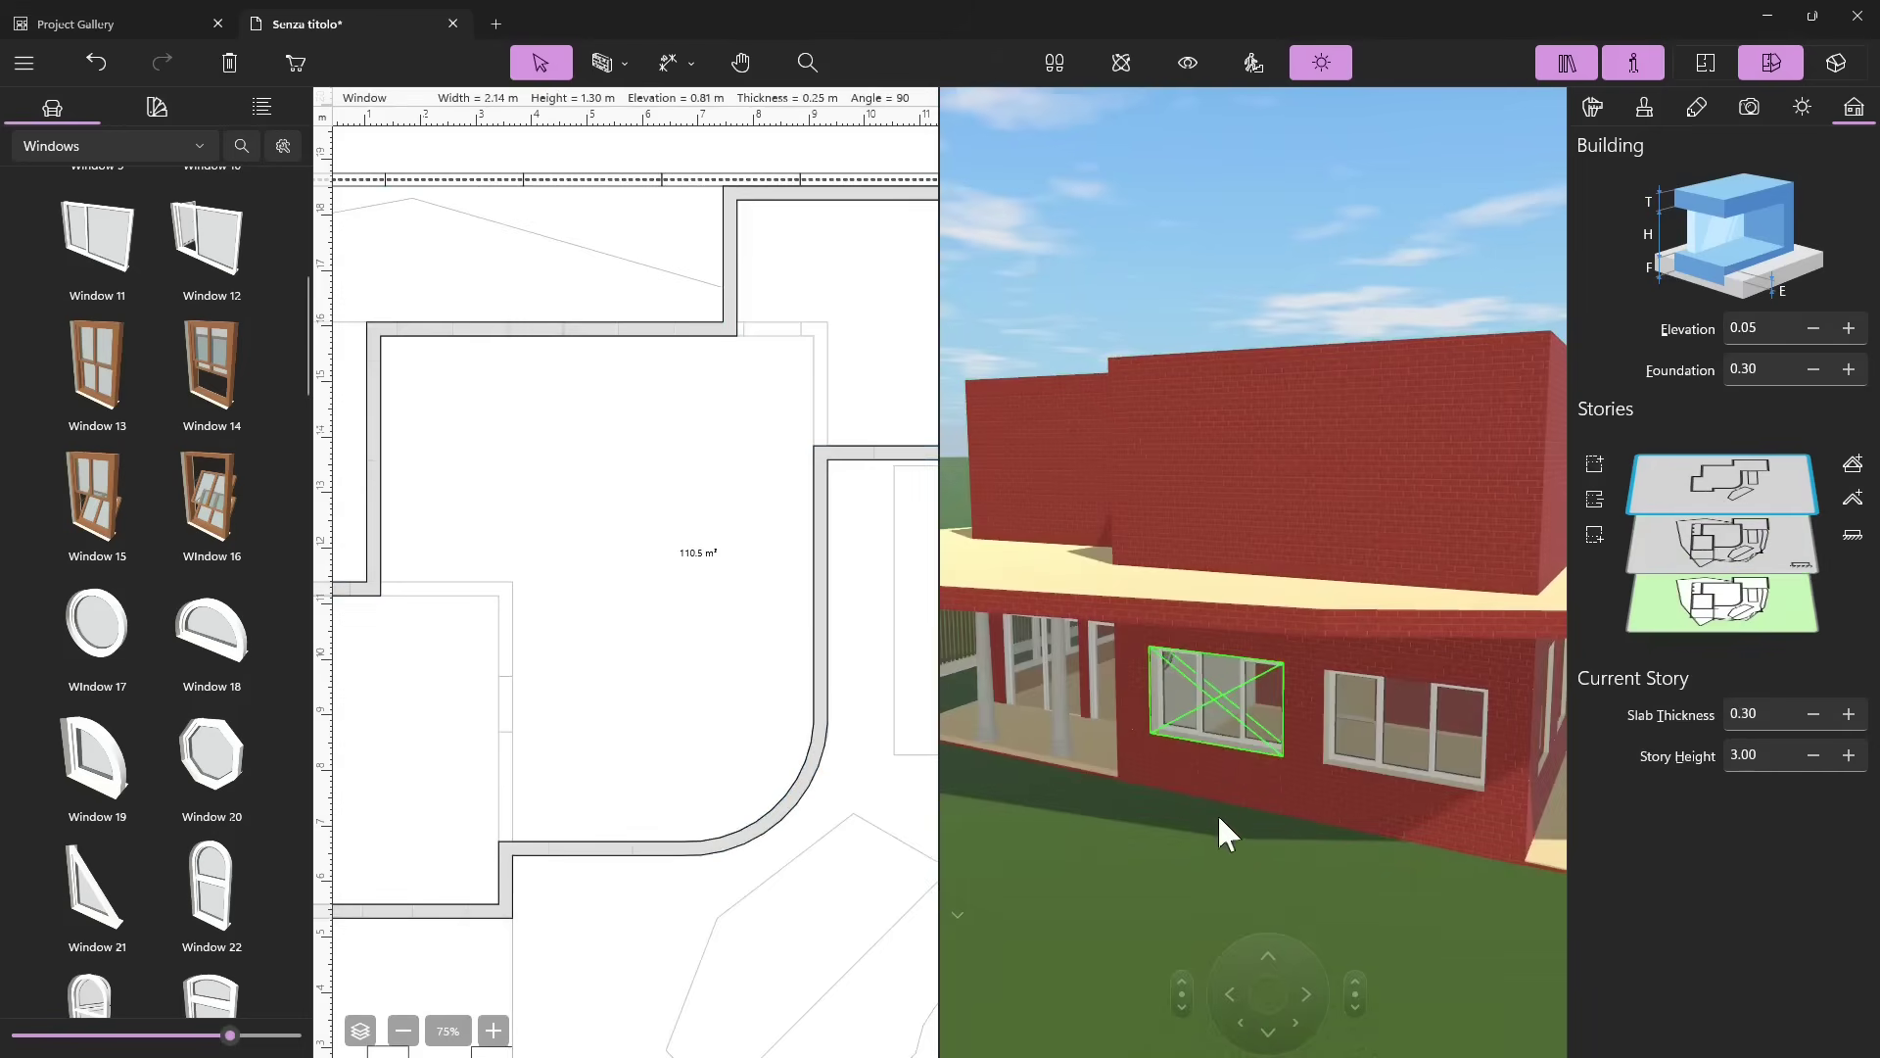
key(ctrl+z)
click(1256, 537)
key(Left)
key(Left)
key(Left)
key(Left)
key(Left)
key(Left)
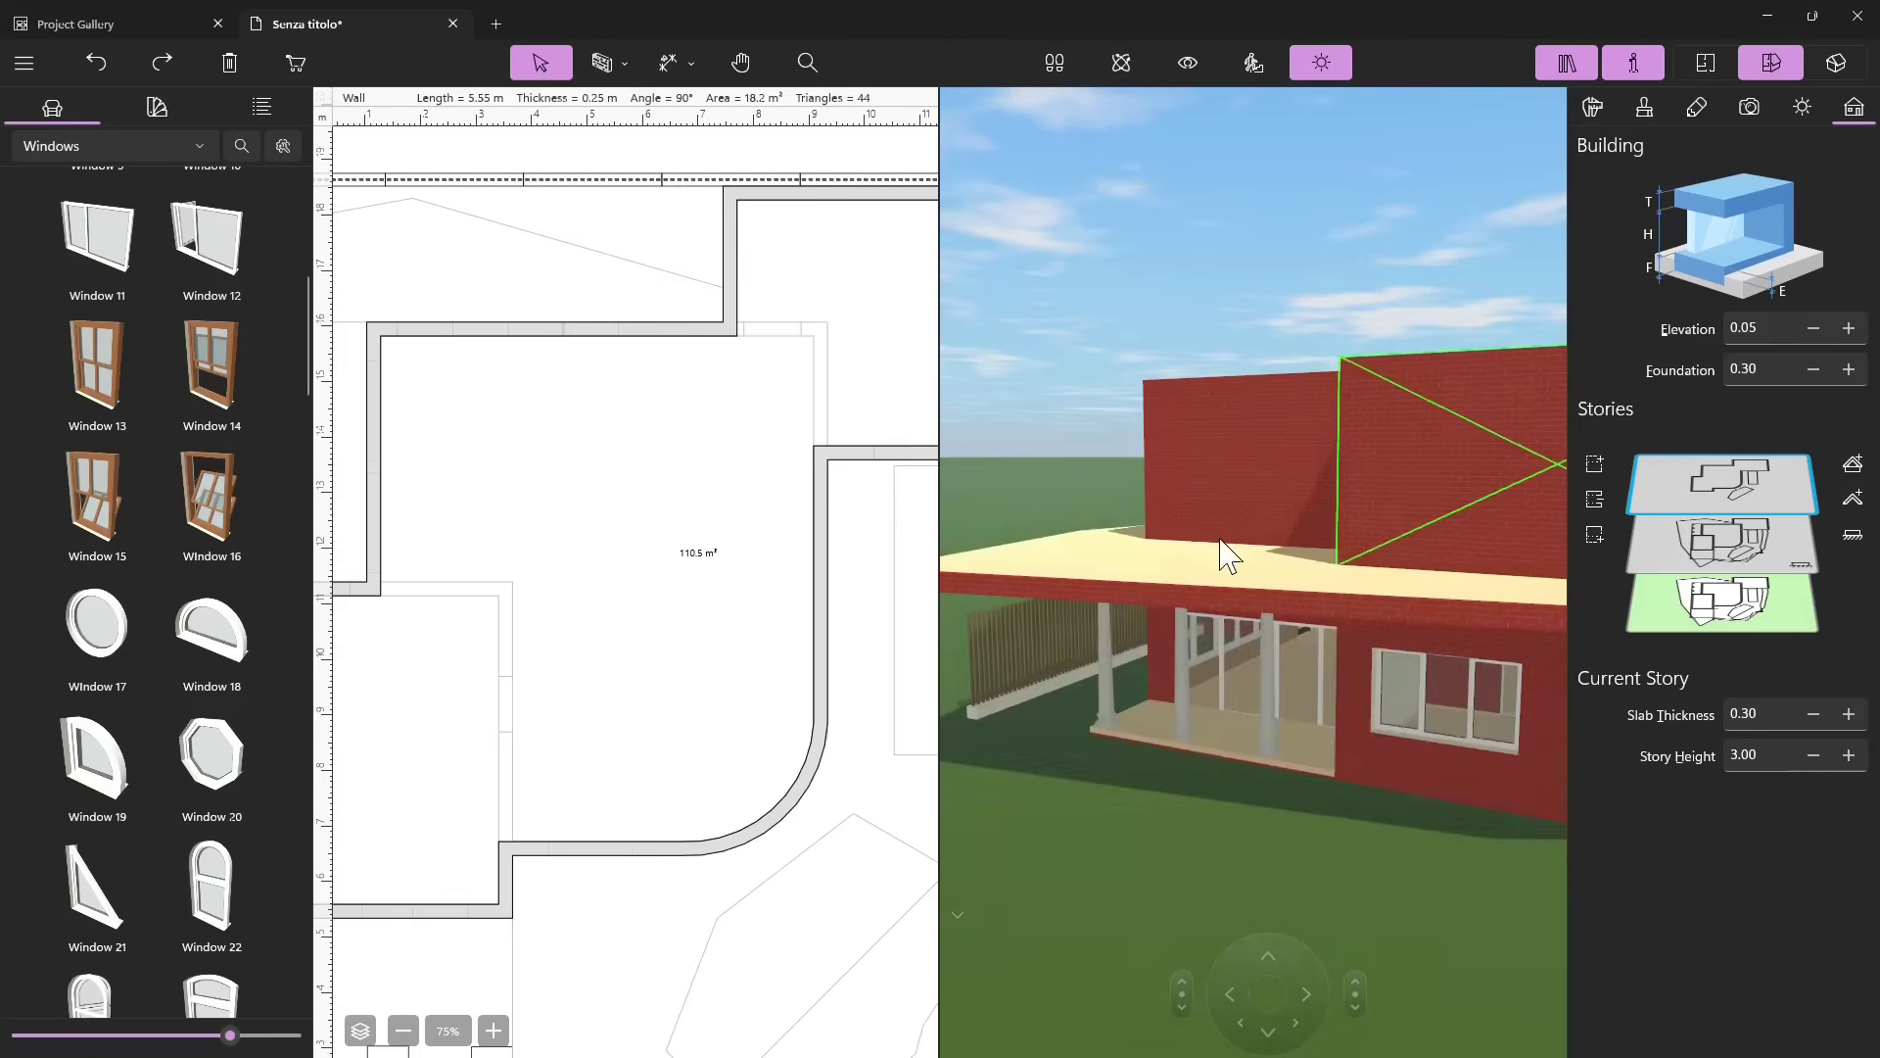
Review the ground, middle and top stories, then select all top-story walls in the plan.
click(1121, 62)
drag(1229, 573, 1224, 626)
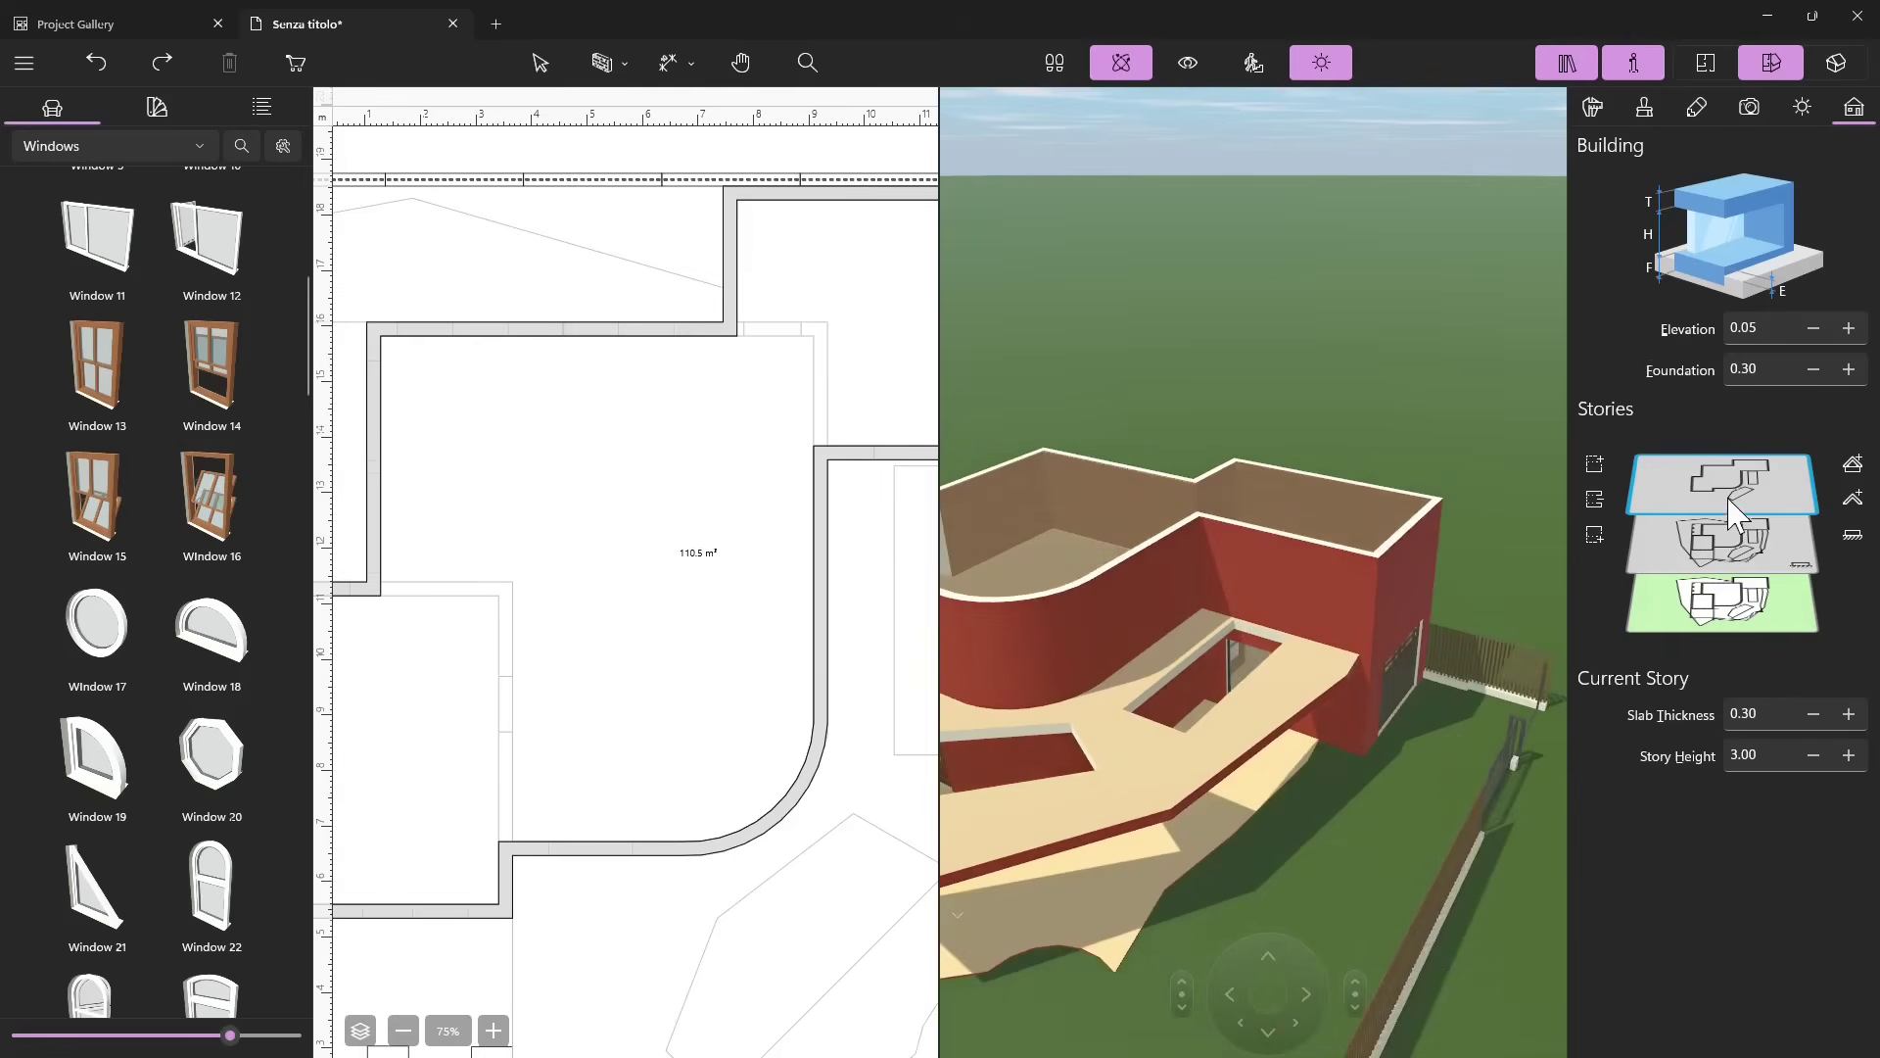
click(1721, 588)
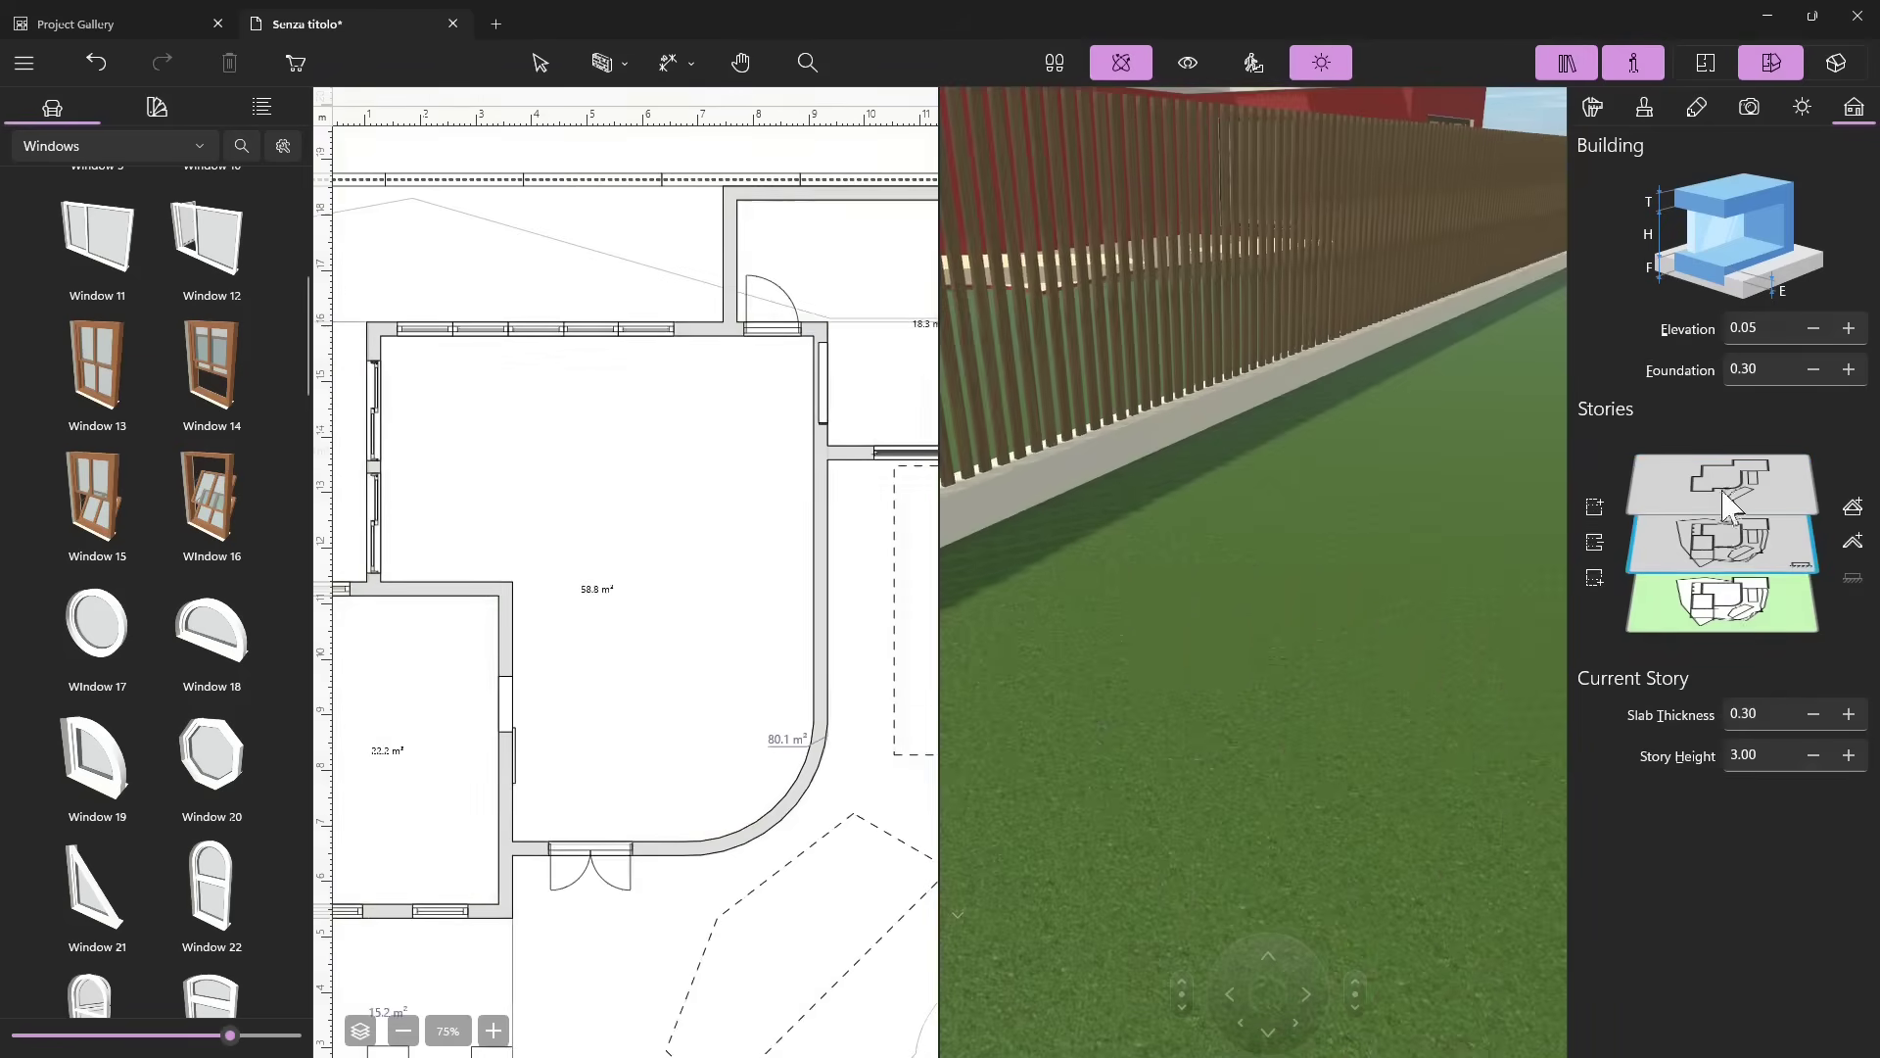
click(1726, 595)
click(1674, 461)
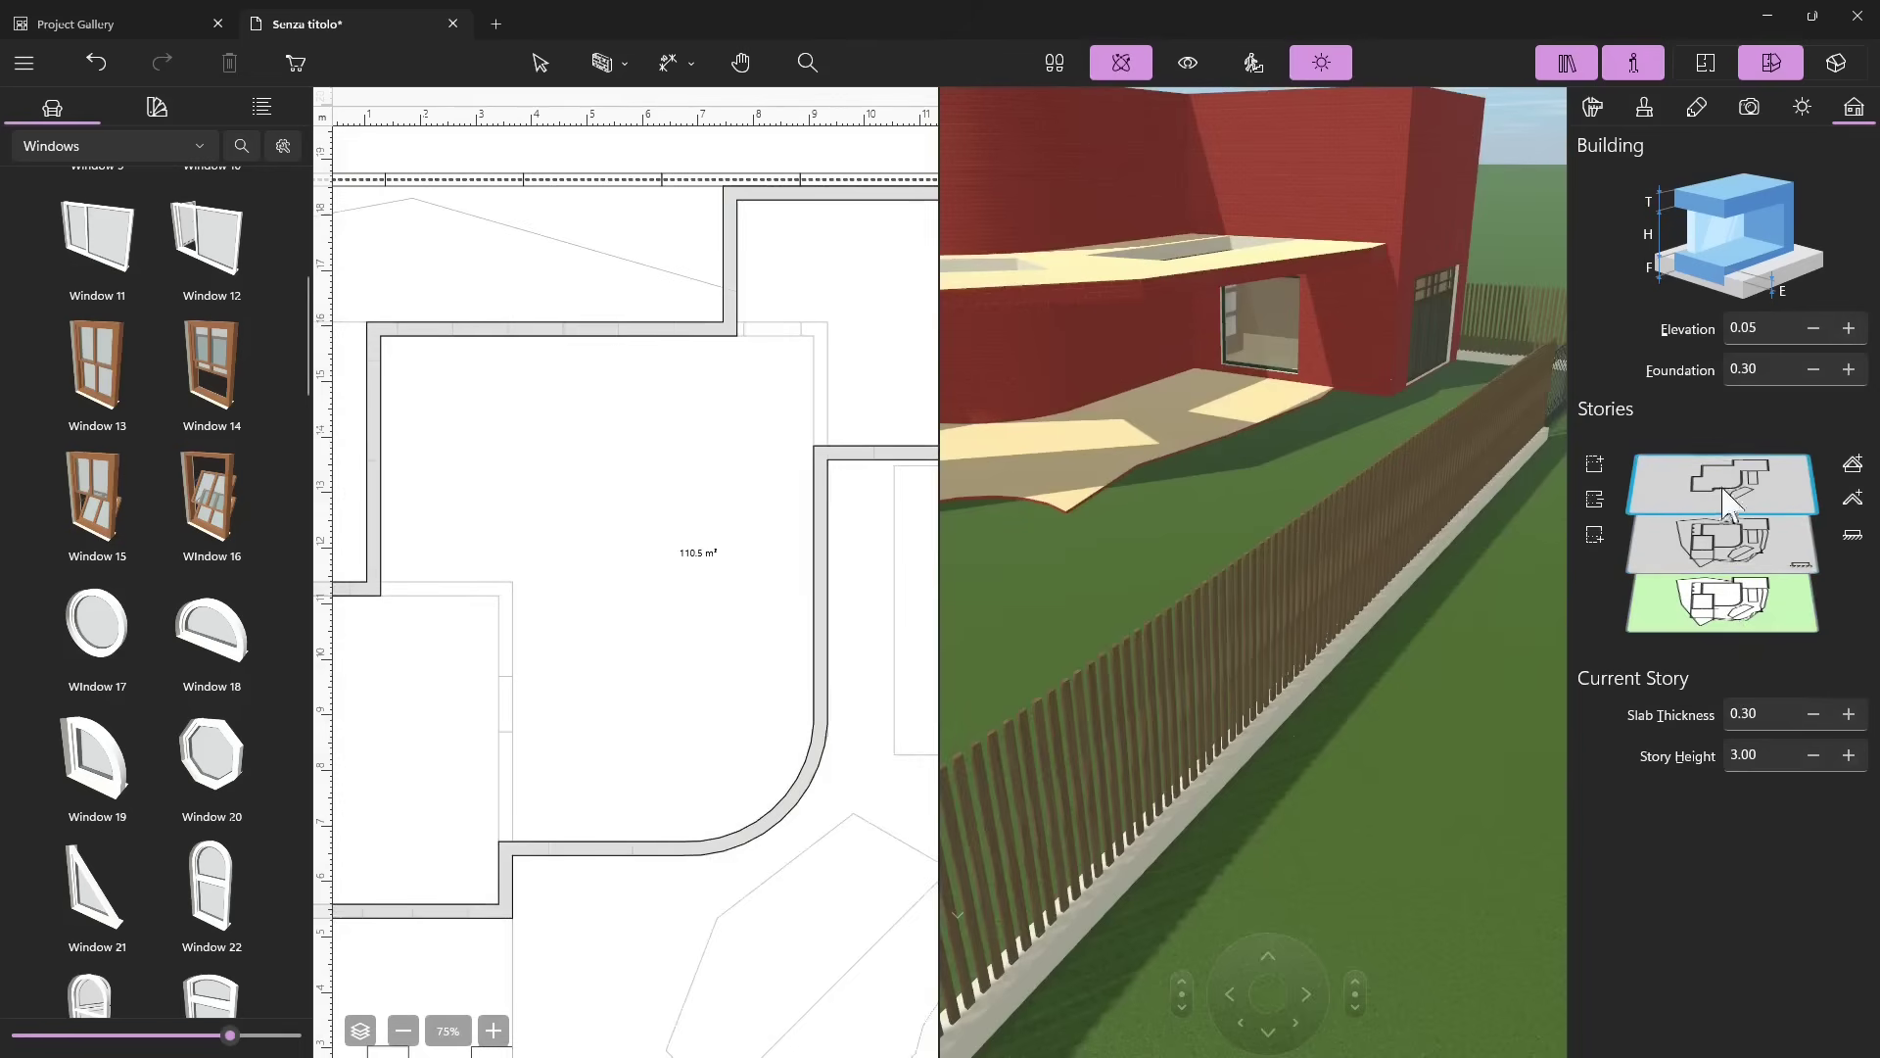
click(1751, 573)
click(1753, 495)
scroll(650, 629, down, 6)
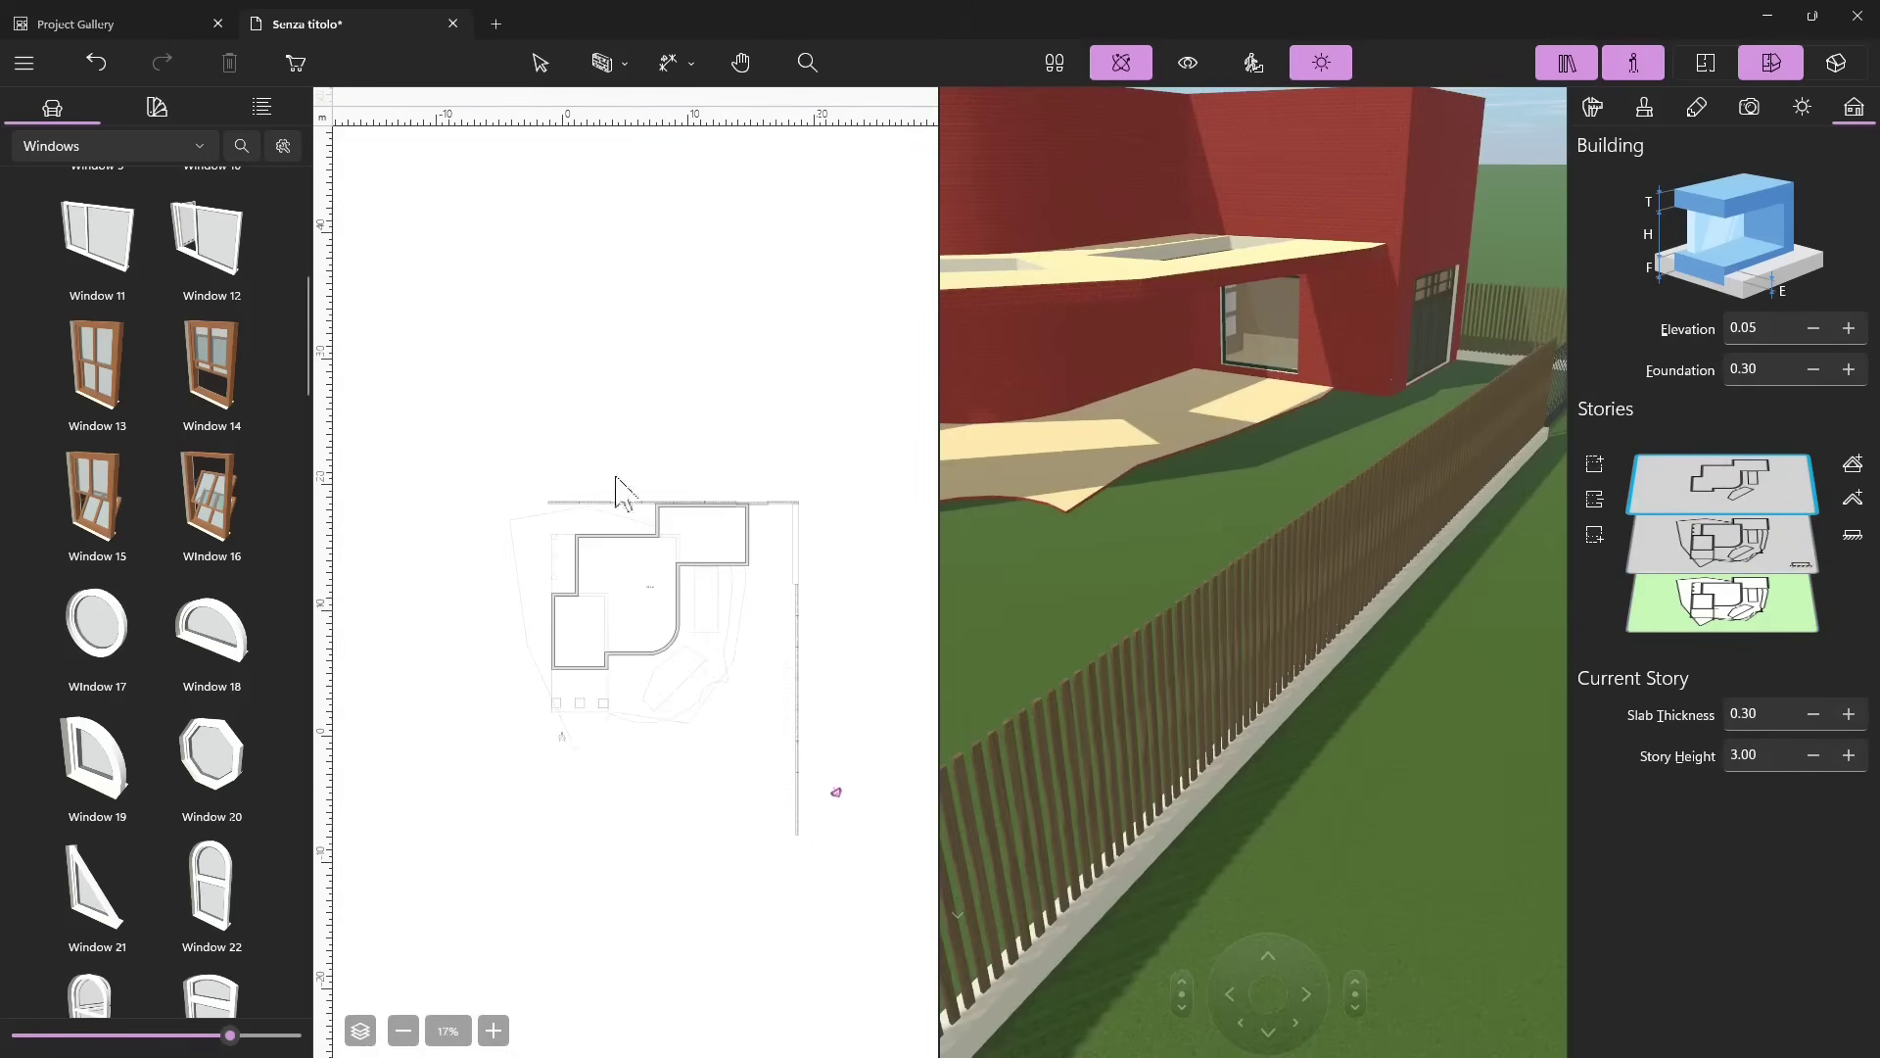
scroll(762, 558, up, 3)
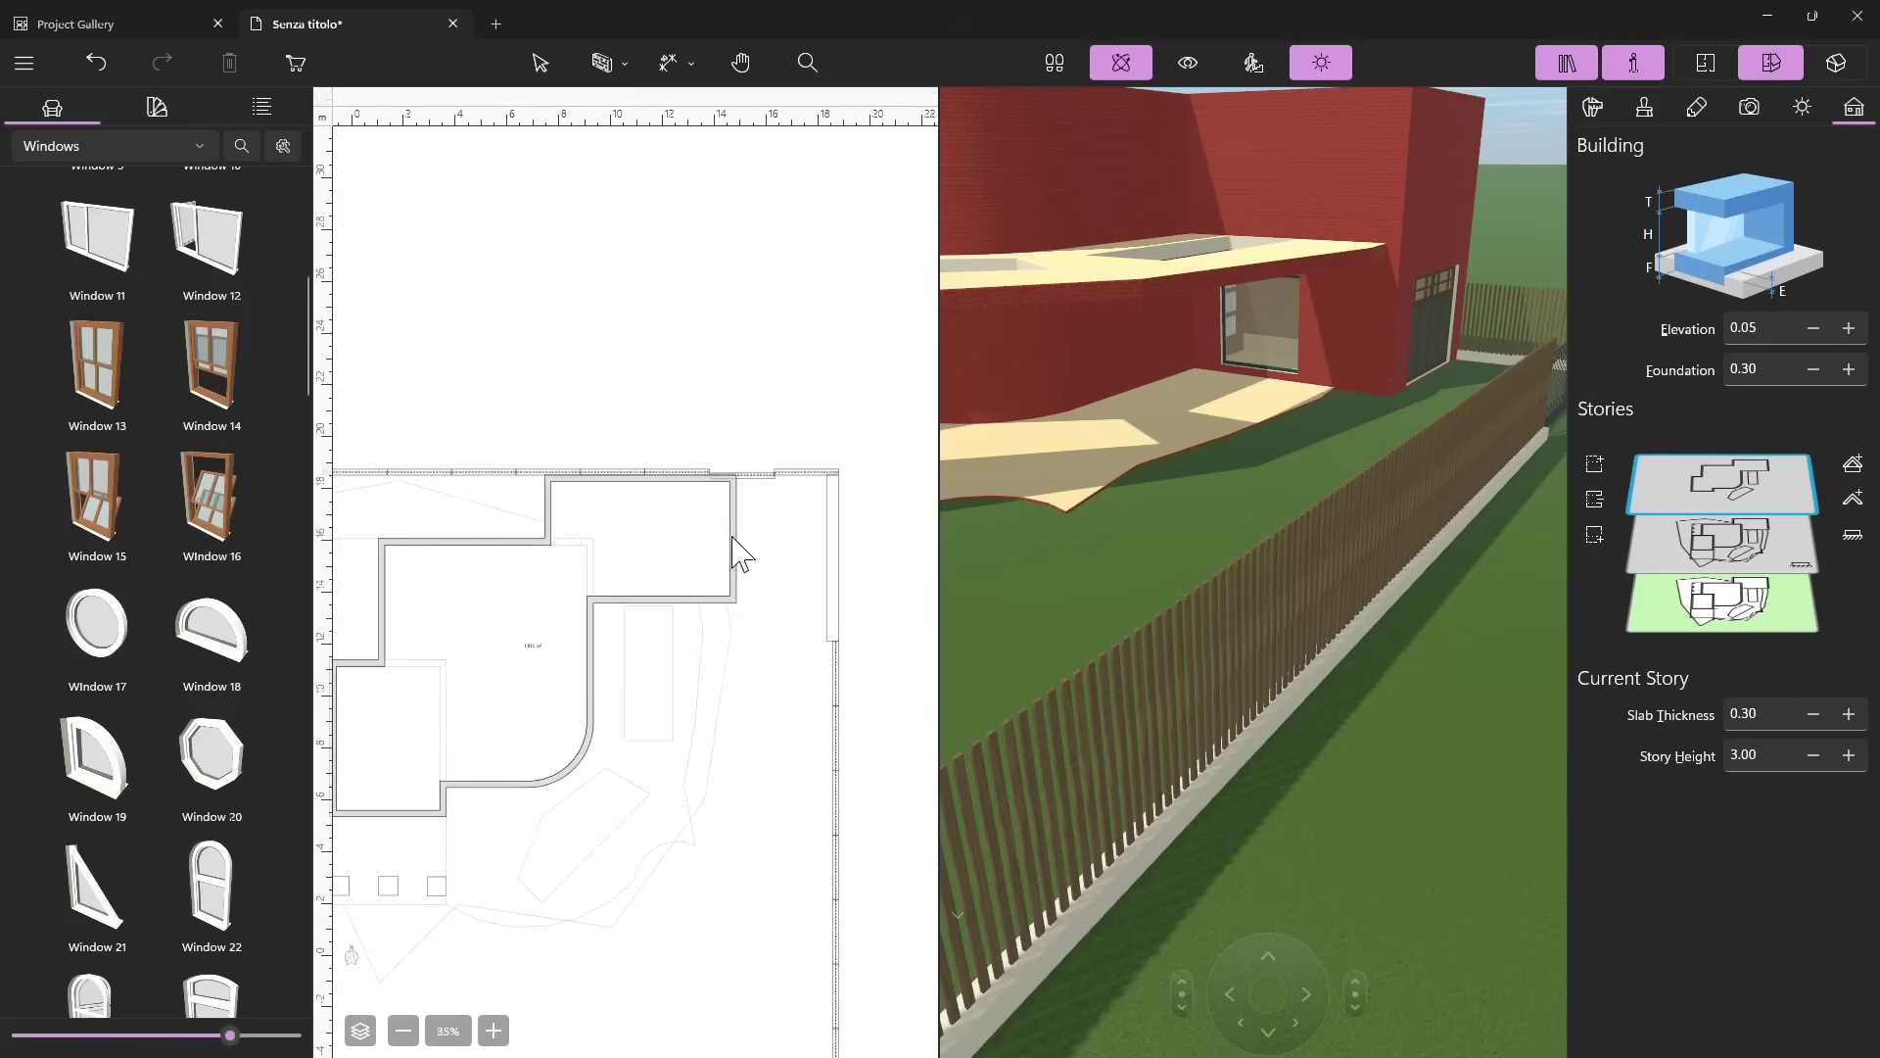
click(733, 538)
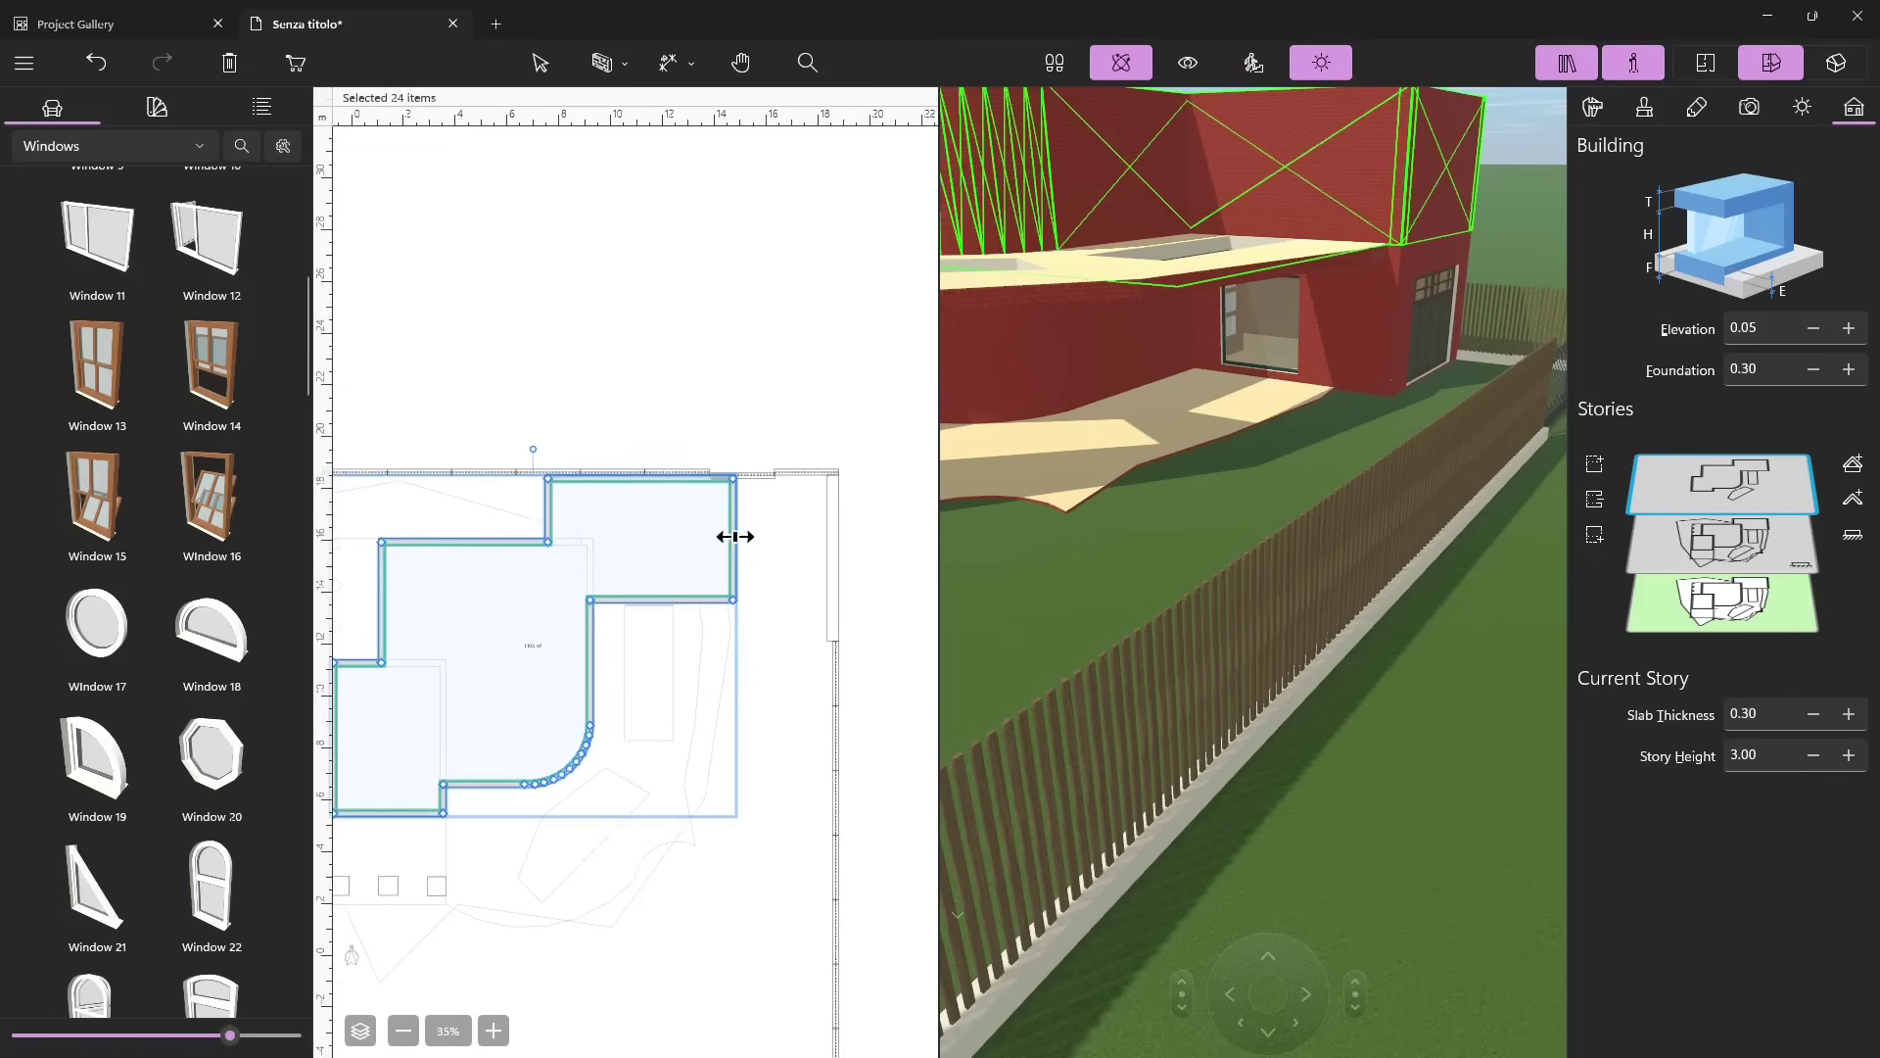
Drag the top story's right wall left in the plan to narrow the room.
scroll(734, 536, up, 3)
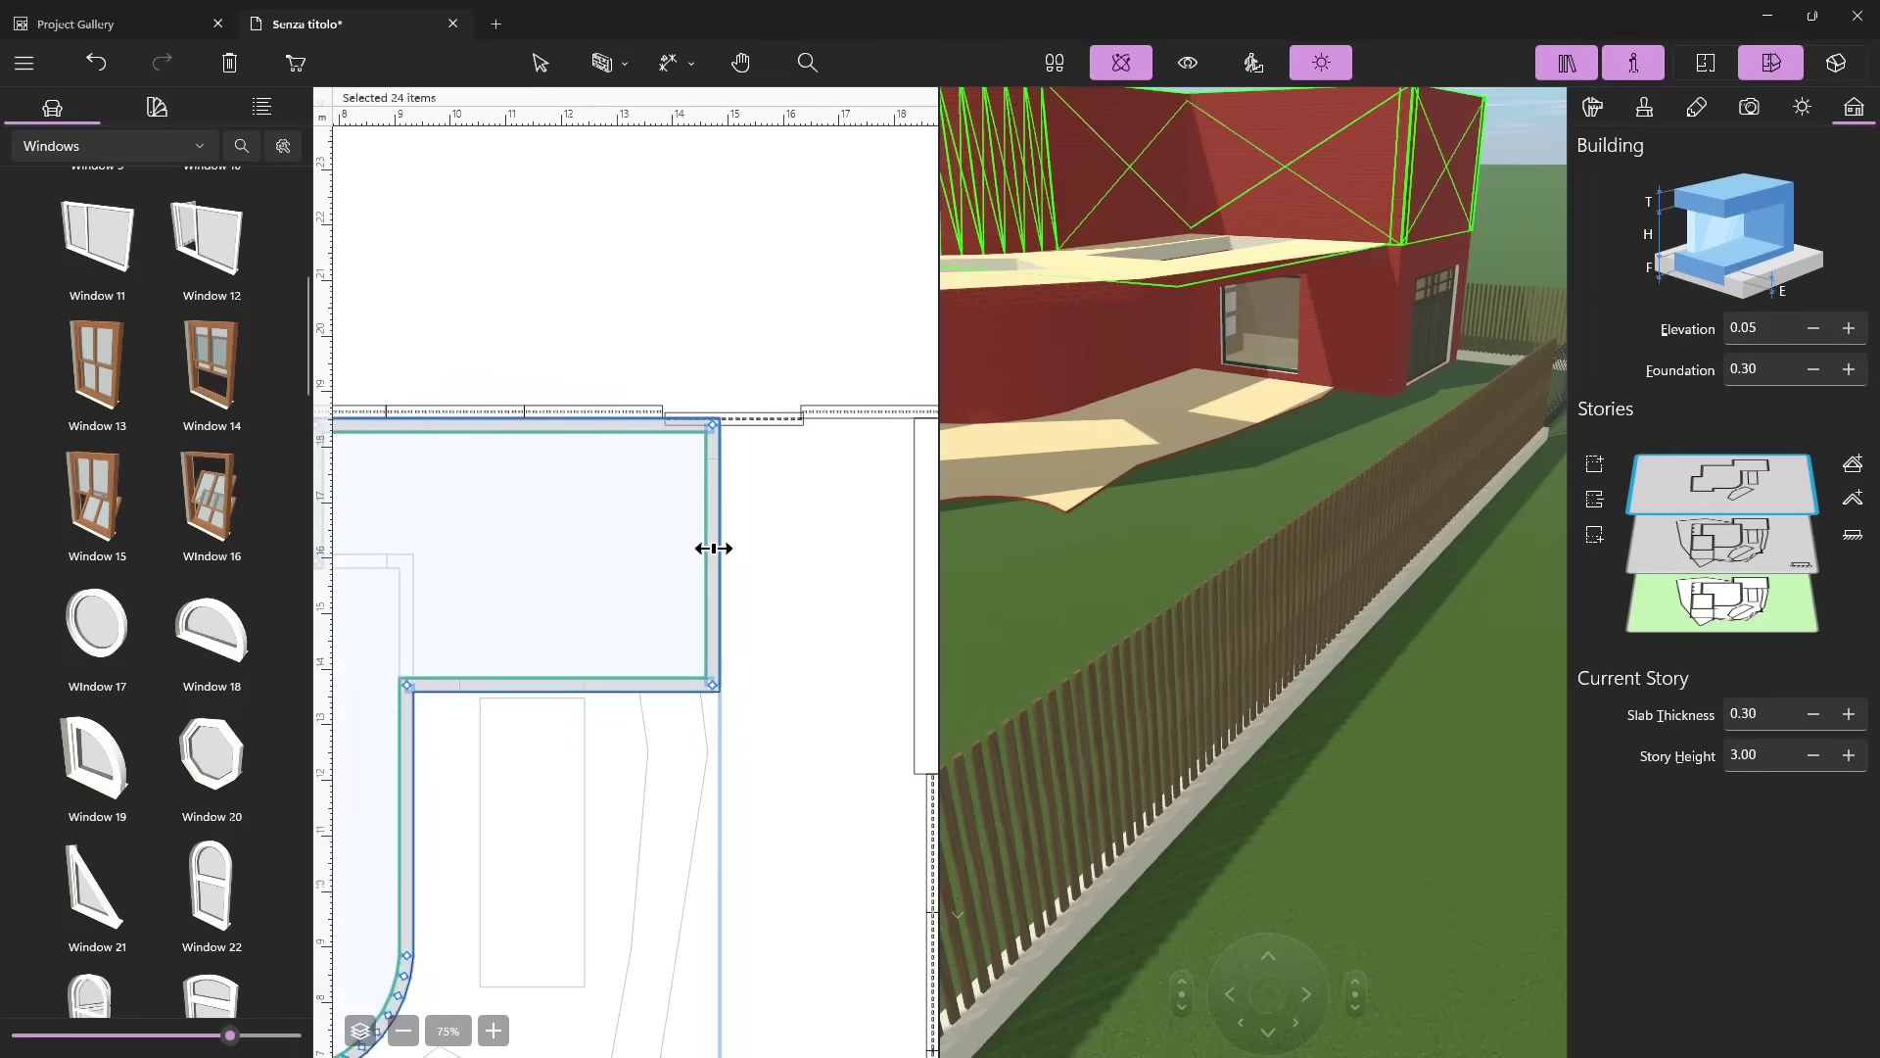
click(714, 548)
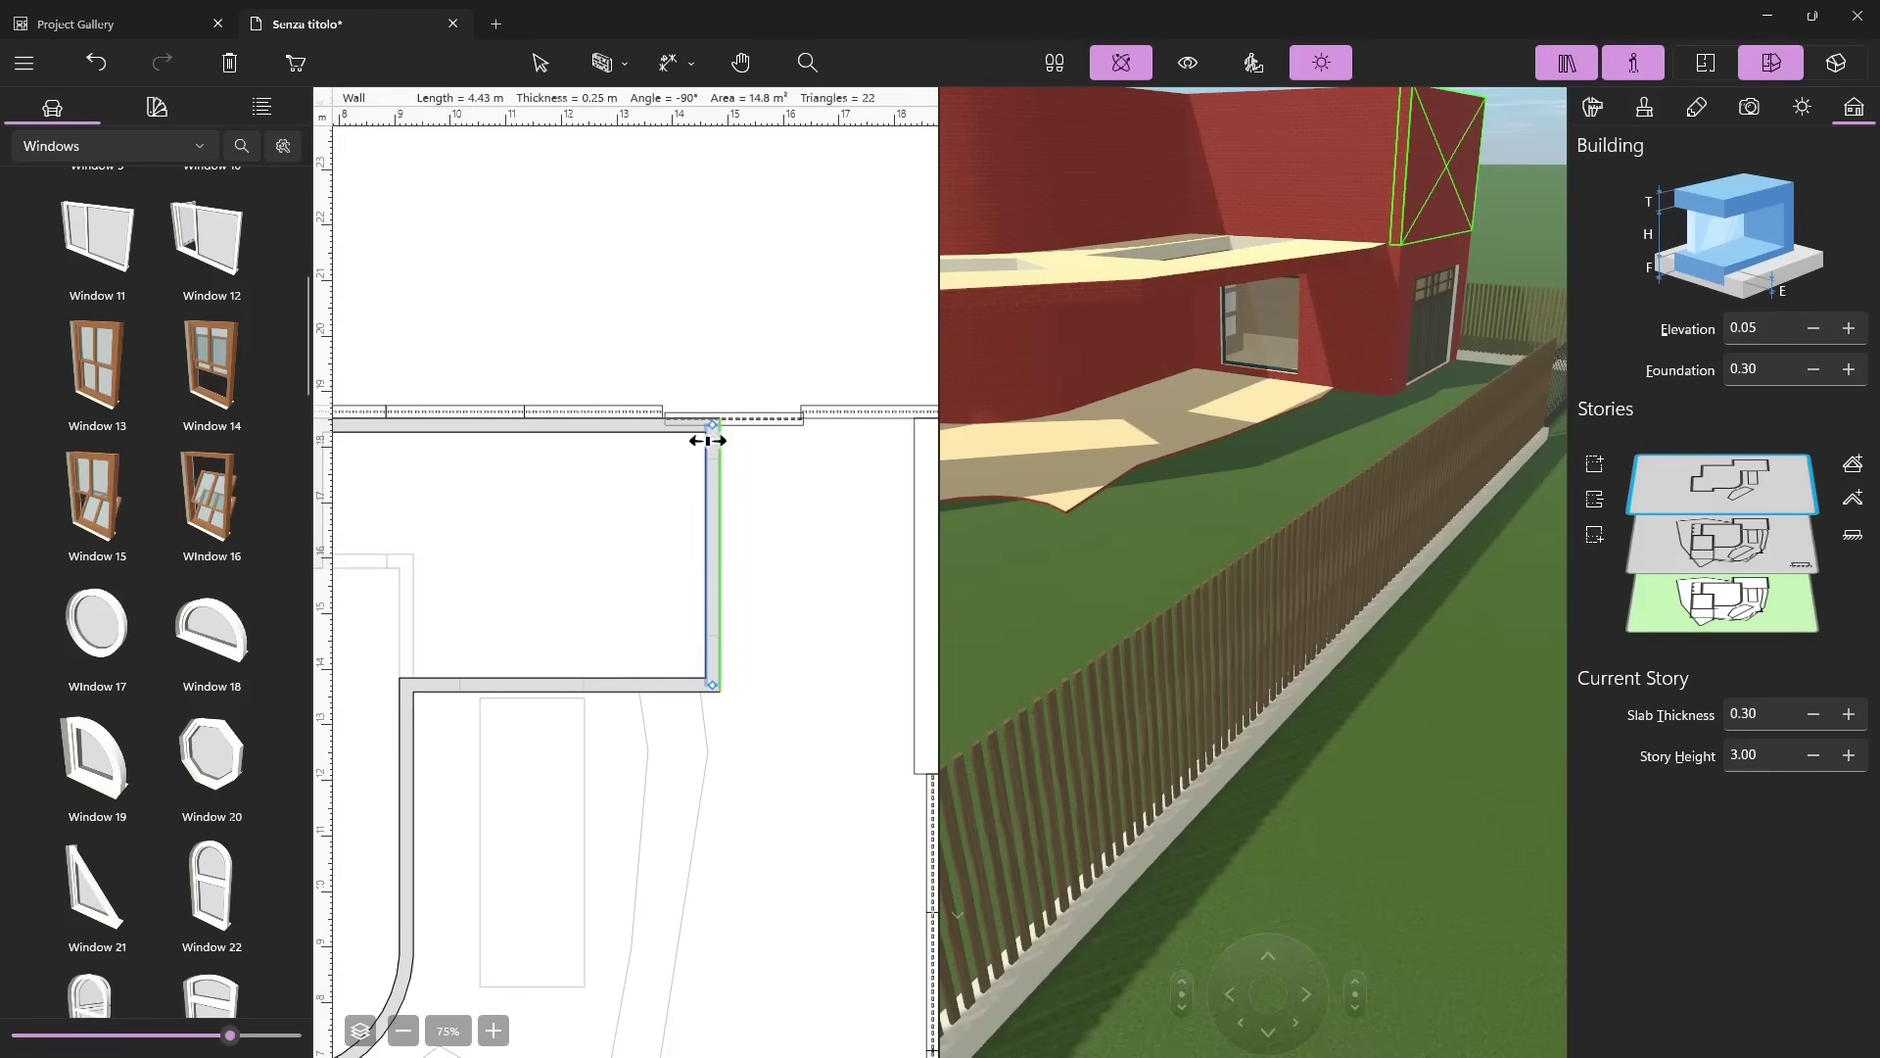
drag(709, 582, 468, 602)
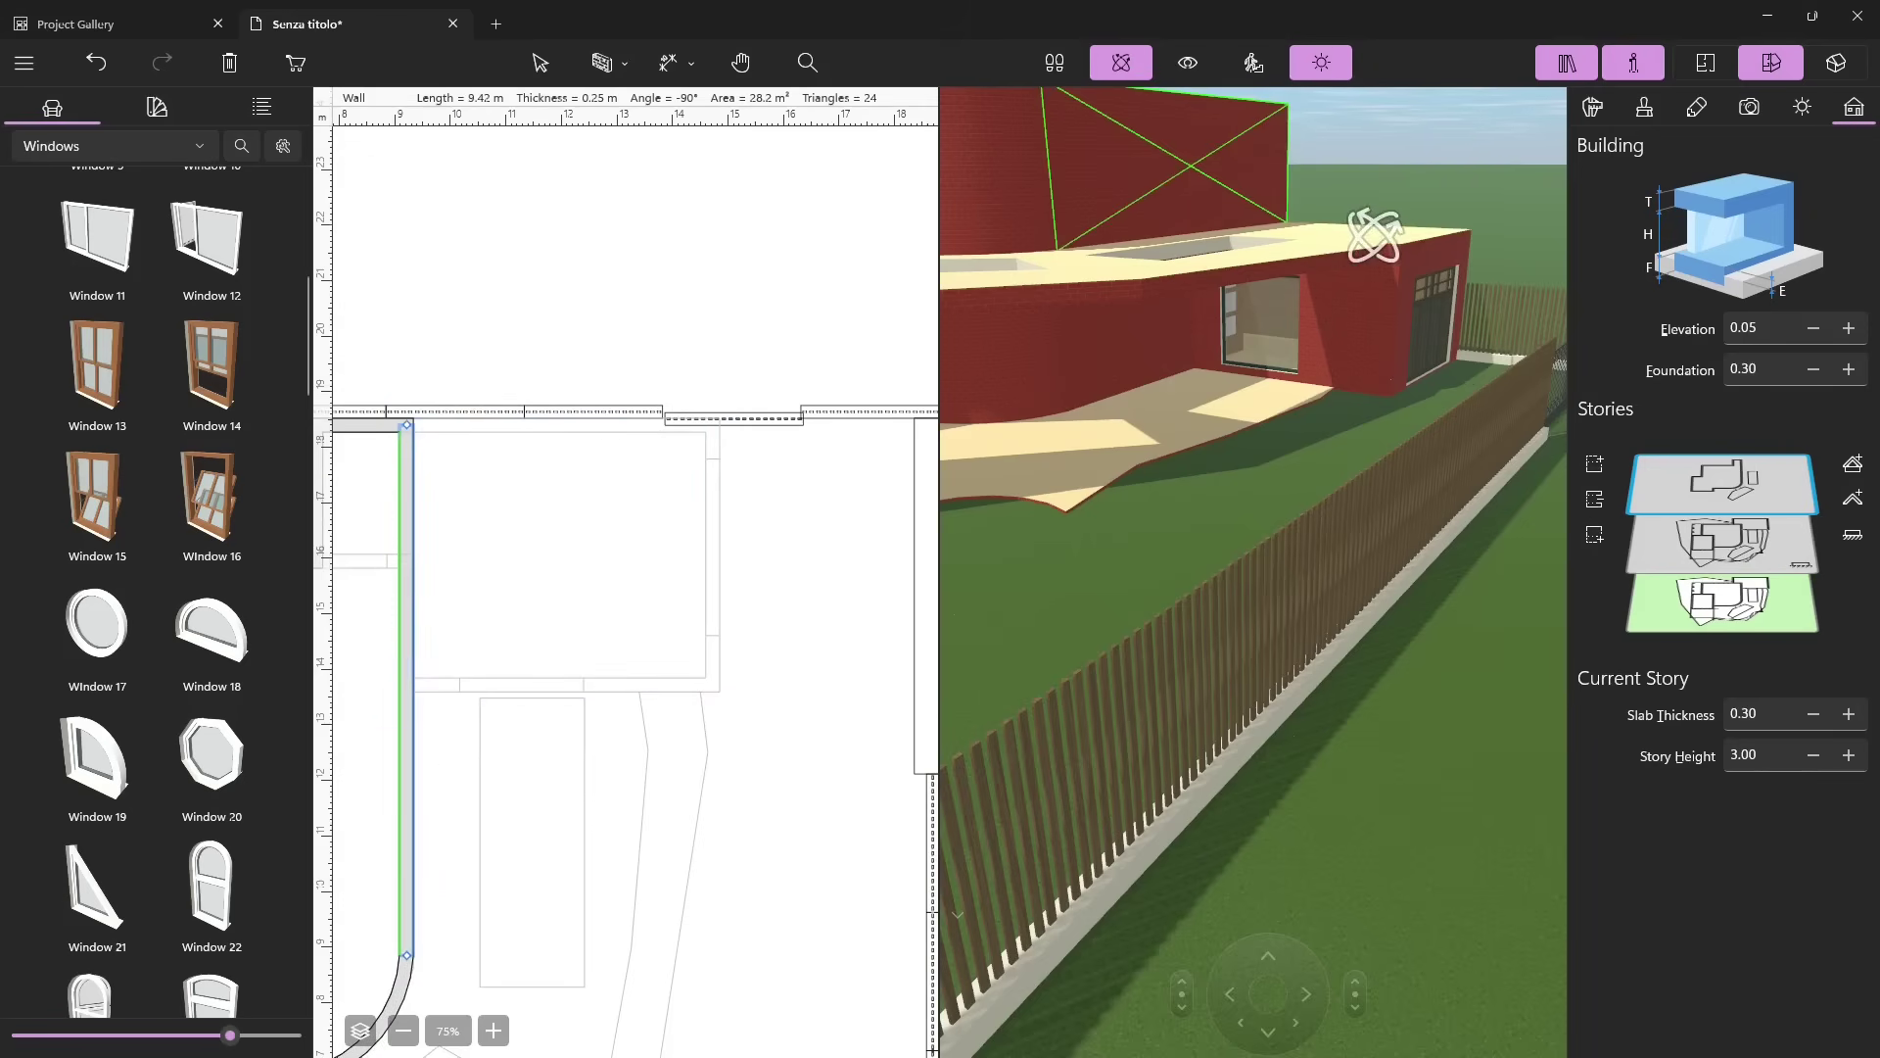
scroll(1260, 328, up, 3)
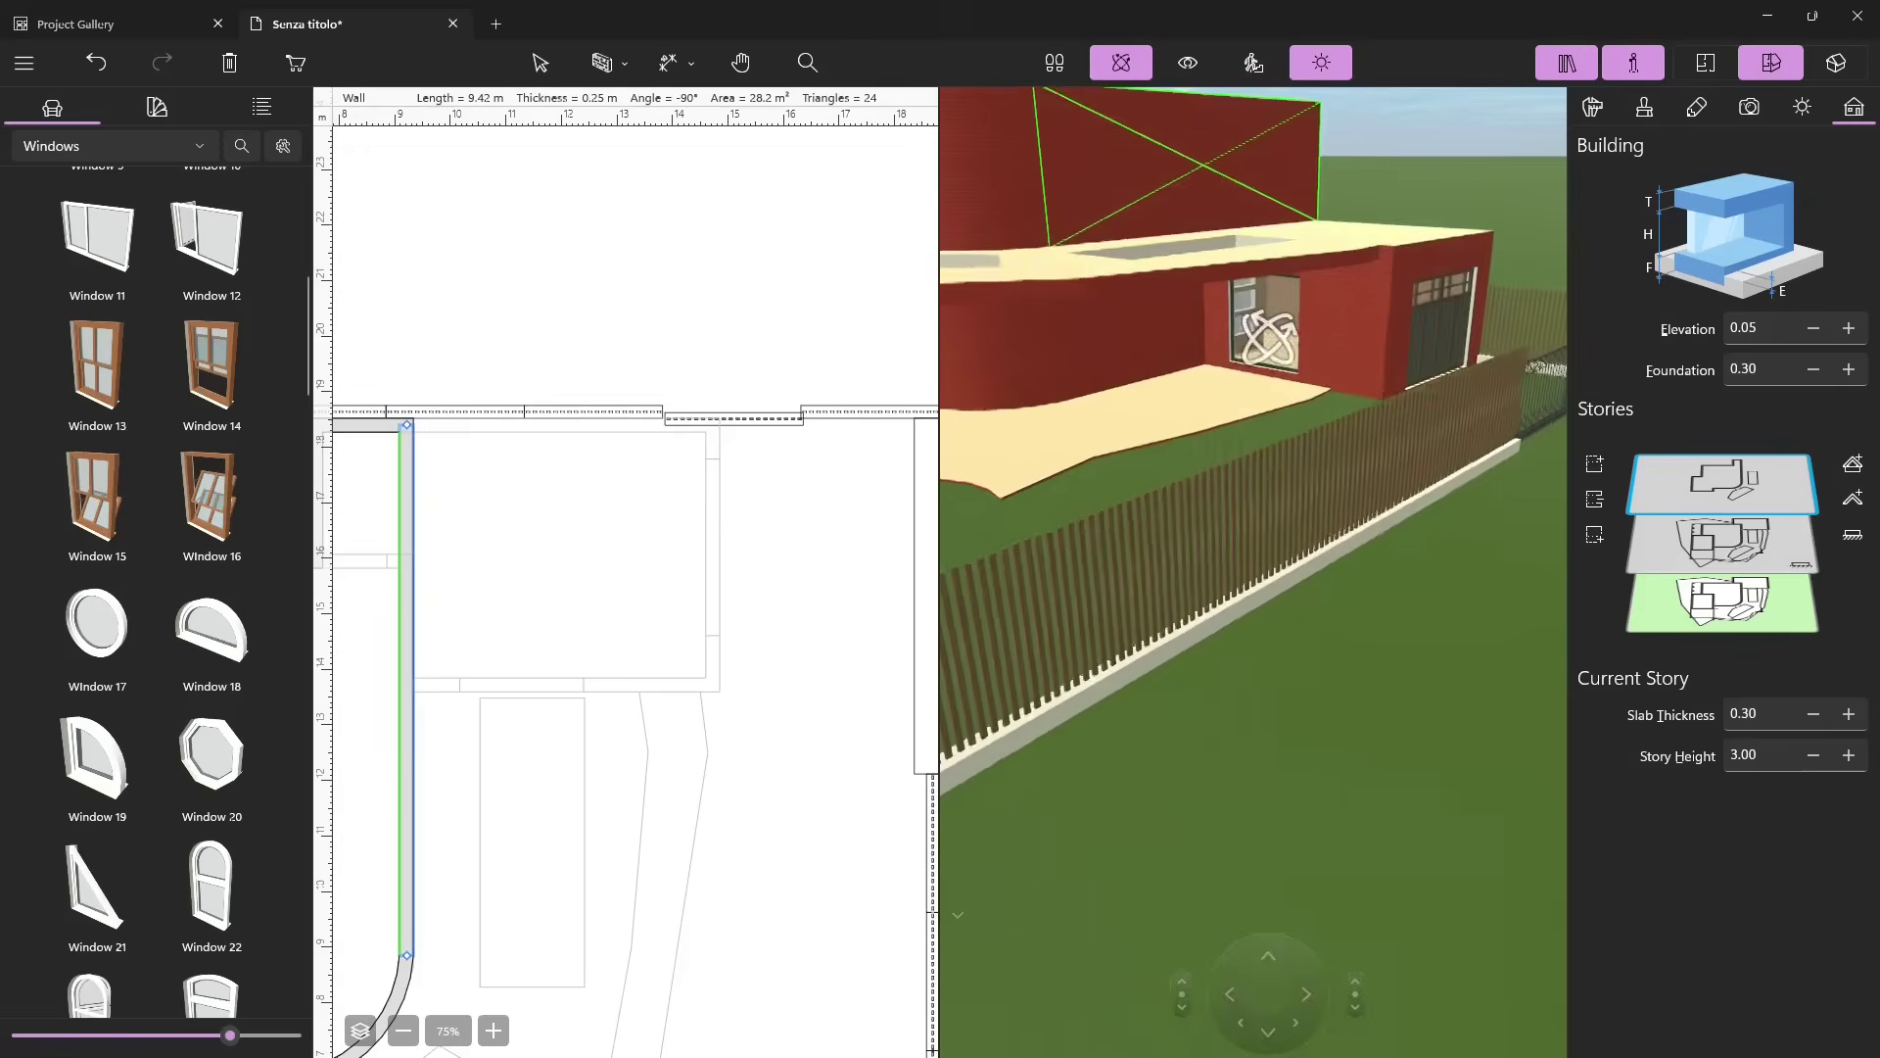
scroll(1294, 329, up, 5)
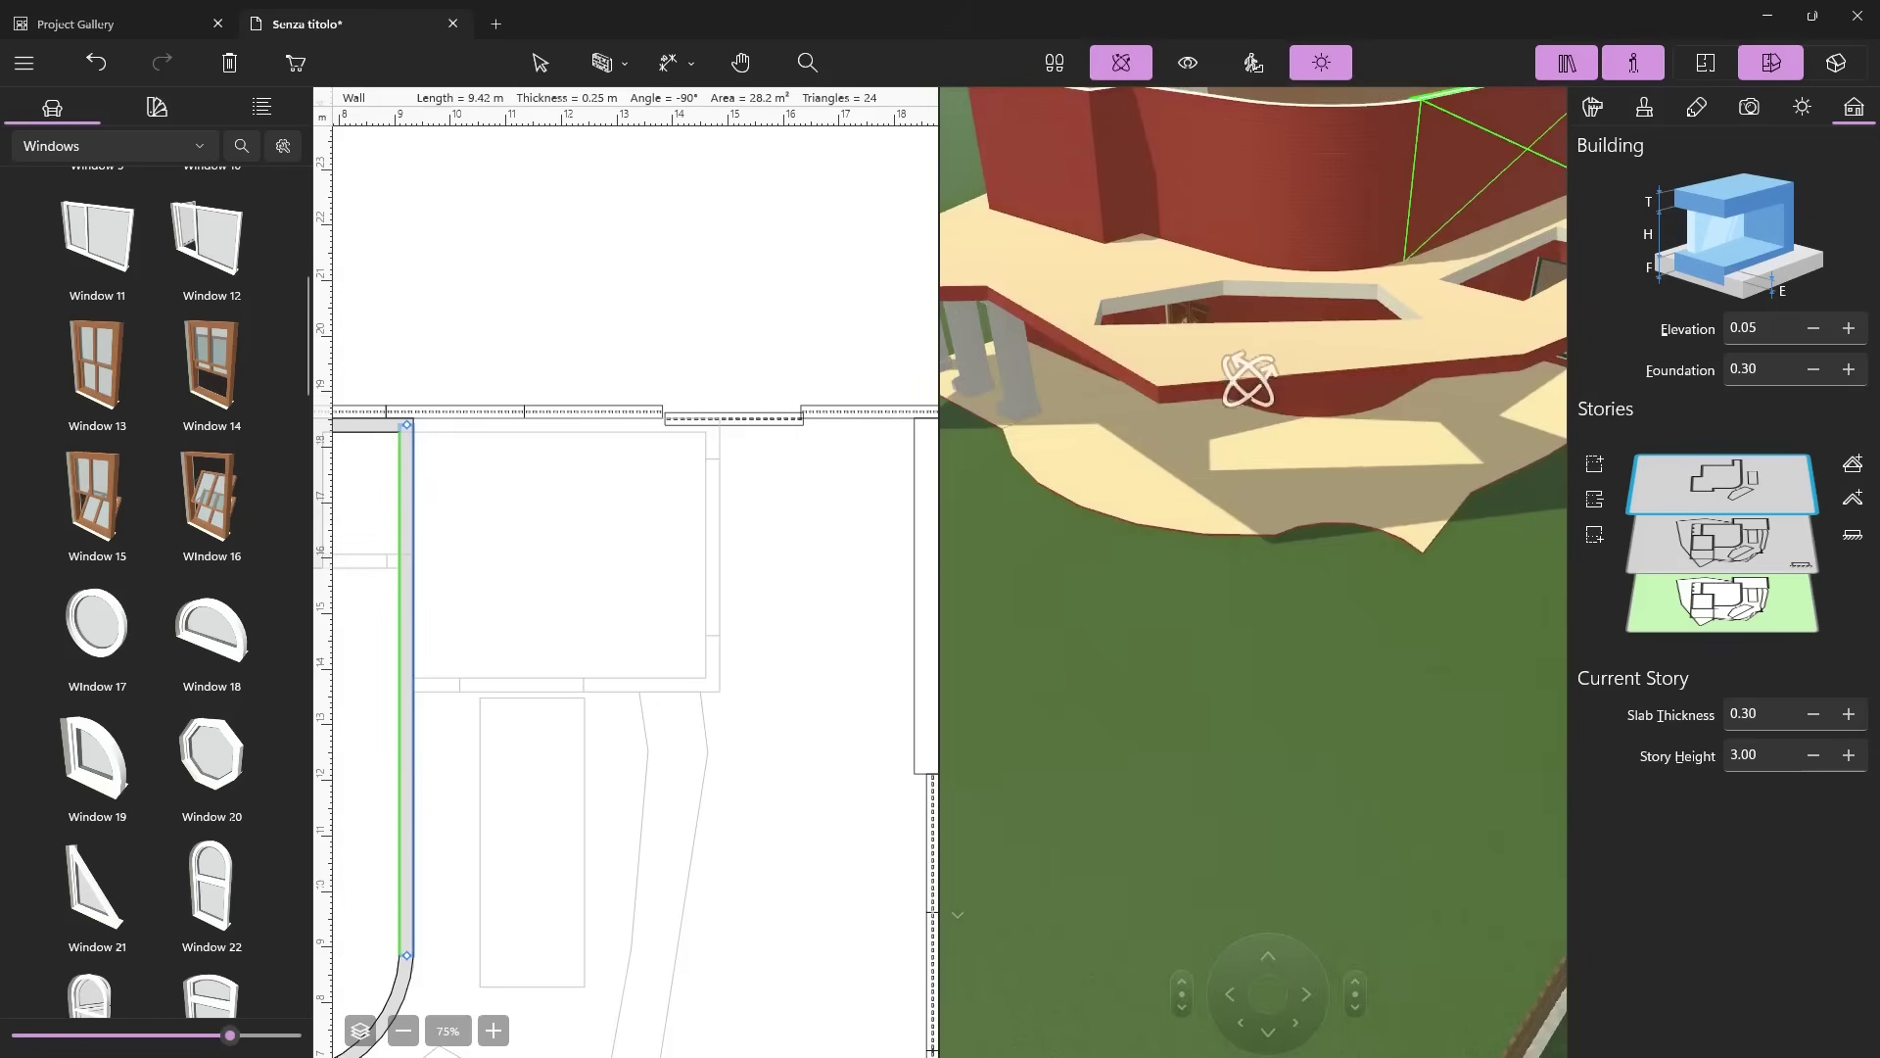
drag(1352, 315, 965, 313)
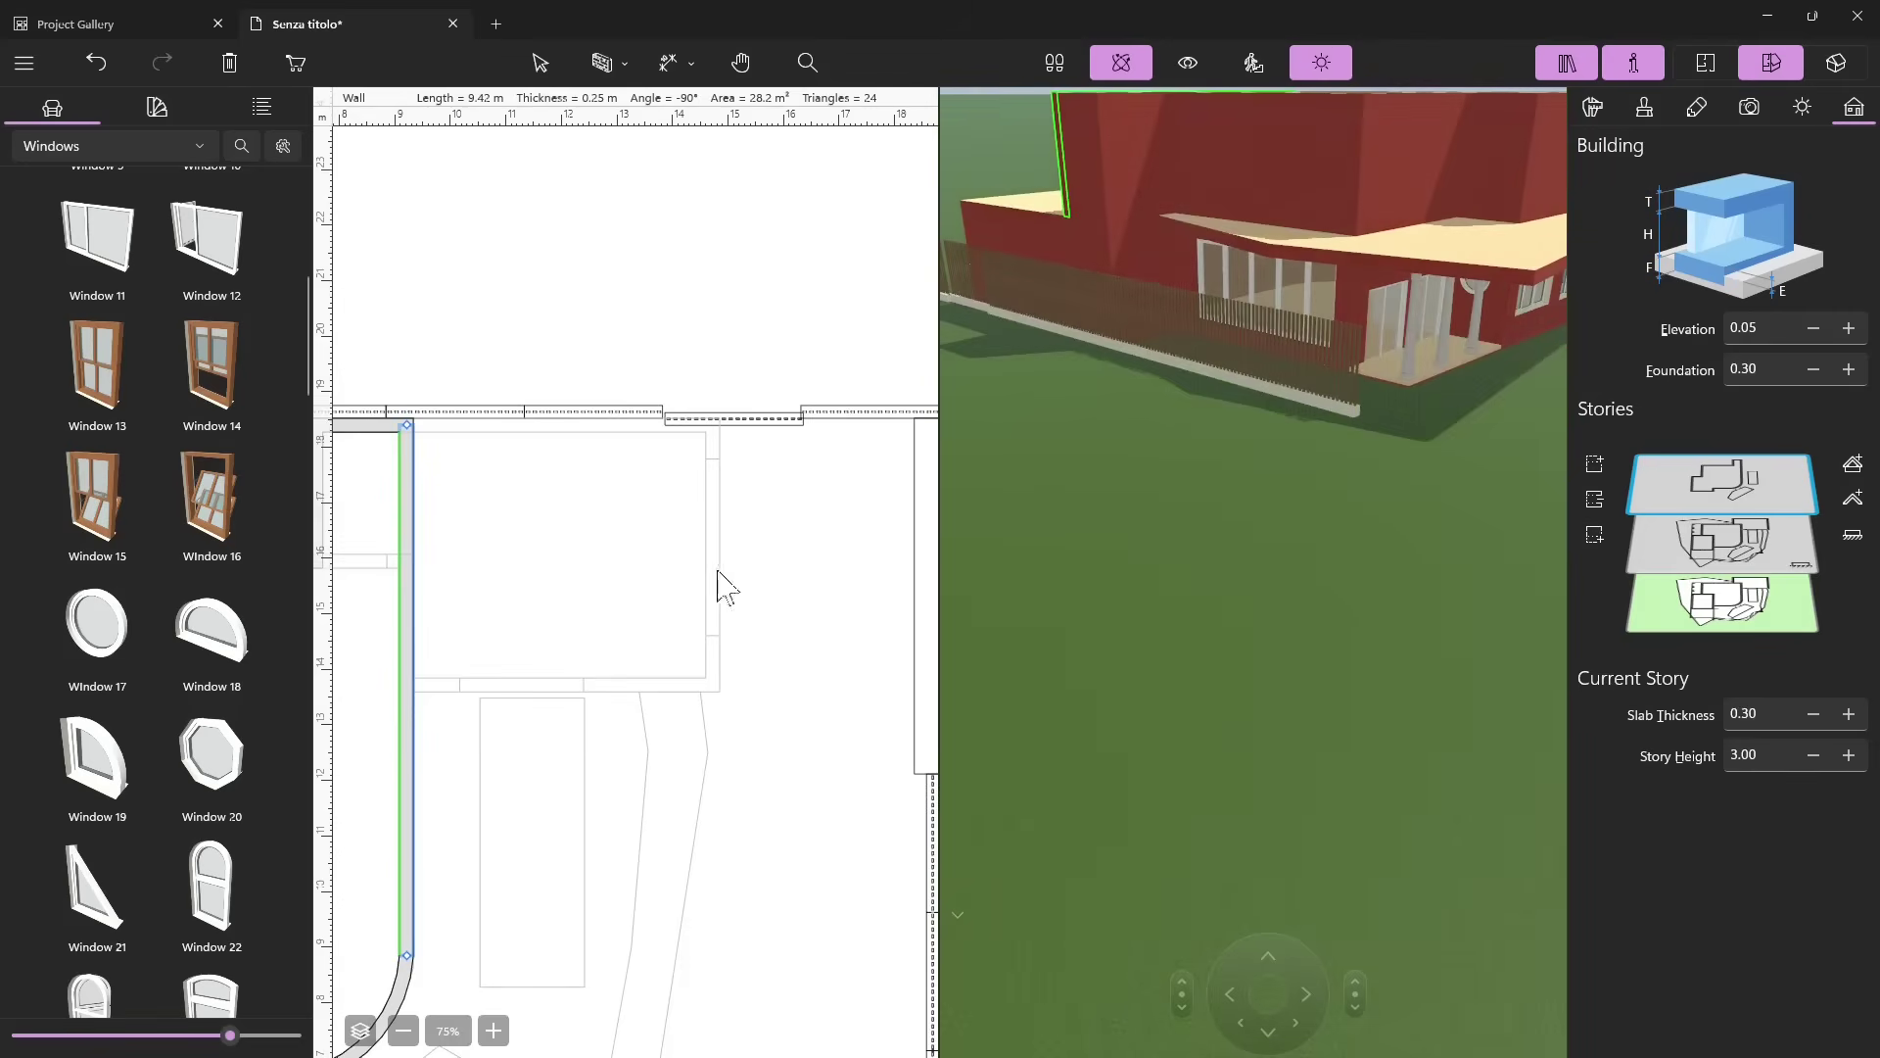
Move the short 2.45 m wall and left walls outward, enlarging the top room to 114.4 m².
scroll(725, 587, down, 3)
scroll(587, 579, up, 3)
click(671, 573)
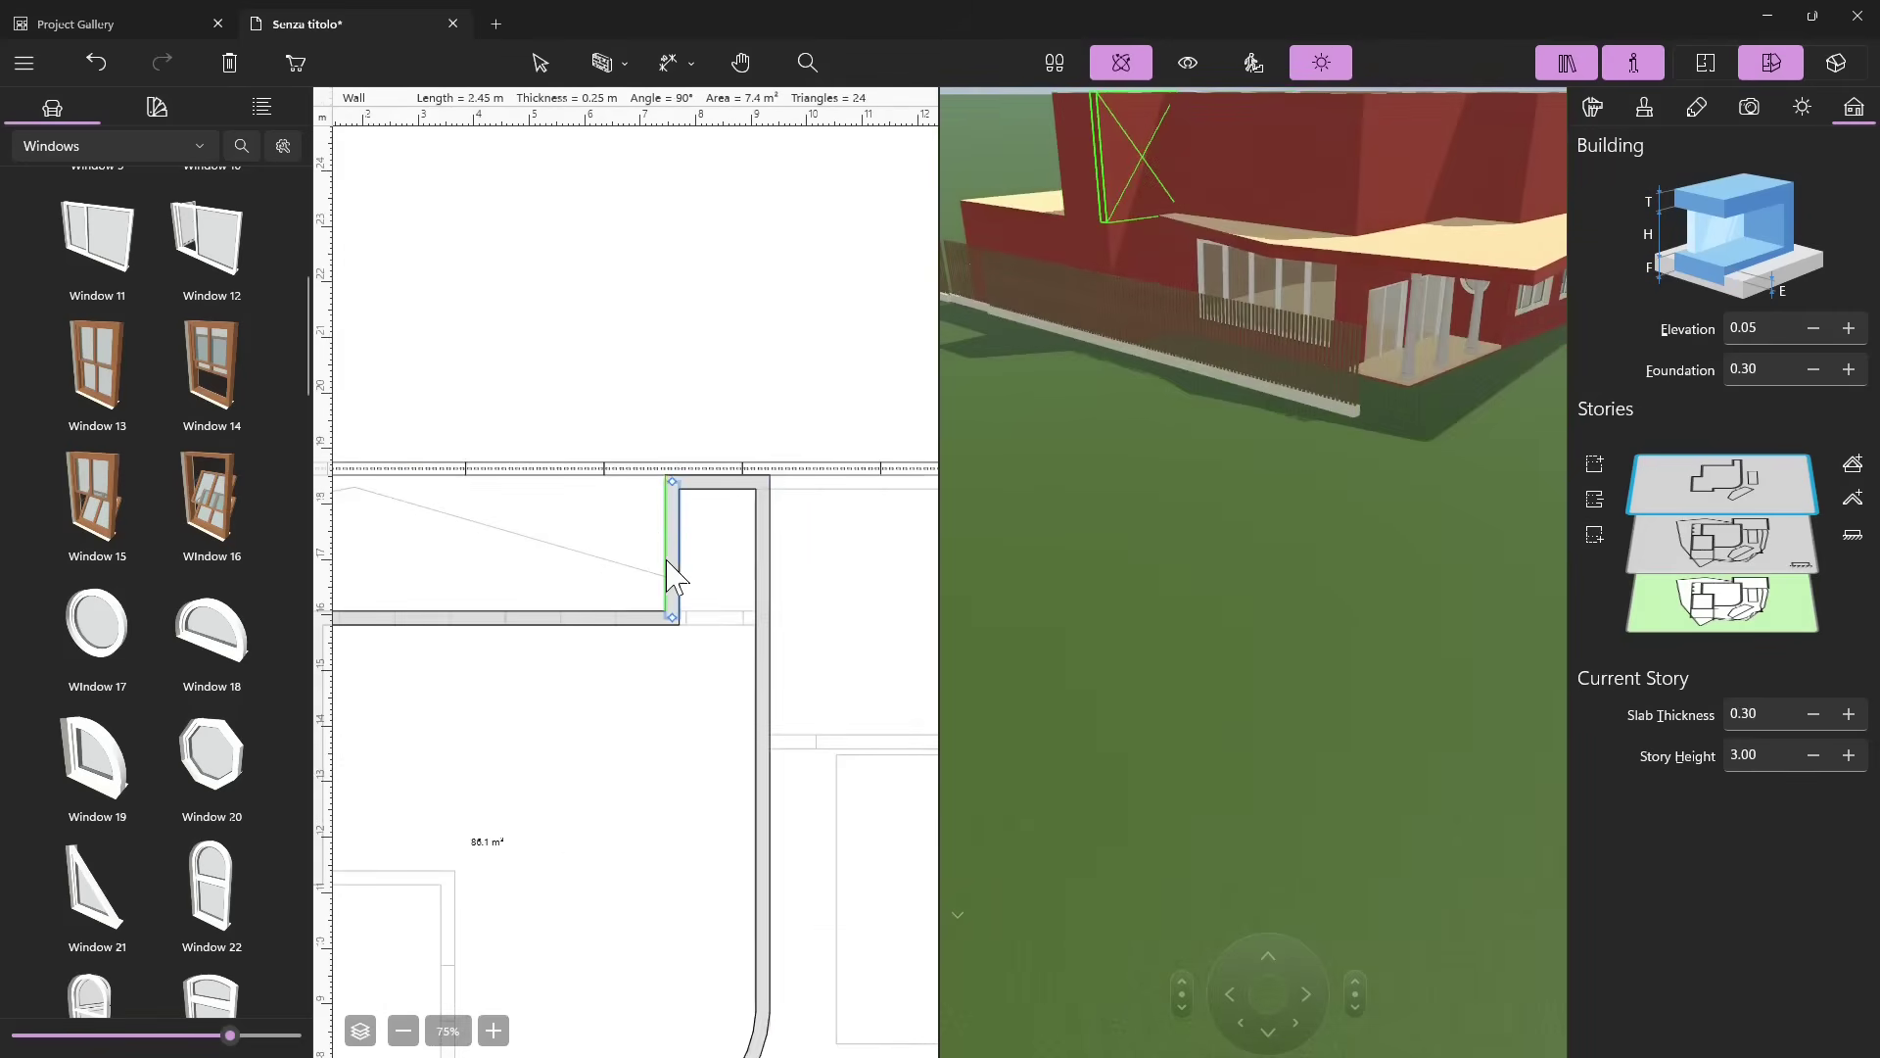
drag(662, 523, 369, 554)
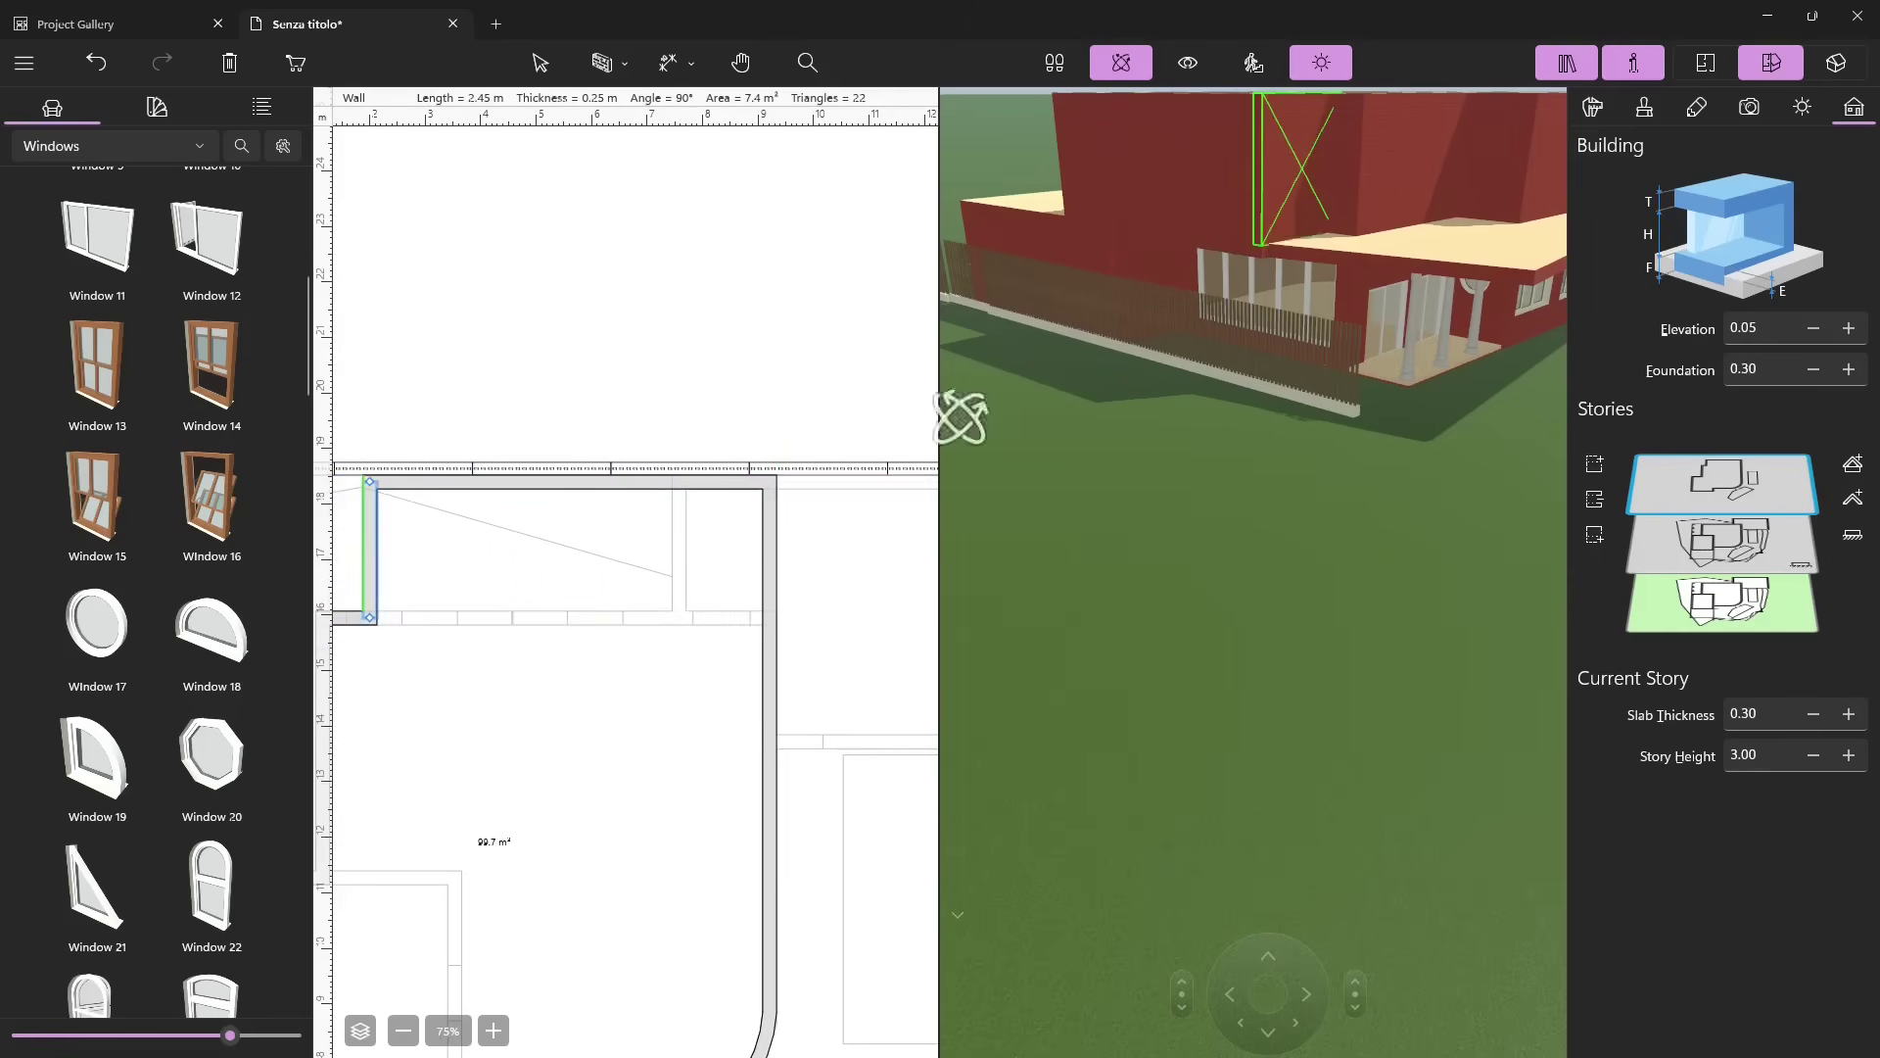
drag(1258, 210, 1195, 578)
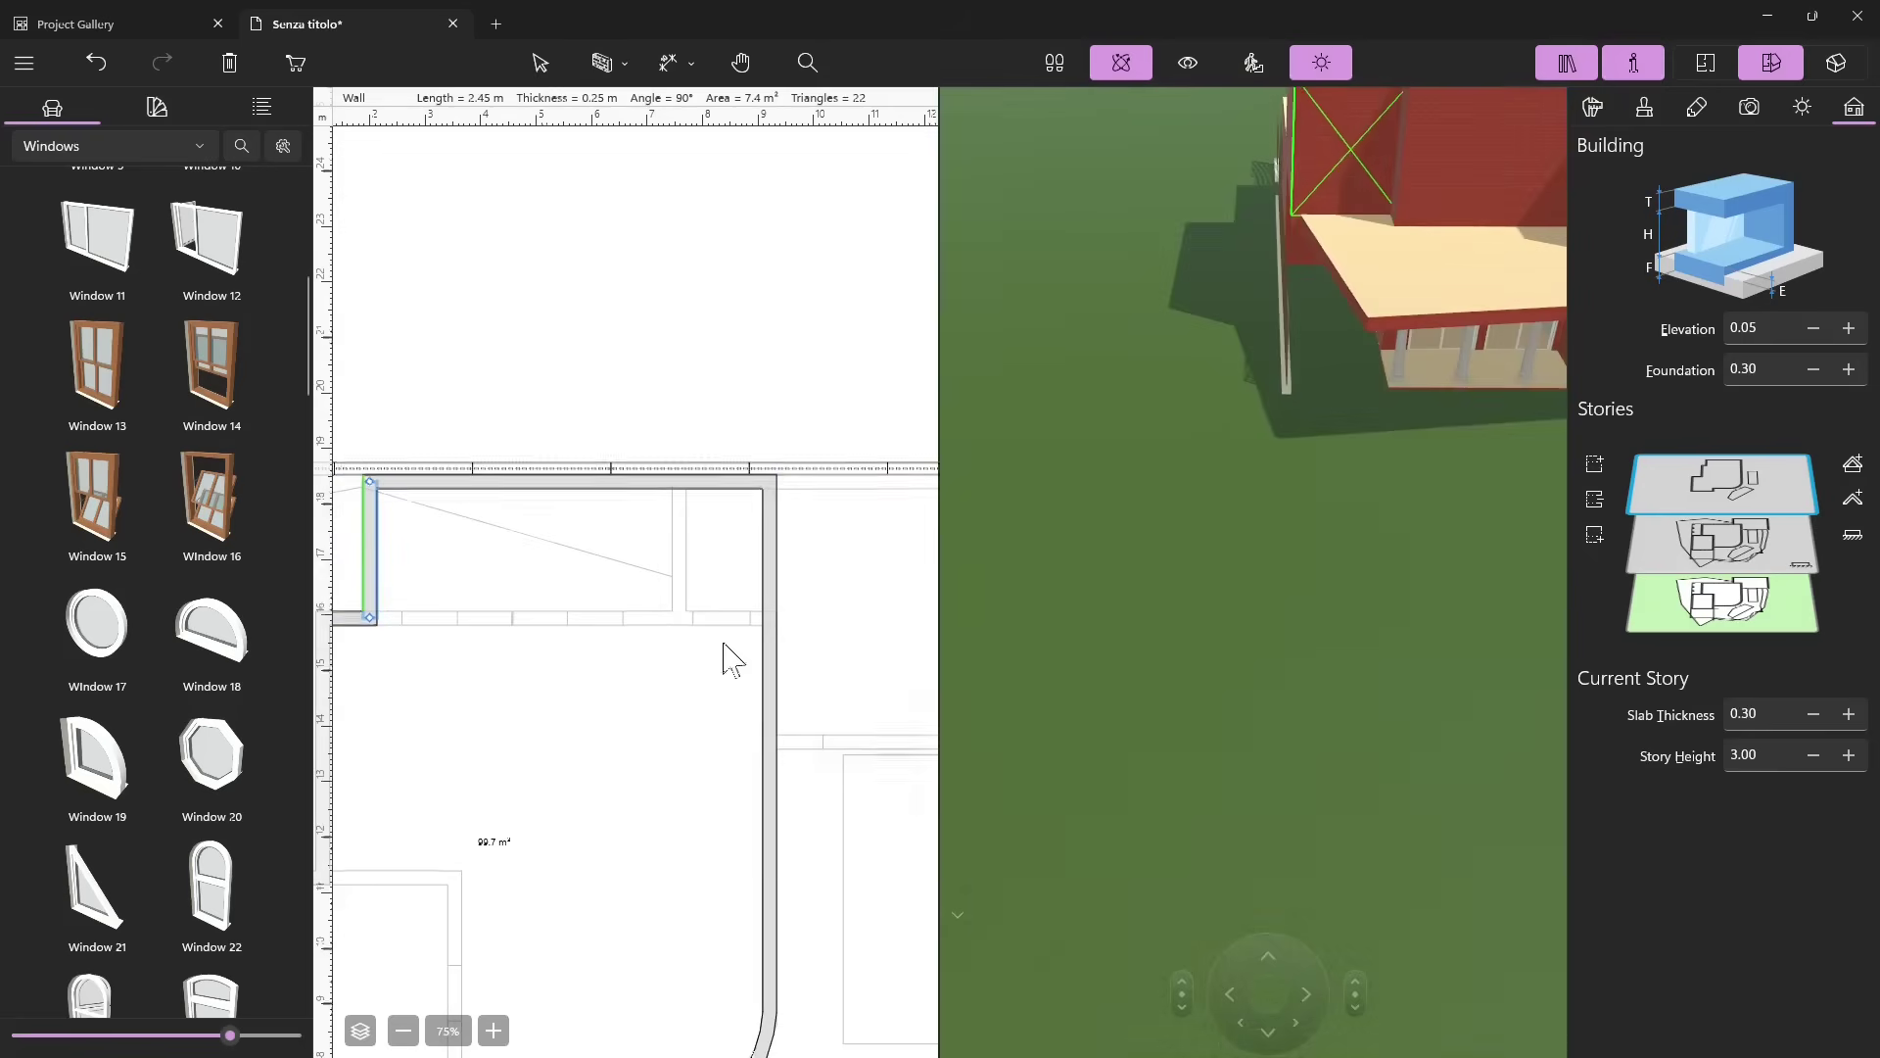
scroll(725, 659, down, 3)
scroll(584, 648, up, 3)
mouse_move(676, 572)
mouse_down()
mouse_move(556, 582)
mouse_move(644, 590)
mouse_up()
click(637, 572)
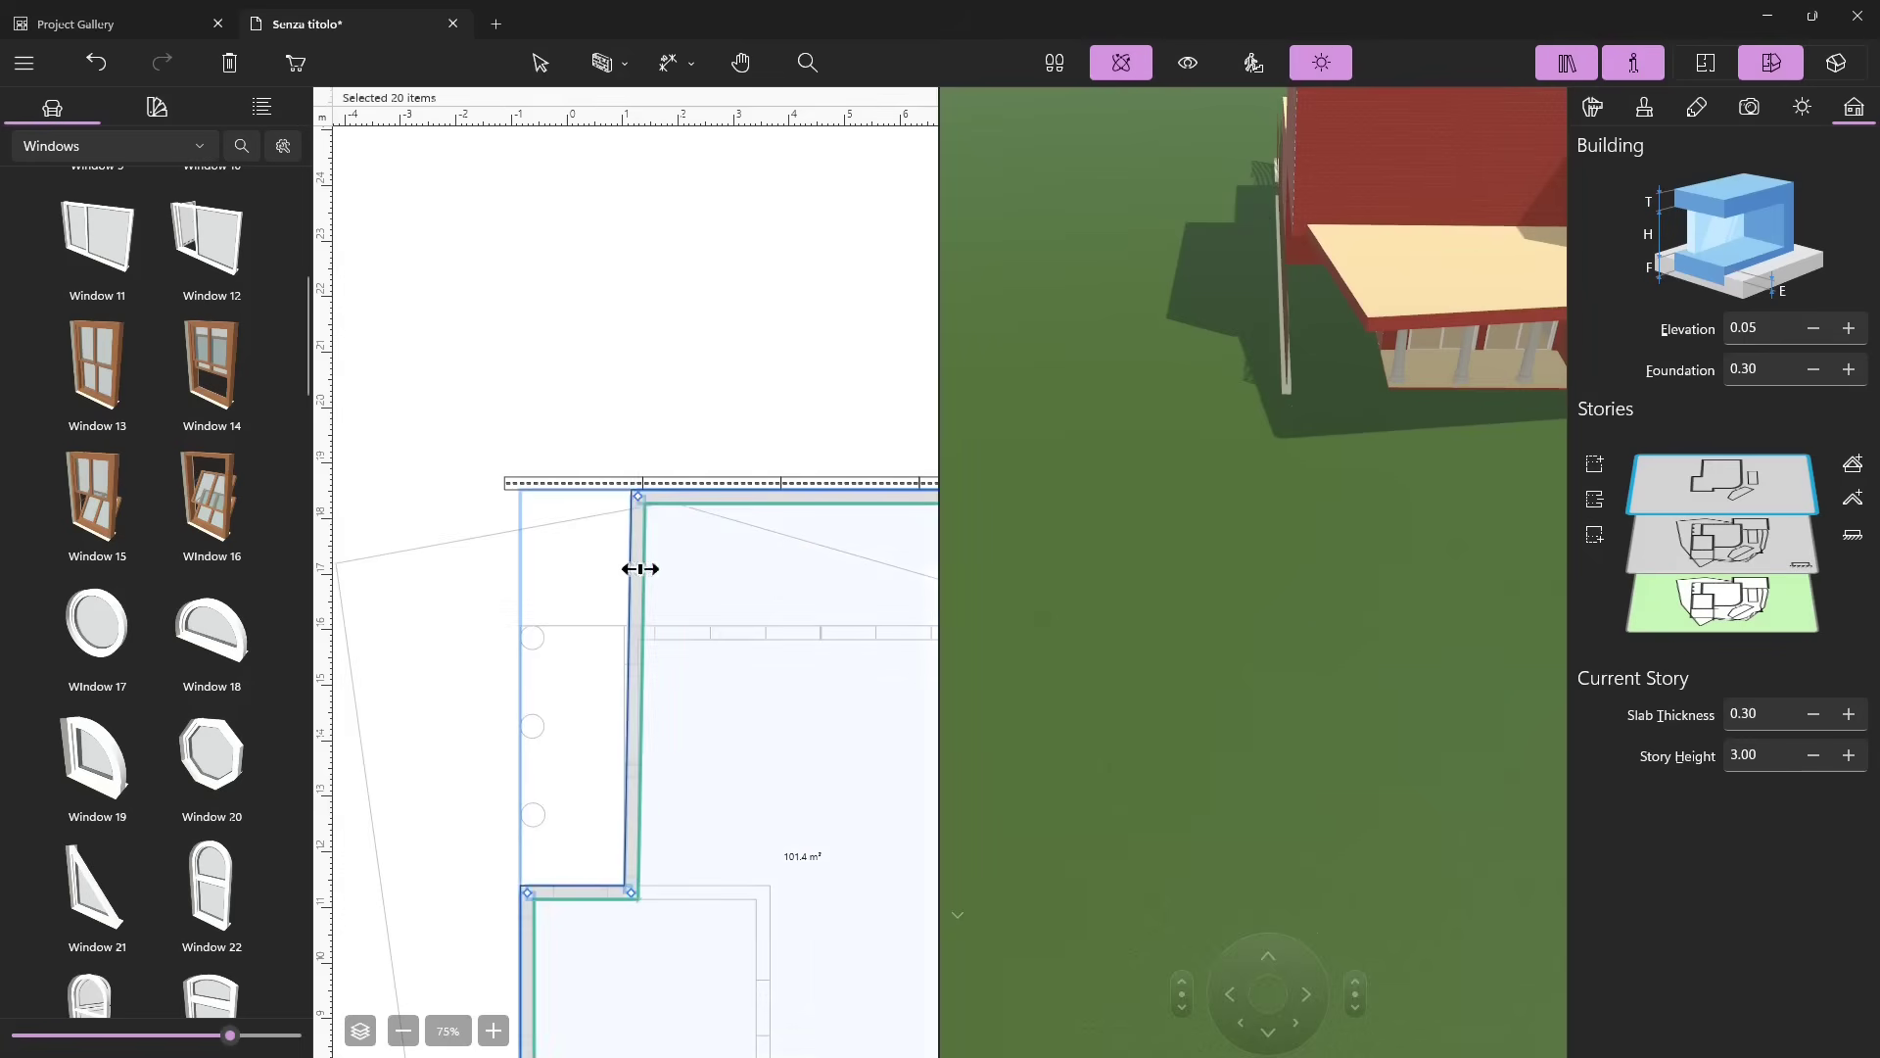
drag(638, 491, 534, 494)
drag(1324, 397, 1010, 641)
Drag the top story's back wall upward in the plan to lengthen the room.
click(540, 62)
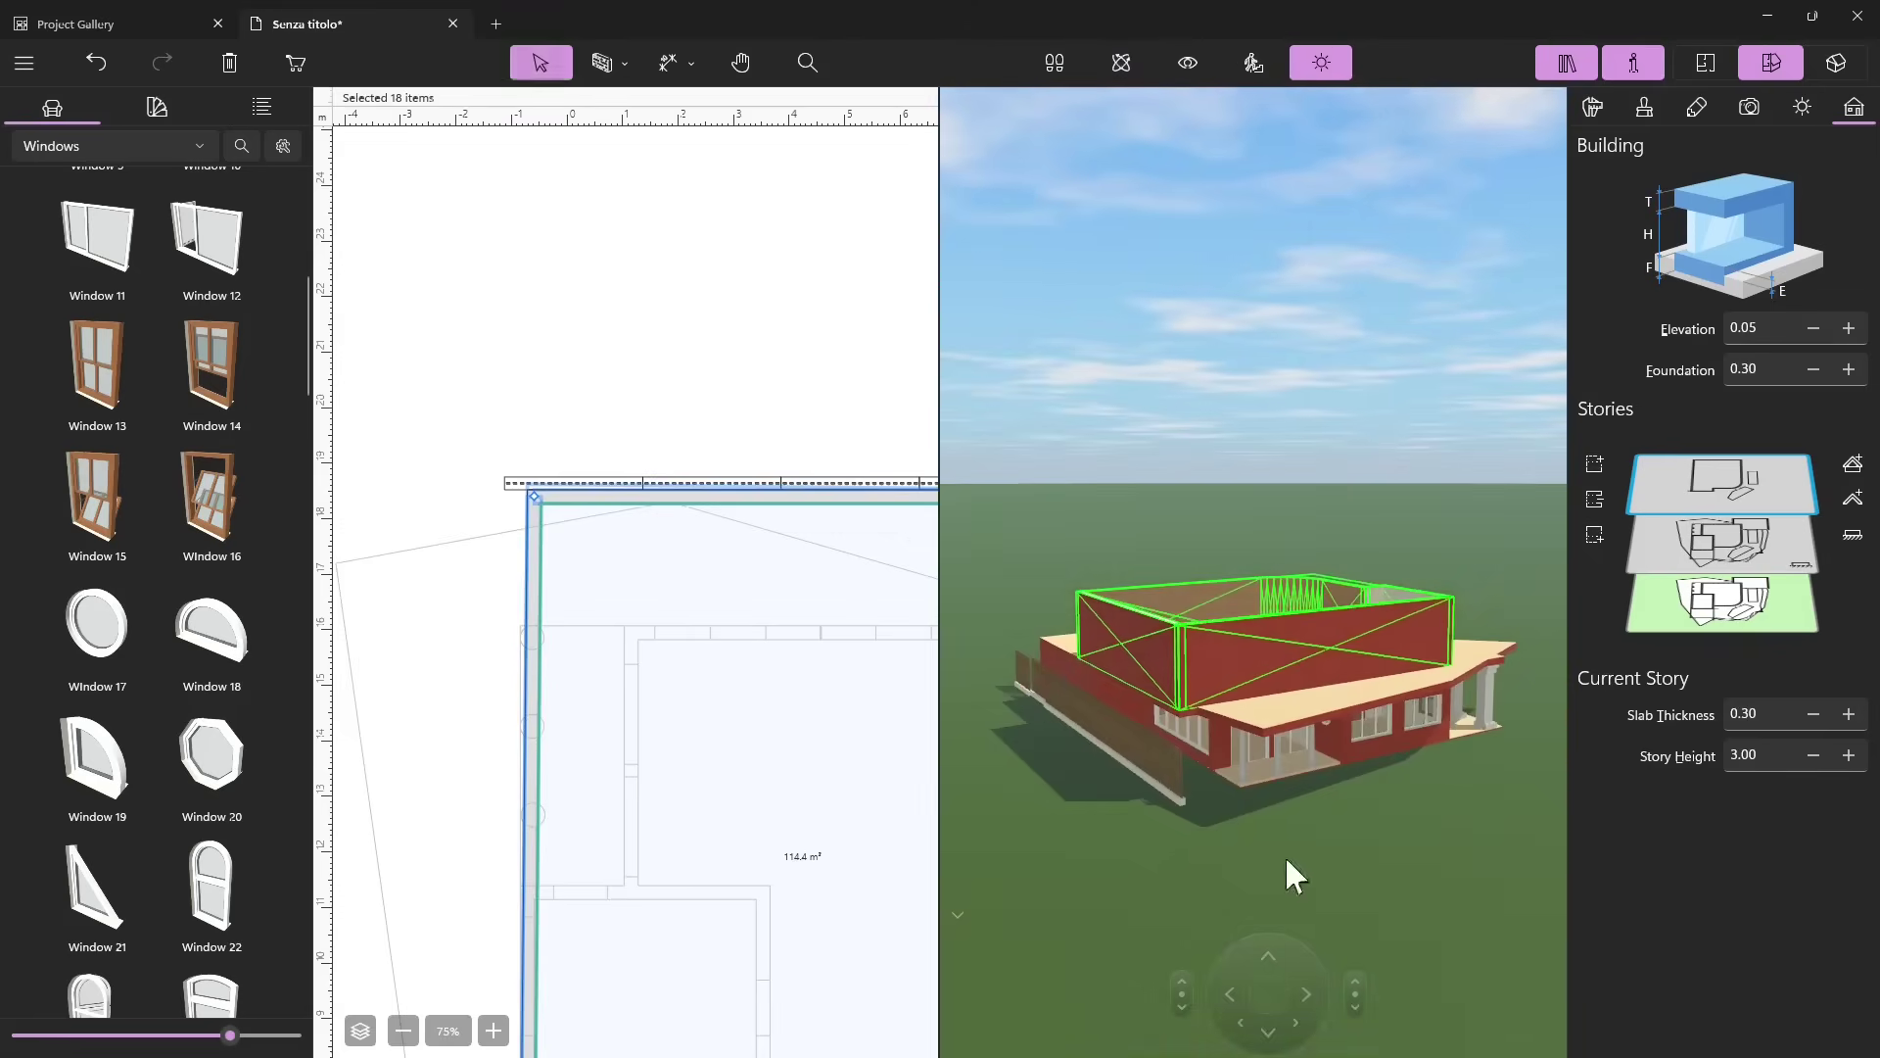
click(1126, 637)
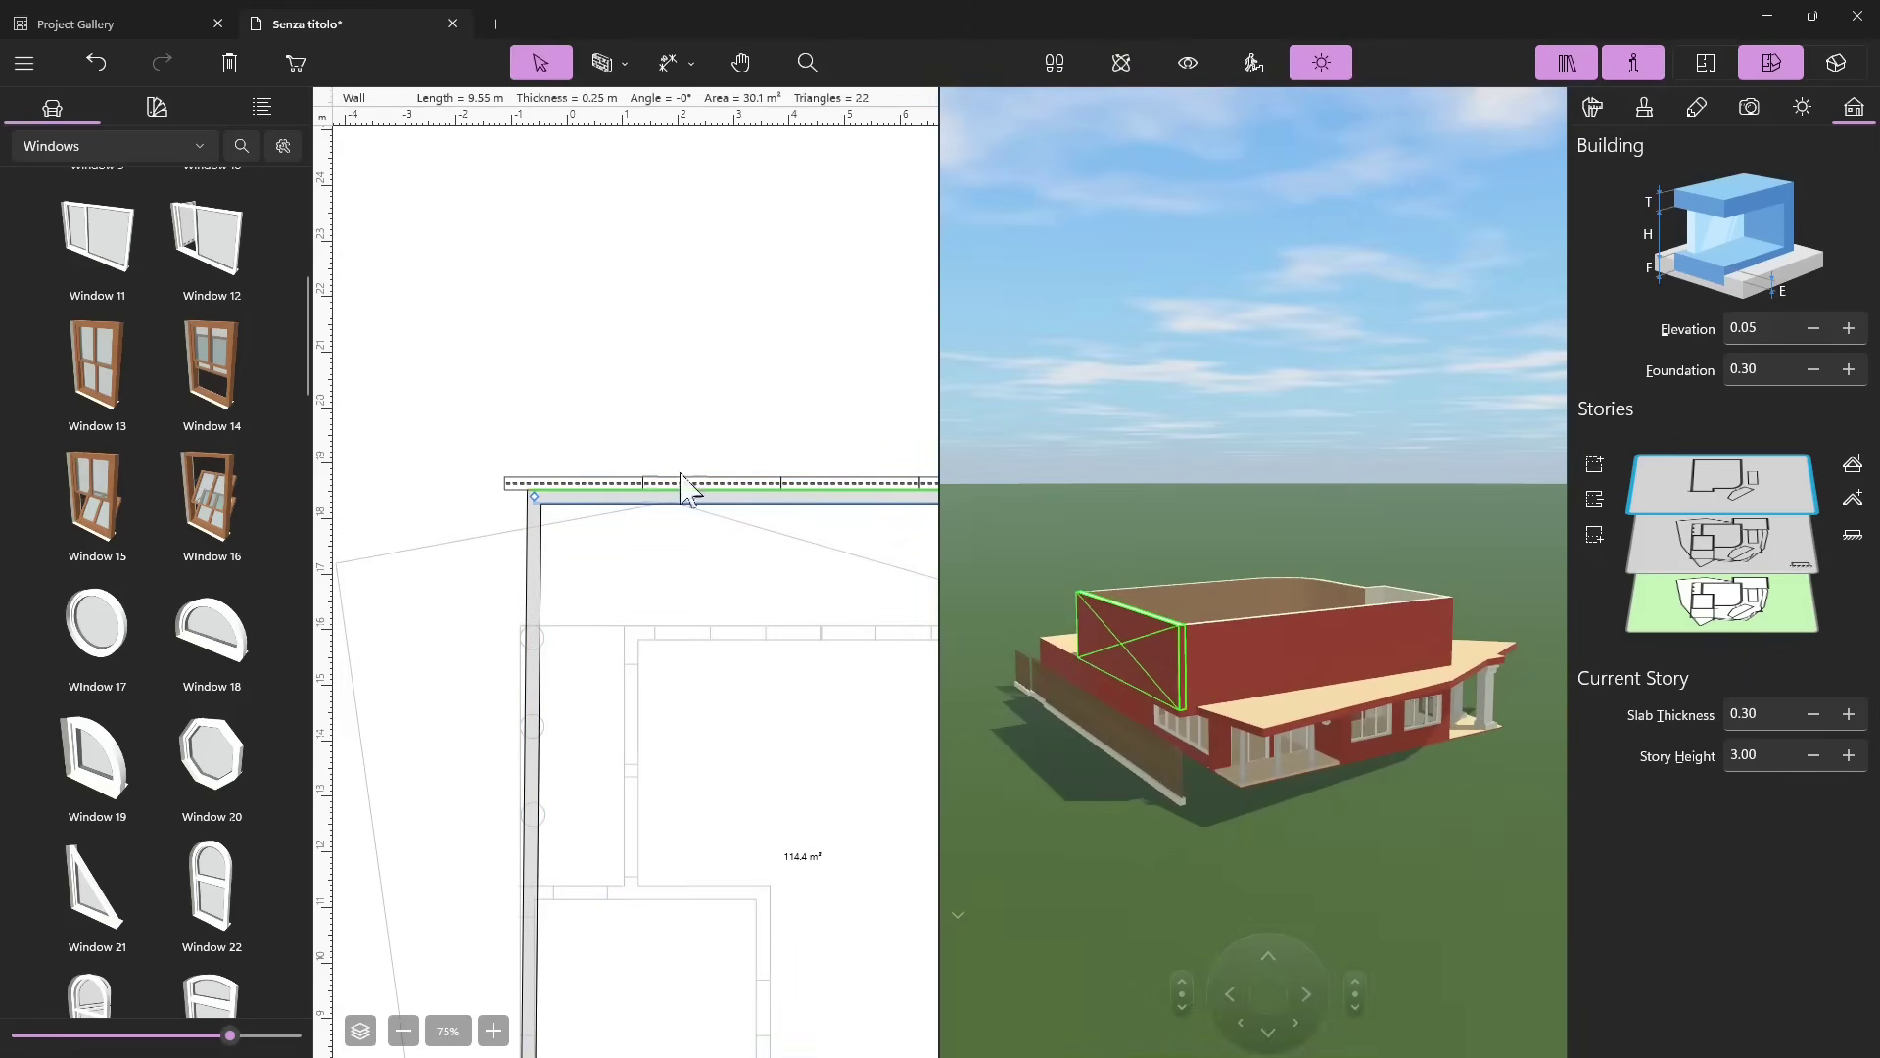
scroll(472, 588, down, 1)
drag(684, 521, 696, 431)
click(1139, 812)
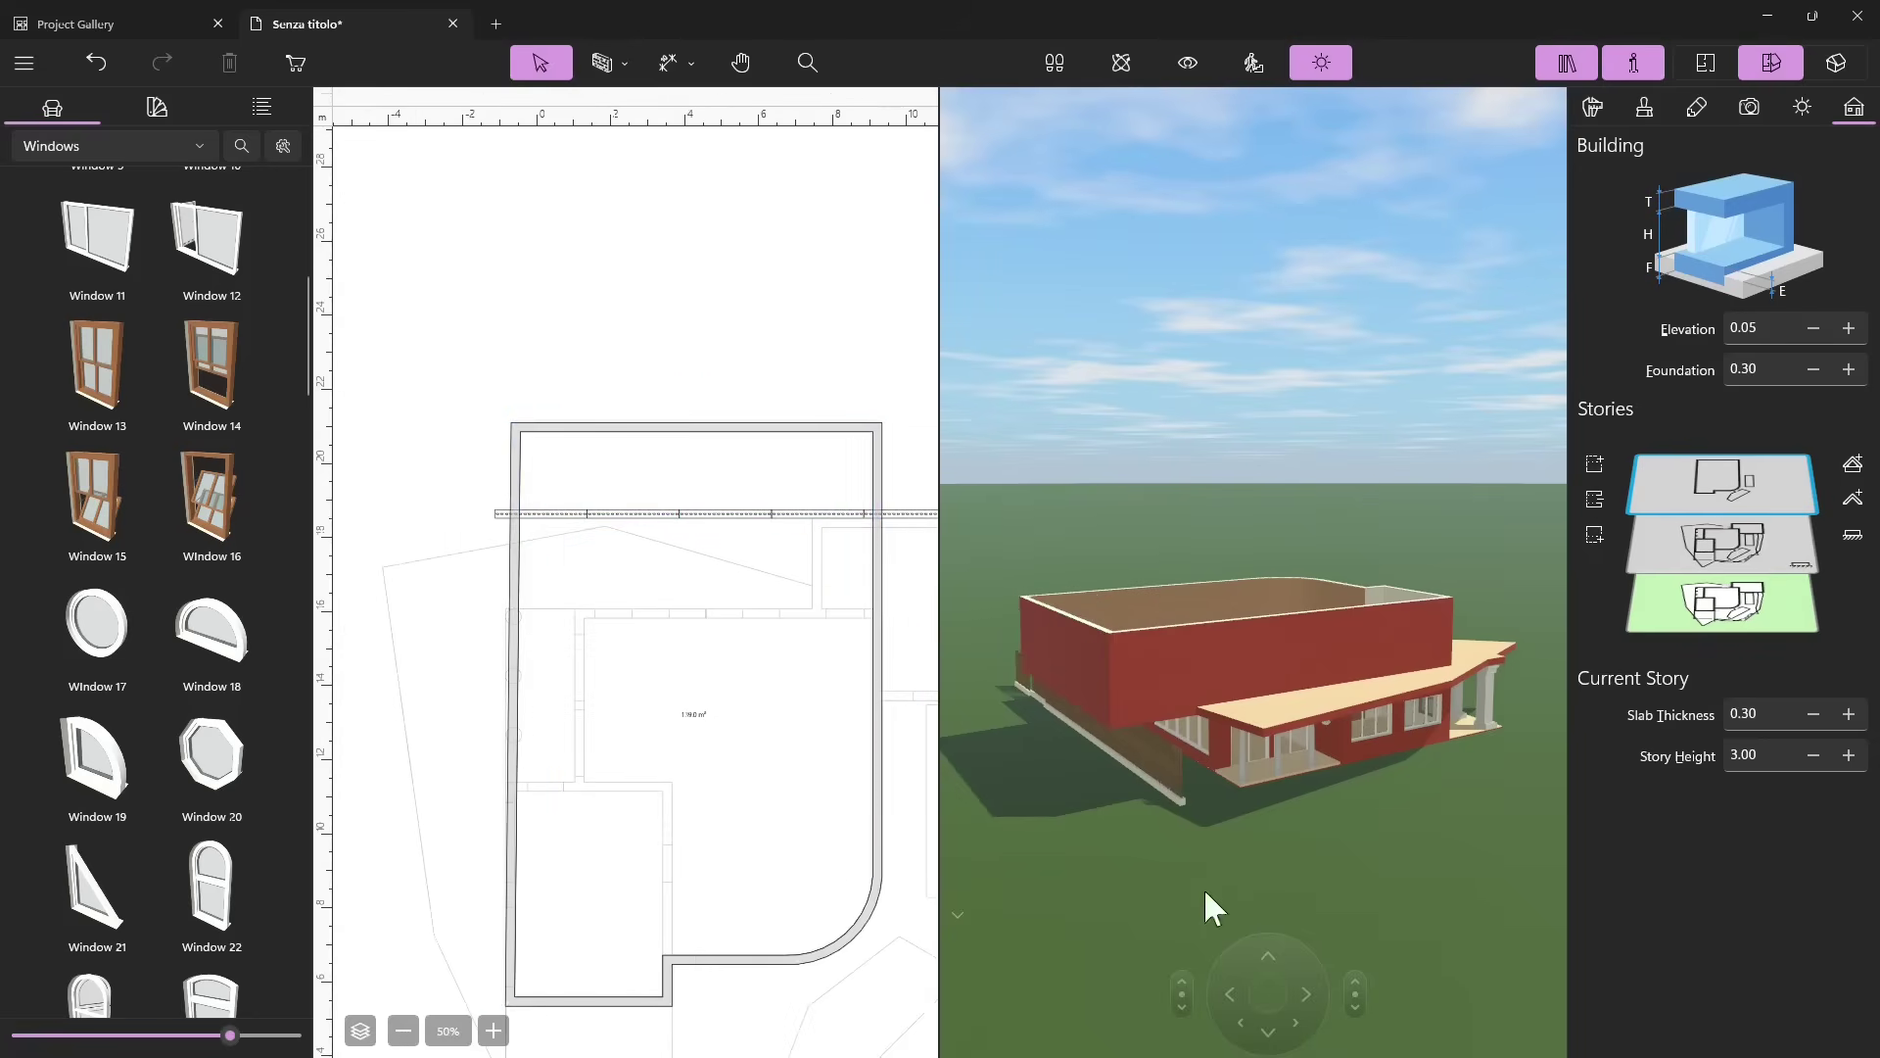
drag(1227, 835, 1266, 781)
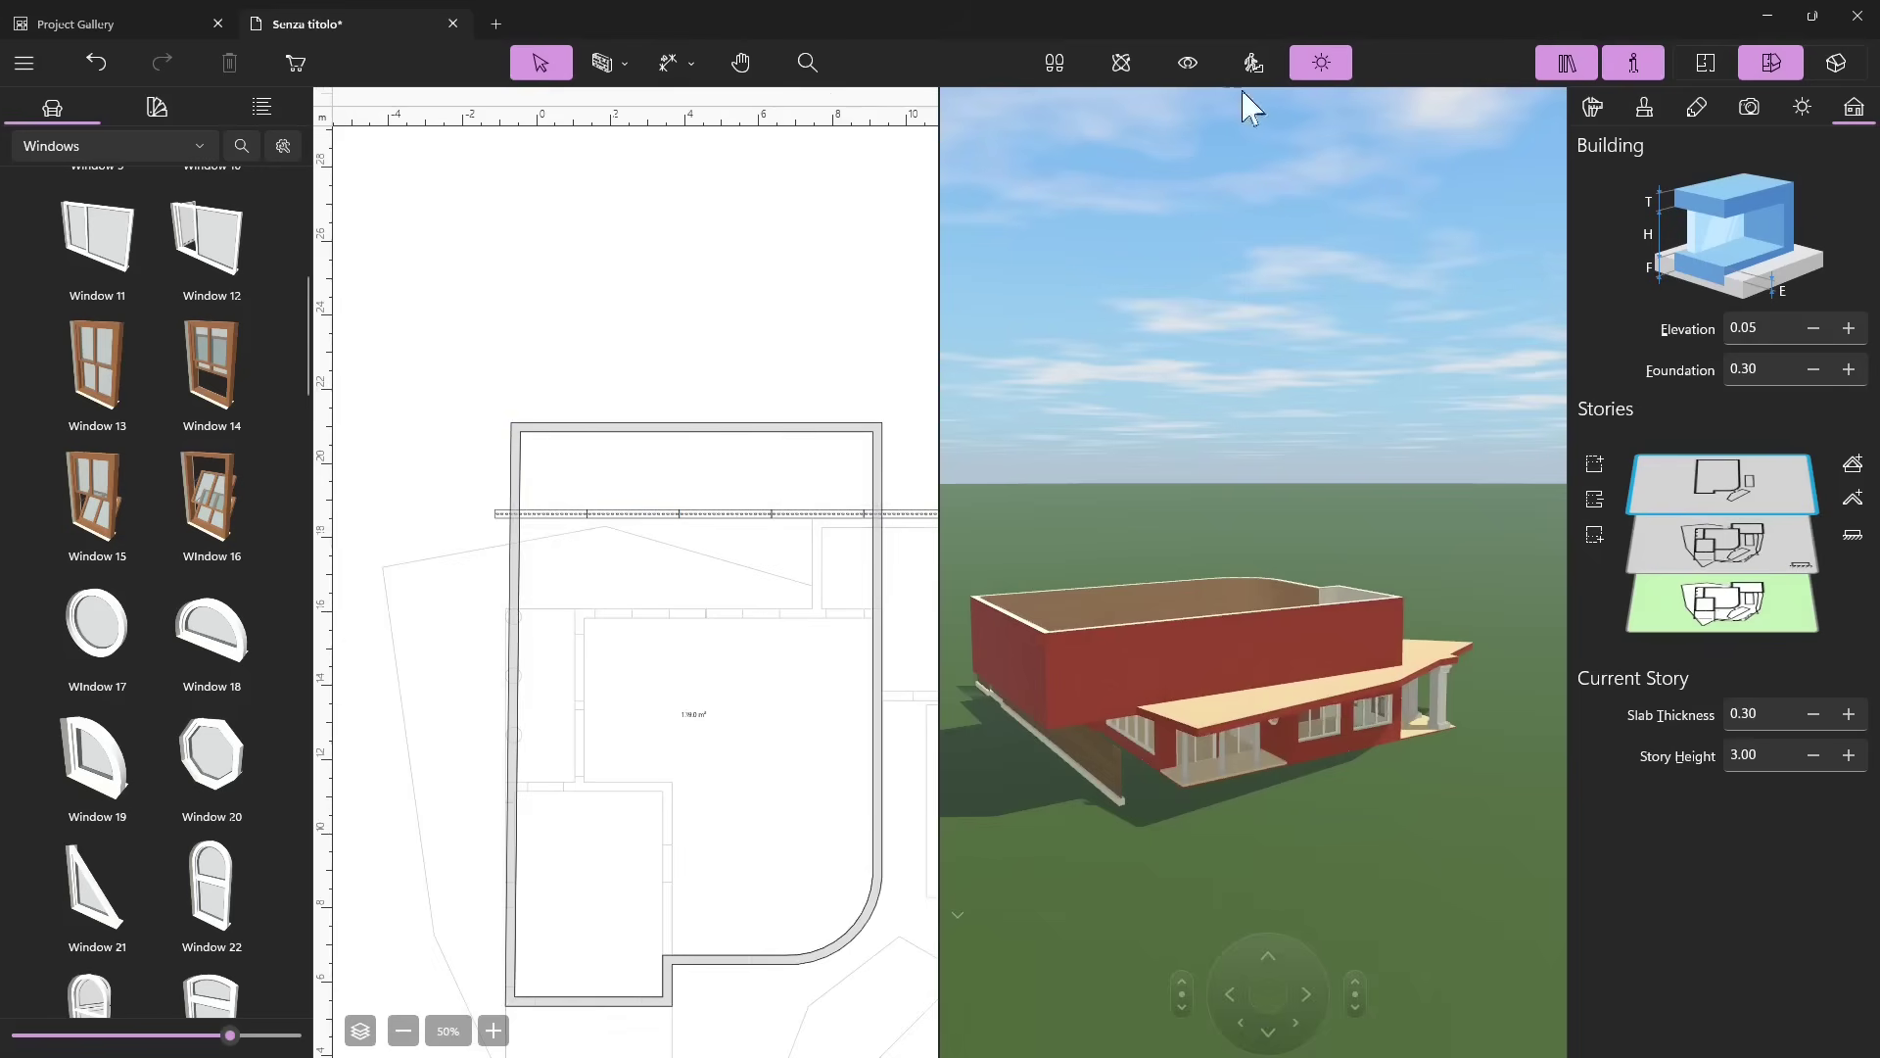
key(o)
drag(1204, 281, 1134, 624)
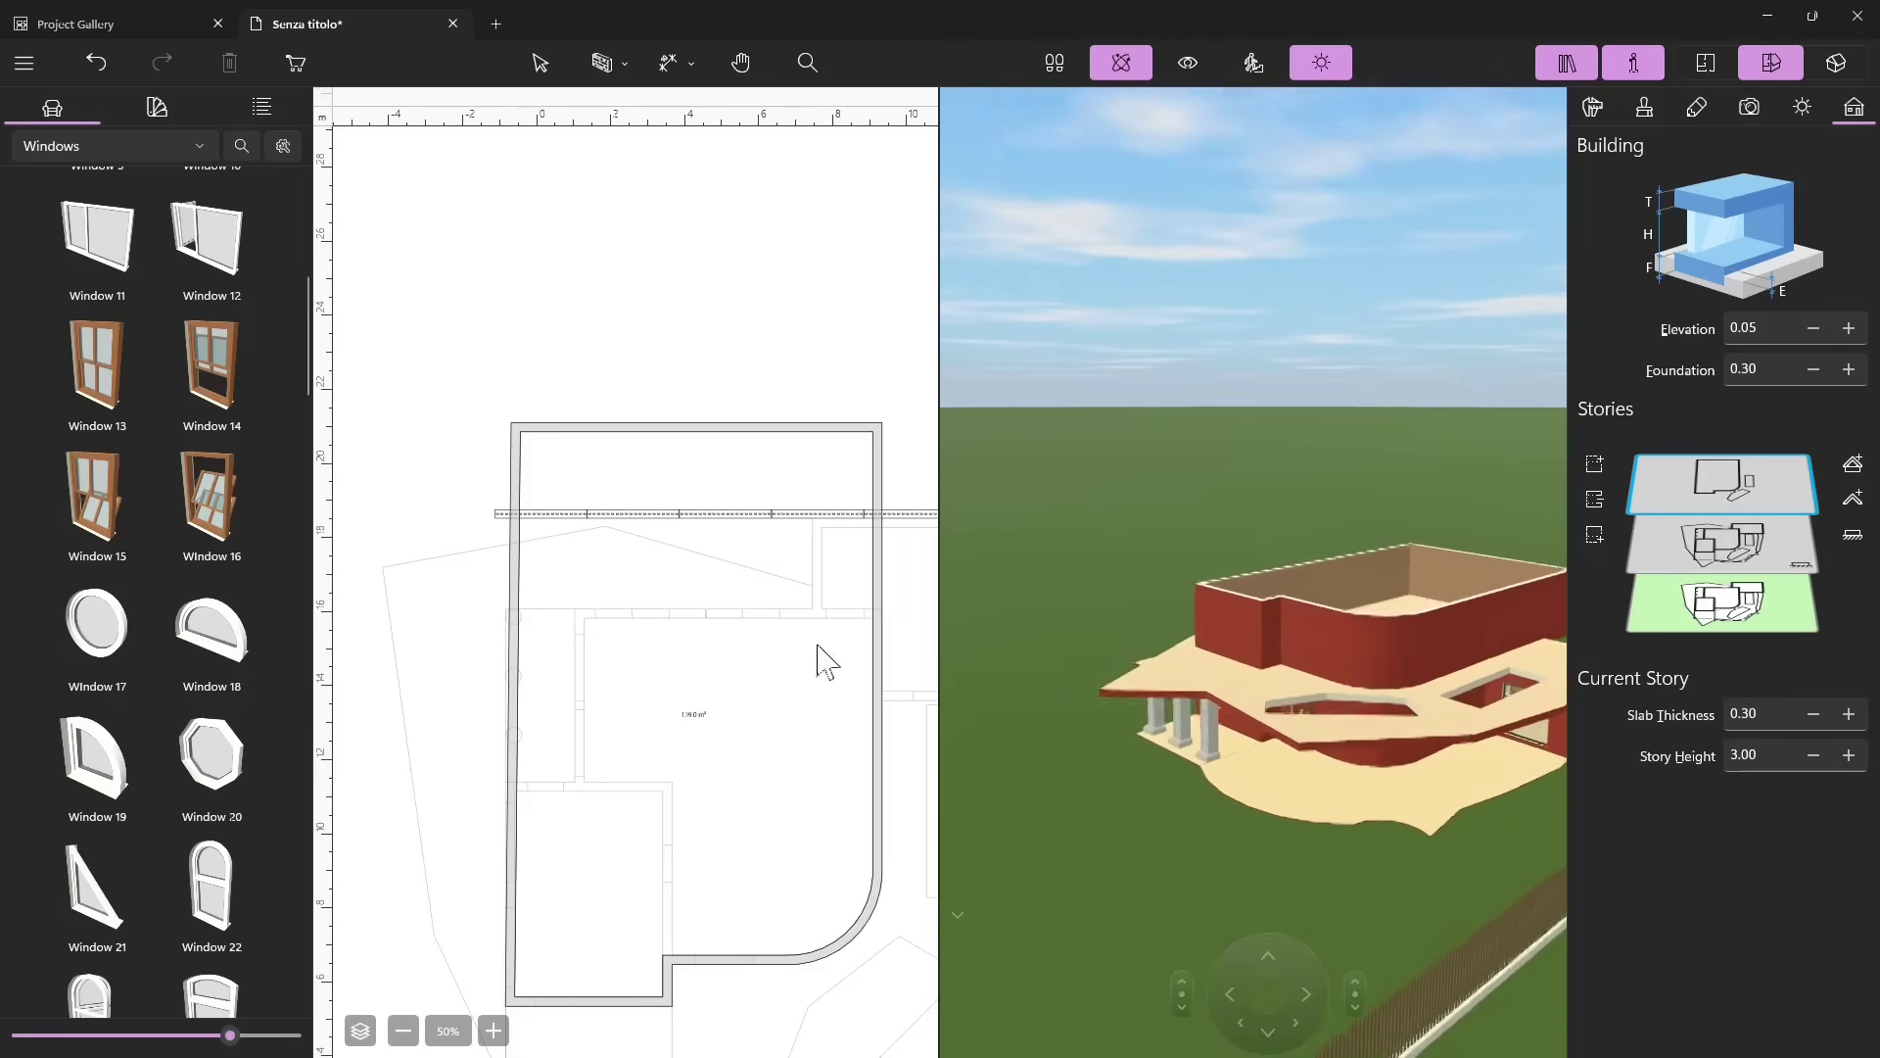
scroll(676, 571, down, 5)
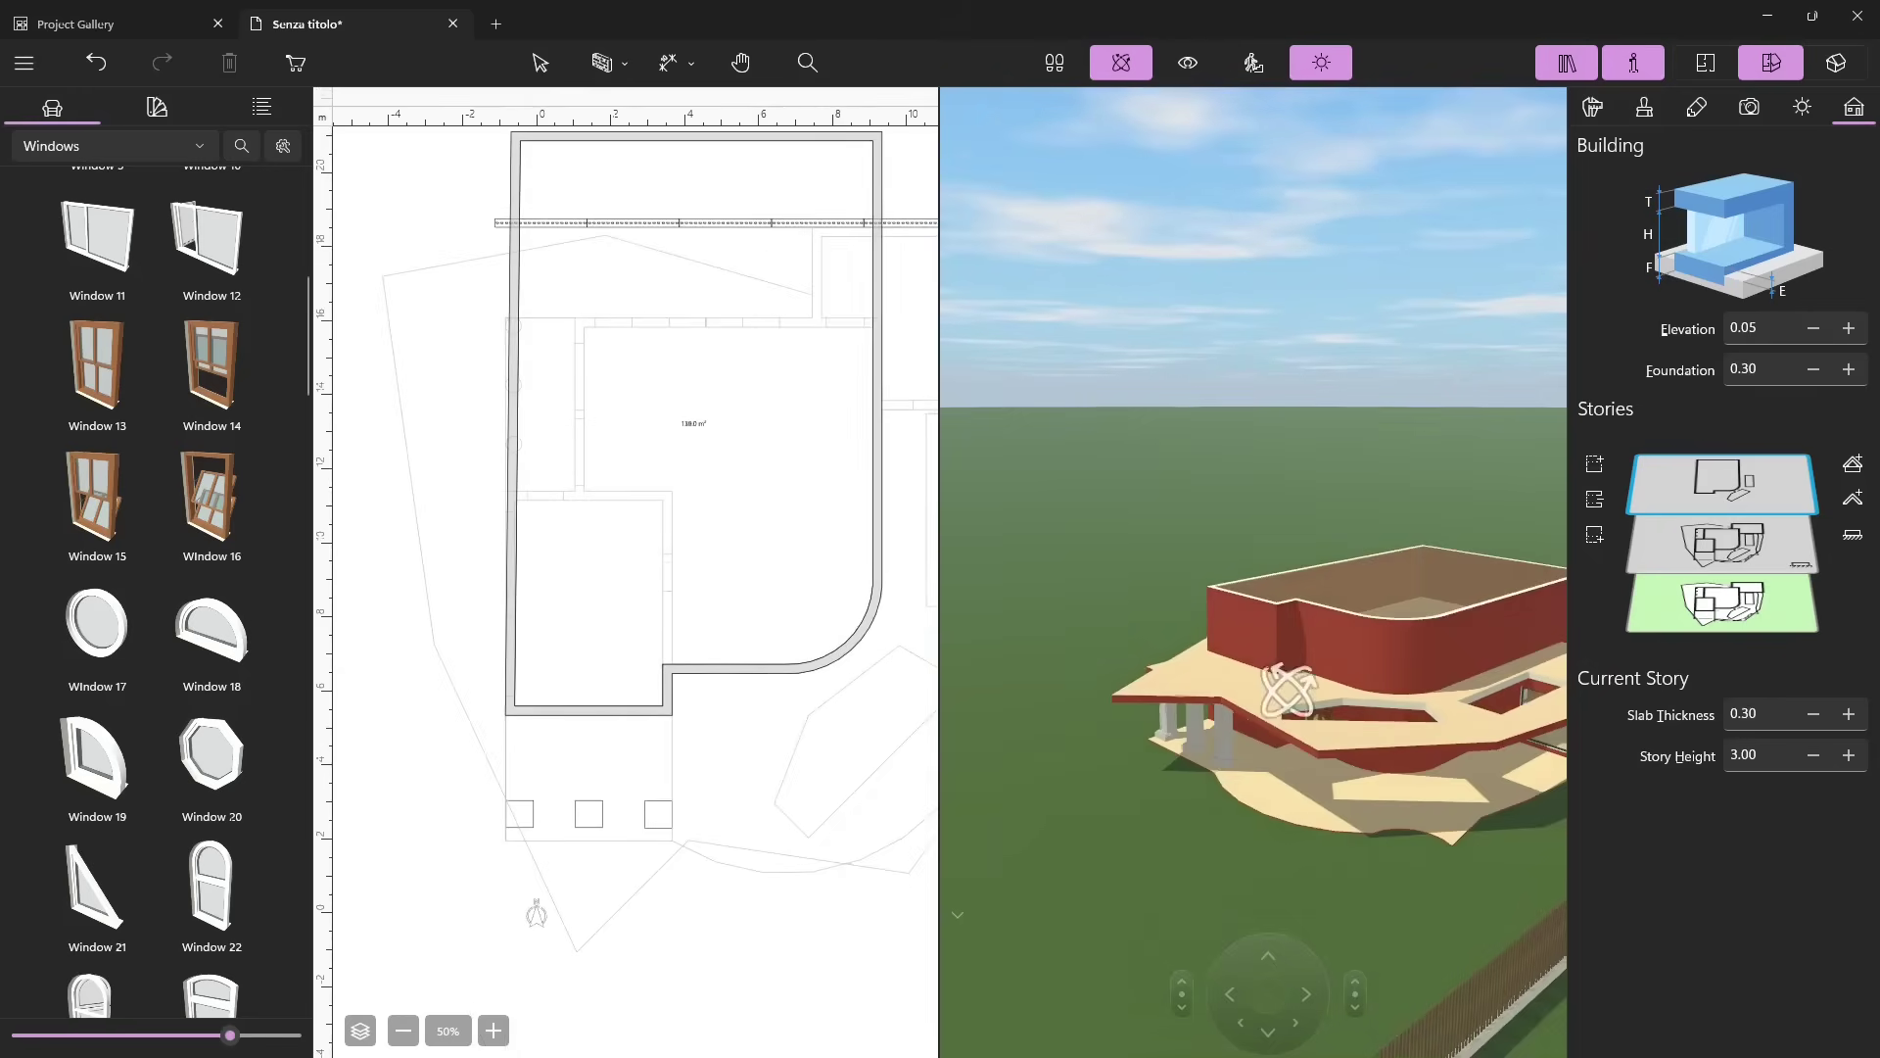
Pull the top story's bottom wall down over the front porch.
click(552, 63)
click(1244, 623)
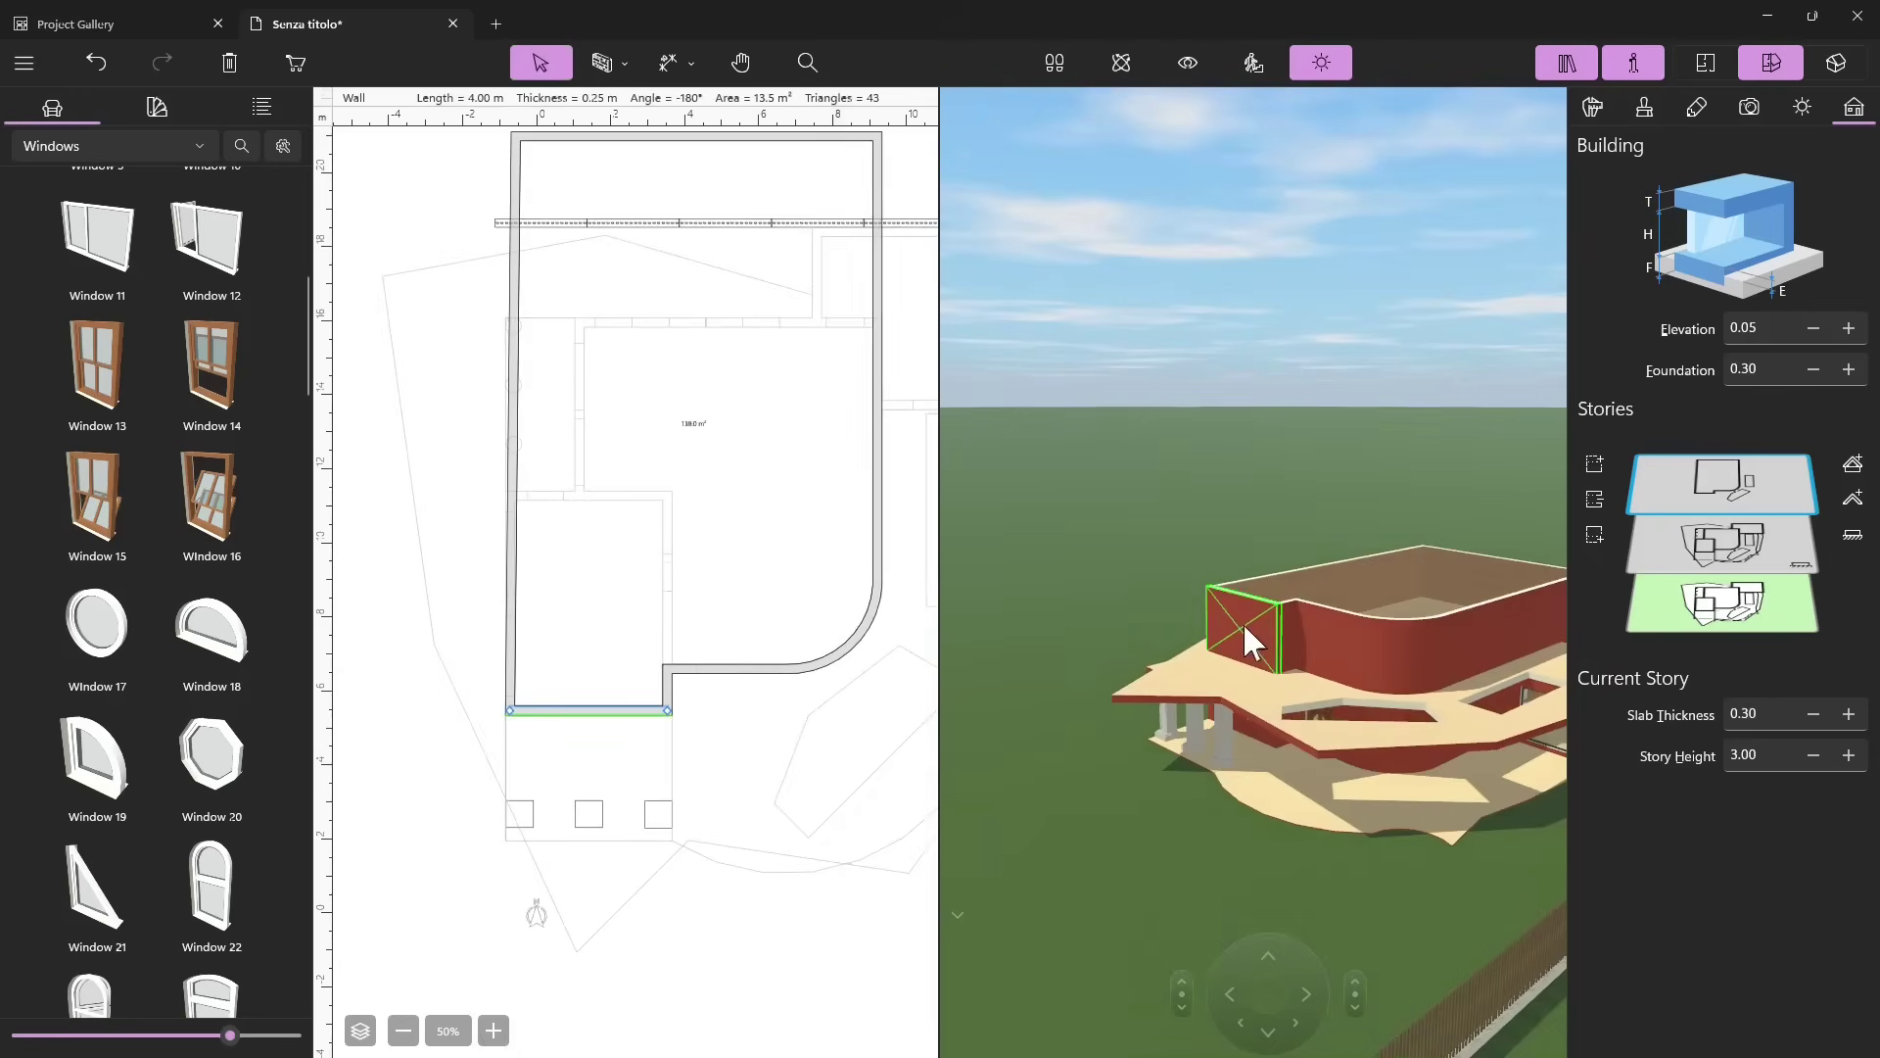
drag(613, 716, 597, 968)
click(1052, 825)
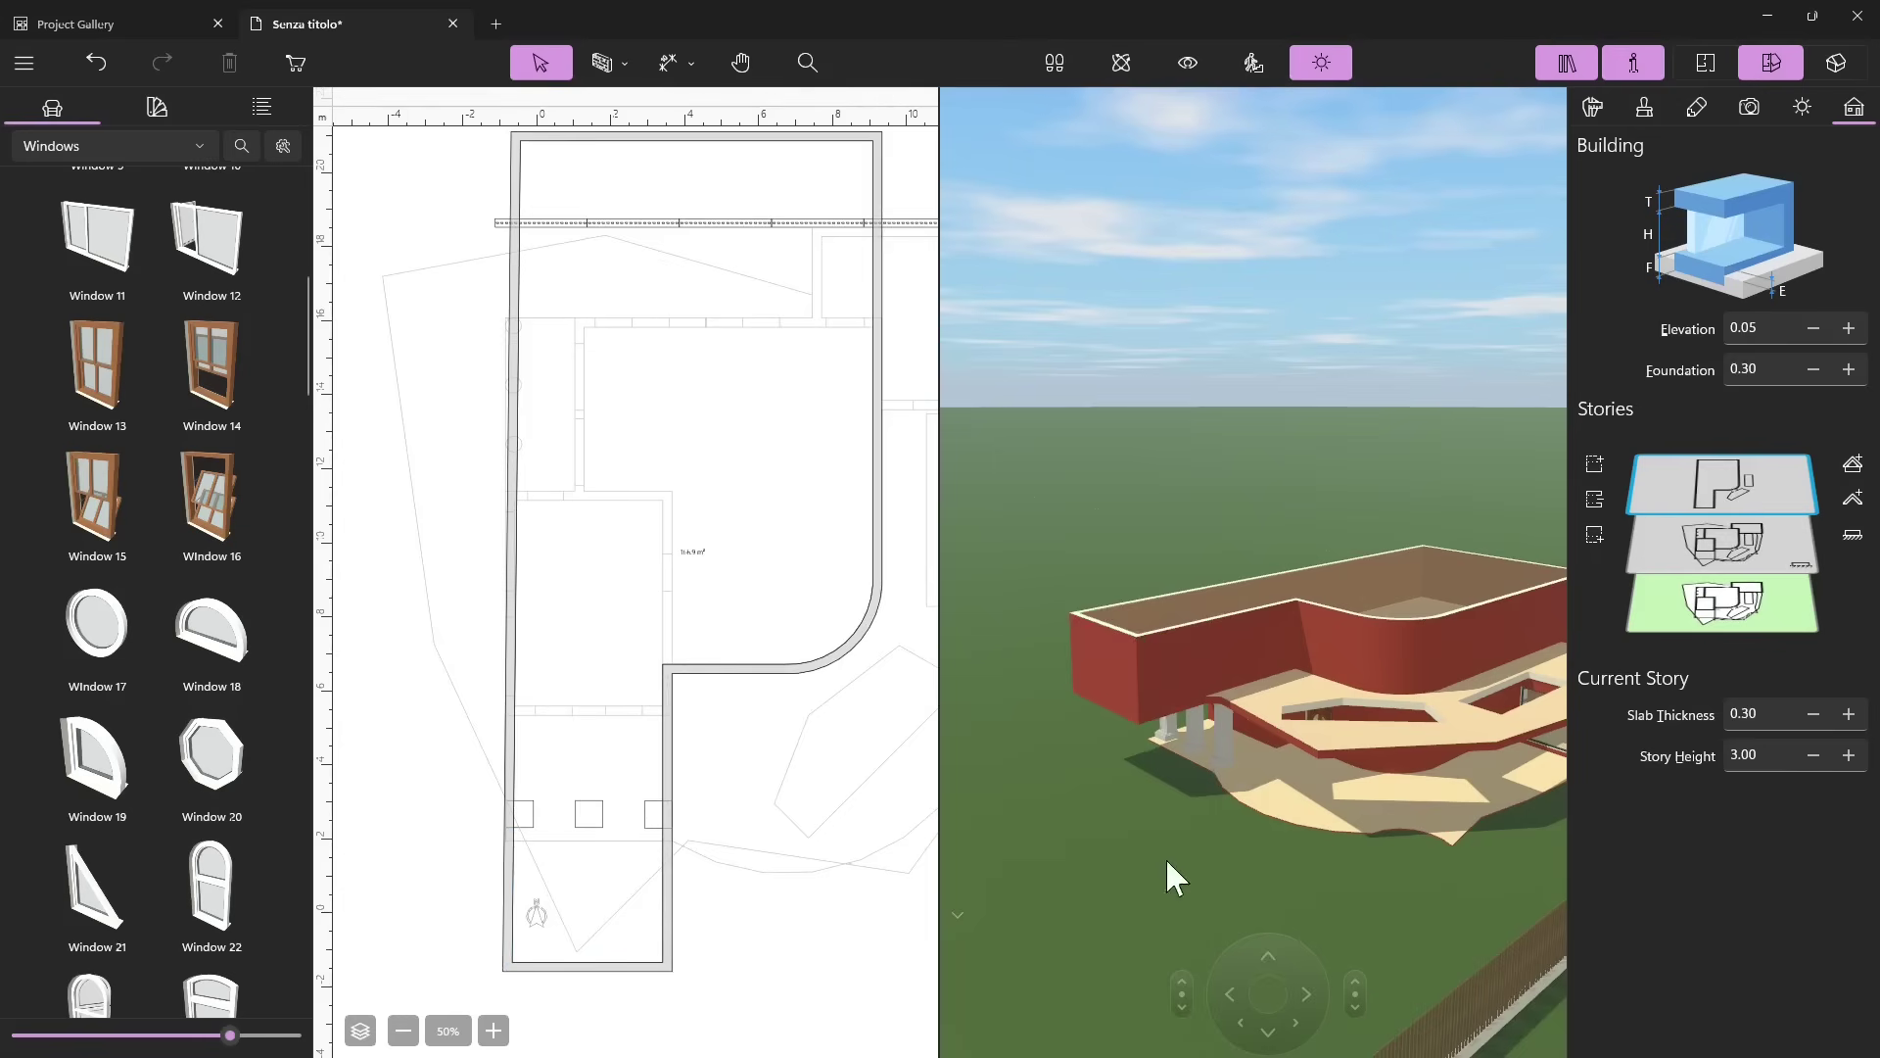
drag(1417, 767, 1175, 798)
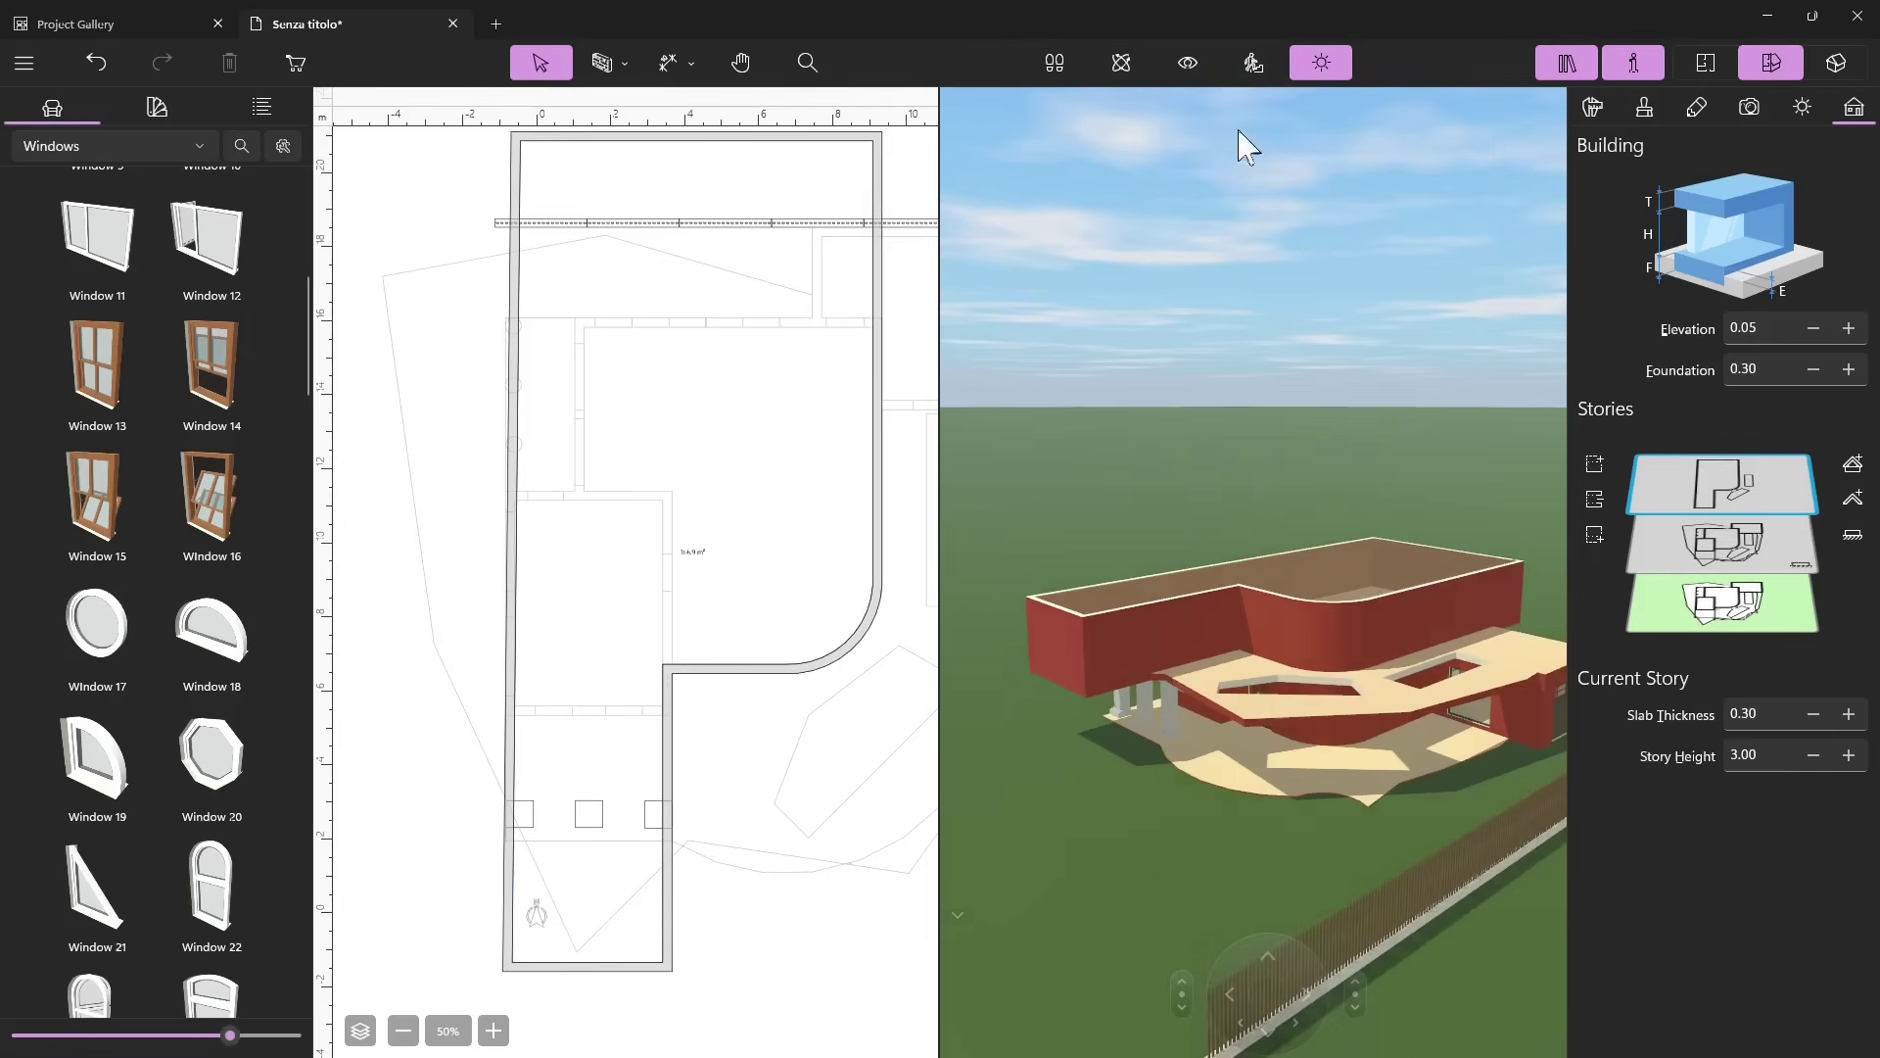
drag(1202, 674, 1175, 672)
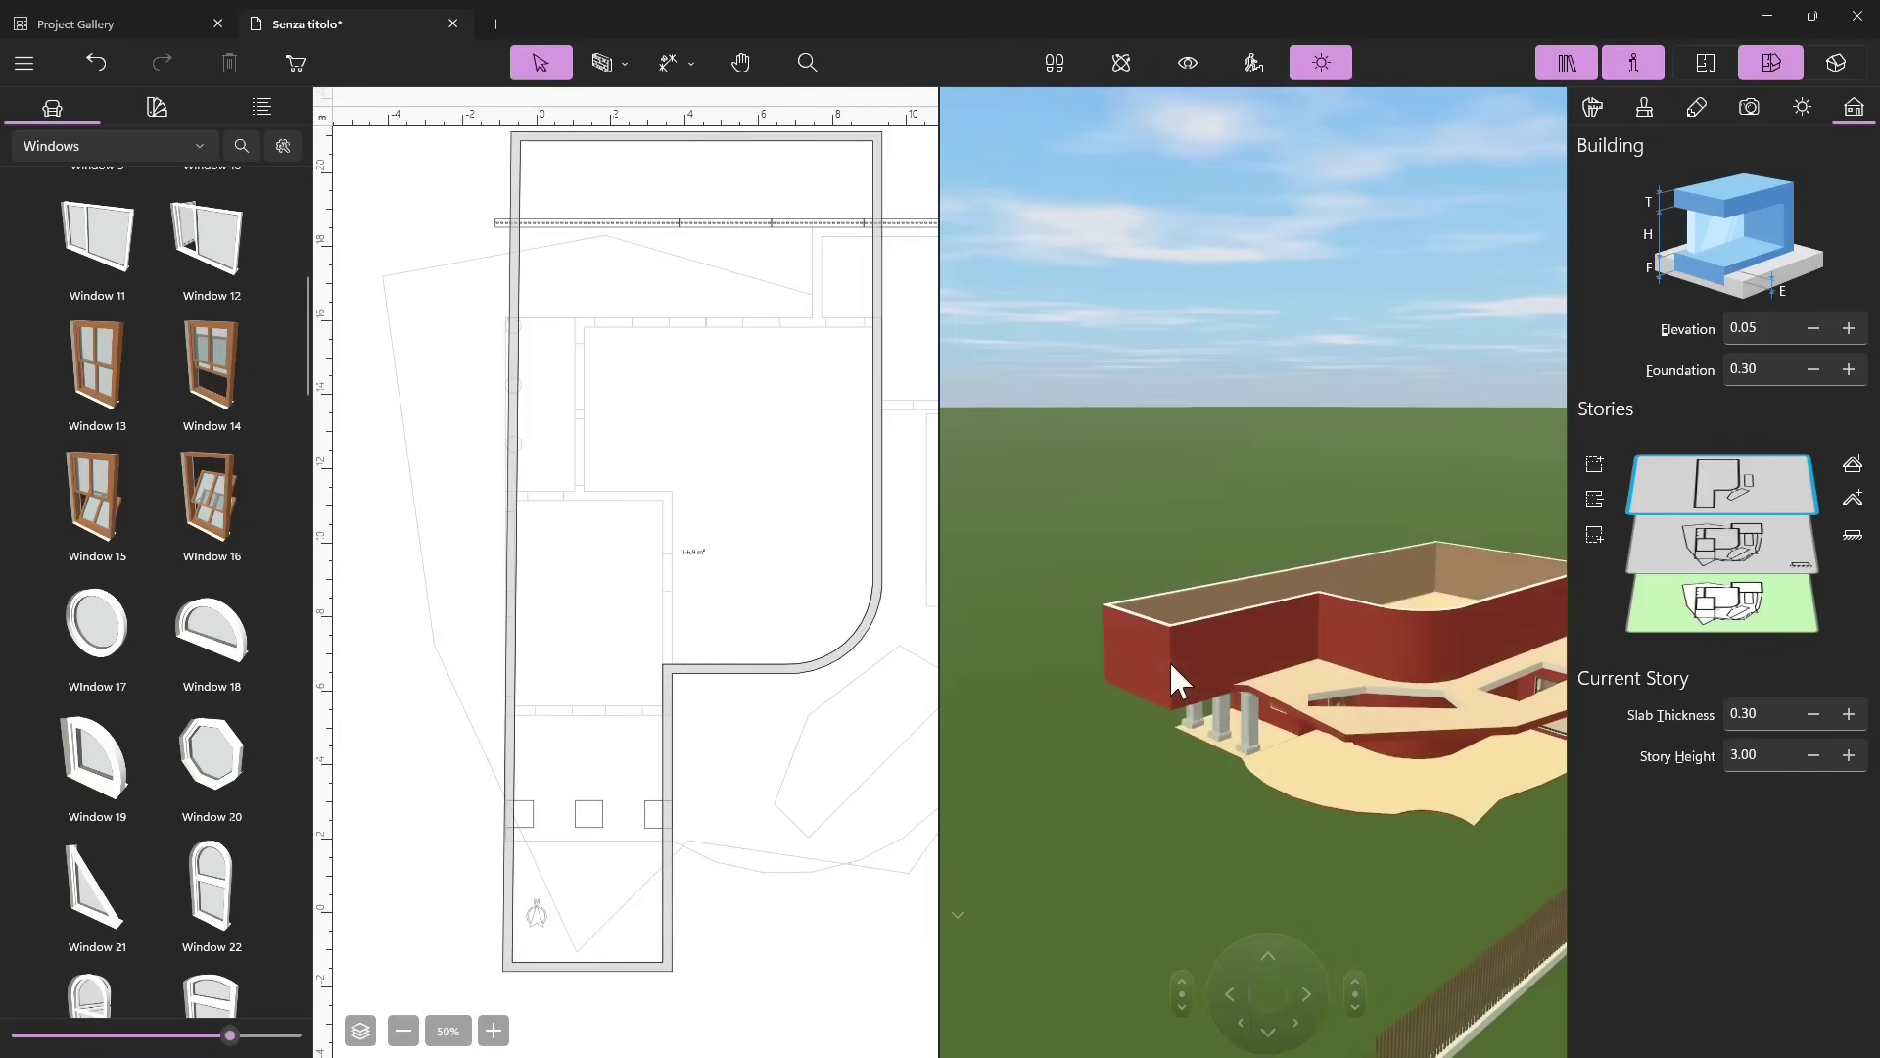
drag(1465, 766, 1333, 715)
Place a window in the upper story's red wall and slide it higher.
drag(1330, 591, 1238, 567)
scroll(672, 596, down, 2)
scroll(664, 450, up, 4)
drag(616, 485, 633, 432)
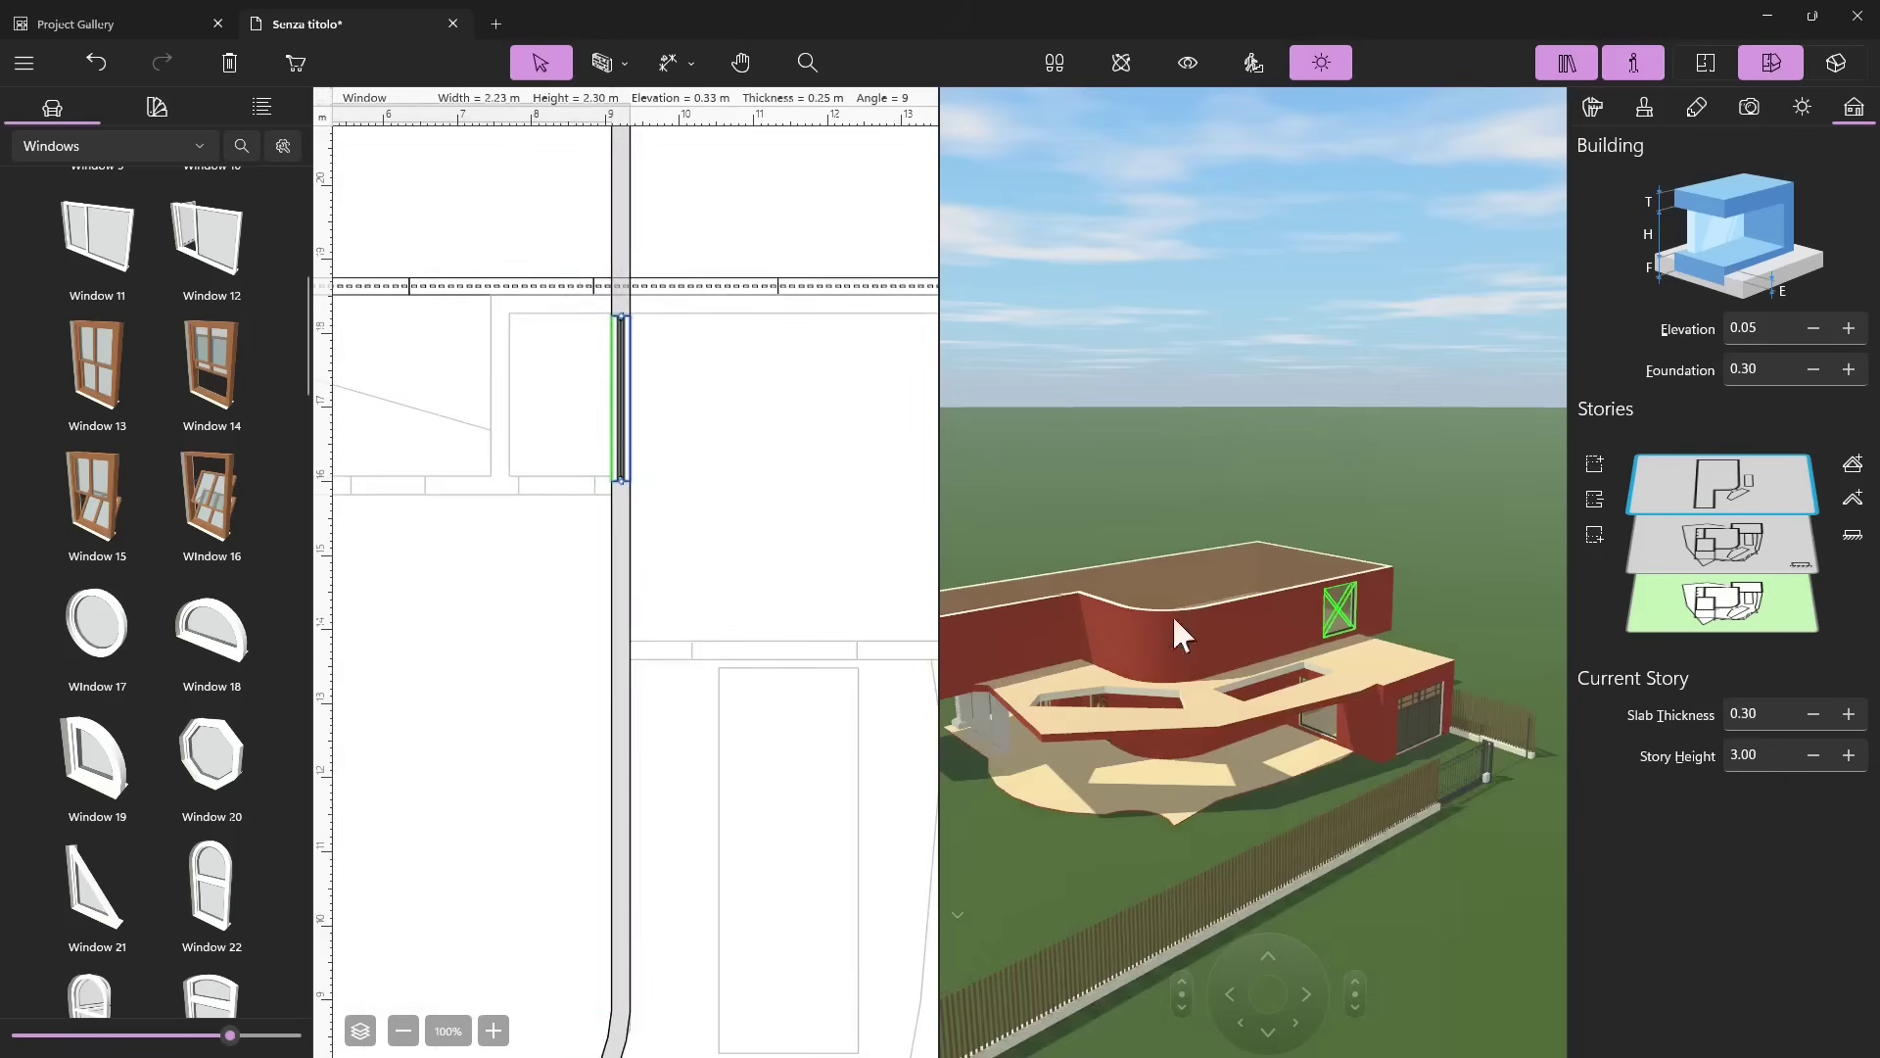
scroll(727, 549, down, 4)
scroll(496, 881, up, 2)
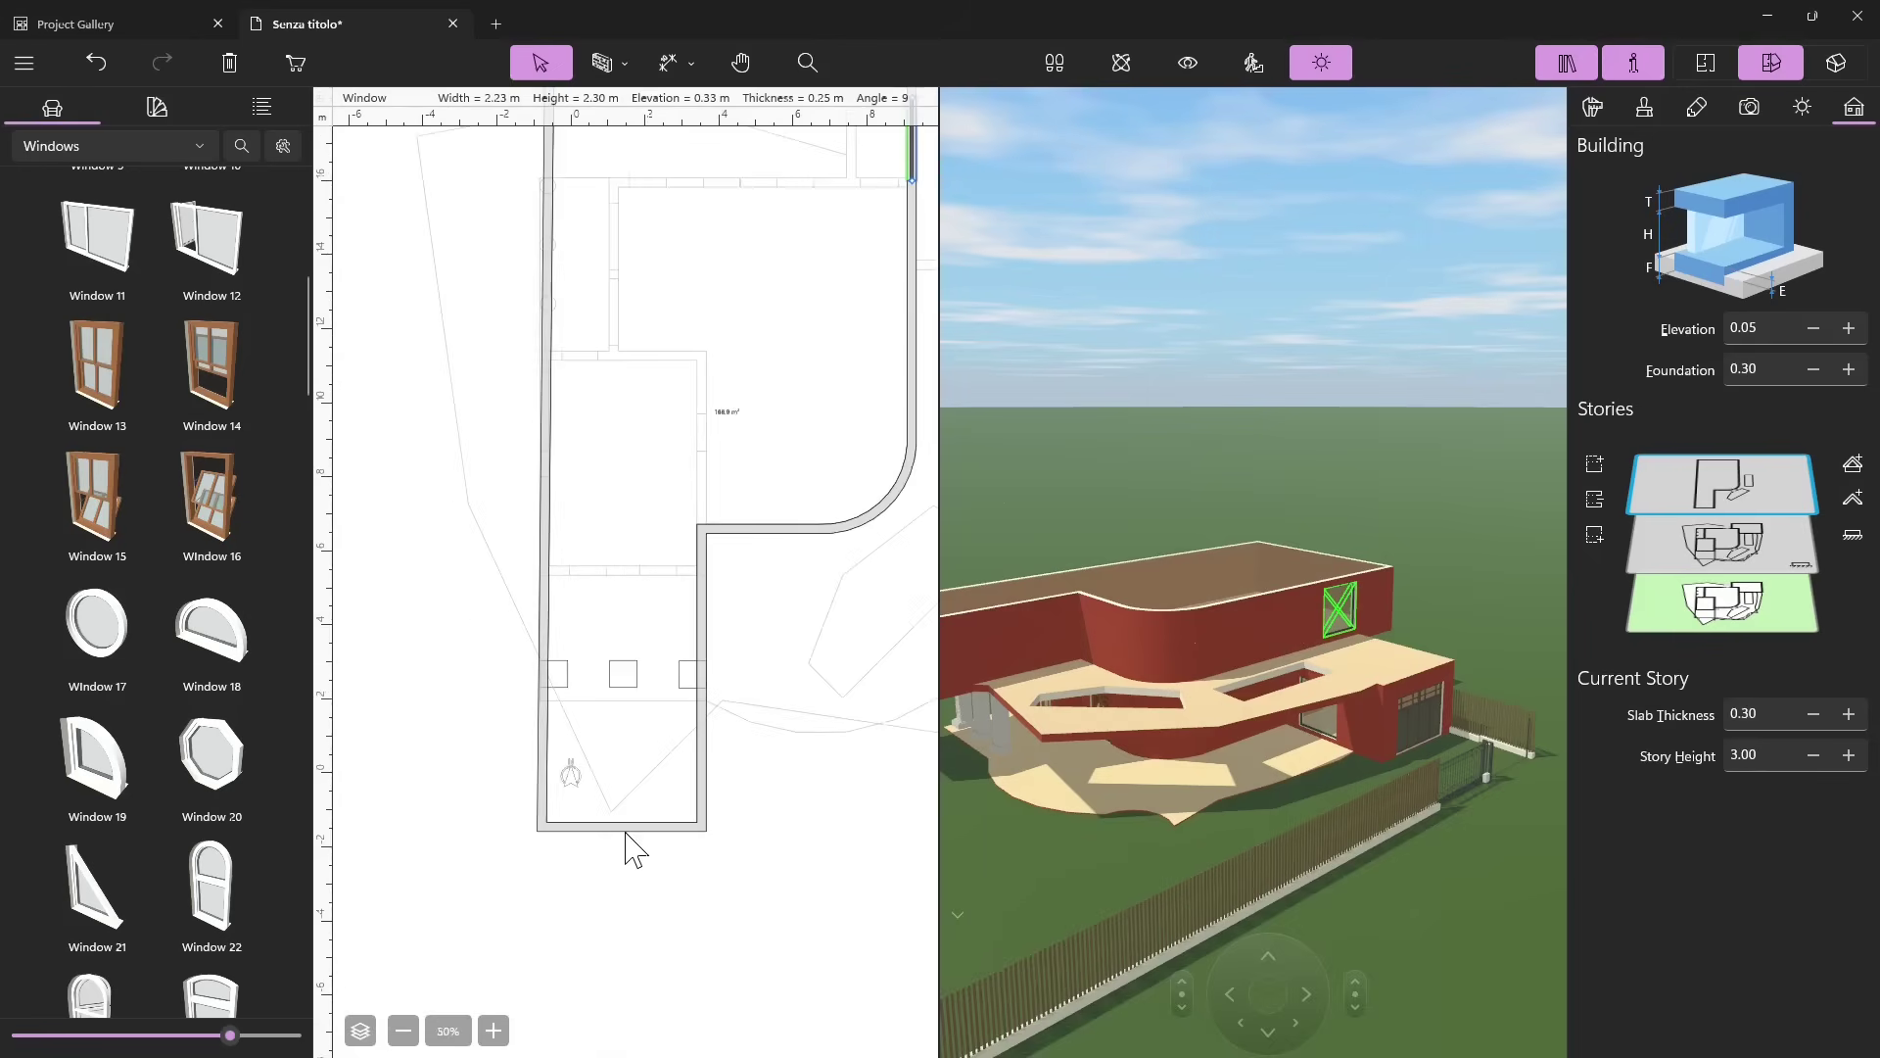
Move the upper story's 4.03 m end wall back inward slightly, then deselect it.
drag(1281, 762, 1074, 684)
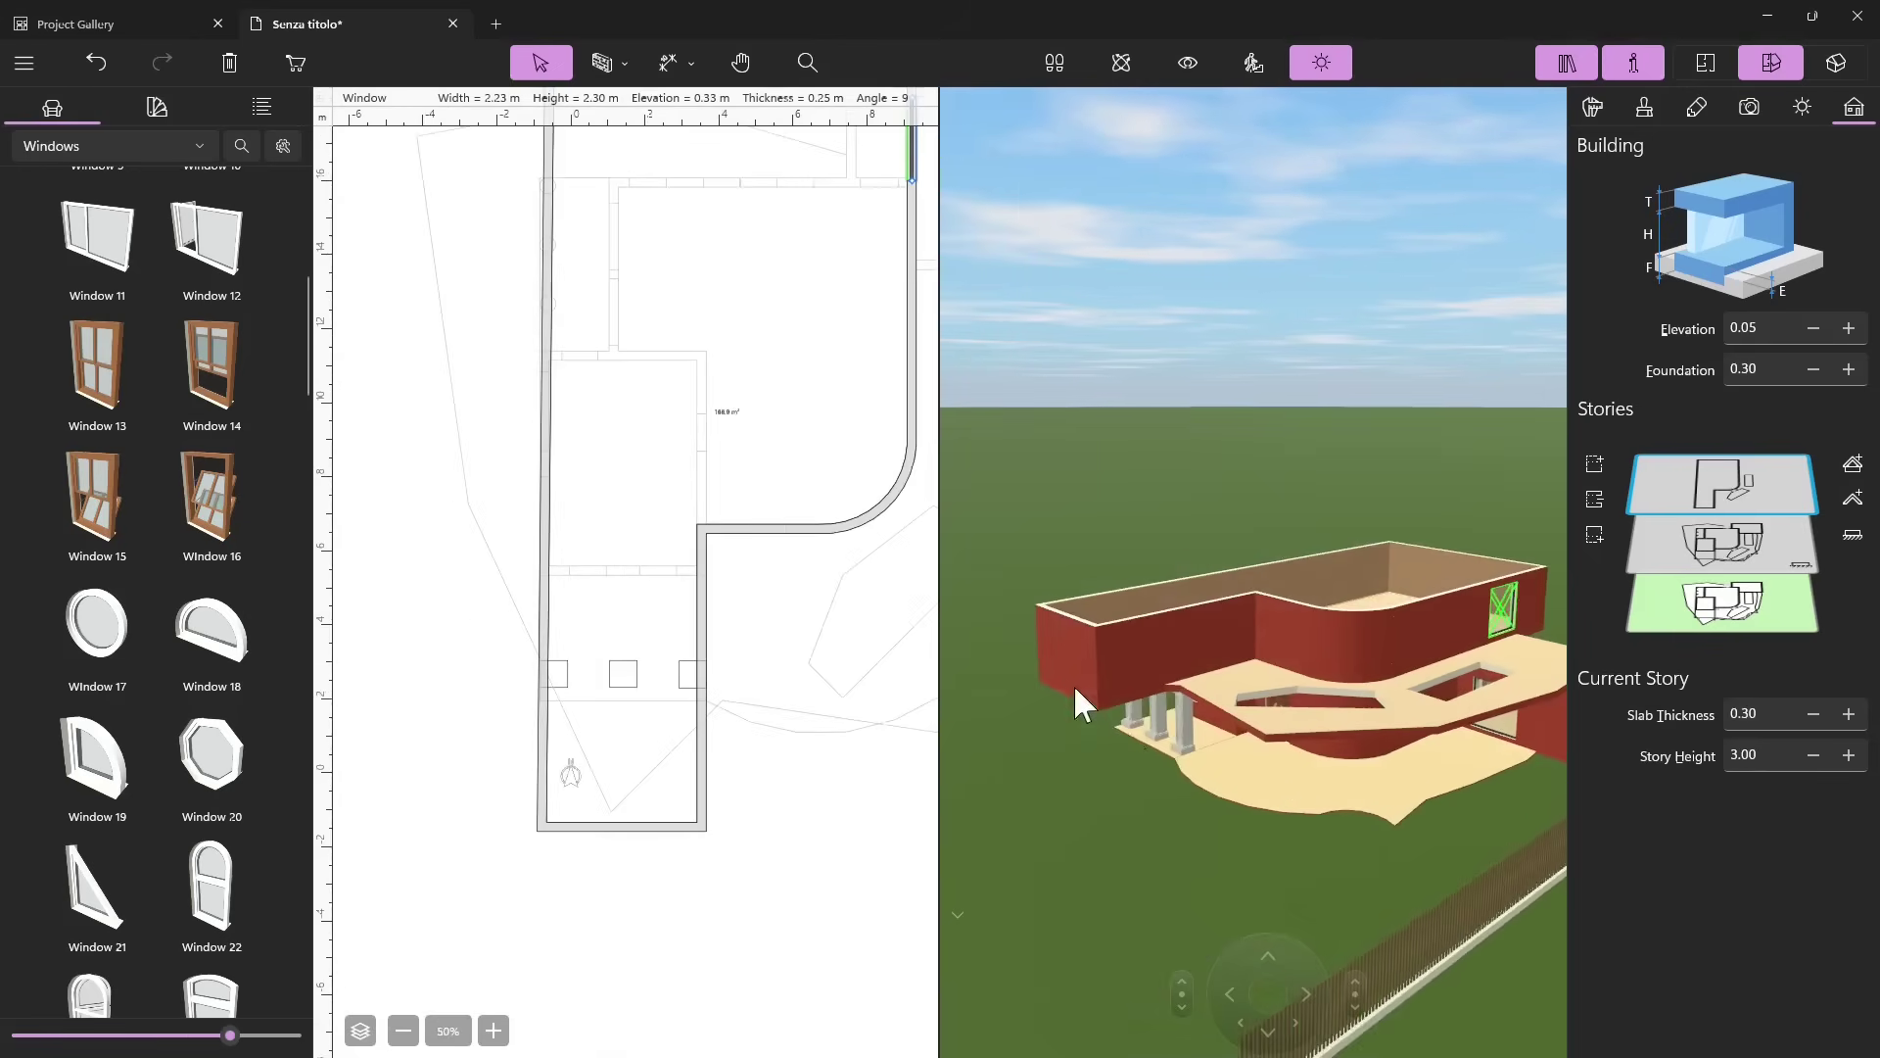
click(1073, 683)
drag(619, 823, 649, 746)
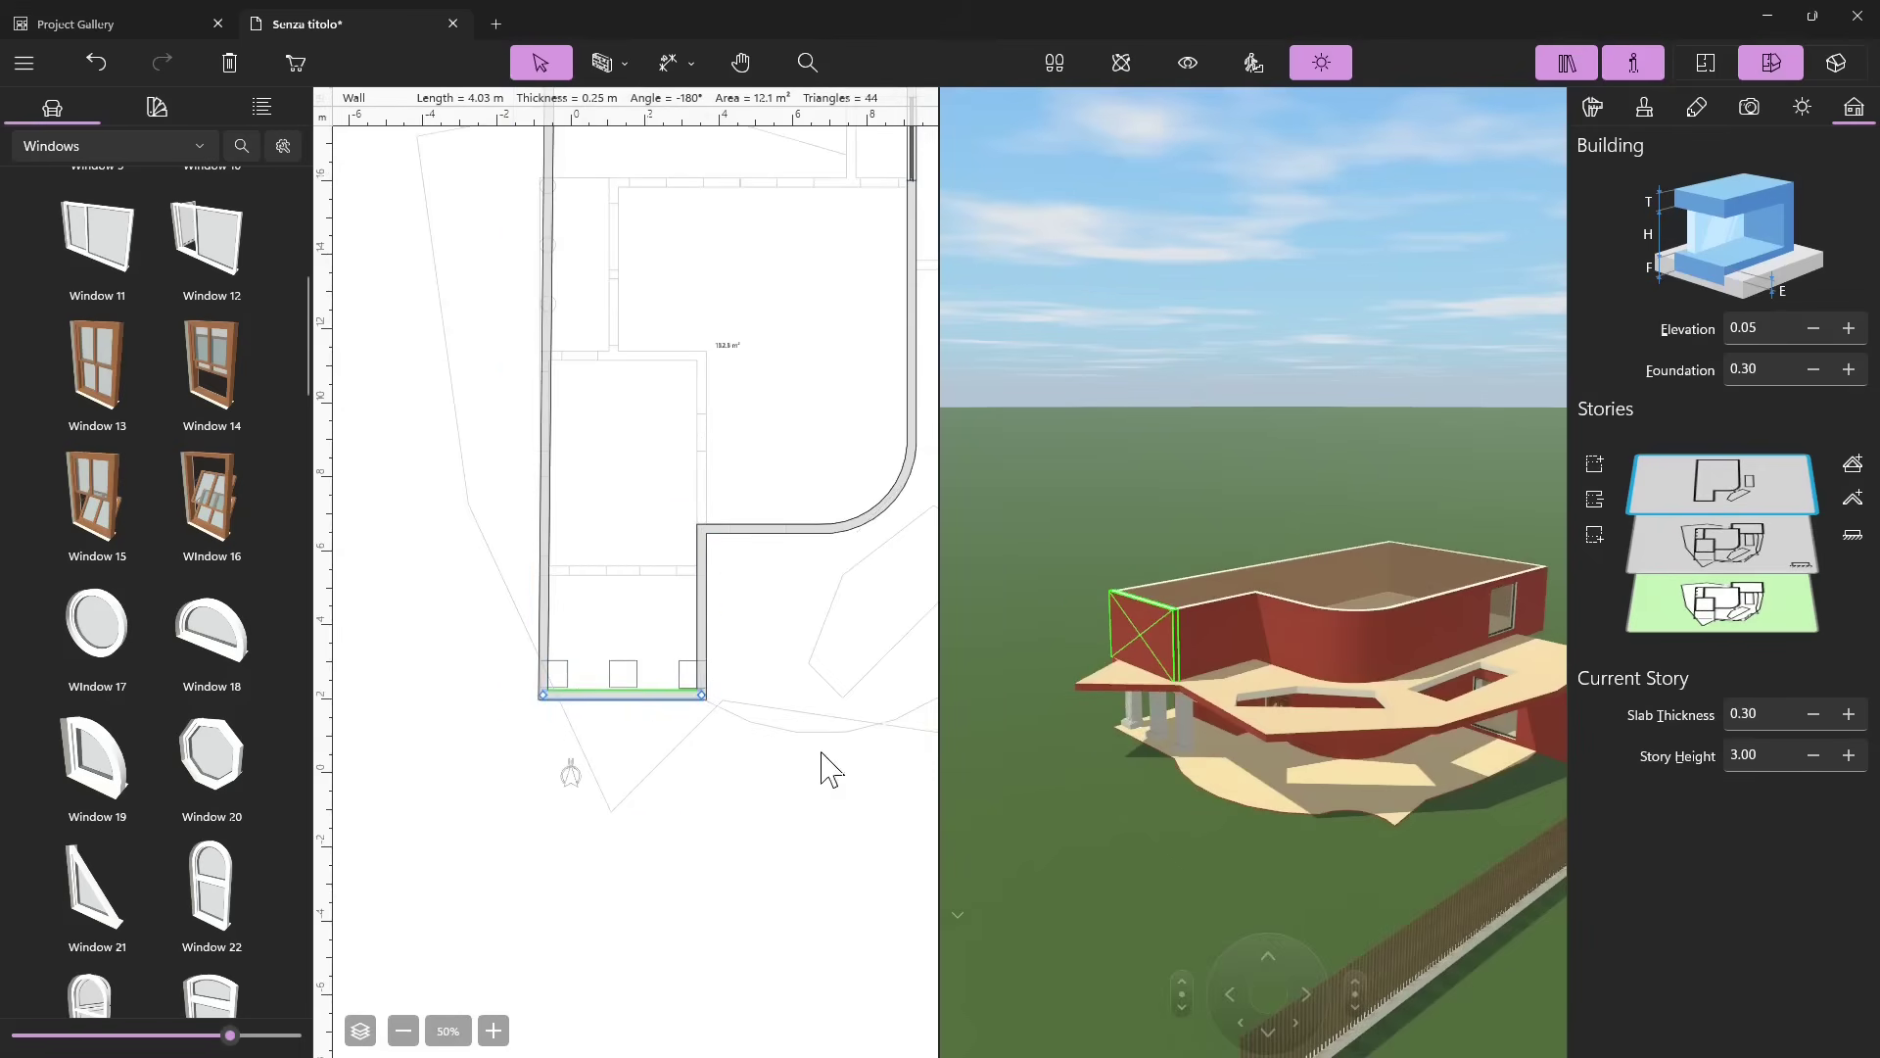
drag(1088, 777, 1172, 754)
click(873, 650)
click(1123, 63)
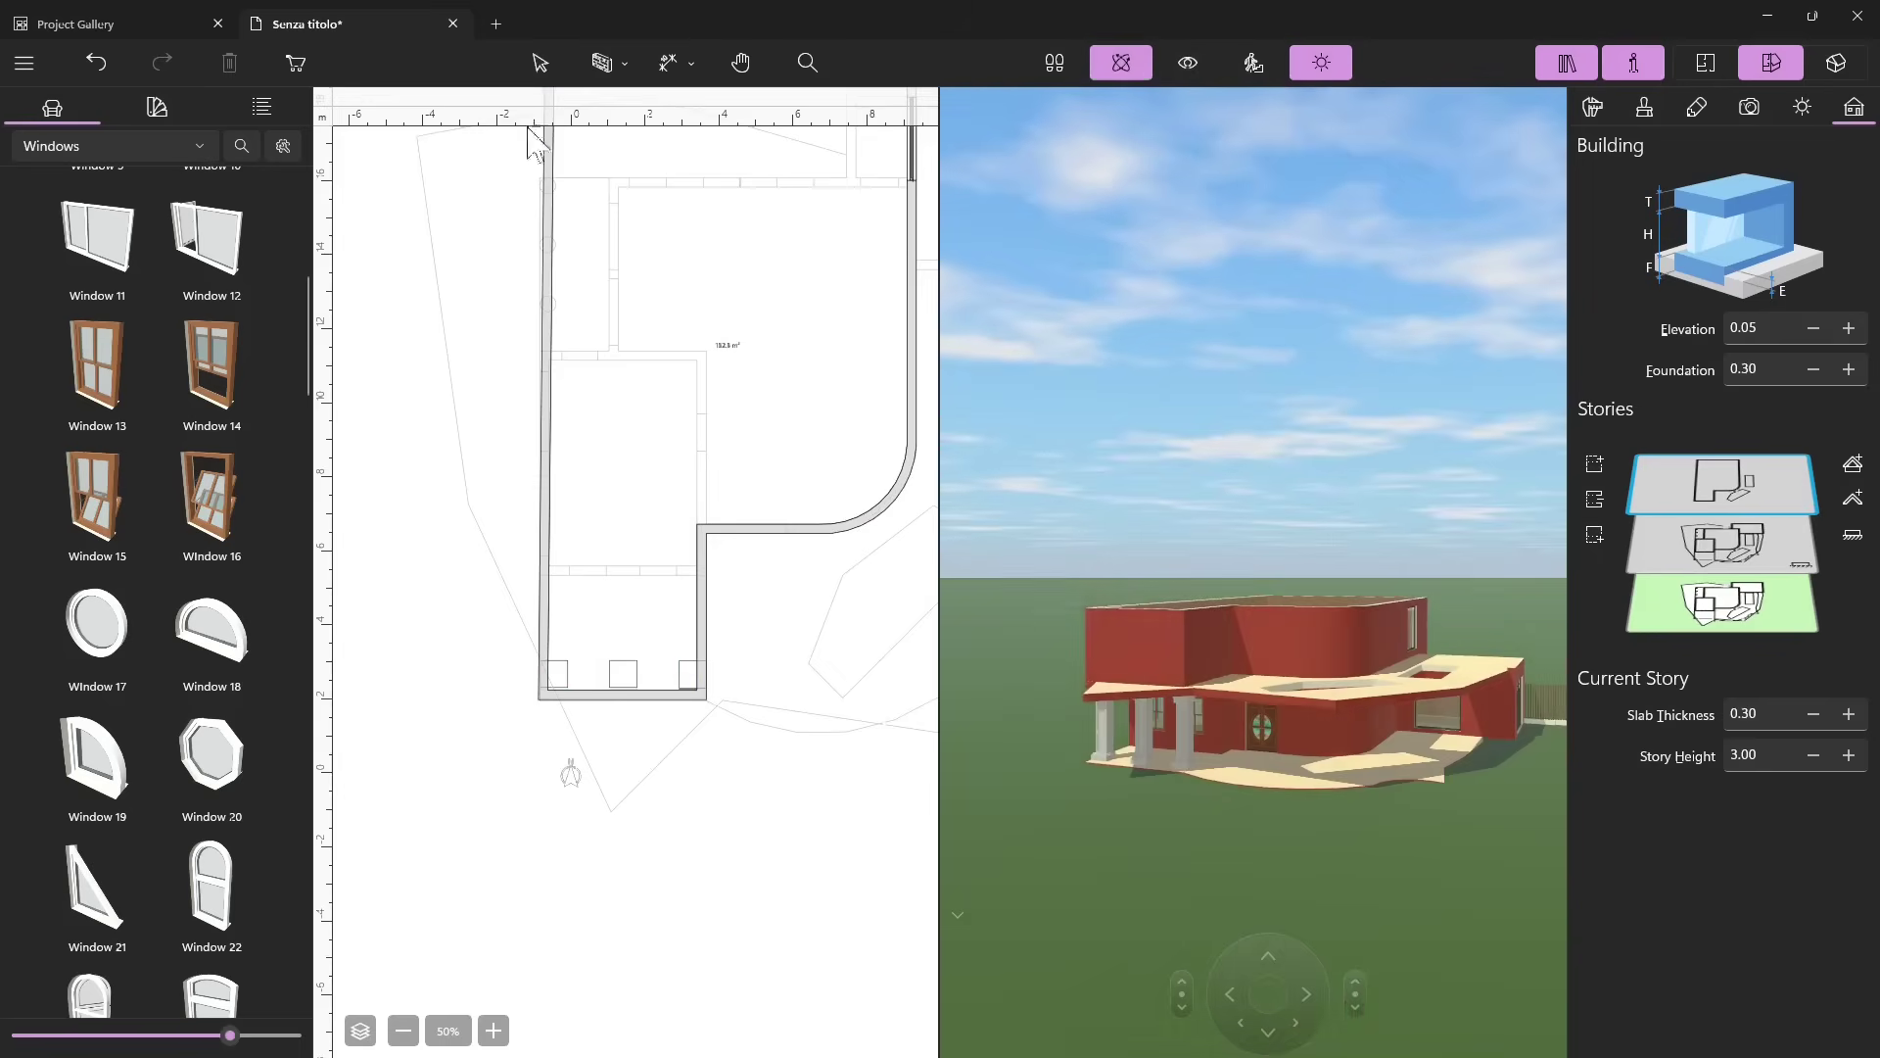
Move the window beside the porch up onto the upper story's front wall, near its left end.
click(539, 63)
click(1191, 724)
click(1202, 724)
drag(1202, 721, 1092, 628)
scroll(649, 701, up, 2)
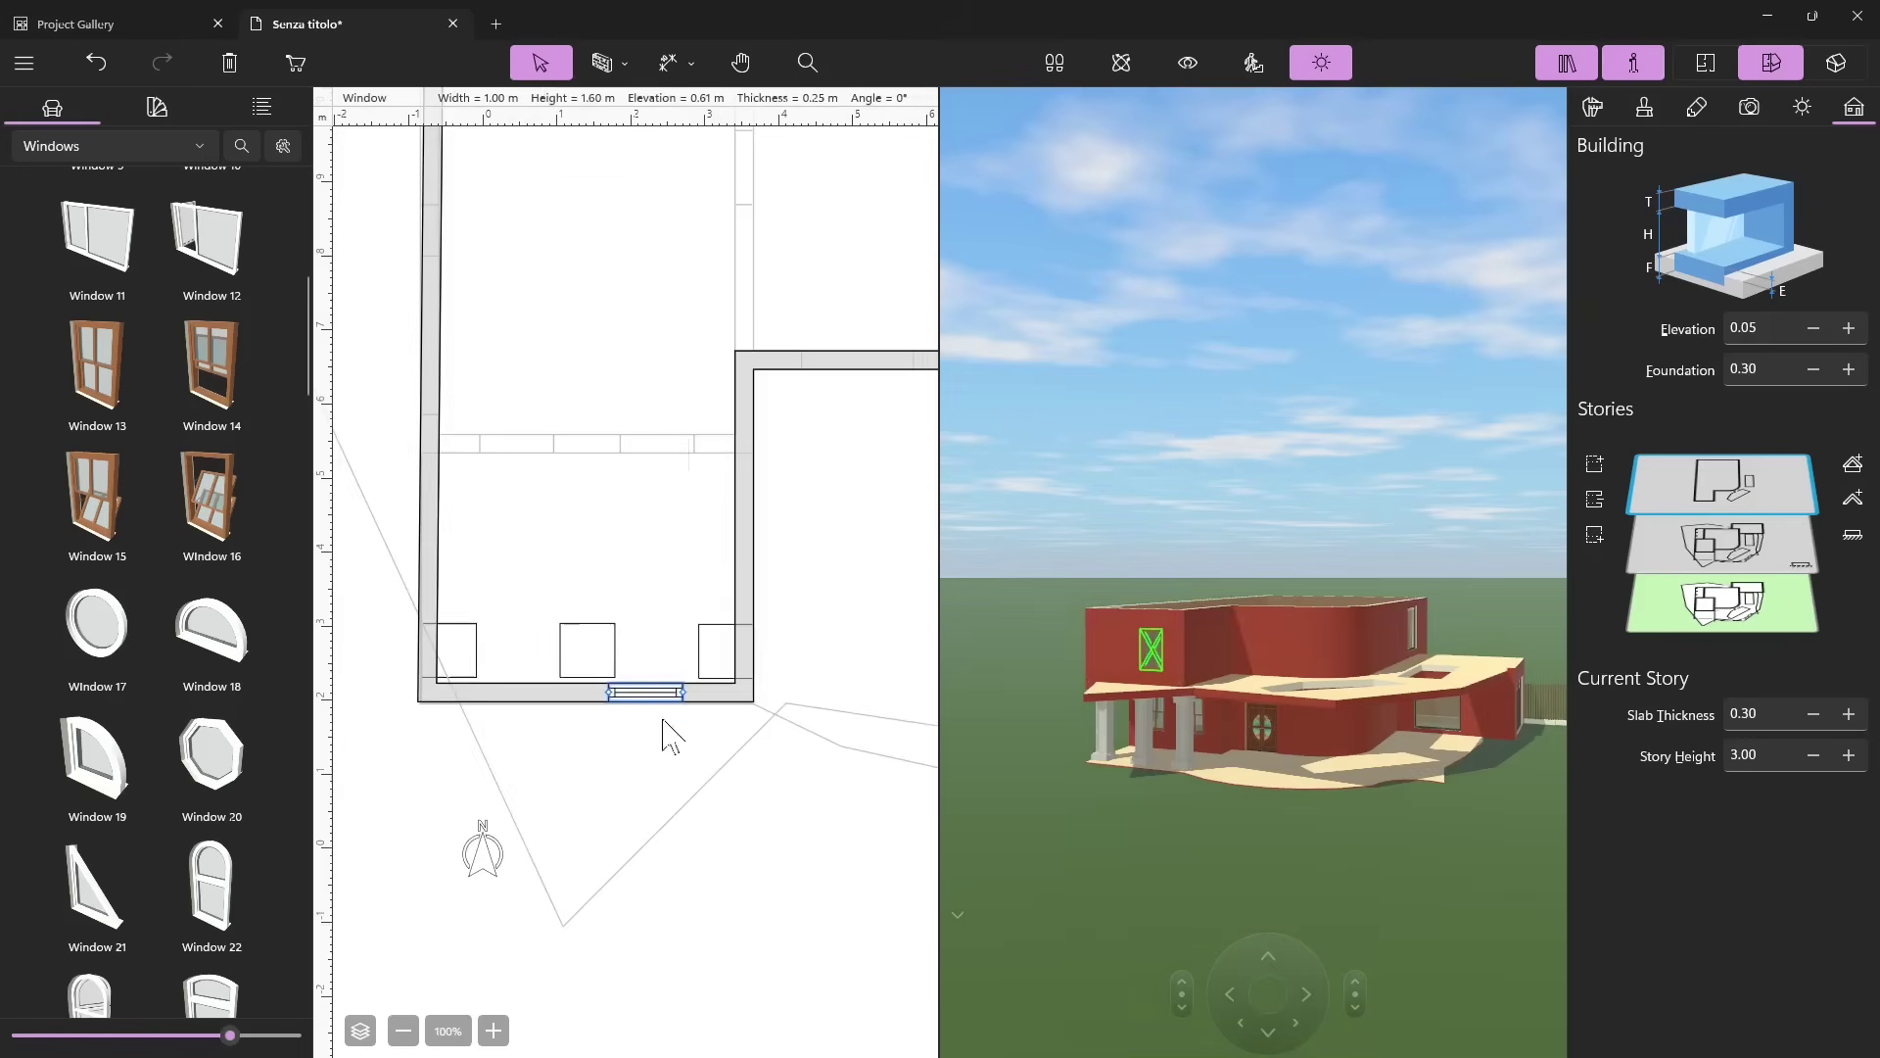
drag(641, 704, 650, 703)
drag(654, 721, 534, 699)
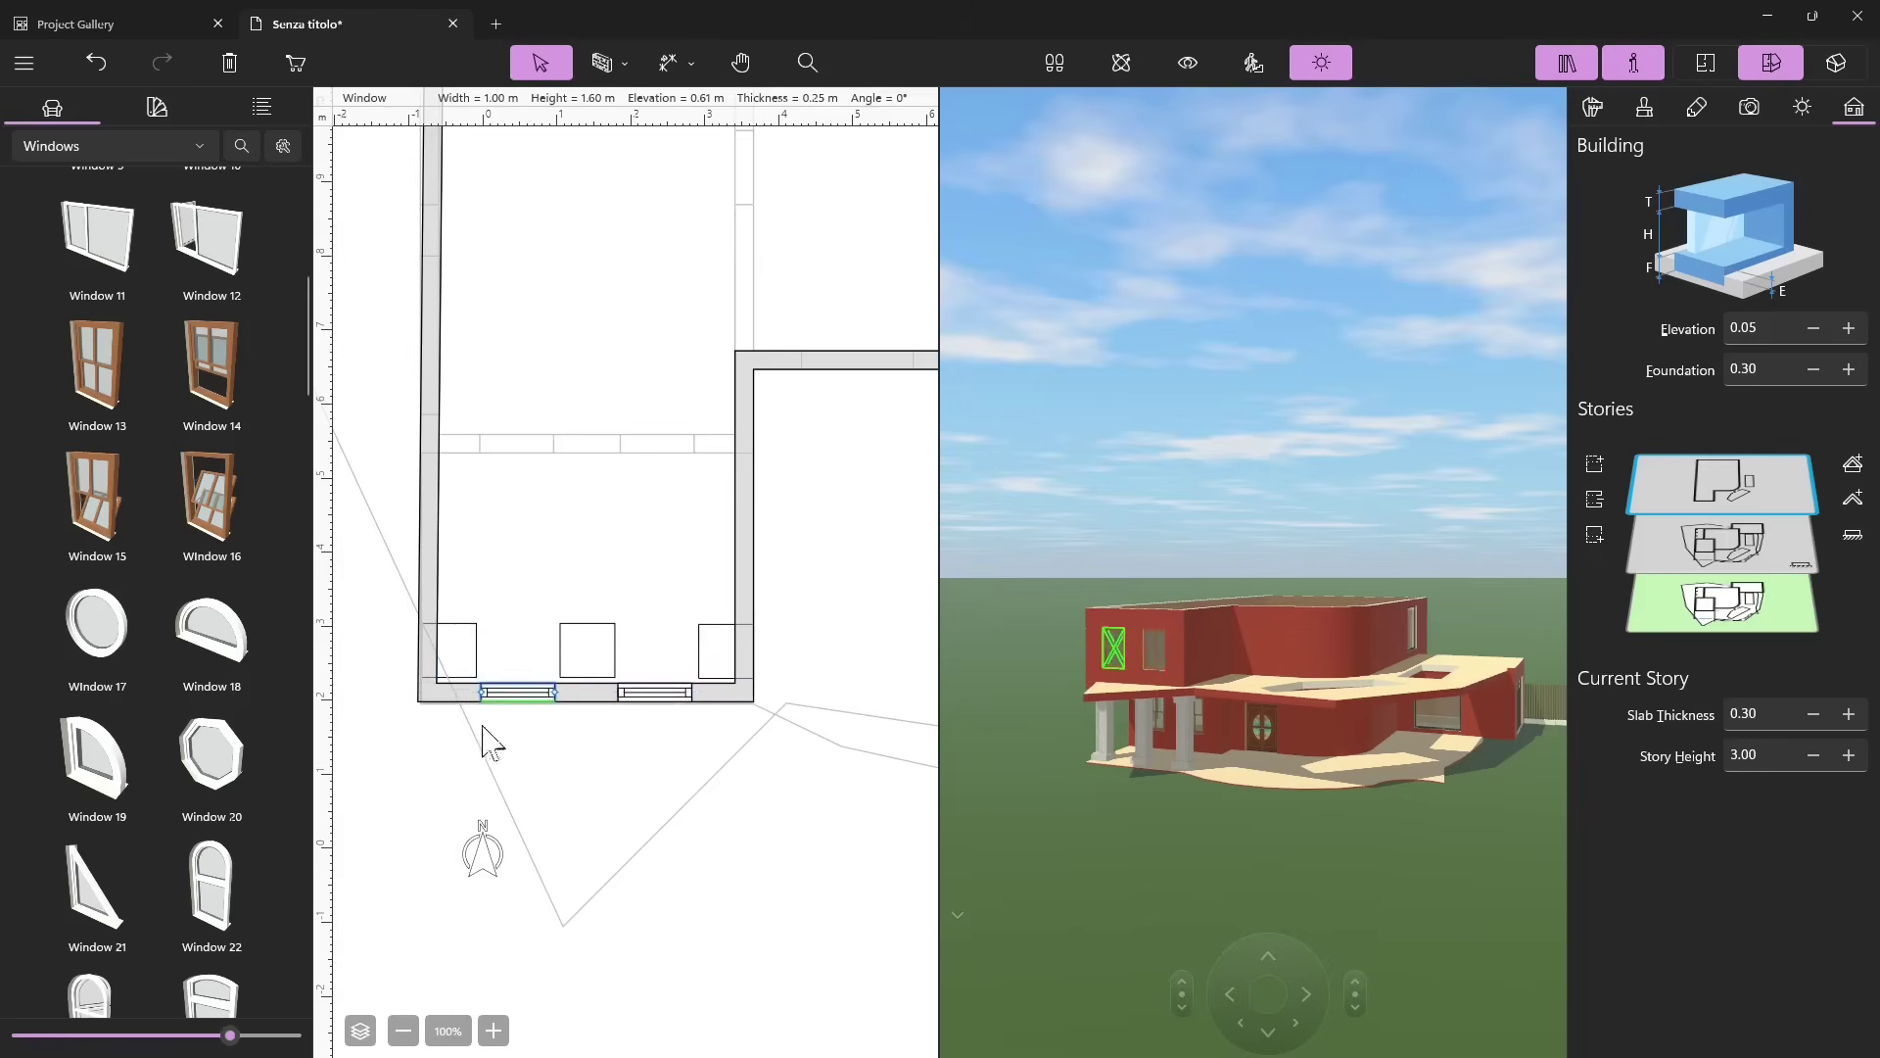
Slide the 2.23 × 2.30 m upper-story window into place along the front red wall.
drag(1190, 801, 1220, 748)
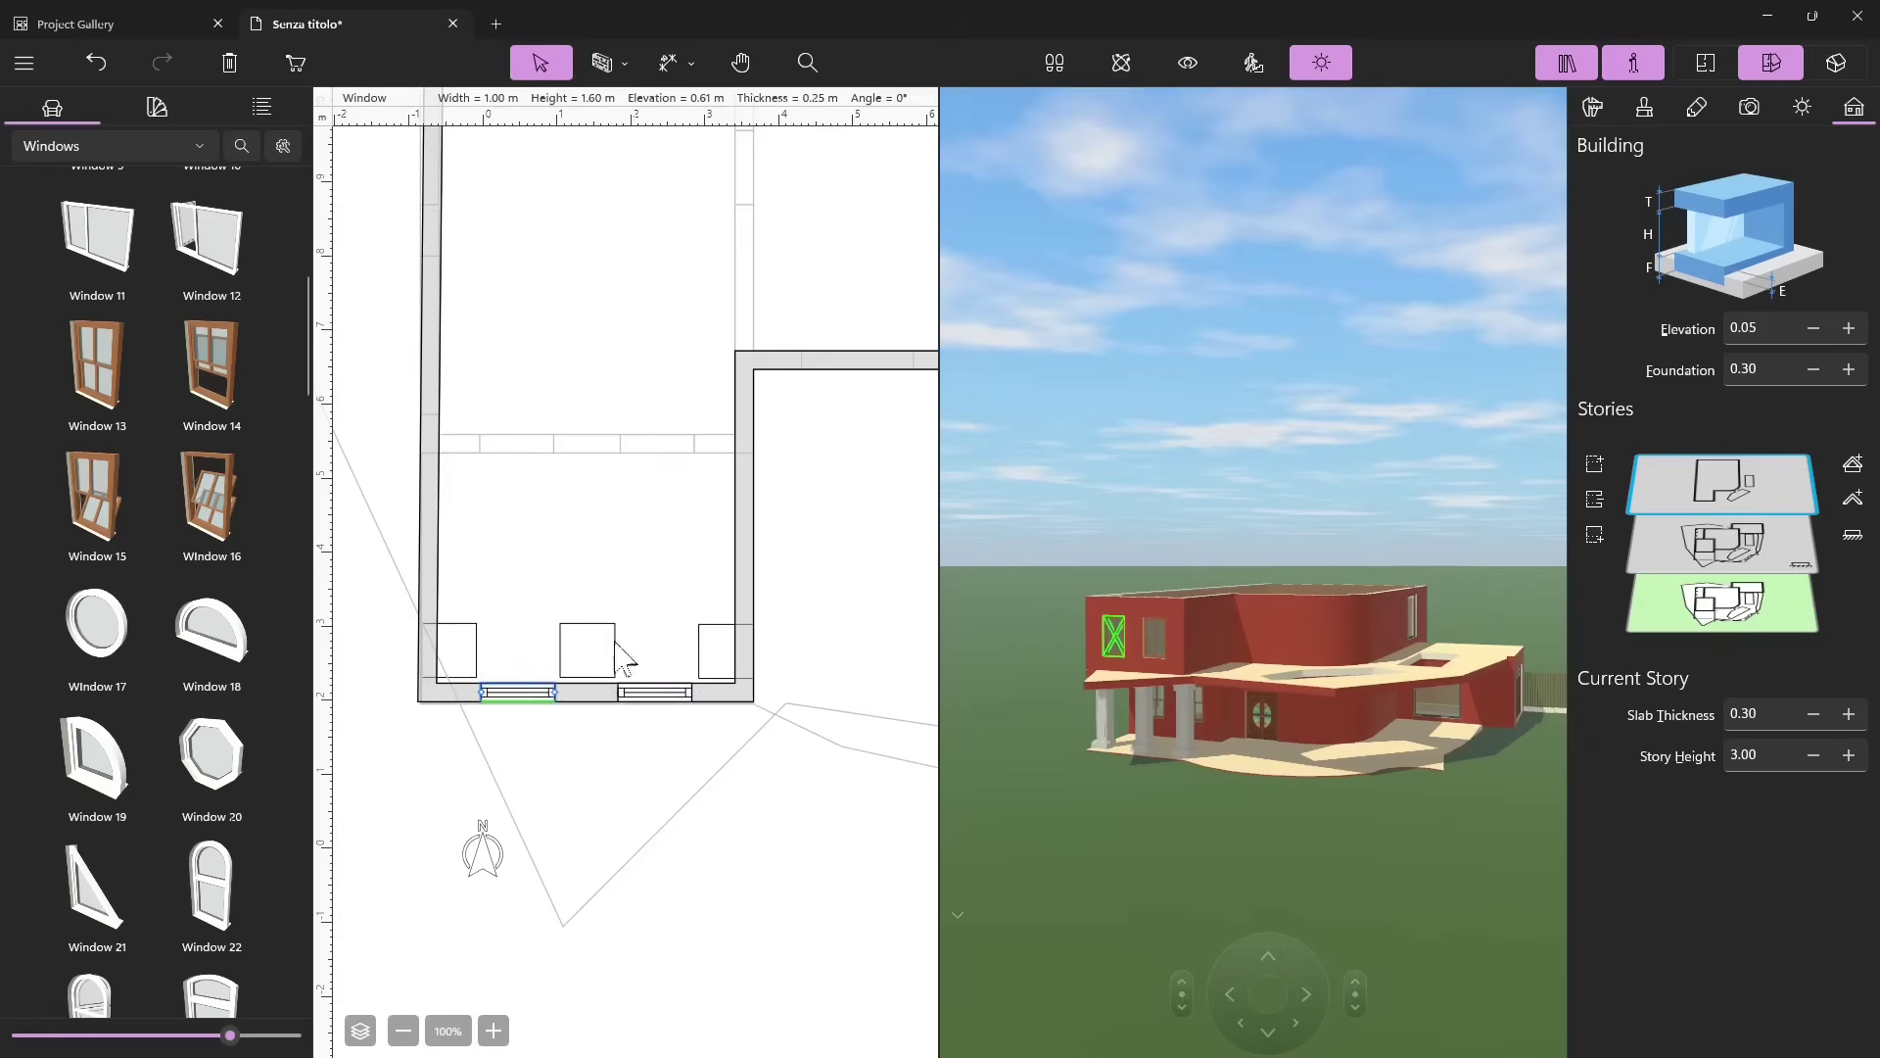
scroll(619, 654, down, 2)
scroll(617, 621, up, 8)
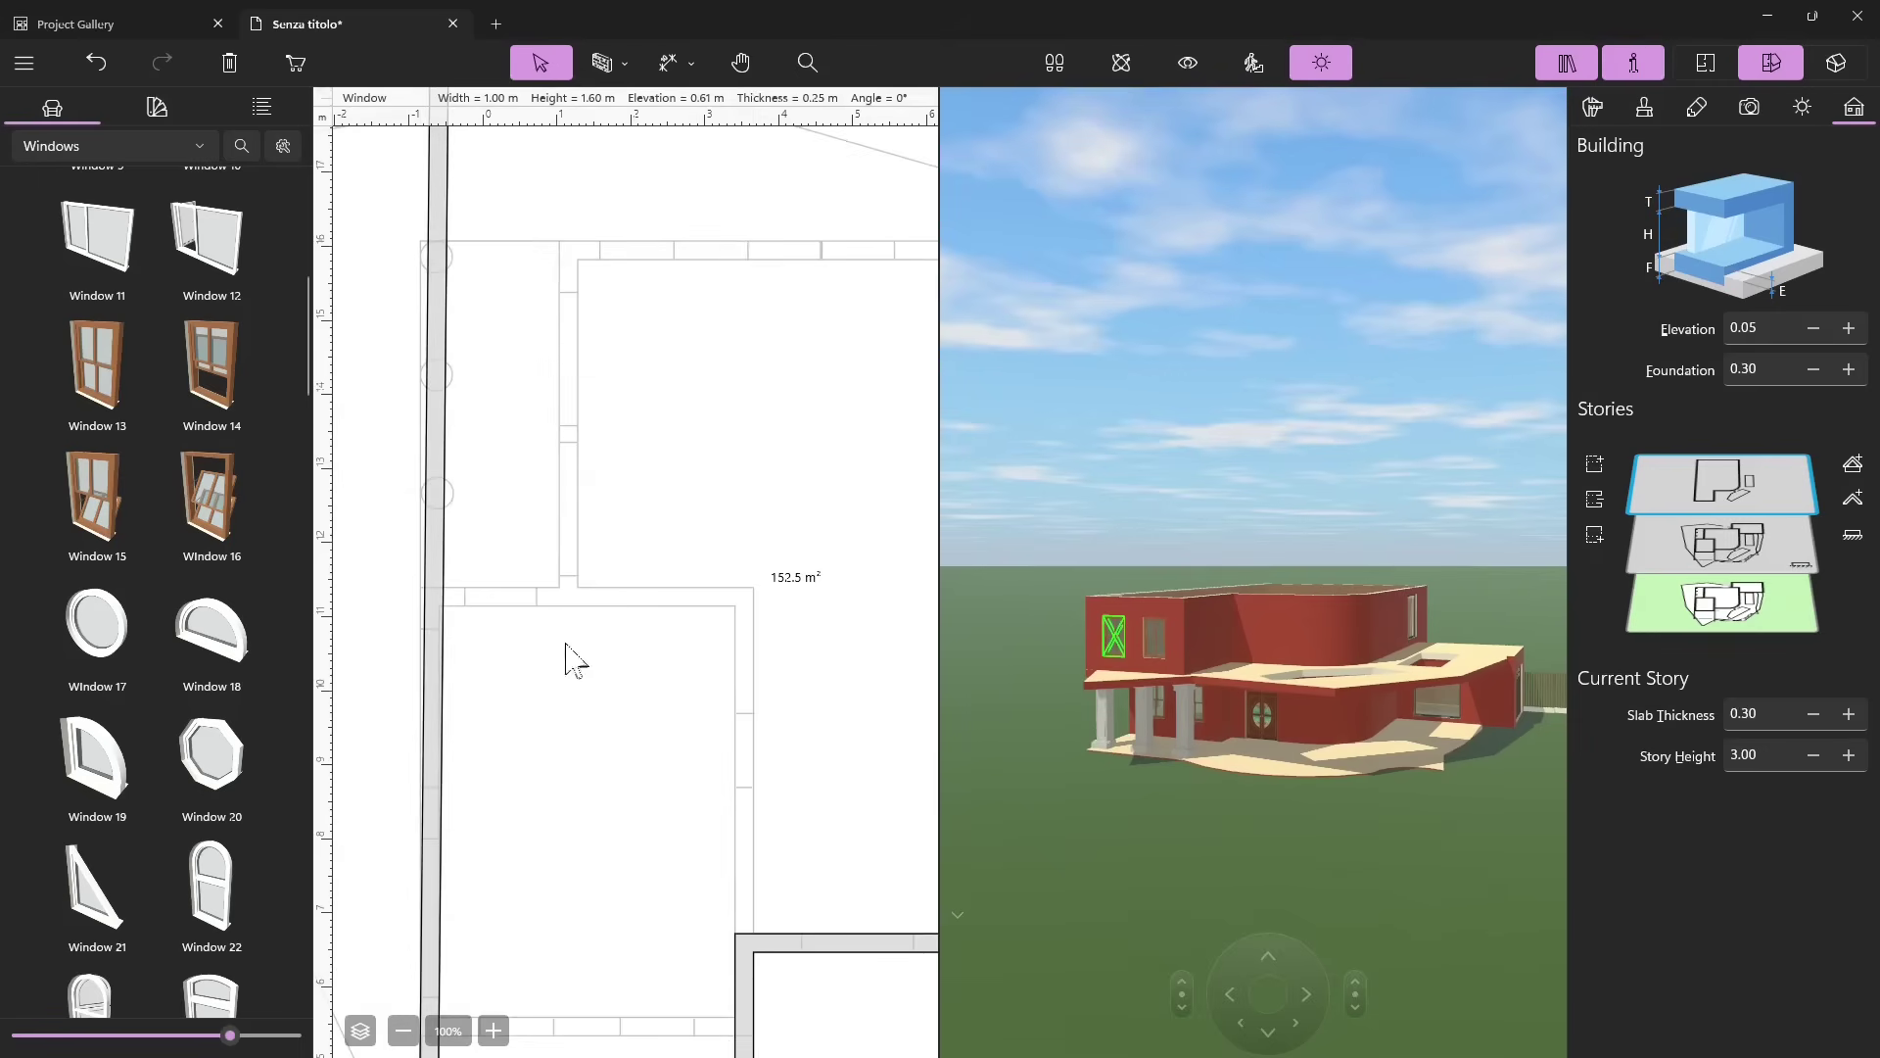
click(1046, 716)
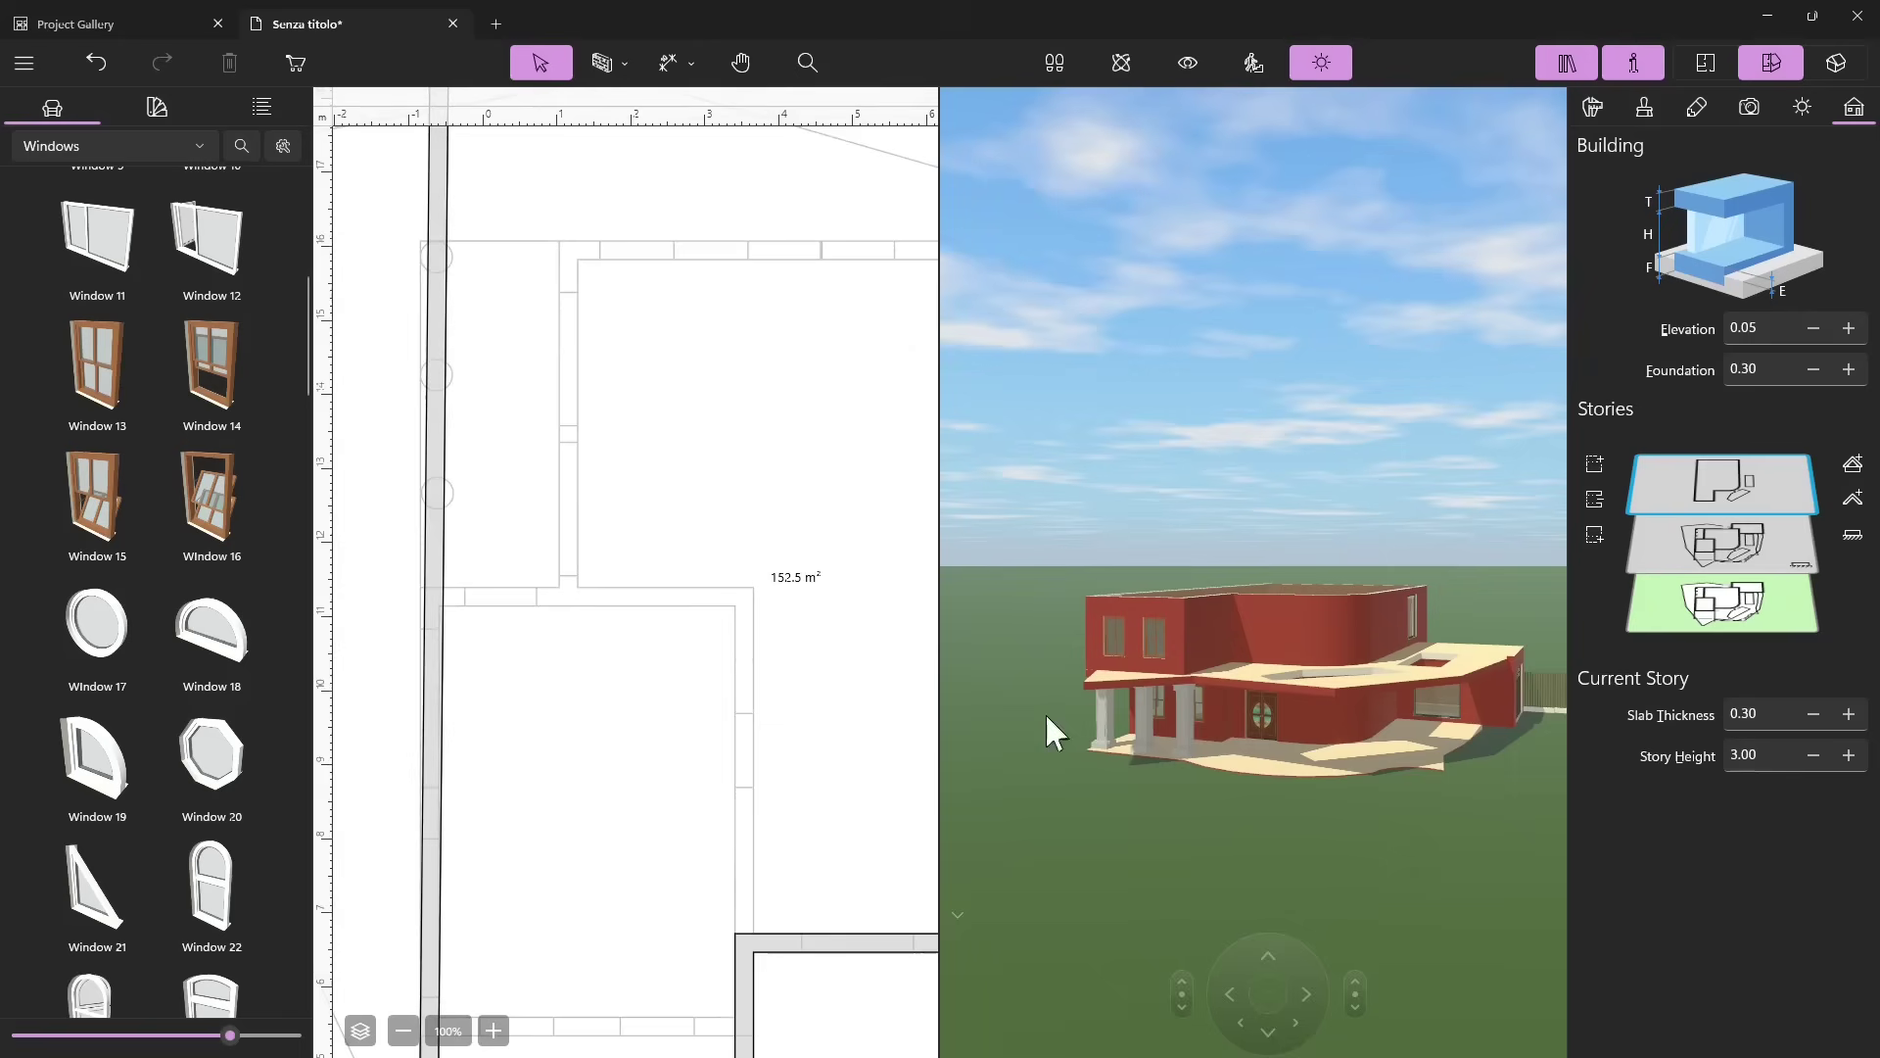
click(1253, 713)
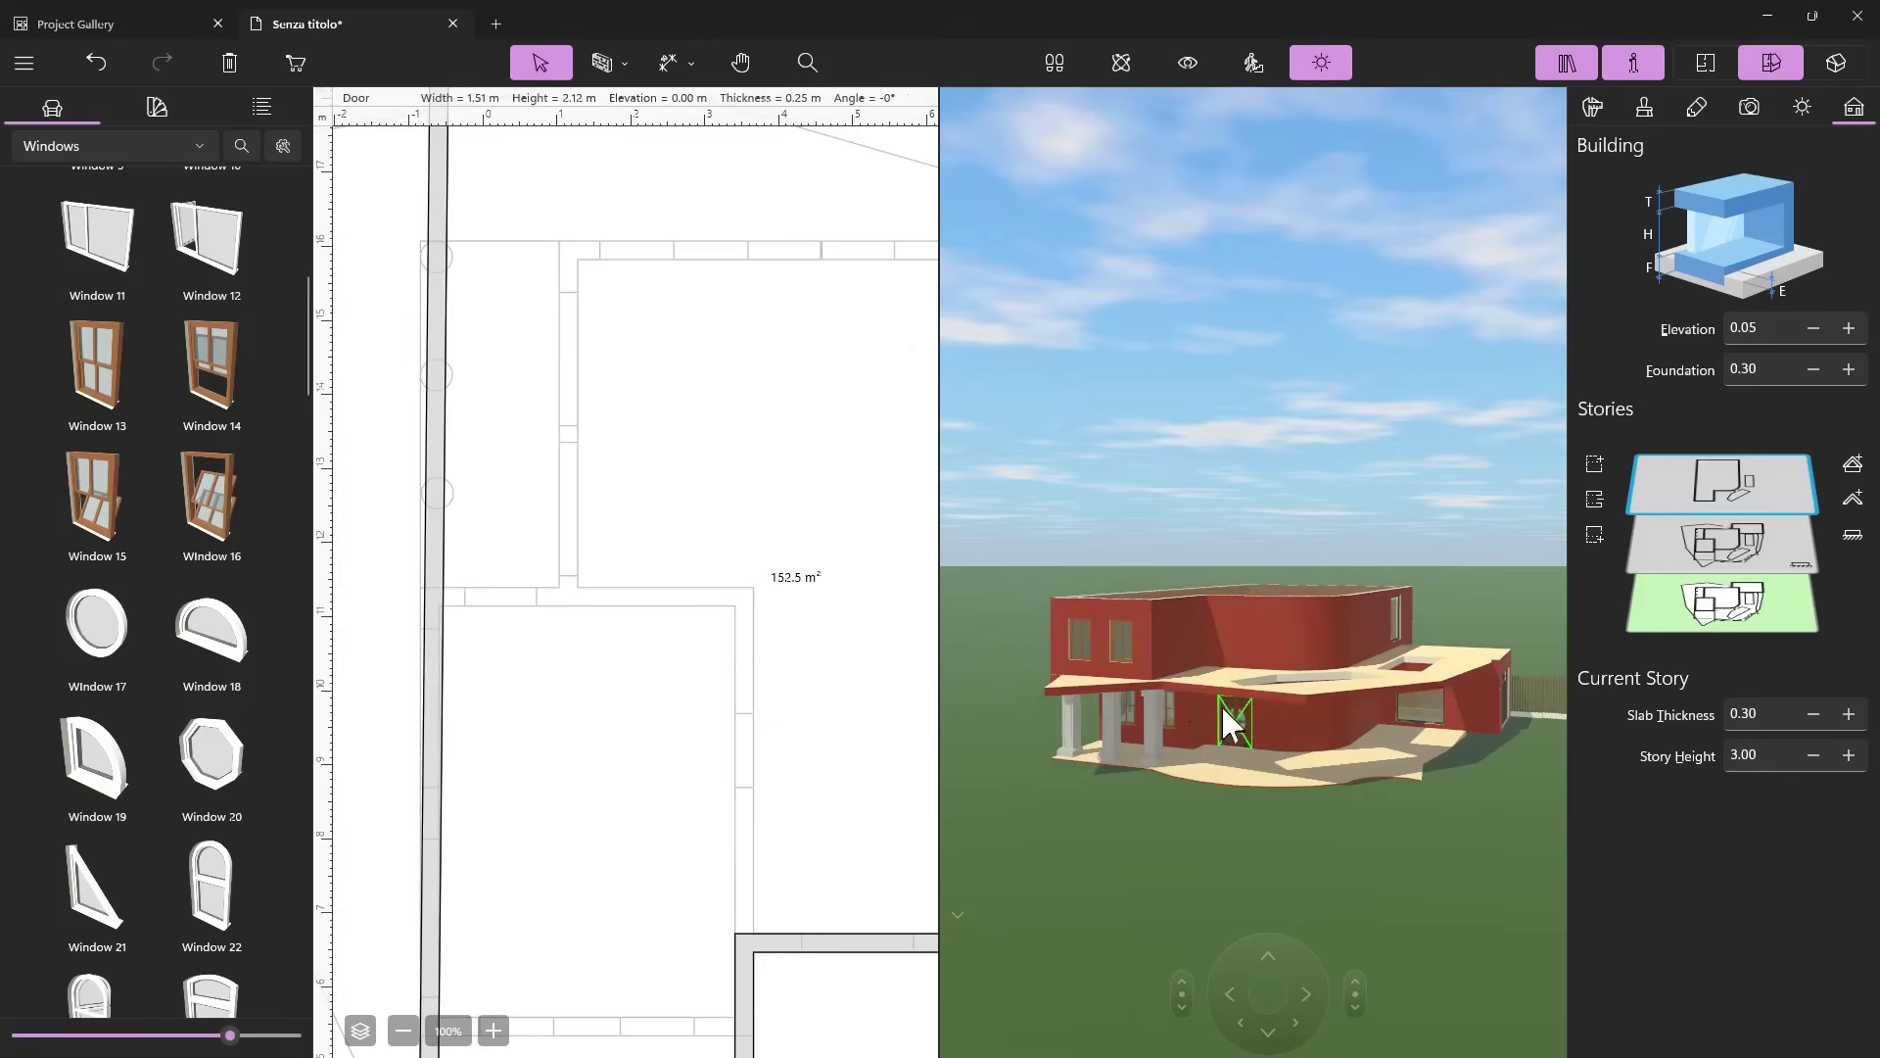
drag(1268, 744, 1047, 701)
click(1348, 647)
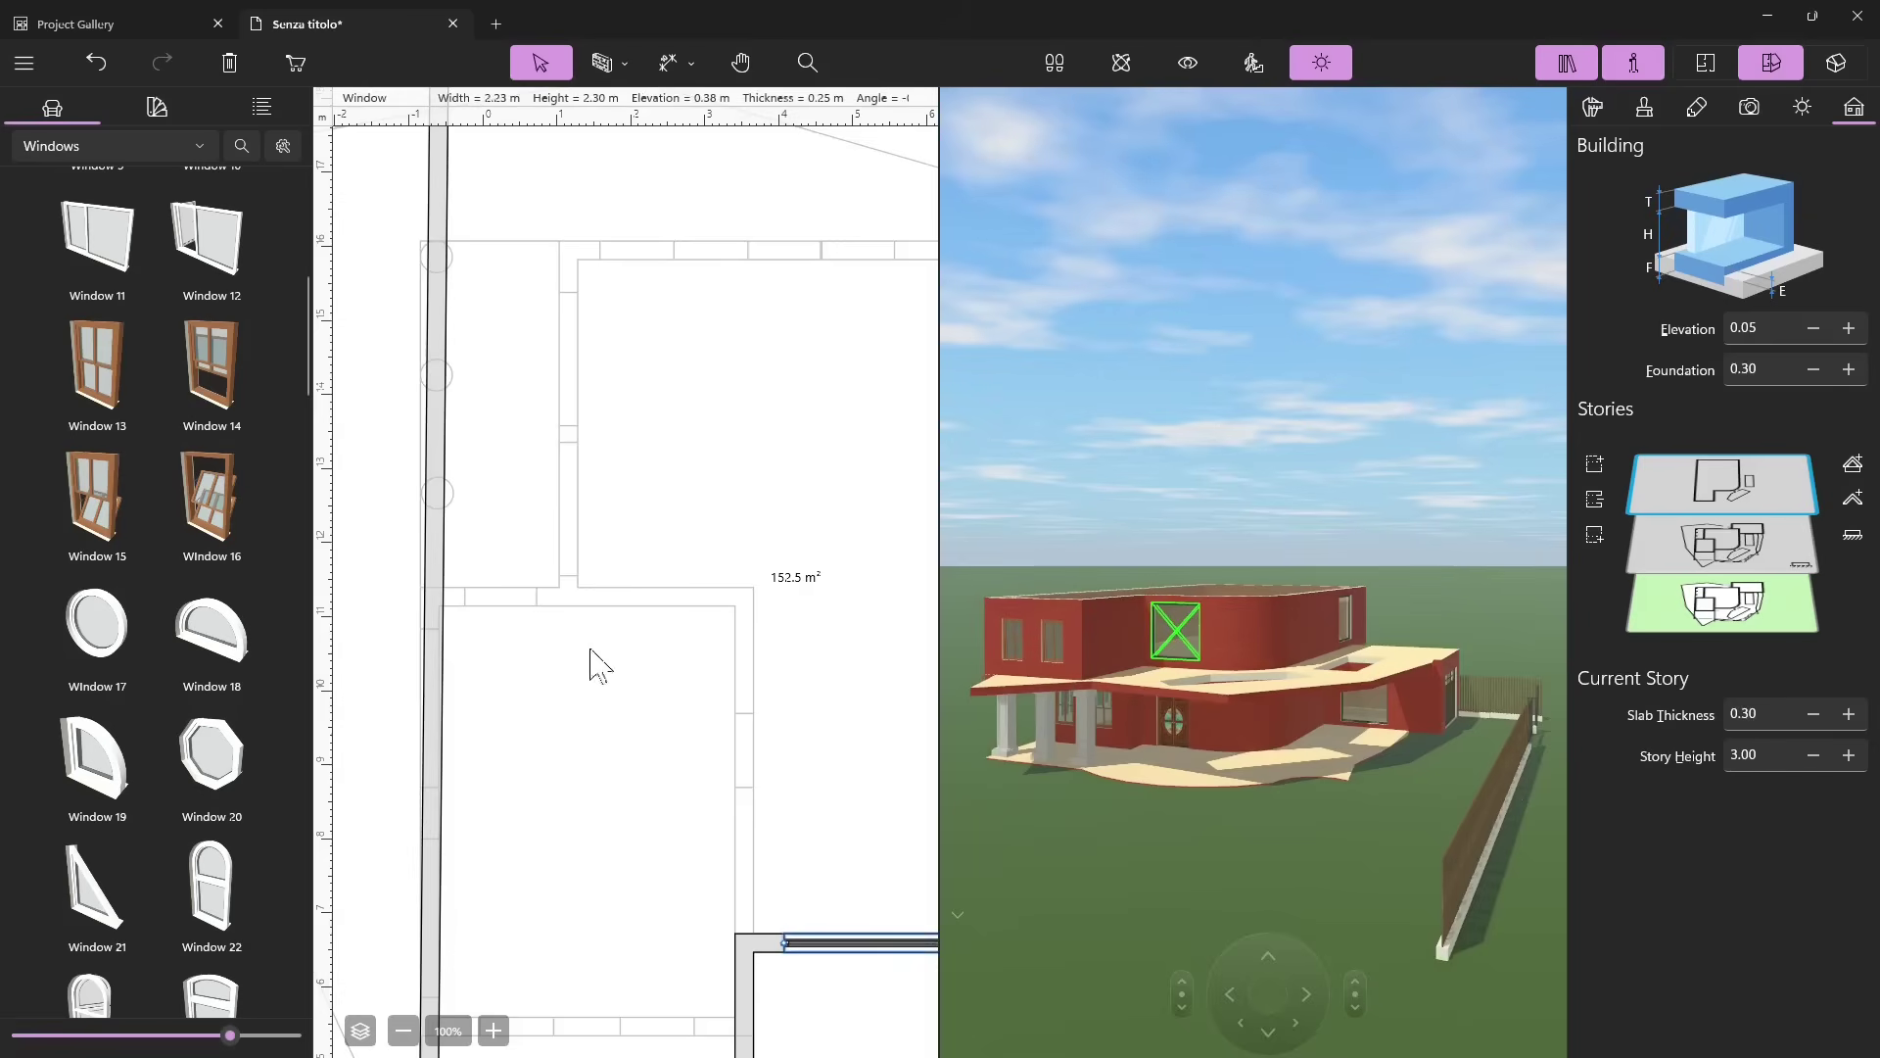
scroll(507, 642, down, 3)
scroll(705, 852, up, 3)
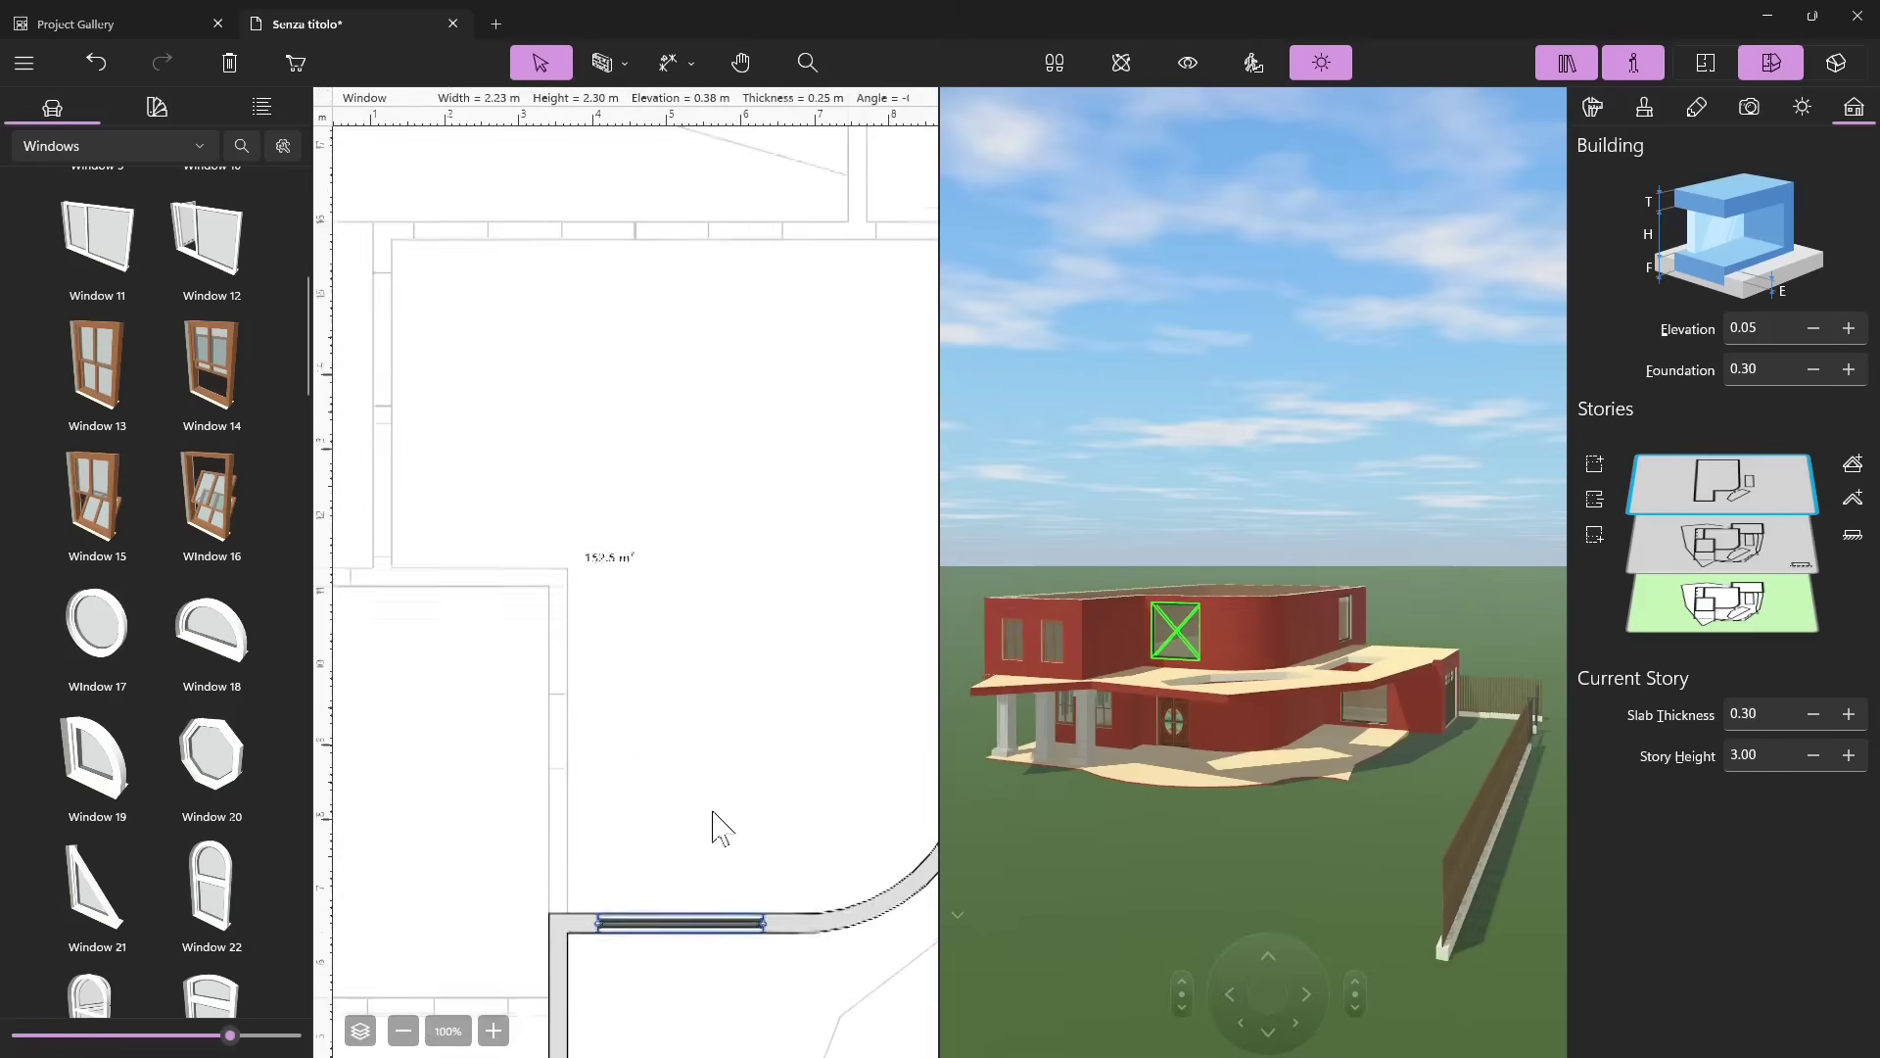
mouse_move(664, 937)
mouse_down()
mouse_move(877, 932)
mouse_move(732, 963)
mouse_move(650, 940)
mouse_move(648, 922)
mouse_up()
click(1185, 566)
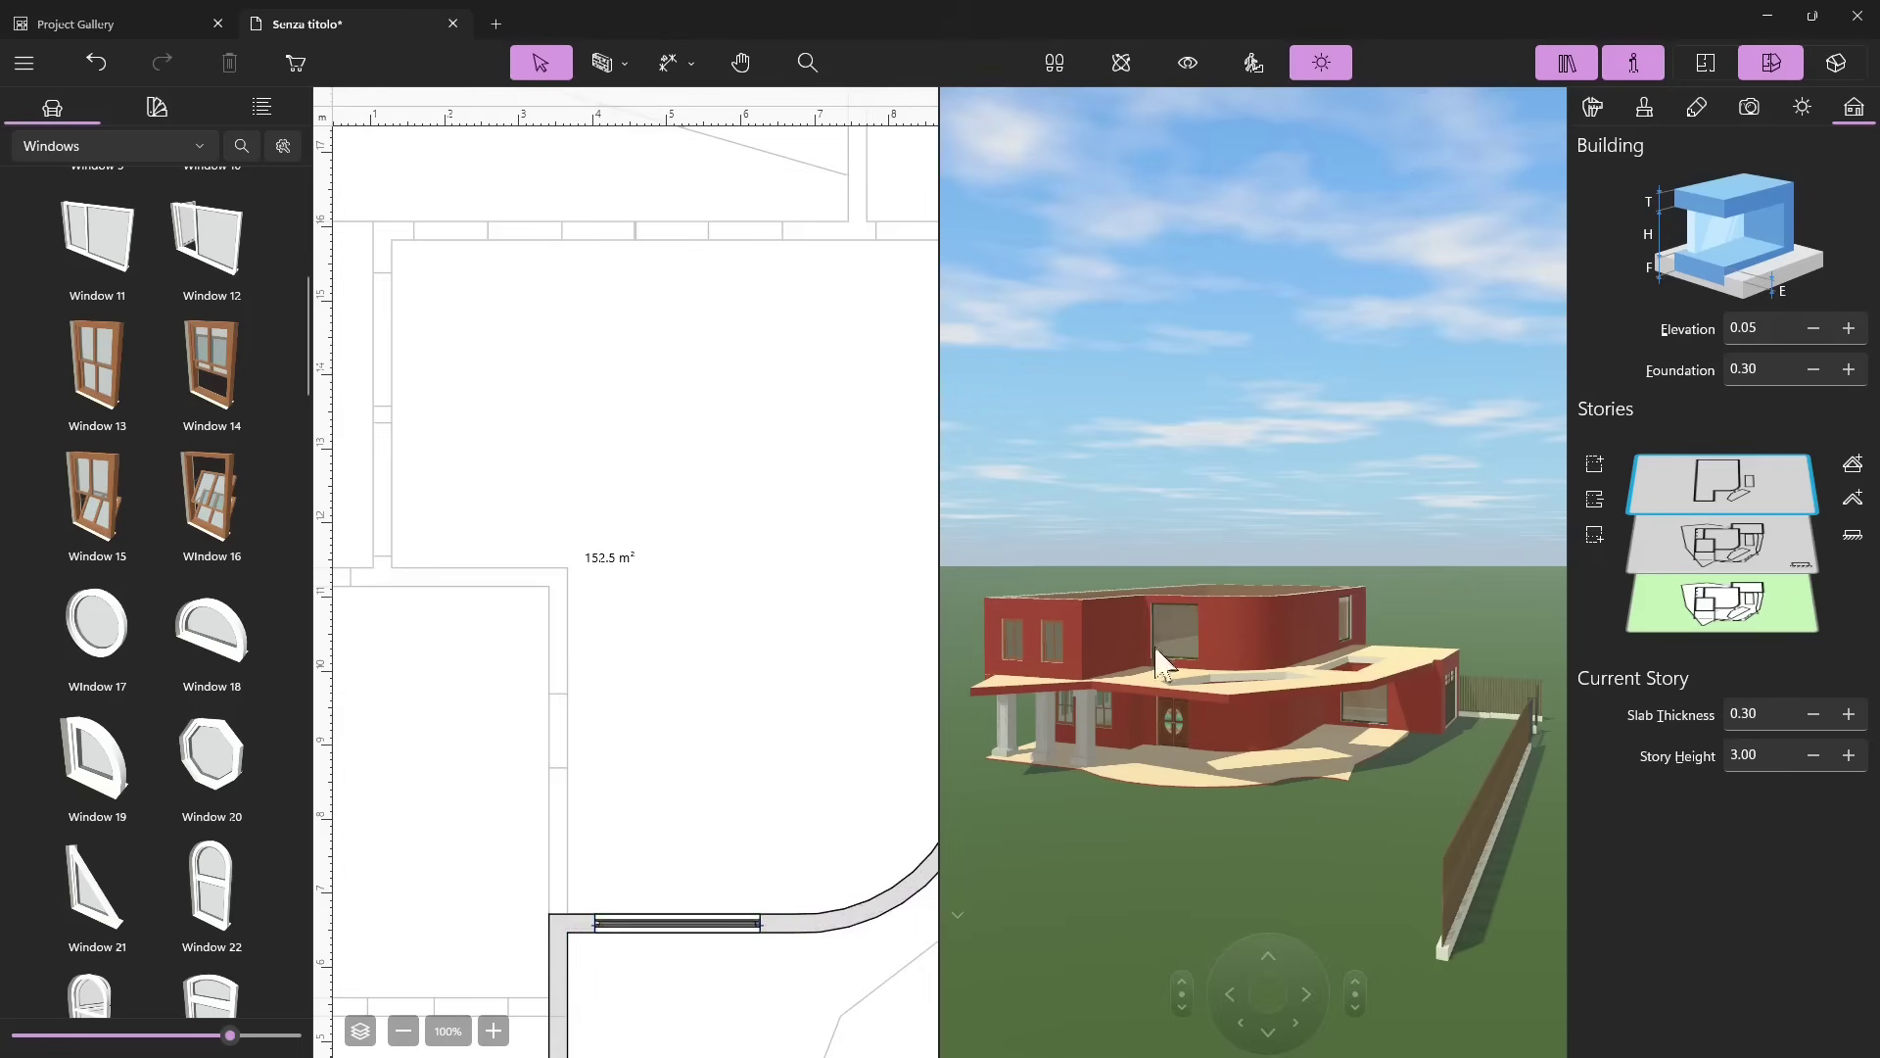
Select two ground-floor windows and drag one onto the upper wall.
drag(1064, 860, 1136, 766)
click(1121, 62)
drag(1125, 139, 1264, 862)
click(541, 62)
click(1278, 833)
shift+click(1341, 842)
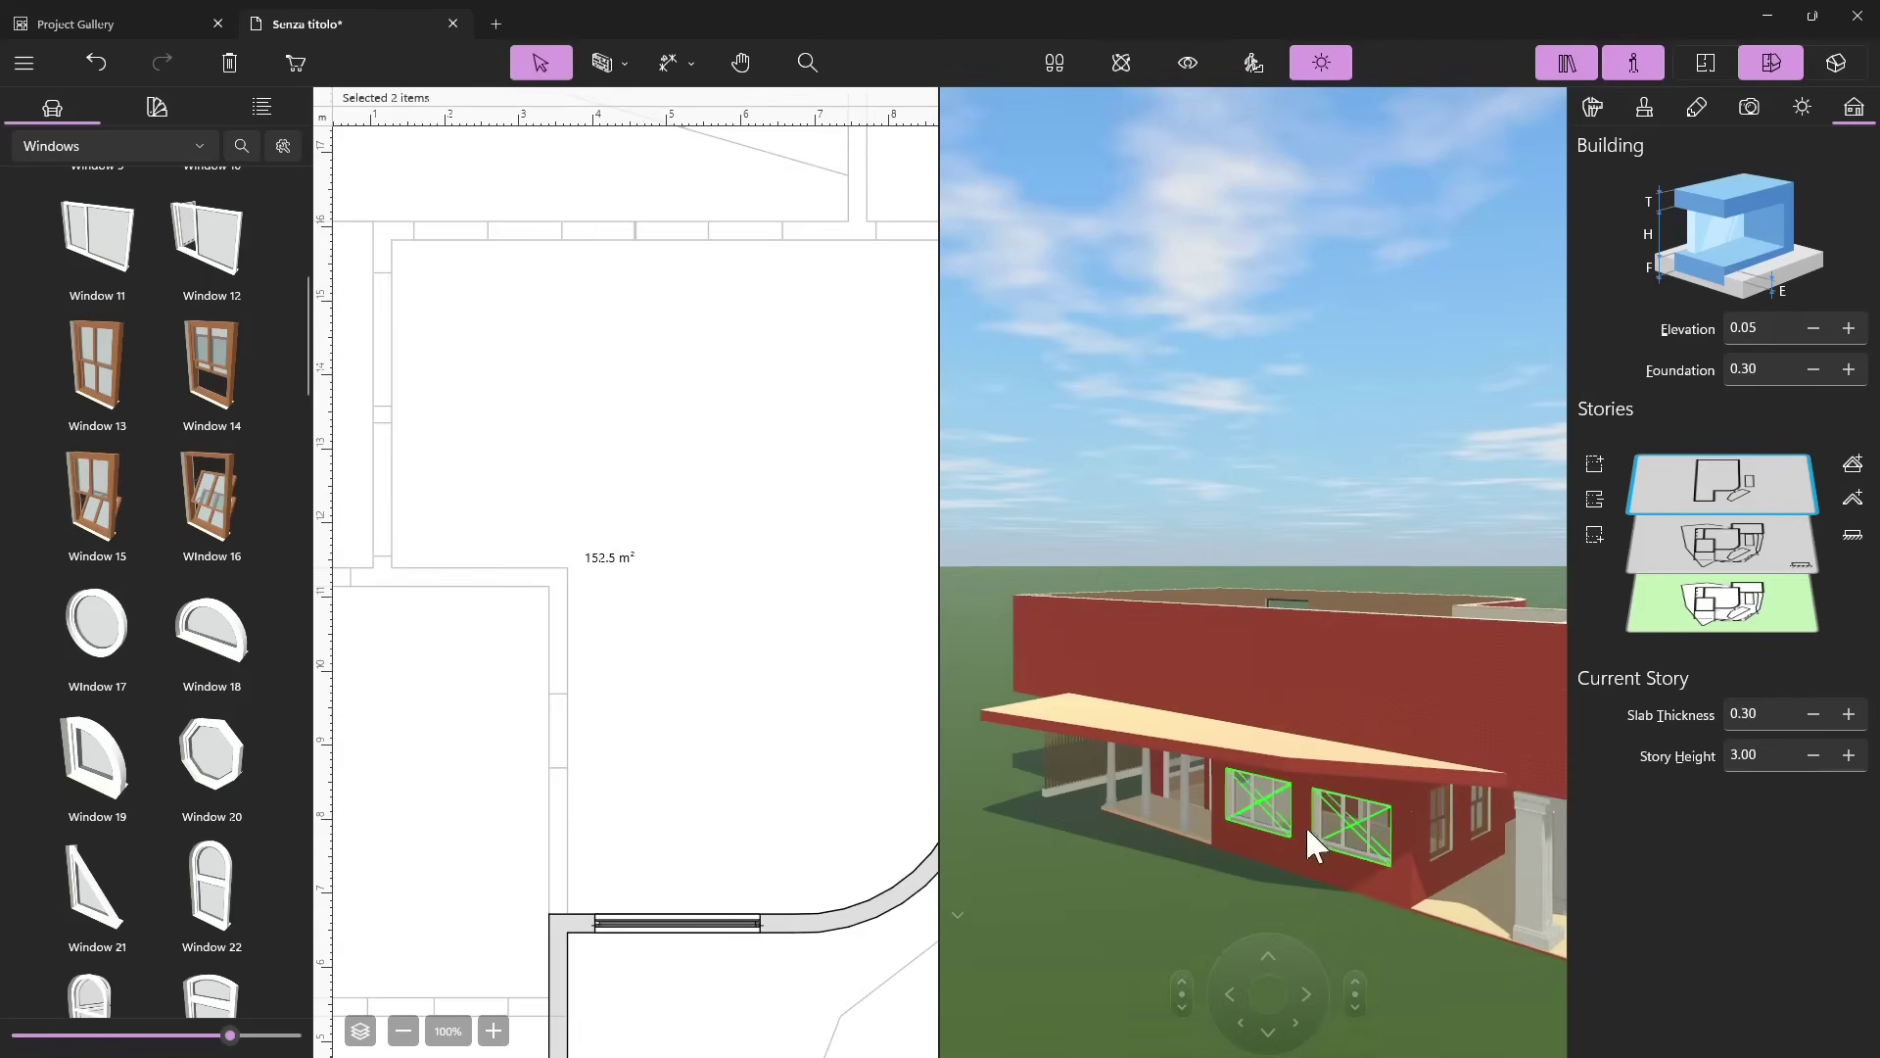
ctrl+drag(1259, 825, 1350, 690)
Delete the extra upper-wall window and reposition the remaining one along the wall.
click(1187, 780)
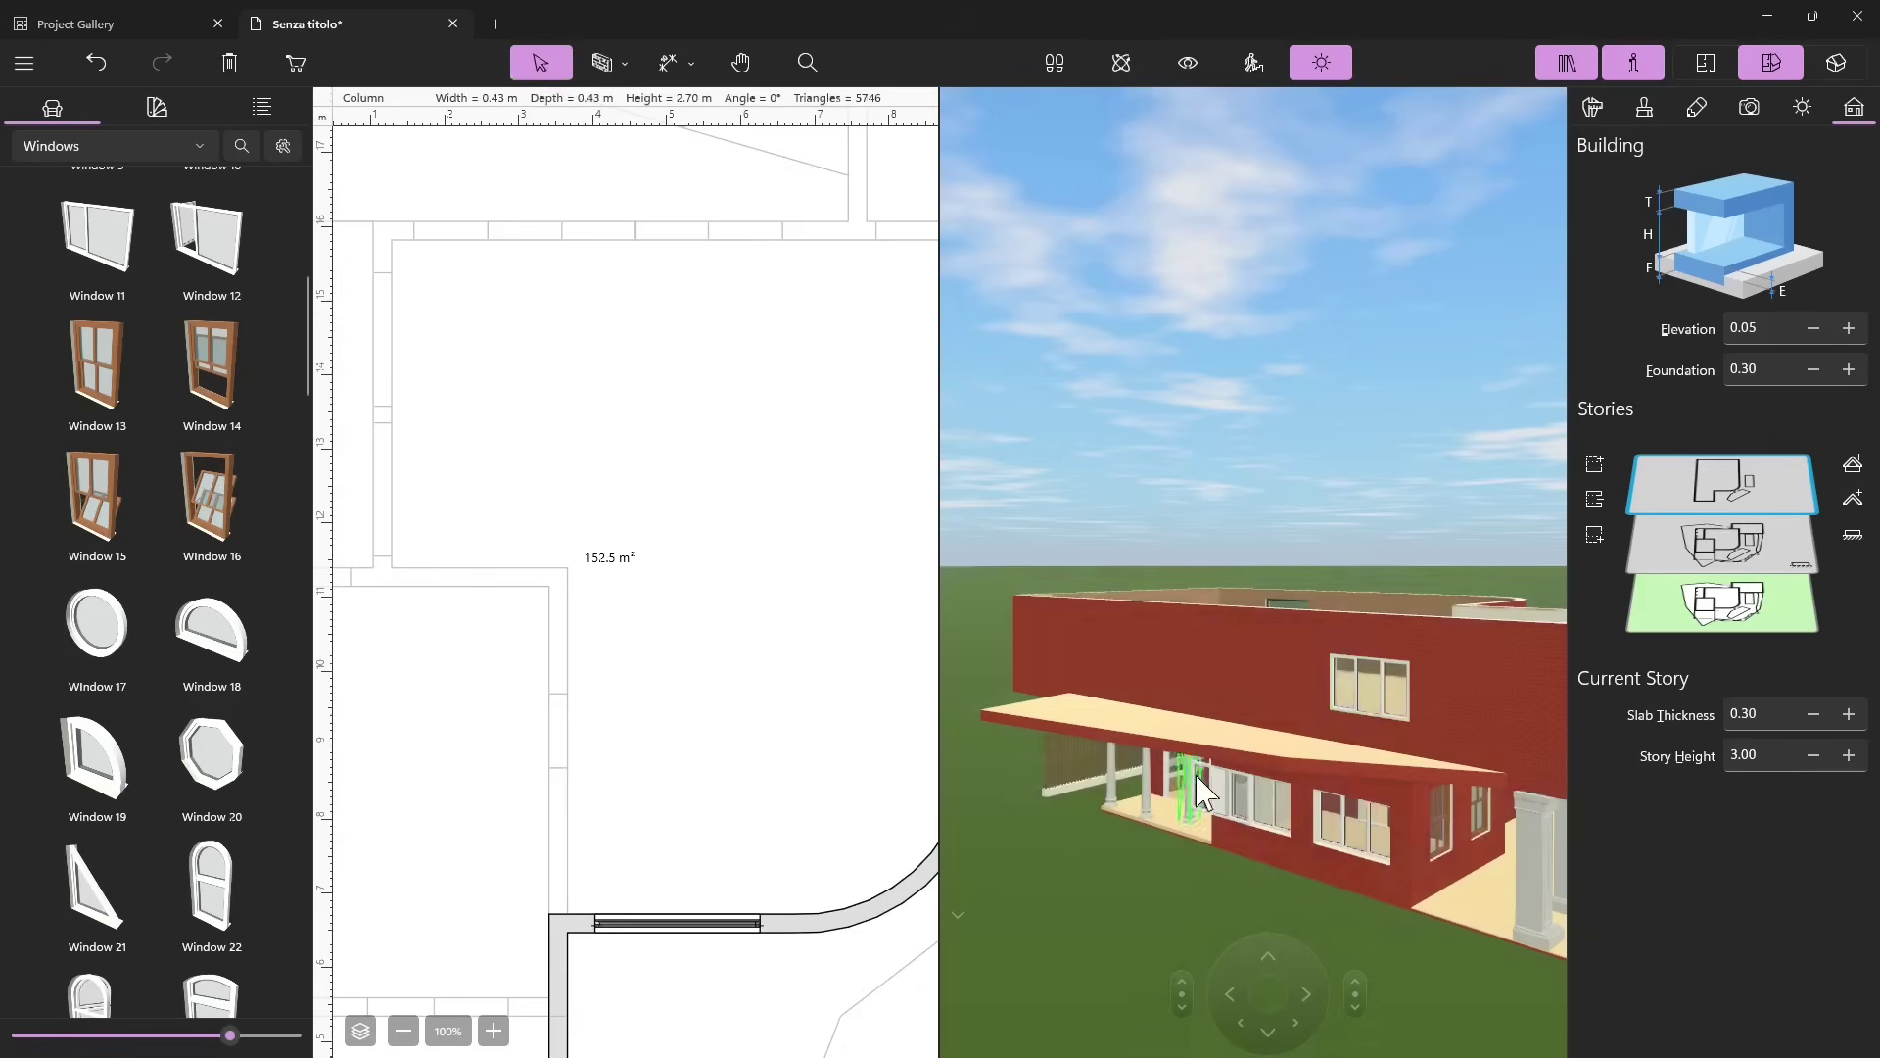
ctrl+drag(1234, 818, 1285, 678)
scroll(676, 551, down, 1)
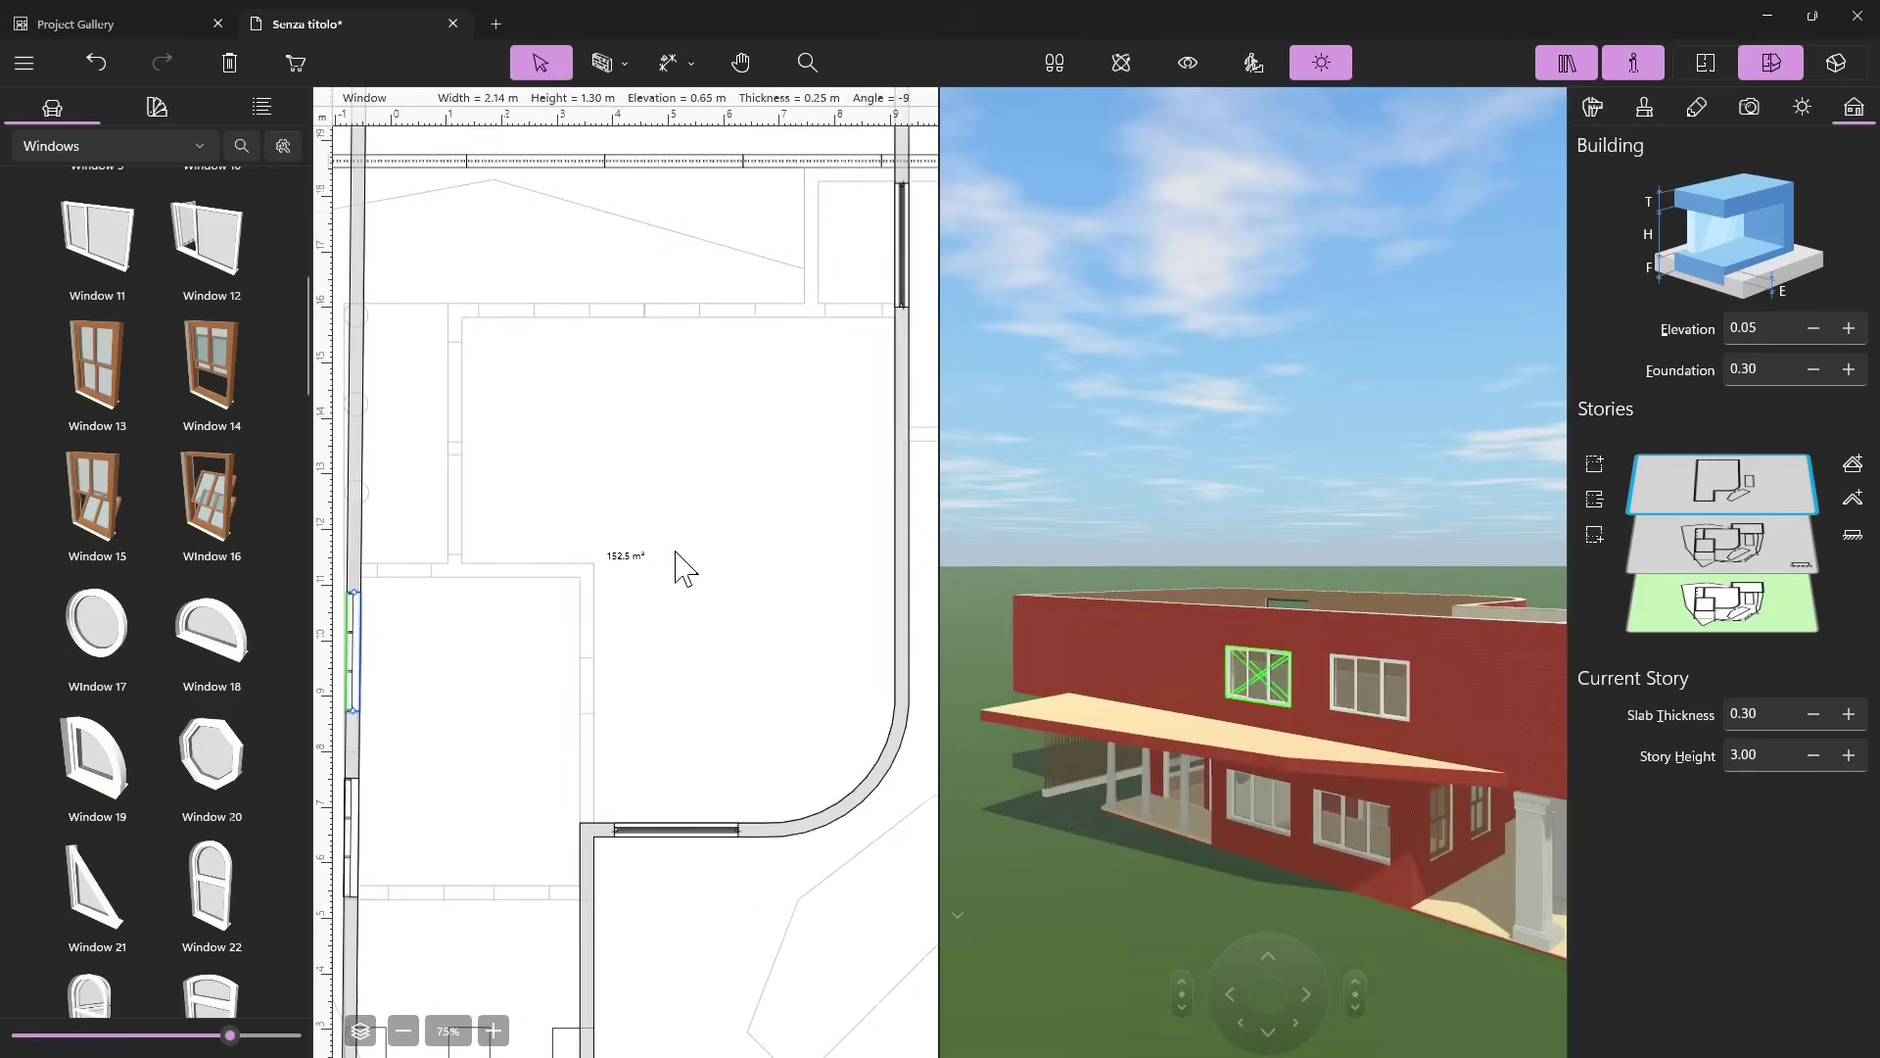
scroll(710, 566, down, 3)
scroll(617, 661, up, 3)
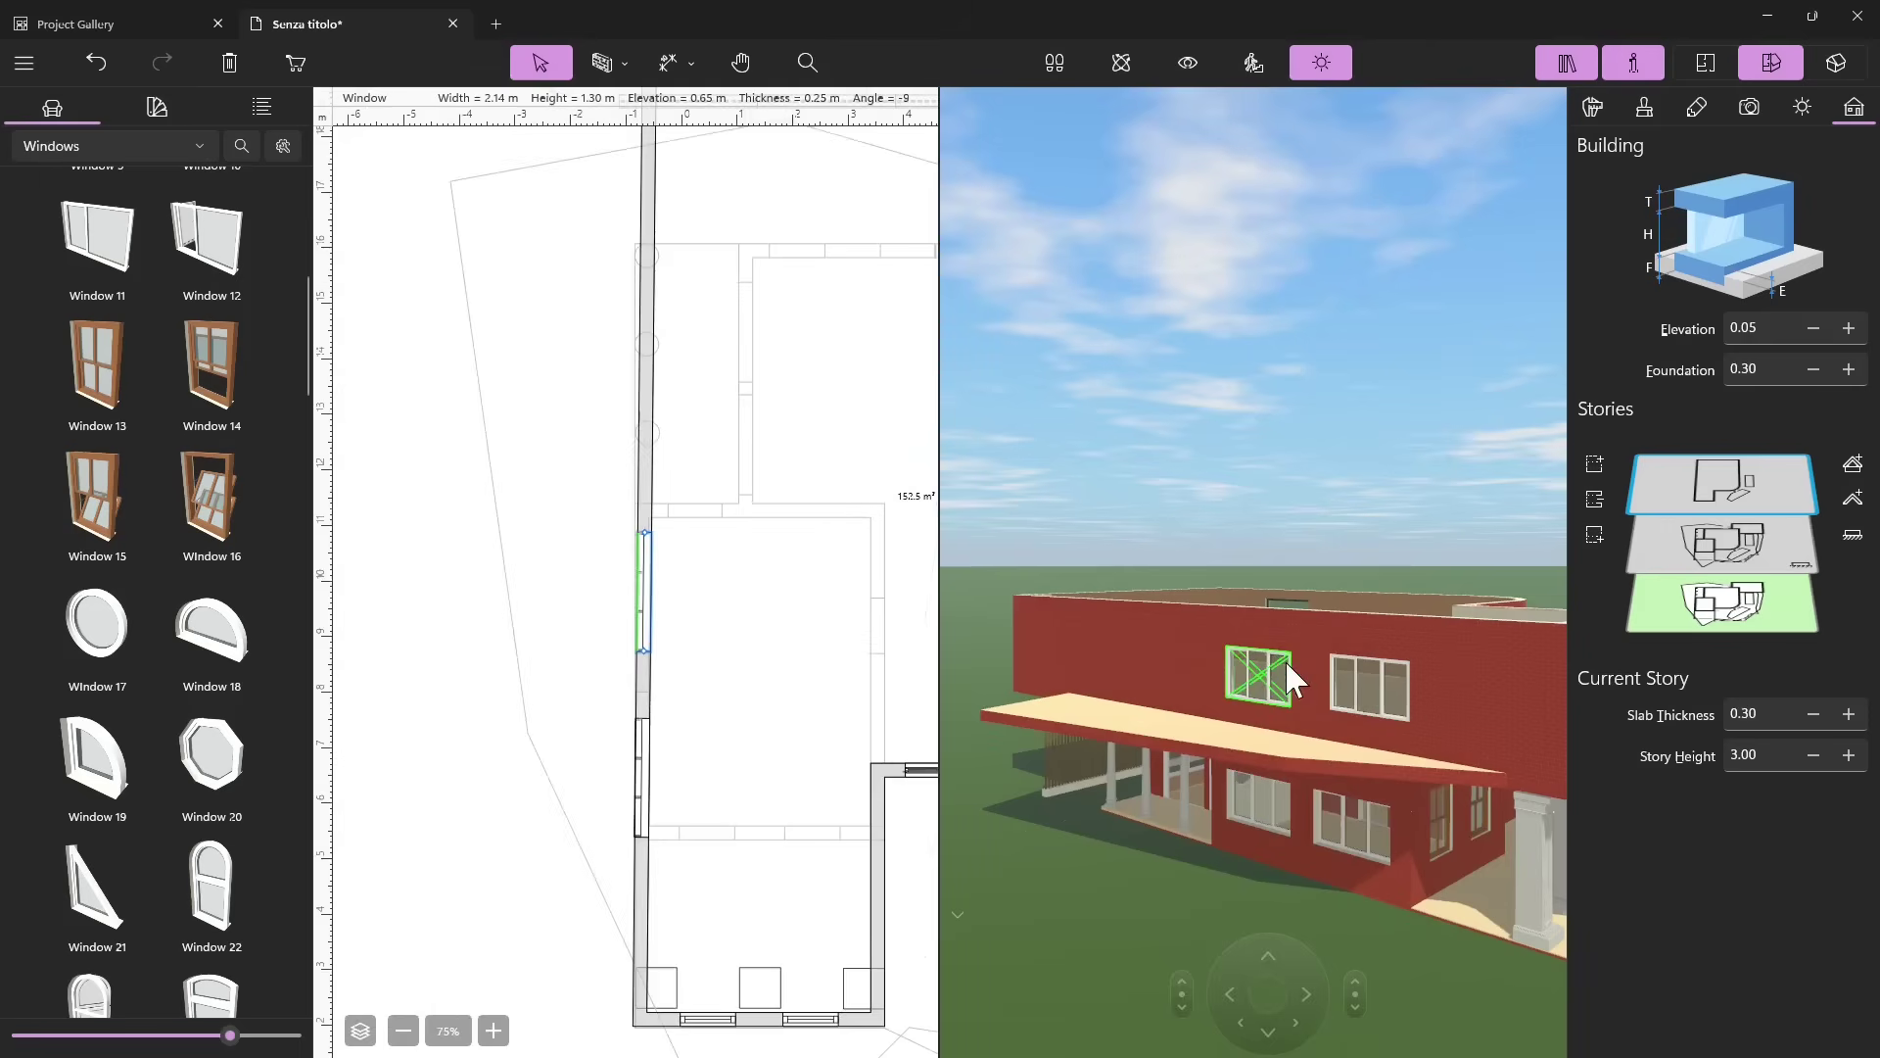
key(Delete)
click(1388, 722)
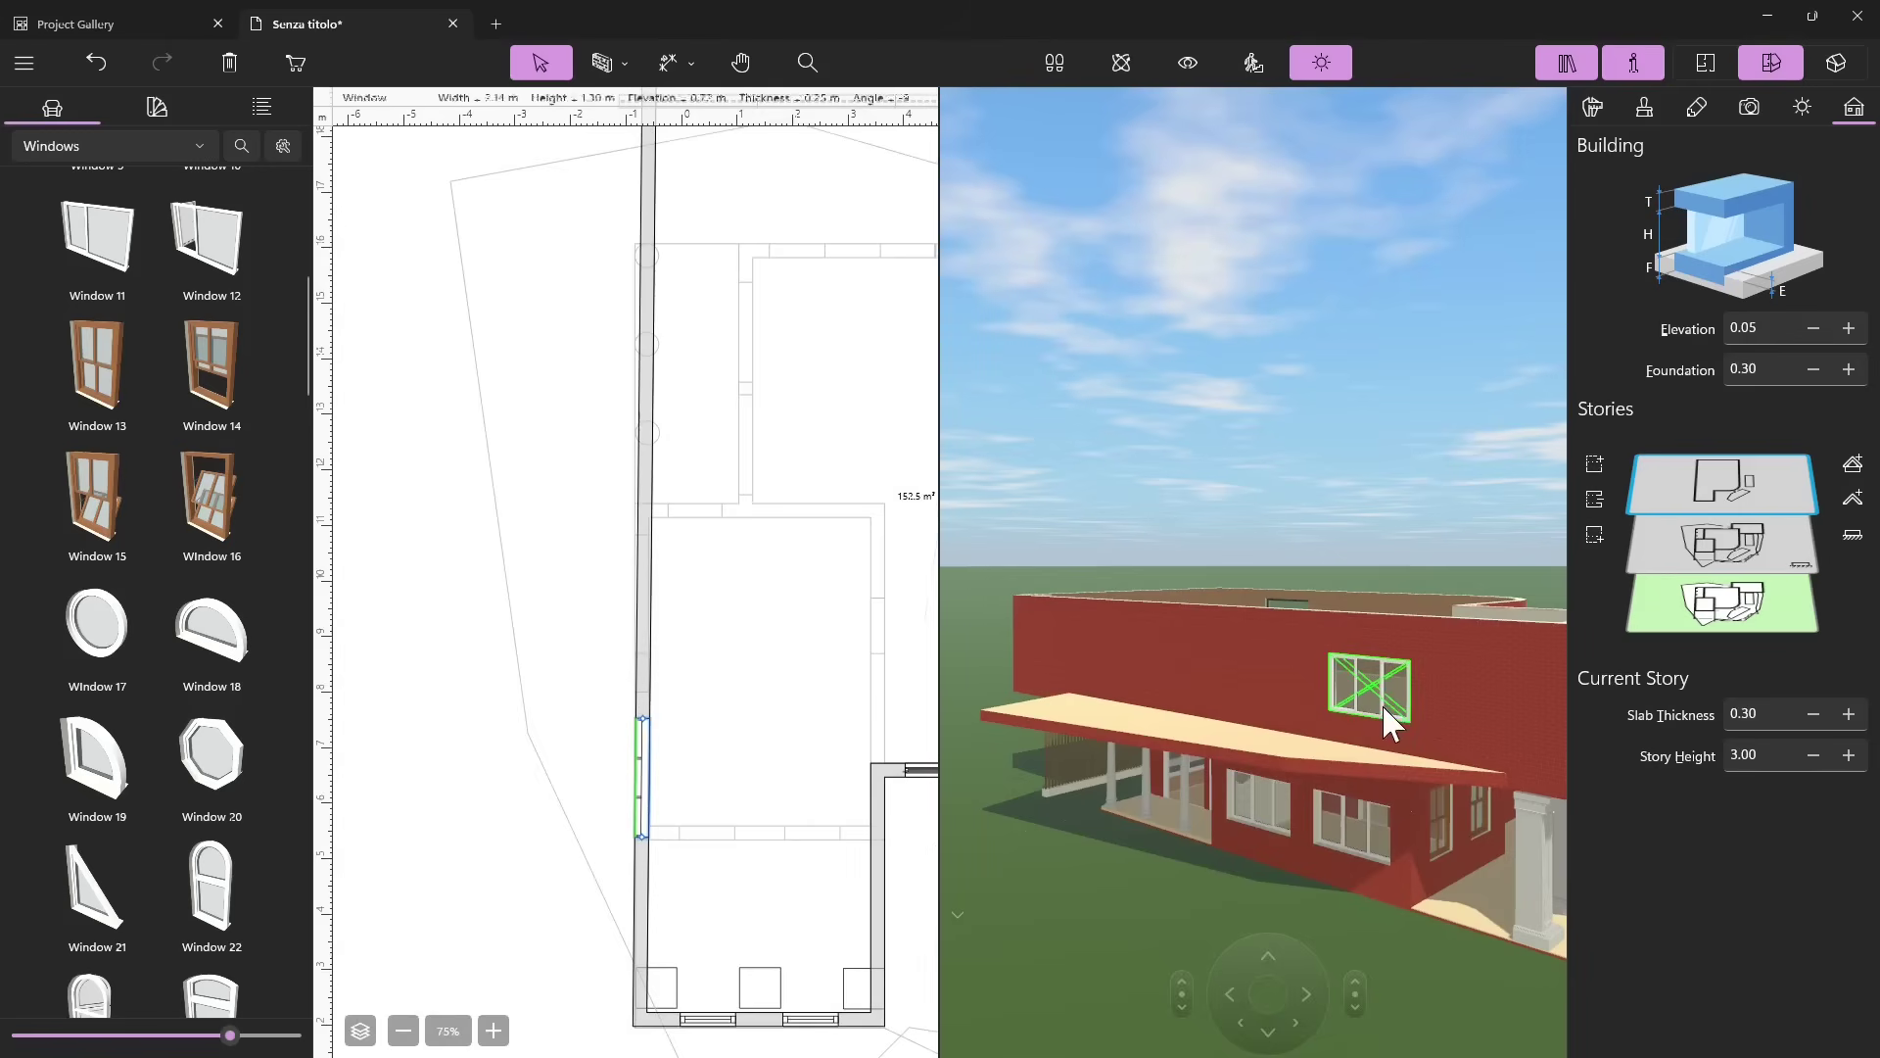
mouse_move(637, 804)
mouse_down()
mouse_move(697, 617)
mouse_move(645, 769)
mouse_up()
Paste a copy of the window and place it beside the first on the left wall.
key(ctrl+v)
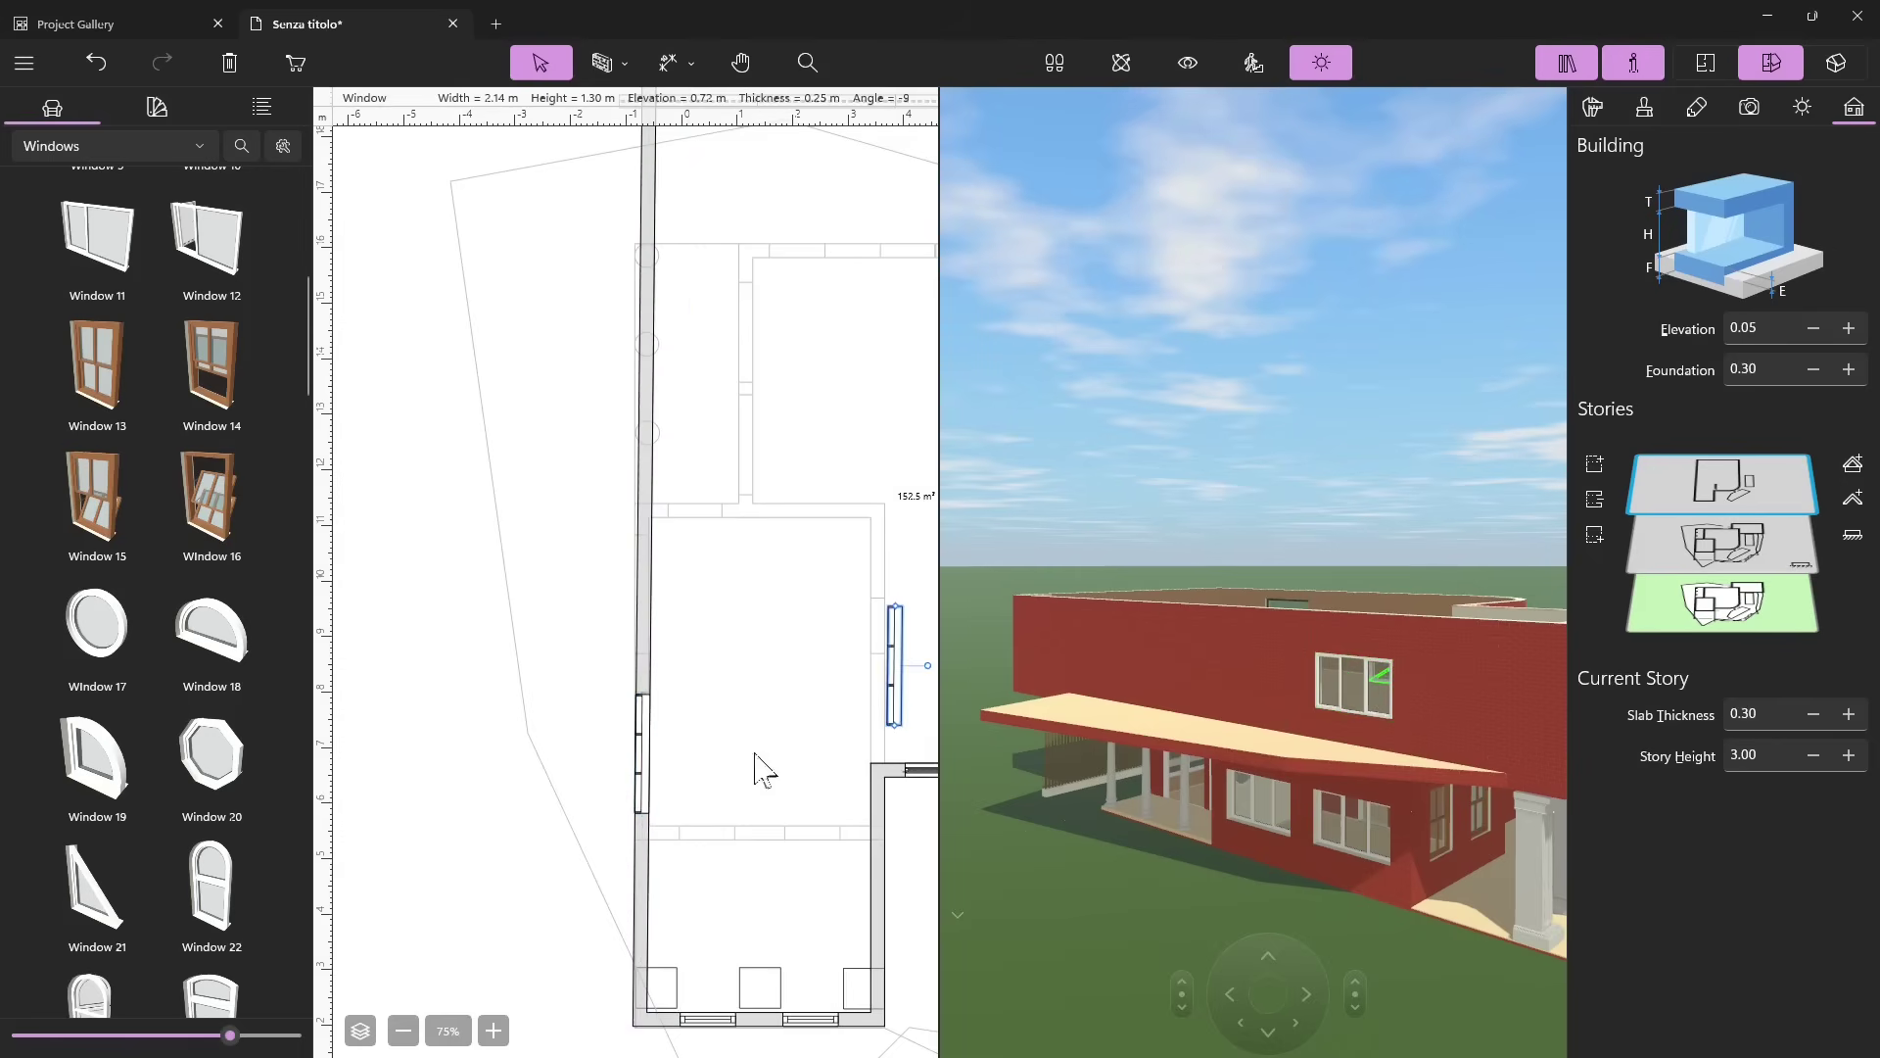
drag(901, 695, 648, 607)
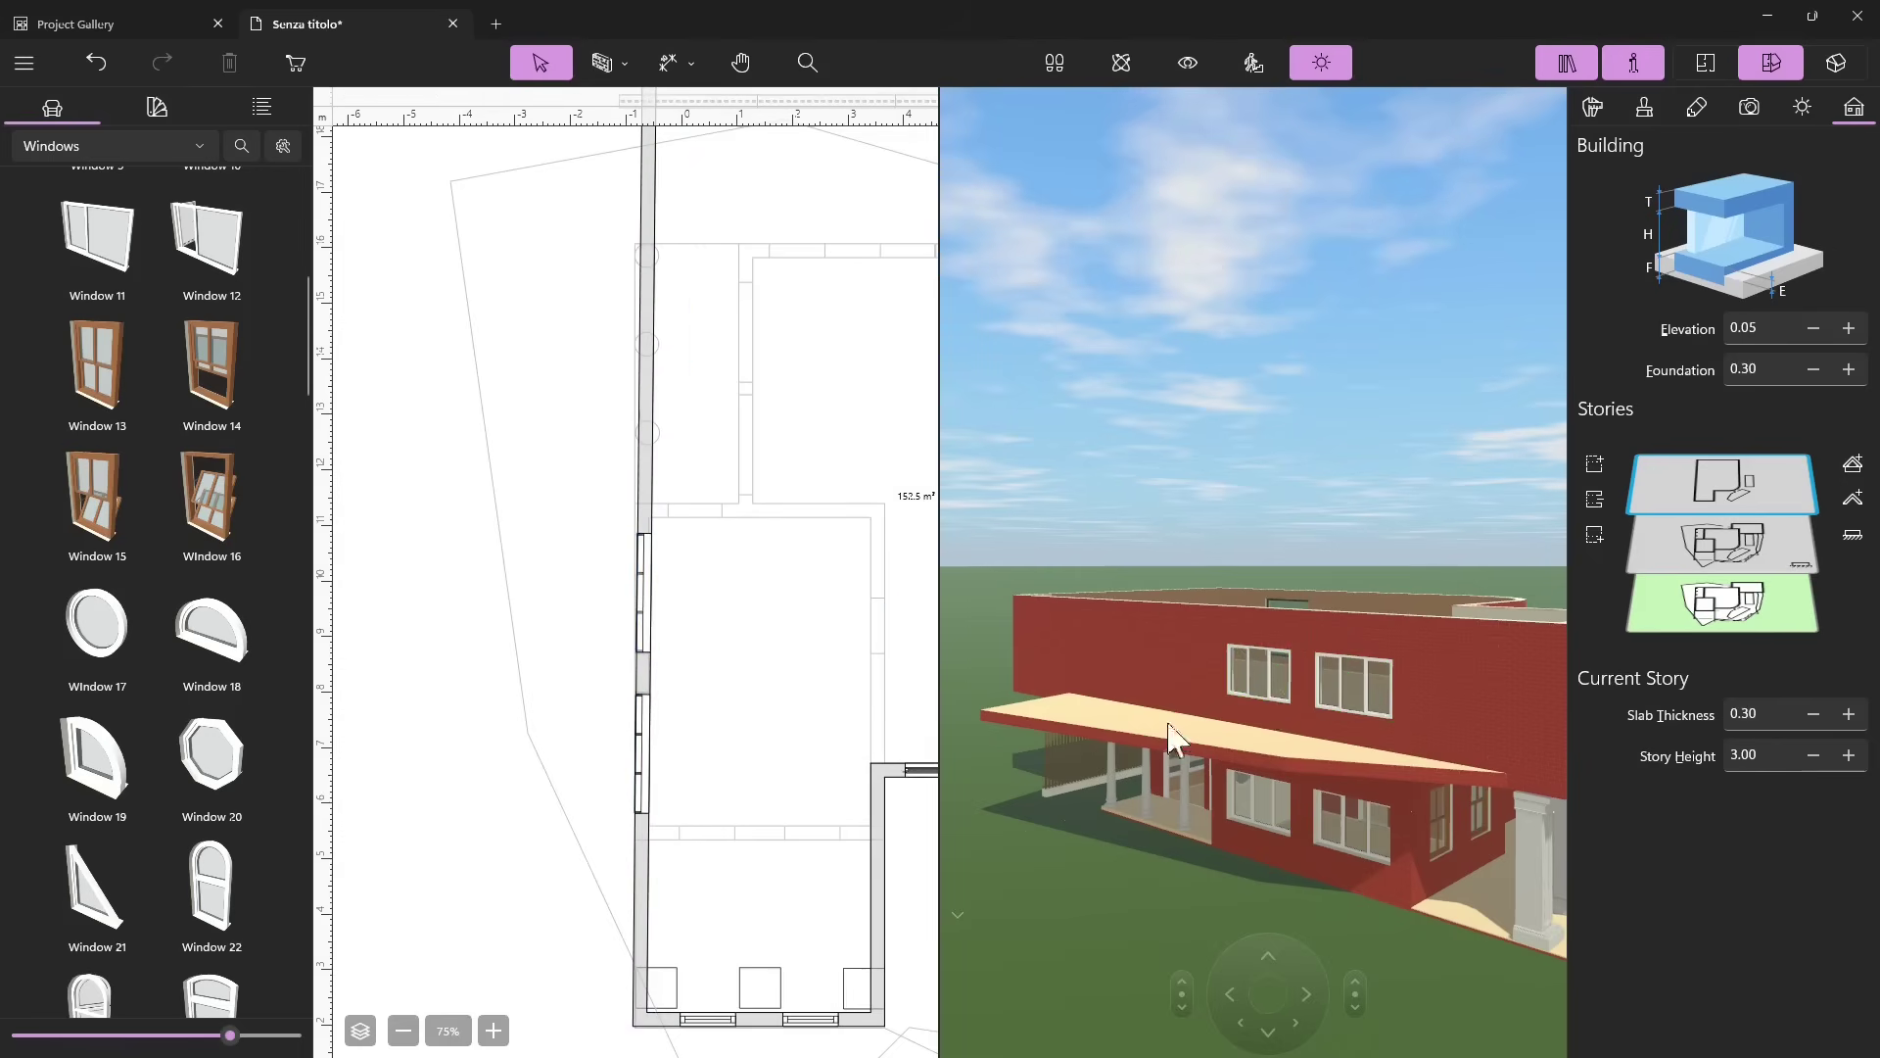
scroll(1156, 737, down, 2)
drag(1177, 742, 1126, 83)
Orbit to a top-down view and display the Ground Floor plan.
click(1121, 62)
drag(1165, 470, 1074, 810)
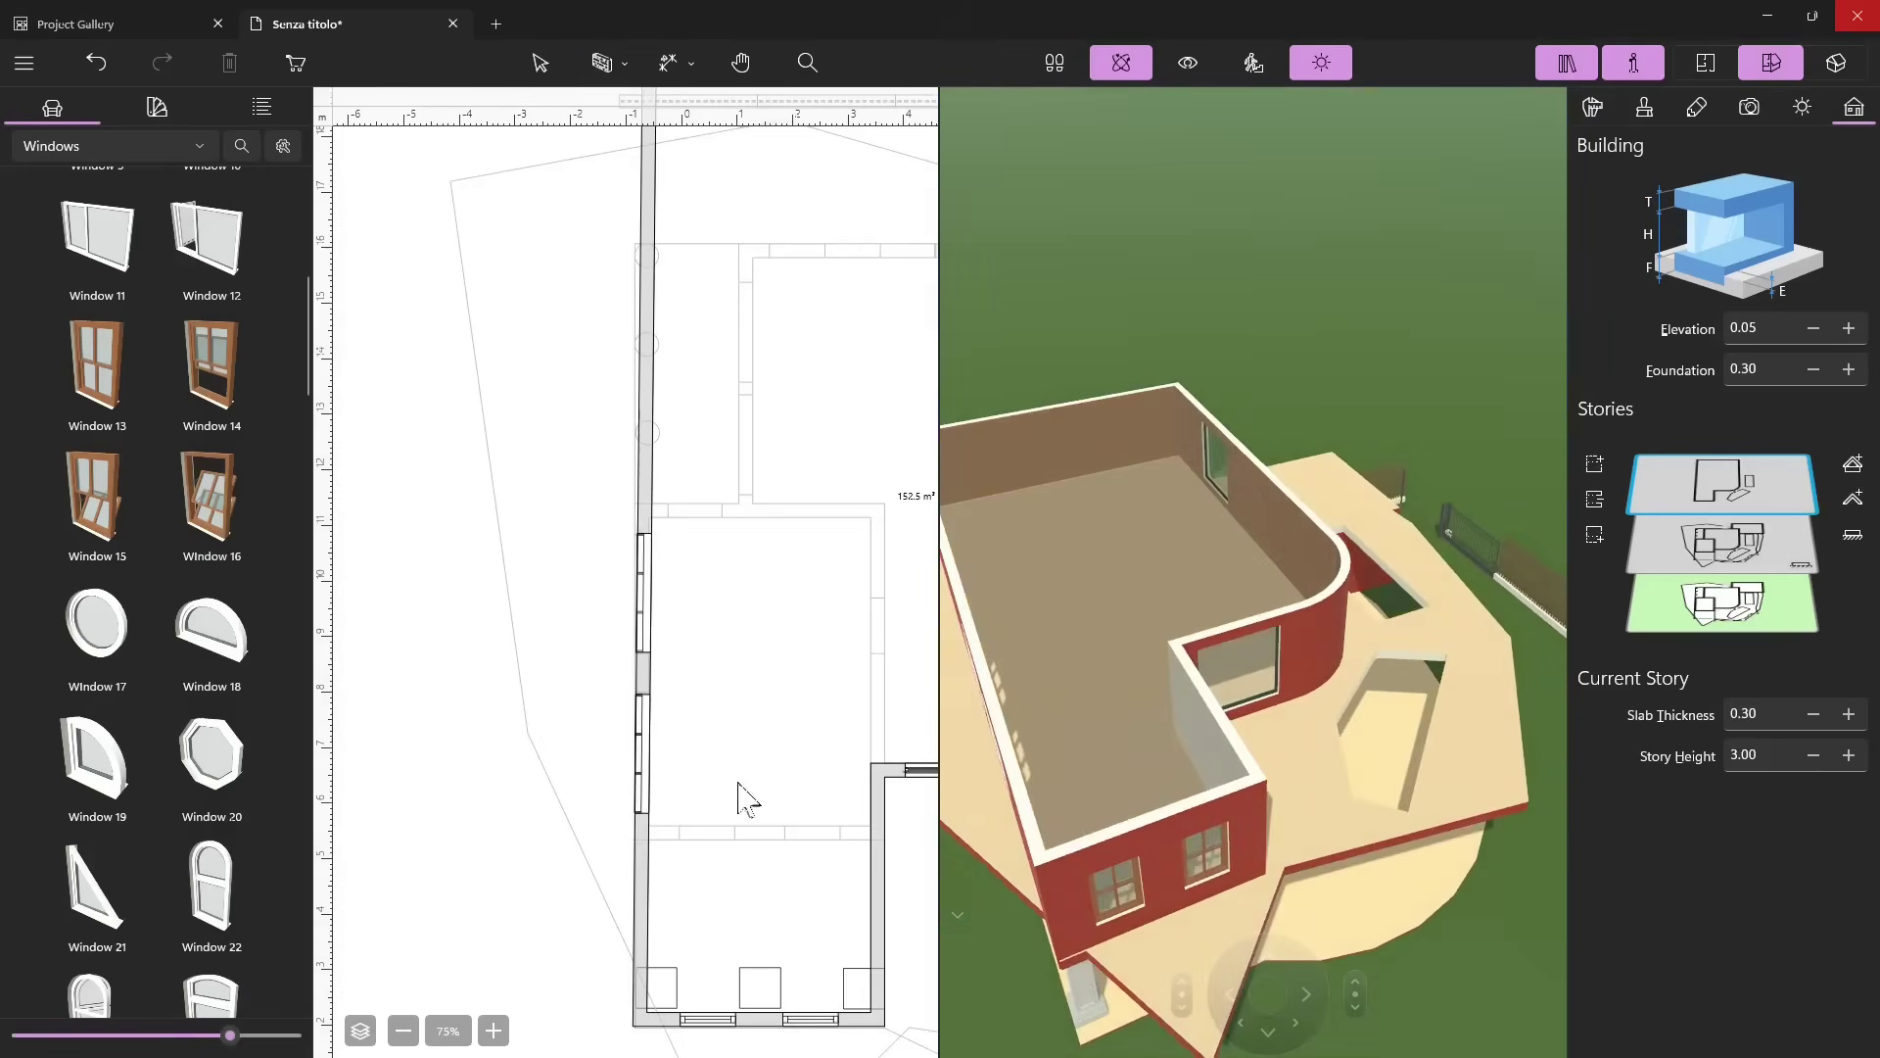
scroll(566, 692, down, 5)
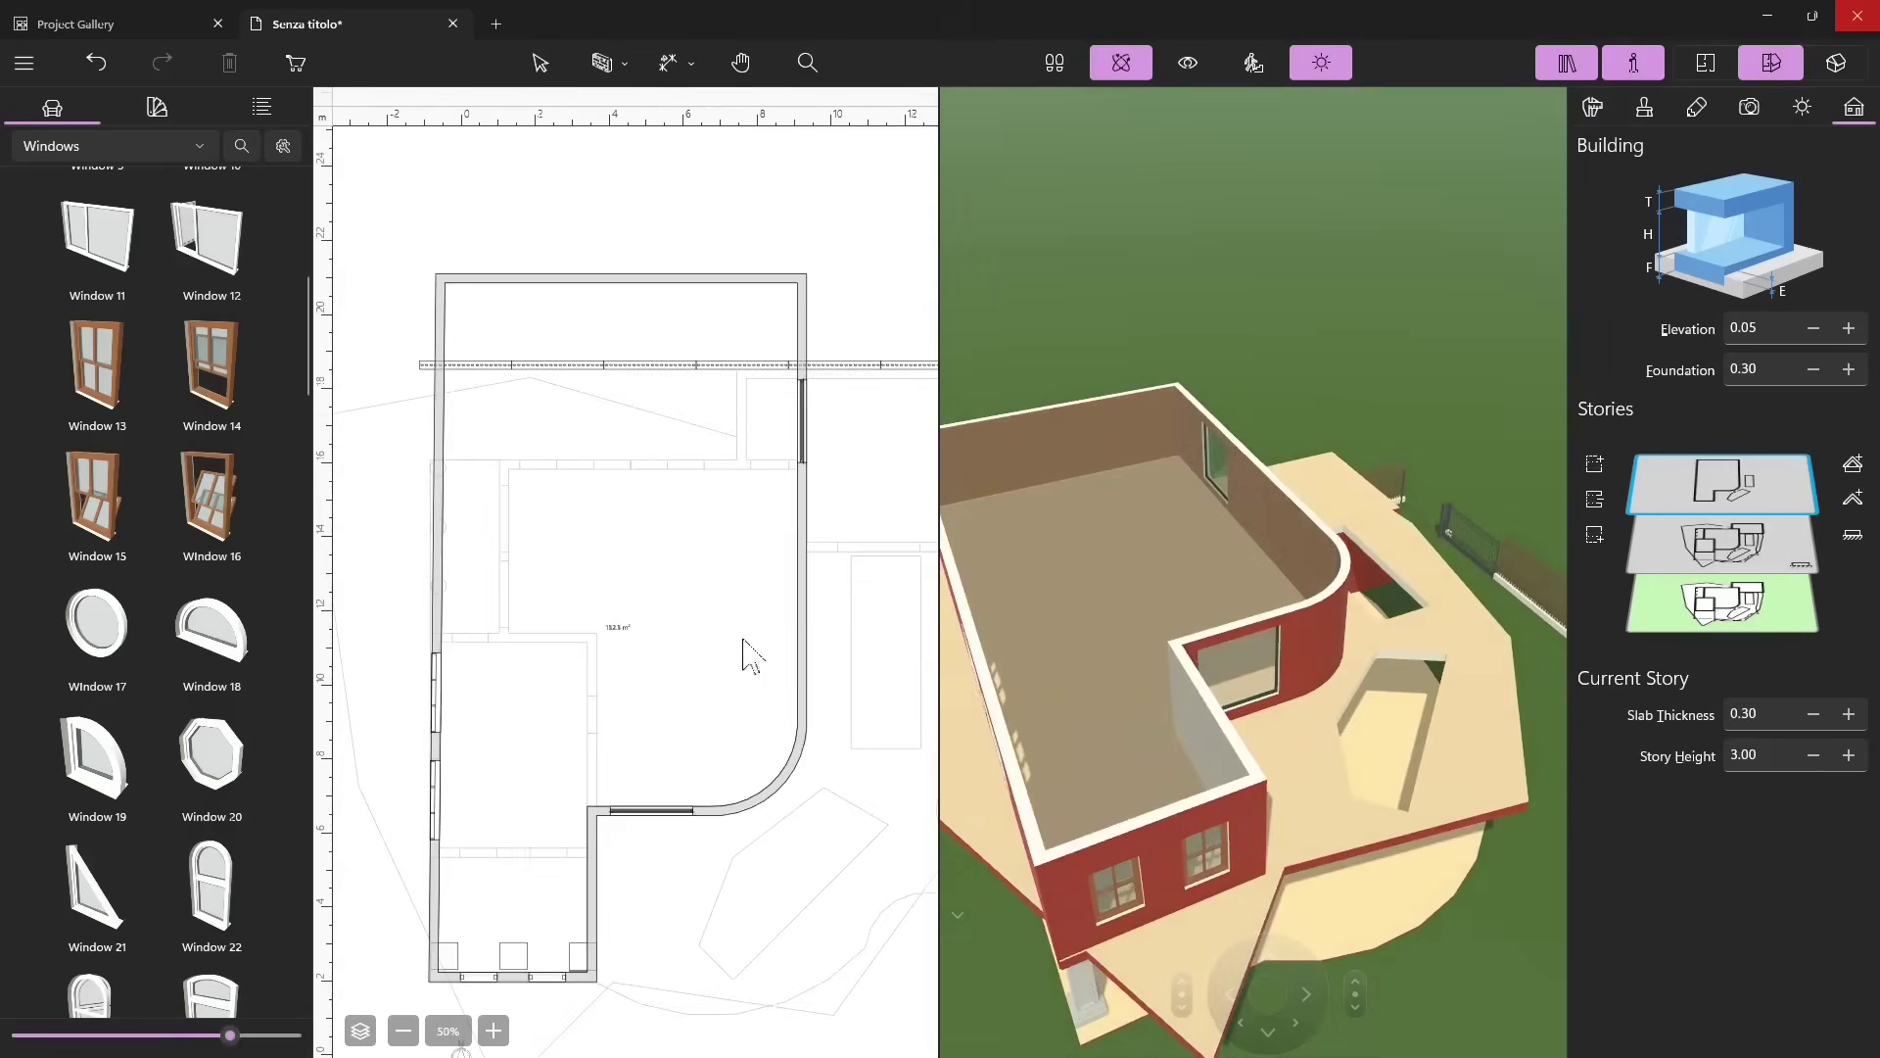
click(1703, 541)
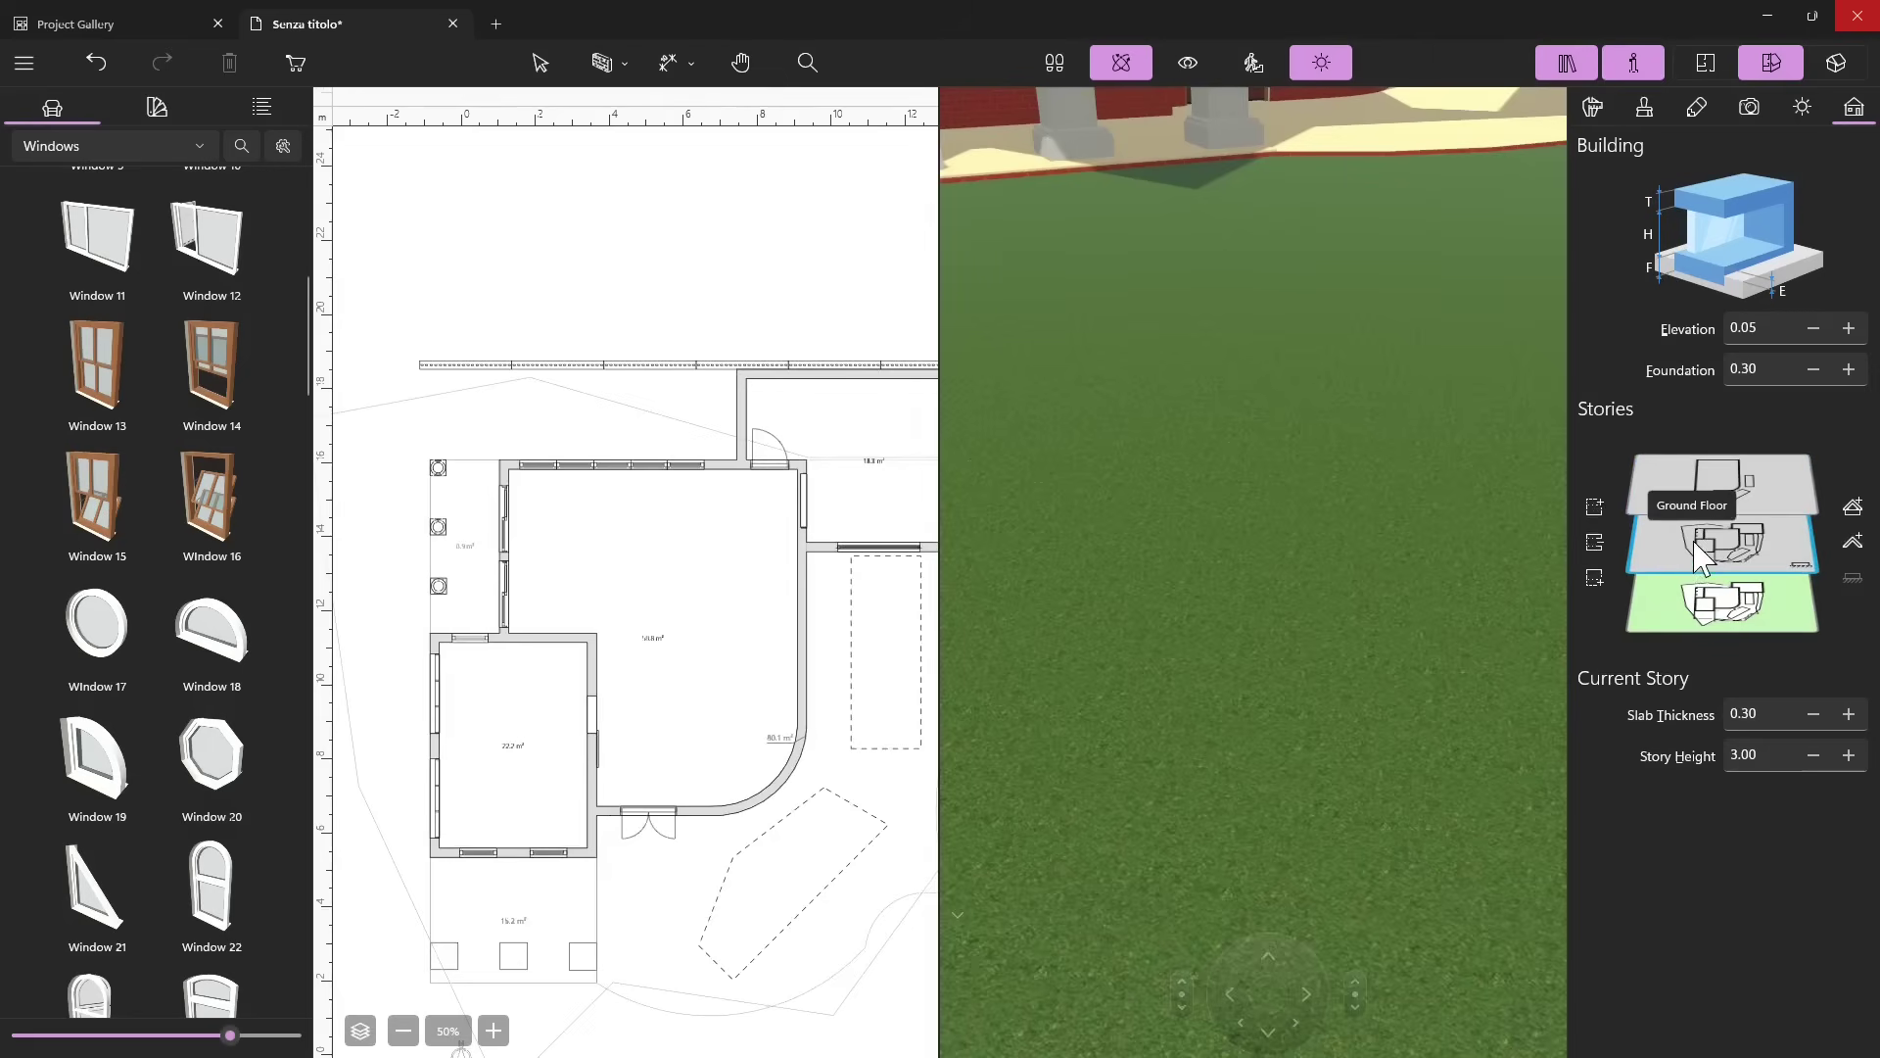
scroll(1253, 581, up, 3)
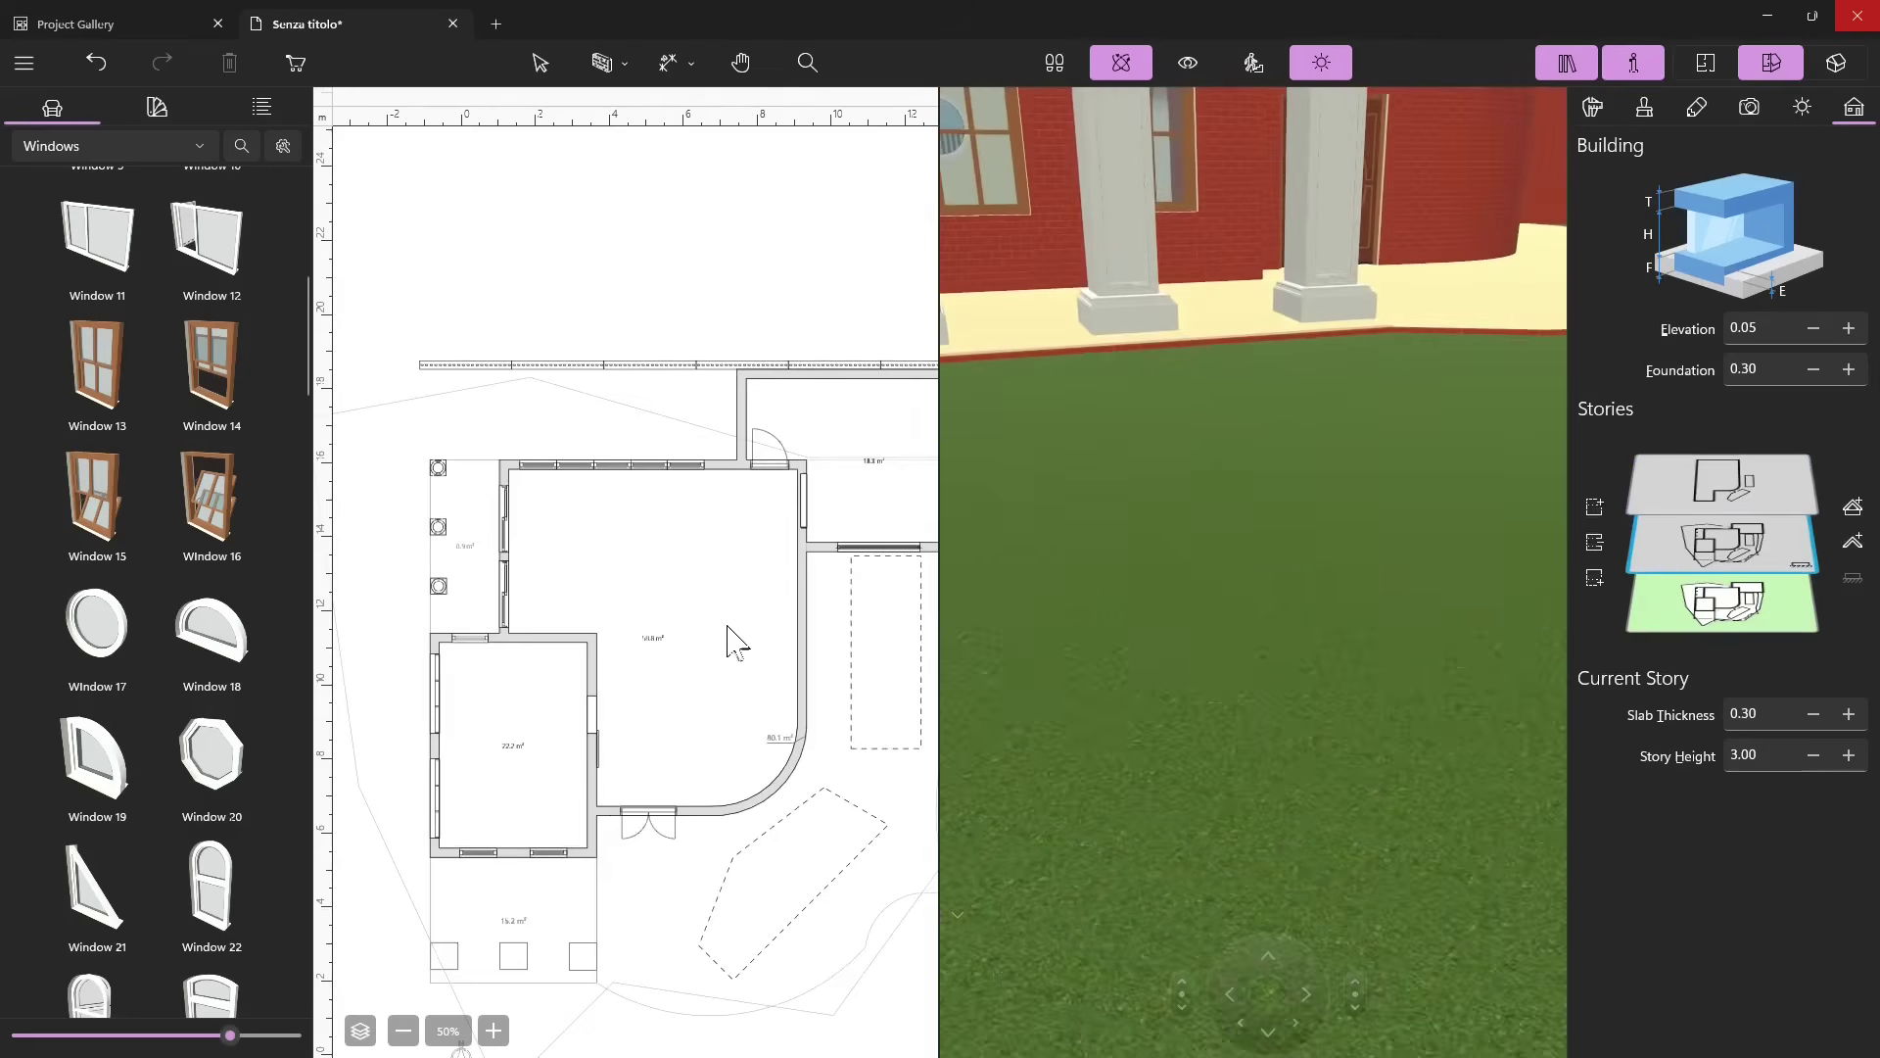
Show the Stairs library category and browse its staircases, attic ladders and escalators.
click(96, 145)
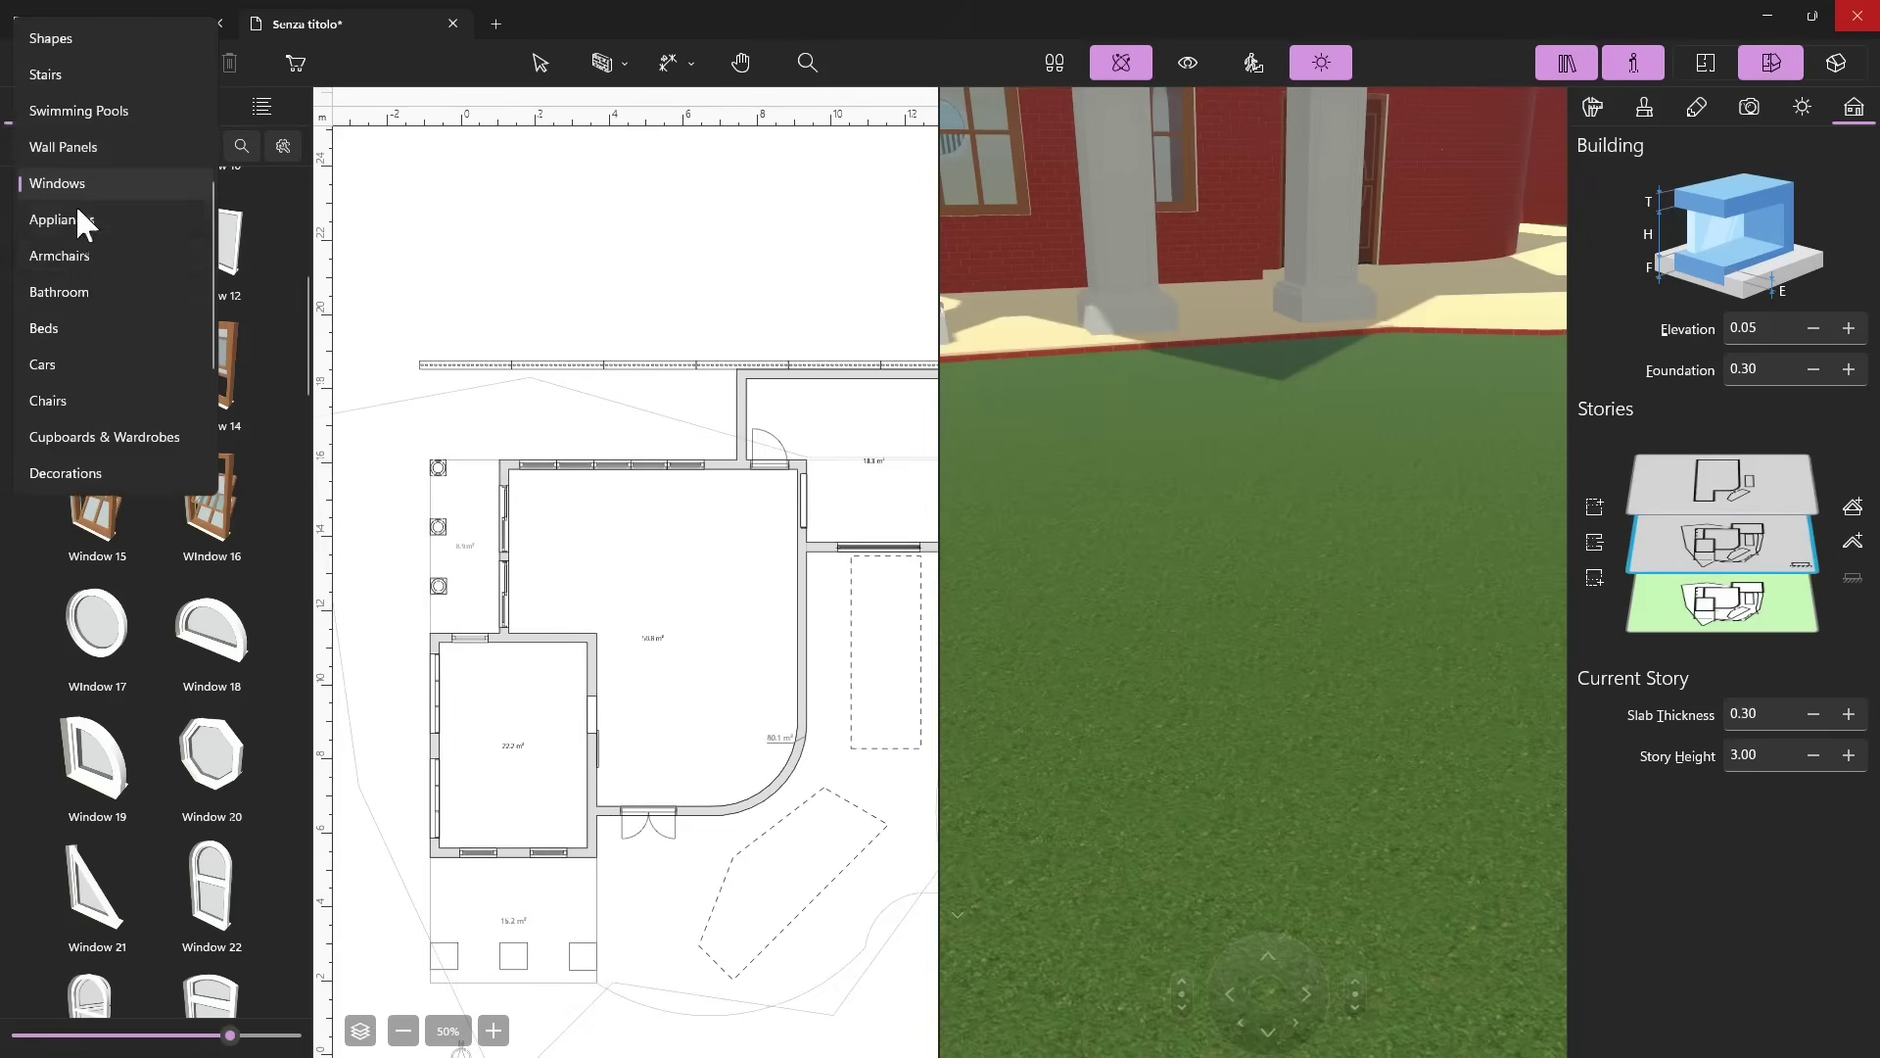
click(64, 62)
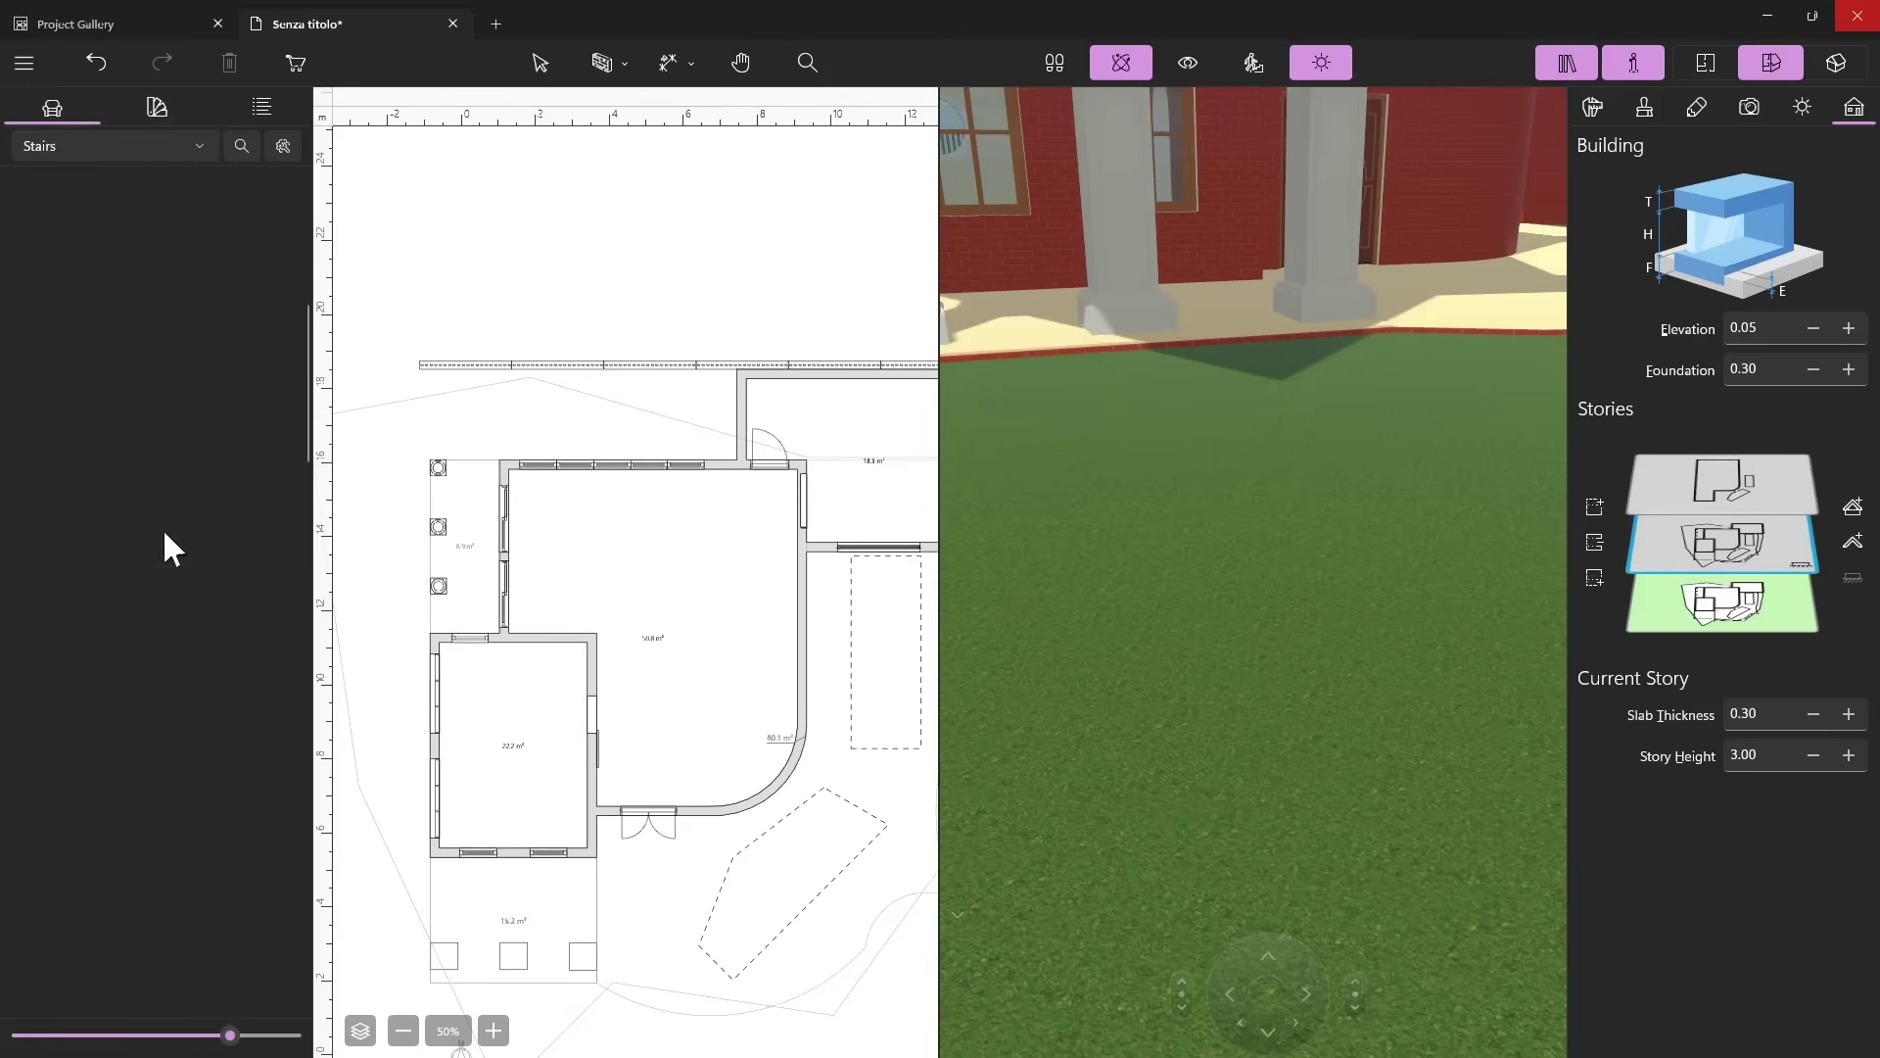
scroll(190, 556, down, 10)
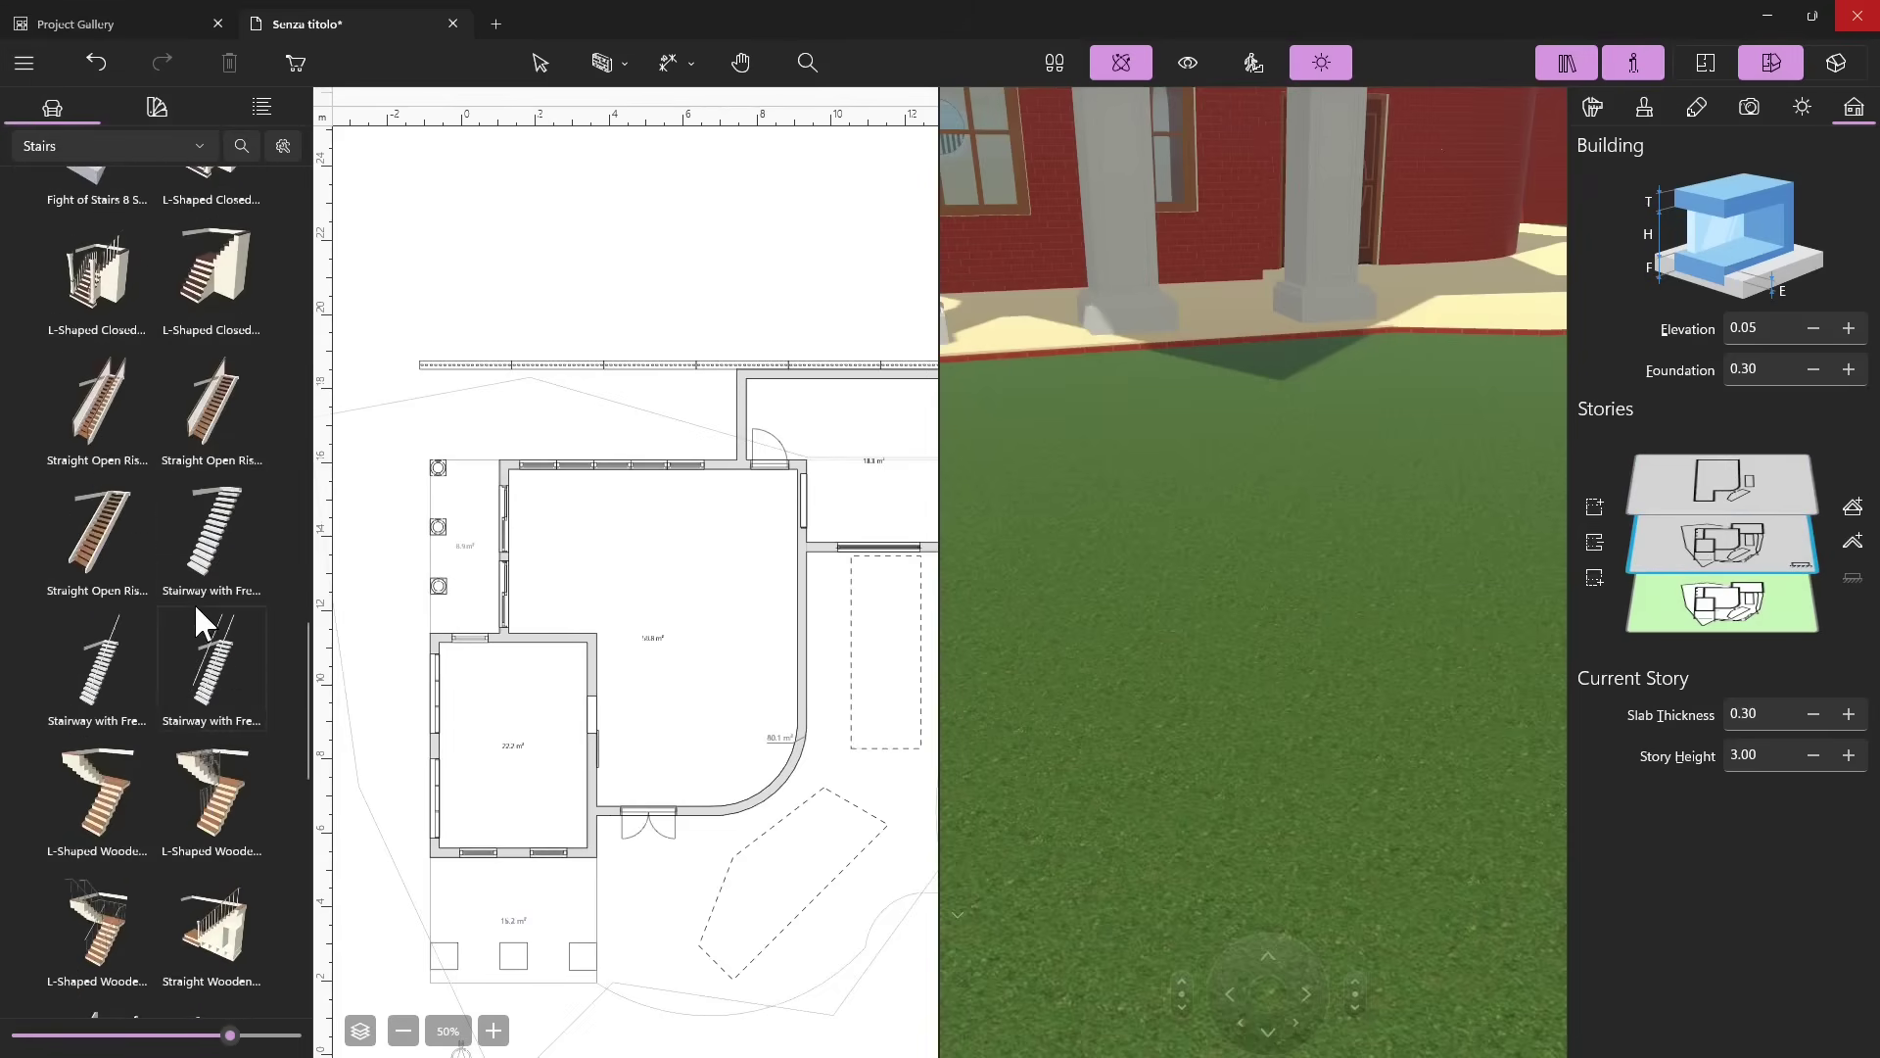
scroll(194, 603, down, 5)
scroll(215, 730, down, 5)
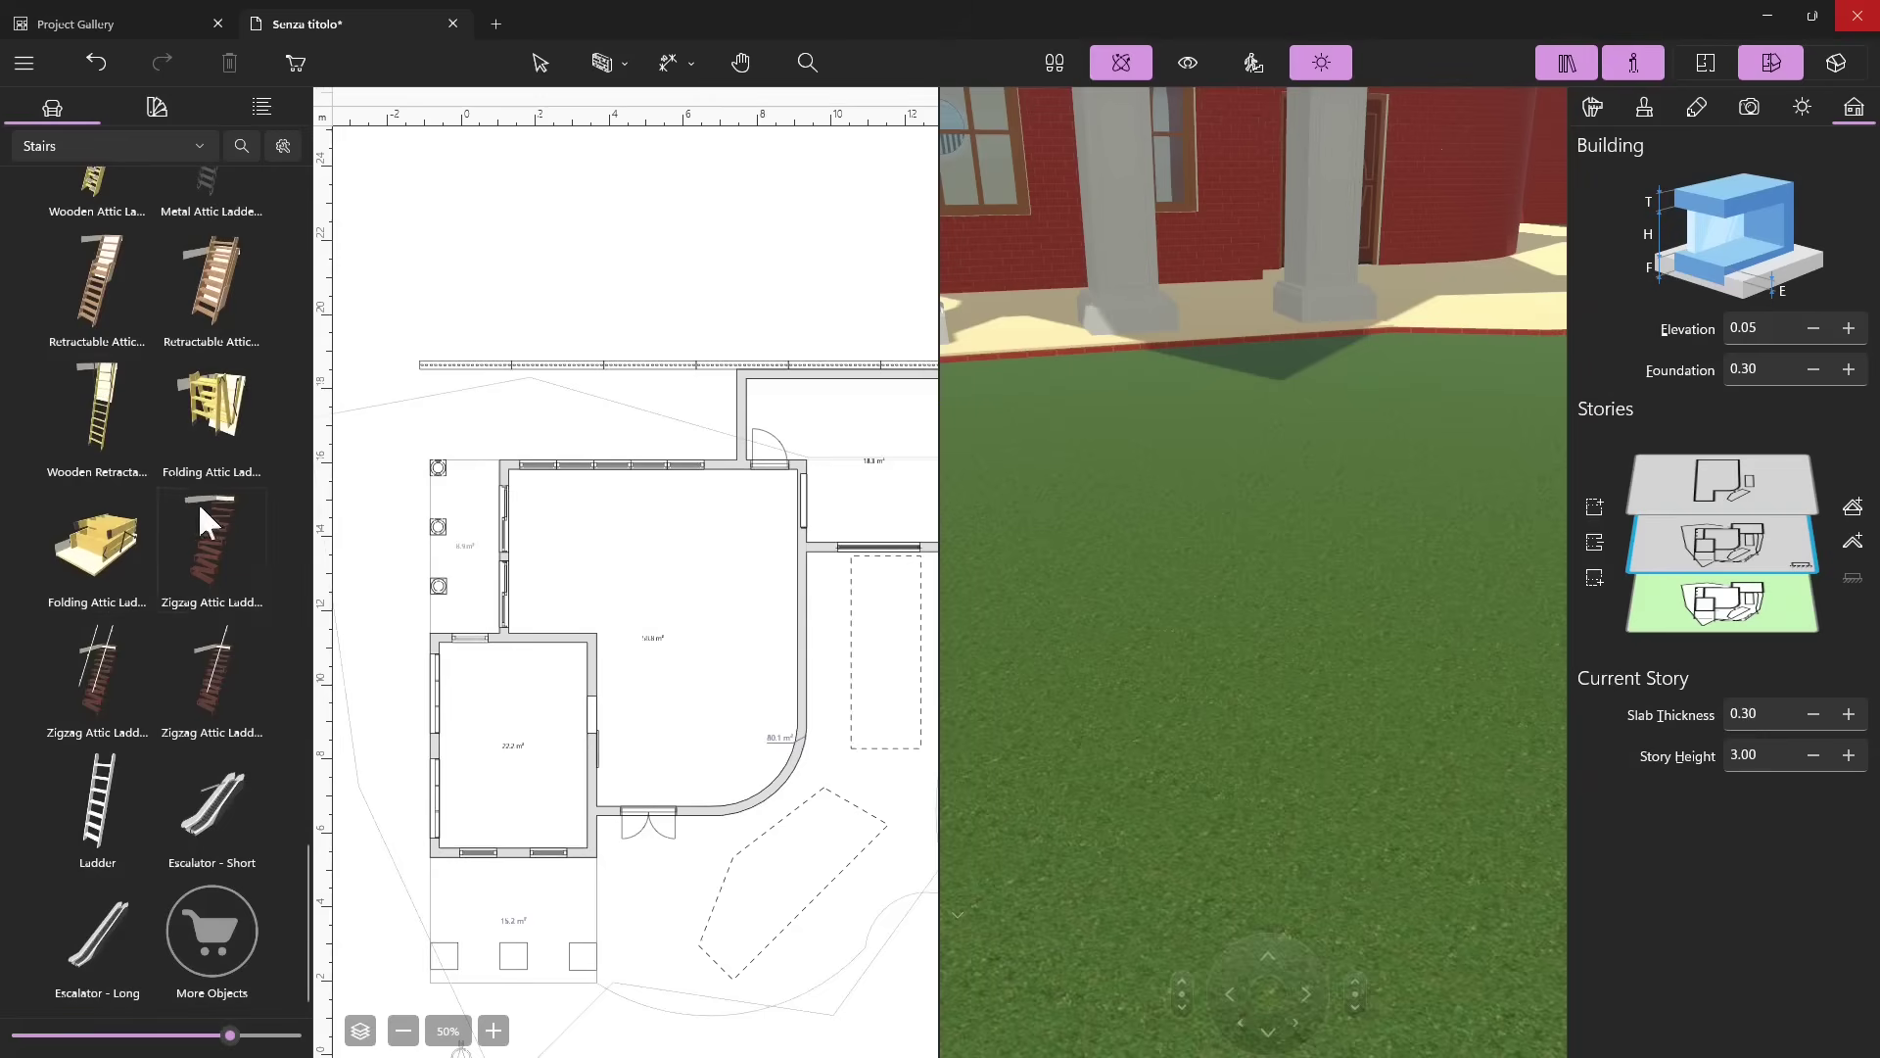
scroll(184, 689, up, 10)
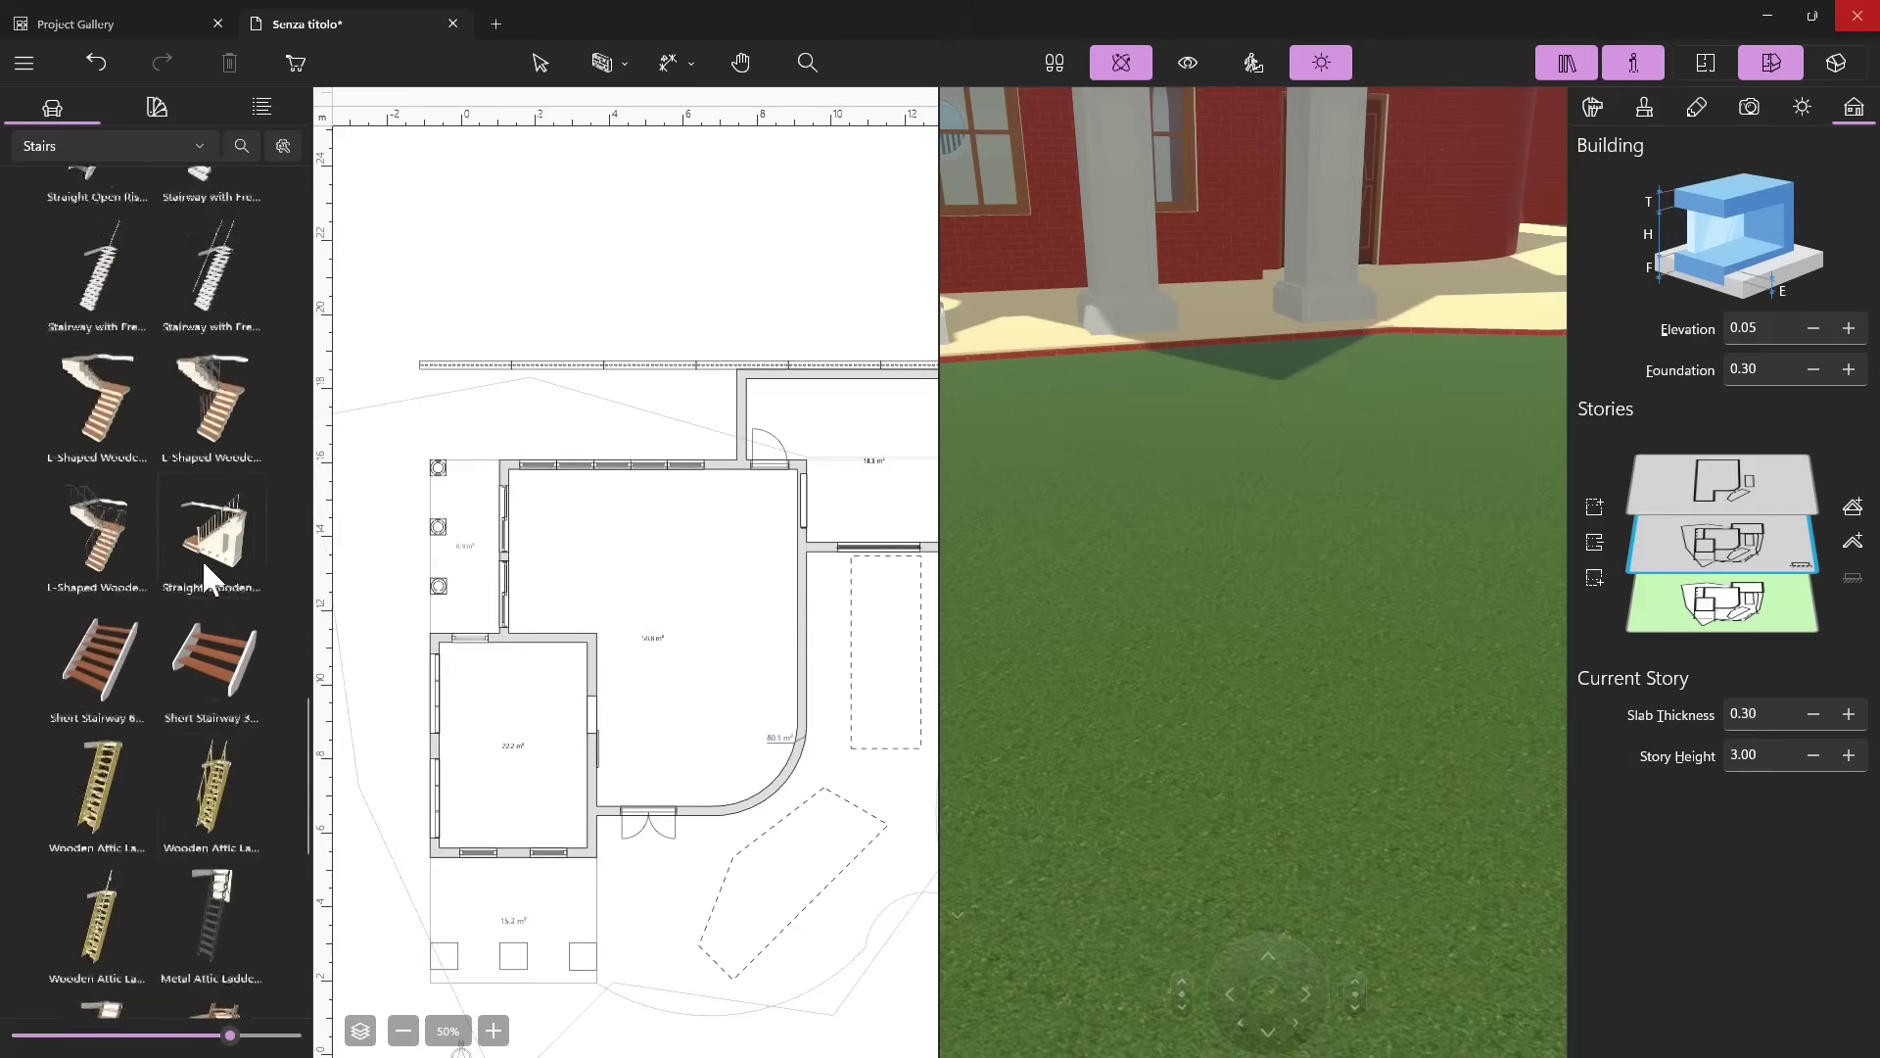
scroll(196, 685, down, 10)
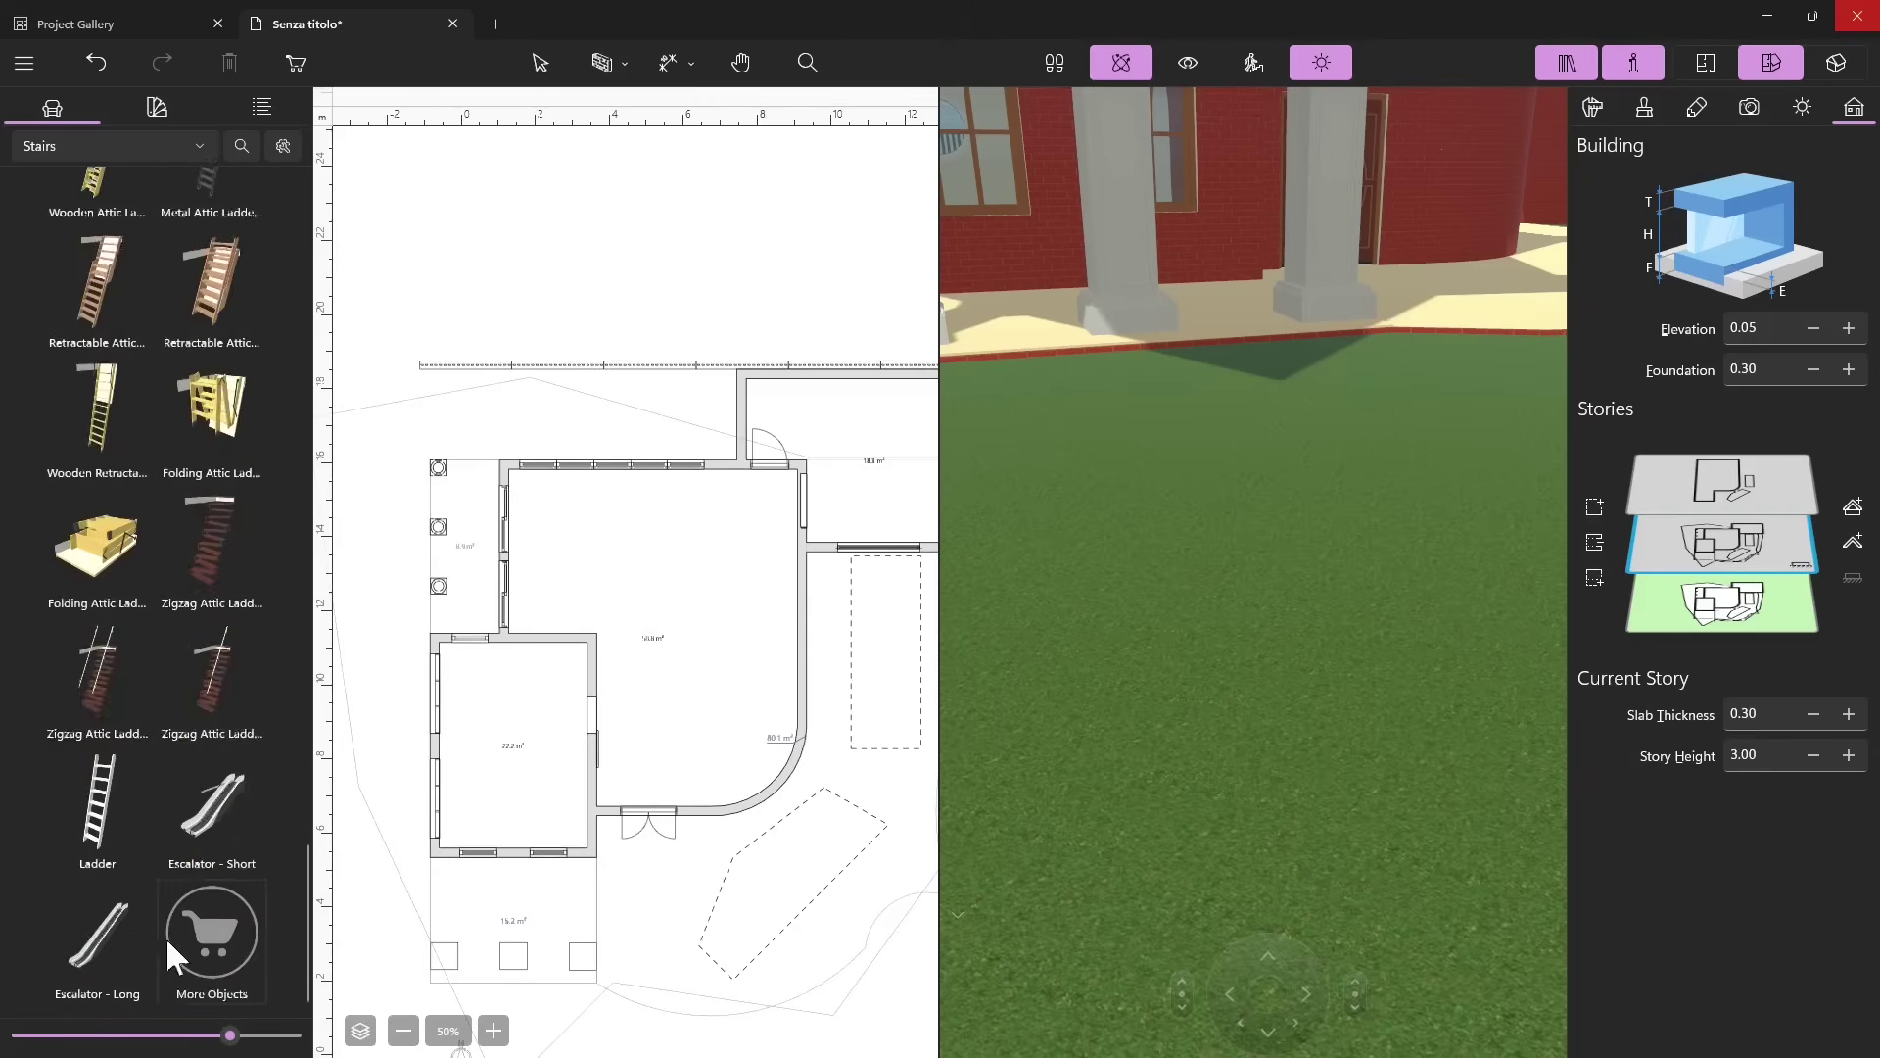
scroll(147, 754, up, 8)
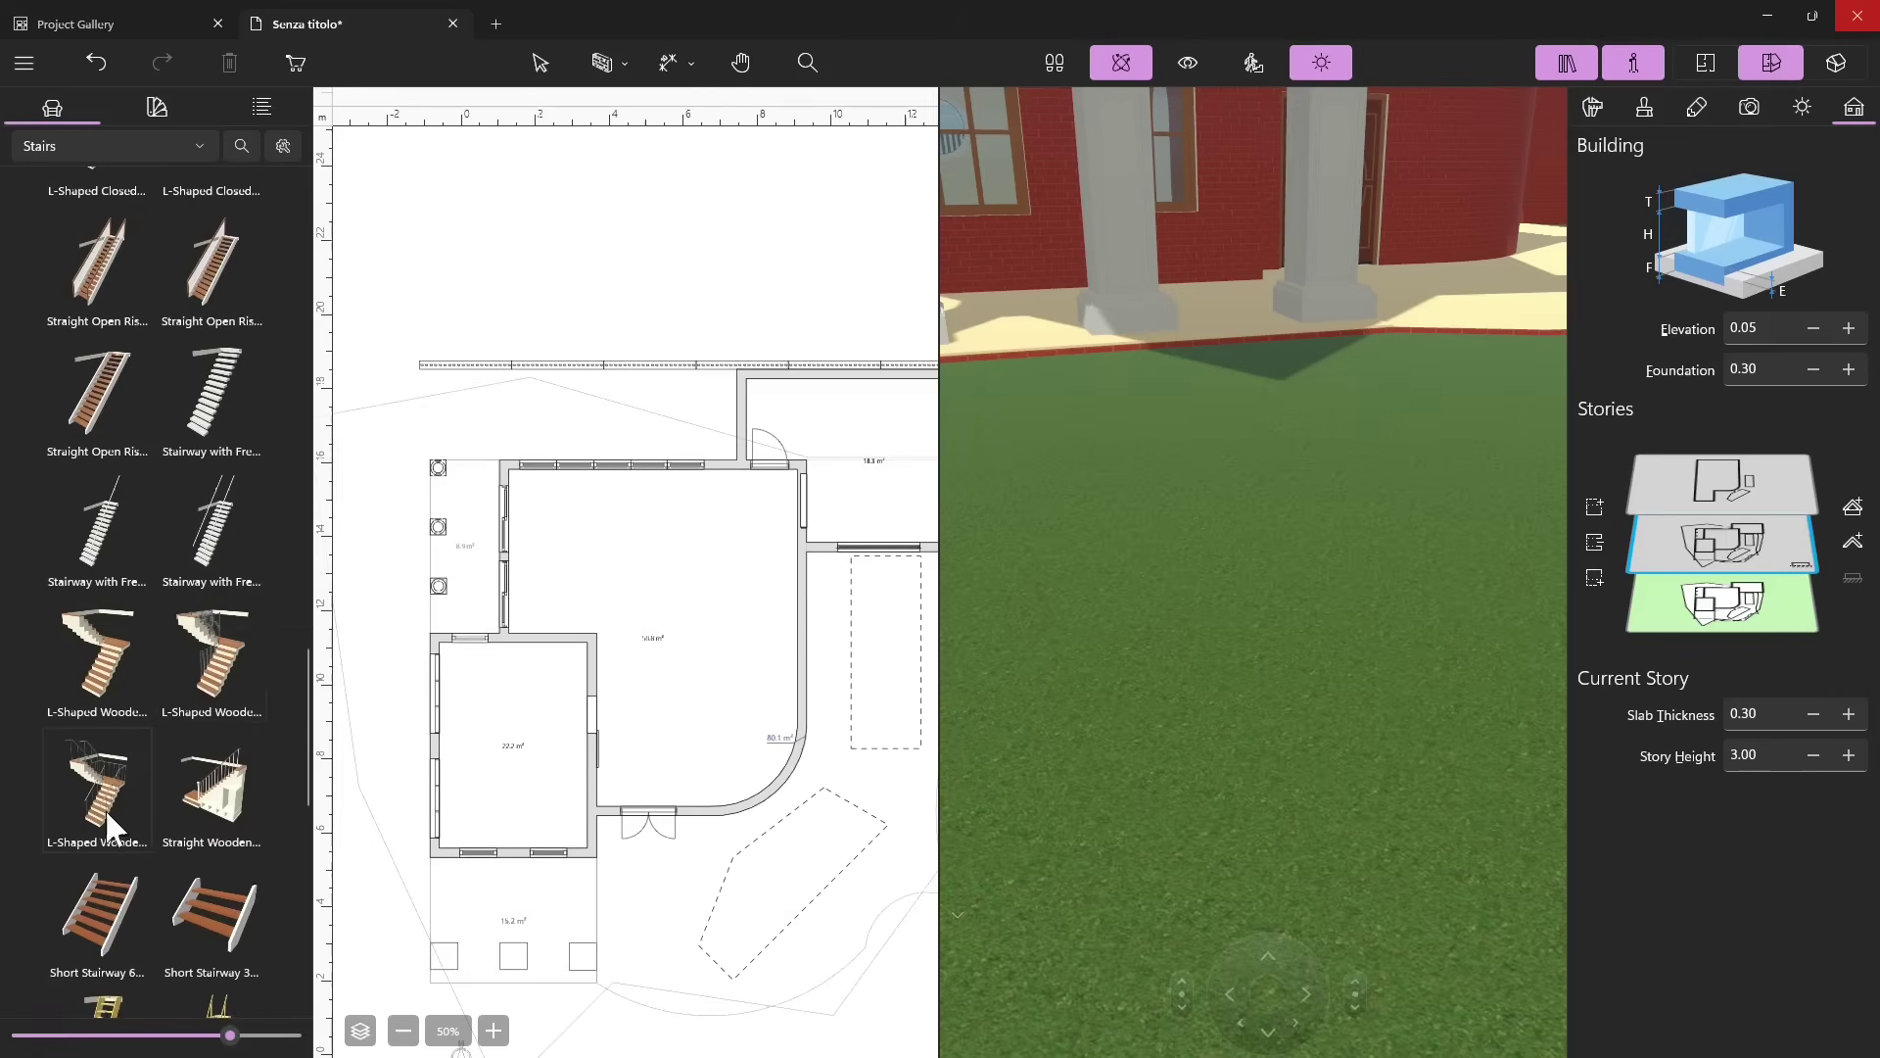
Place the L-Shaped Wooden stair in the large room and inspect its 2.02 × 2.71 m opening in 3D.
drag(107, 792, 770, 627)
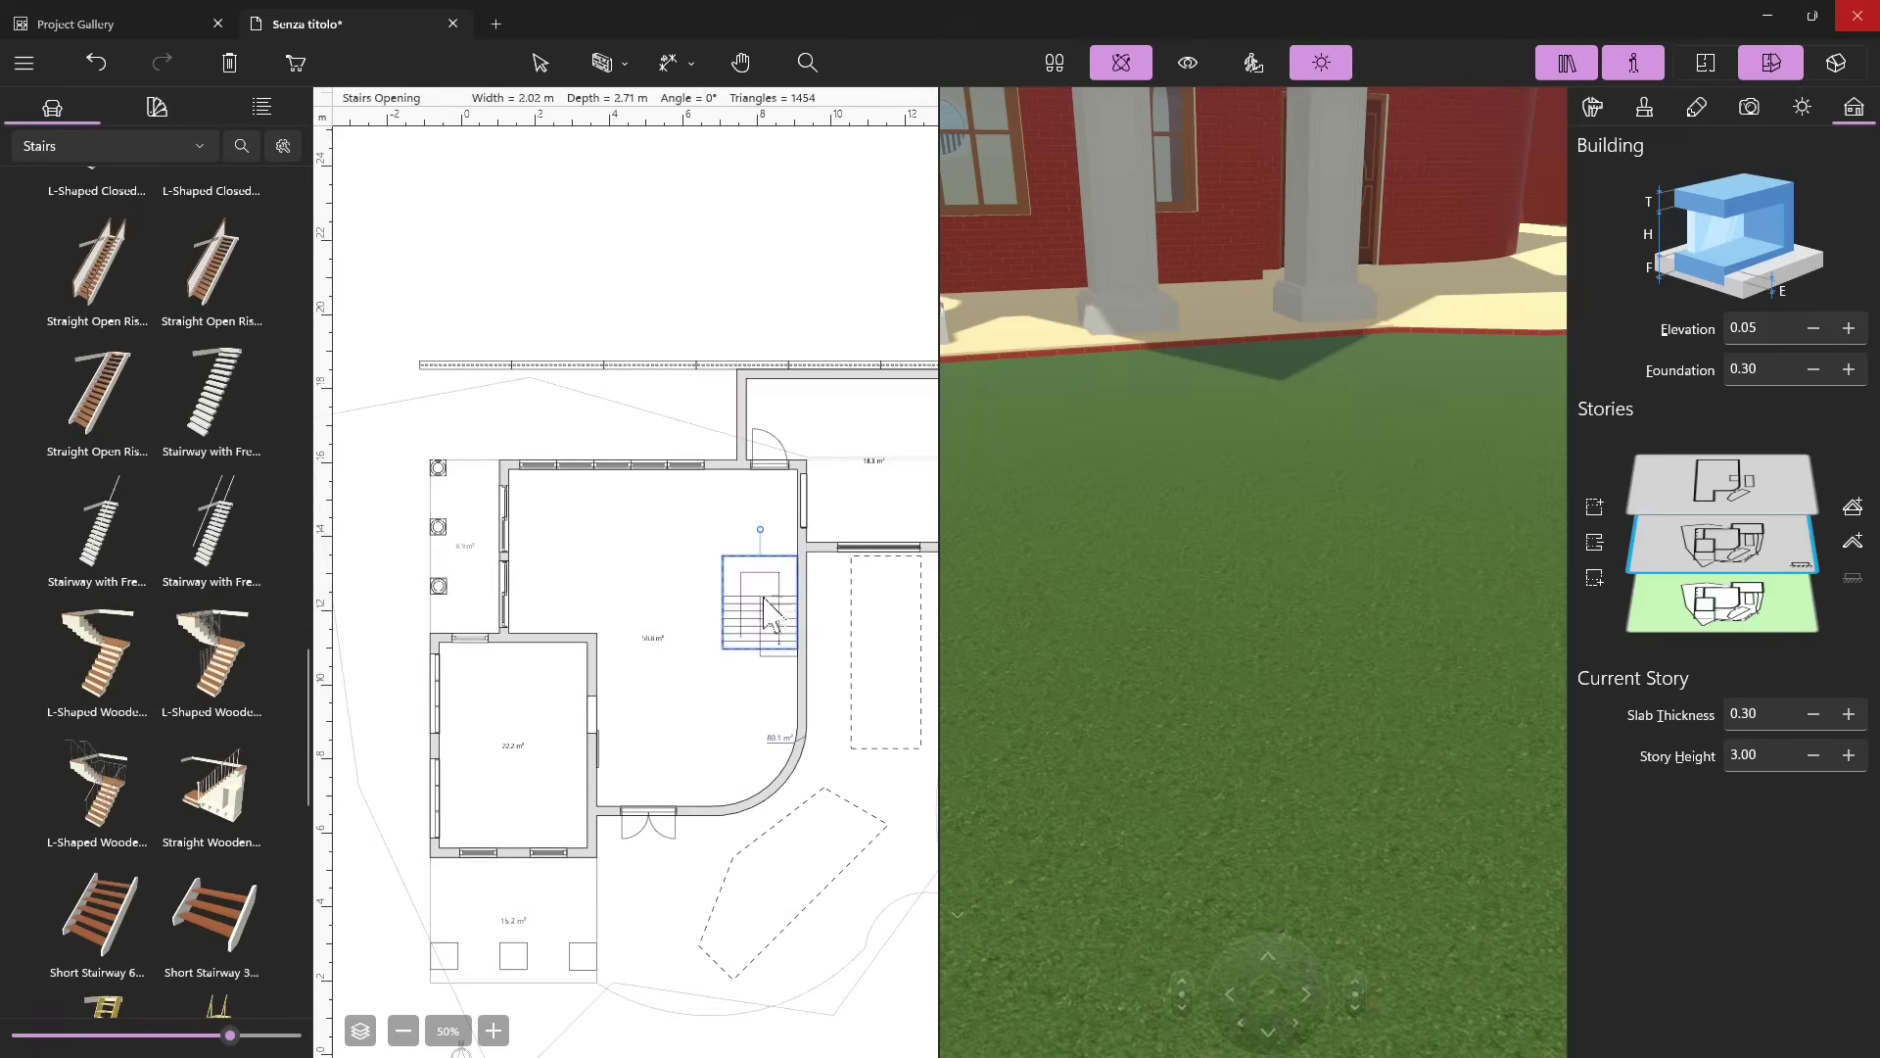
right_click(783, 635)
click(840, 846)
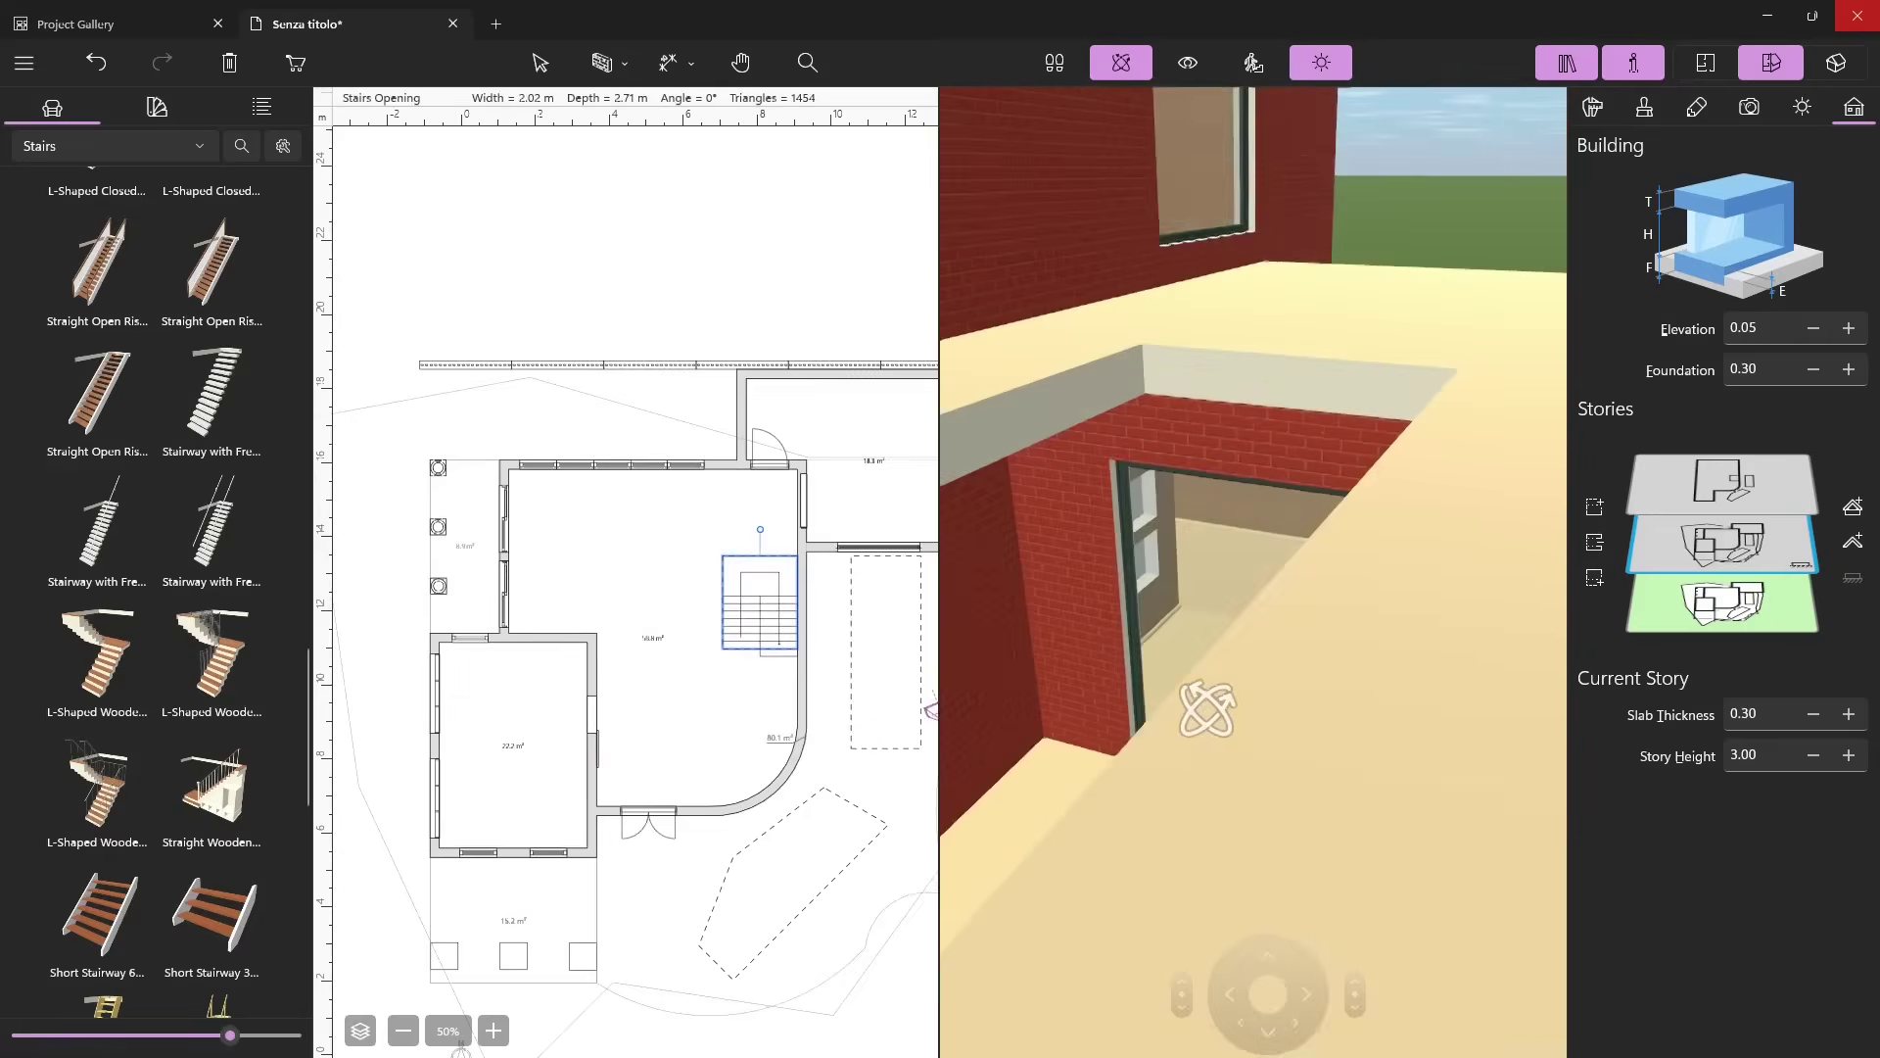
drag(1010, 808, 1255, 510)
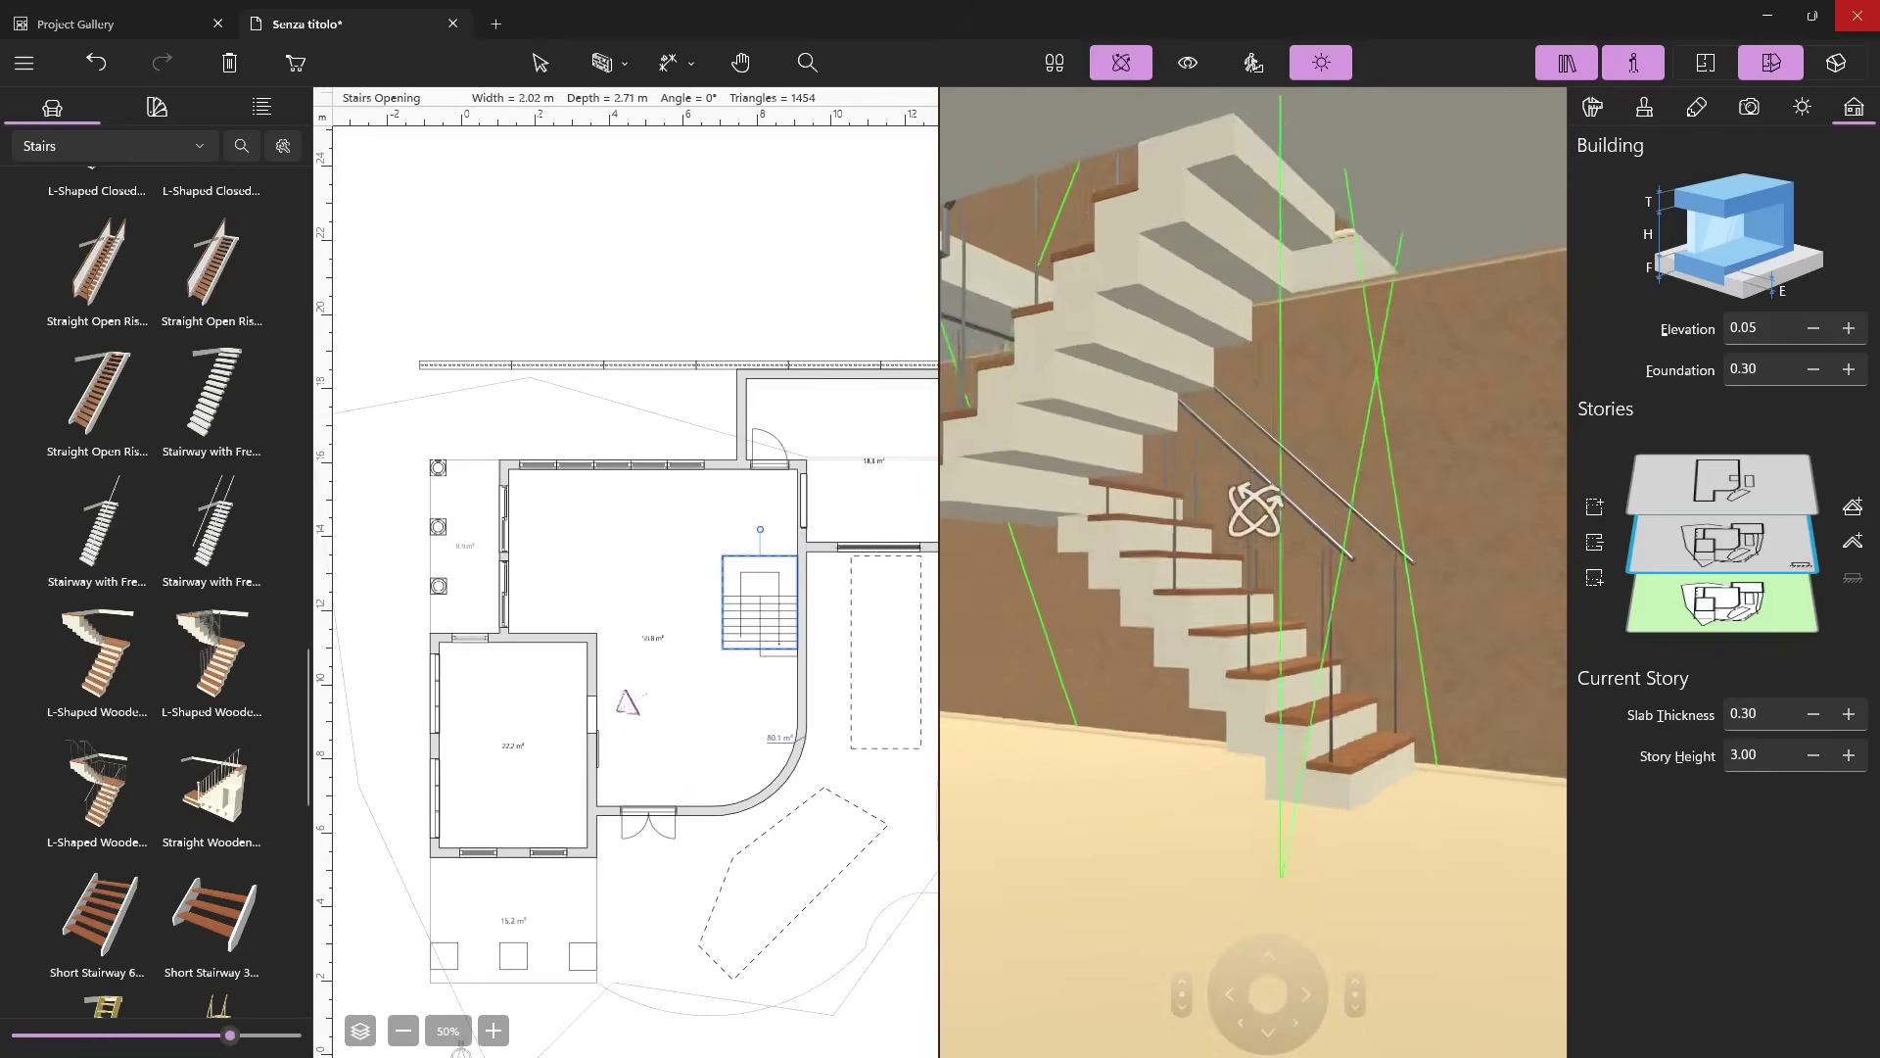
drag(1243, 653, 1258, 751)
mouse_move(1153, 729)
mouse_down()
mouse_move(1188, 819)
mouse_move(1224, 773)
mouse_up()
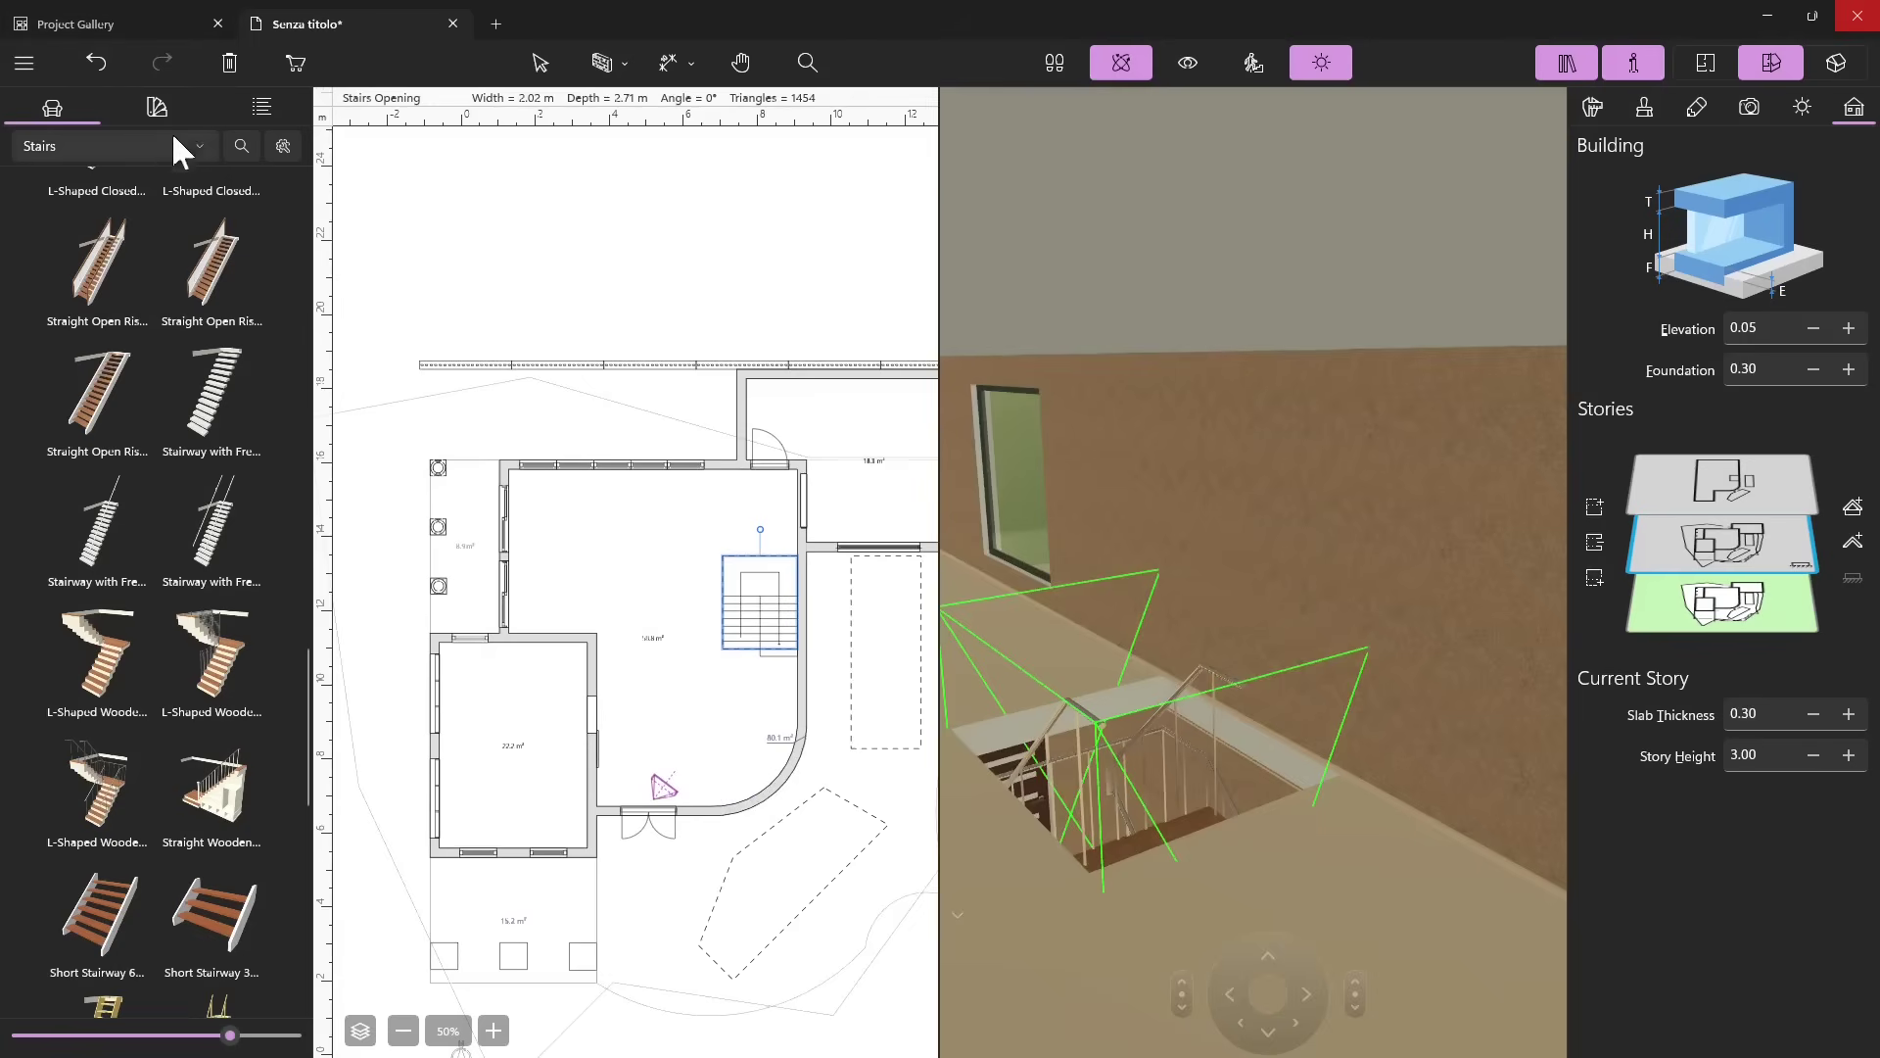
Choose the Miscellaneous library category and browse its curtains and roller blinds.
drag(1061, 566, 1077, 627)
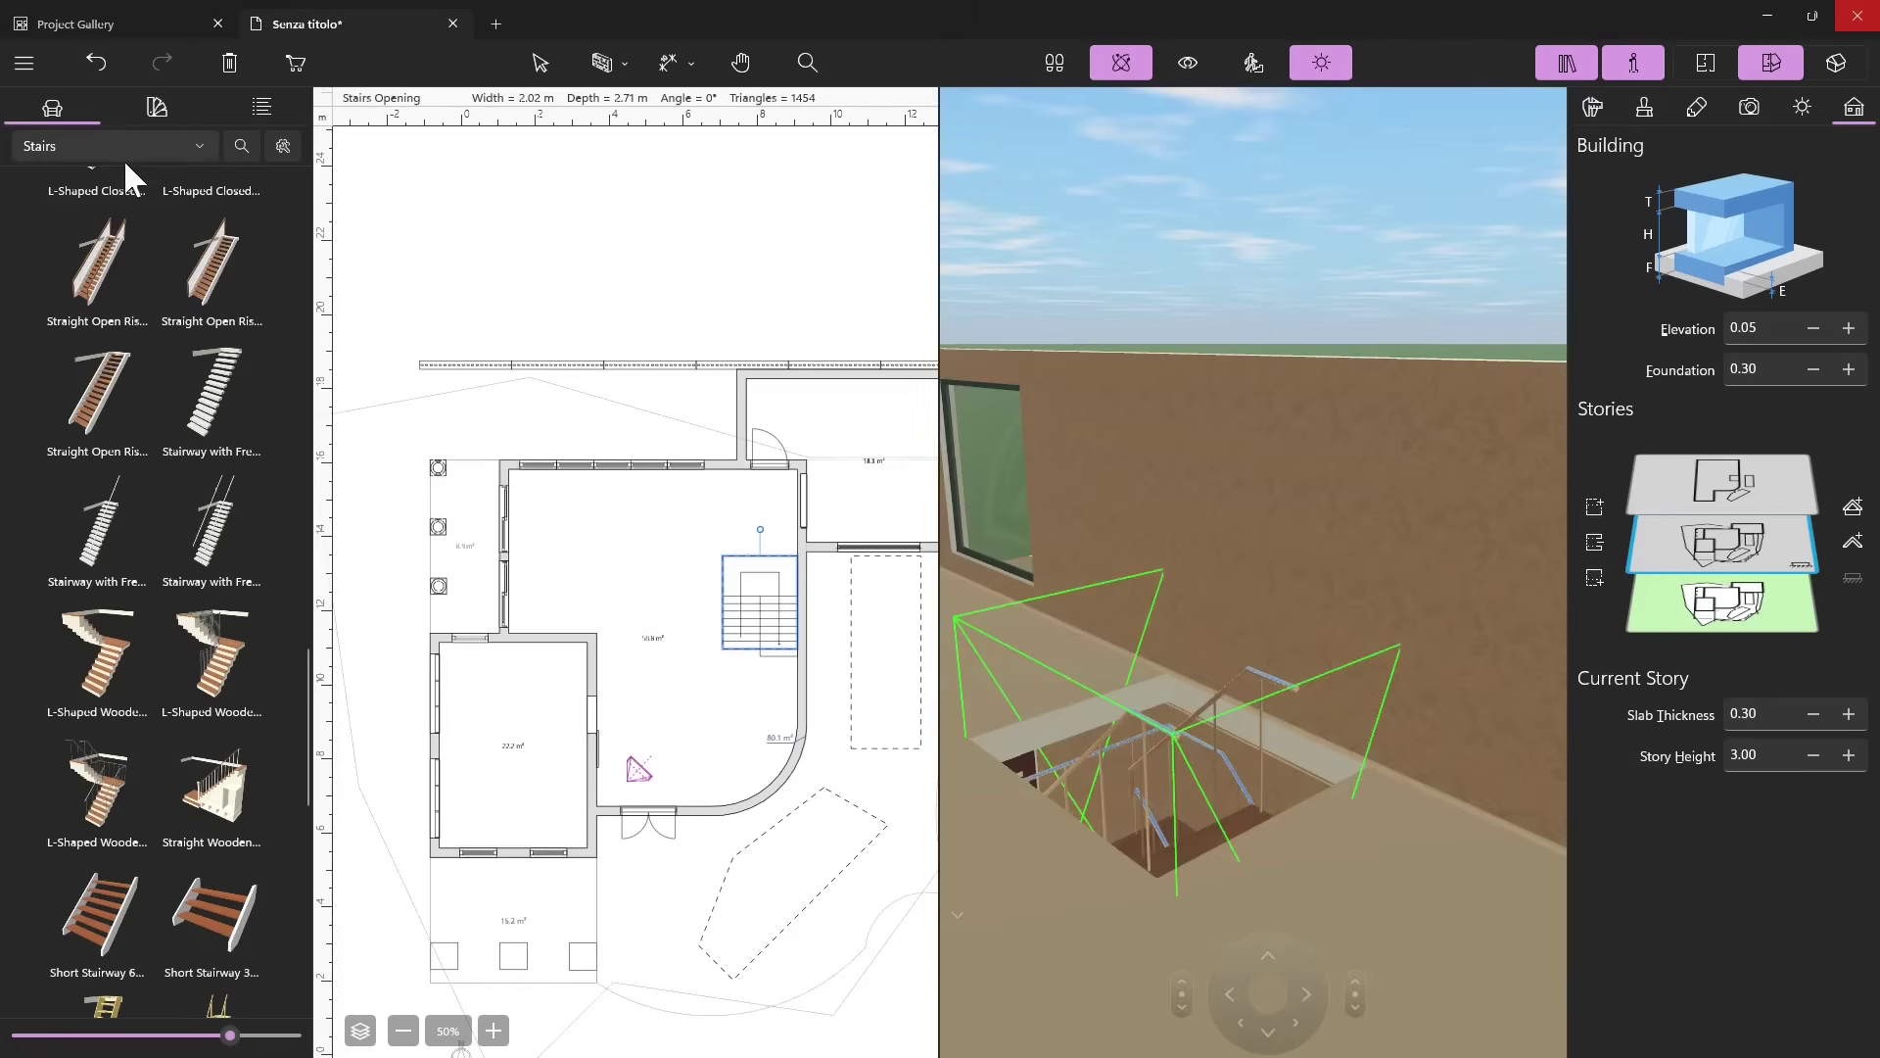
click(144, 145)
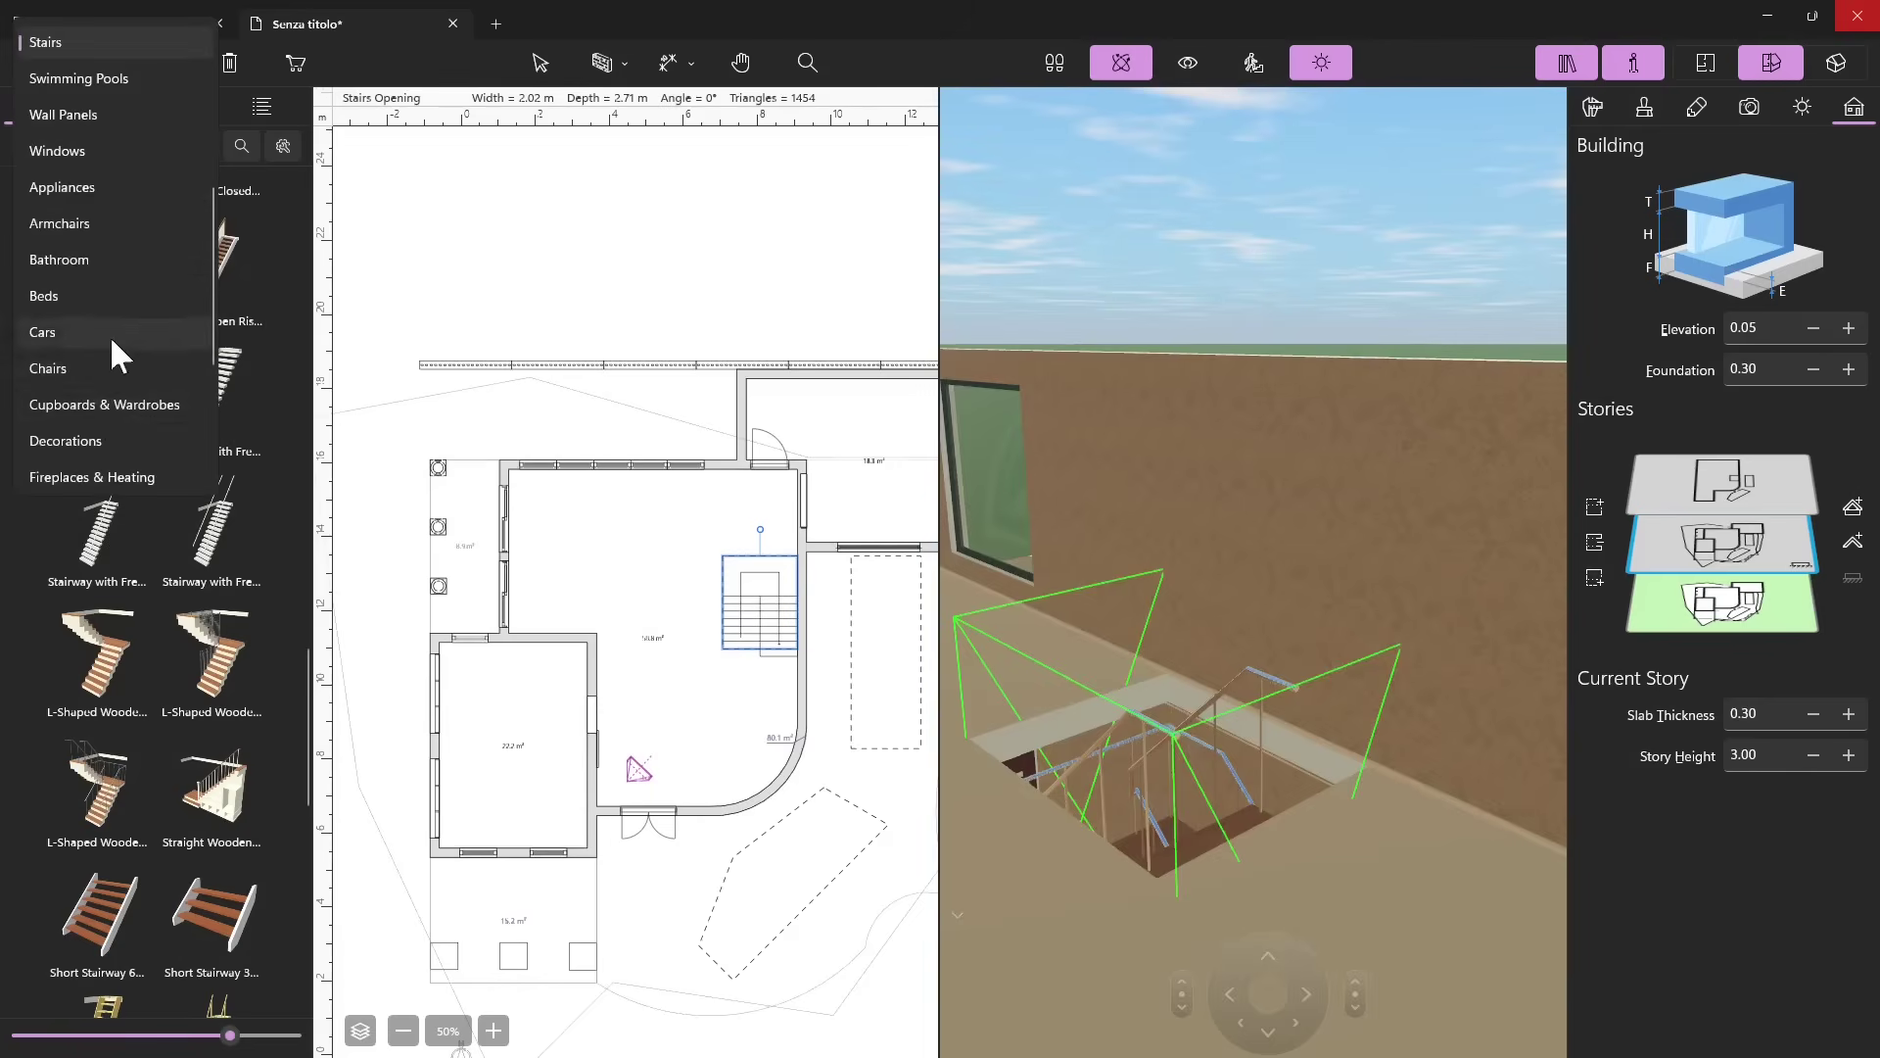
scroll(107, 333, down, 2)
scroll(99, 293, down, 1)
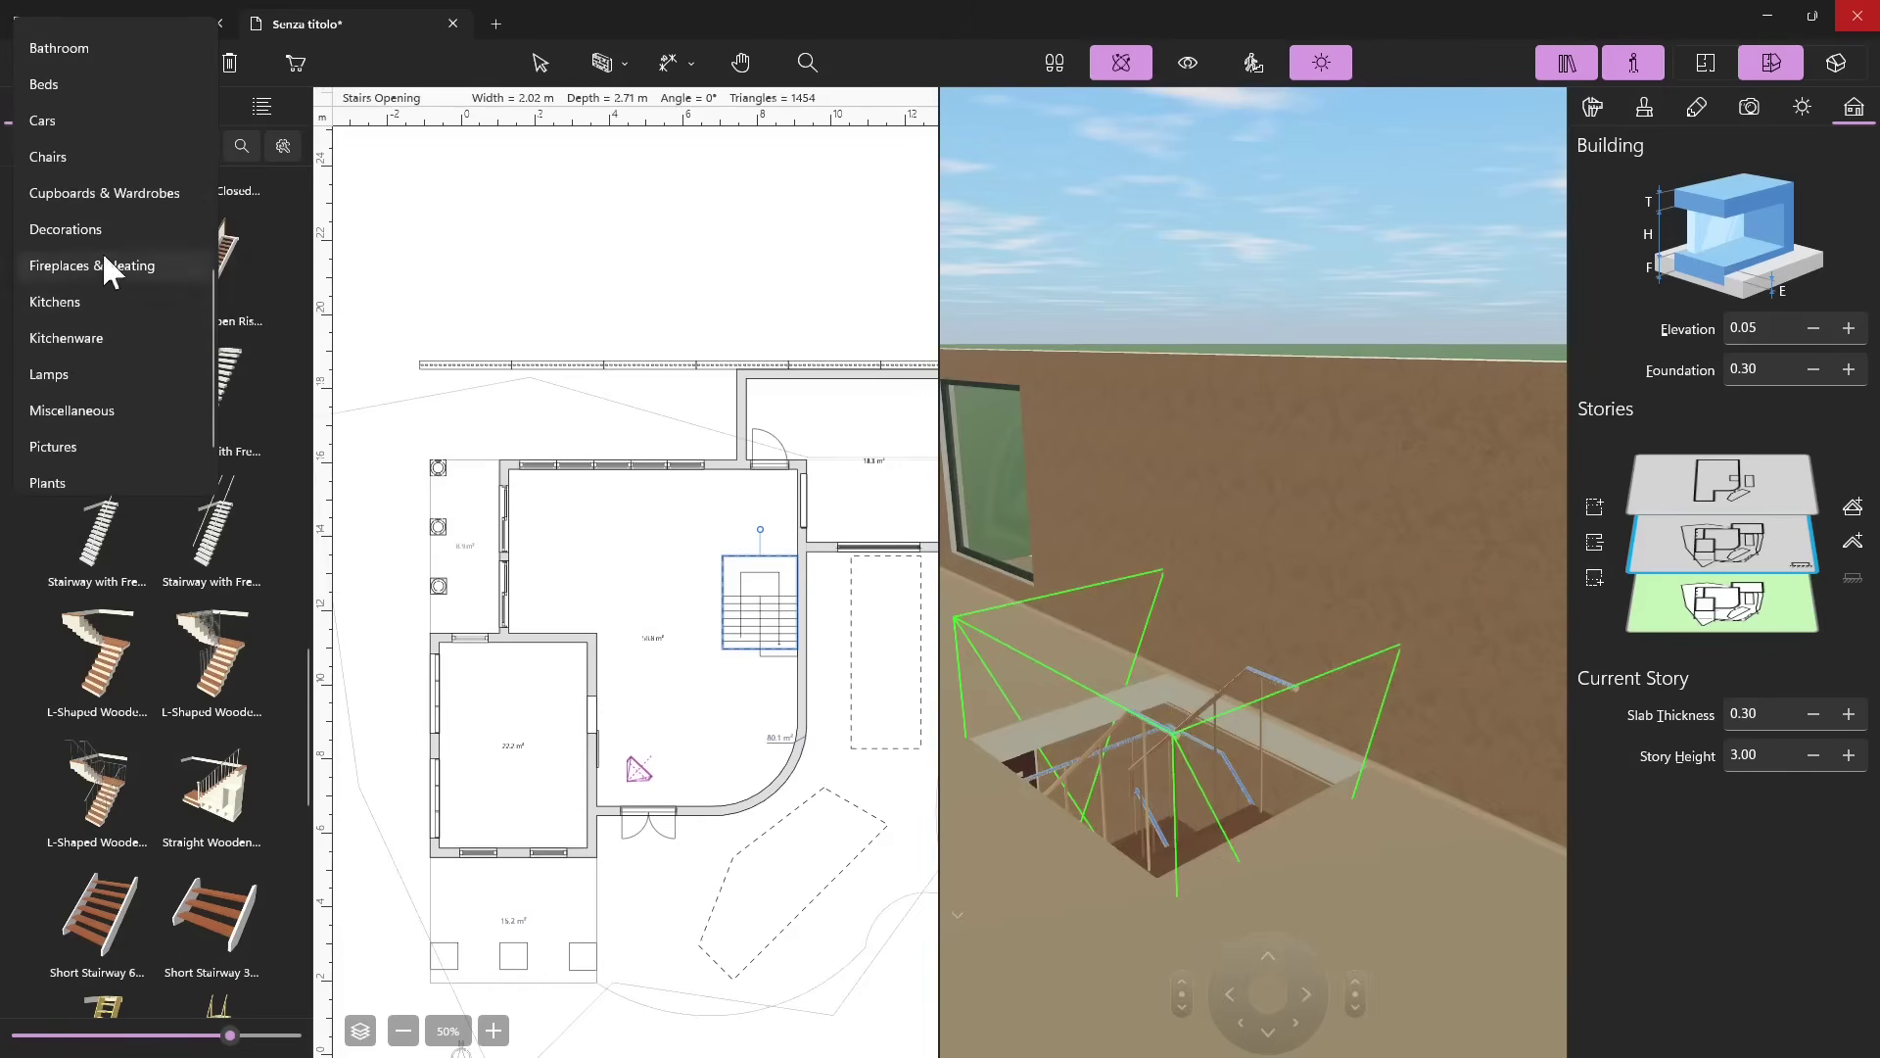
scroll(90, 362, down, 1)
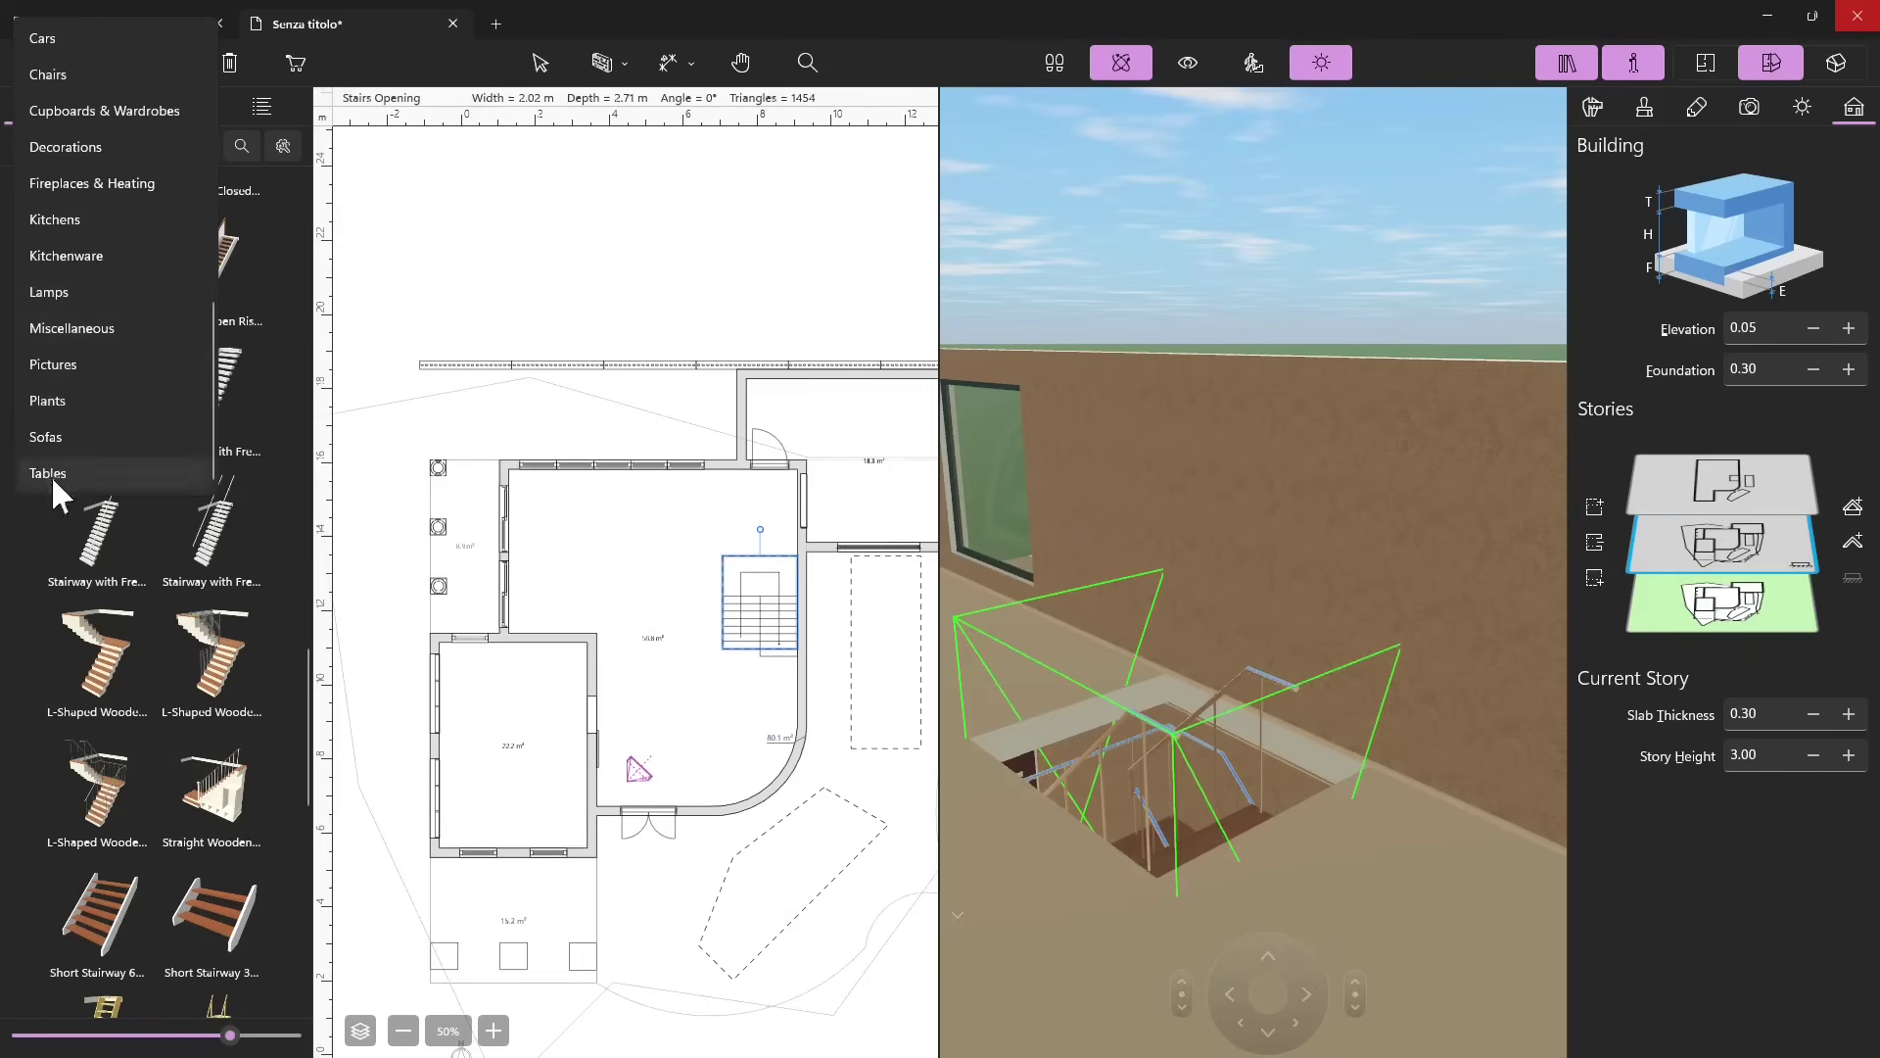
click(82, 323)
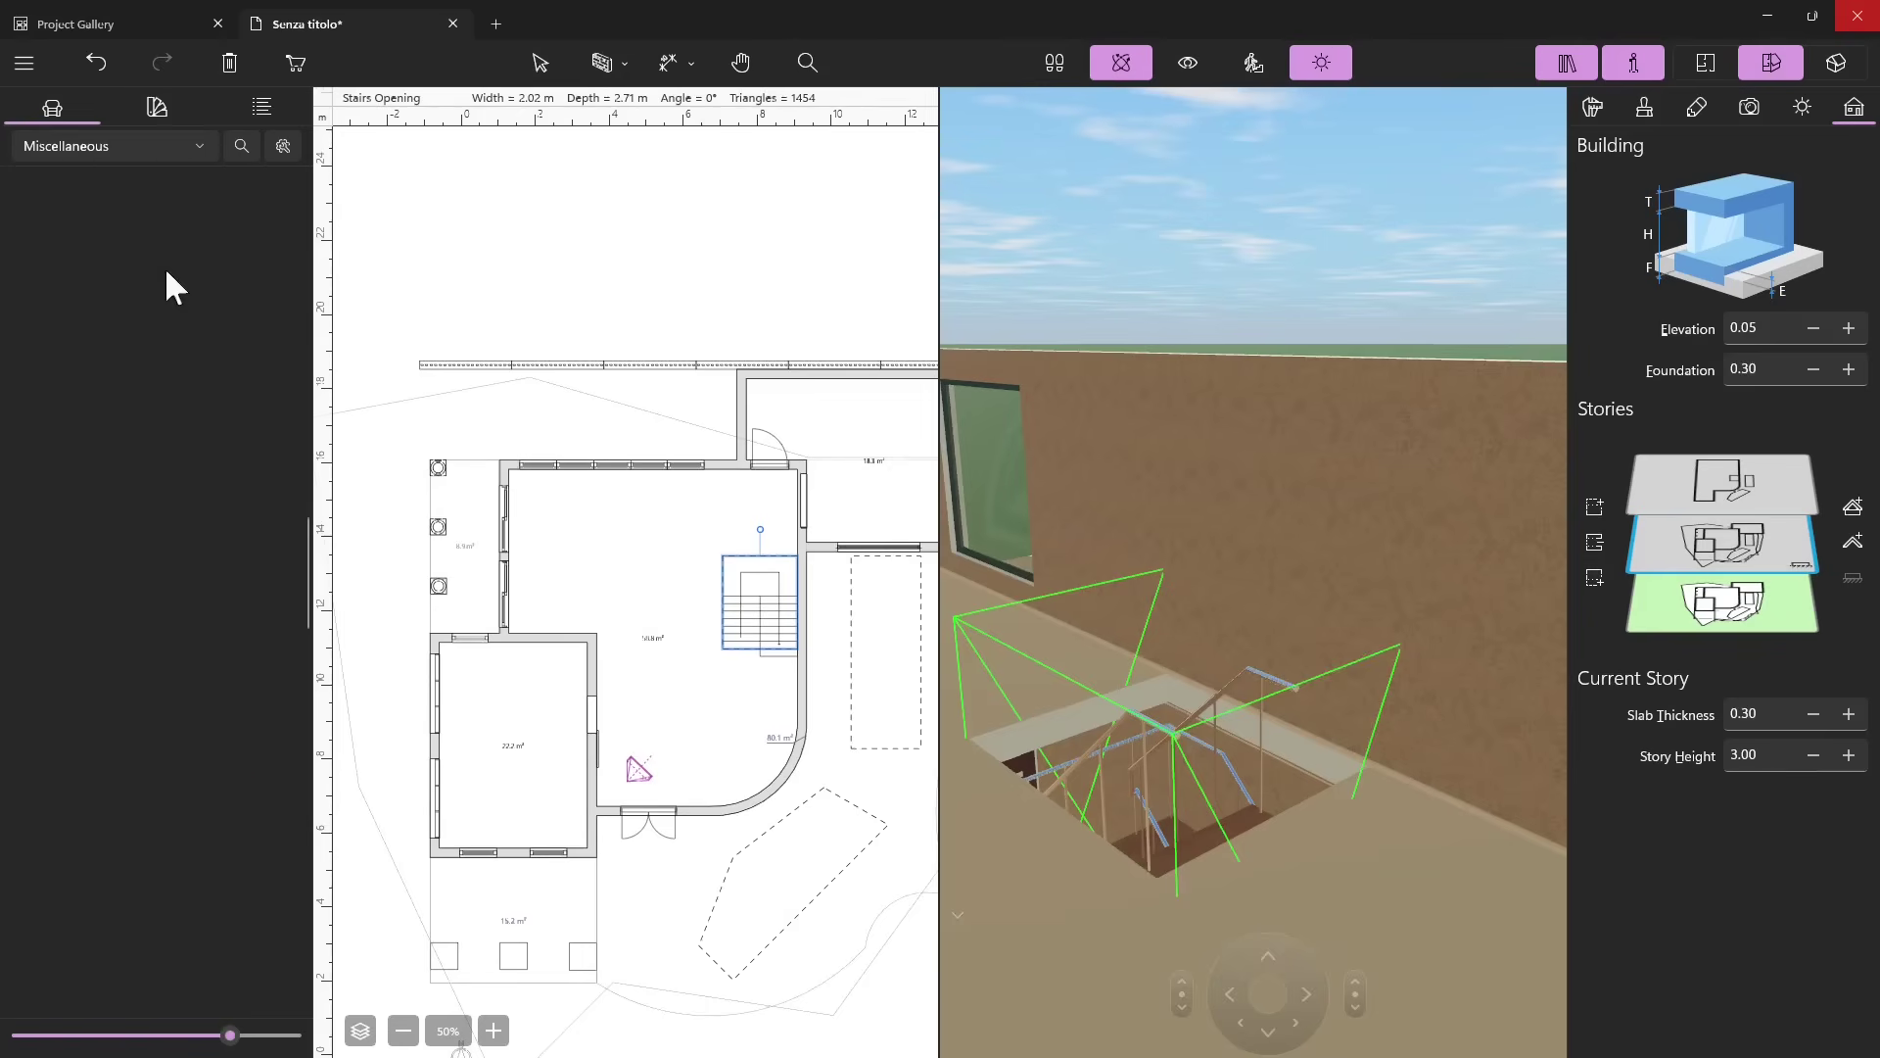
scroll(103, 533, down, 4)
scroll(110, 529, down, 10)
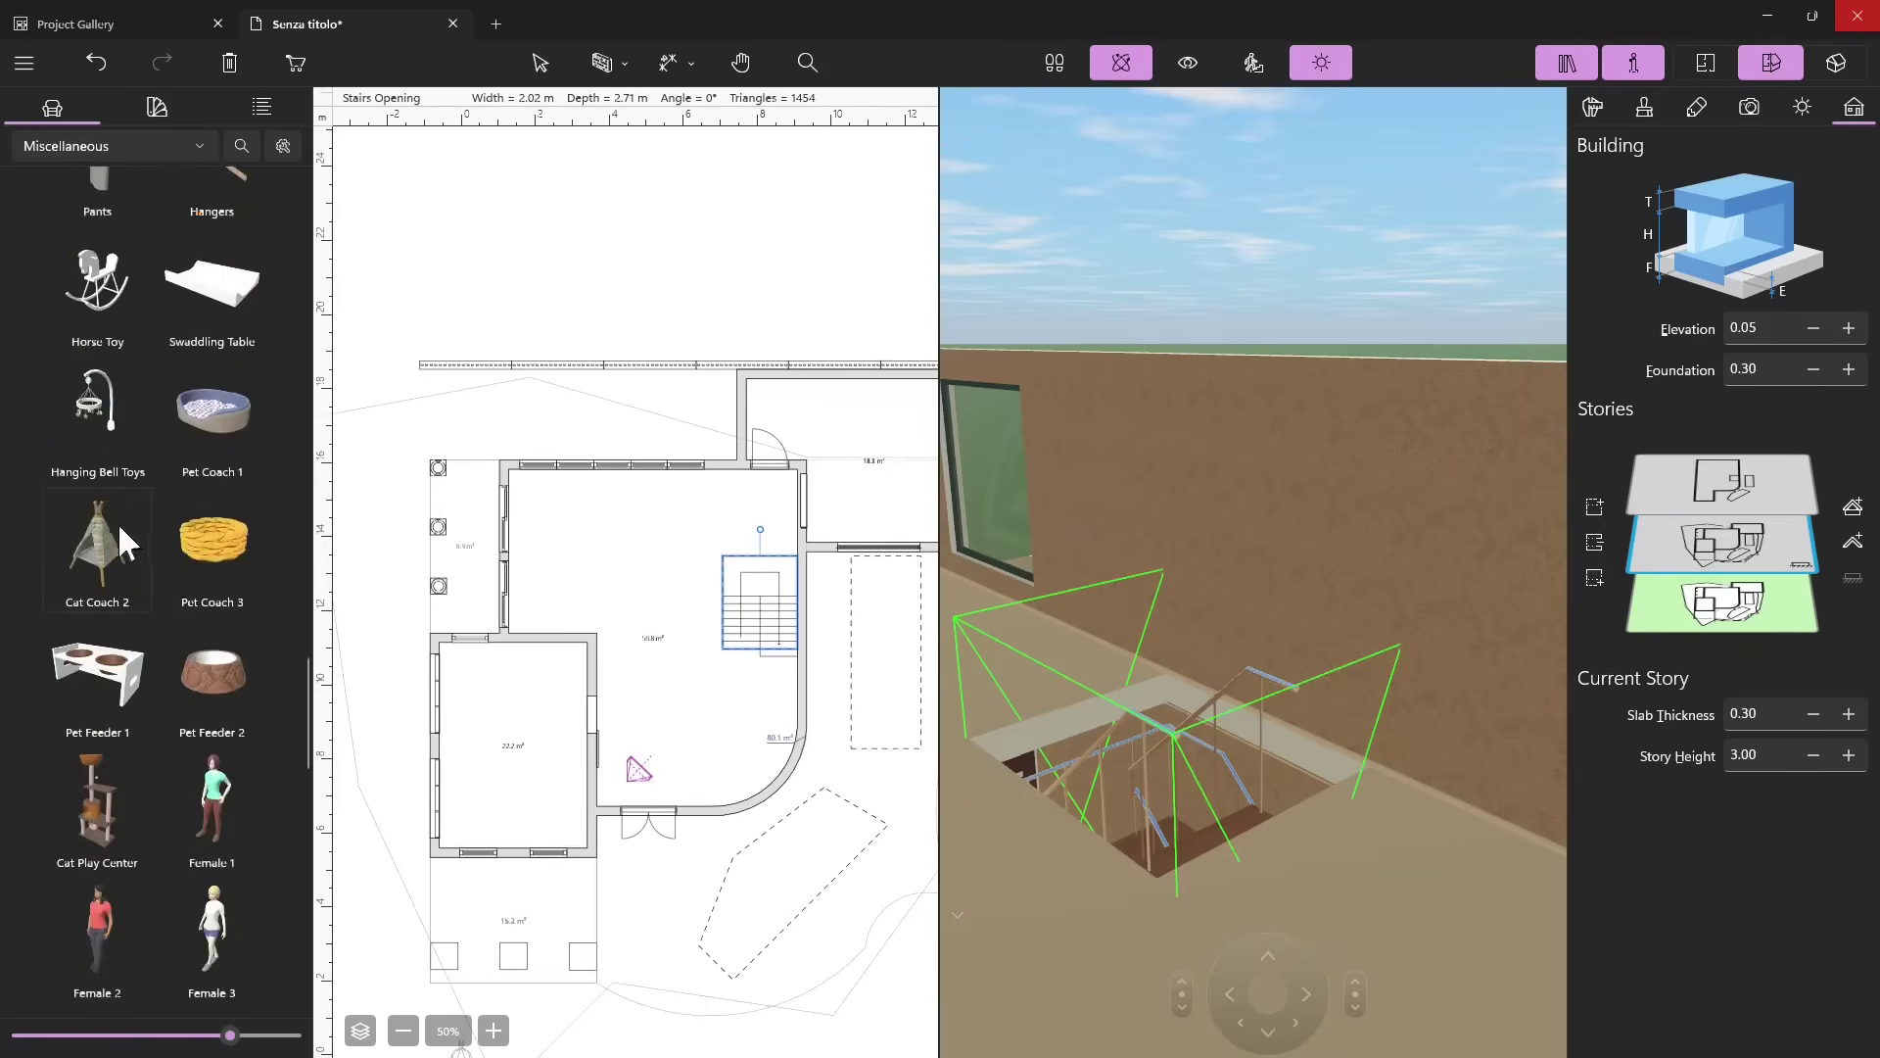
scroll(210, 636, up, 10)
scroll(209, 654, up, 15)
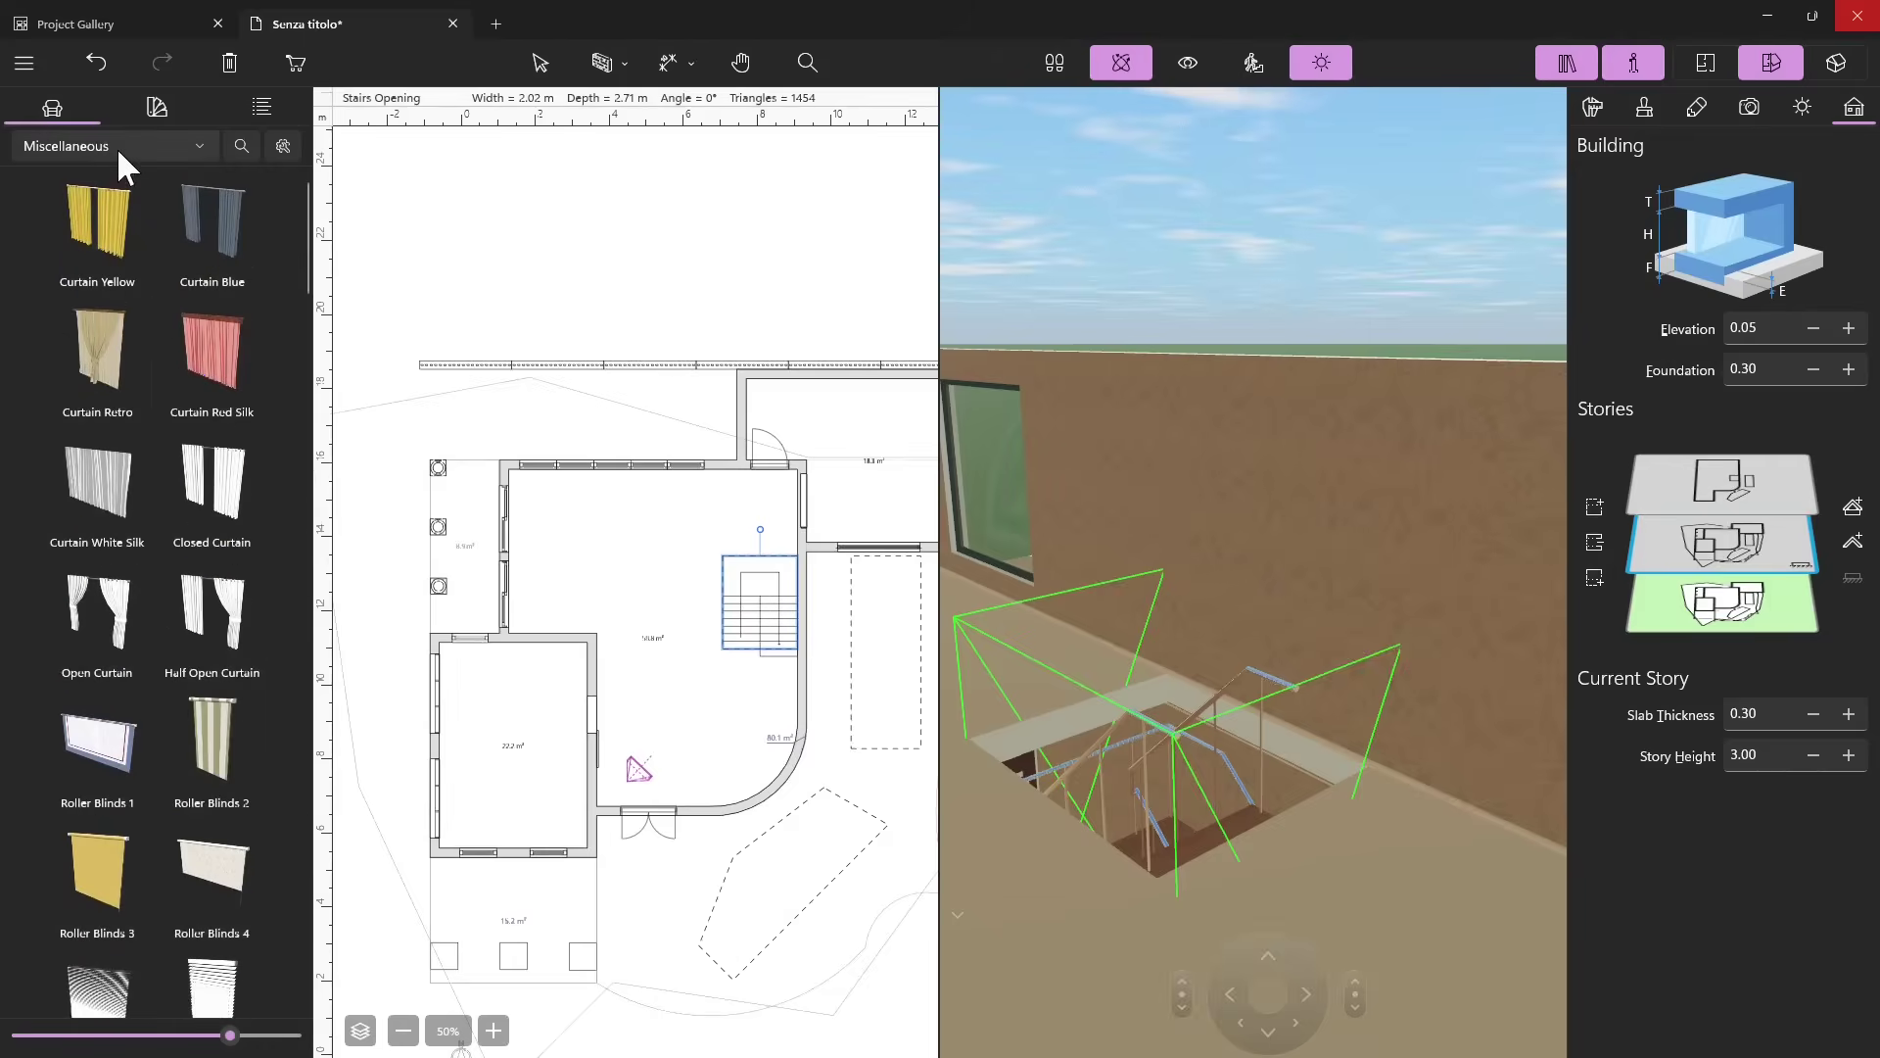
click(78, 144)
scroll(111, 152, up, 10)
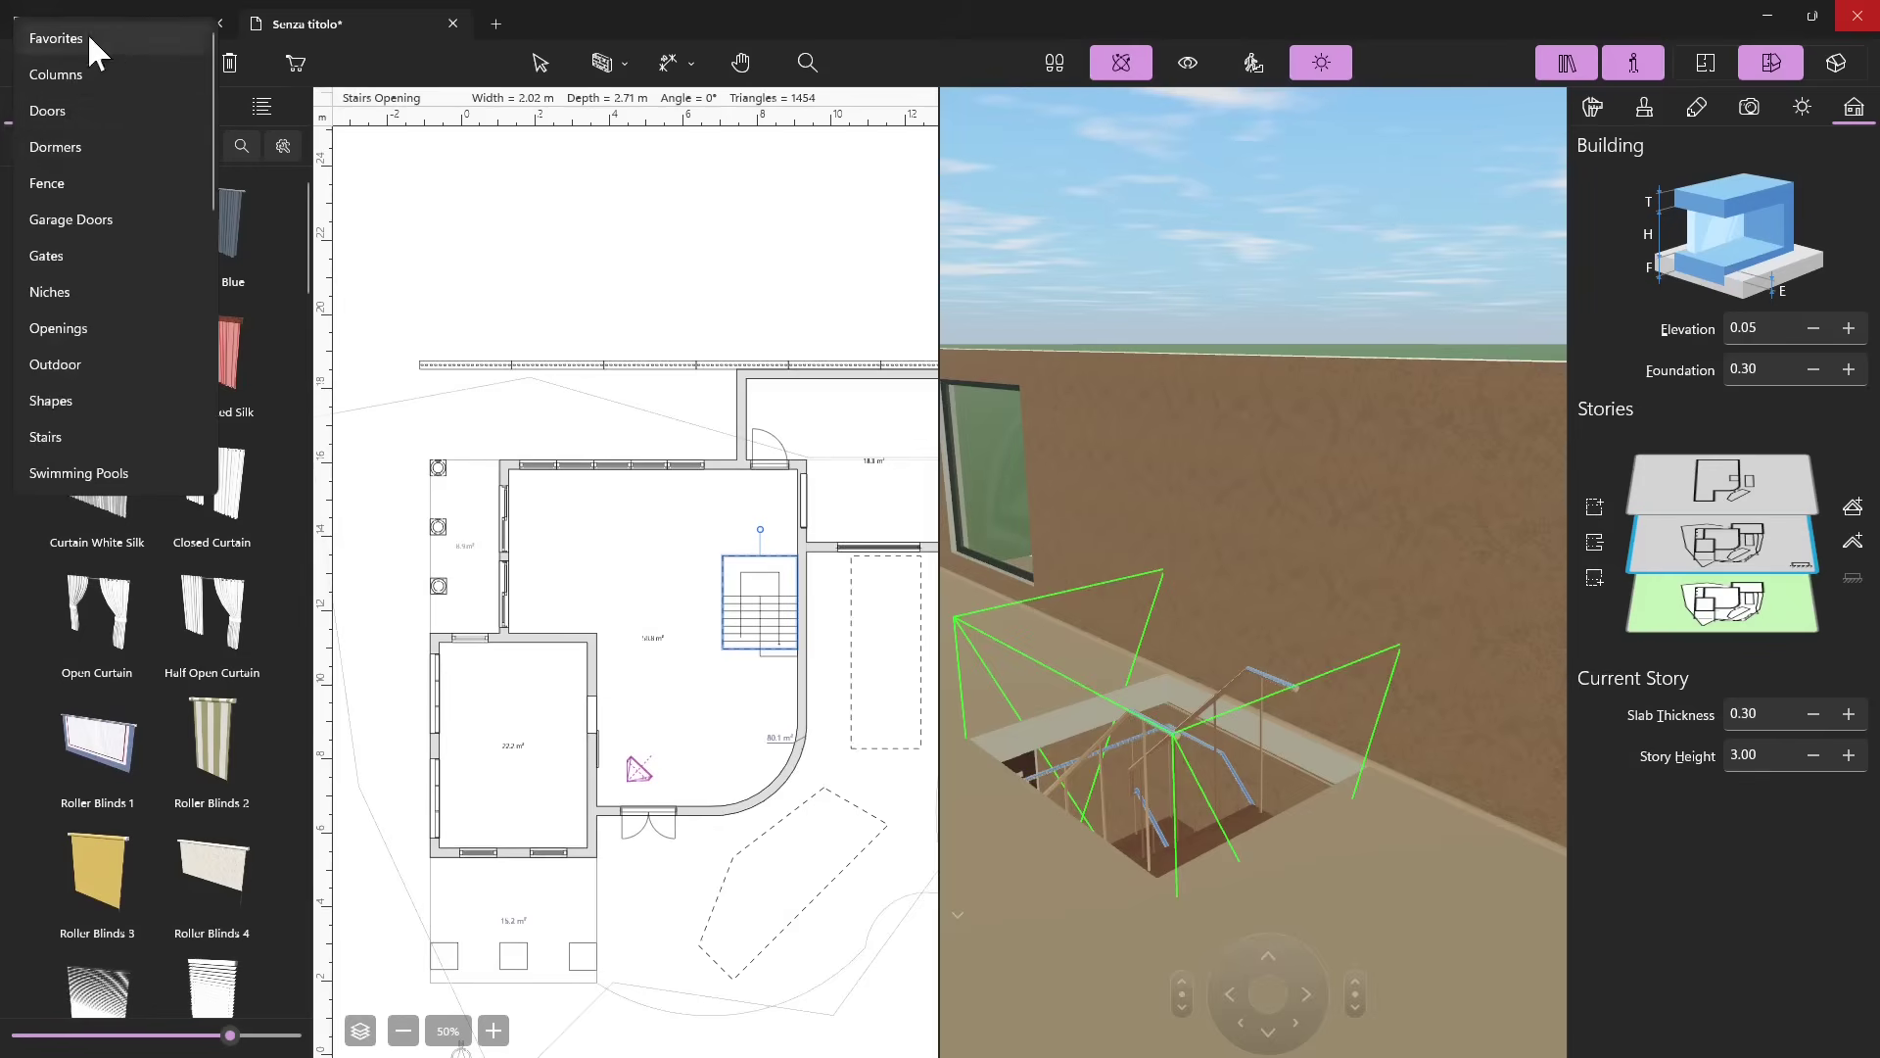
Search for 'railing', place a 3.79 m Balcony Railing by the staircase, then show the 1st Floor.
click(490, 98)
click(240, 145)
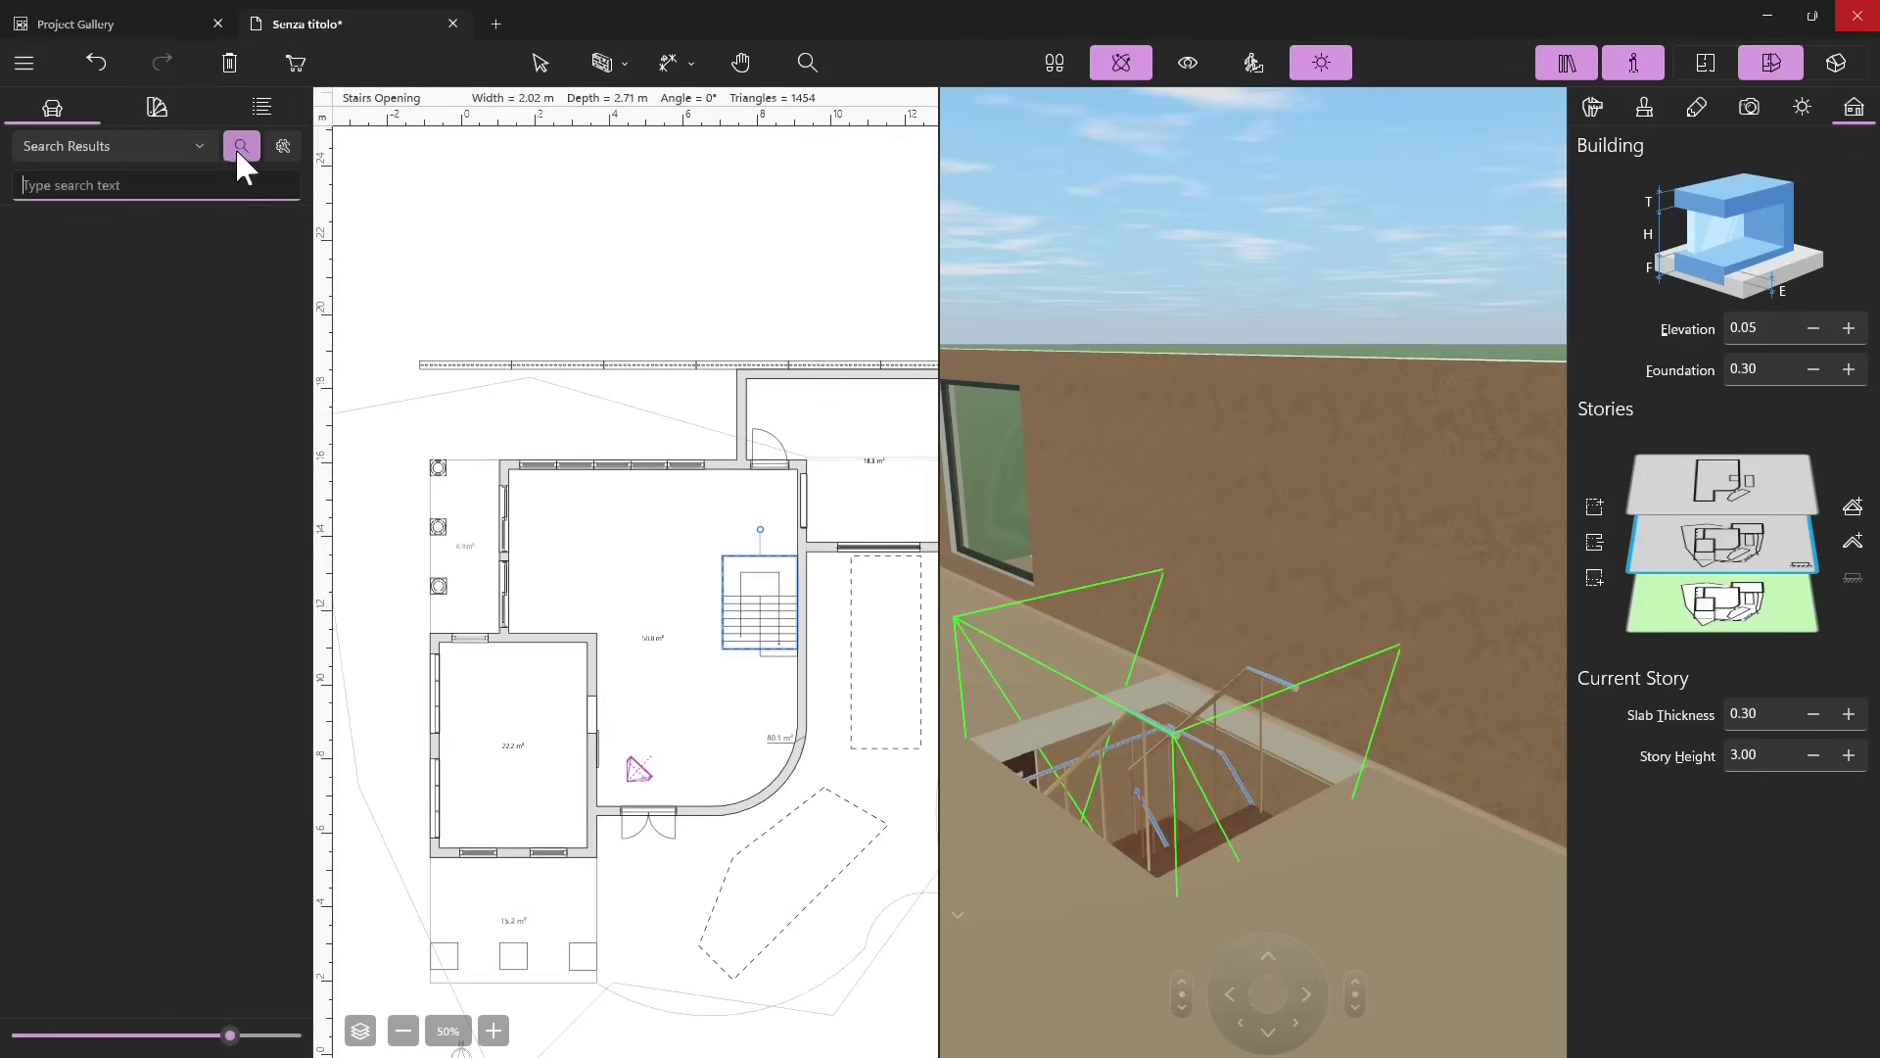
text(railing)
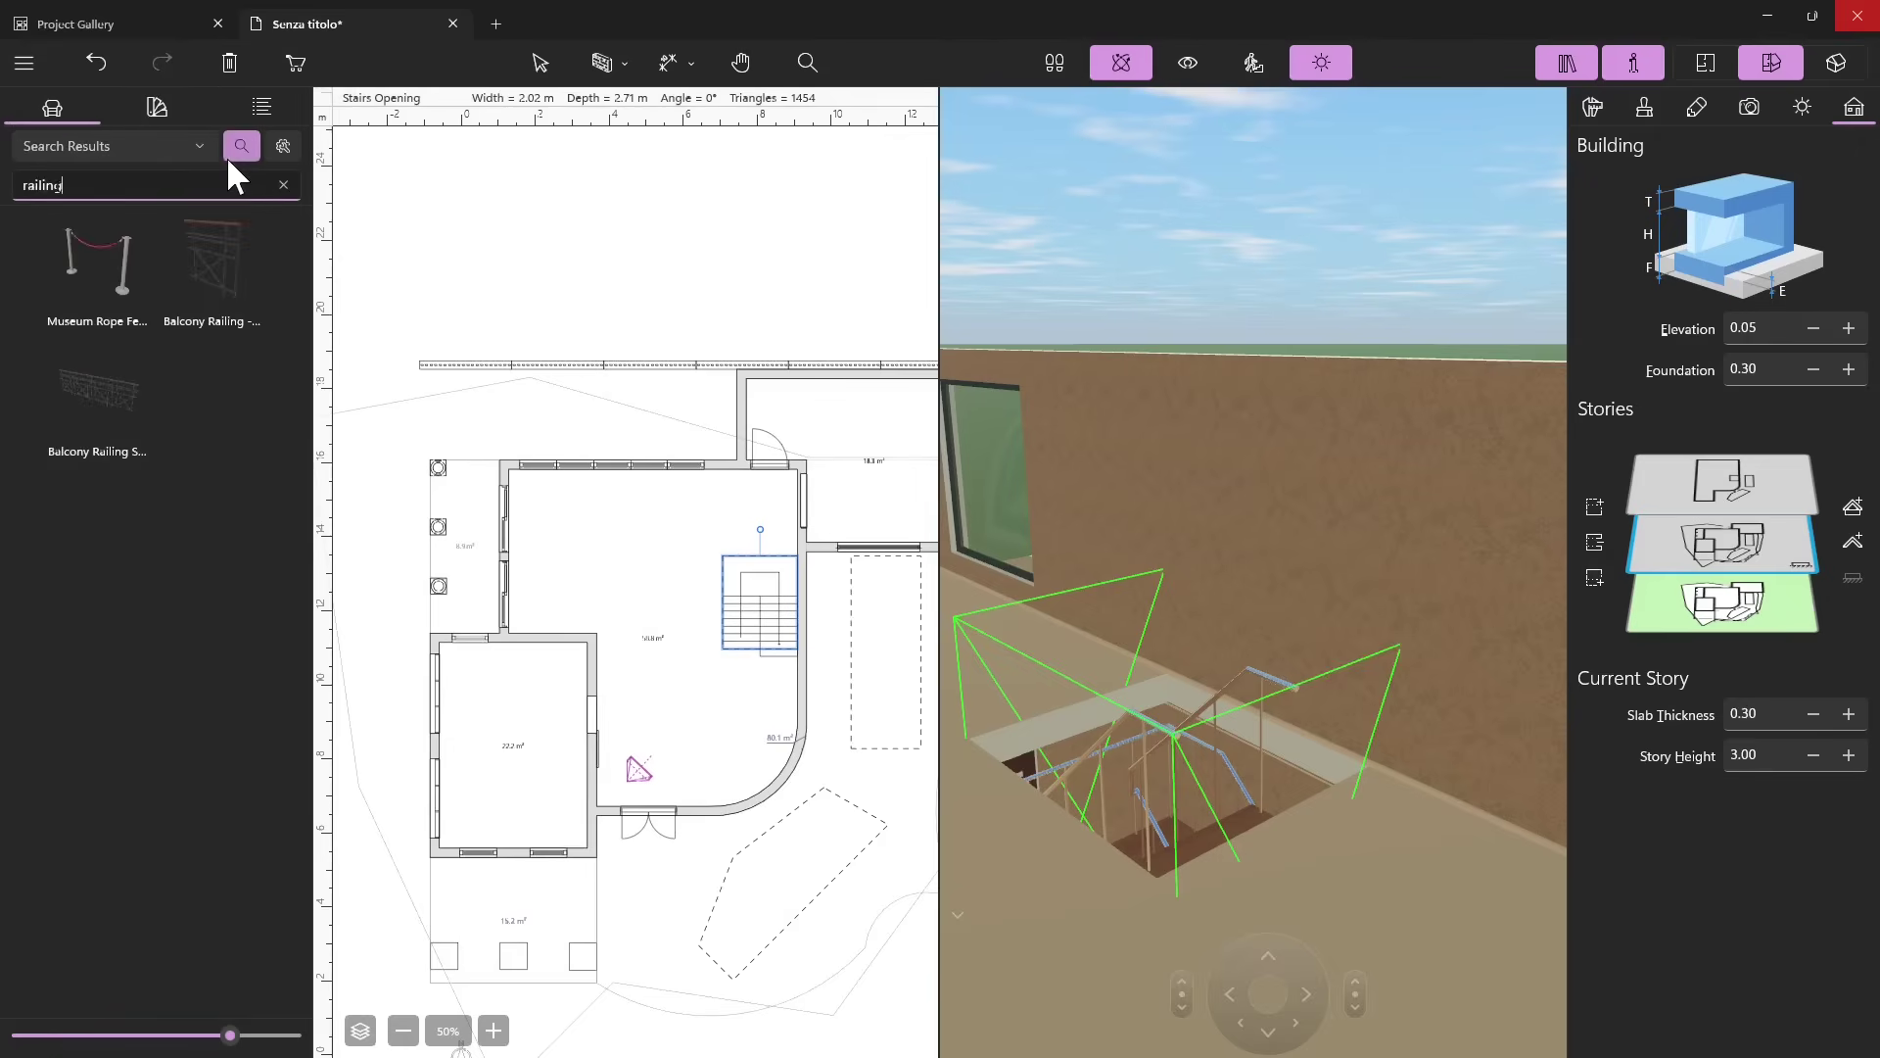
click(1213, 680)
drag(1034, 875, 729, 566)
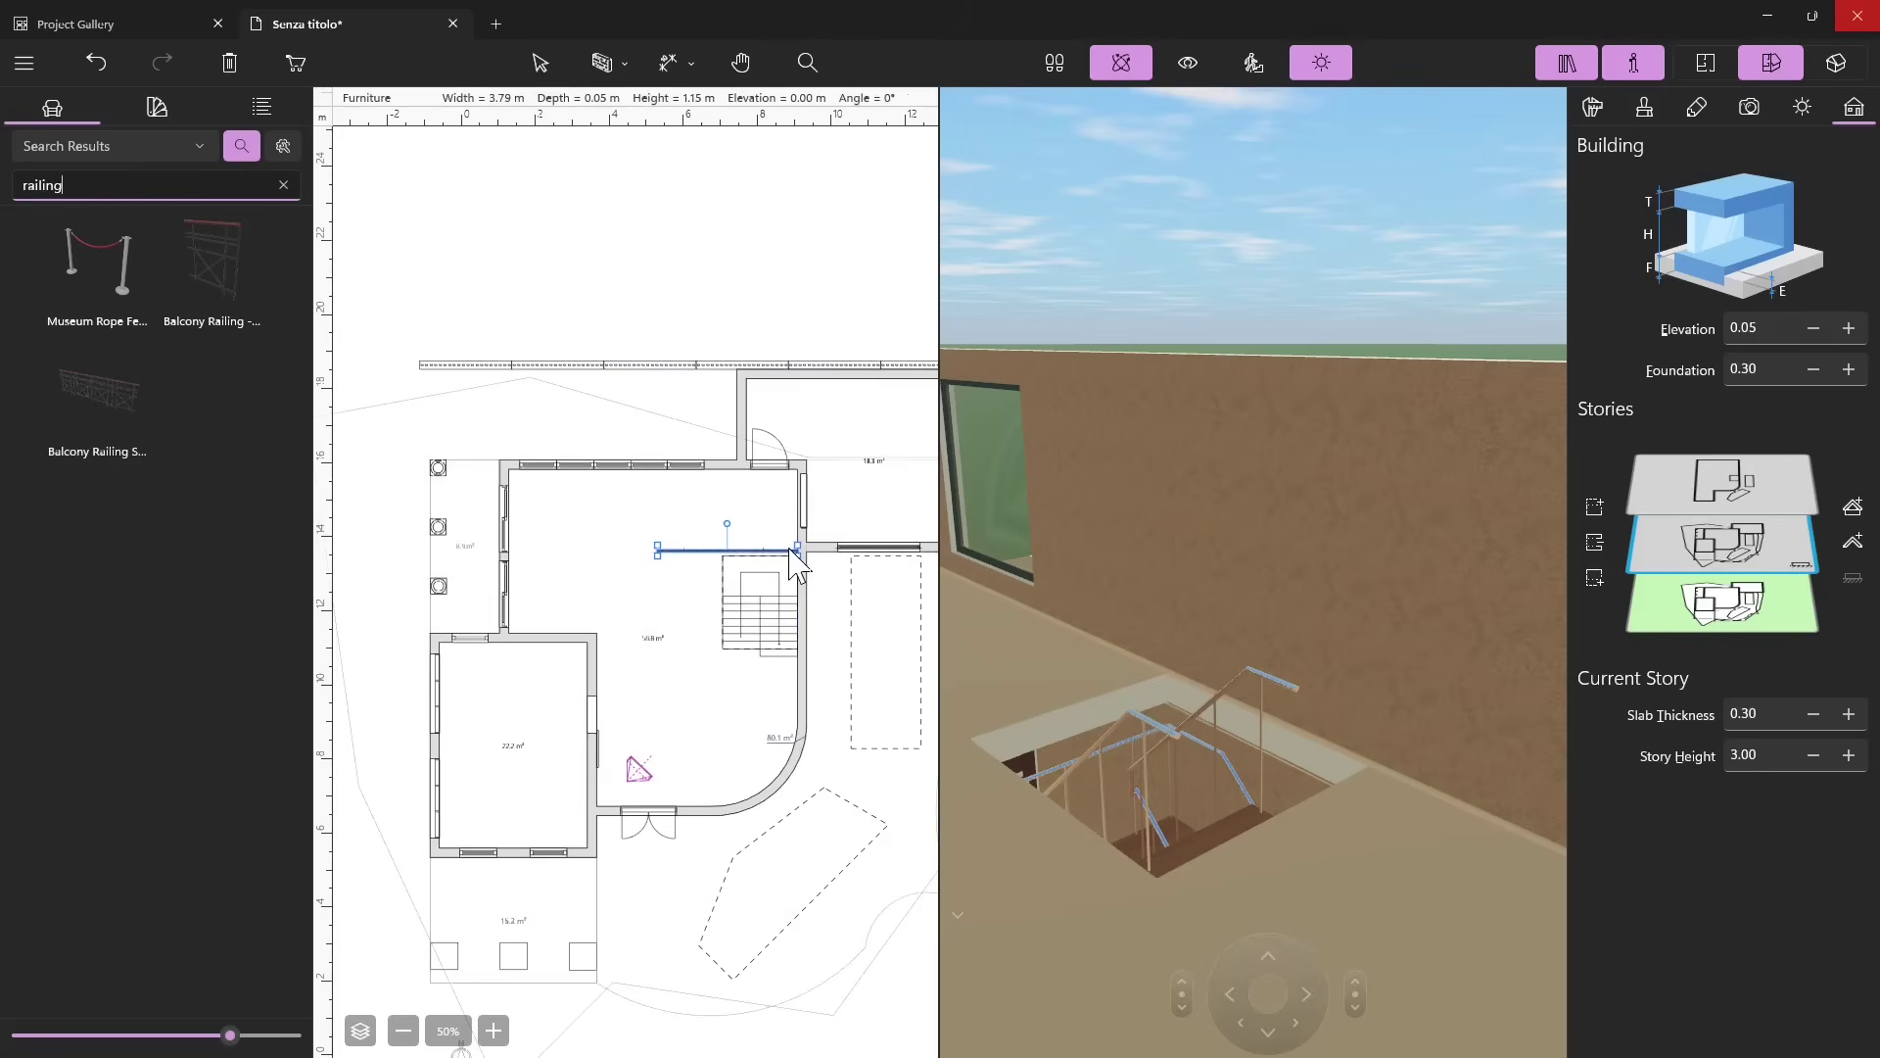
click(1730, 564)
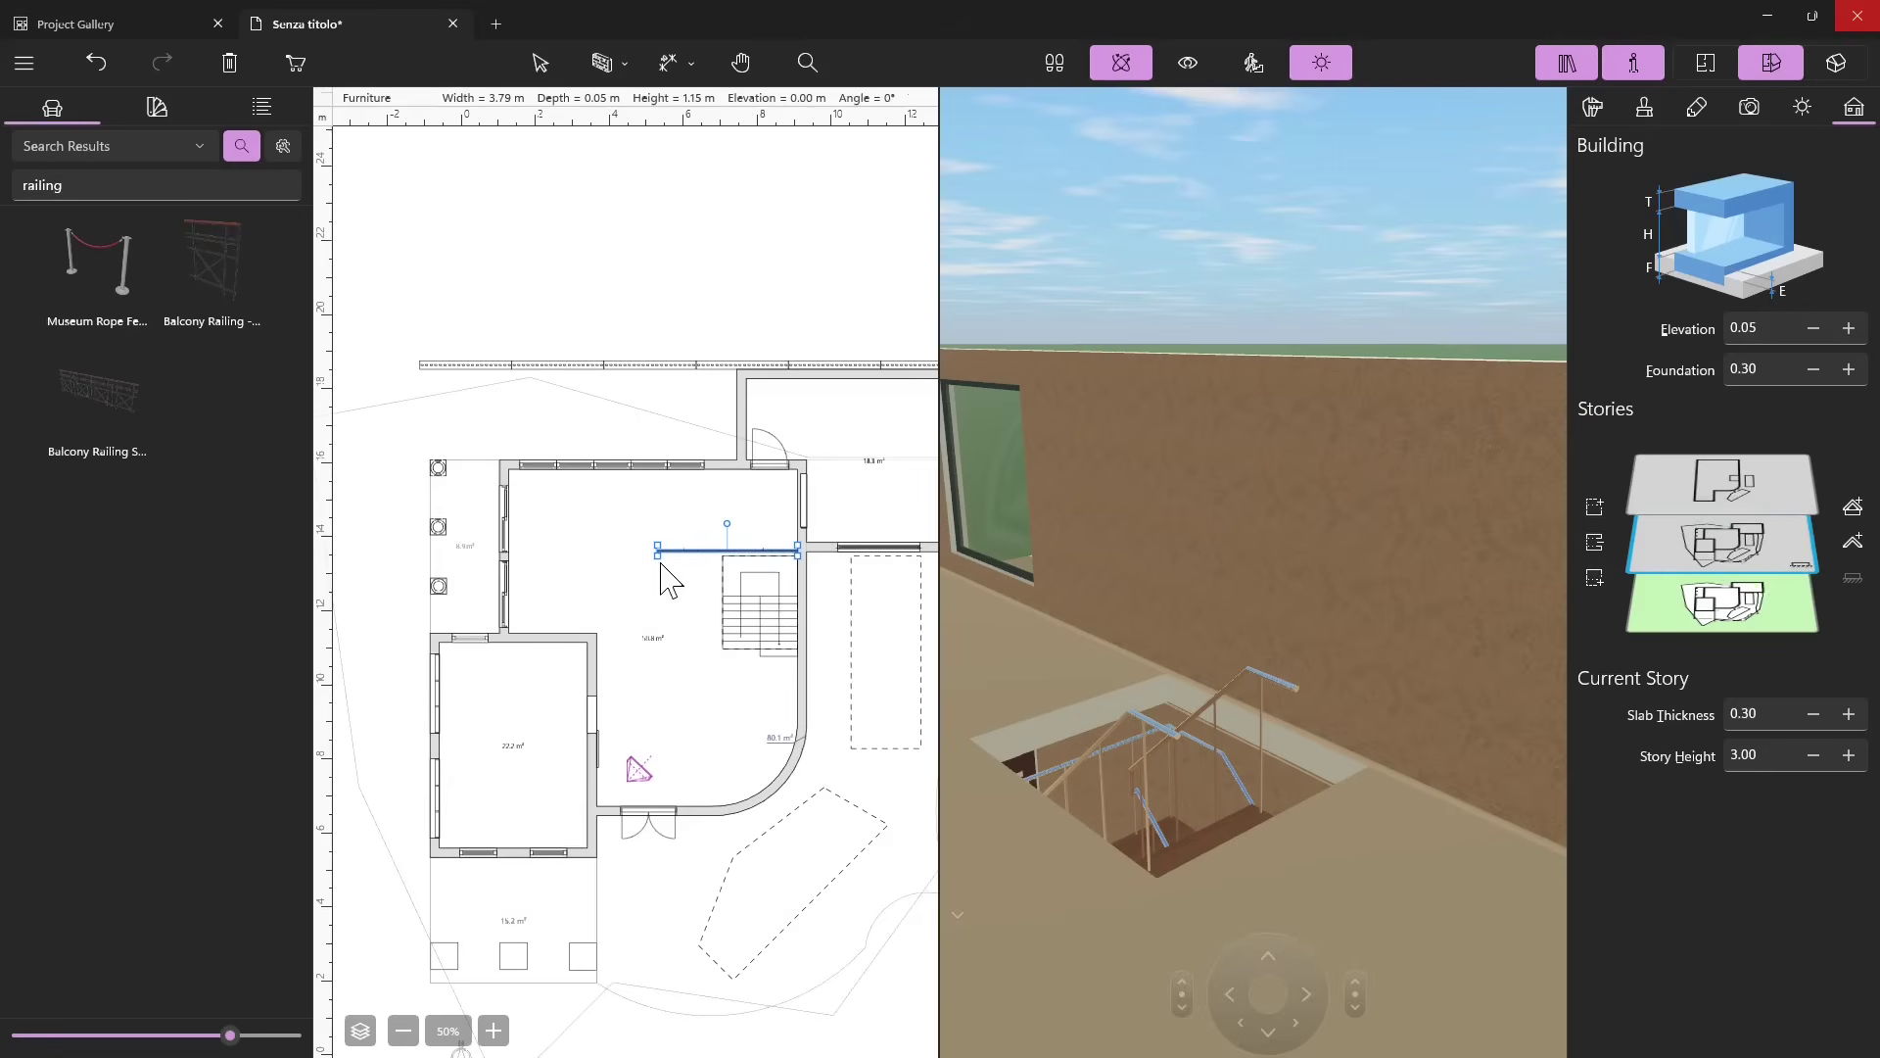
click(1735, 478)
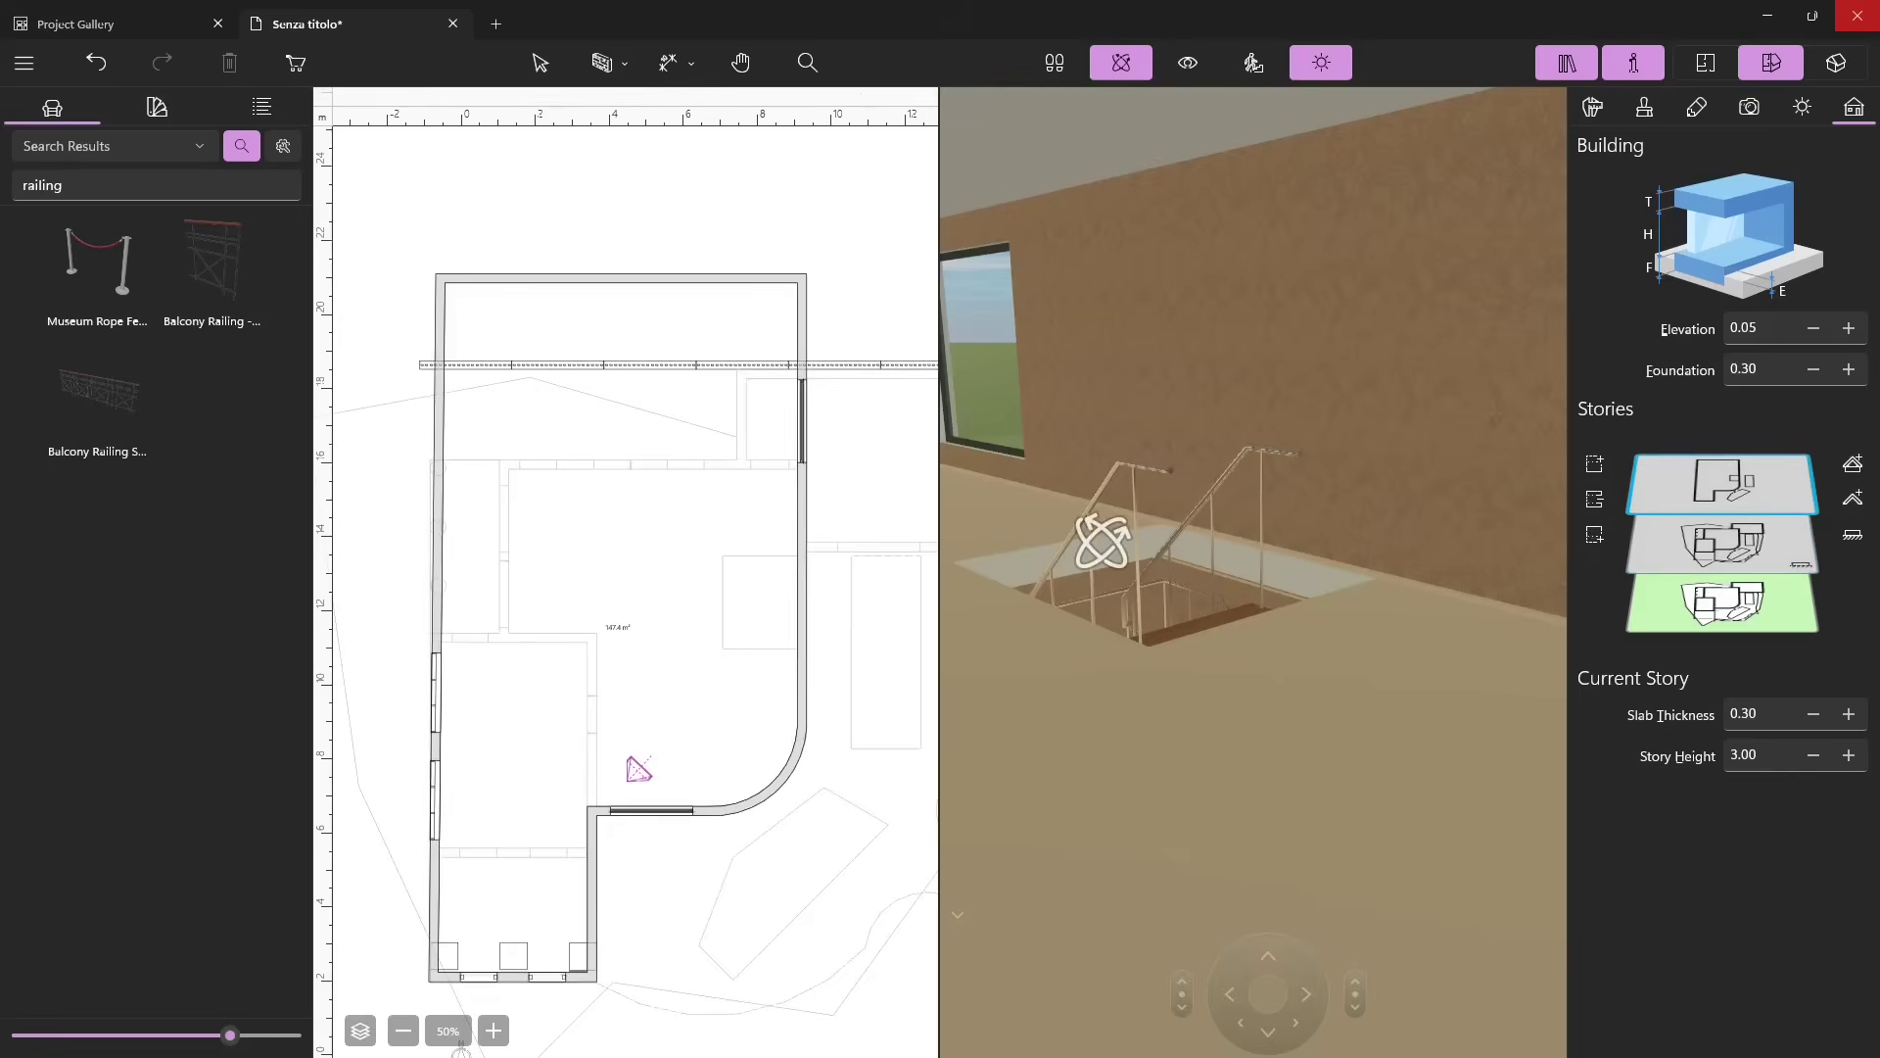
Place a 3.79 m Balcony Railing on the 1st Floor and move it beside the stair opening.
mouse_move(1148, 586)
mouse_down()
mouse_move(1133, 575)
mouse_move(1133, 592)
mouse_move(1184, 591)
mouse_up()
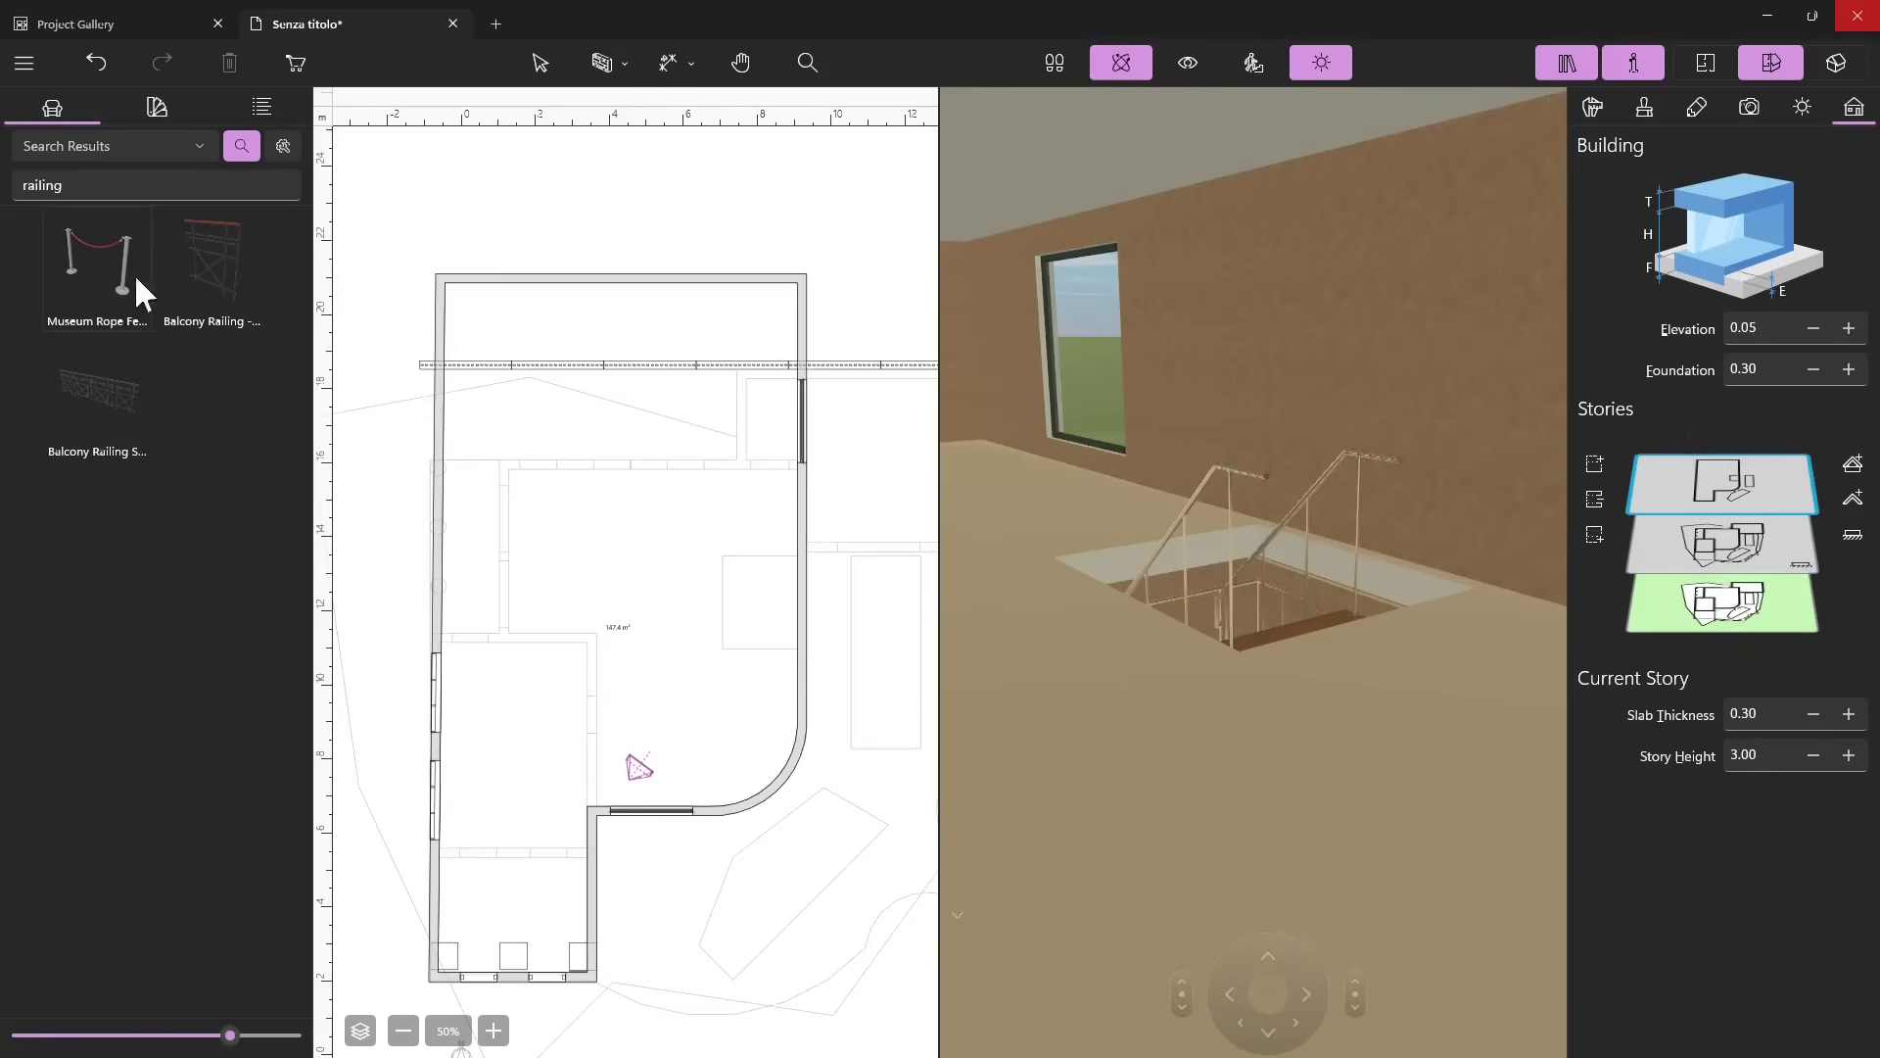
drag(117, 423, 733, 573)
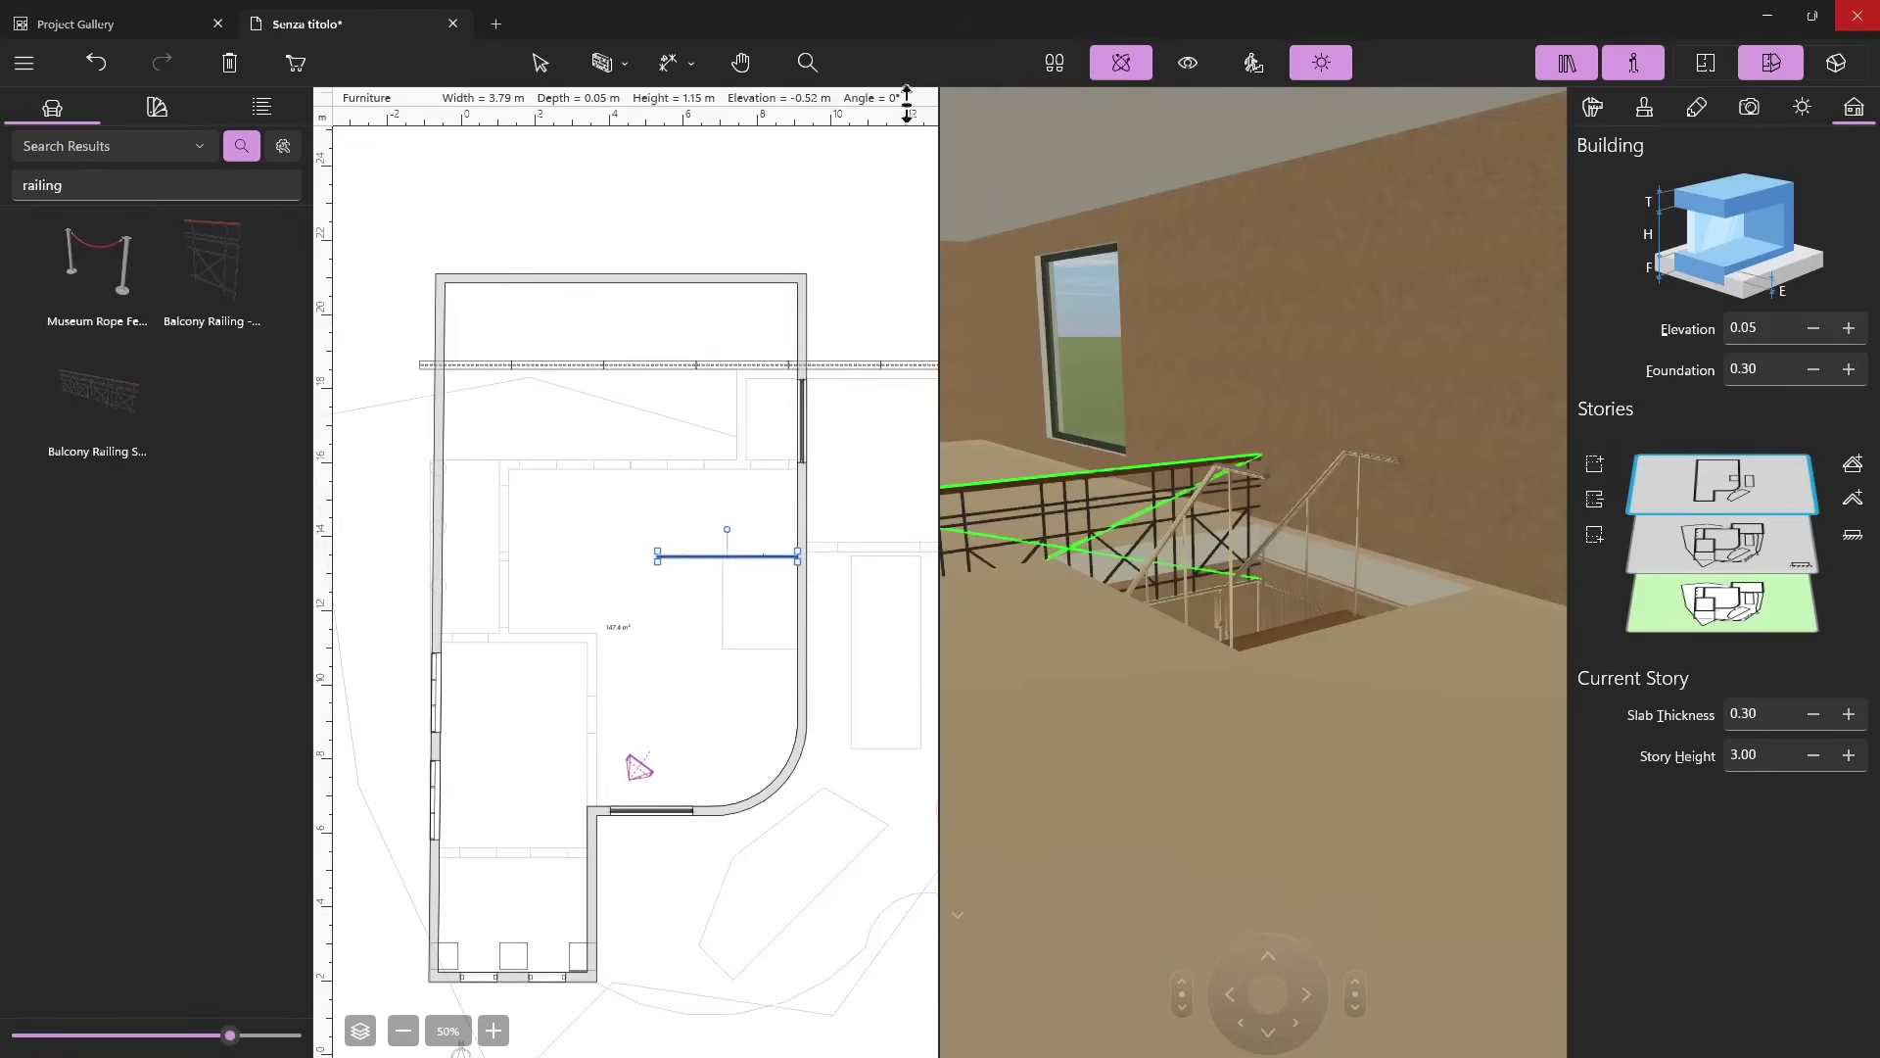
key(Escape)
click(1098, 456)
mouse_move(1079, 503)
mouse_down()
mouse_move(1097, 526)
mouse_move(1070, 500)
mouse_up()
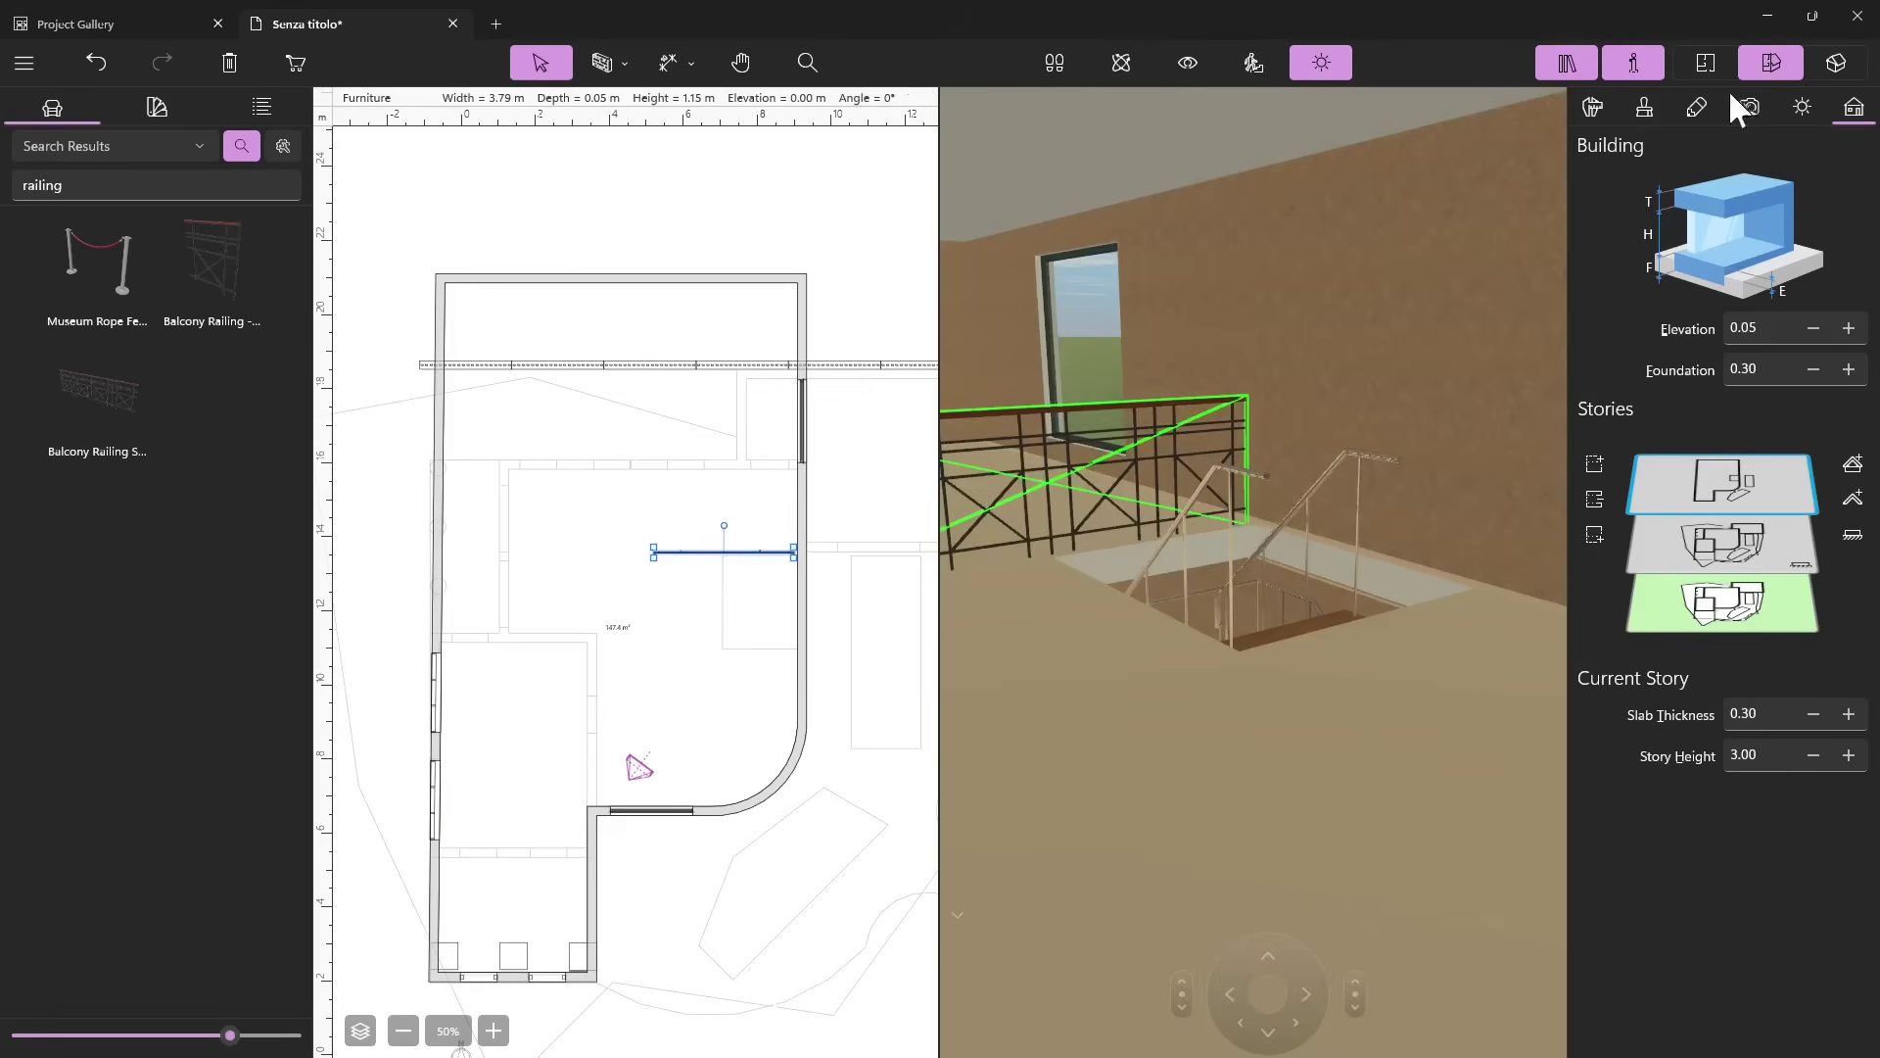
Turn off Maintain Aspect Ratio and set the railing's Width to 2 m.
click(1591, 98)
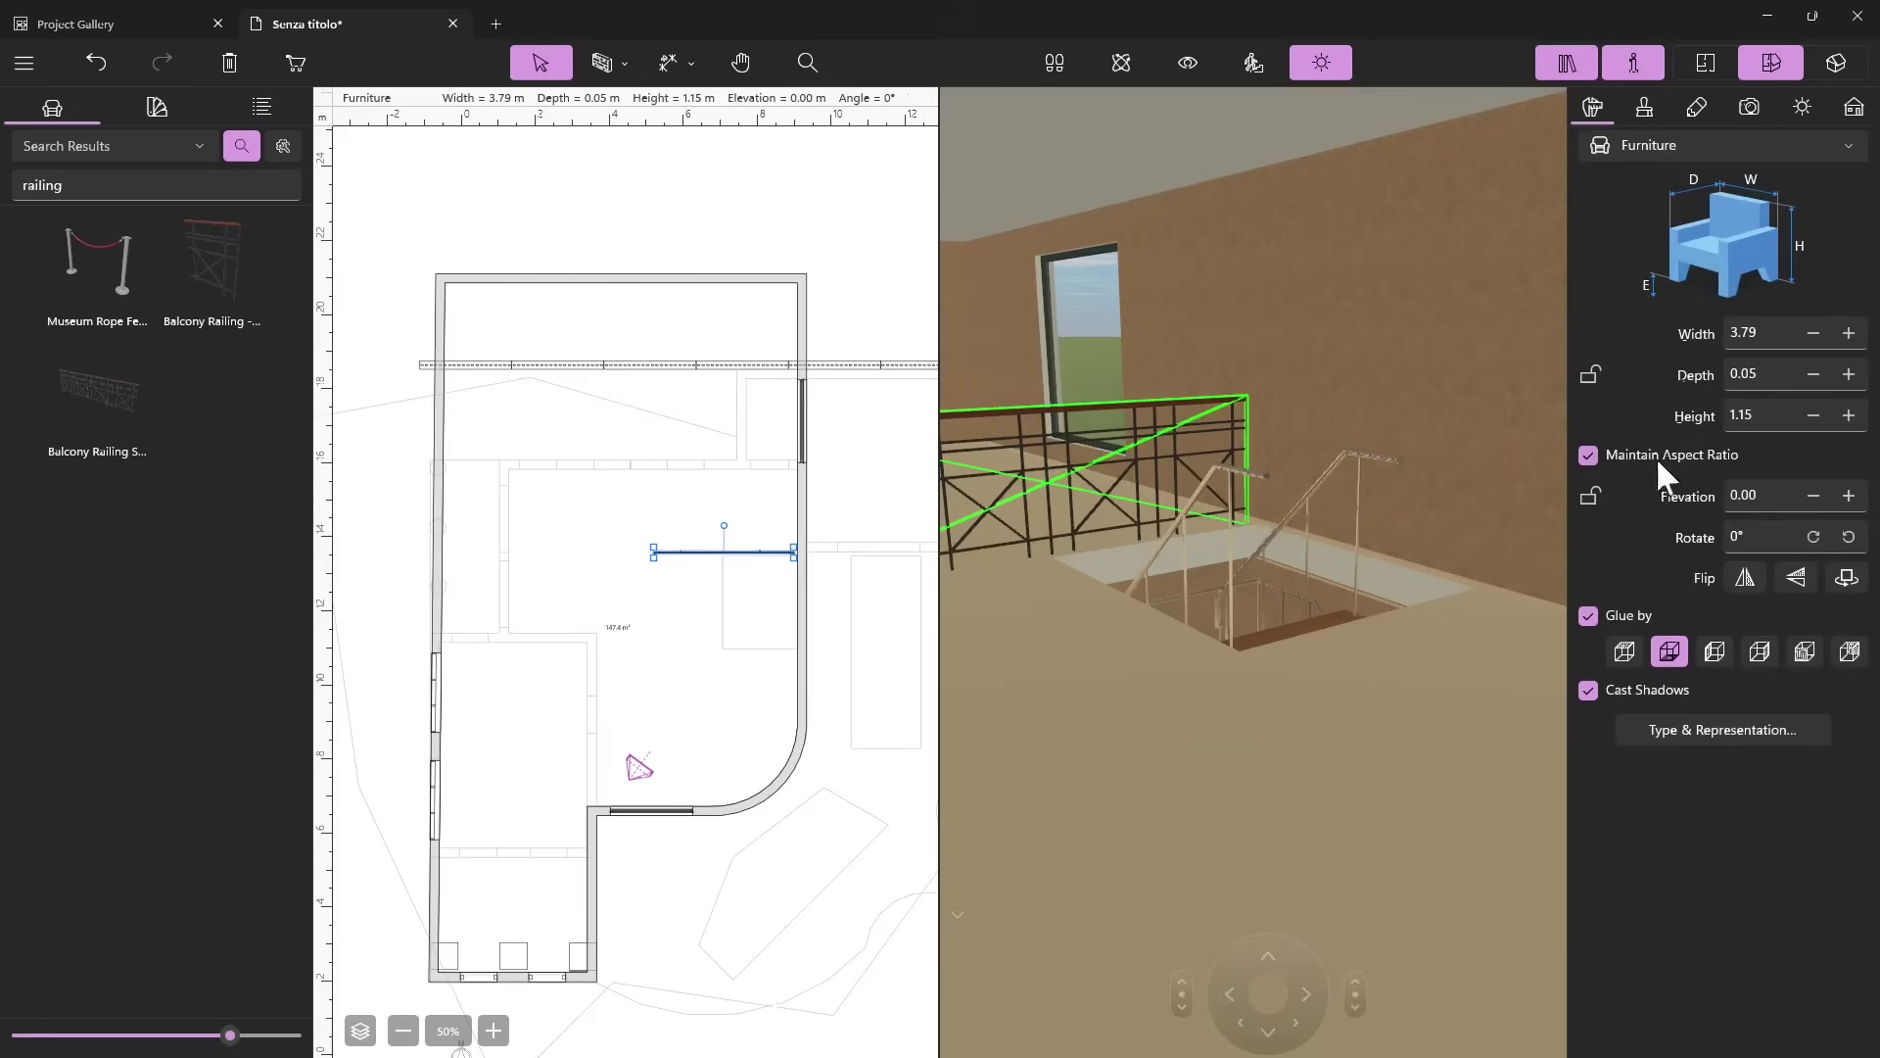
click(1587, 451)
click(1812, 333)
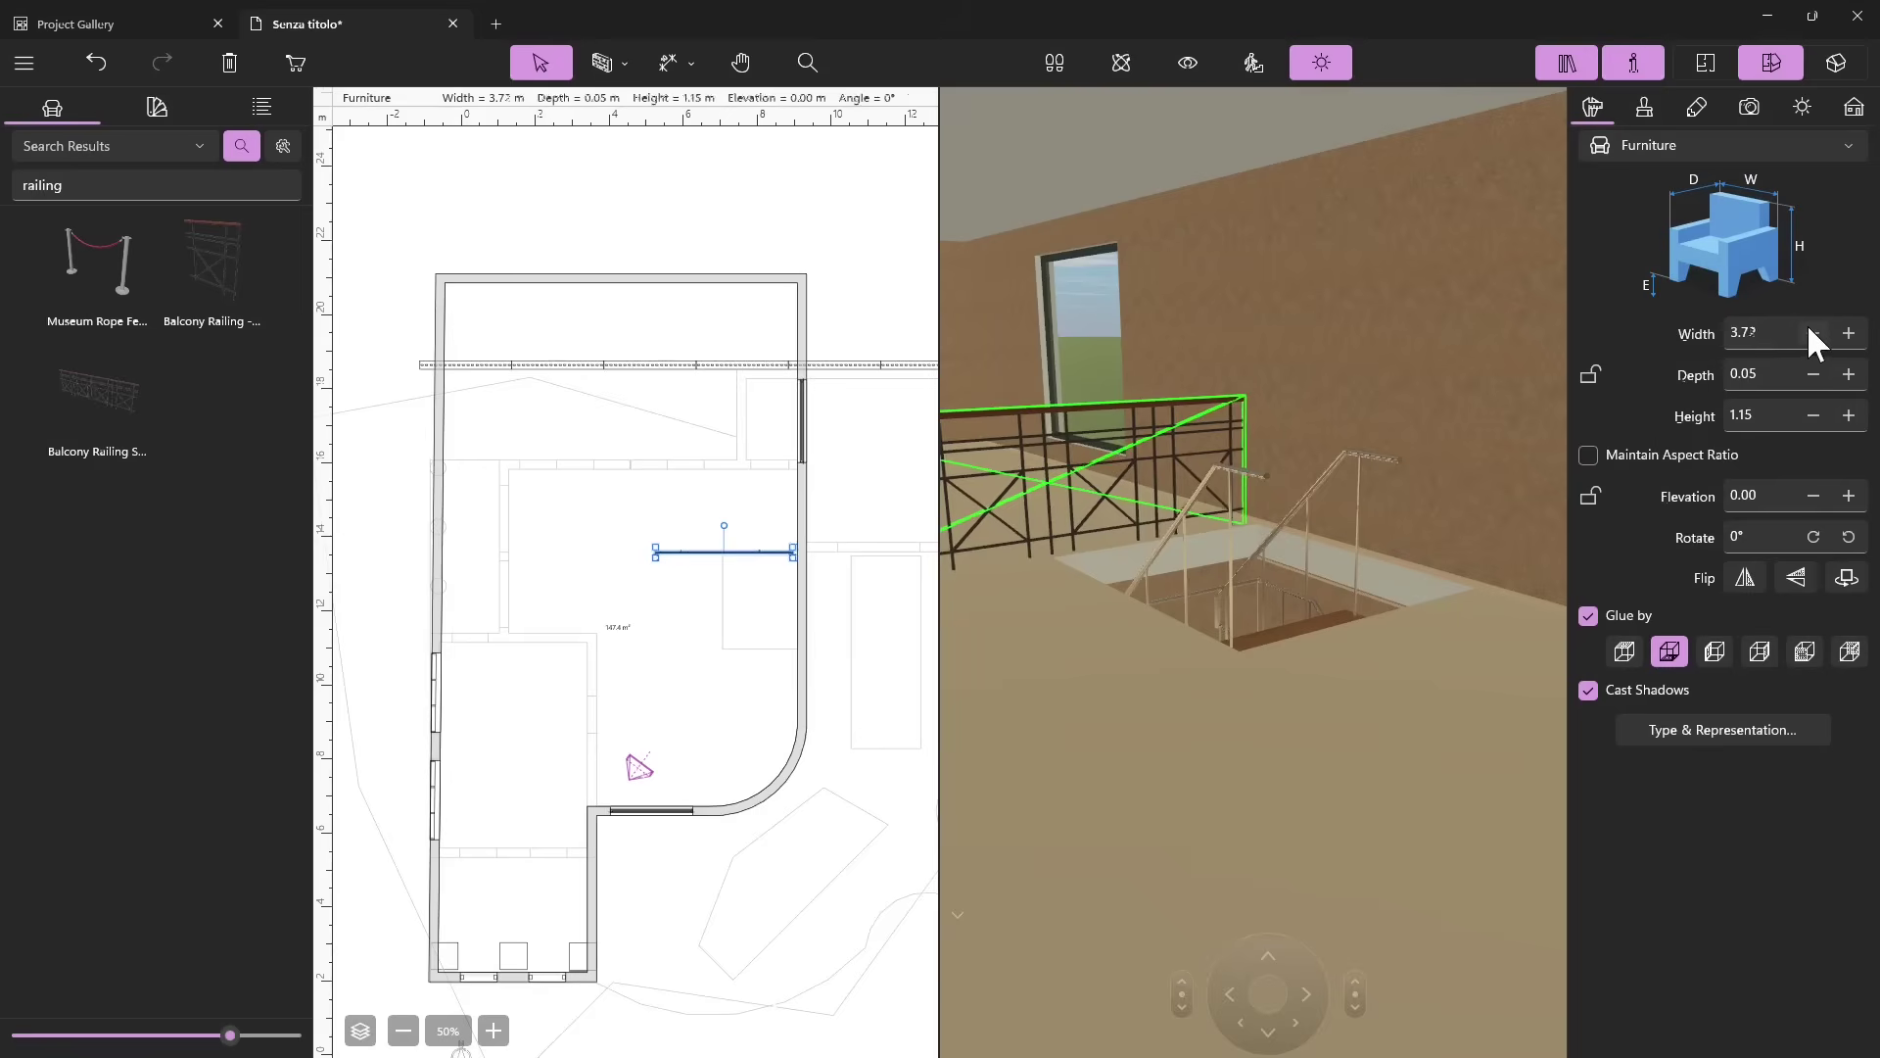
click(1780, 331)
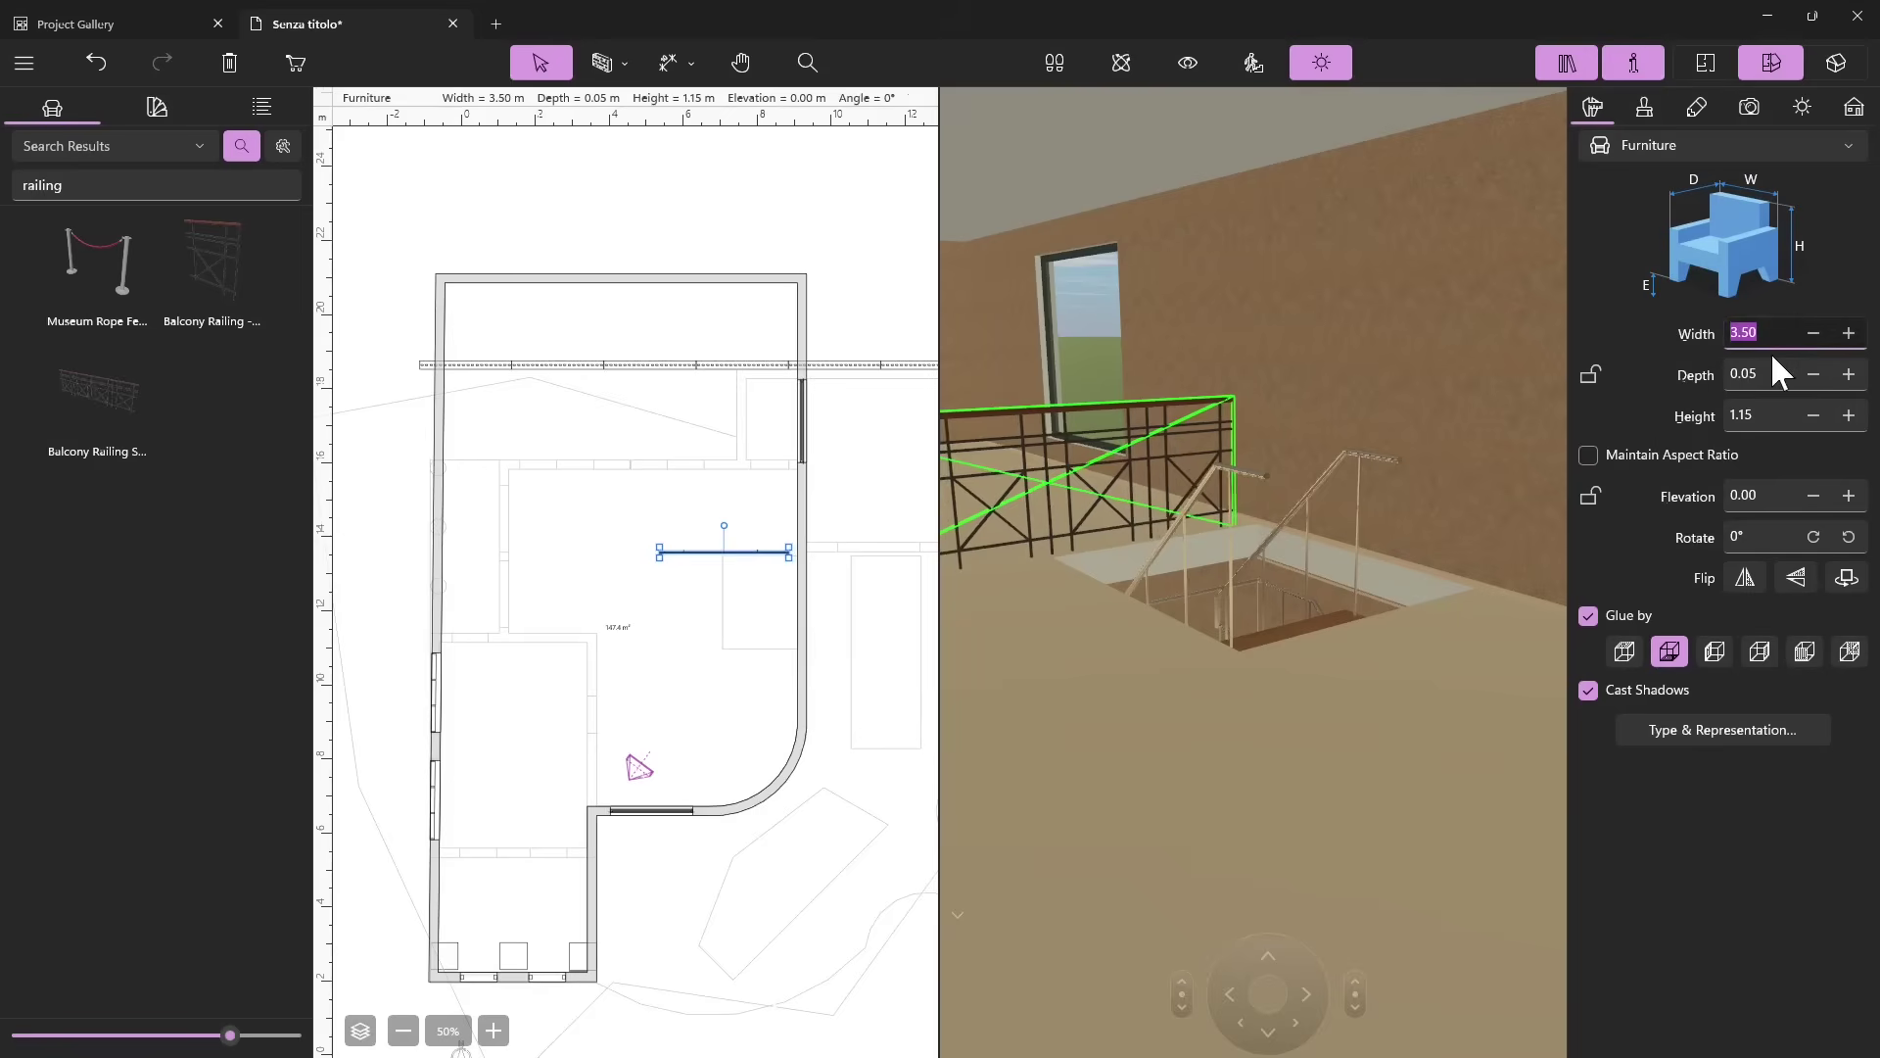
text(2)
key(Return)
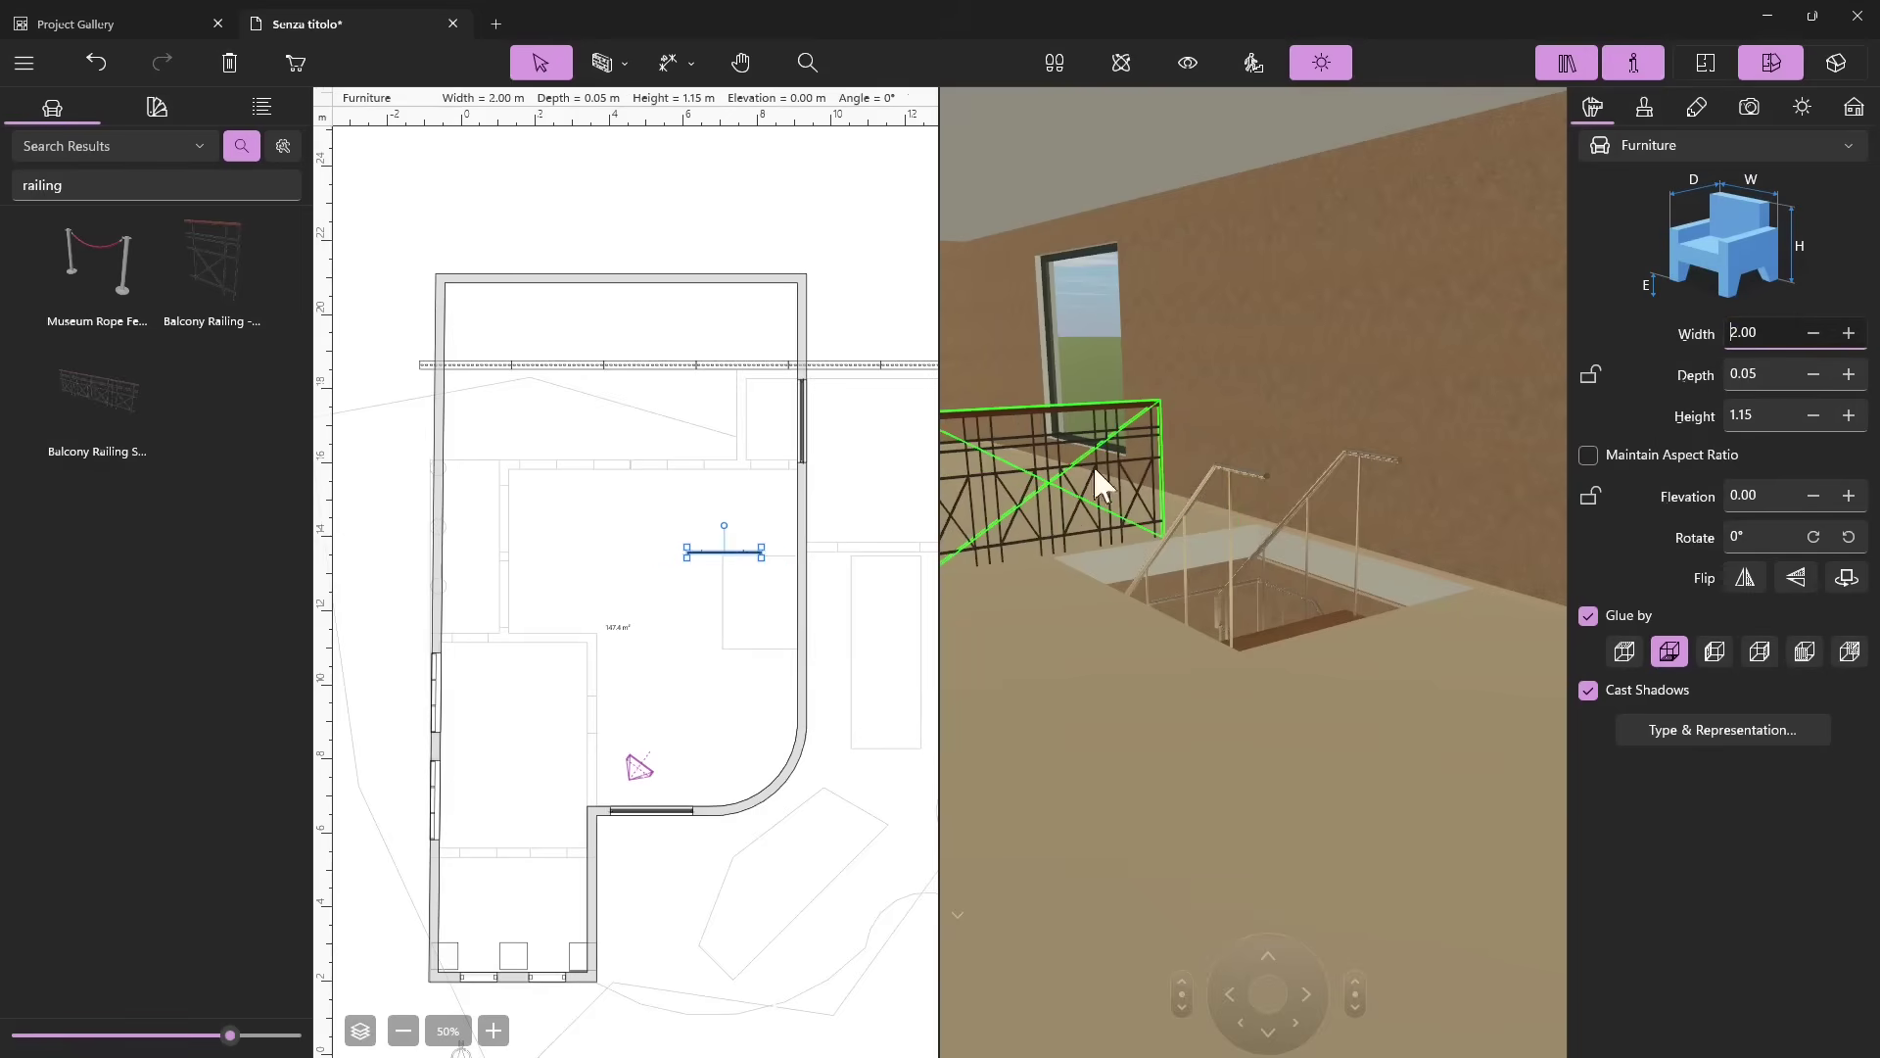
Toggle selection between the floor, wall and resized railing beside the stair opening.
click(1122, 468)
click(1120, 468)
click(1120, 468)
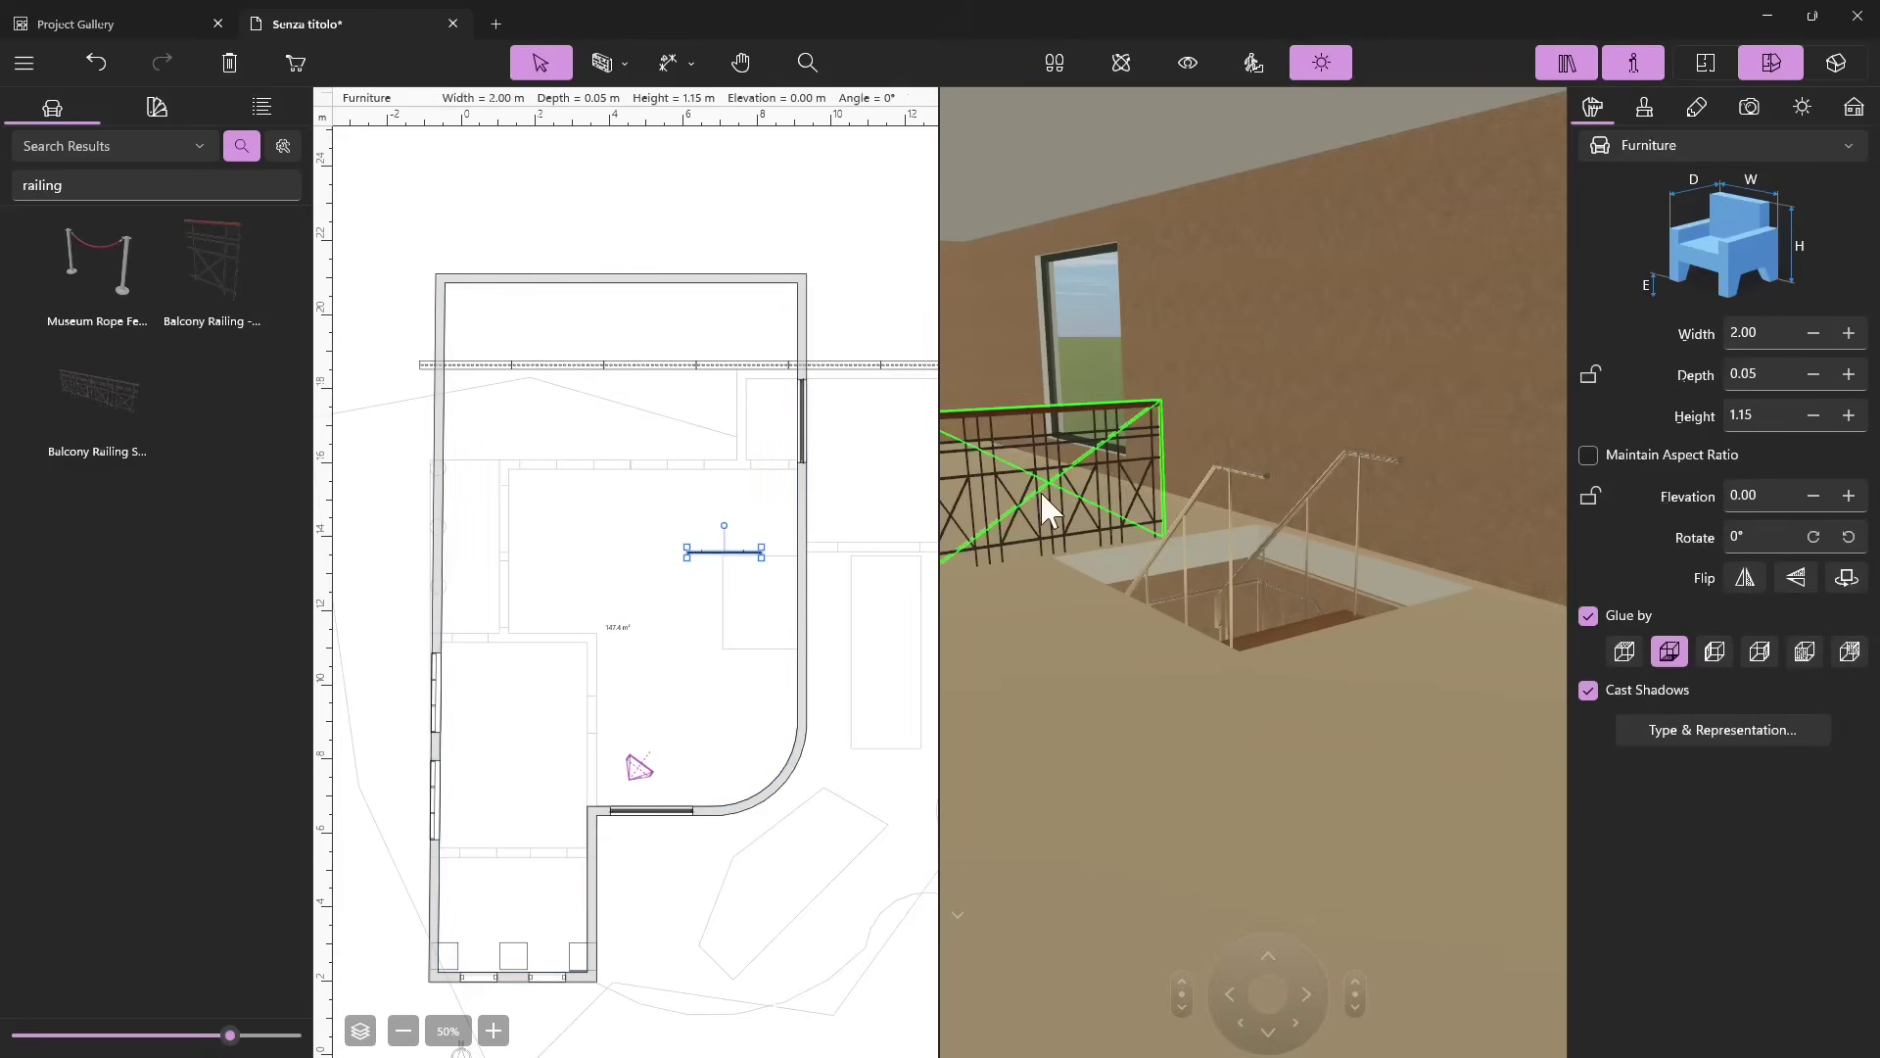
click(1143, 472)
click(1119, 486)
click(1124, 490)
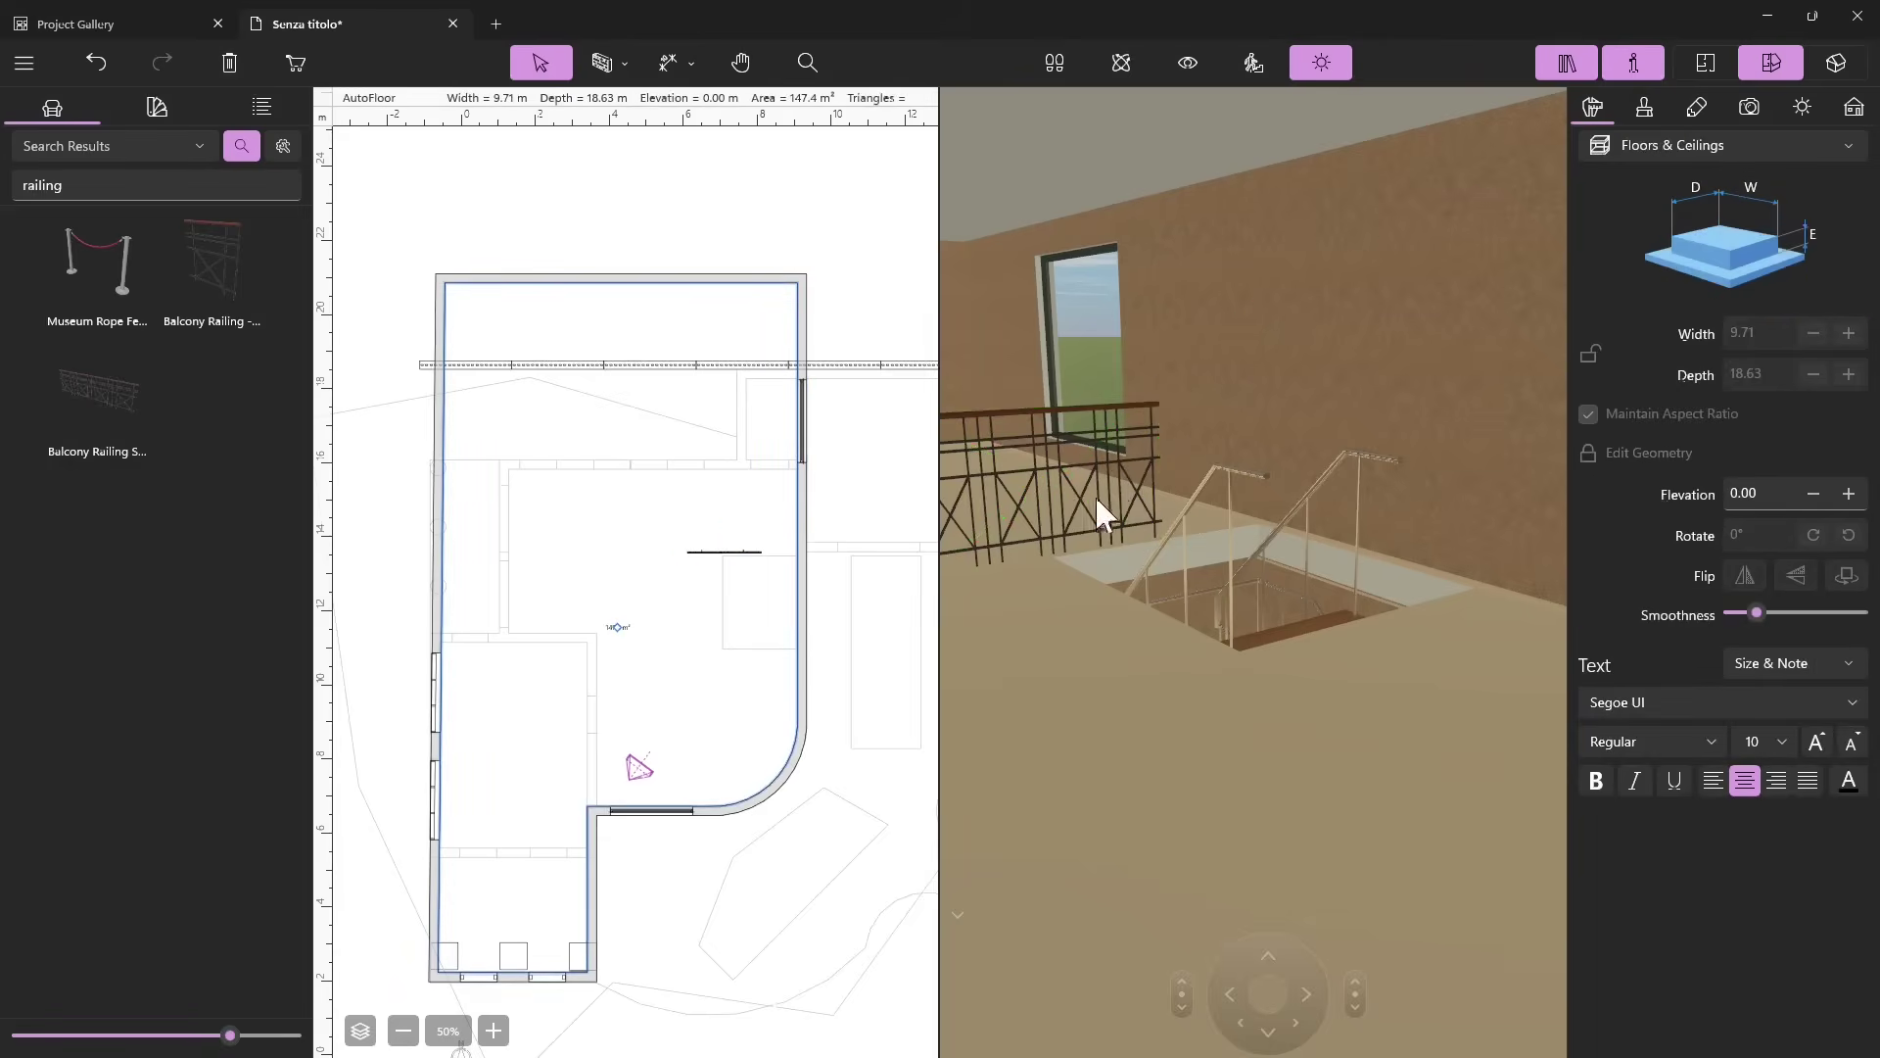
Draw walls down the house's right side, diagonally, and along a 5.95 m bottom edge.
click(601, 61)
click(609, 160)
scroll(465, 581, down, 2)
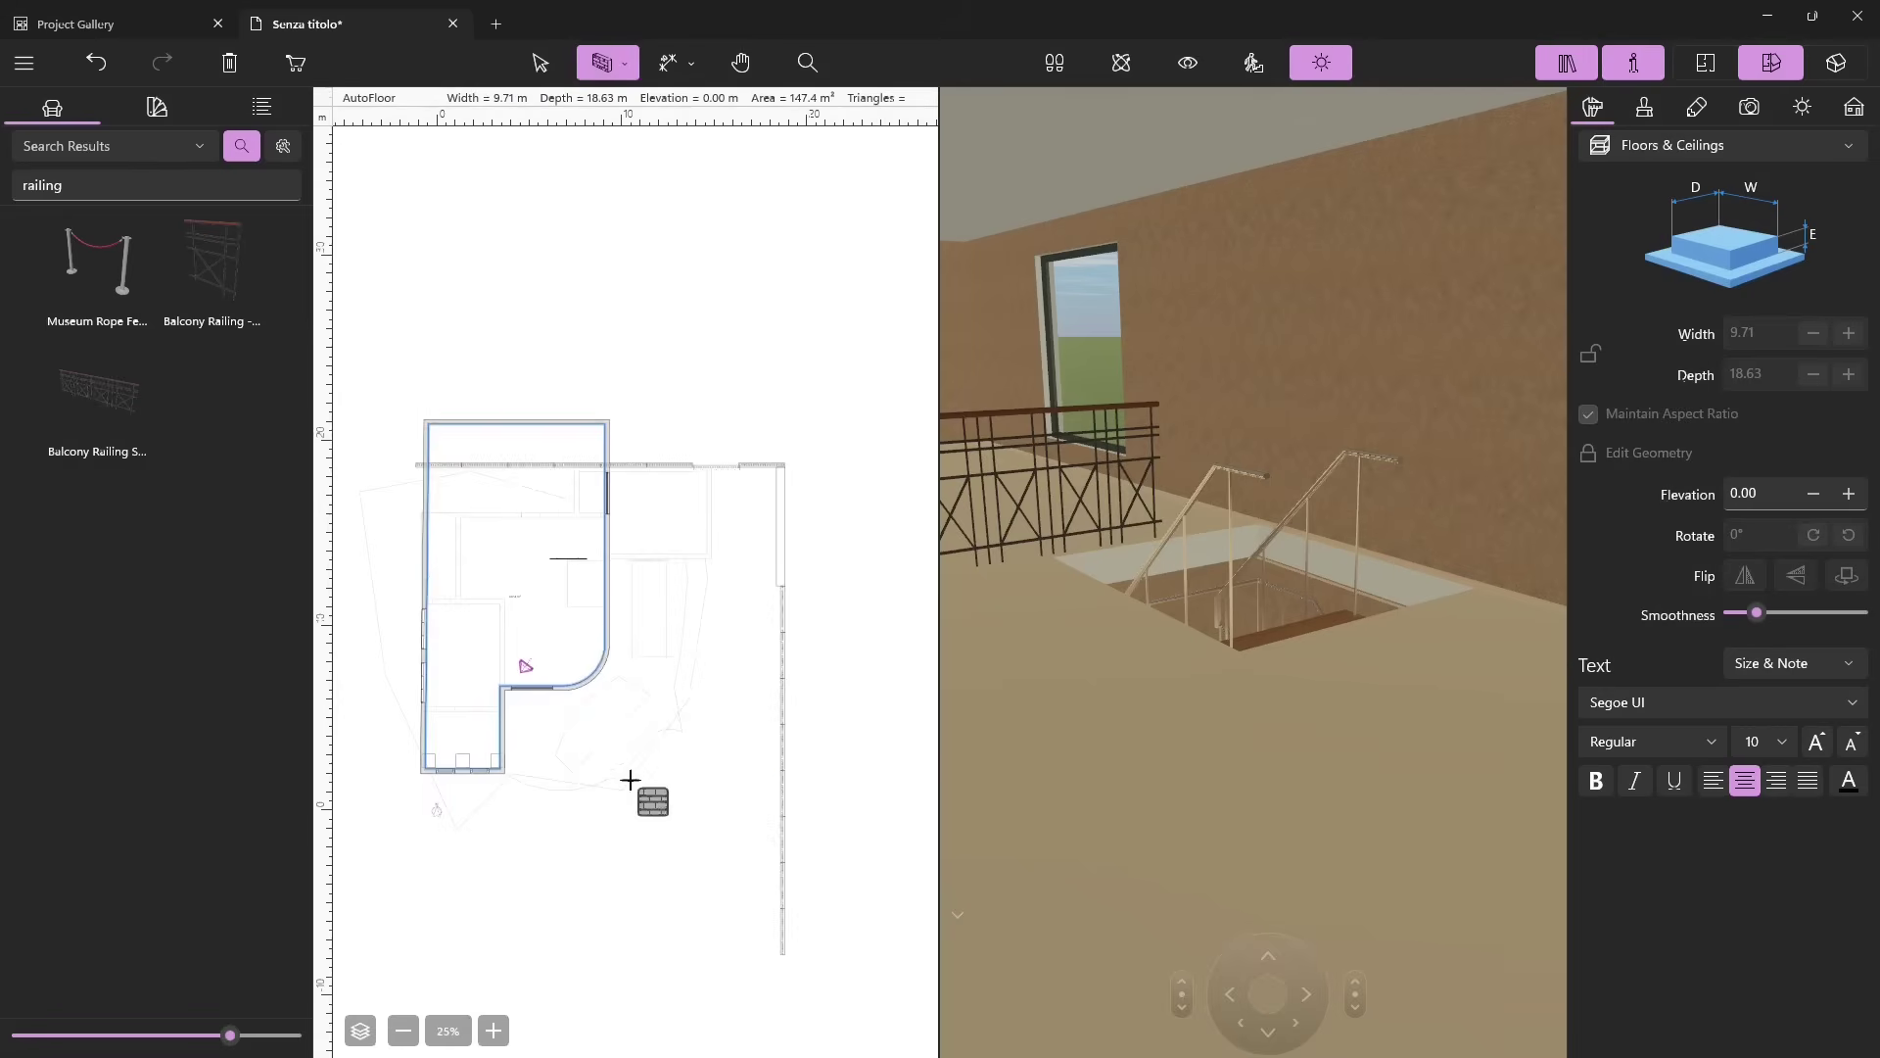
scroll(642, 793, up, 2)
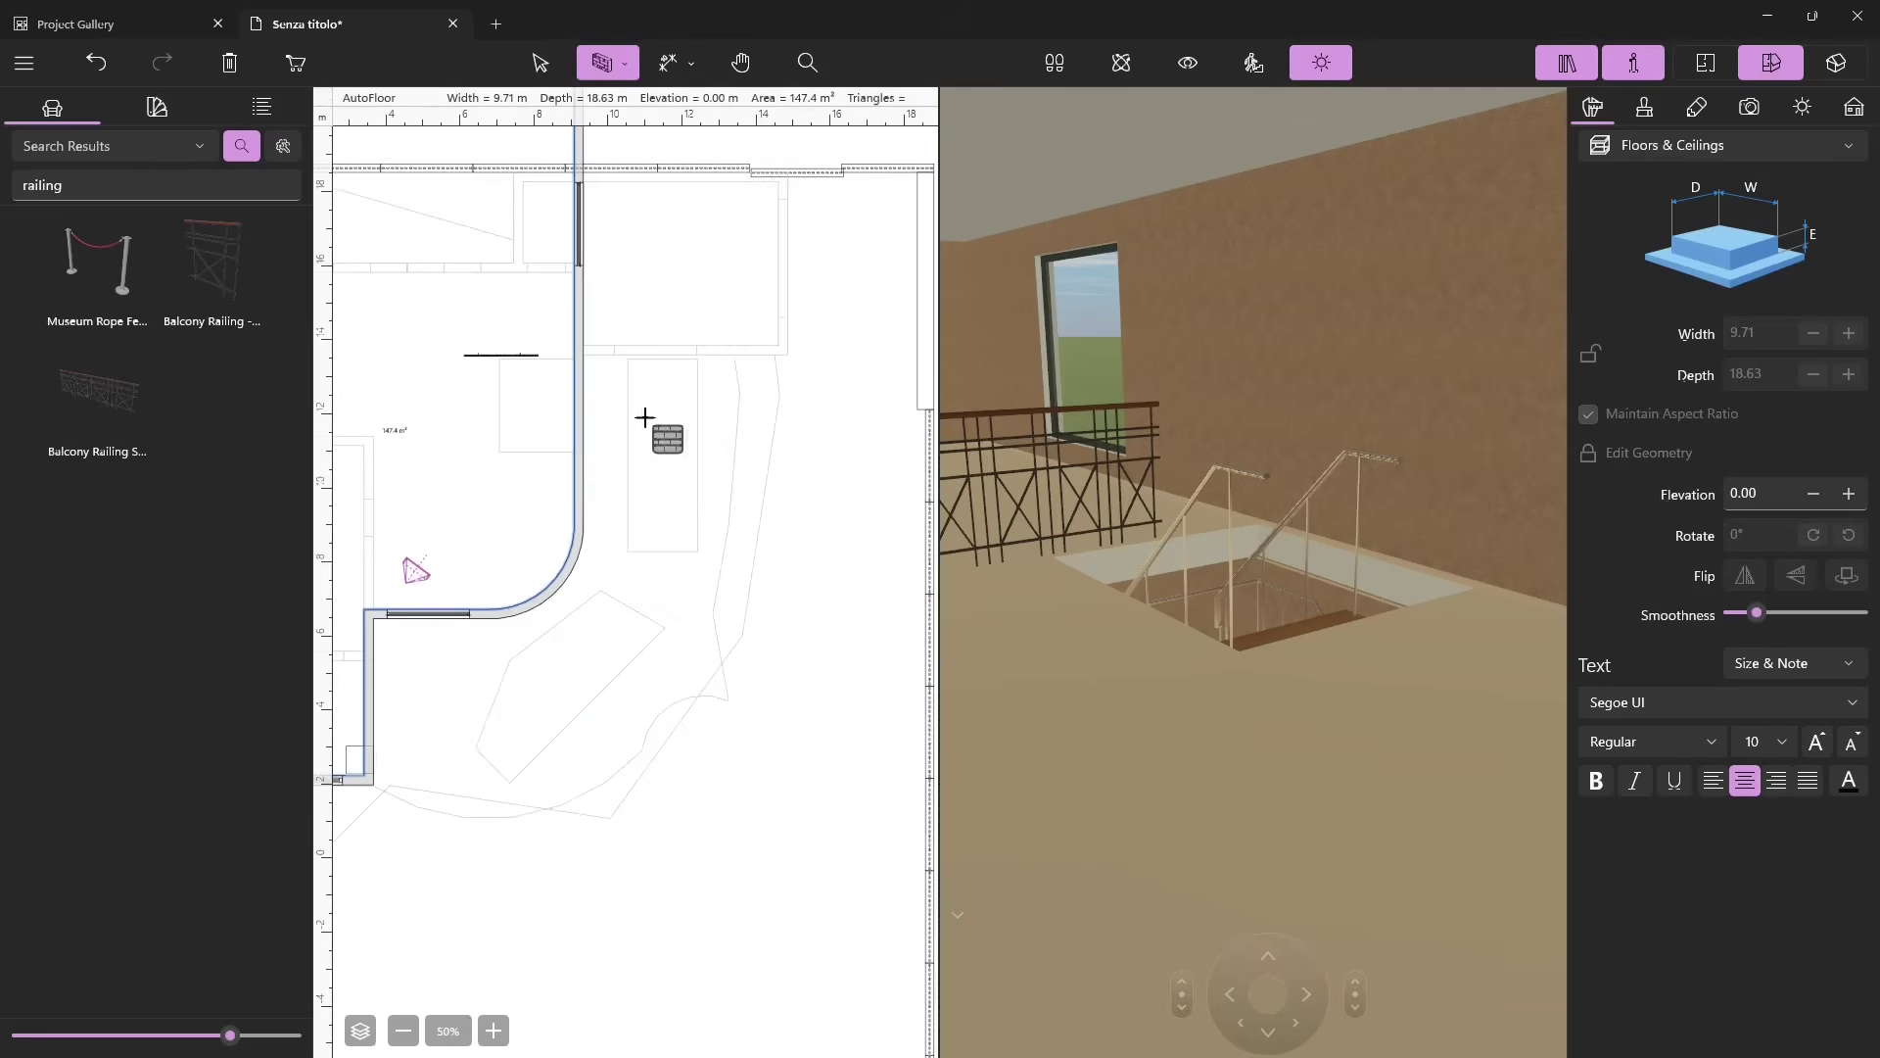
click(776, 372)
click(770, 422)
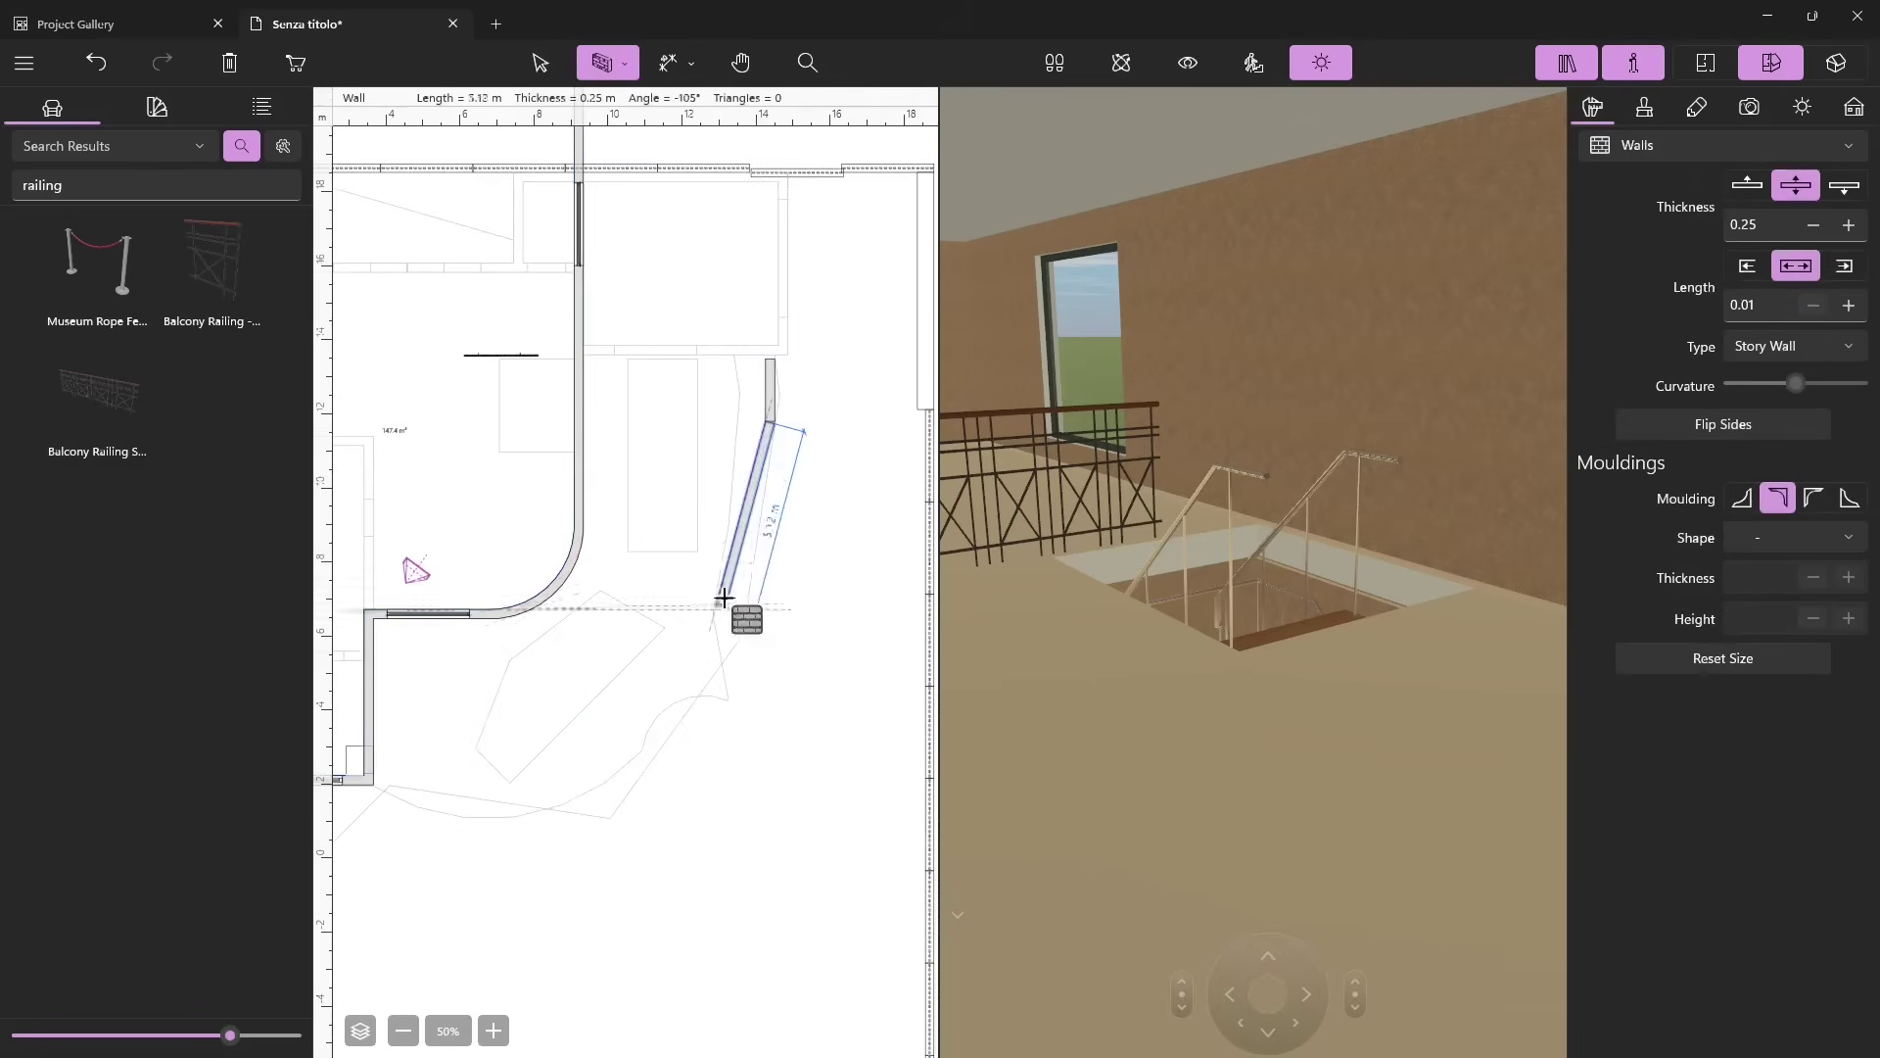
click(734, 634)
click(599, 812)
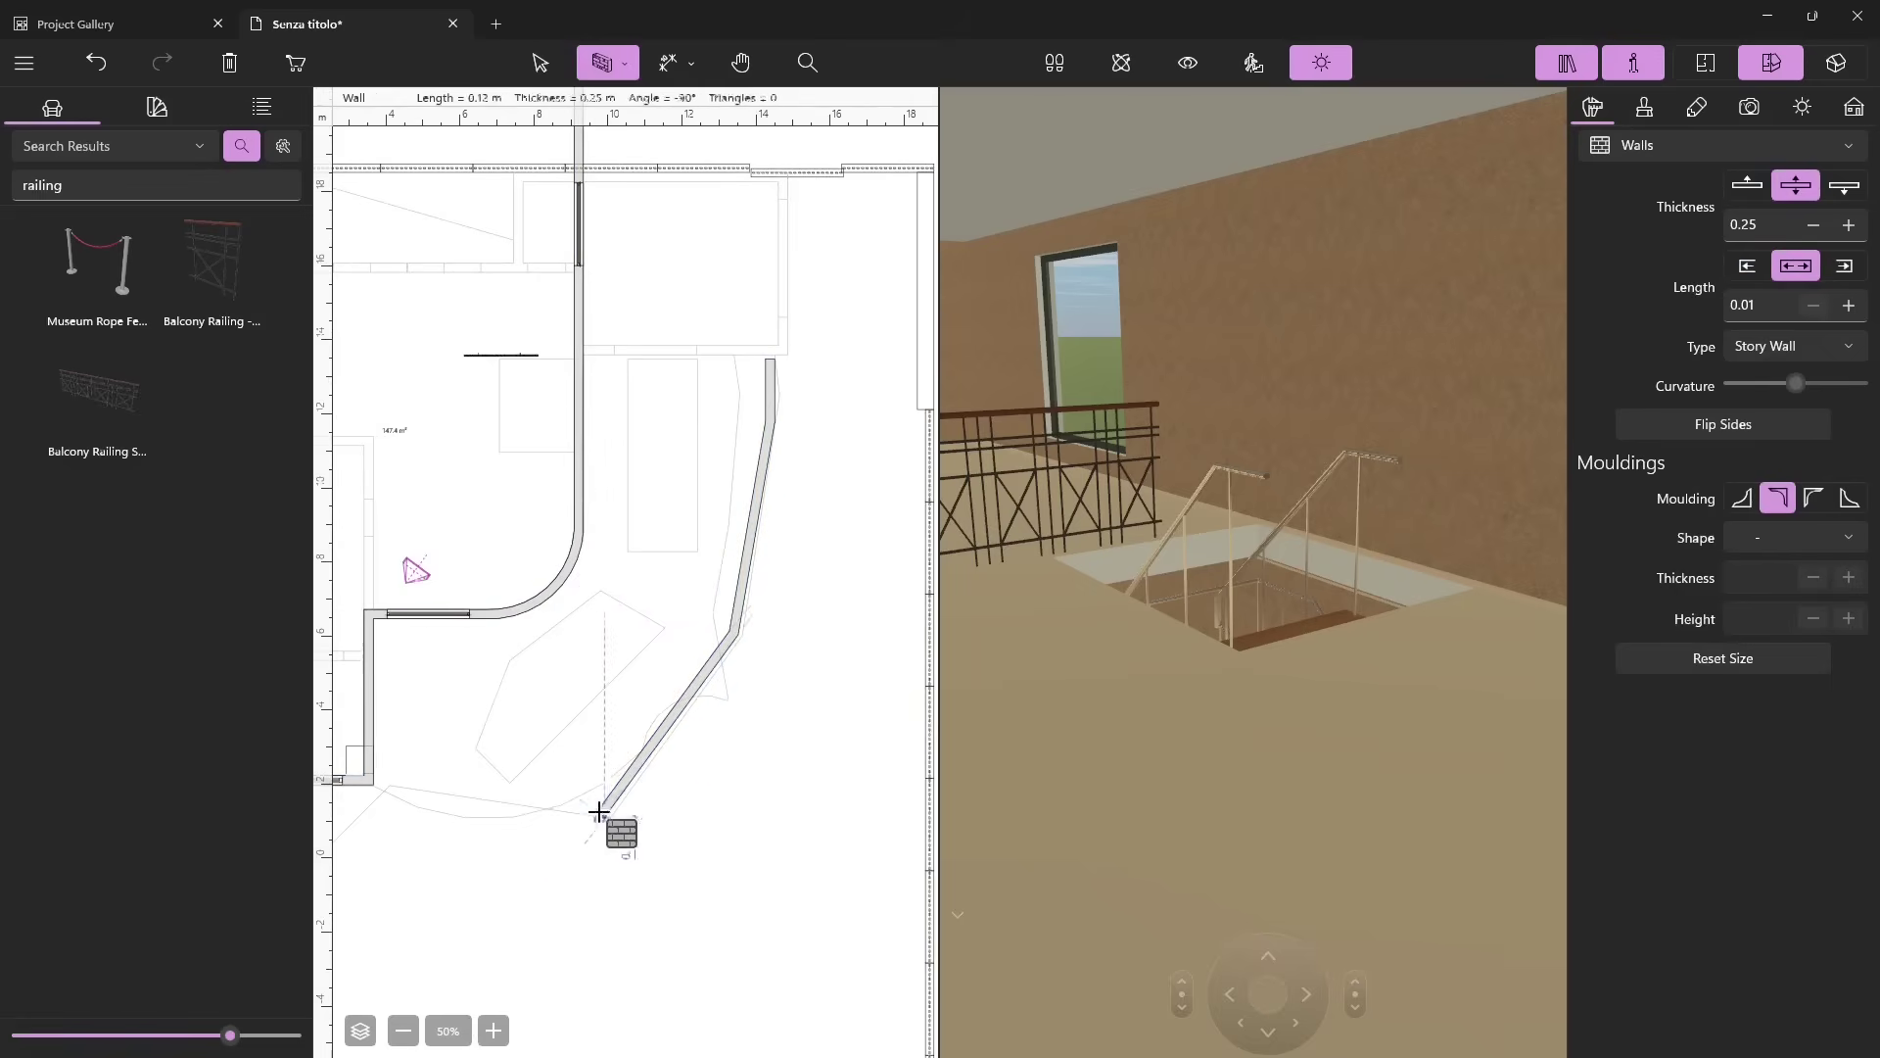
click(379, 774)
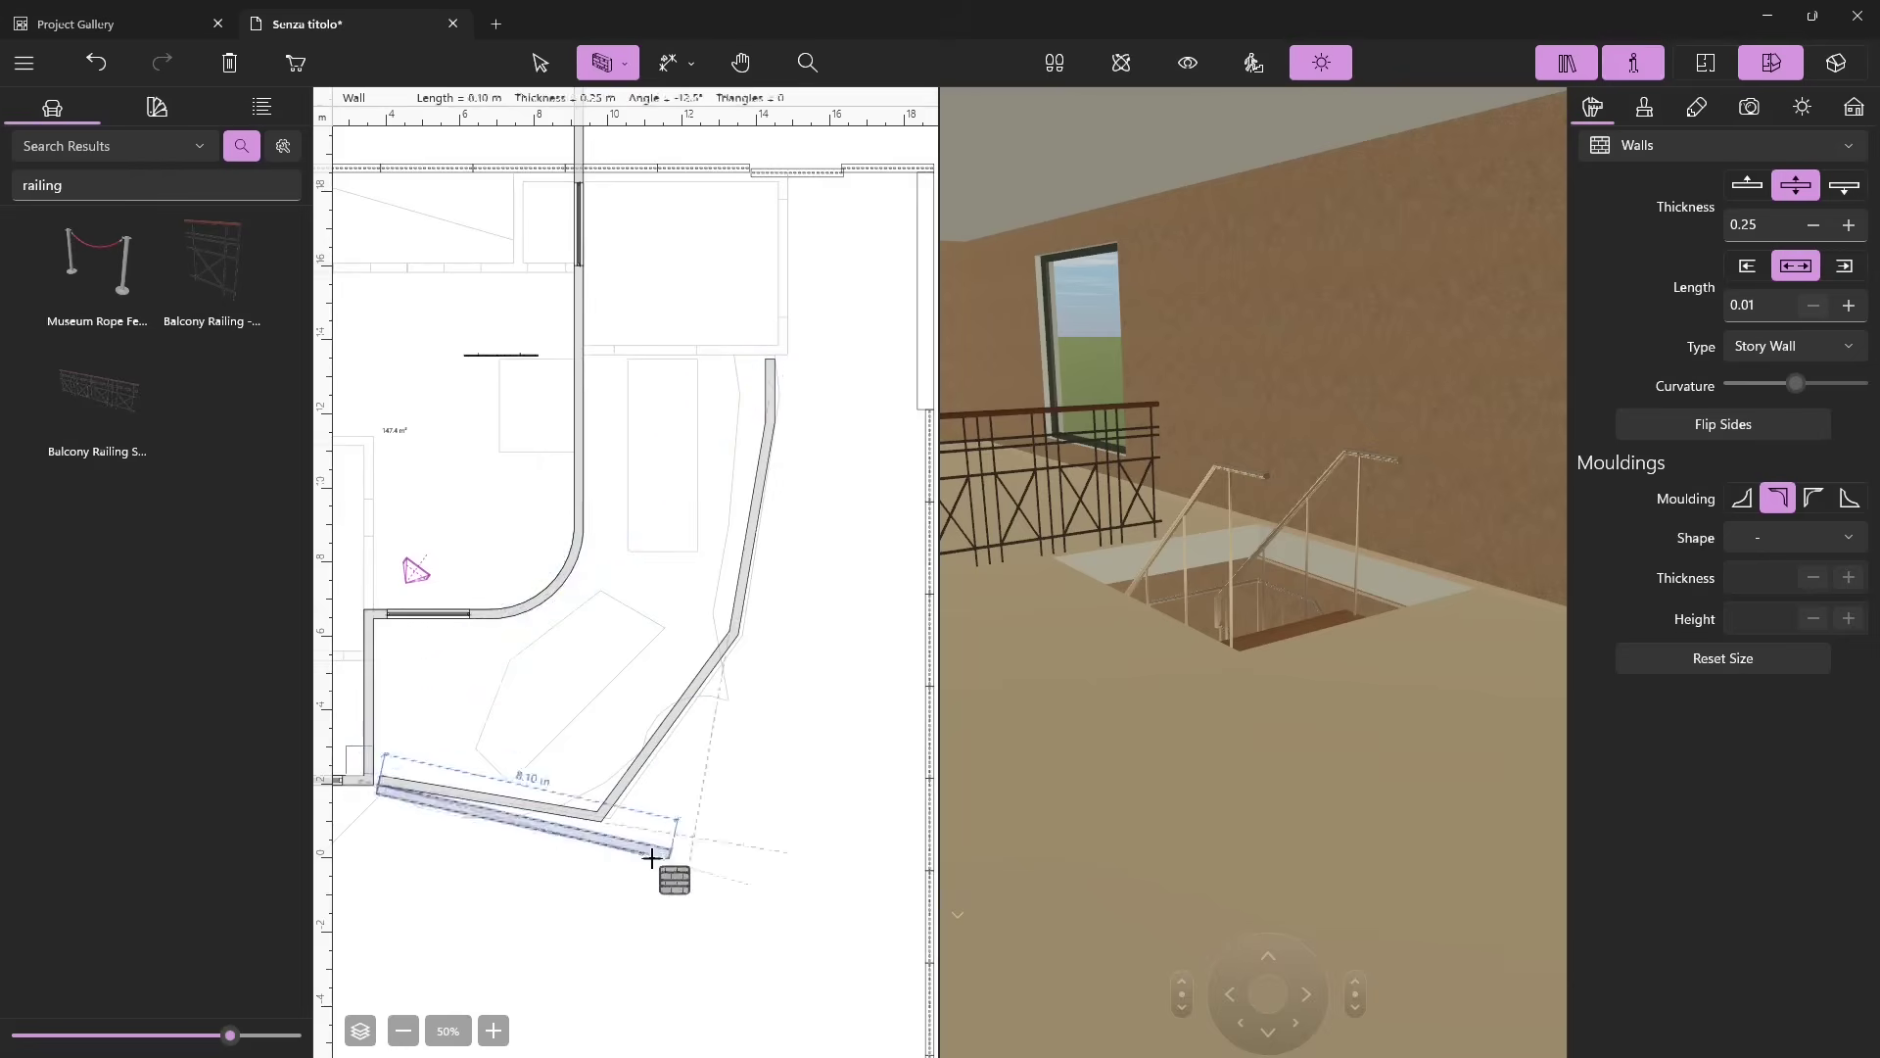
click(1107, 487)
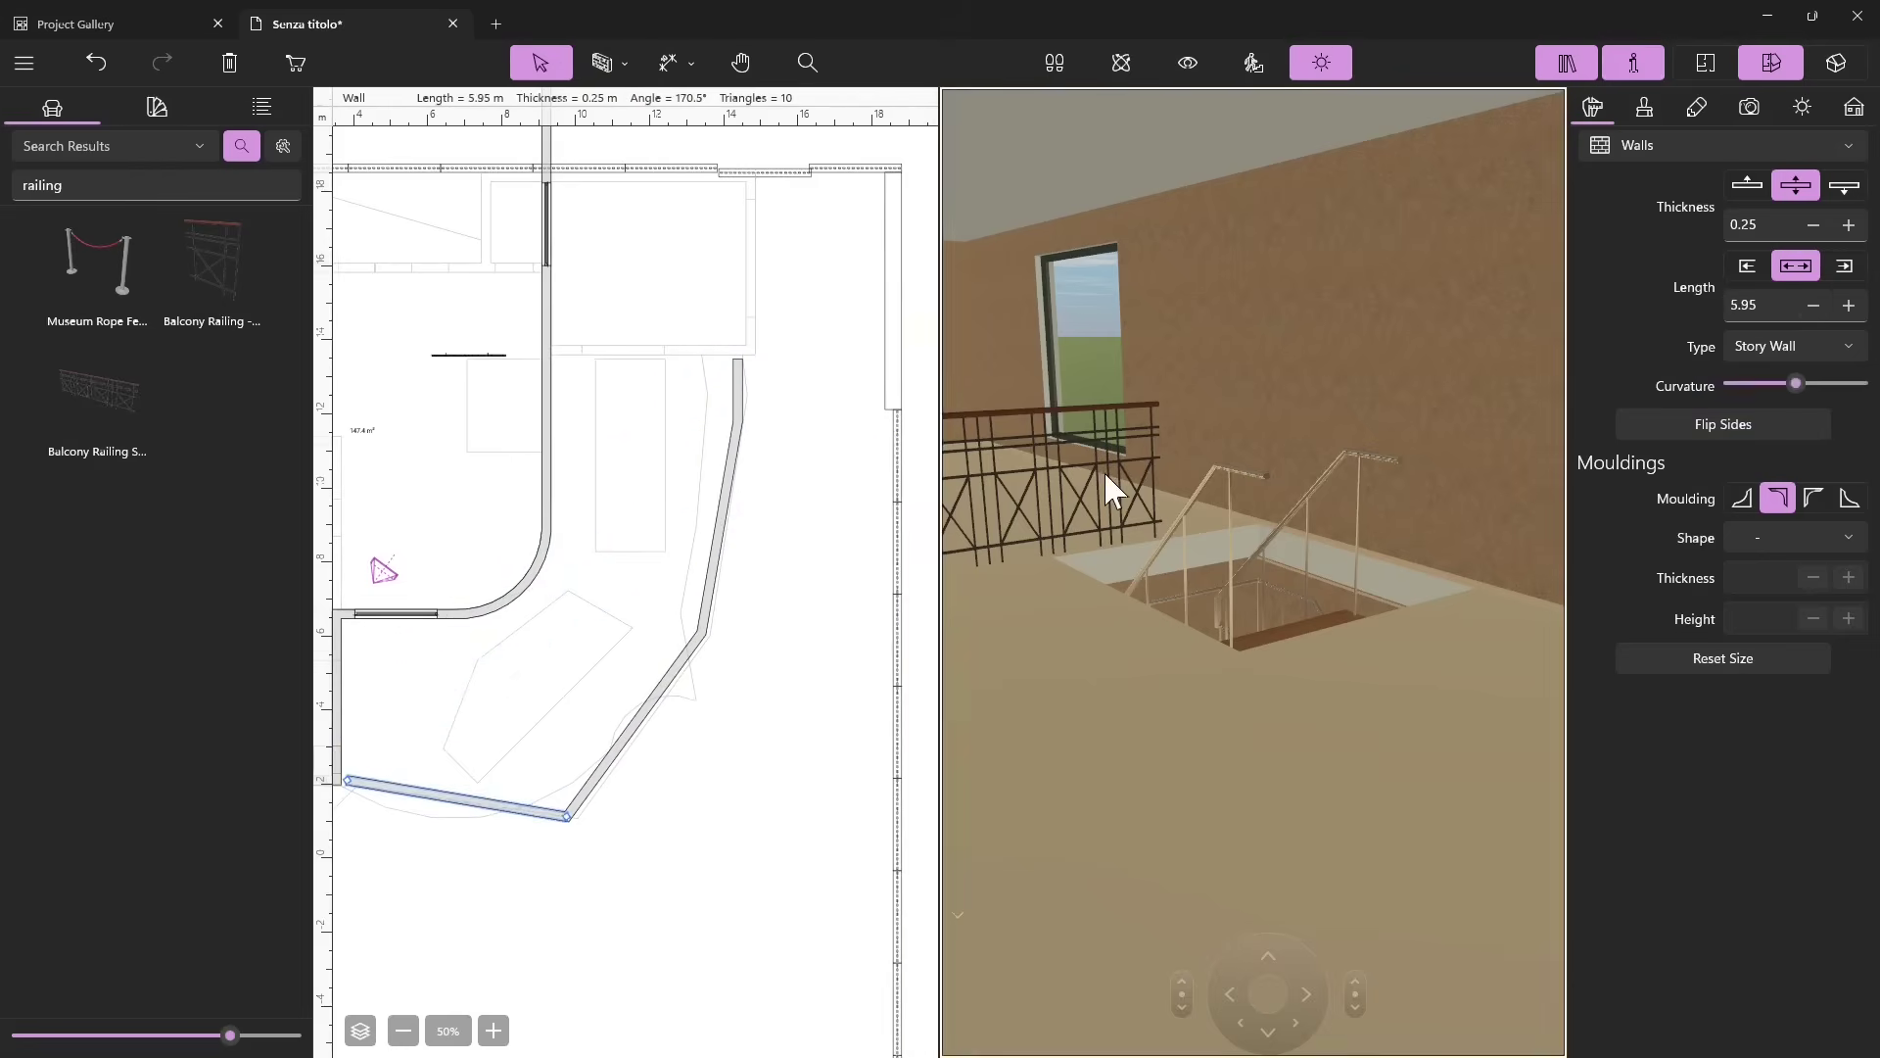
click(1105, 476)
click(1147, 423)
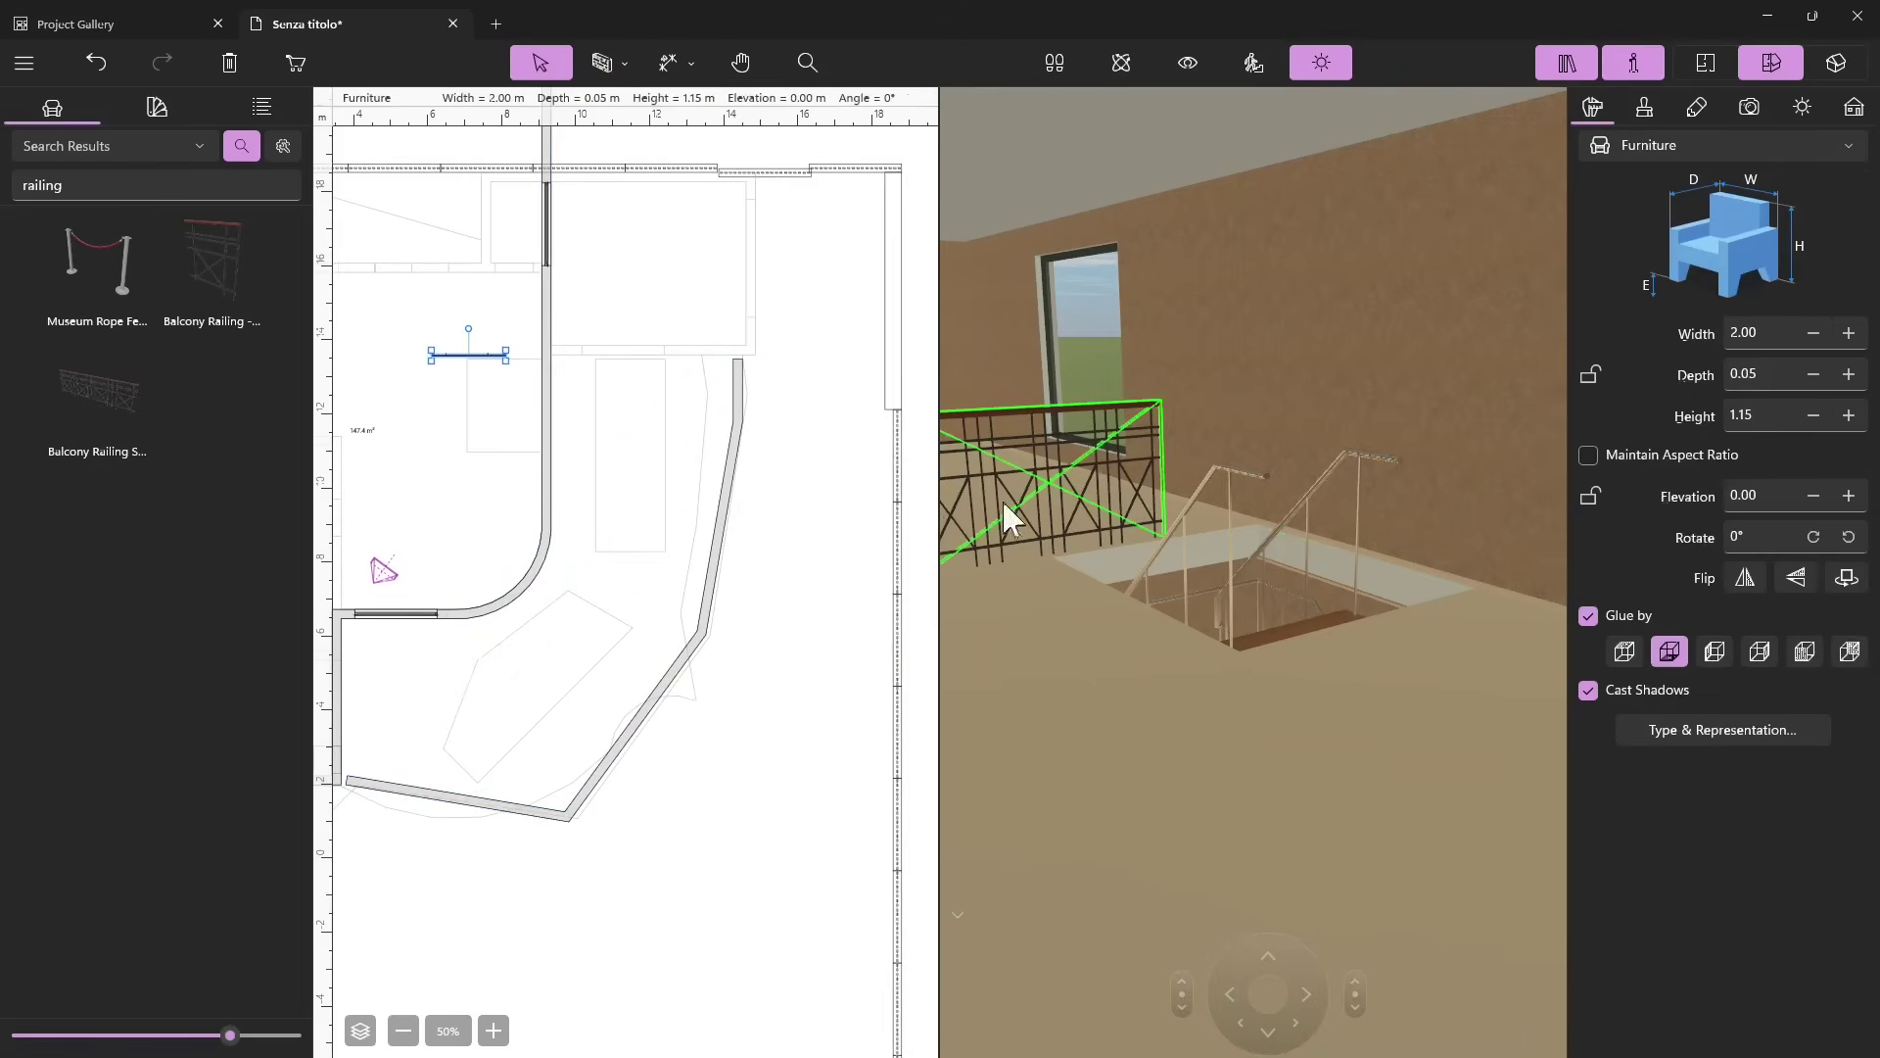
Delete the four newly drawn outside wall segments: short, slanted, diagonal and bottom slanted.
click(739, 421)
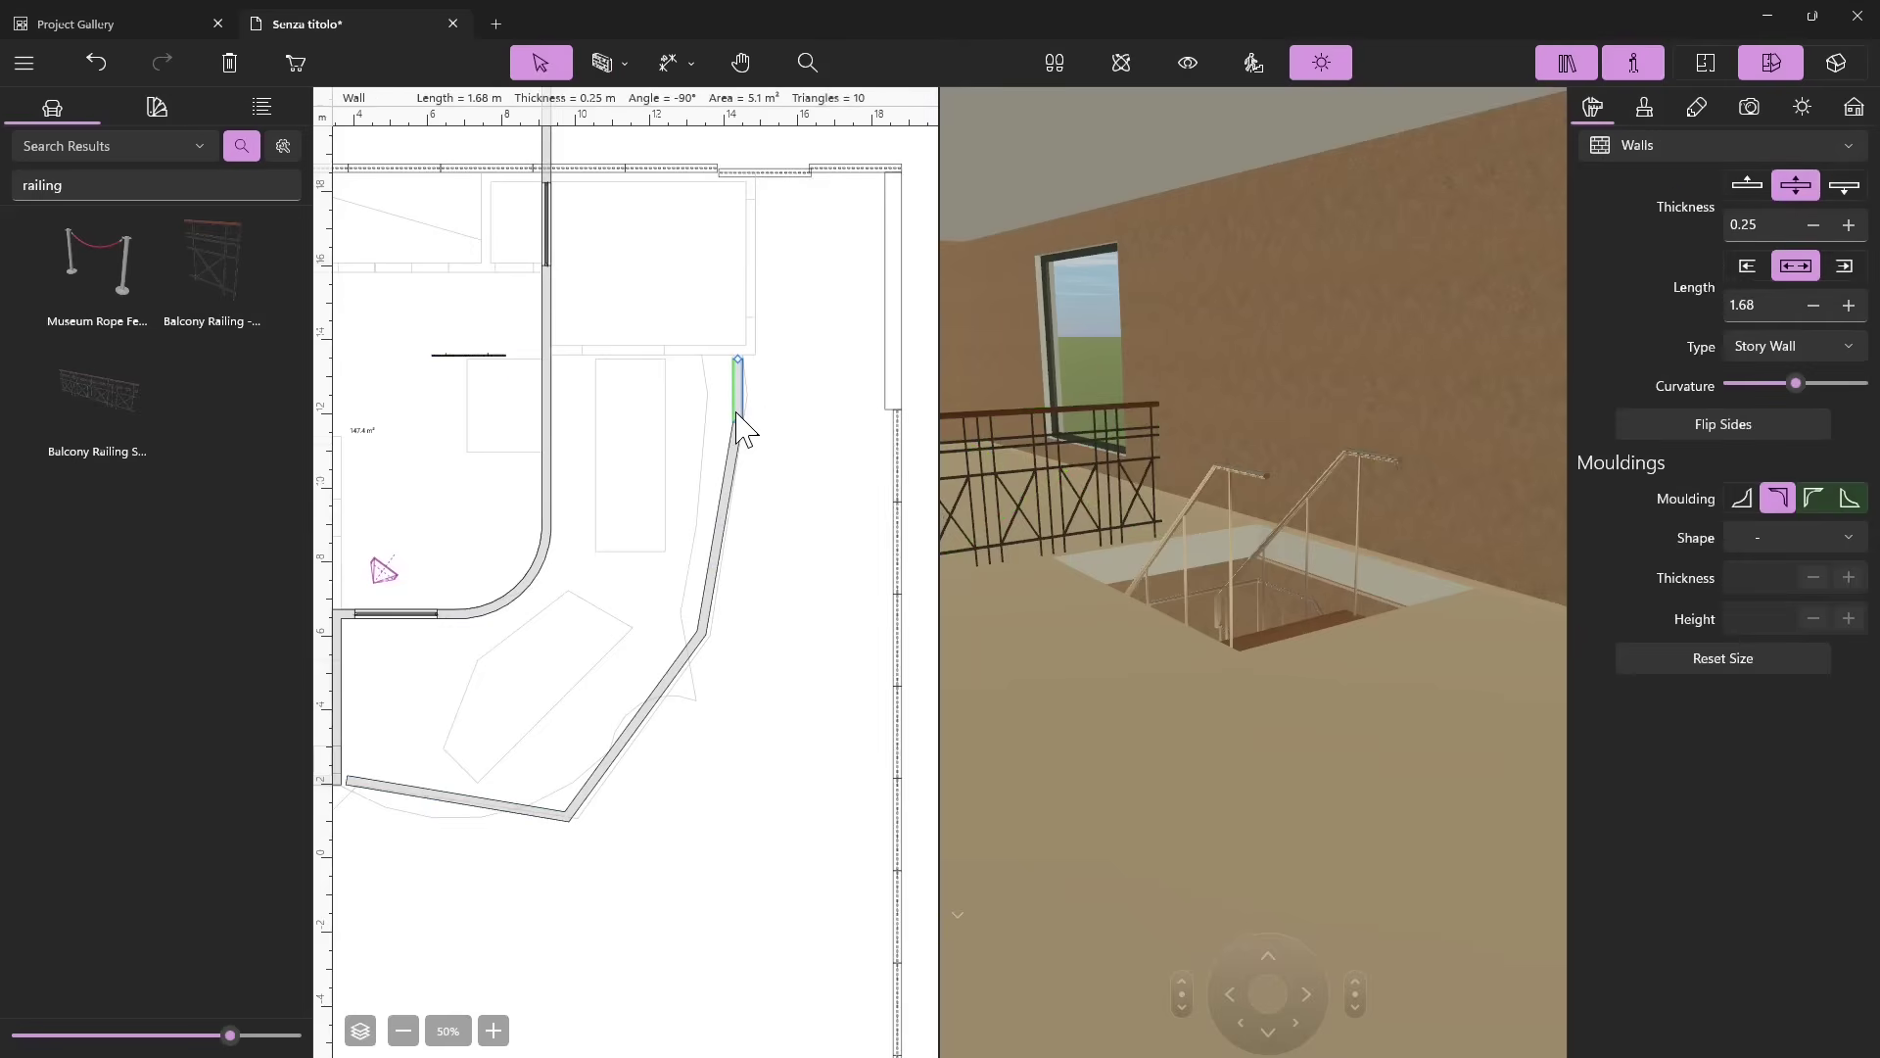
key(Delete)
click(736, 474)
key(Delete)
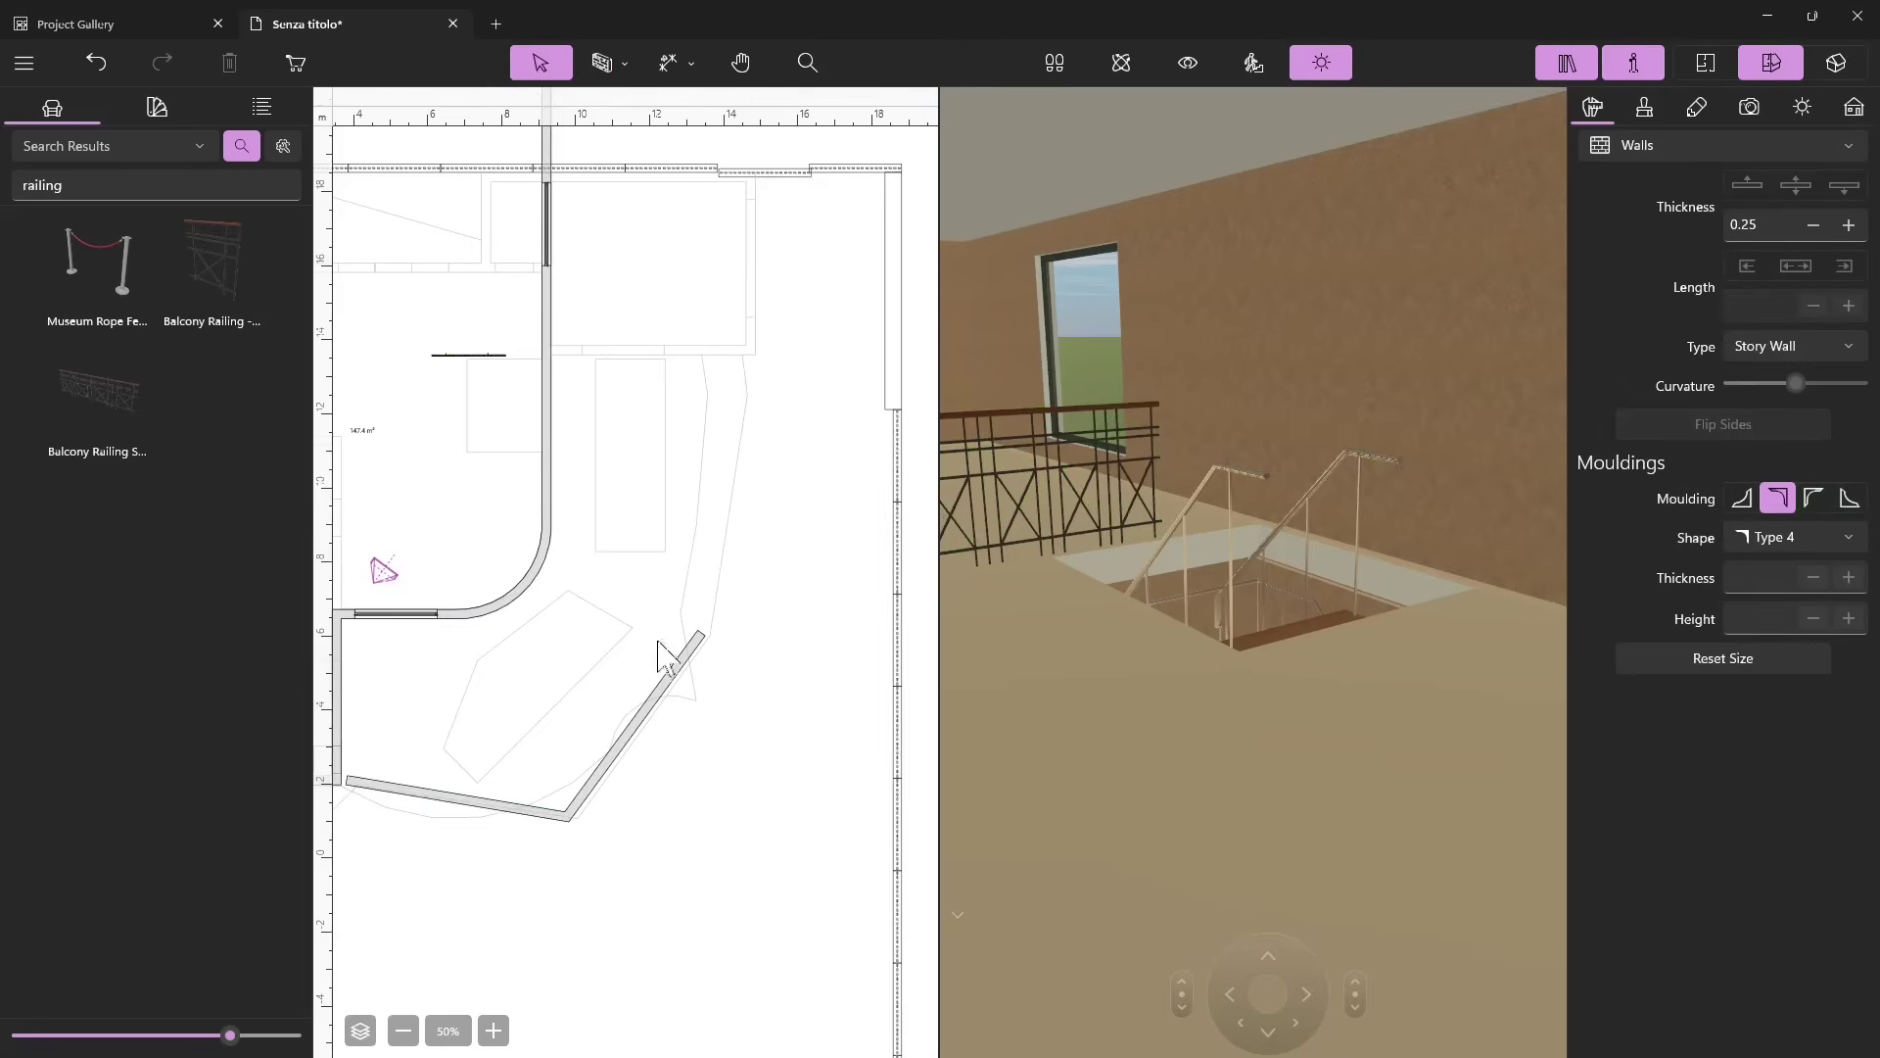
click(654, 704)
key(Delete)
click(519, 811)
key(Delete)
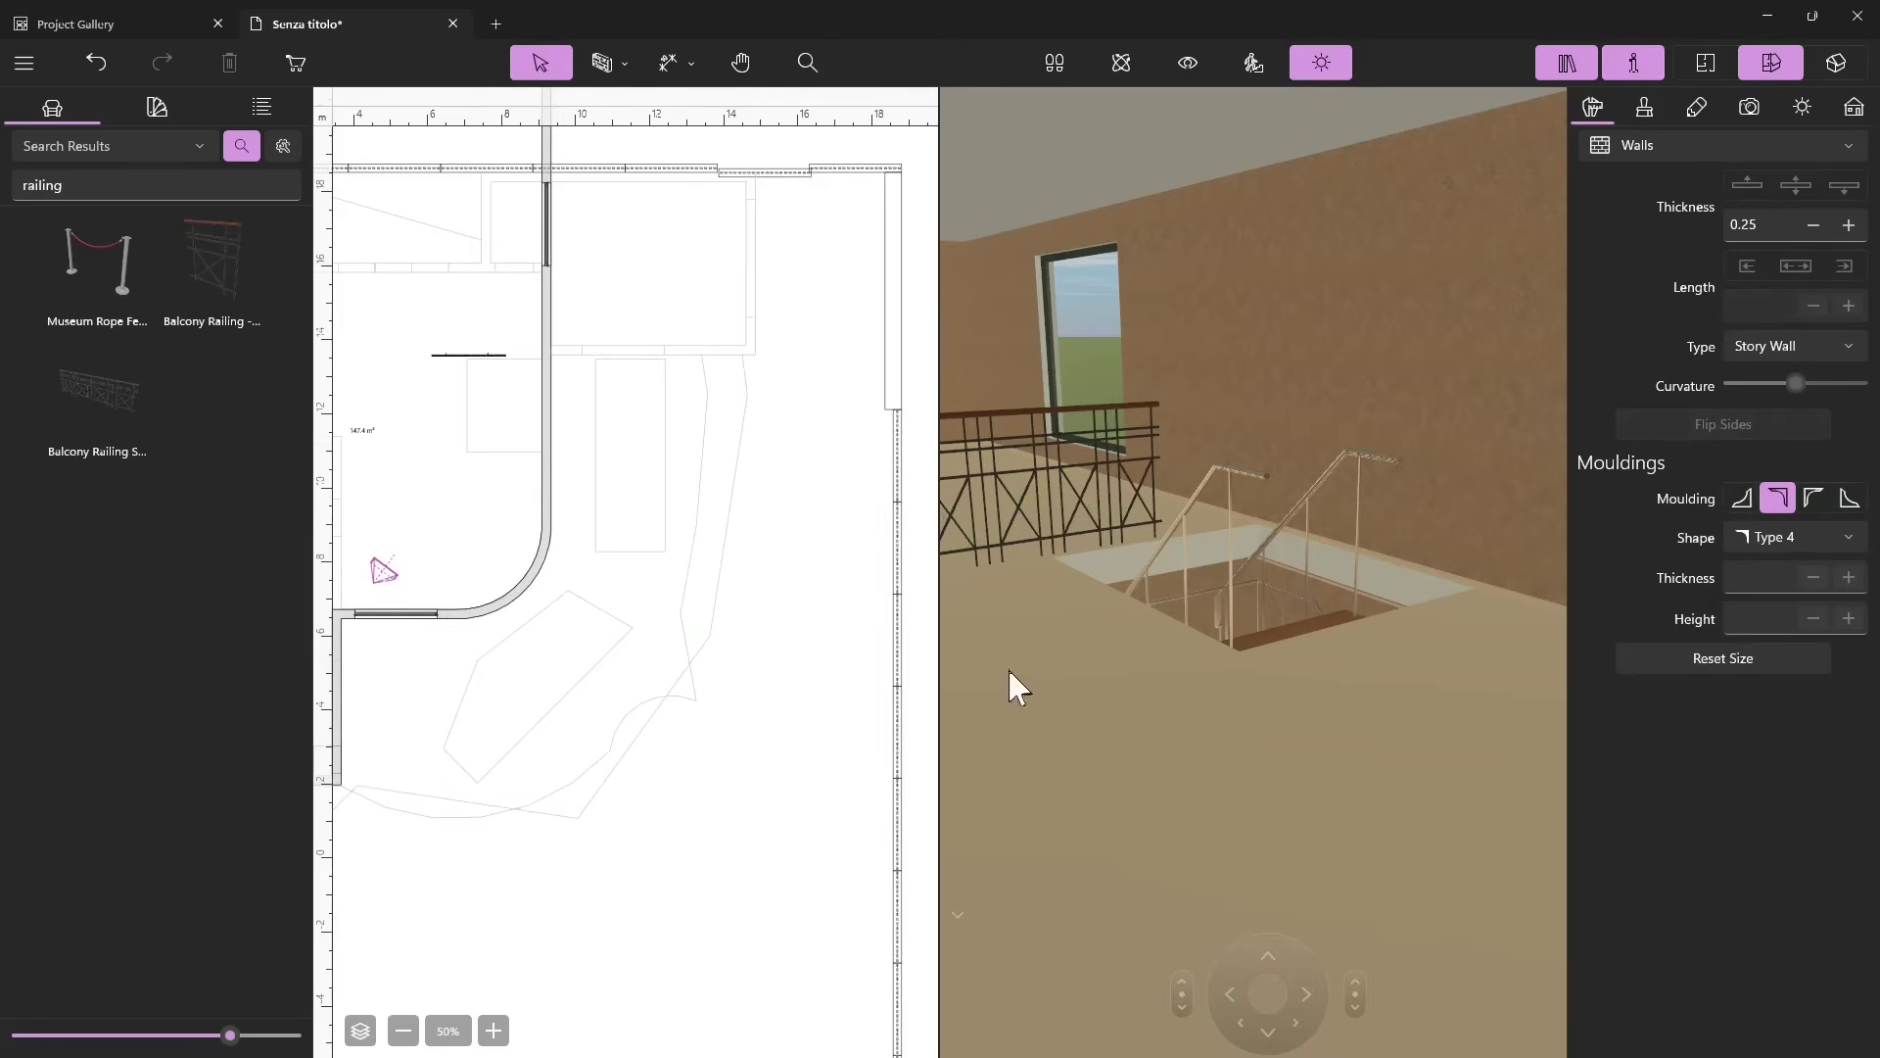
Delete the balcony railing beside the stair opening.
click(1149, 464)
click(1078, 474)
click(1022, 423)
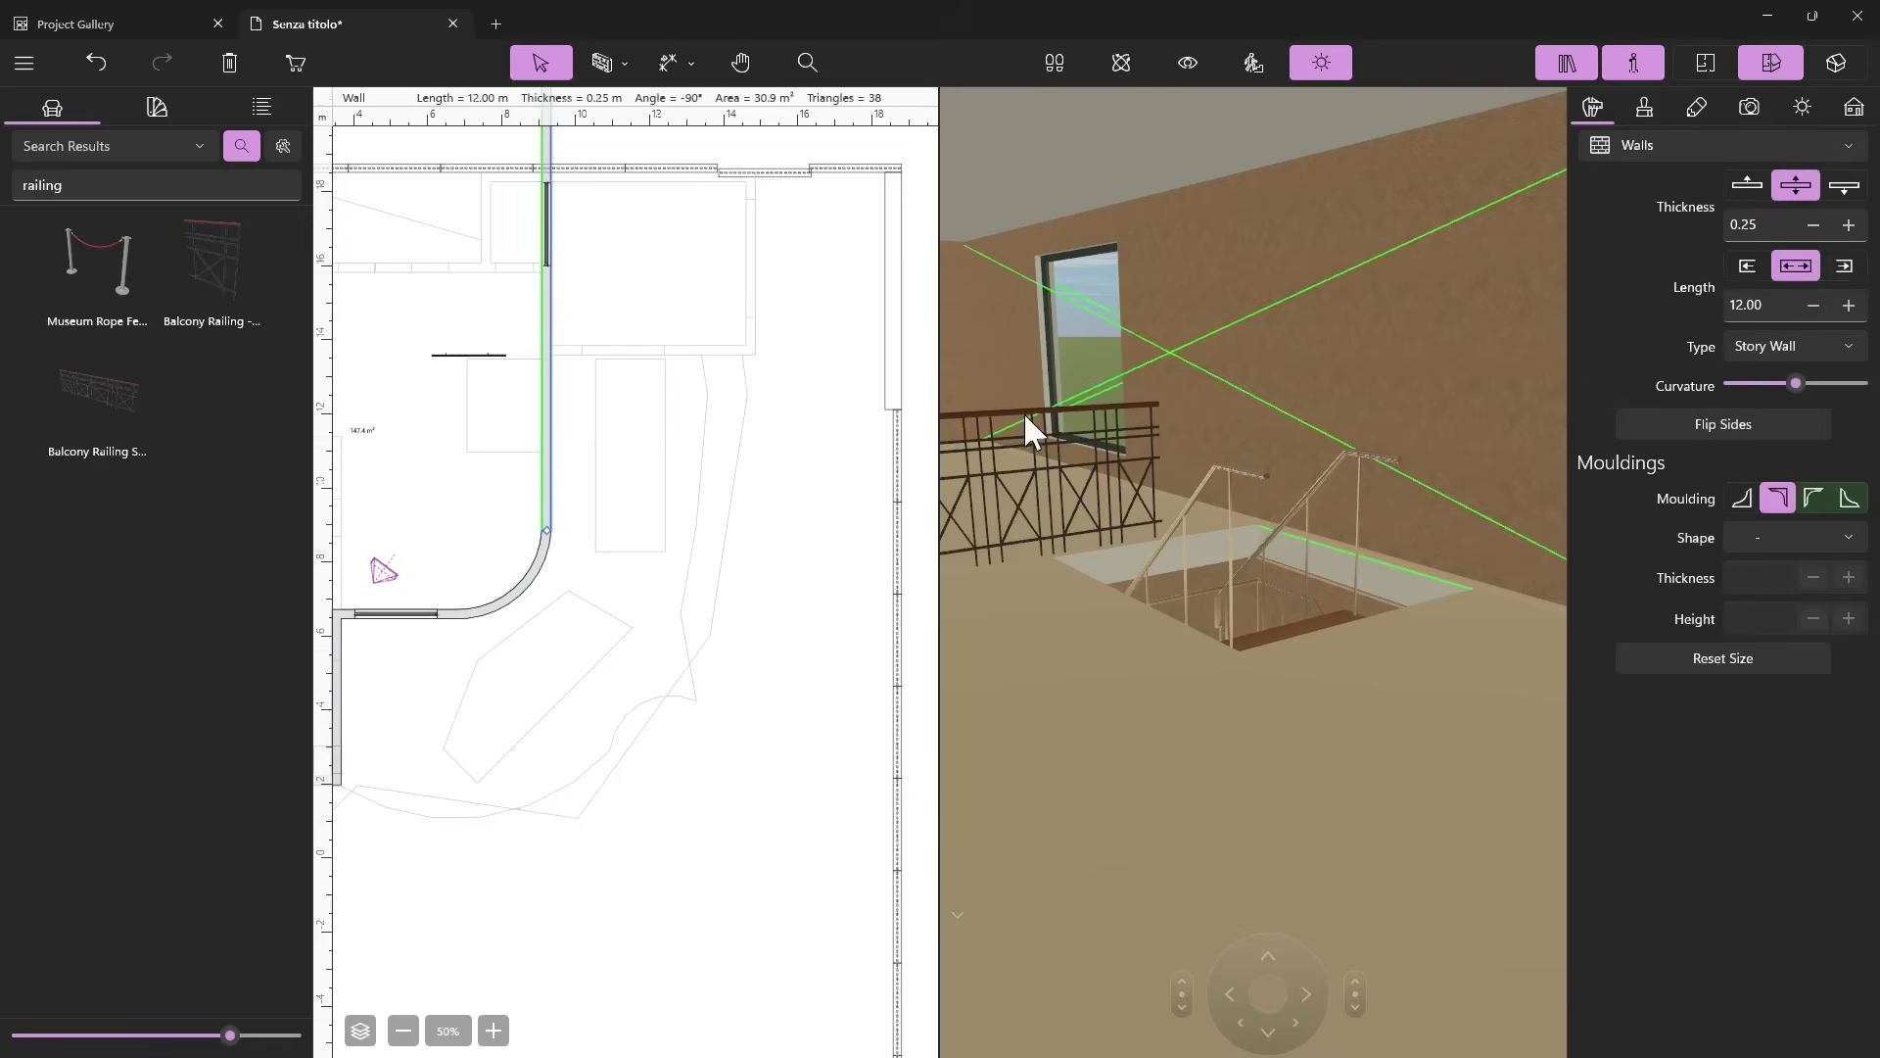
click(971, 411)
key(Delete)
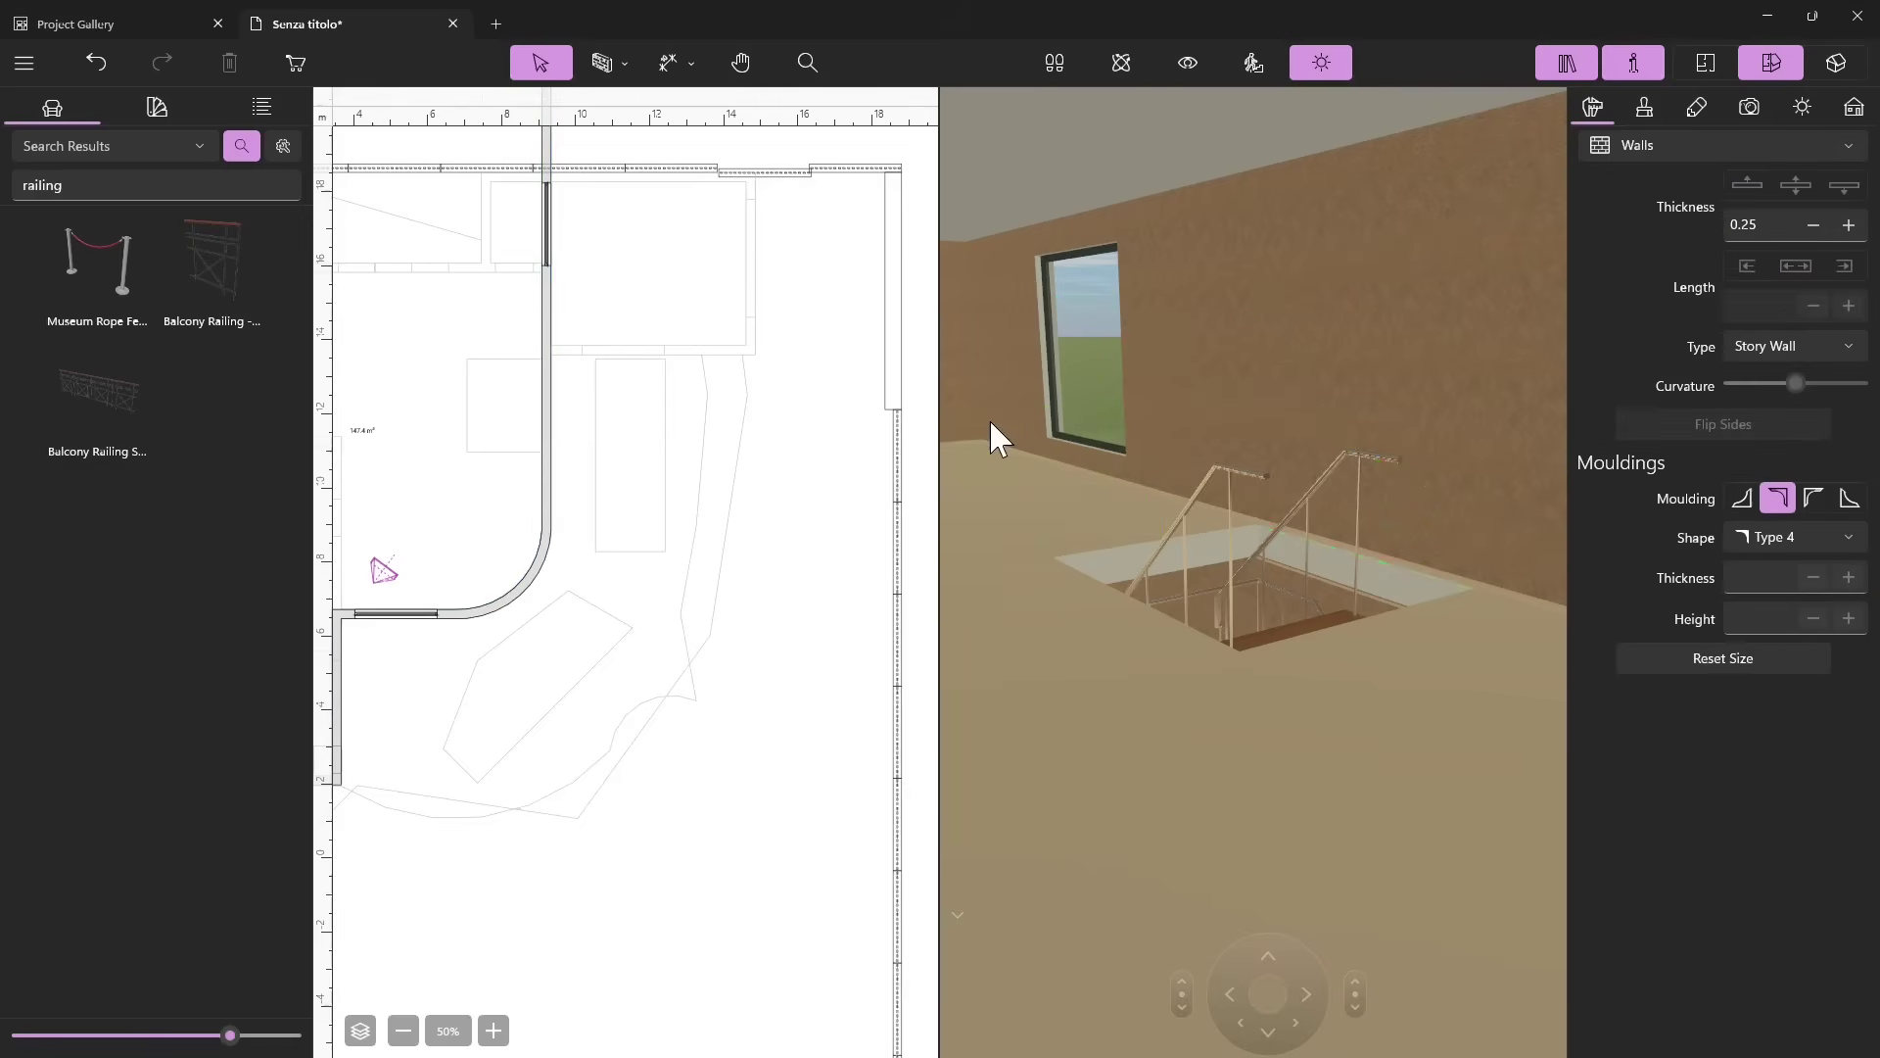
Switch the catalog to Shapes and drag a 1 m cube beside the stair opening.
click(194, 149)
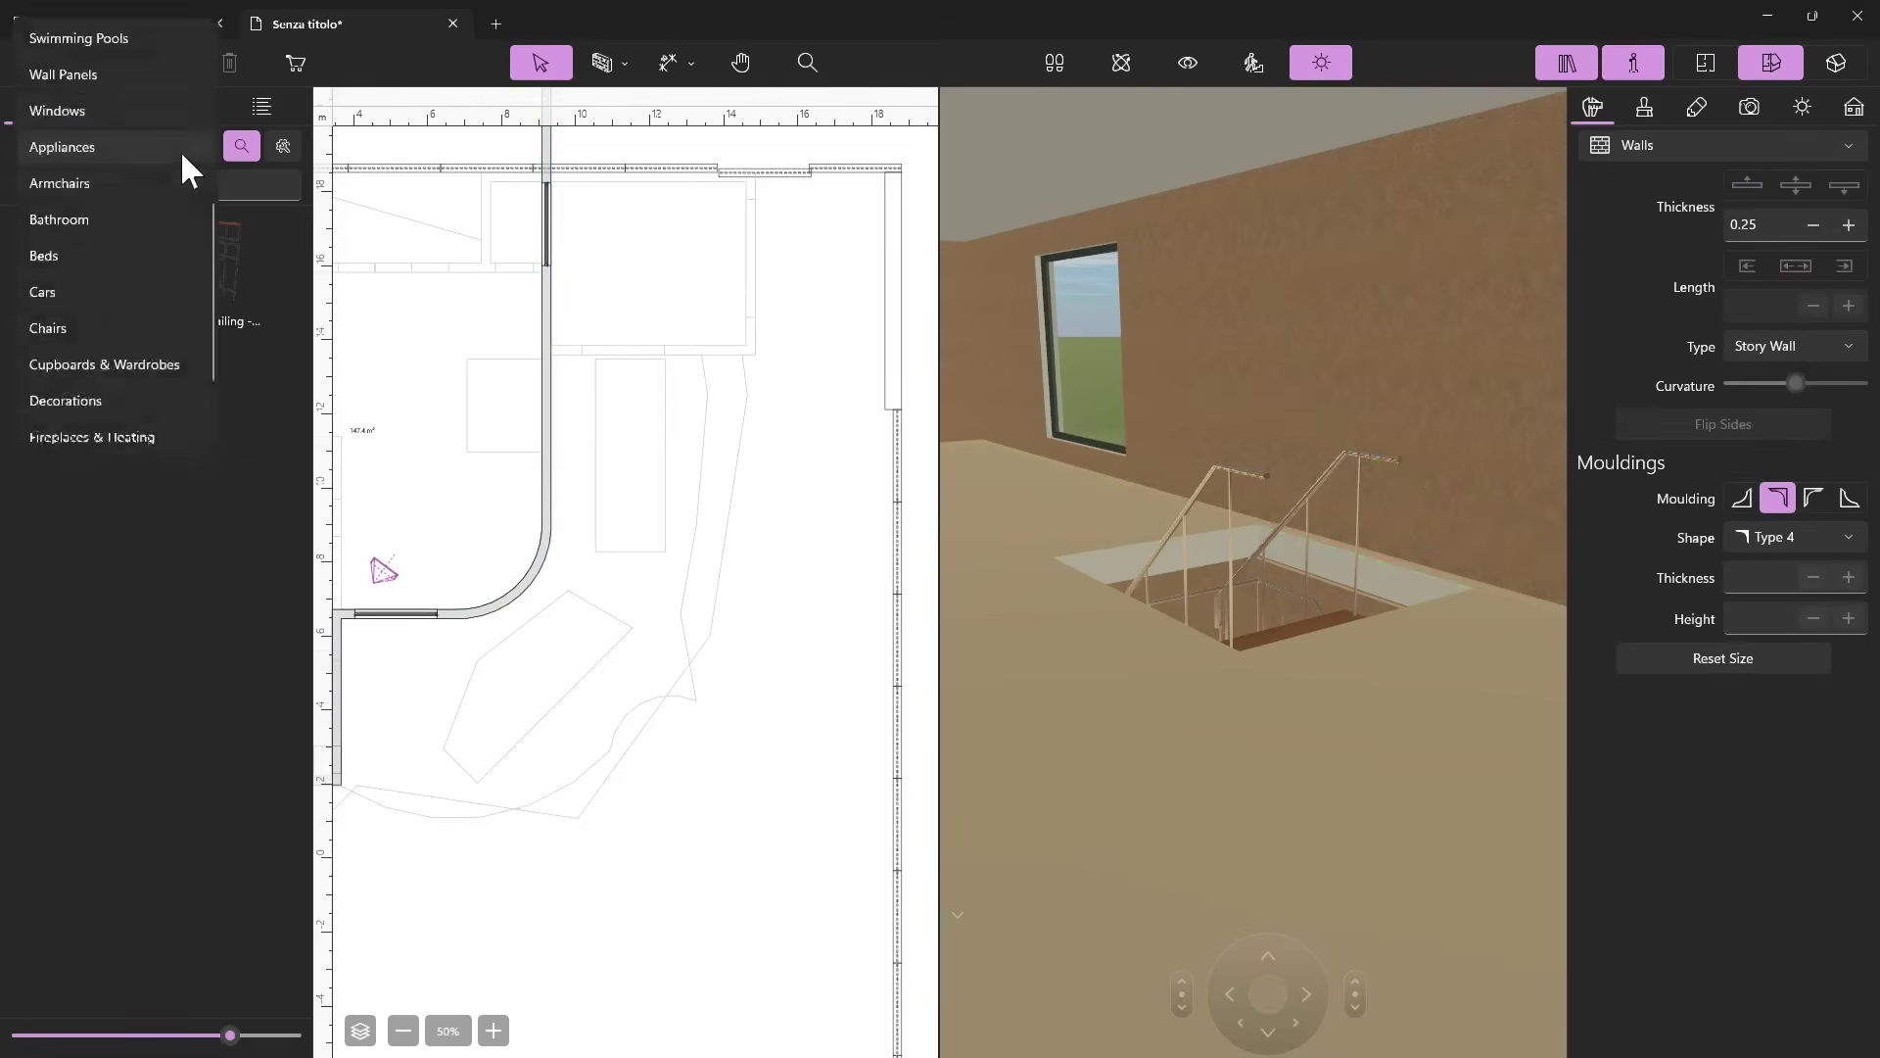
scroll(131, 215, up, 2)
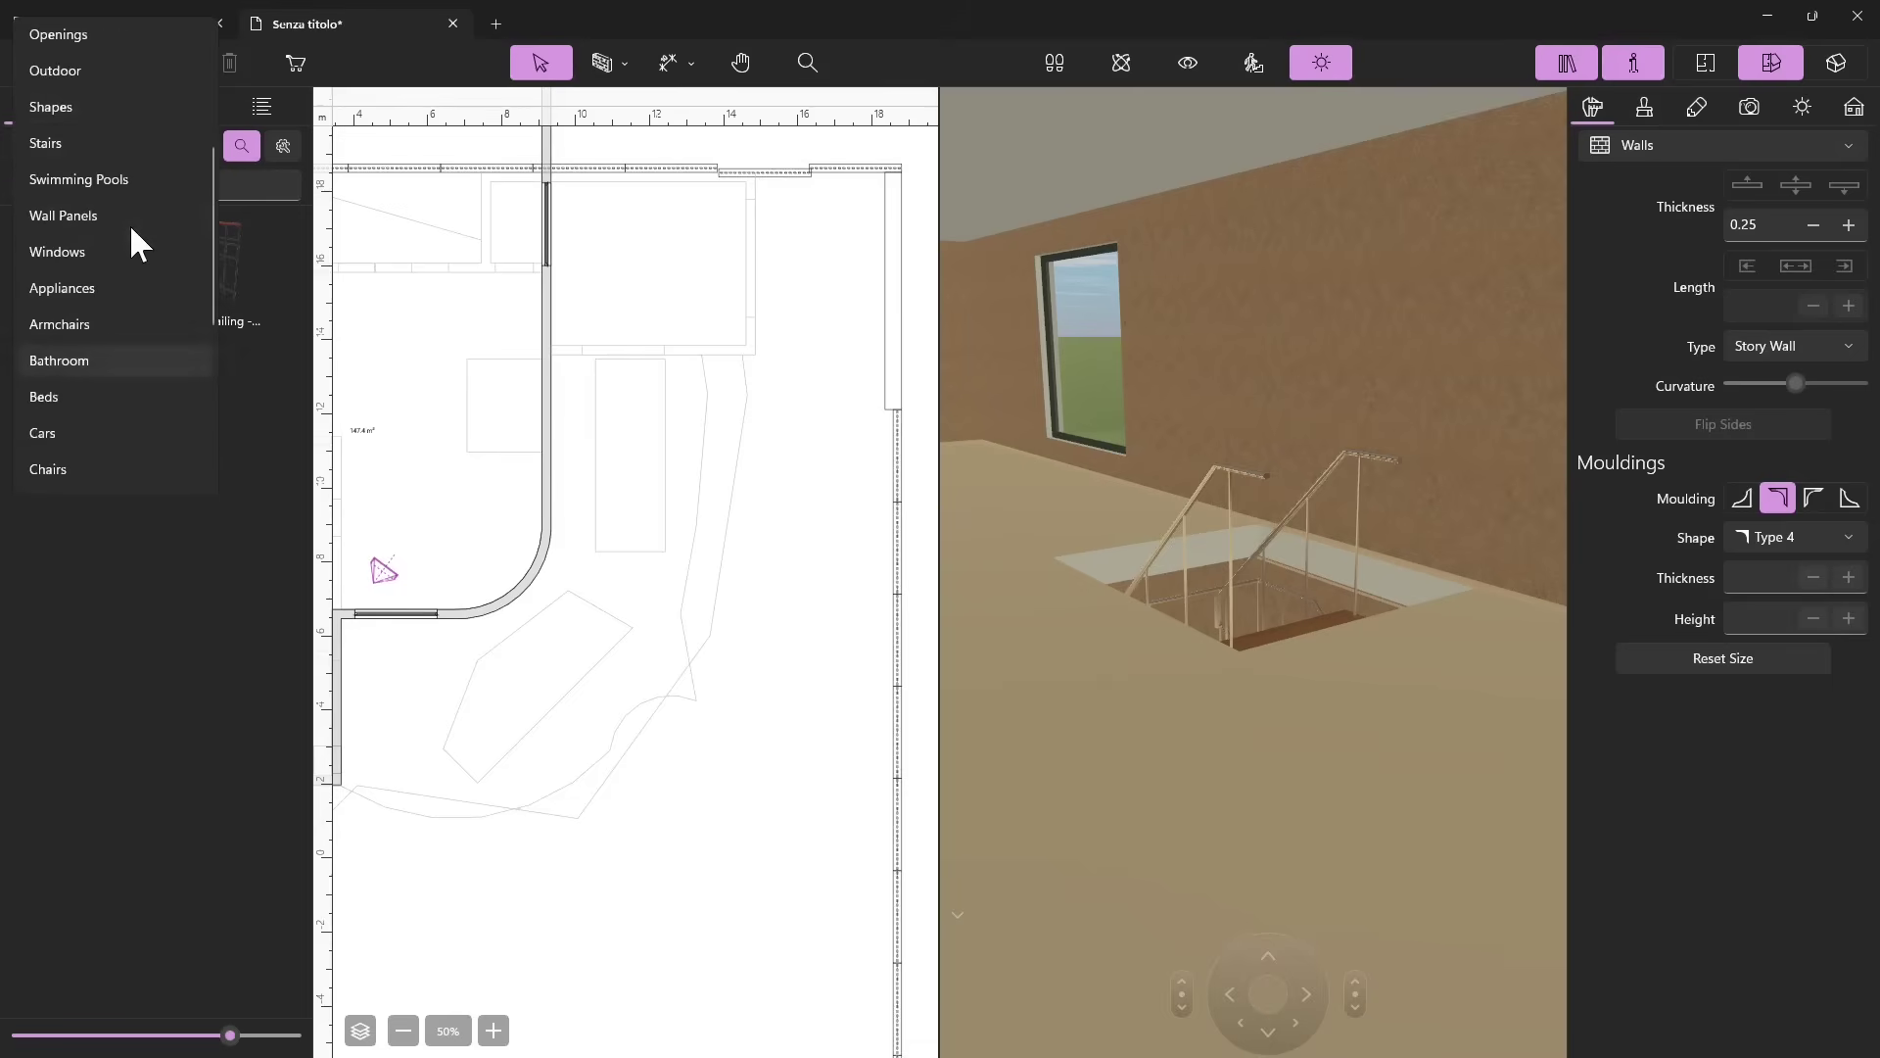
click(98, 113)
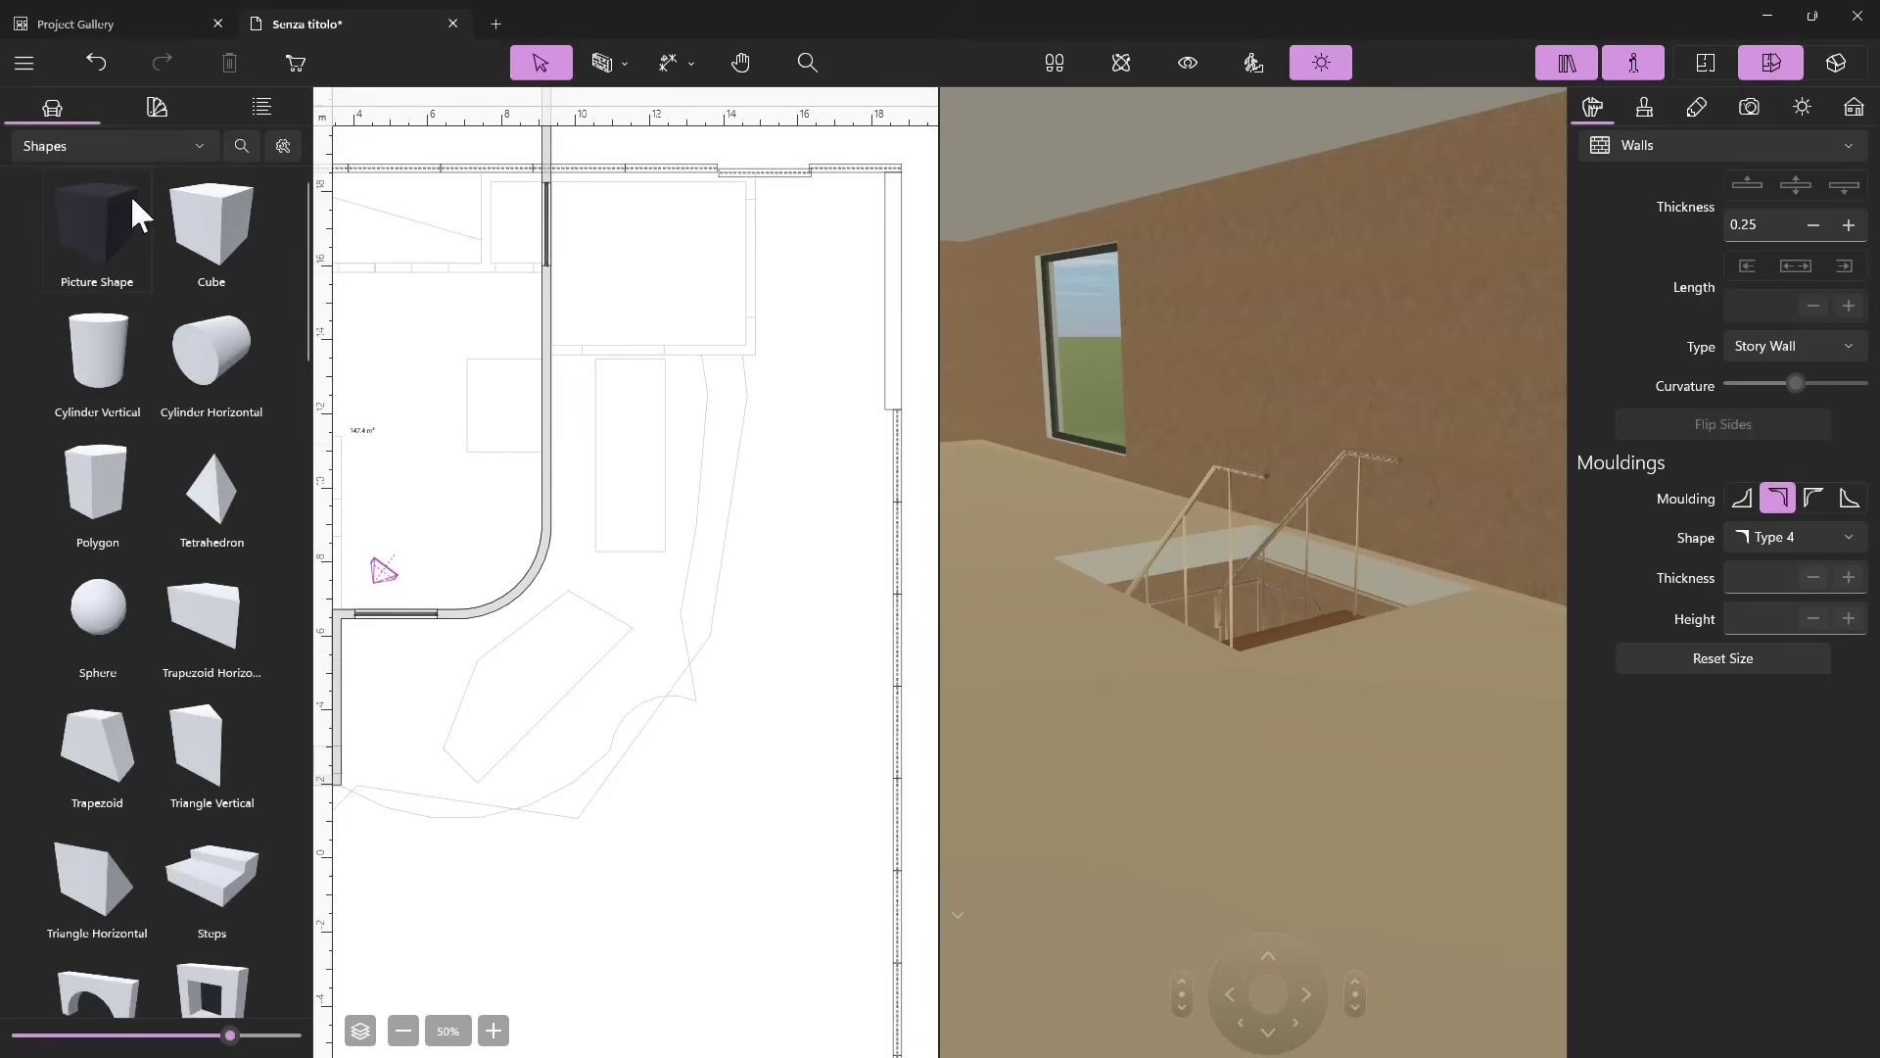
drag(245, 286, 1081, 496)
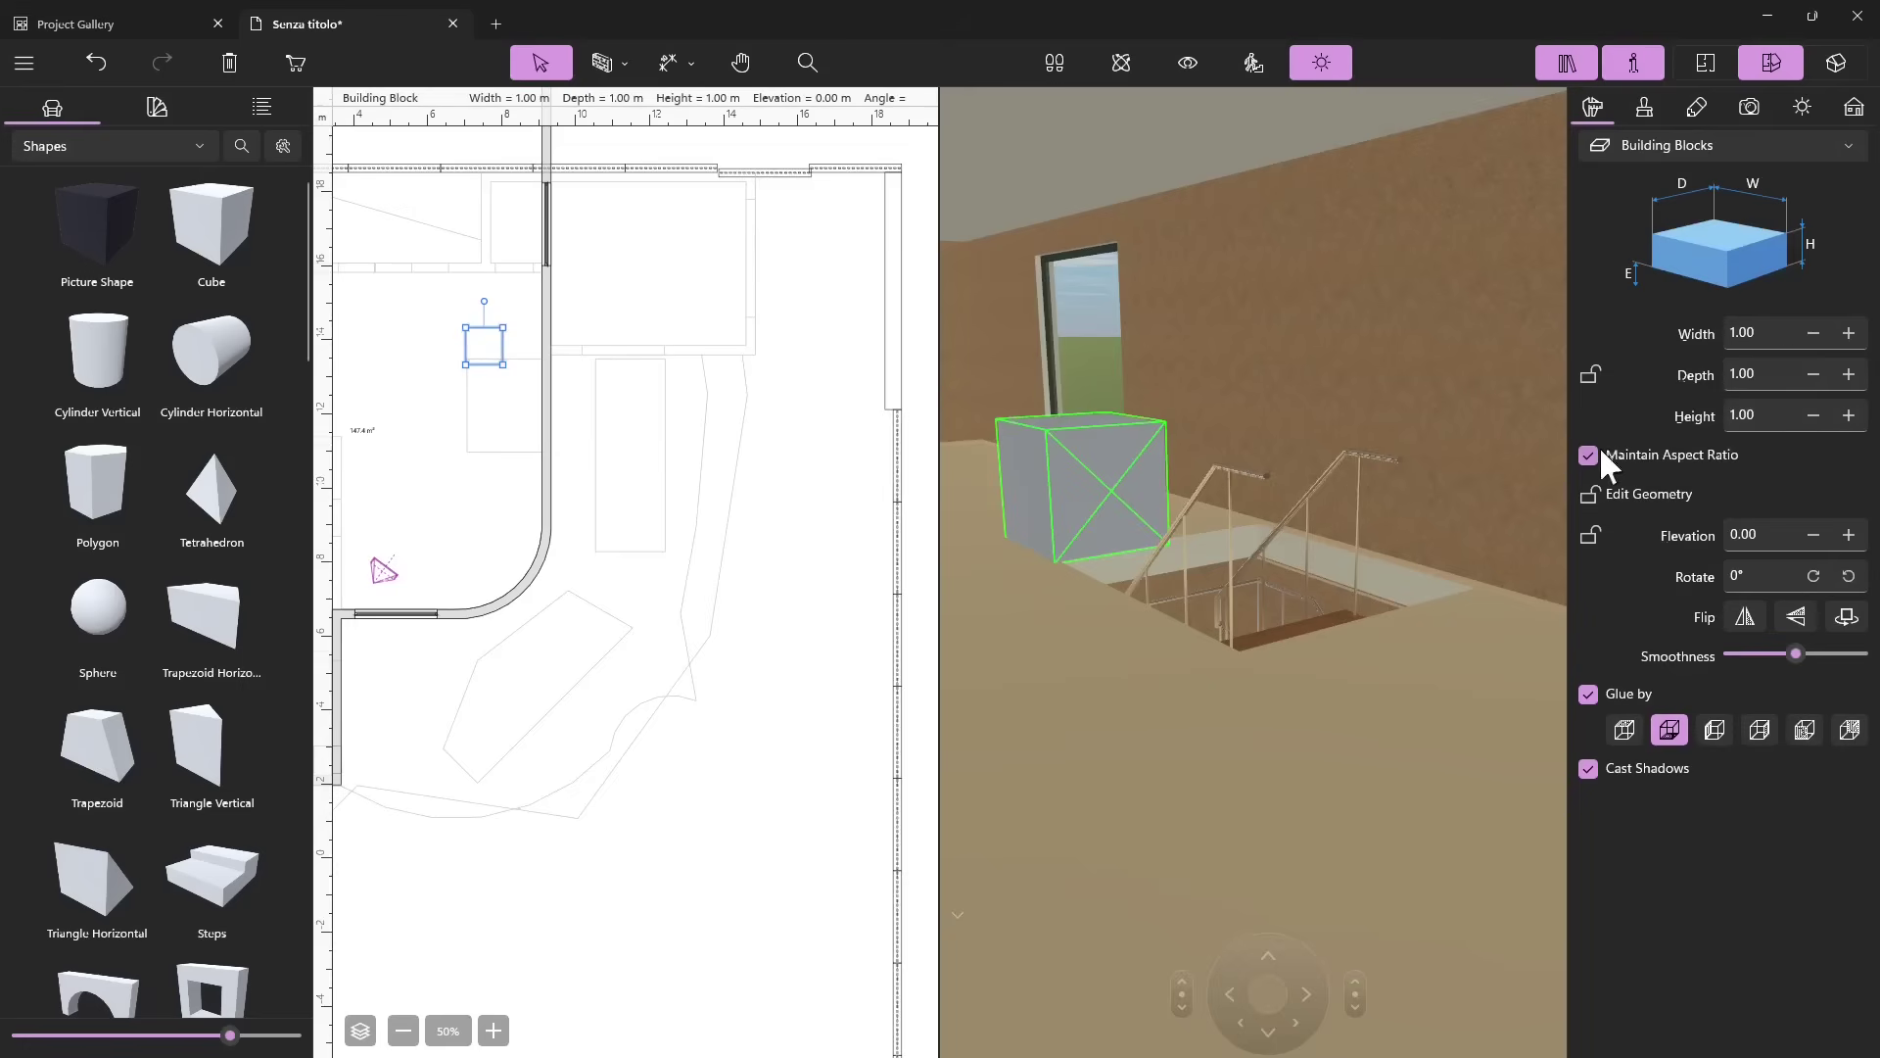
Resize the cube into a 2.00 × 0.10 m panel, 1.00 m high.
click(1775, 415)
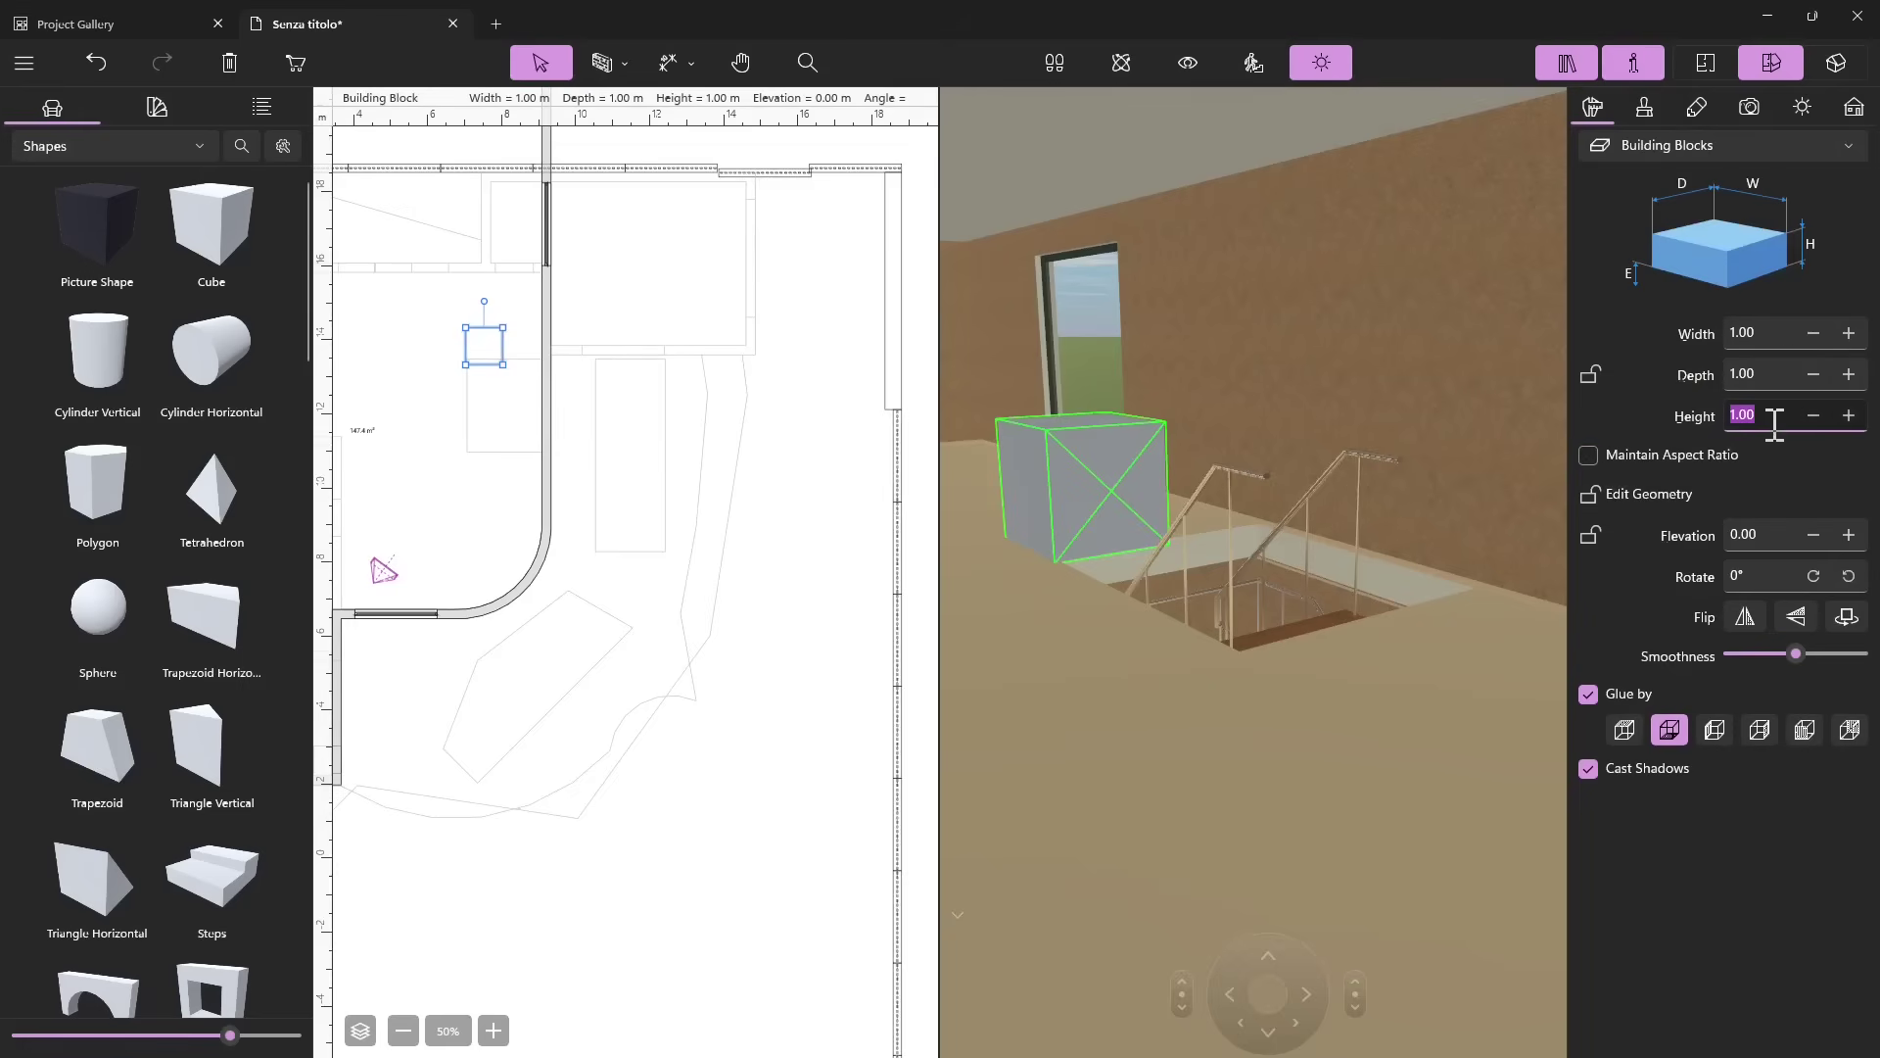
click(1767, 380)
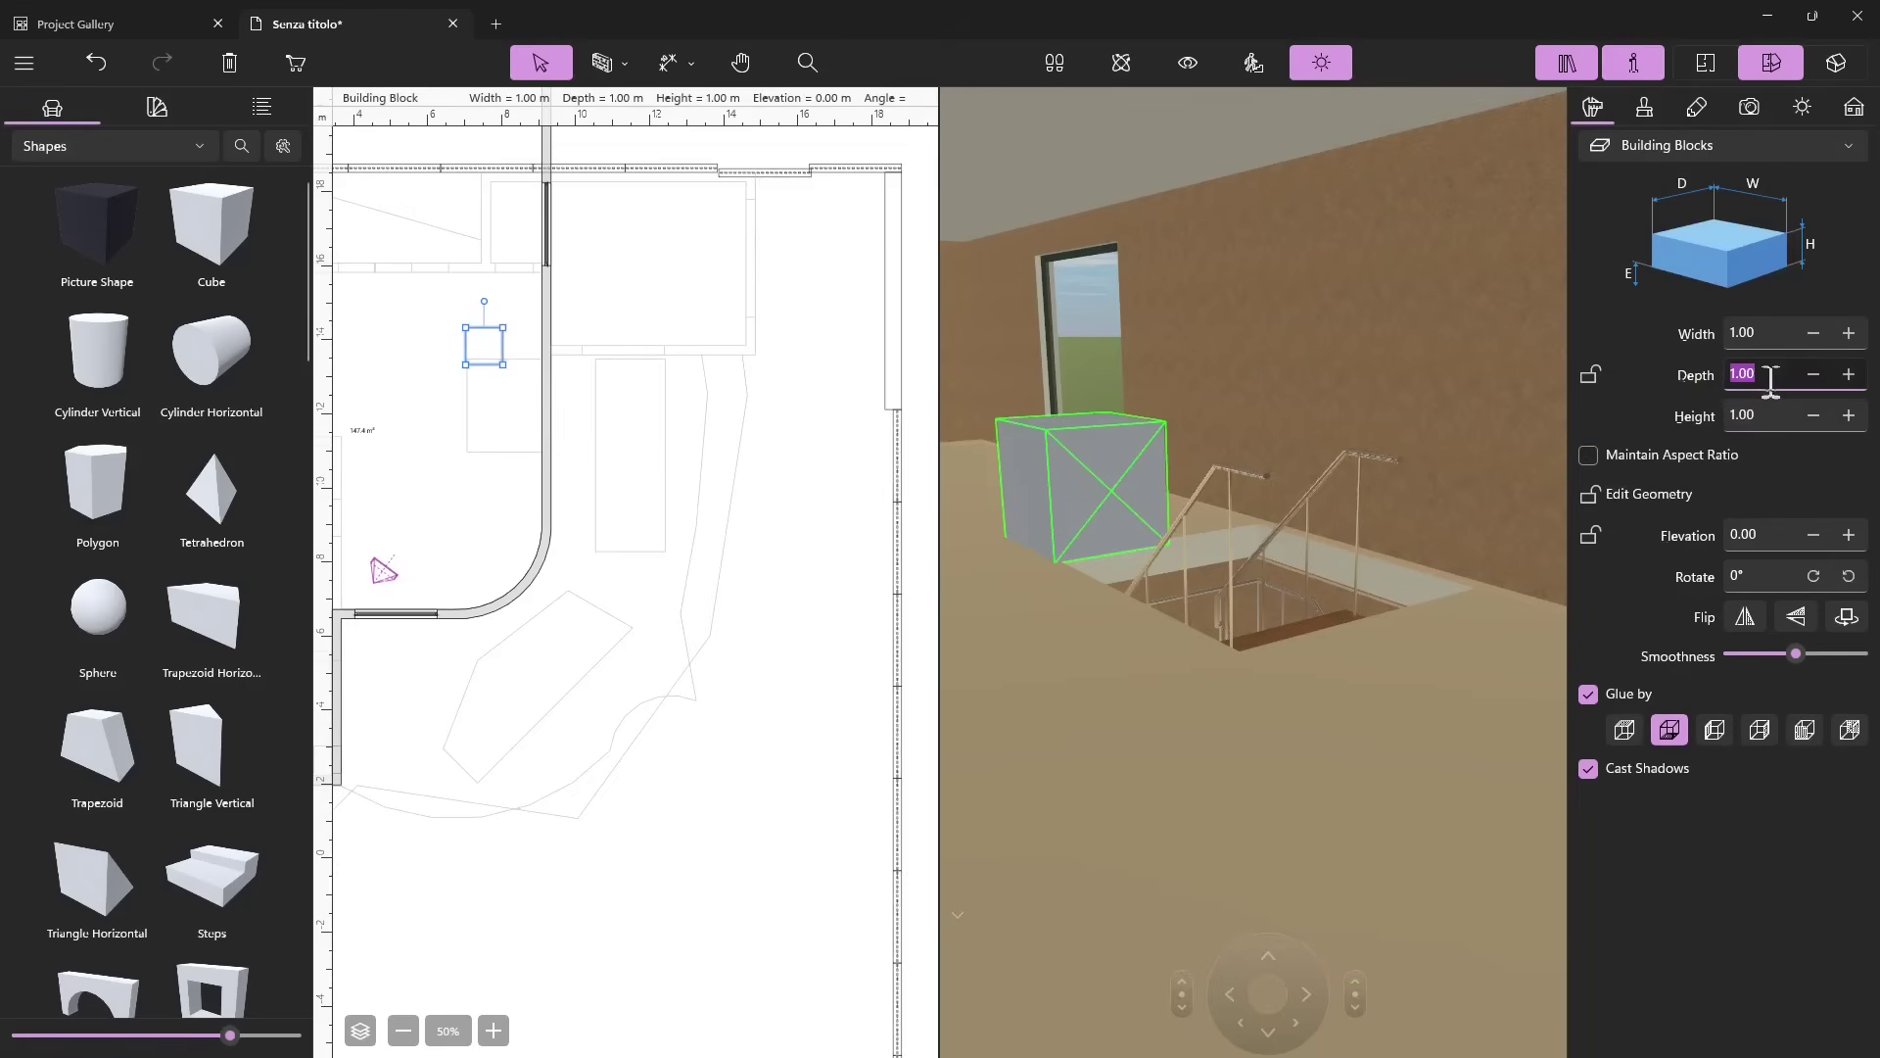
text(0.1)
key(Return)
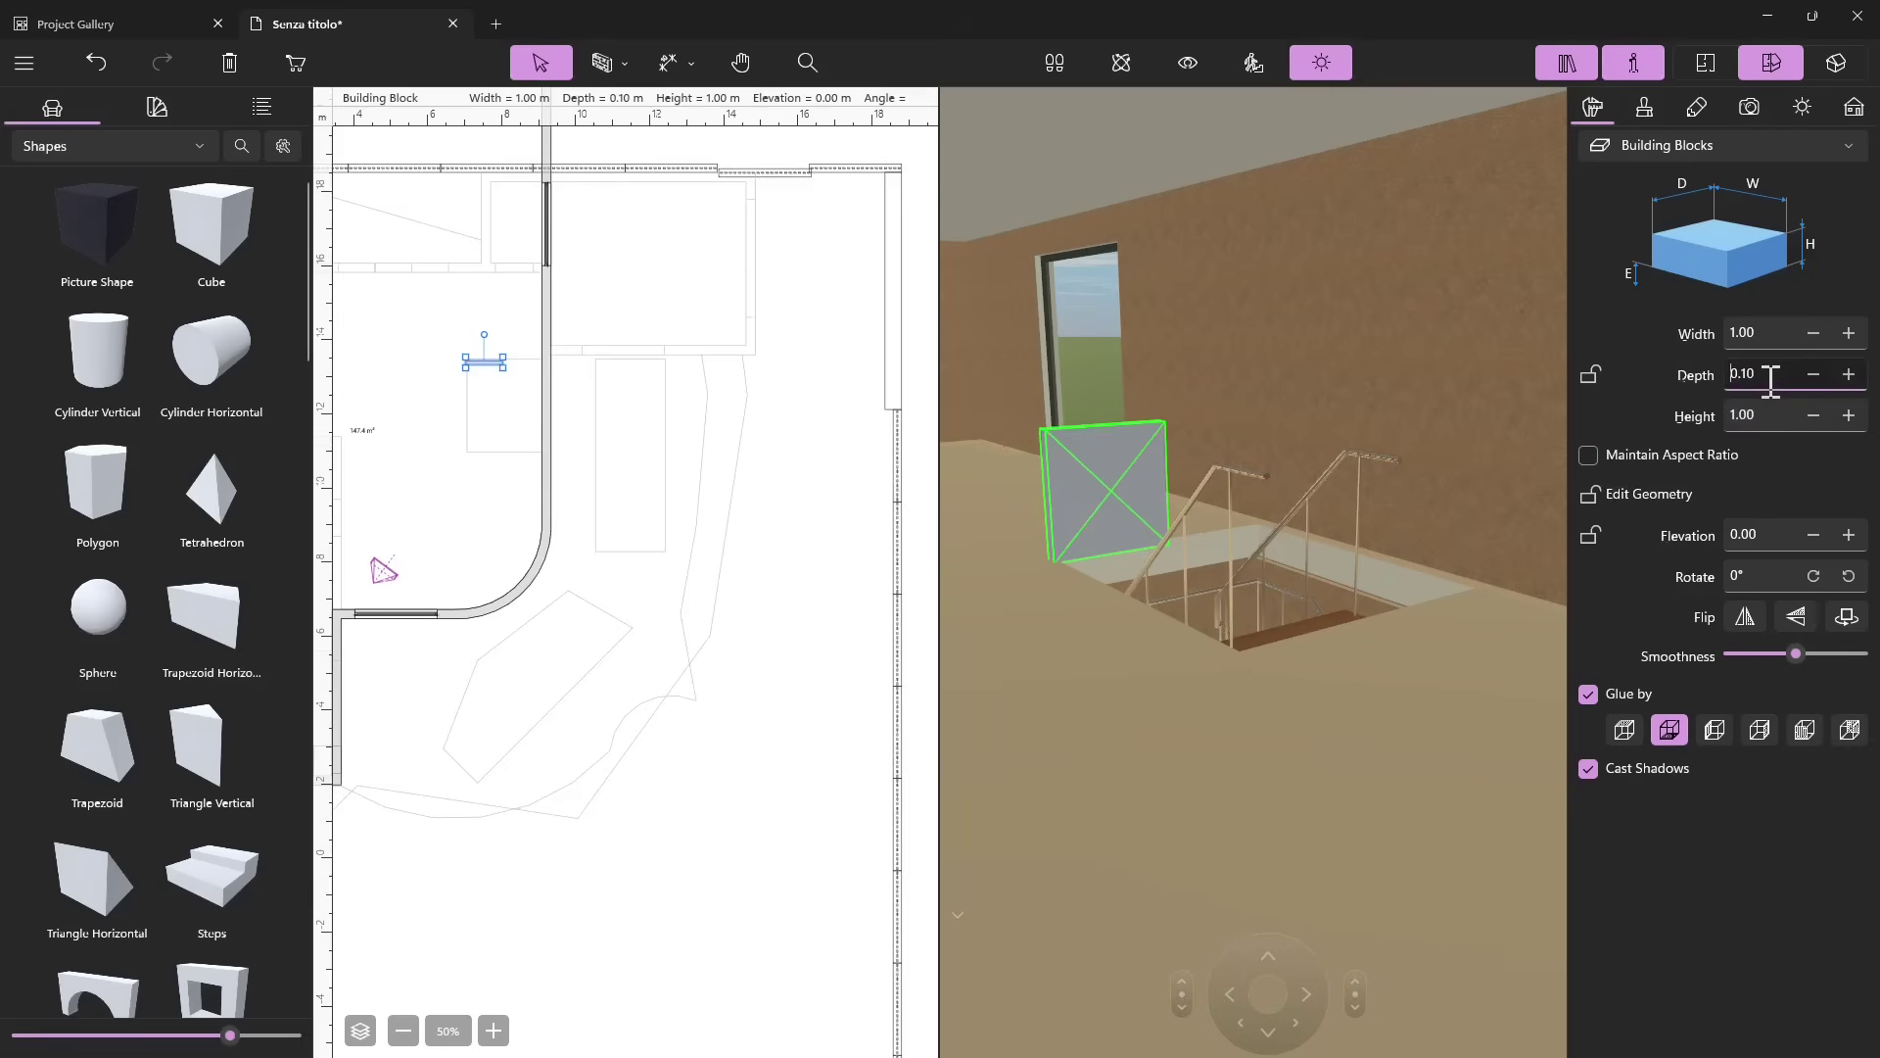
click(1771, 335)
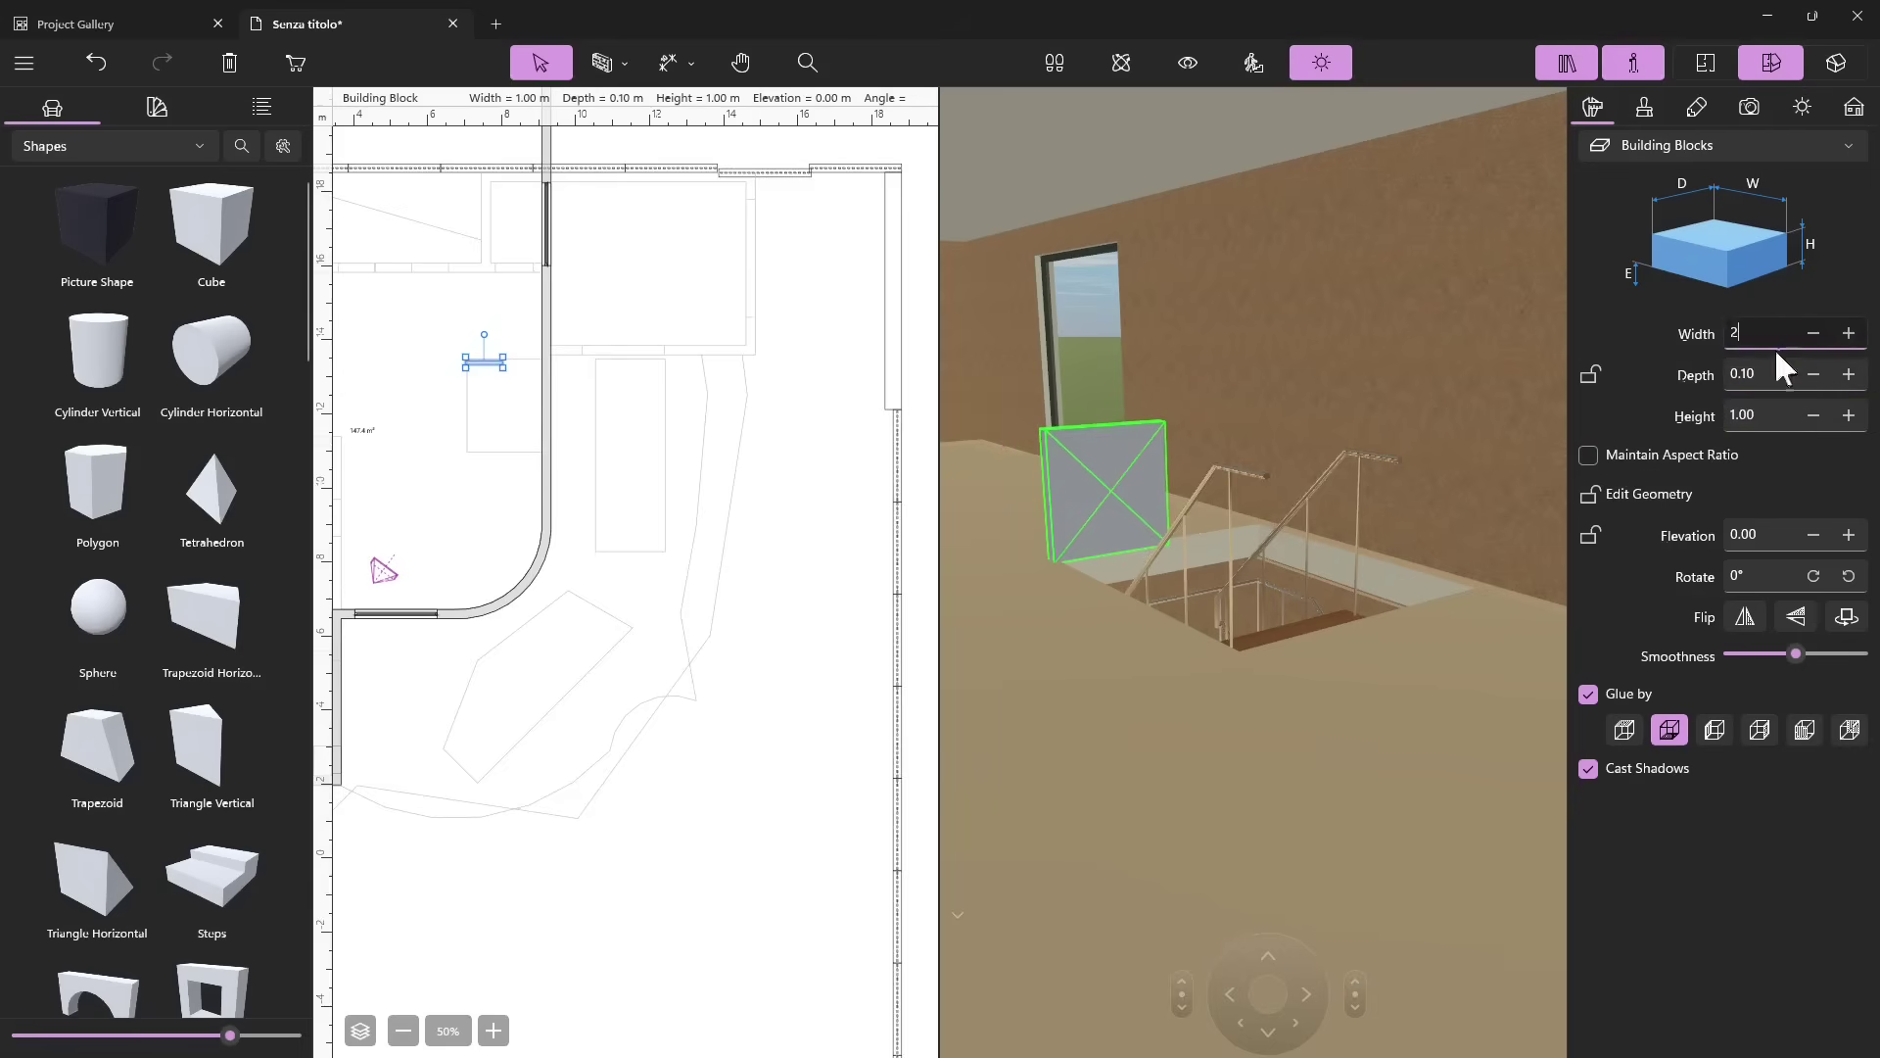
key(Tab)
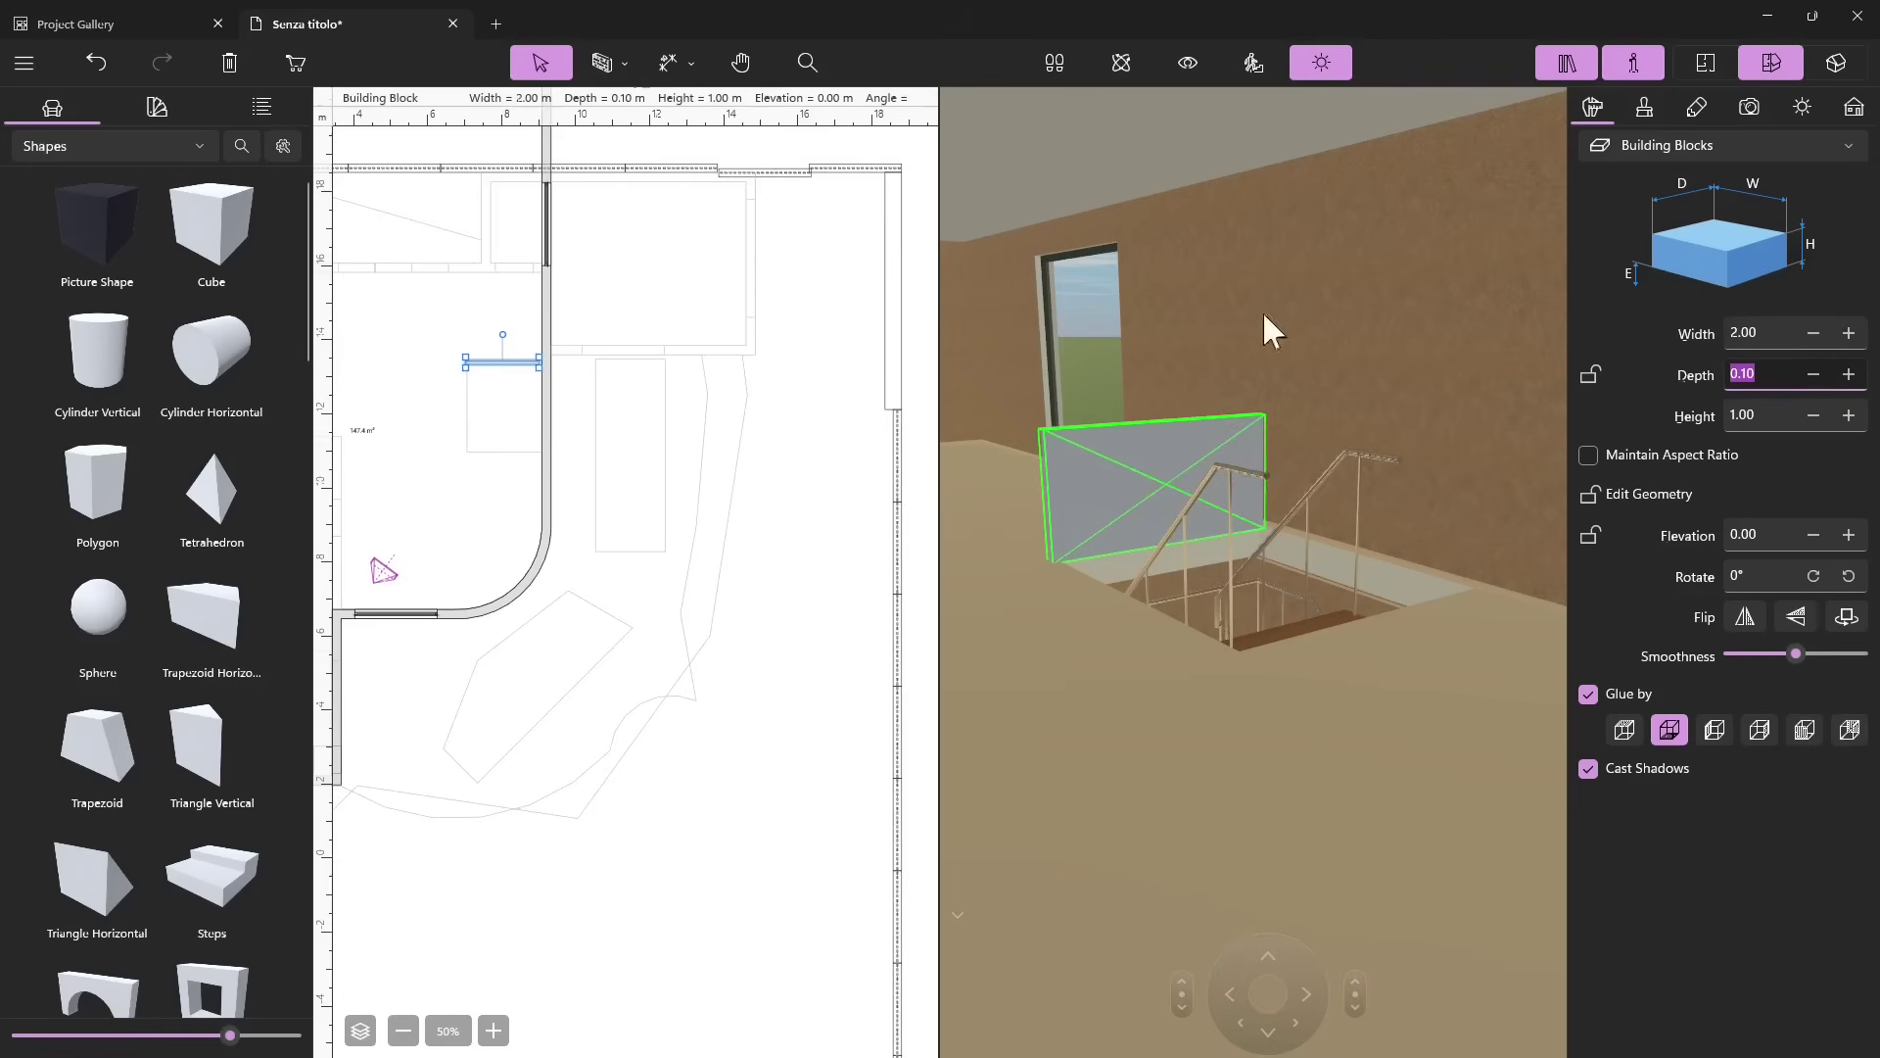
click(1090, 534)
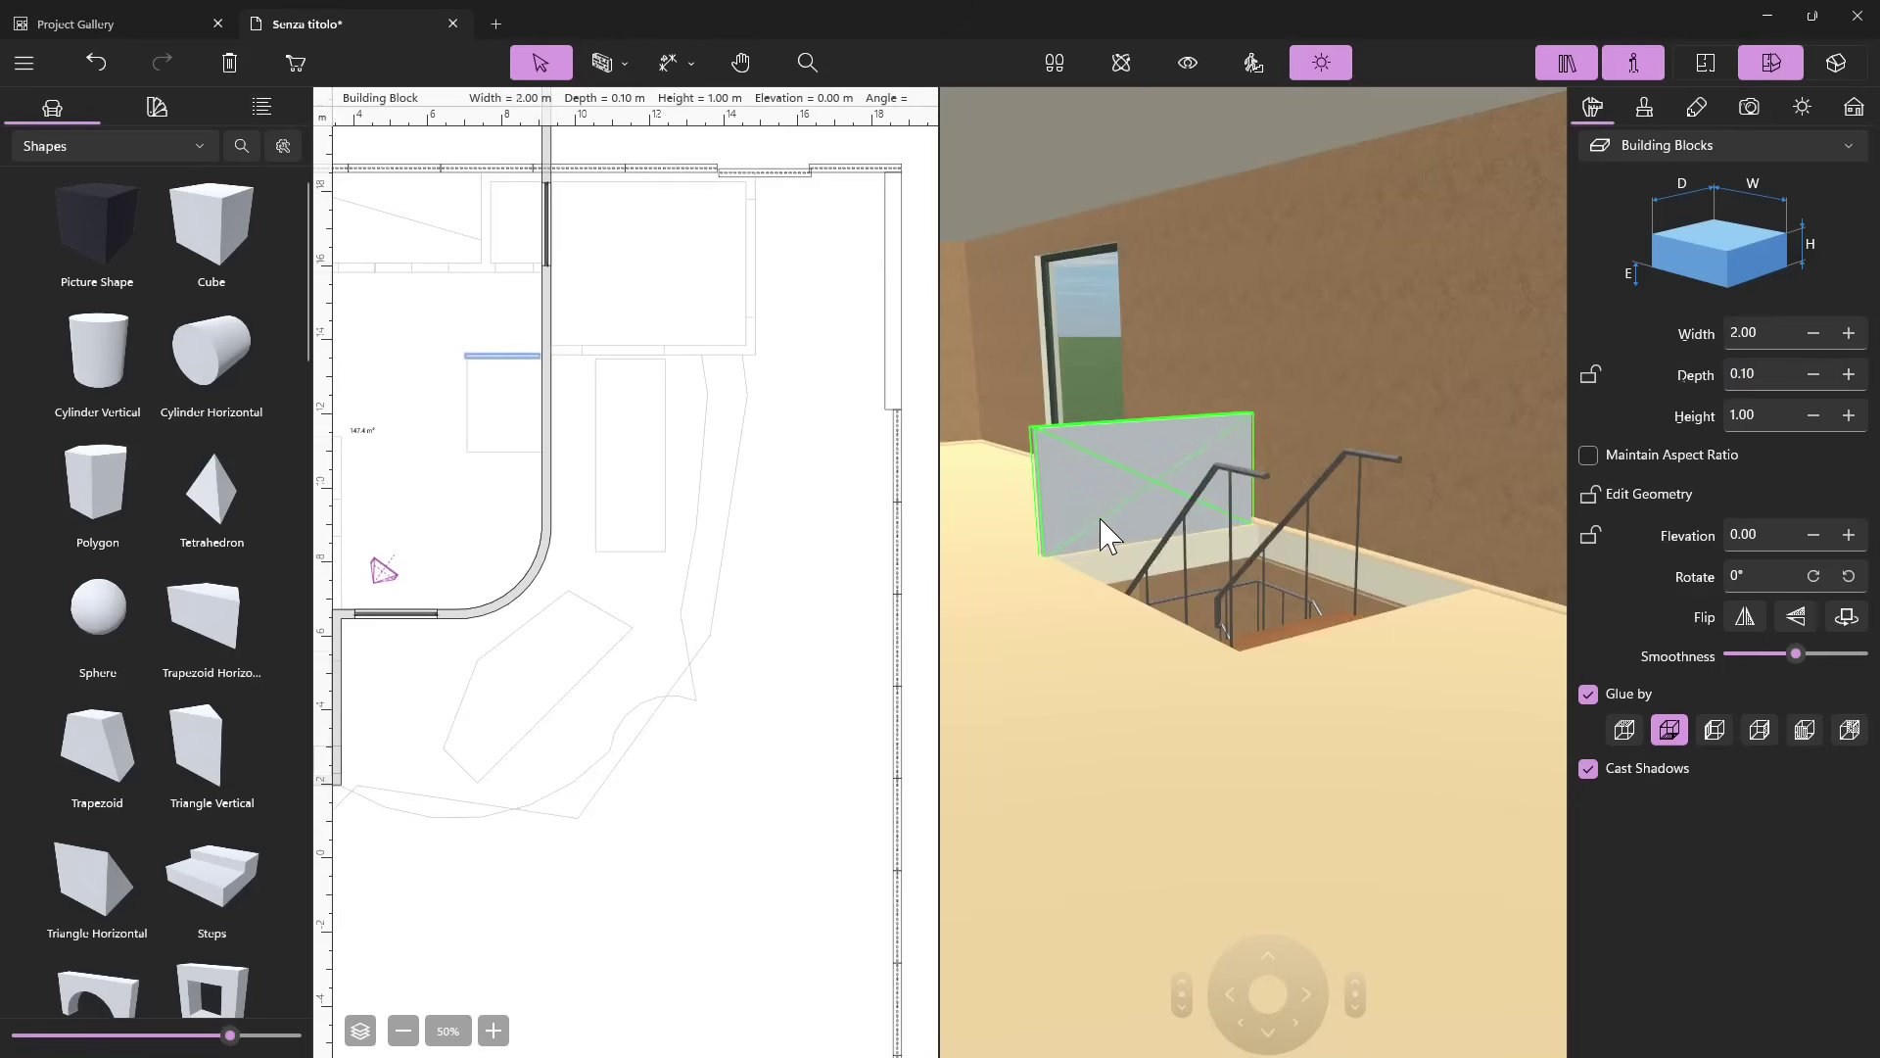
Reselect the panel and pull the 3D view back from the stairwell.
click(1110, 529)
click(1122, 525)
click(1150, 475)
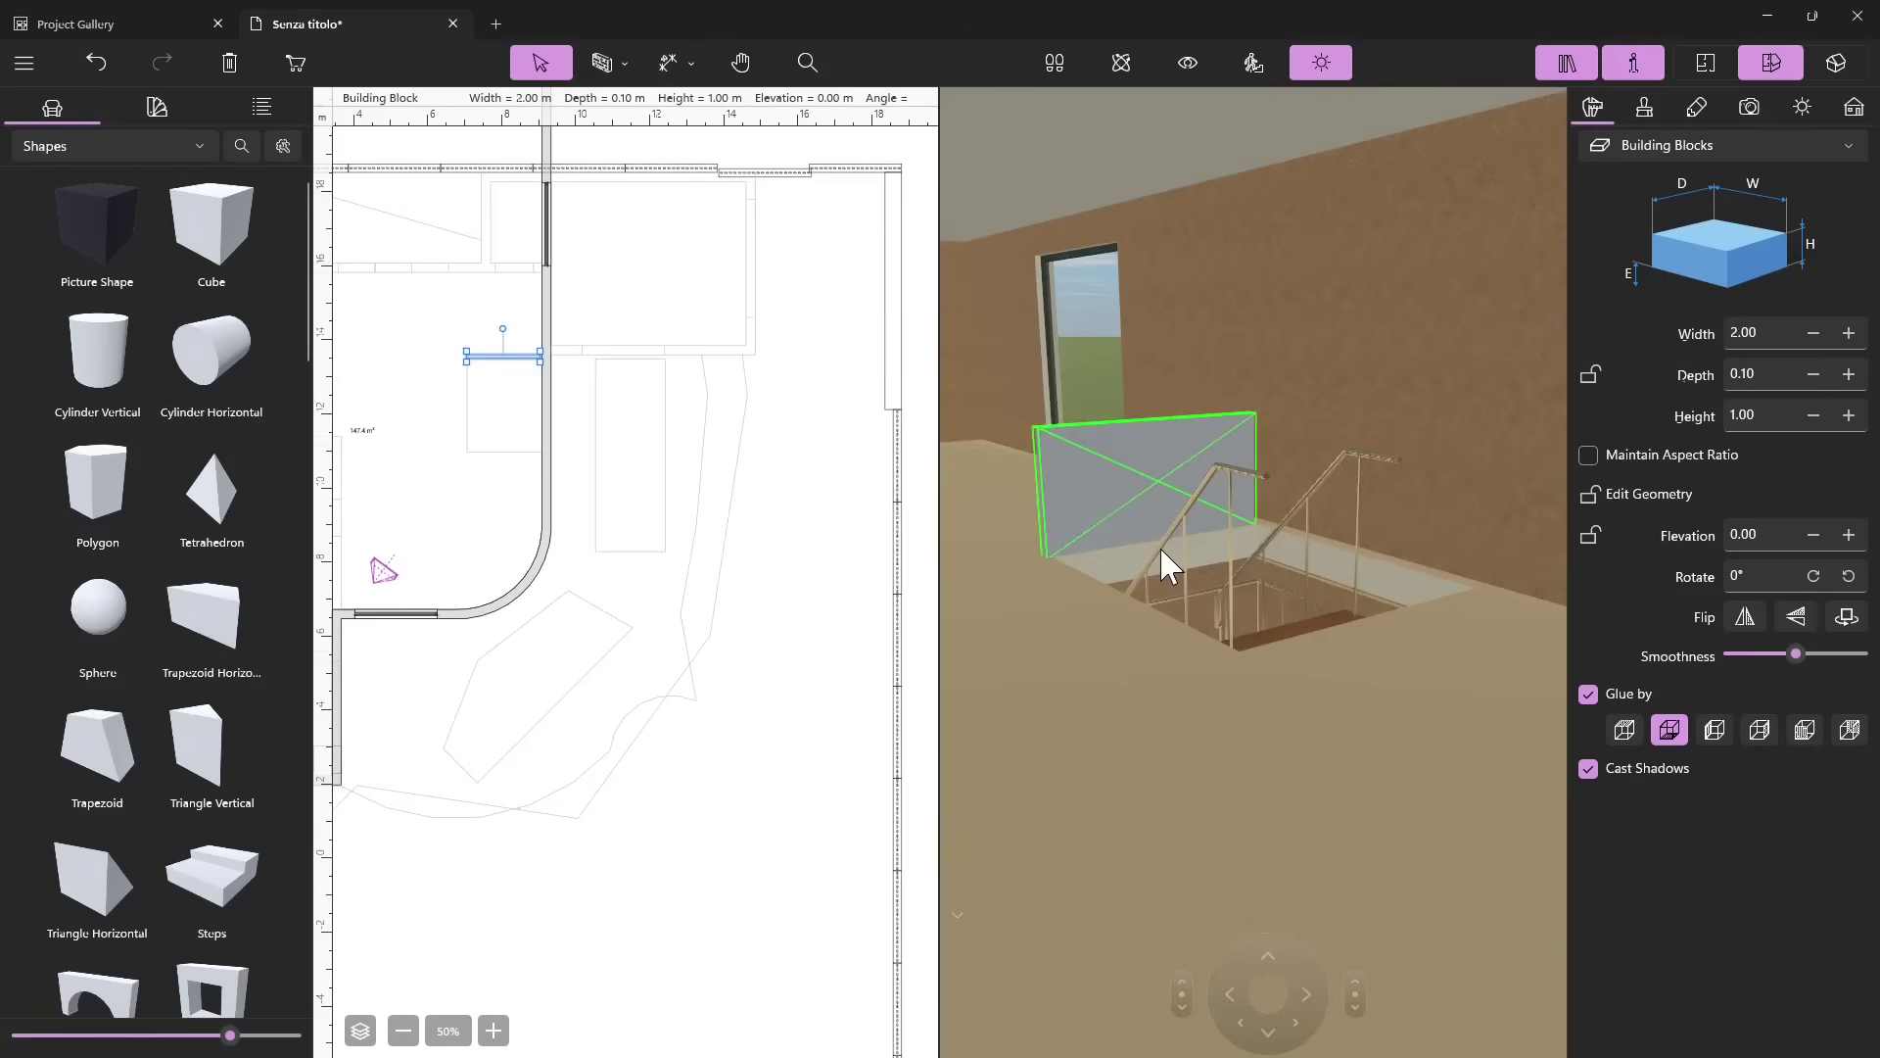
mouse_move(1162, 551)
mouse_down()
mouse_move(1219, 560)
mouse_move(1185, 568)
mouse_up()
click(80, 149)
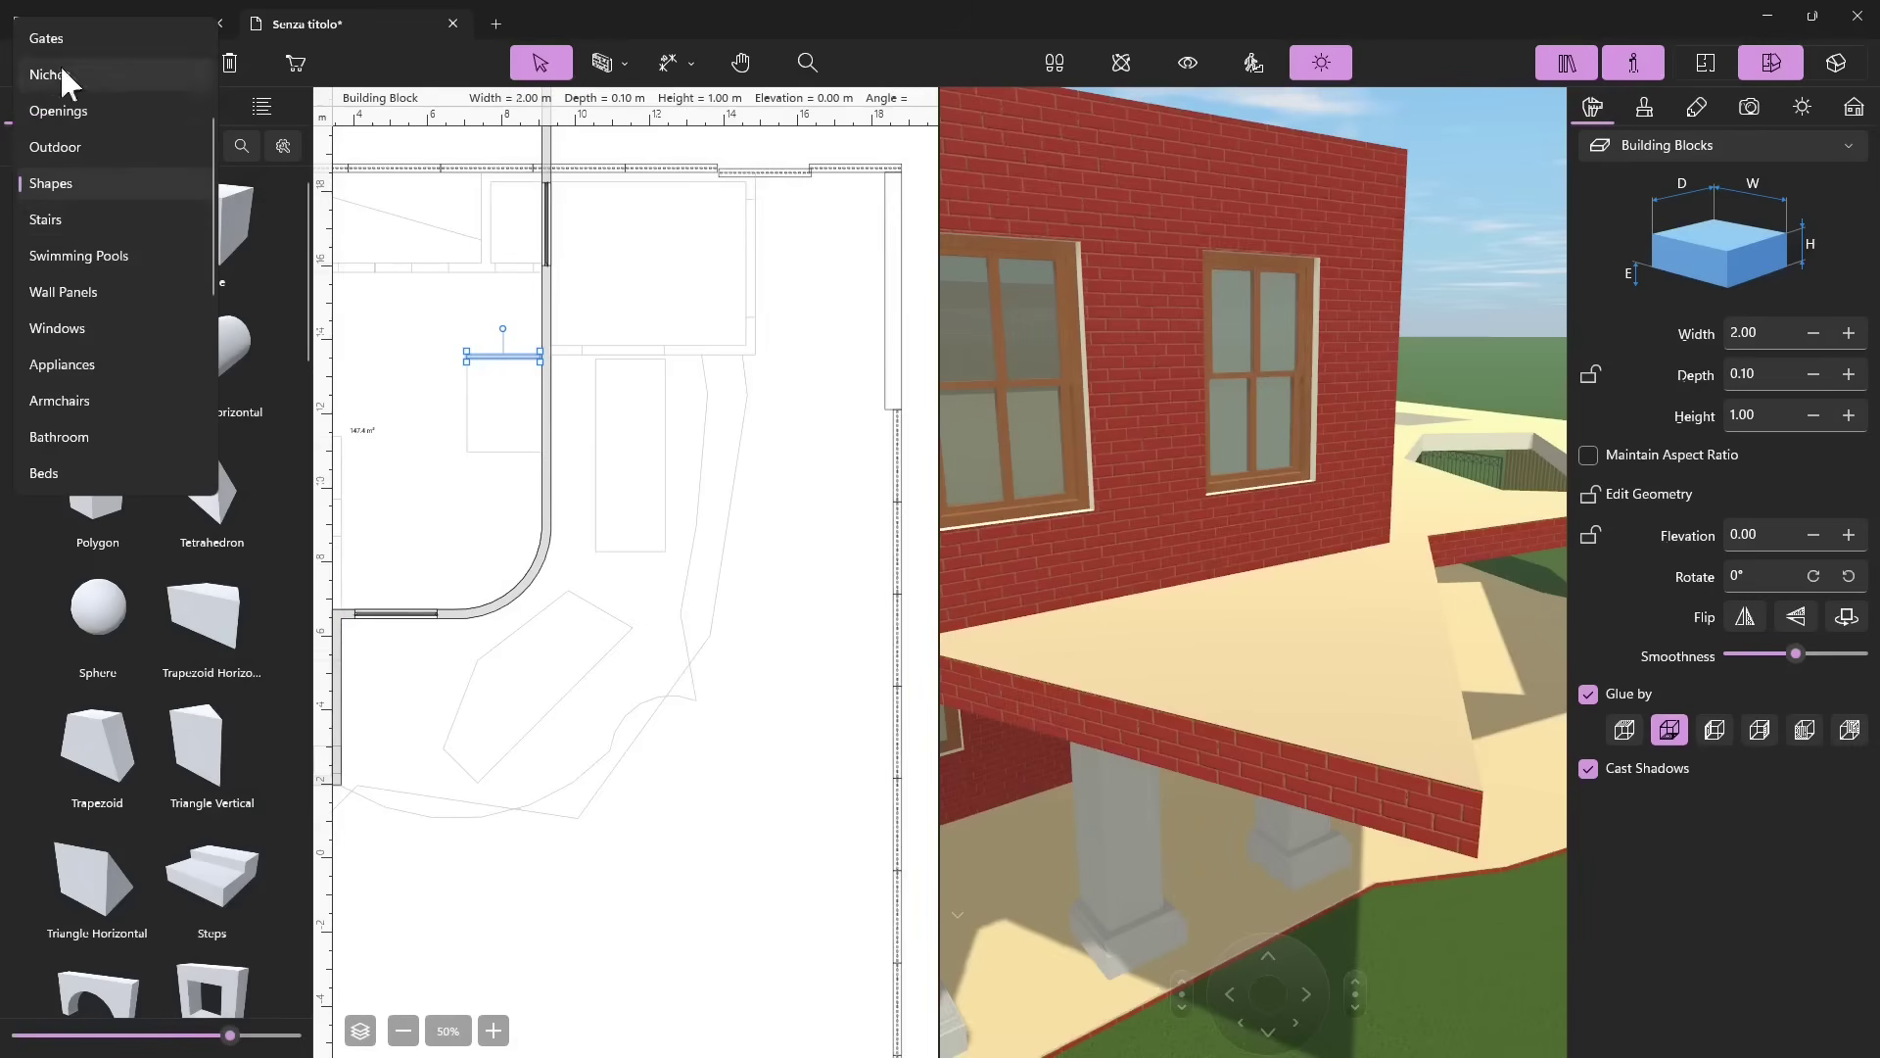
click(264, 217)
click(21, 64)
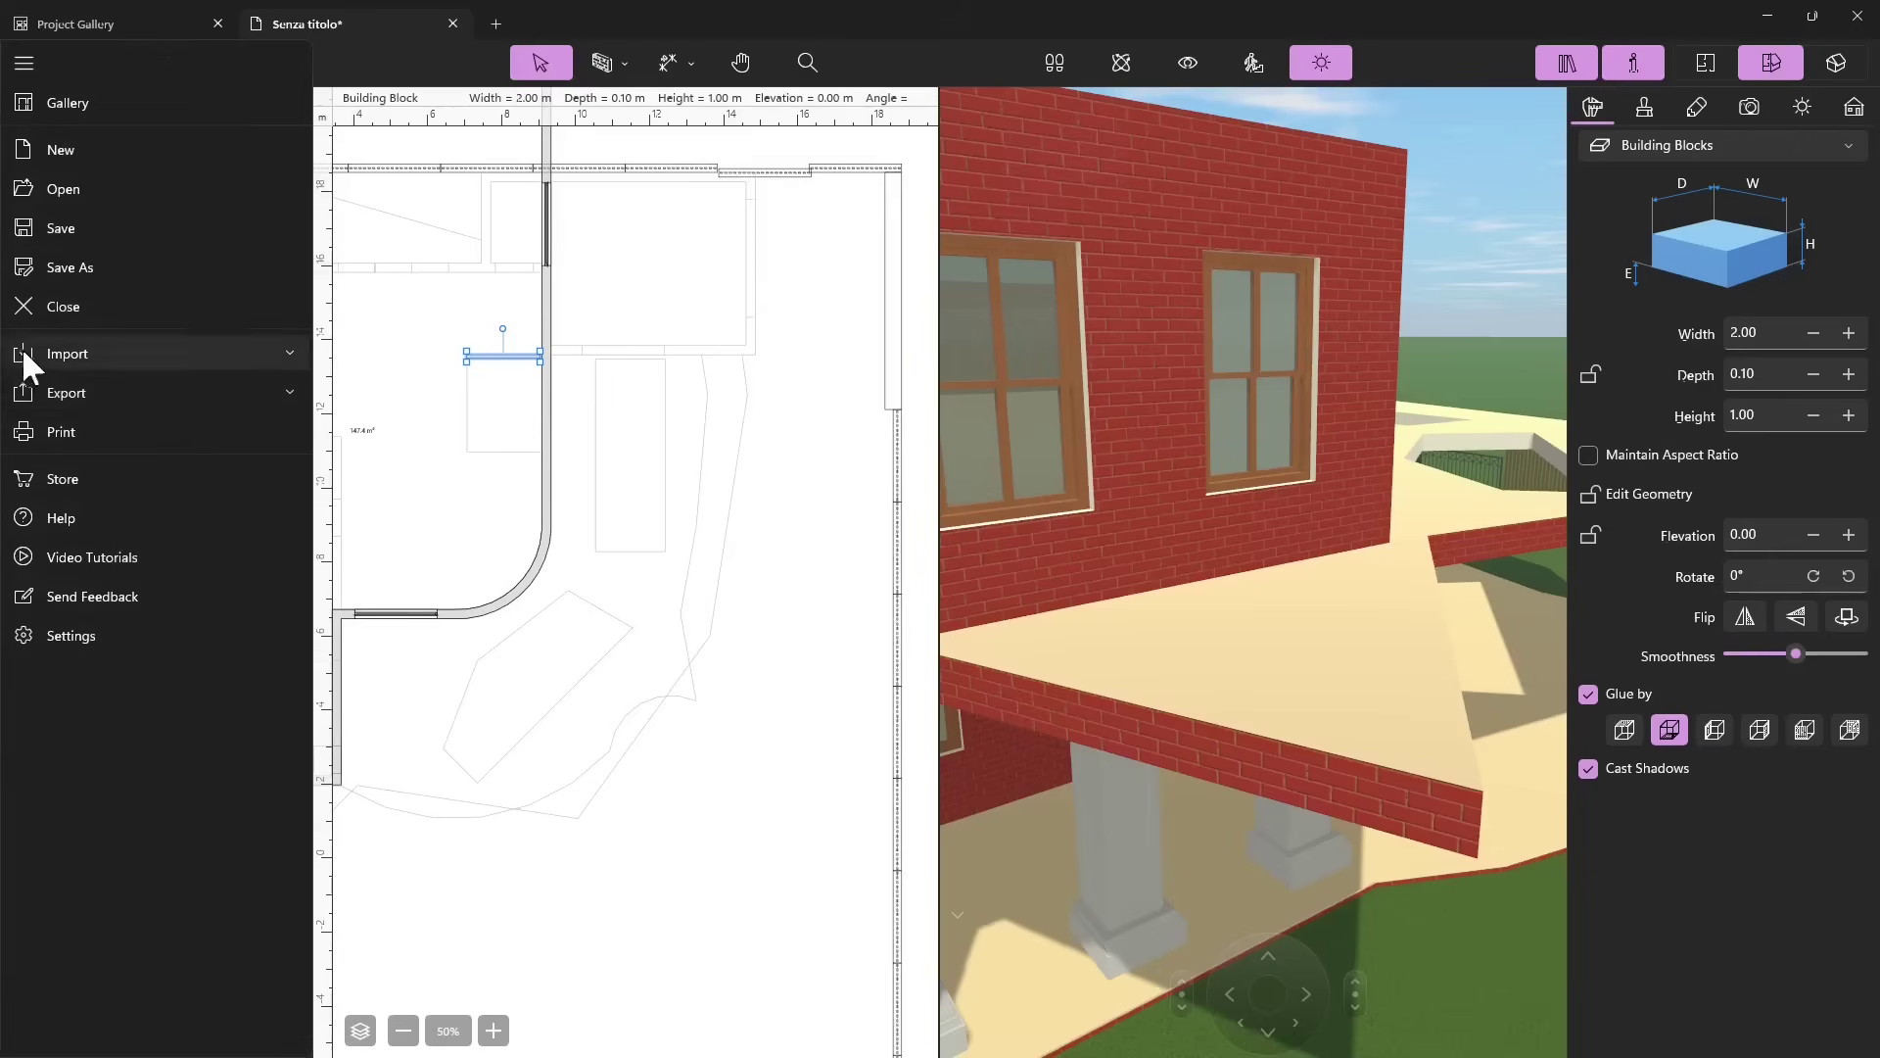
click(57, 355)
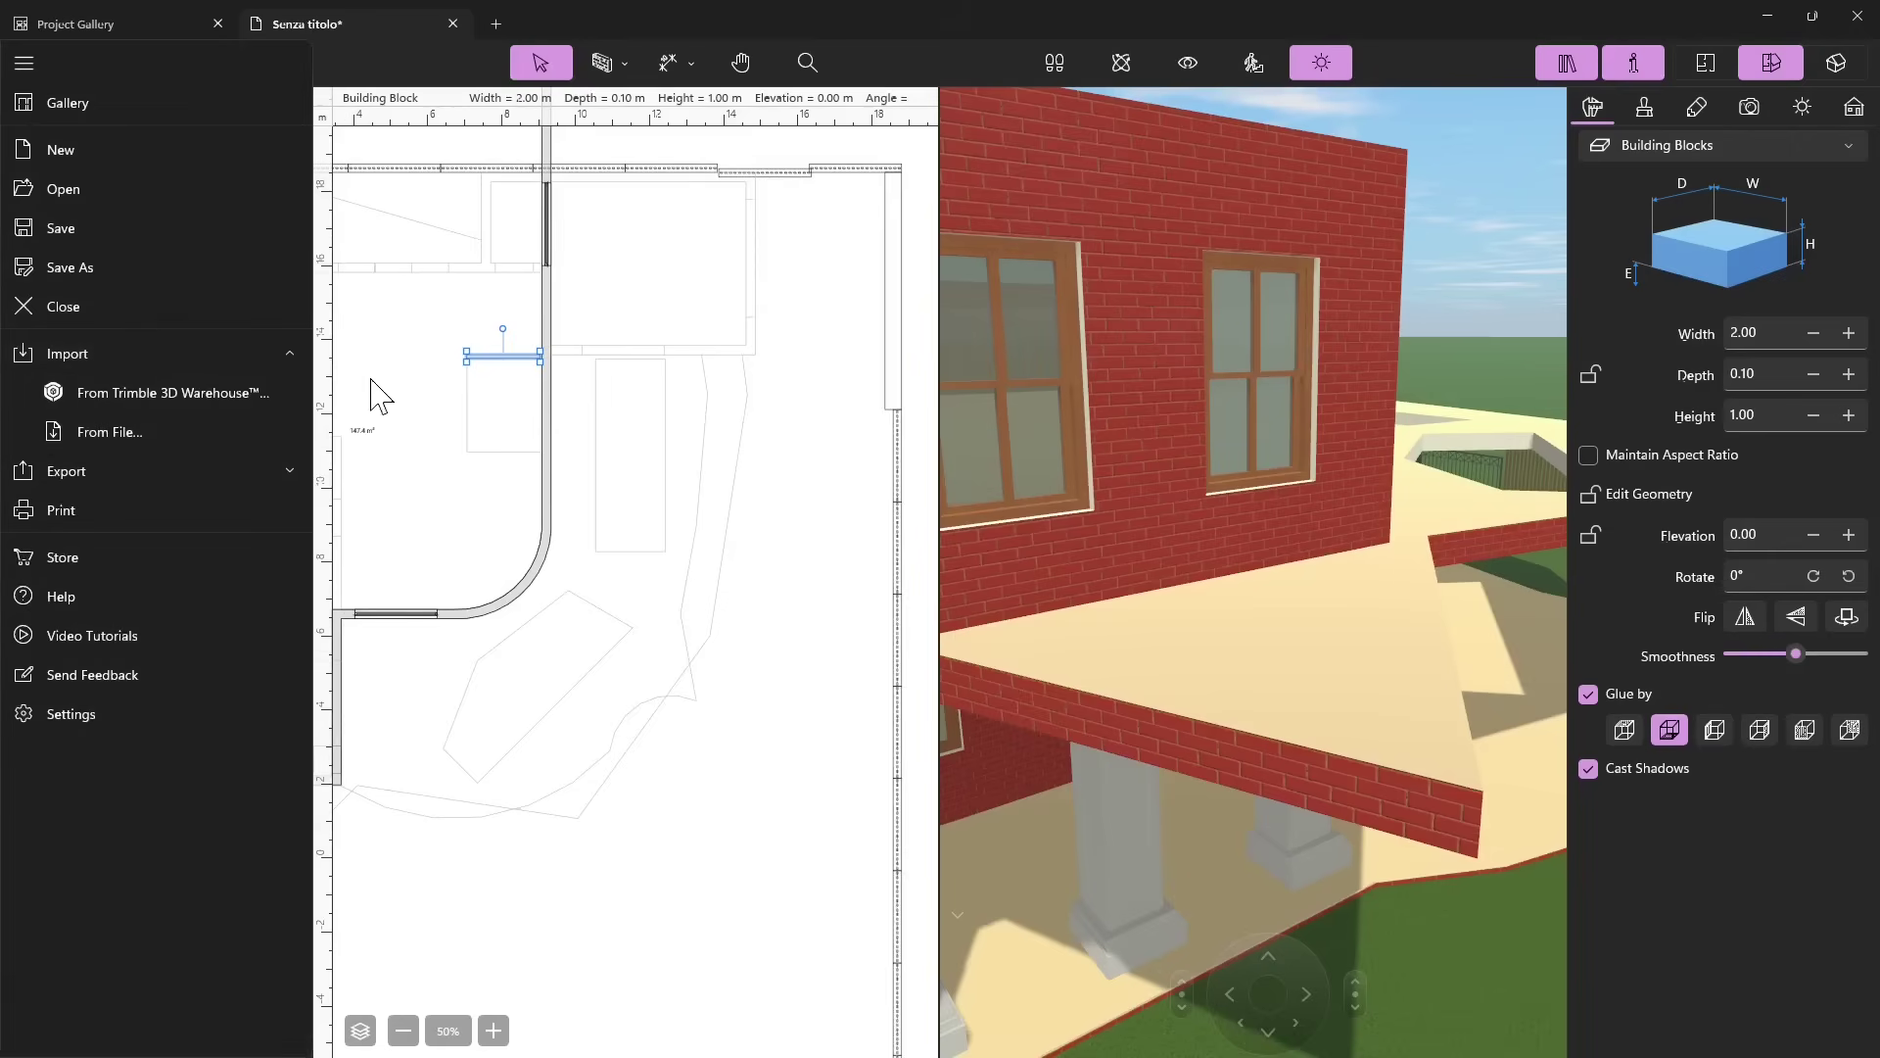
click(110, 434)
click(995, 574)
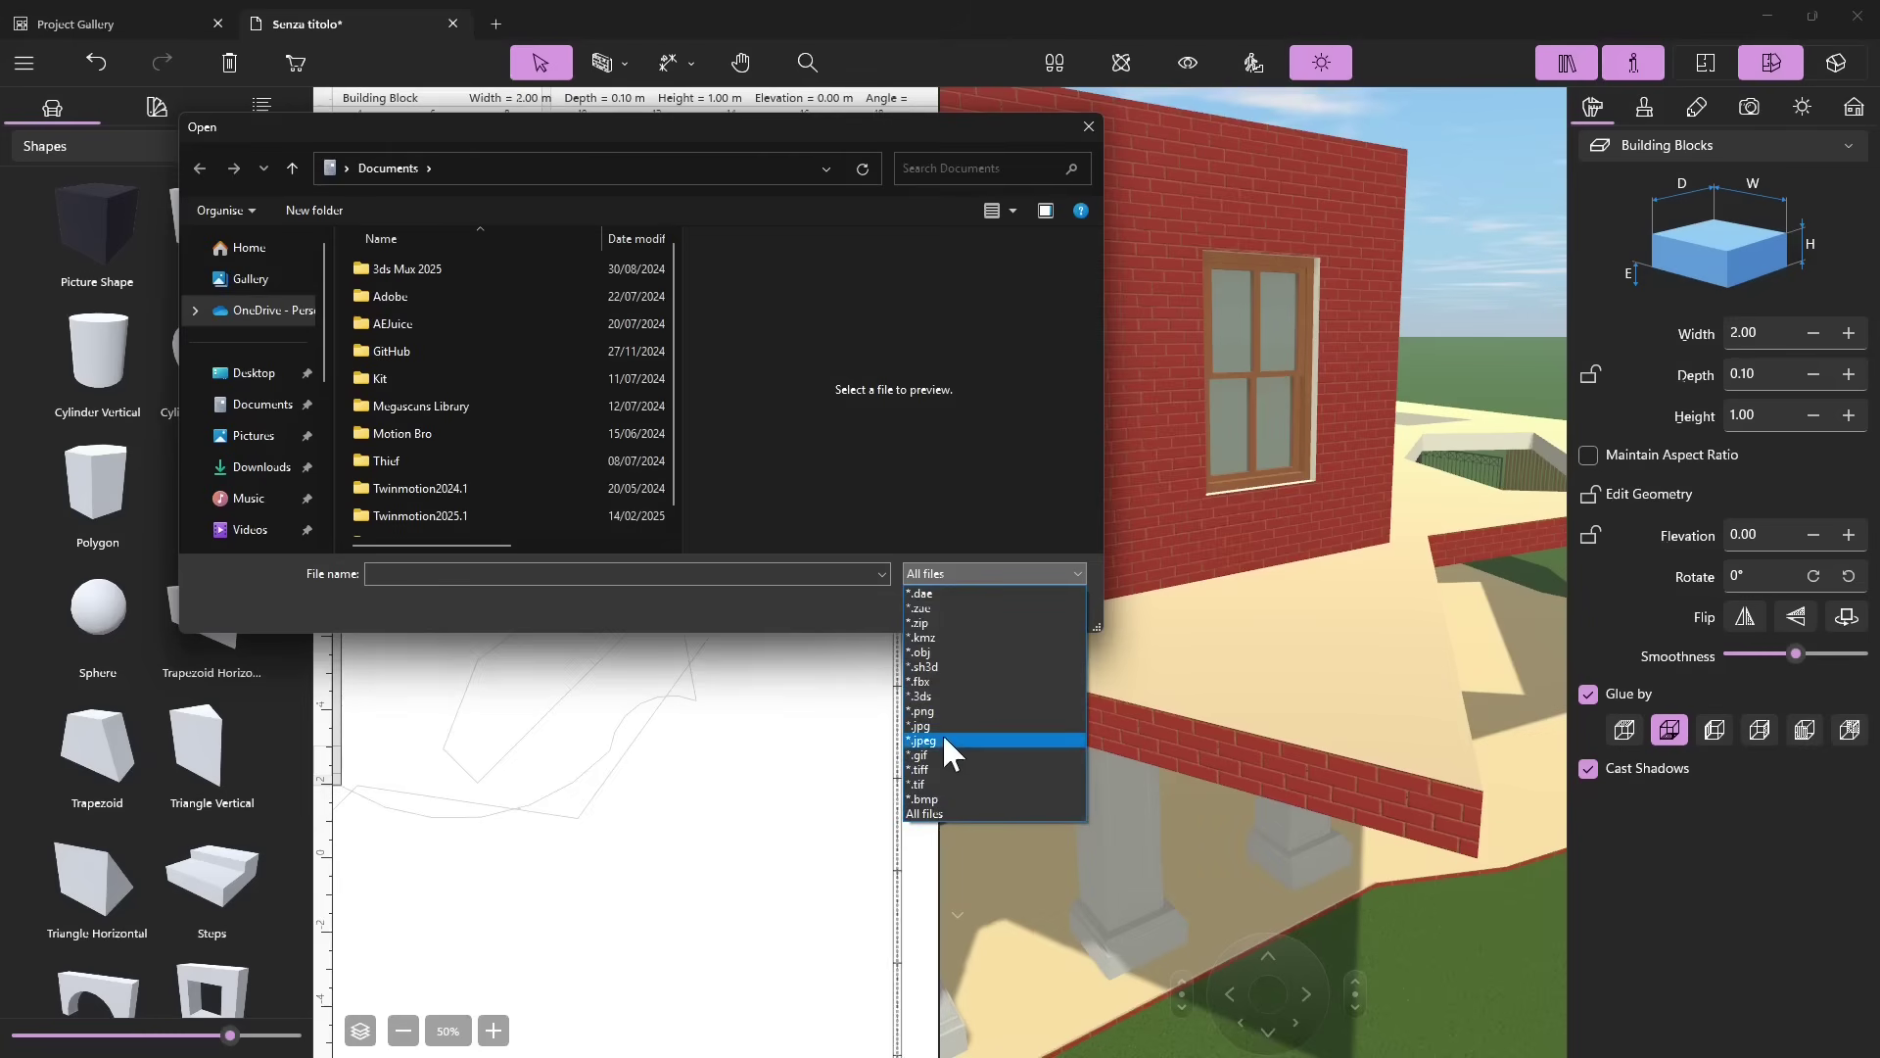
click(1091, 127)
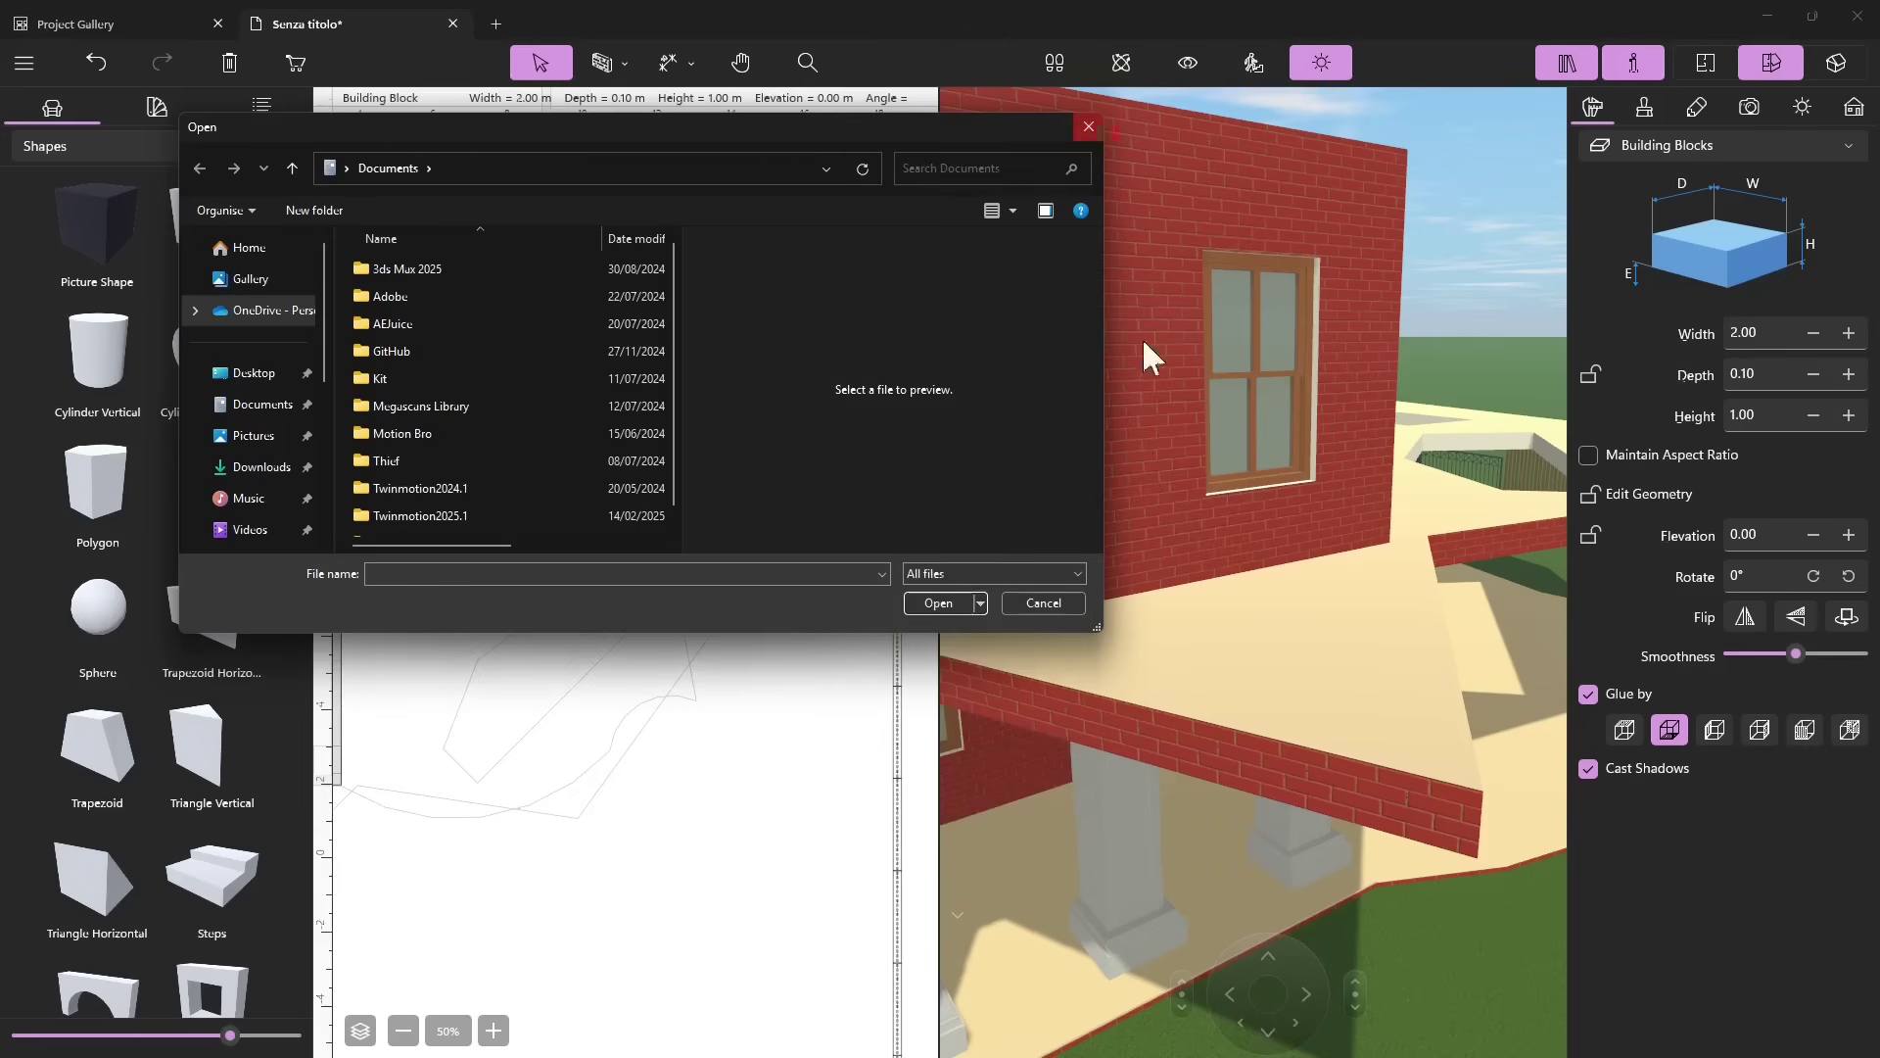
click(1088, 128)
drag(1189, 390, 1217, 656)
Orbit to a high overhead view of the house and show the Building story settings.
scroll(251, 725, down, 20)
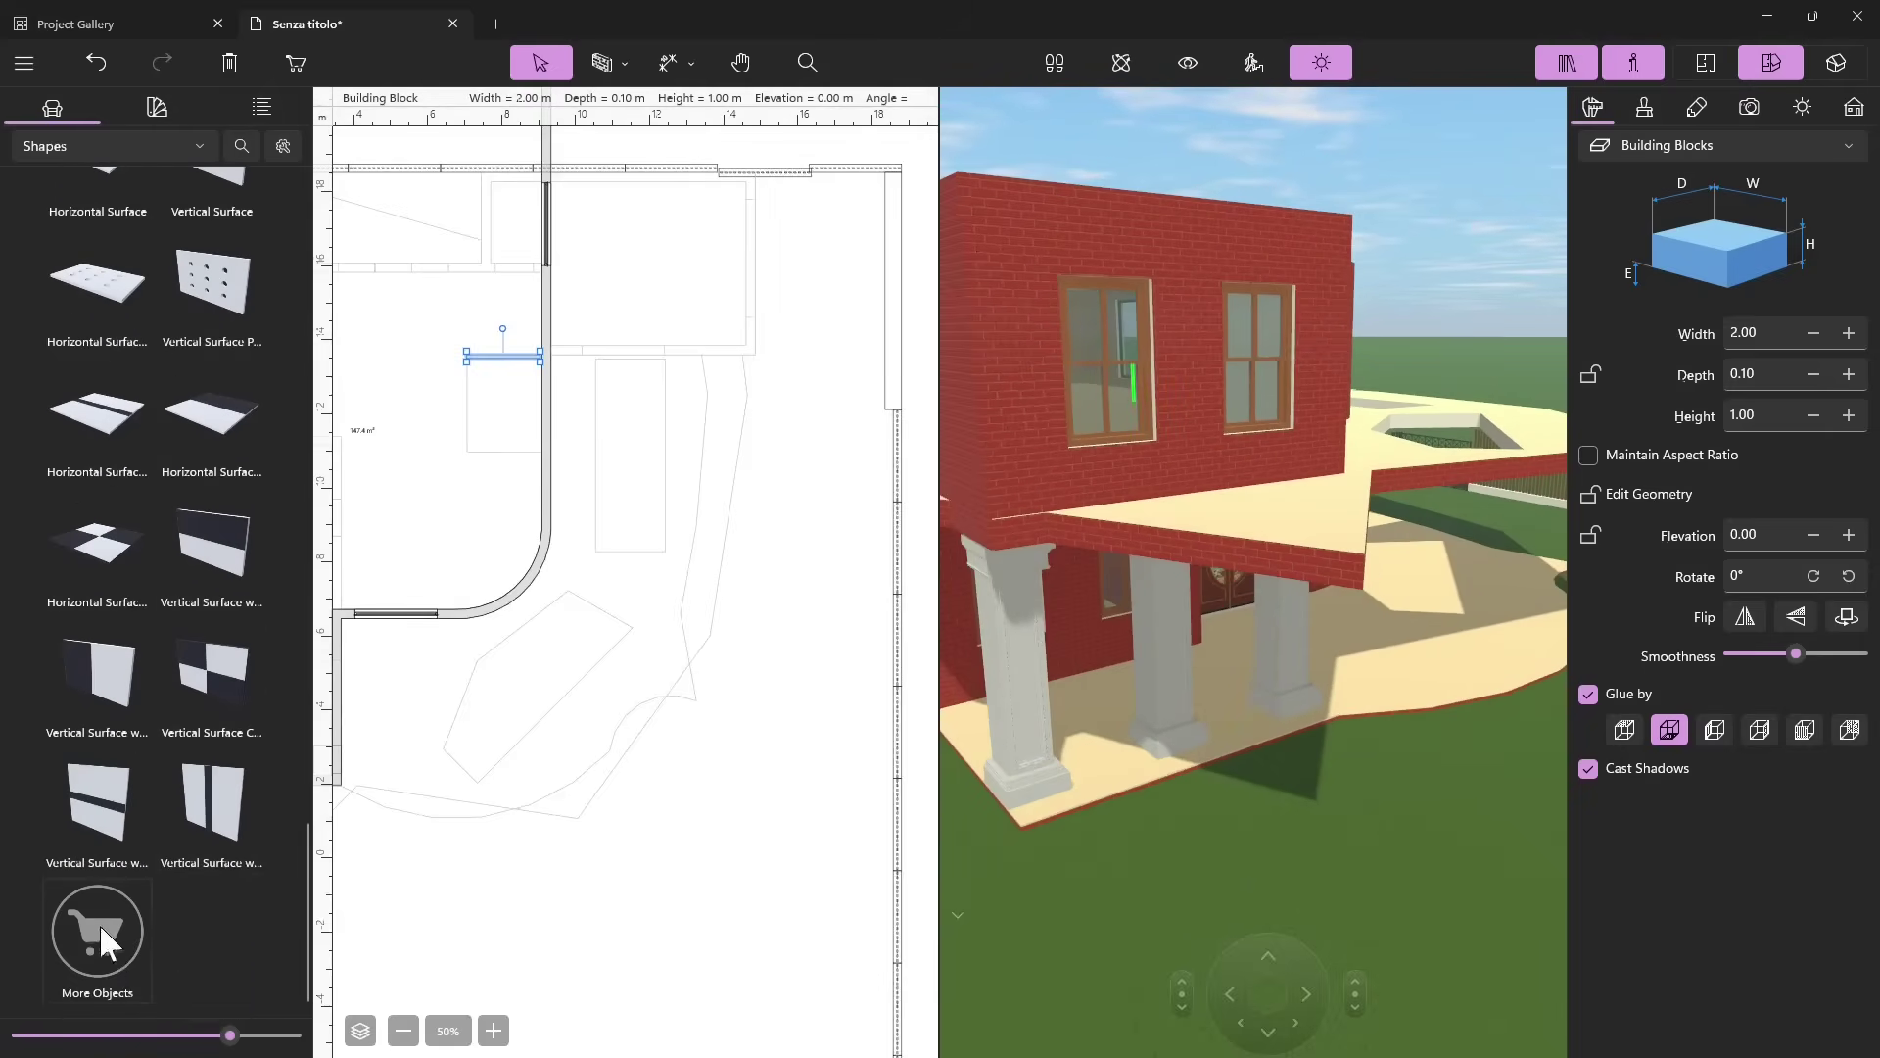
mouse_move(1185, 700)
mouse_down()
mouse_move(1230, 684)
mouse_move(1197, 698)
mouse_up()
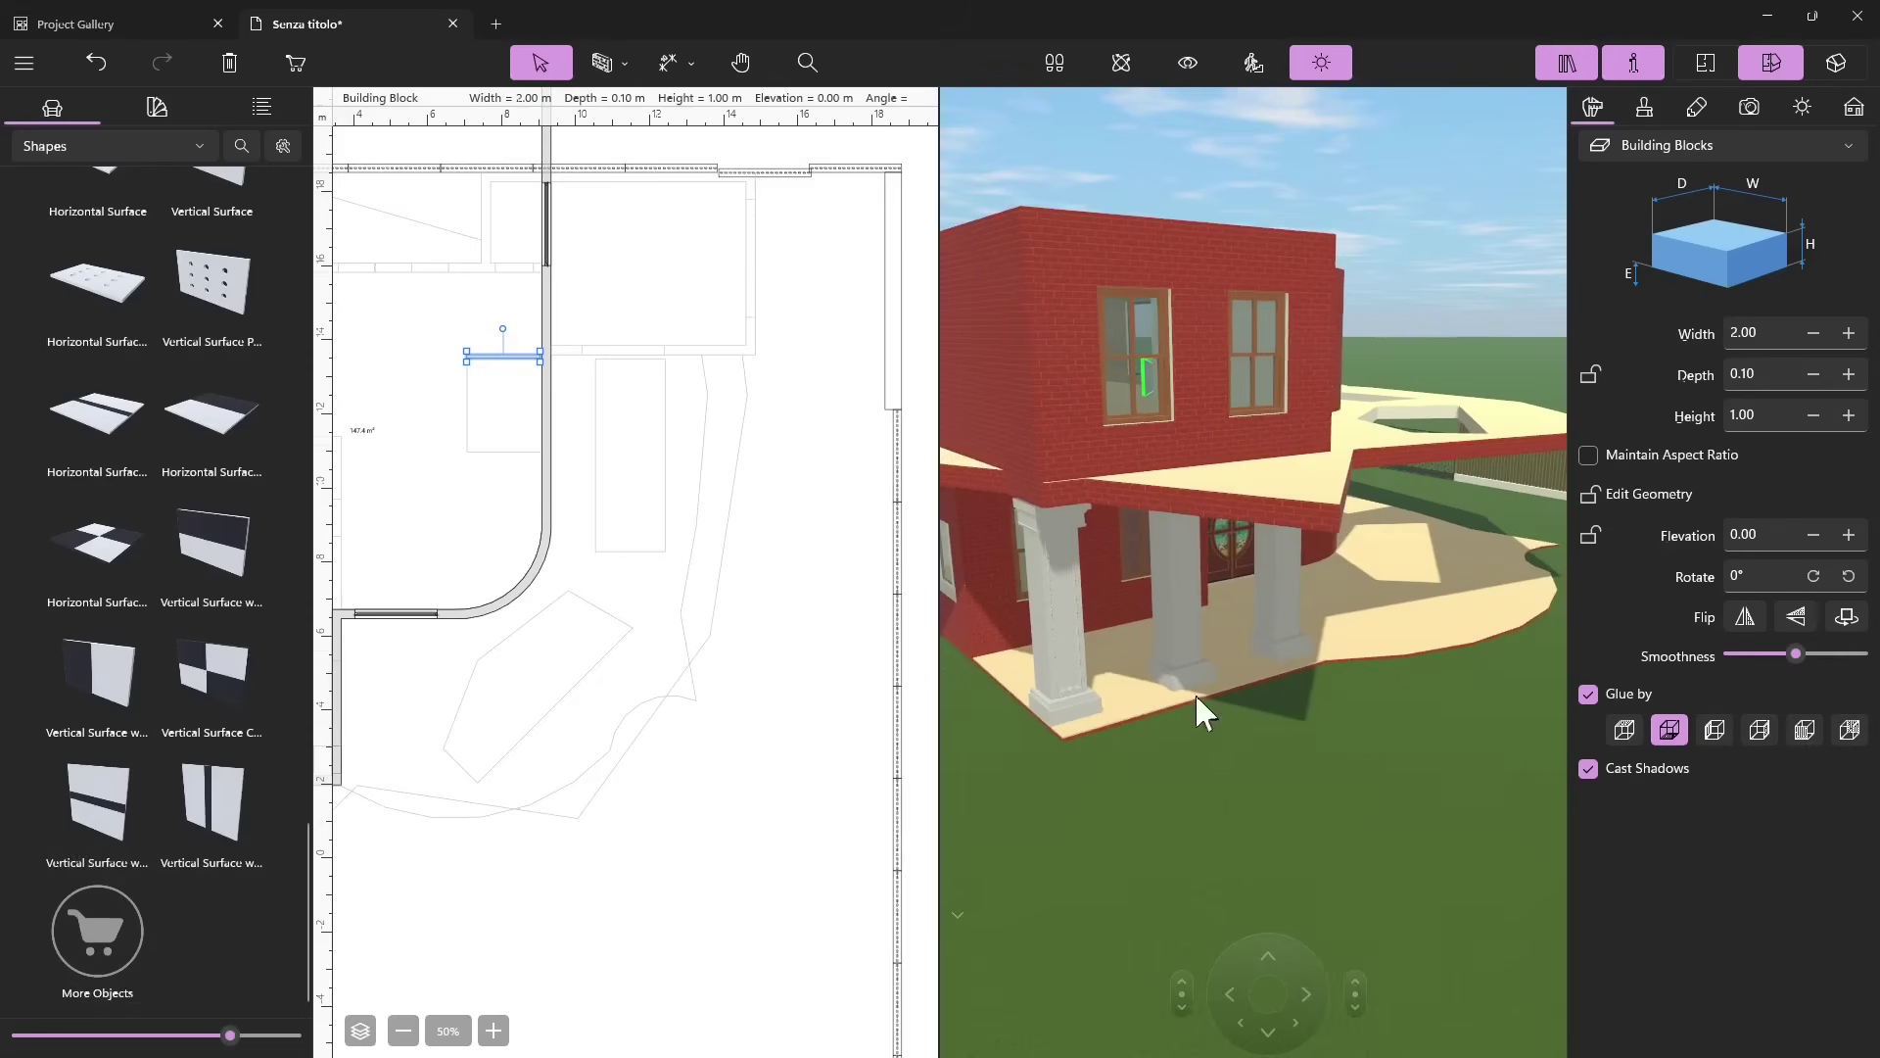
click(1121, 61)
drag(1170, 450, 1190, 573)
drag(1195, 573, 1226, 256)
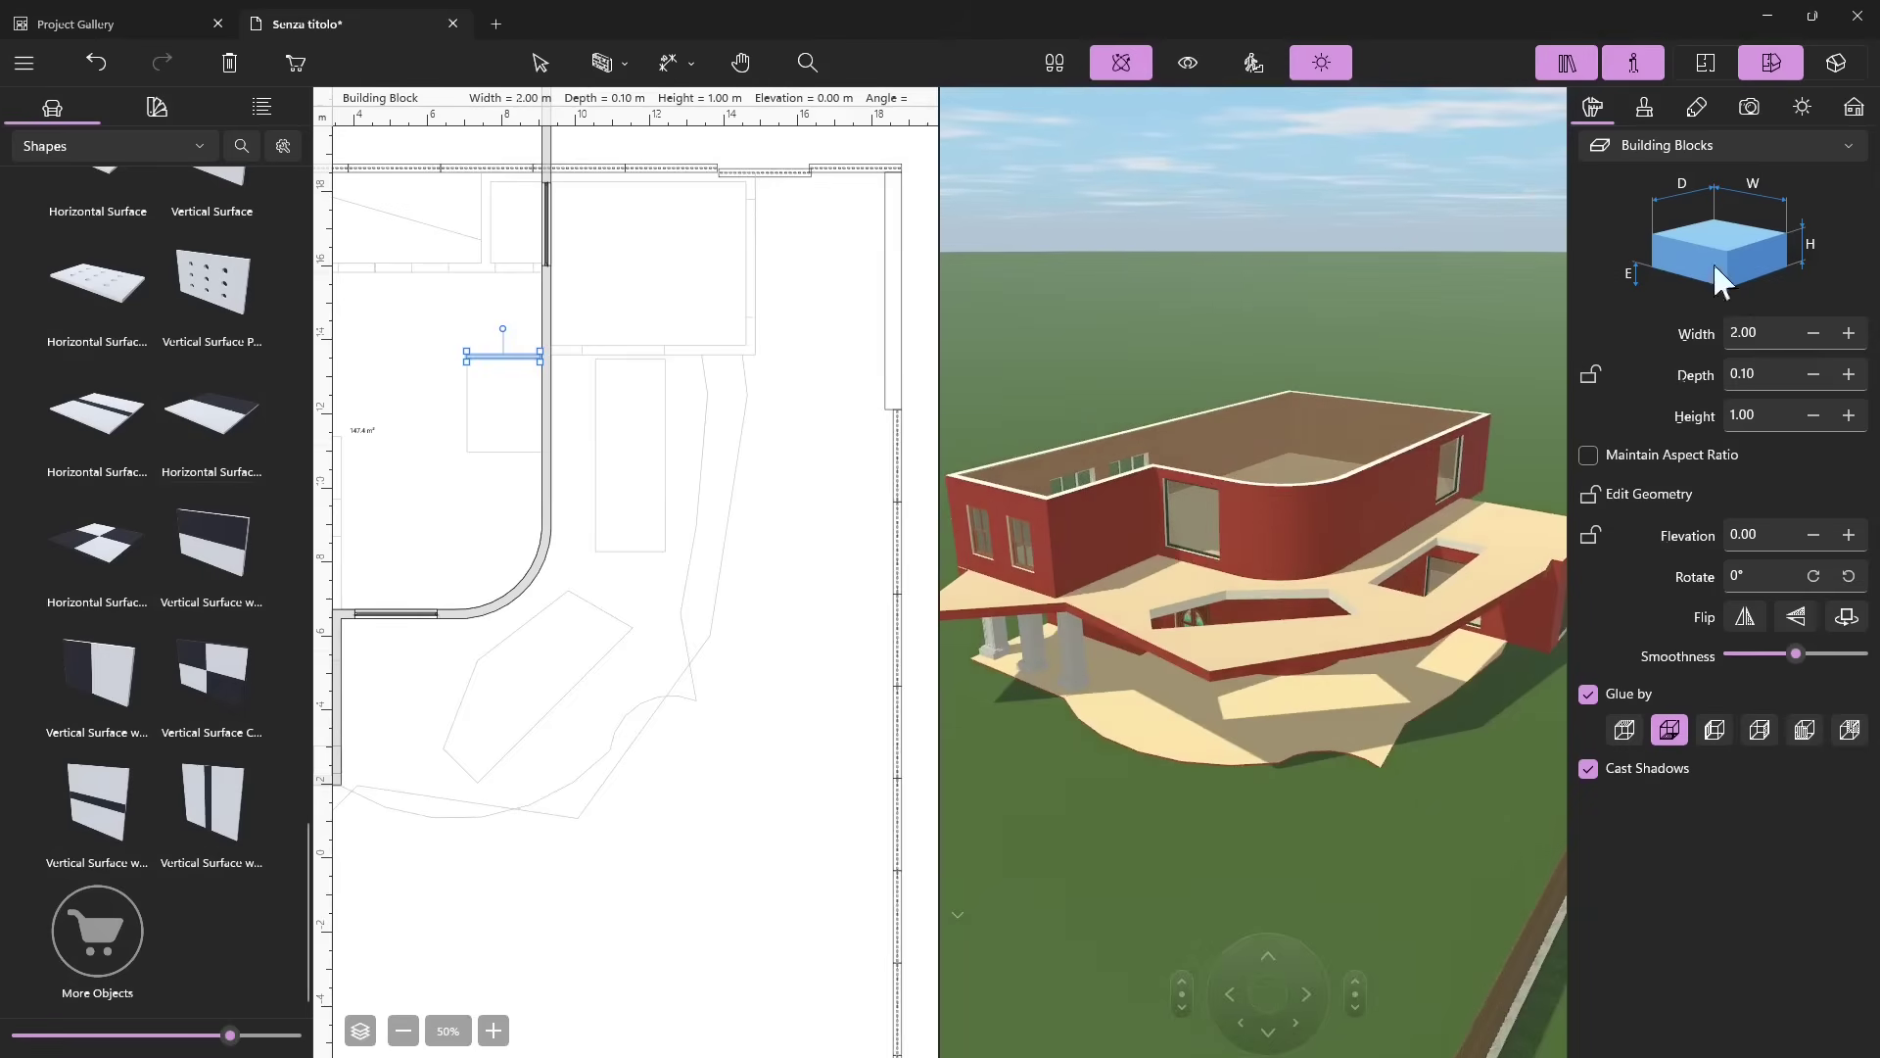
click(1854, 106)
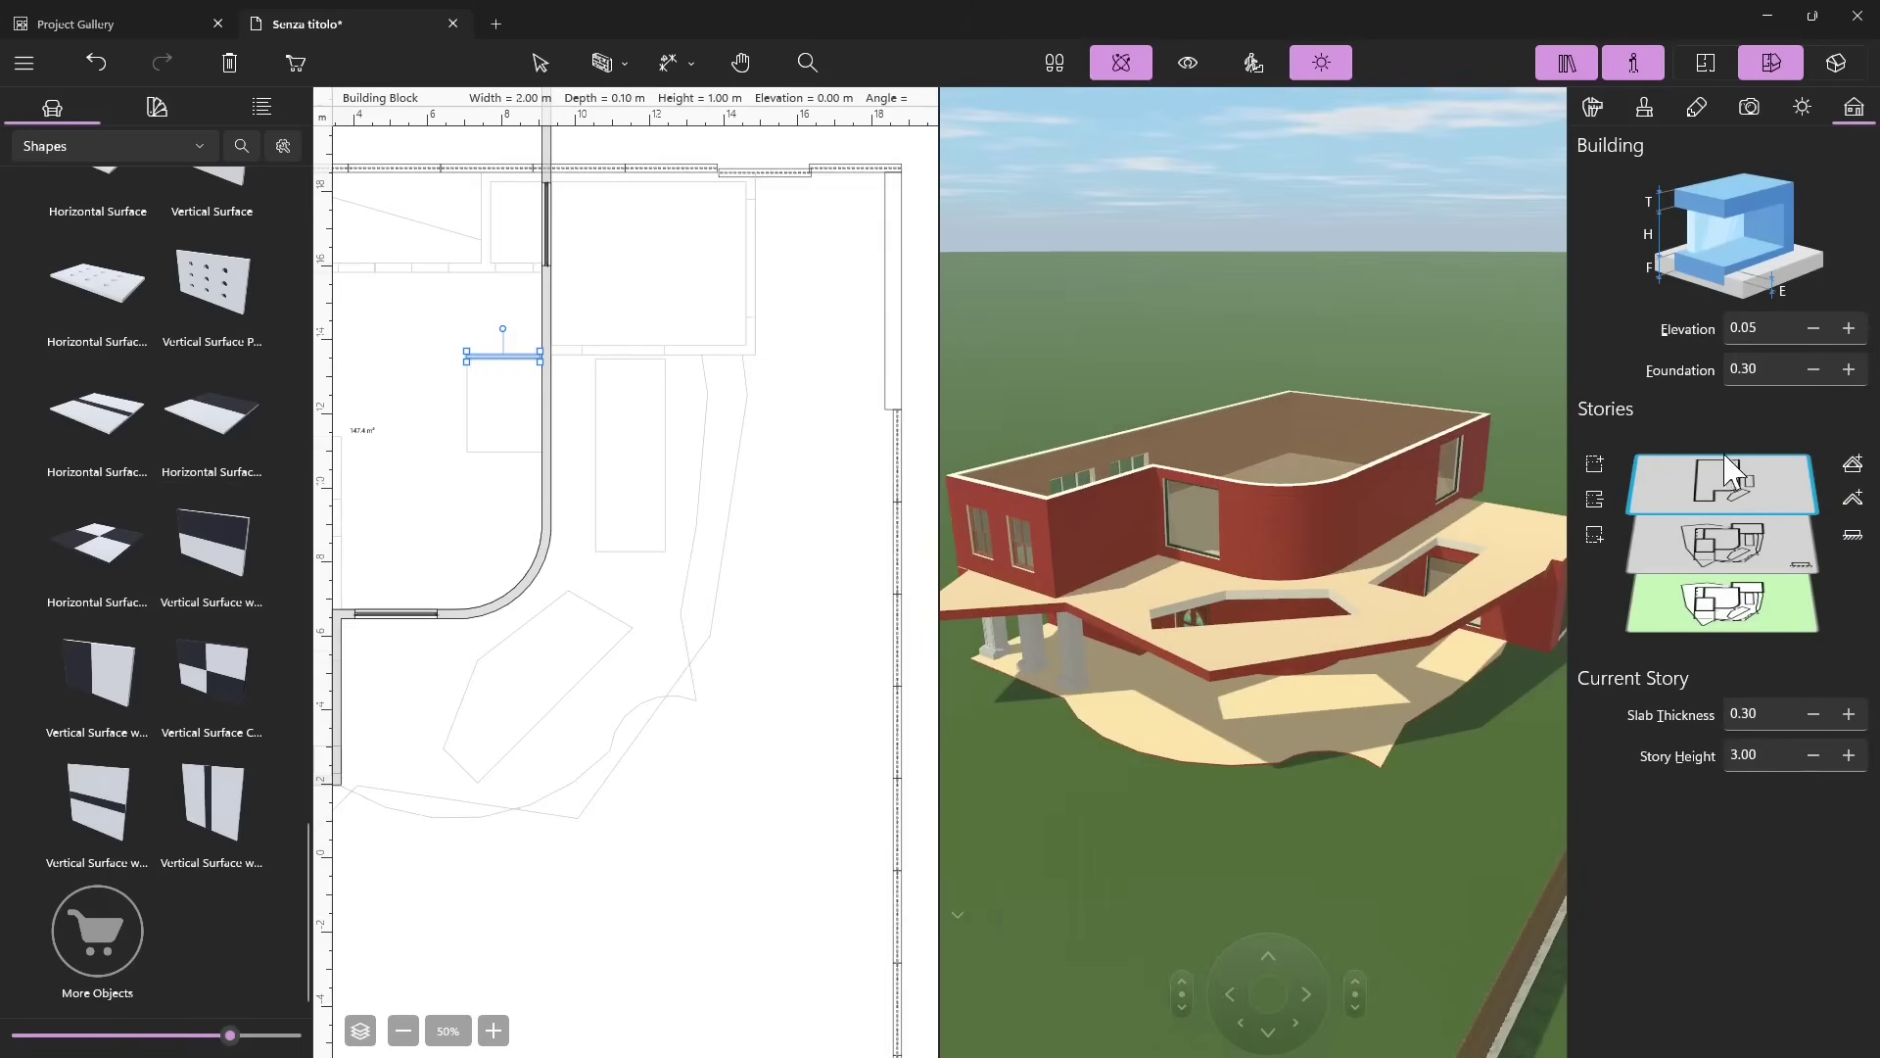
Start an autoroof and preview Mansard, Shed, Hip, Gable, Flat and Barn Hip templates.
click(1853, 499)
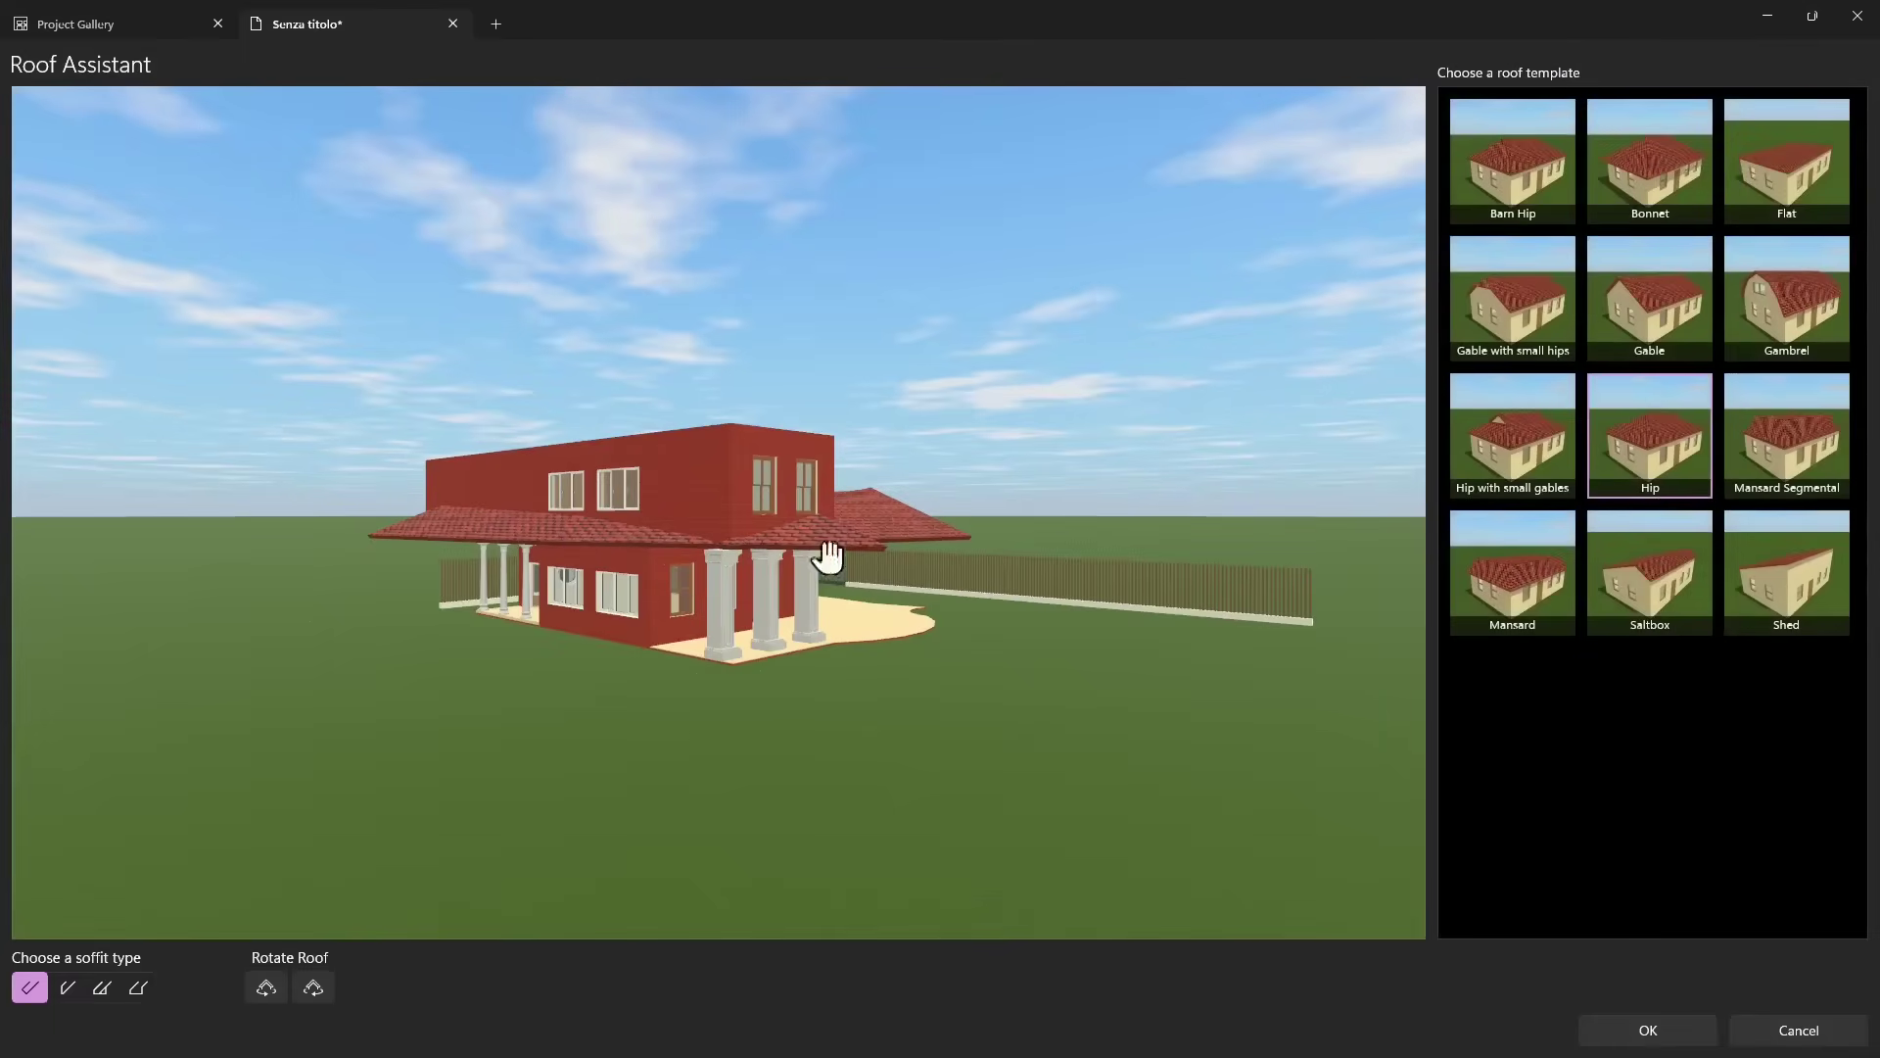
click(1797, 1030)
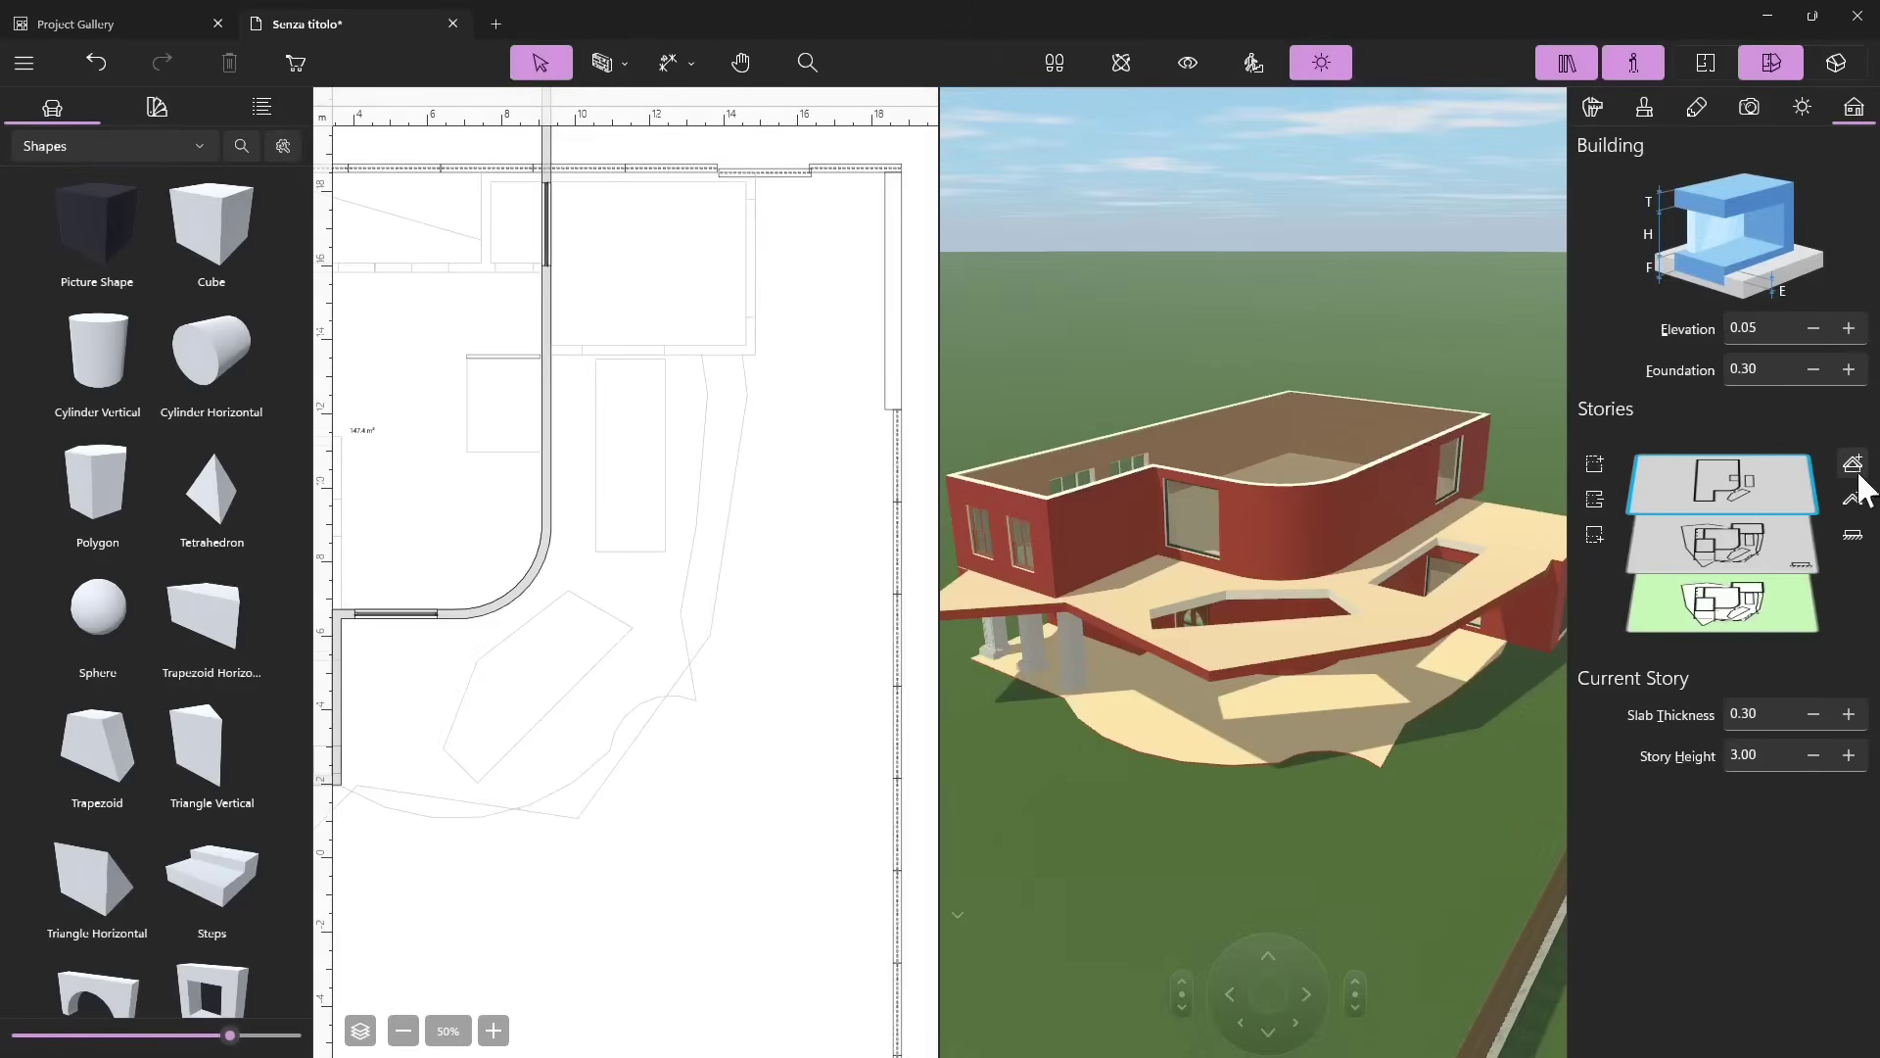
click(1856, 482)
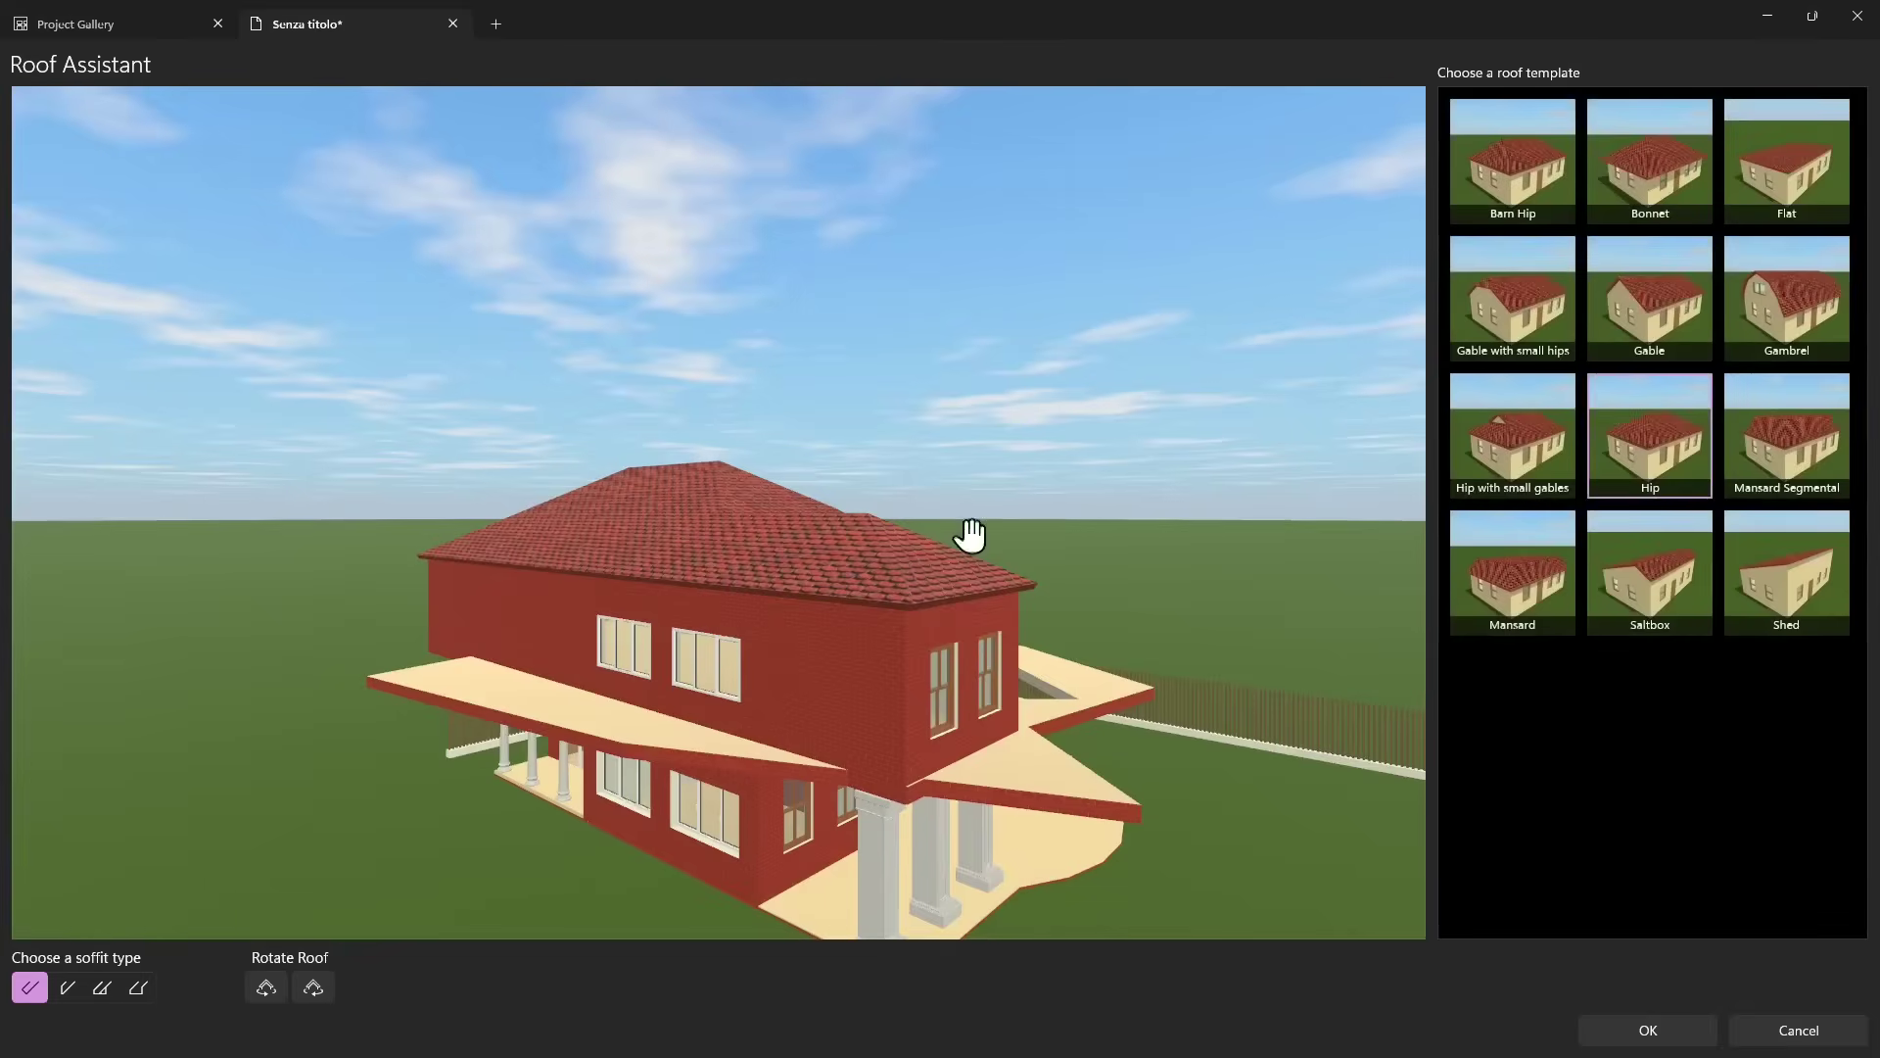
click(1543, 588)
click(1645, 599)
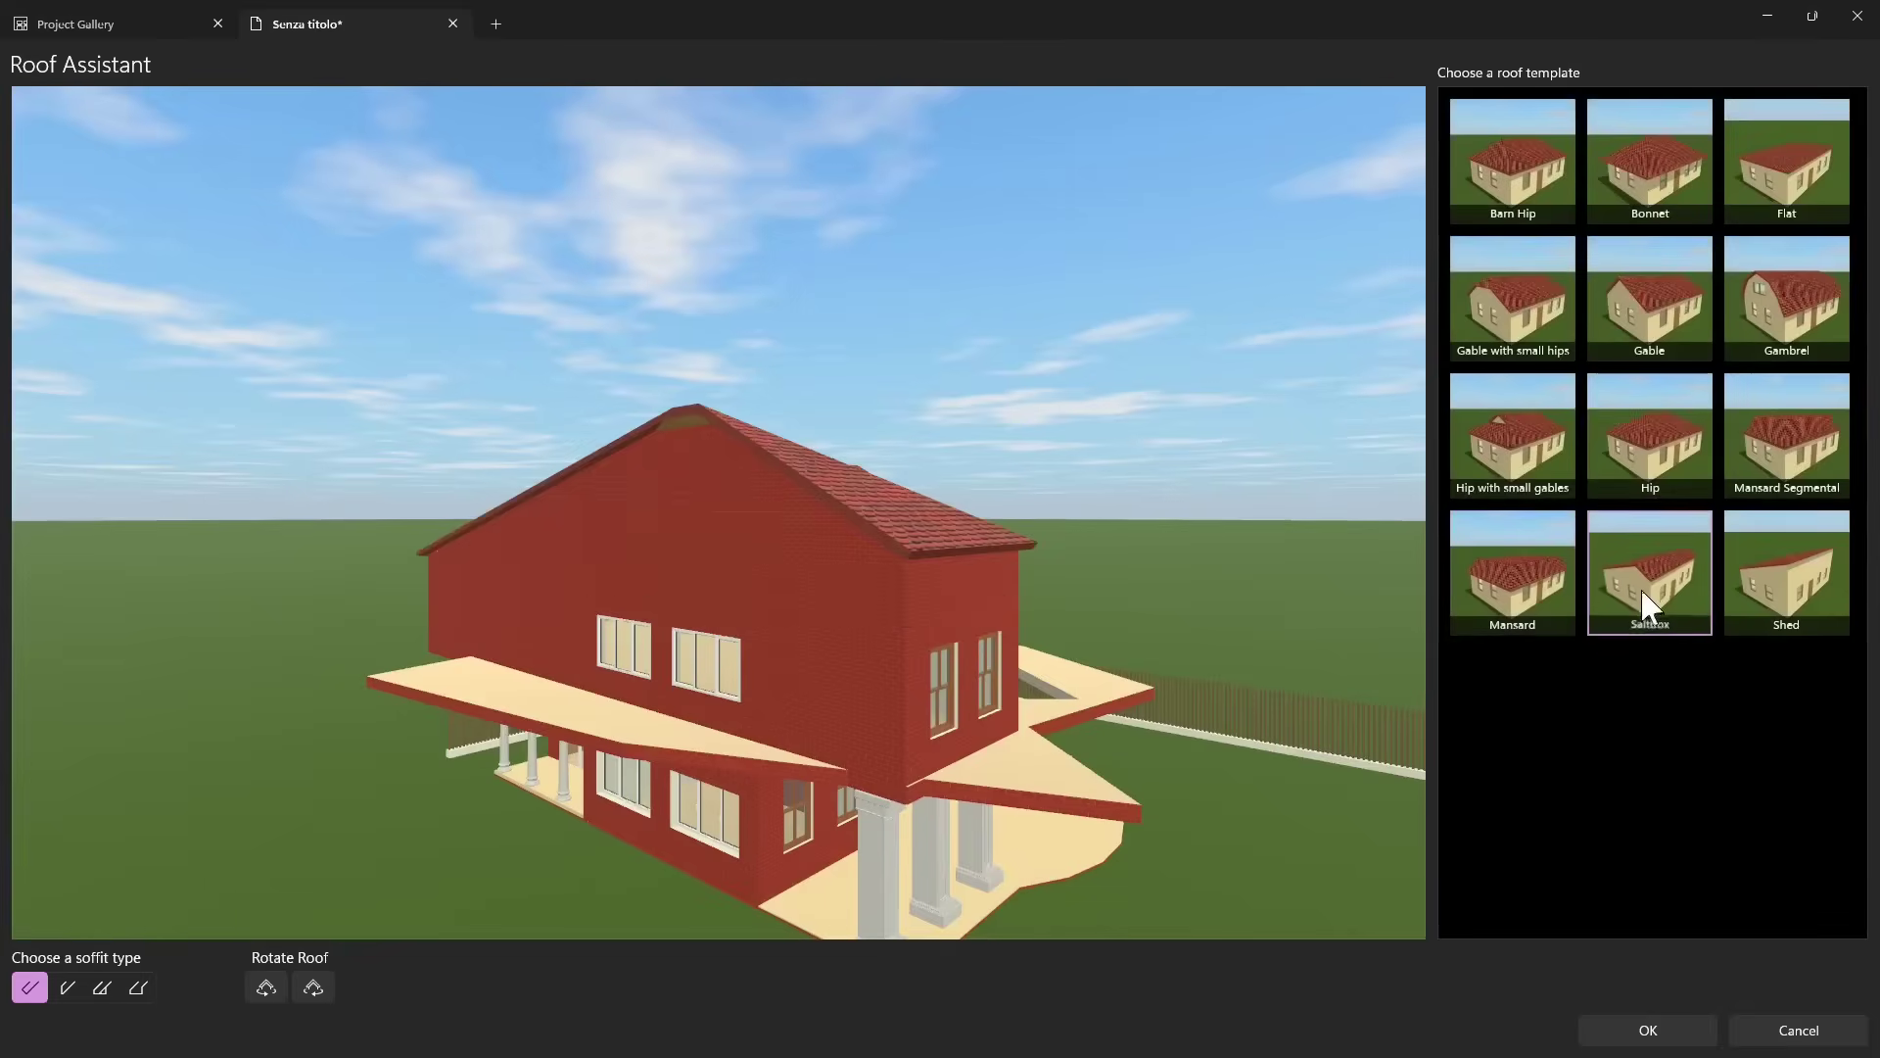
click(1784, 602)
click(1807, 452)
click(1570, 468)
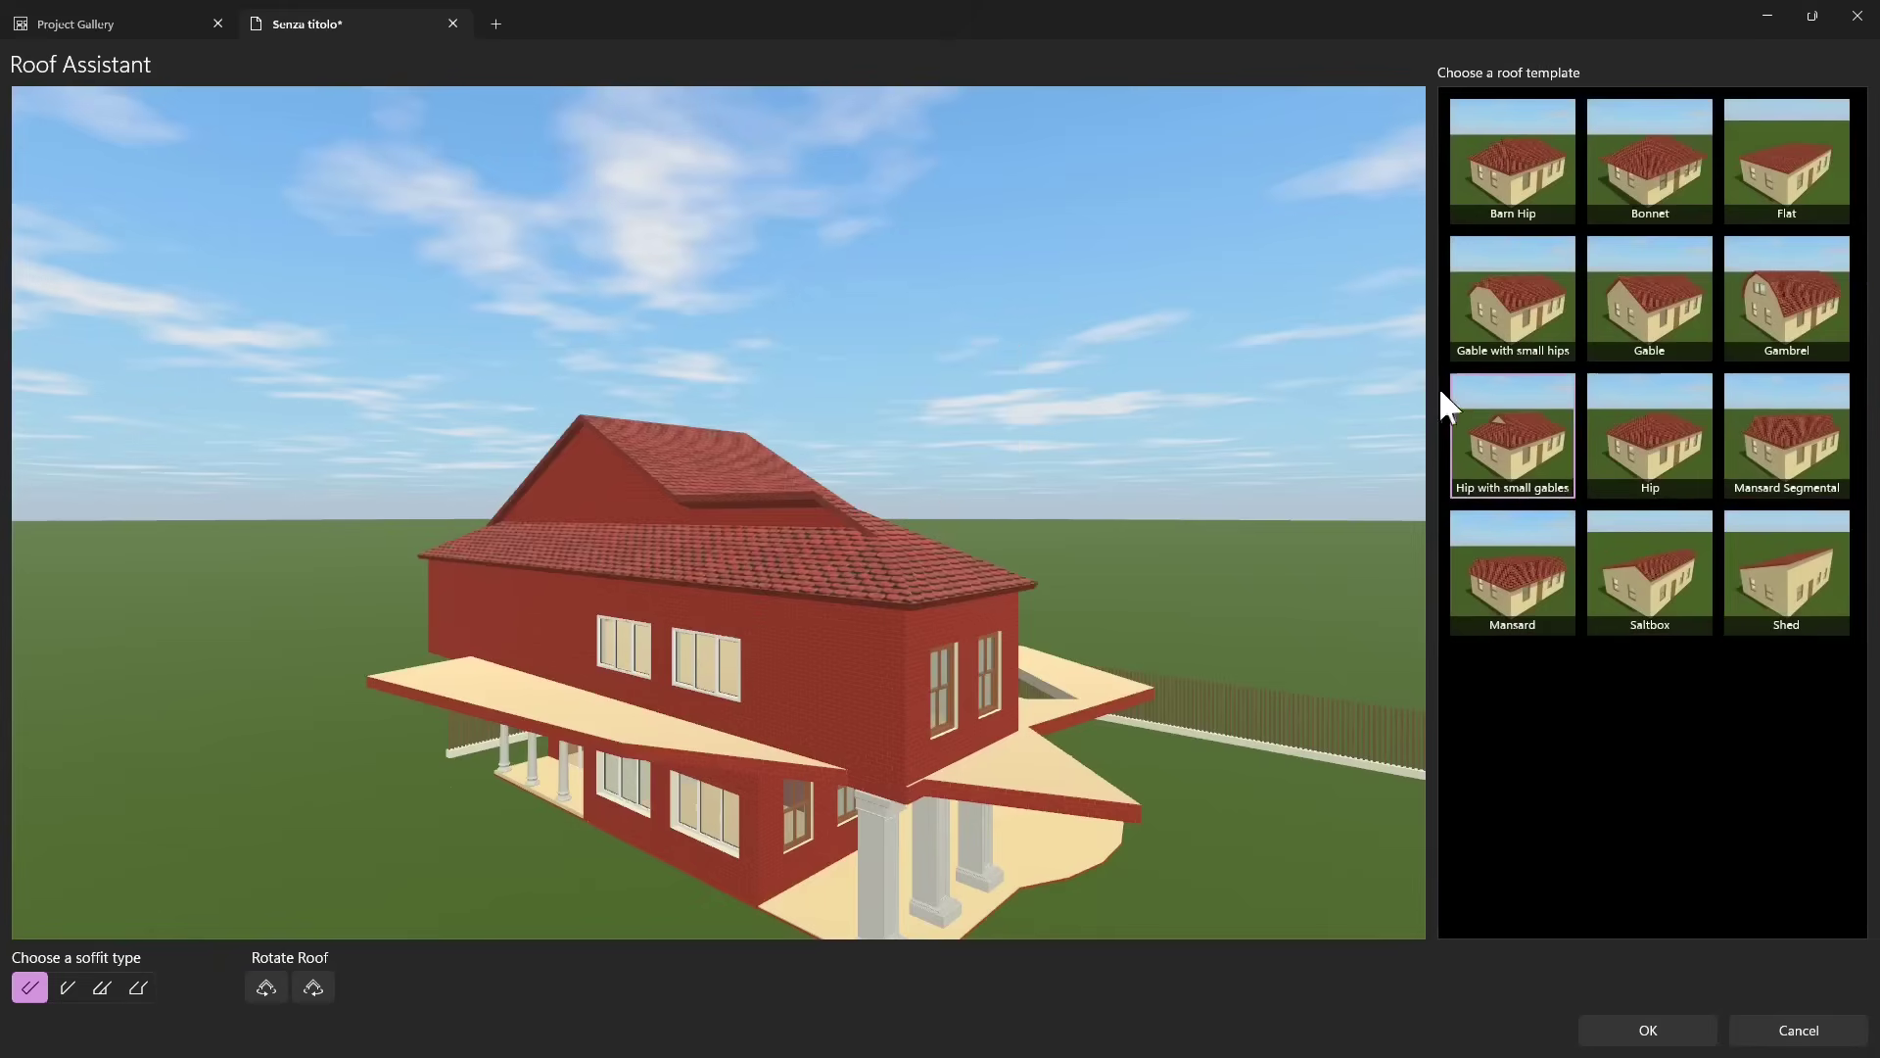
click(1488, 338)
click(1655, 333)
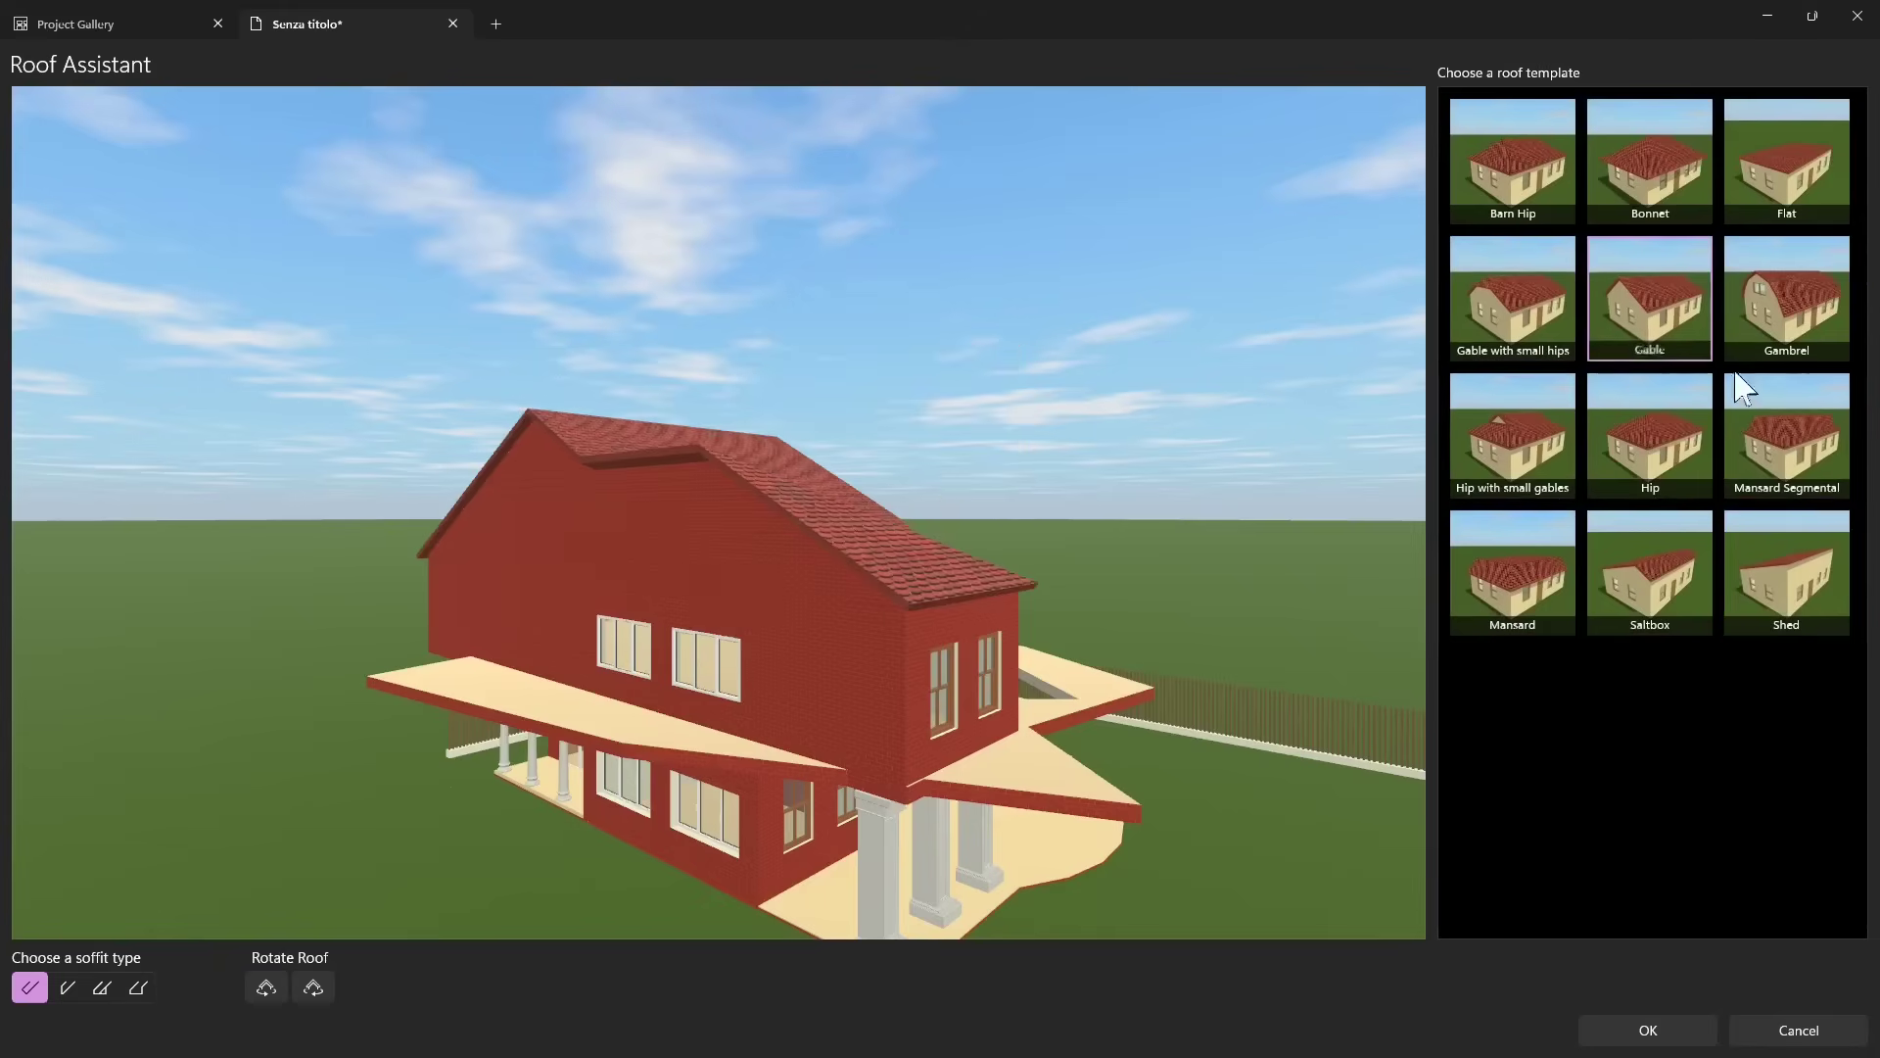
click(1788, 215)
click(1479, 192)
click(1487, 333)
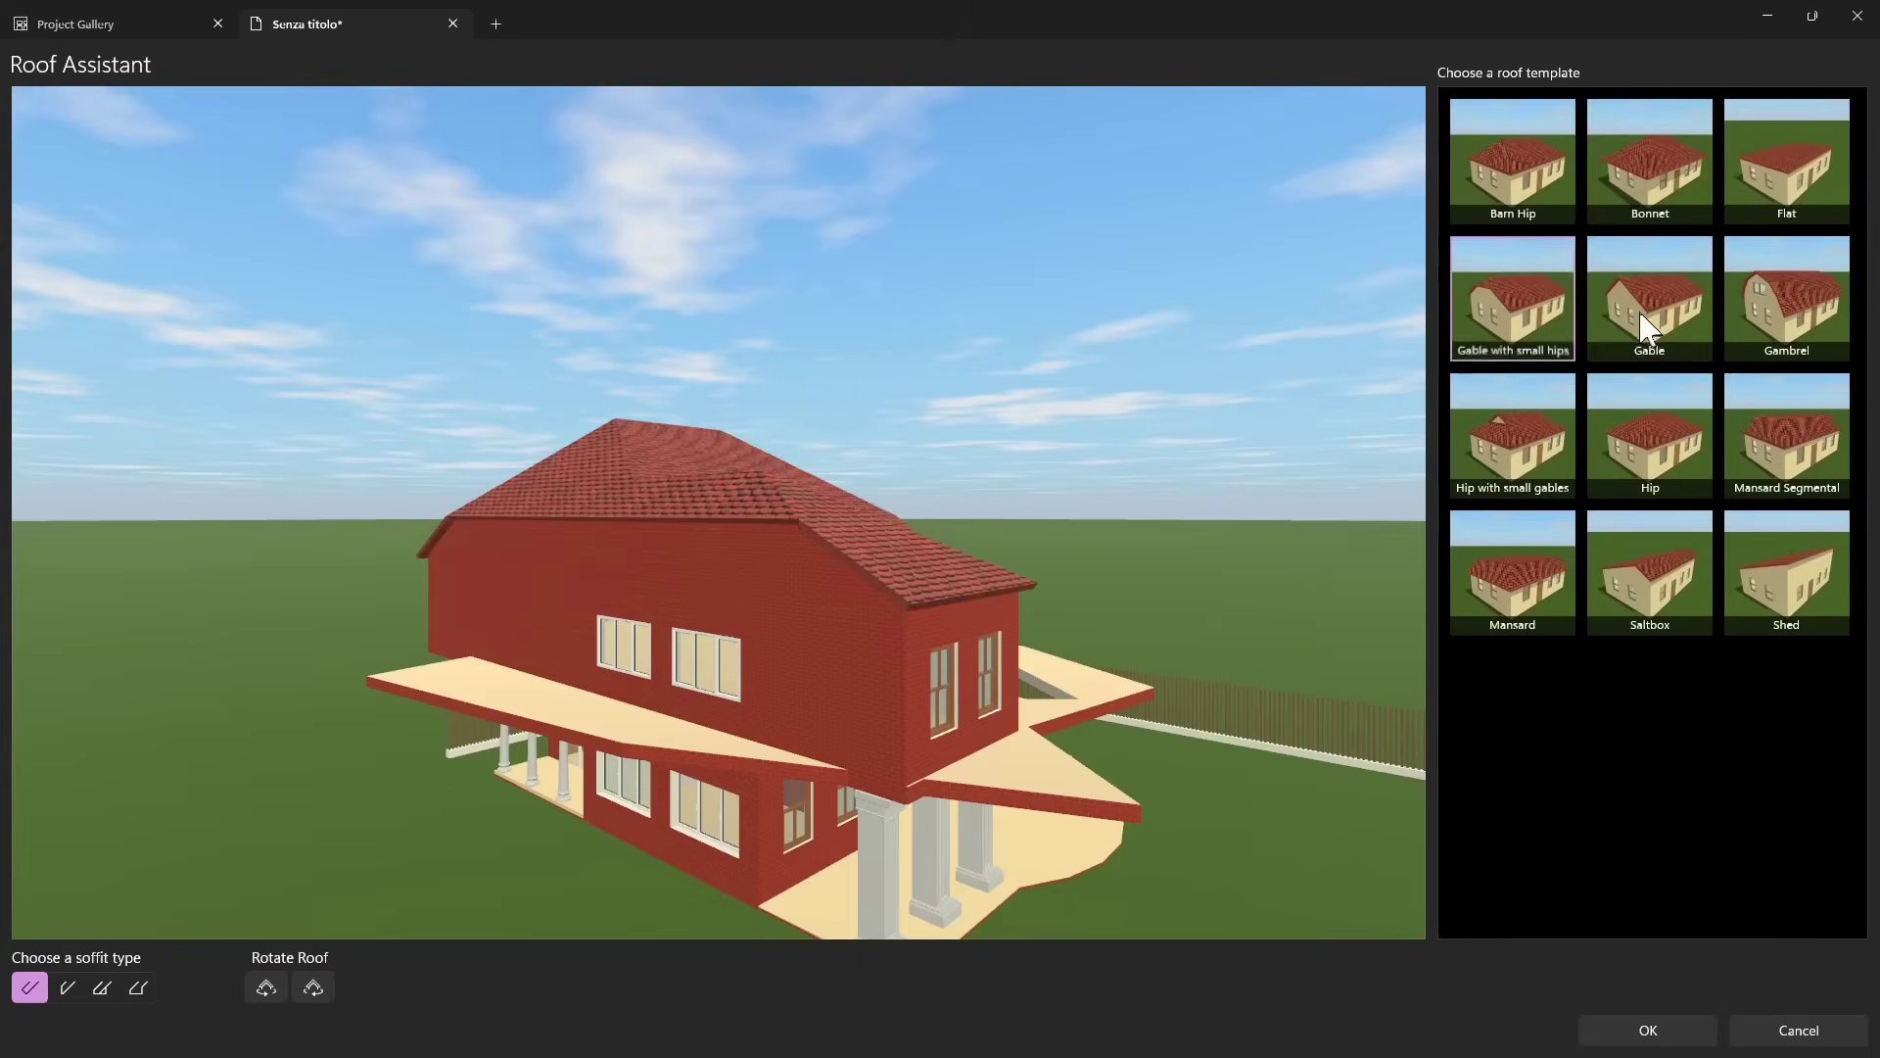
click(1645, 325)
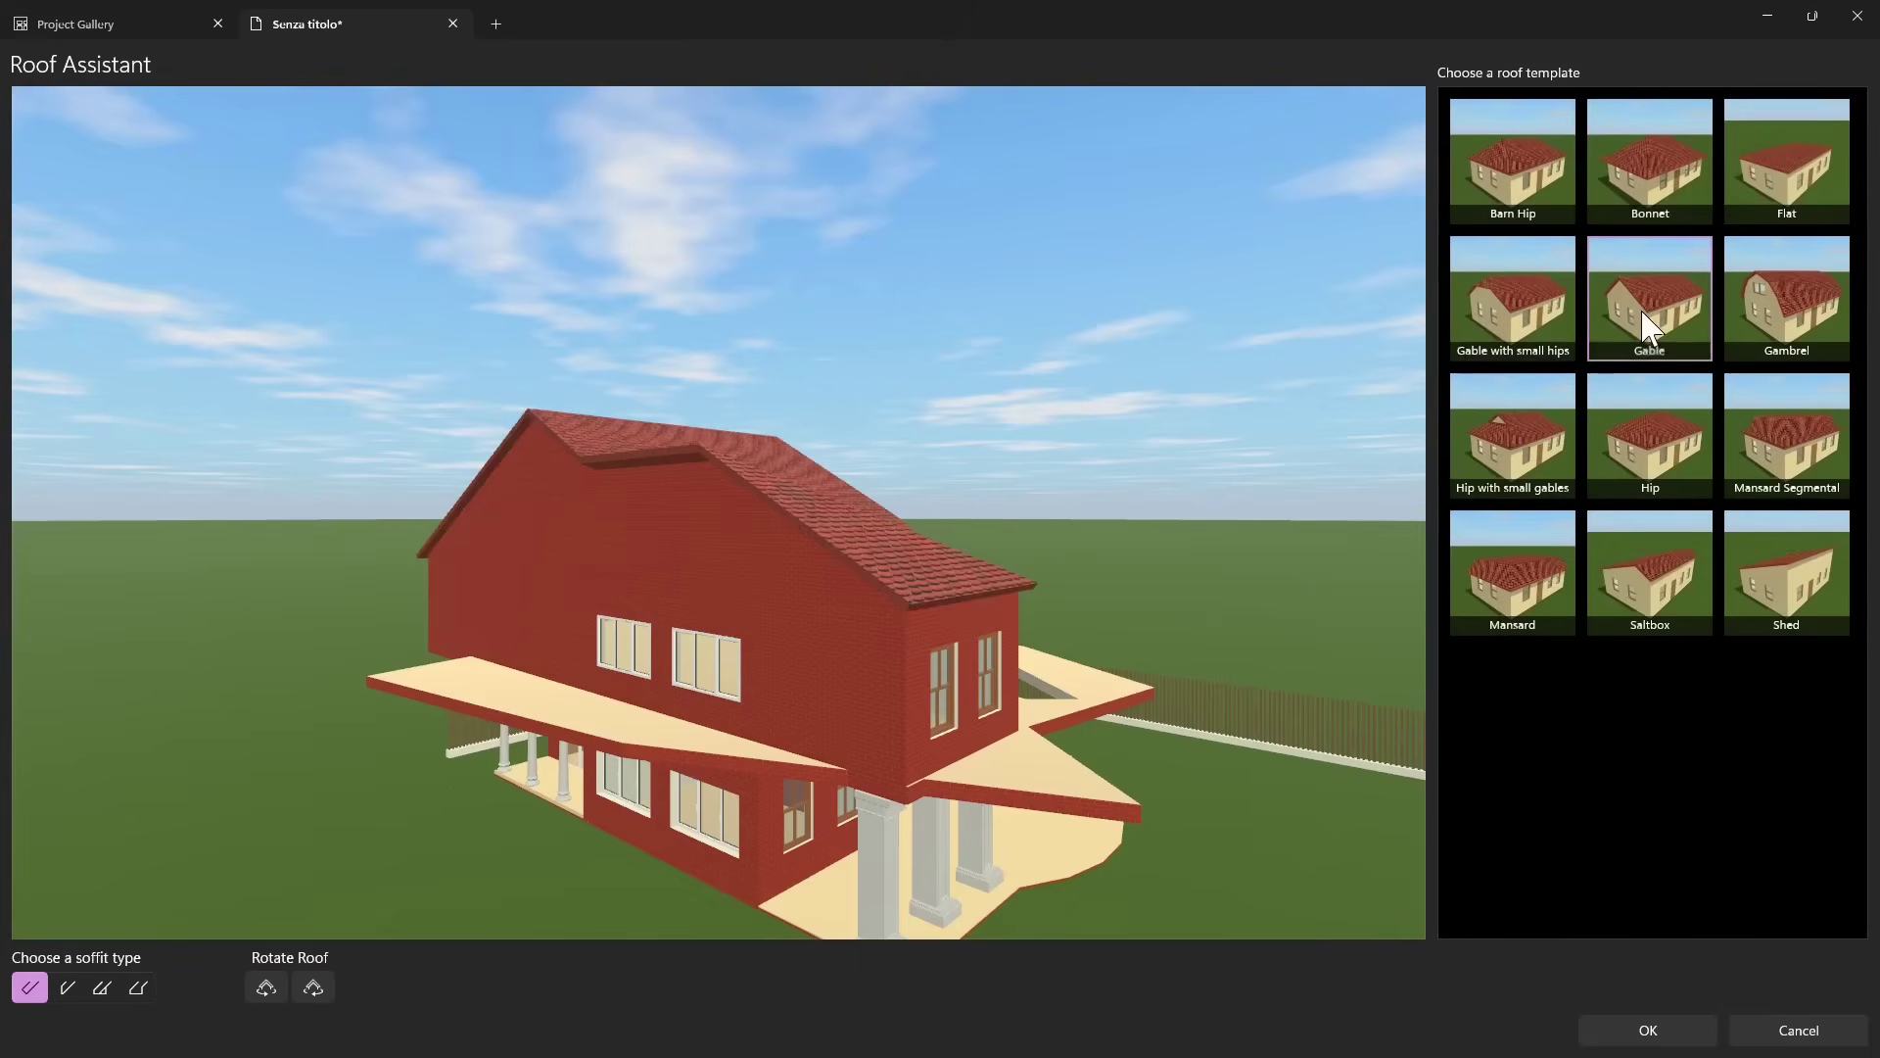
Try rotating the Gable roof and Gambrel, then choose Saltbox and accept it.
click(316, 991)
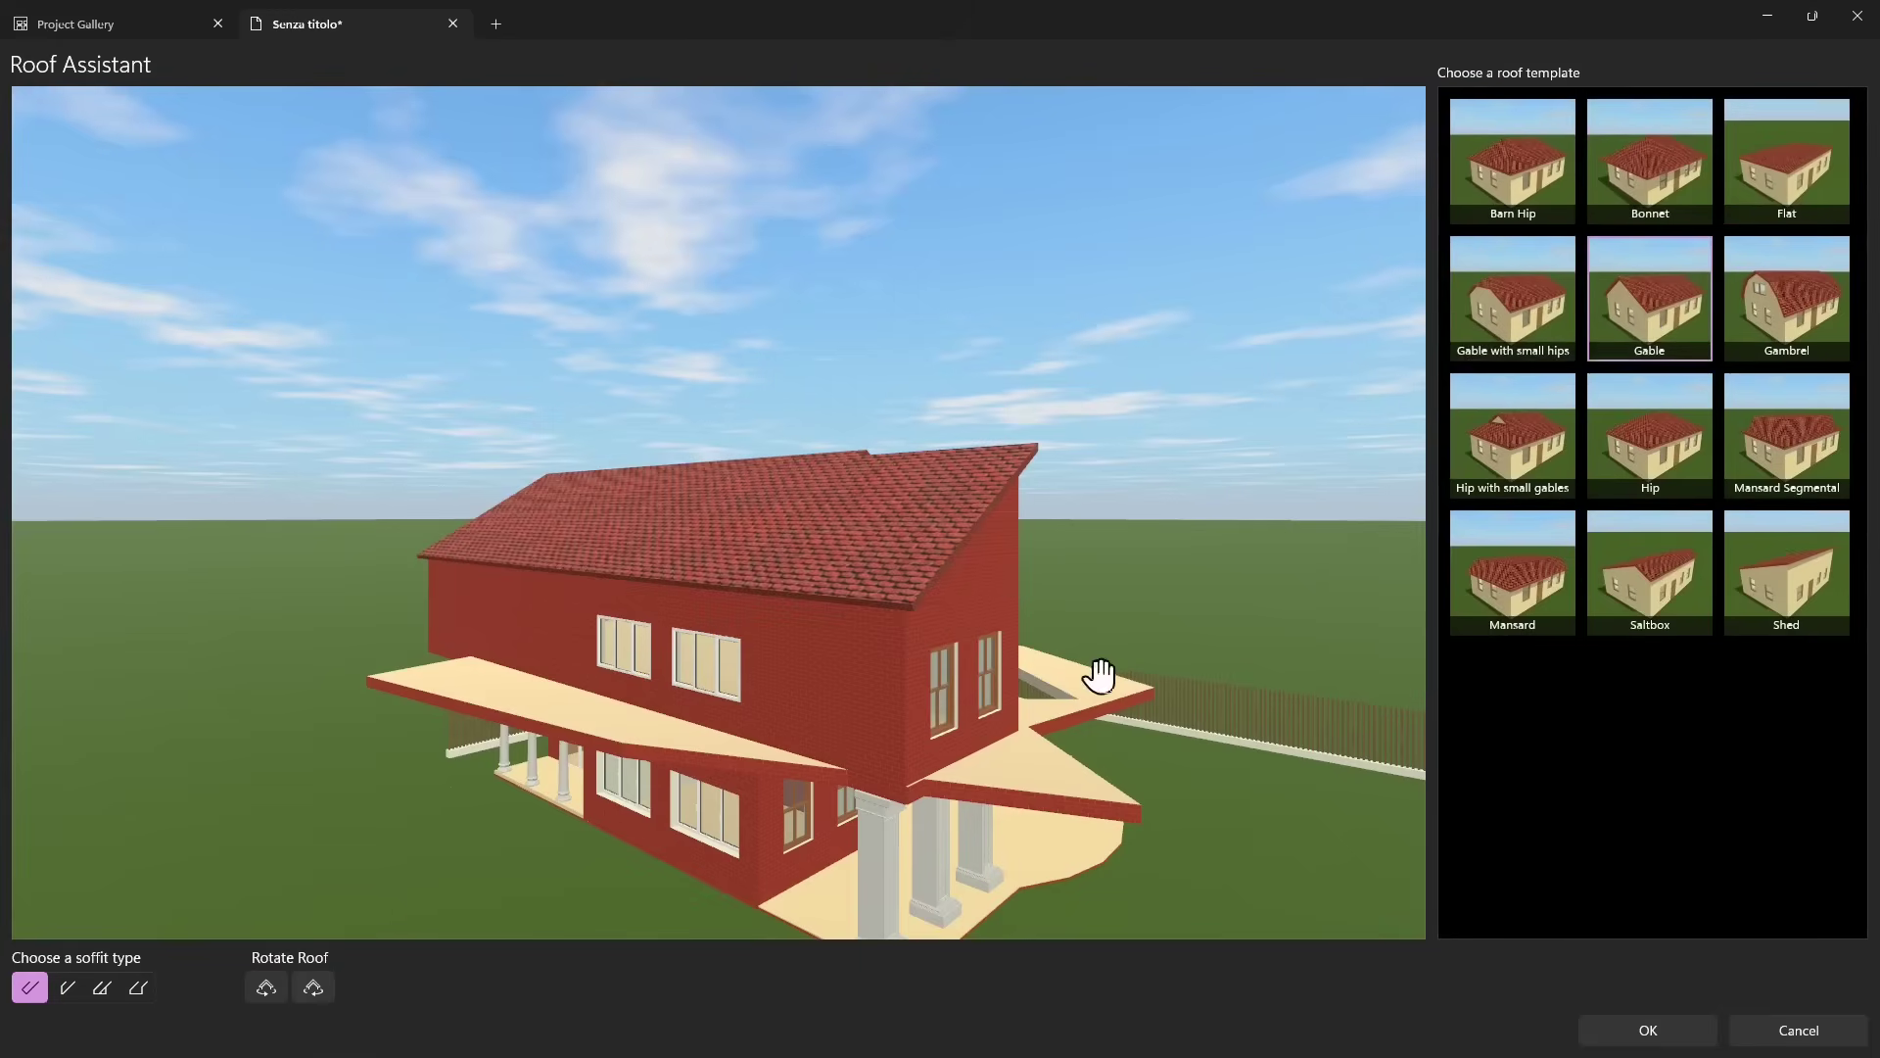
drag(848, 516, 336, 613)
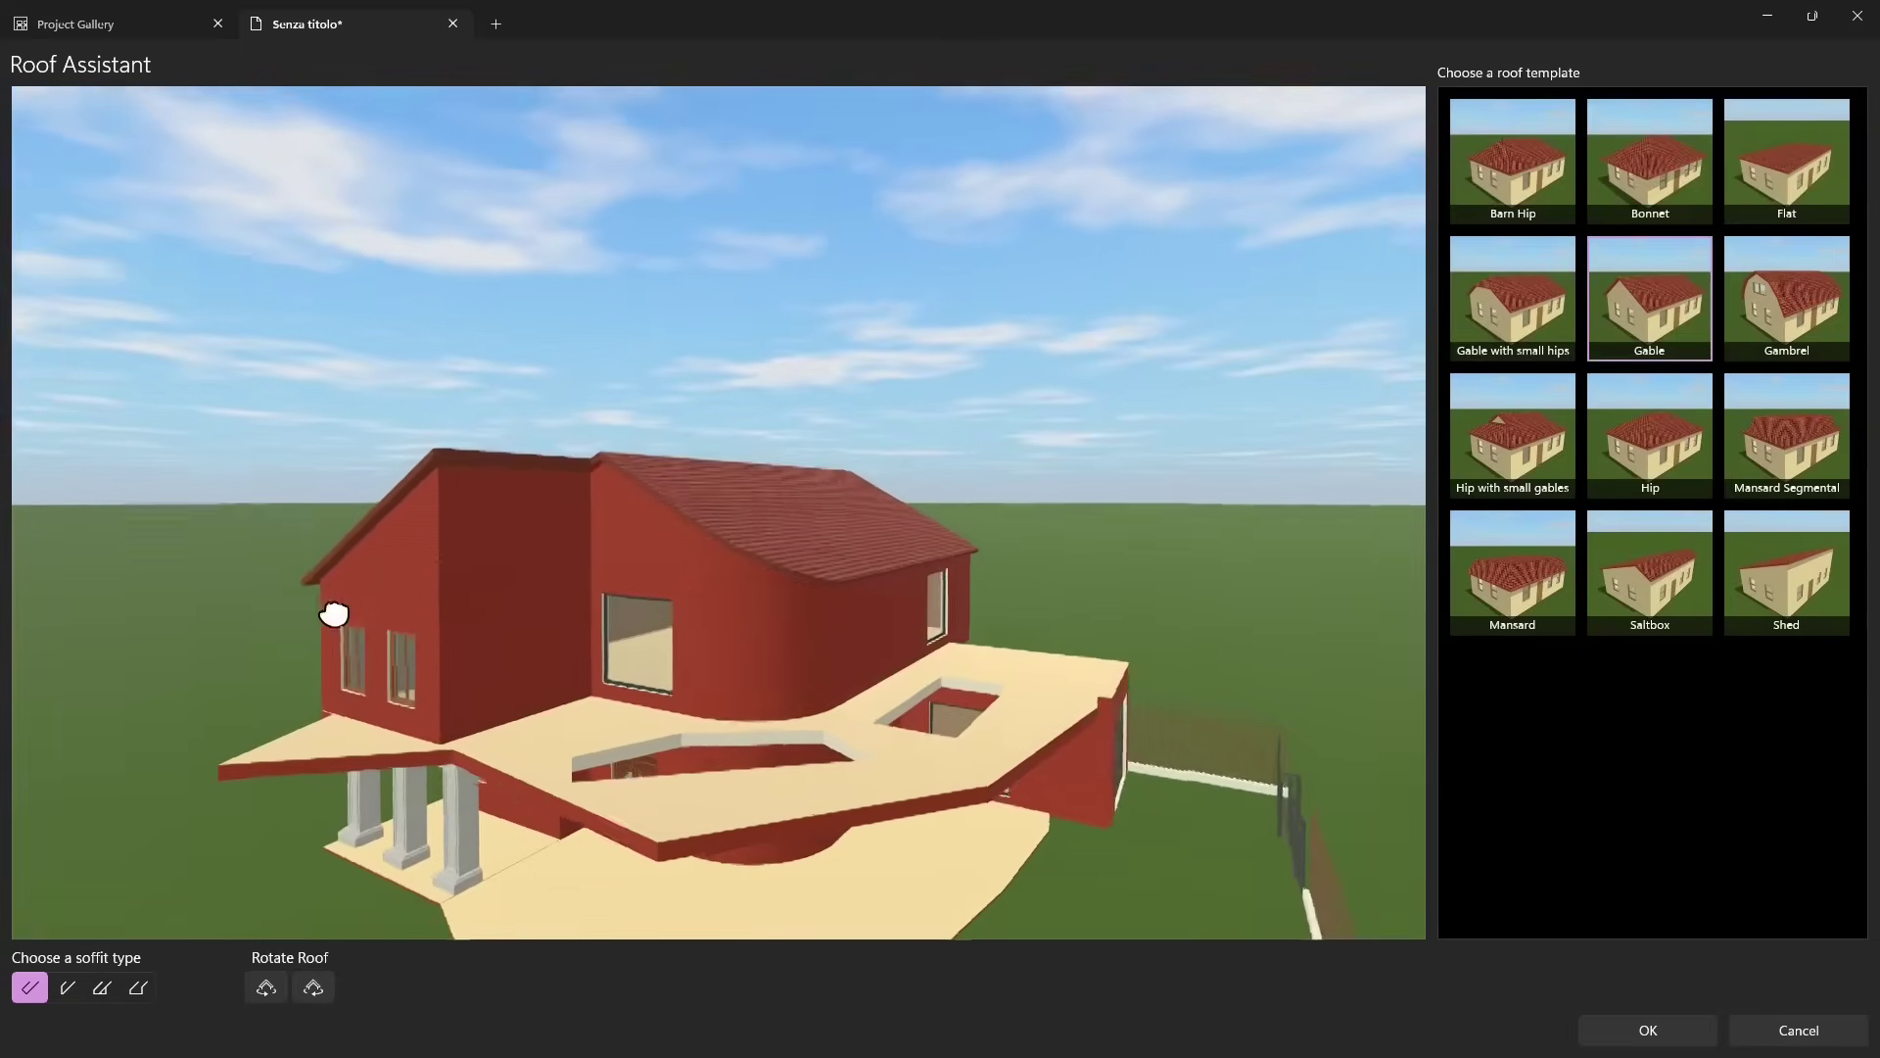
click(268, 988)
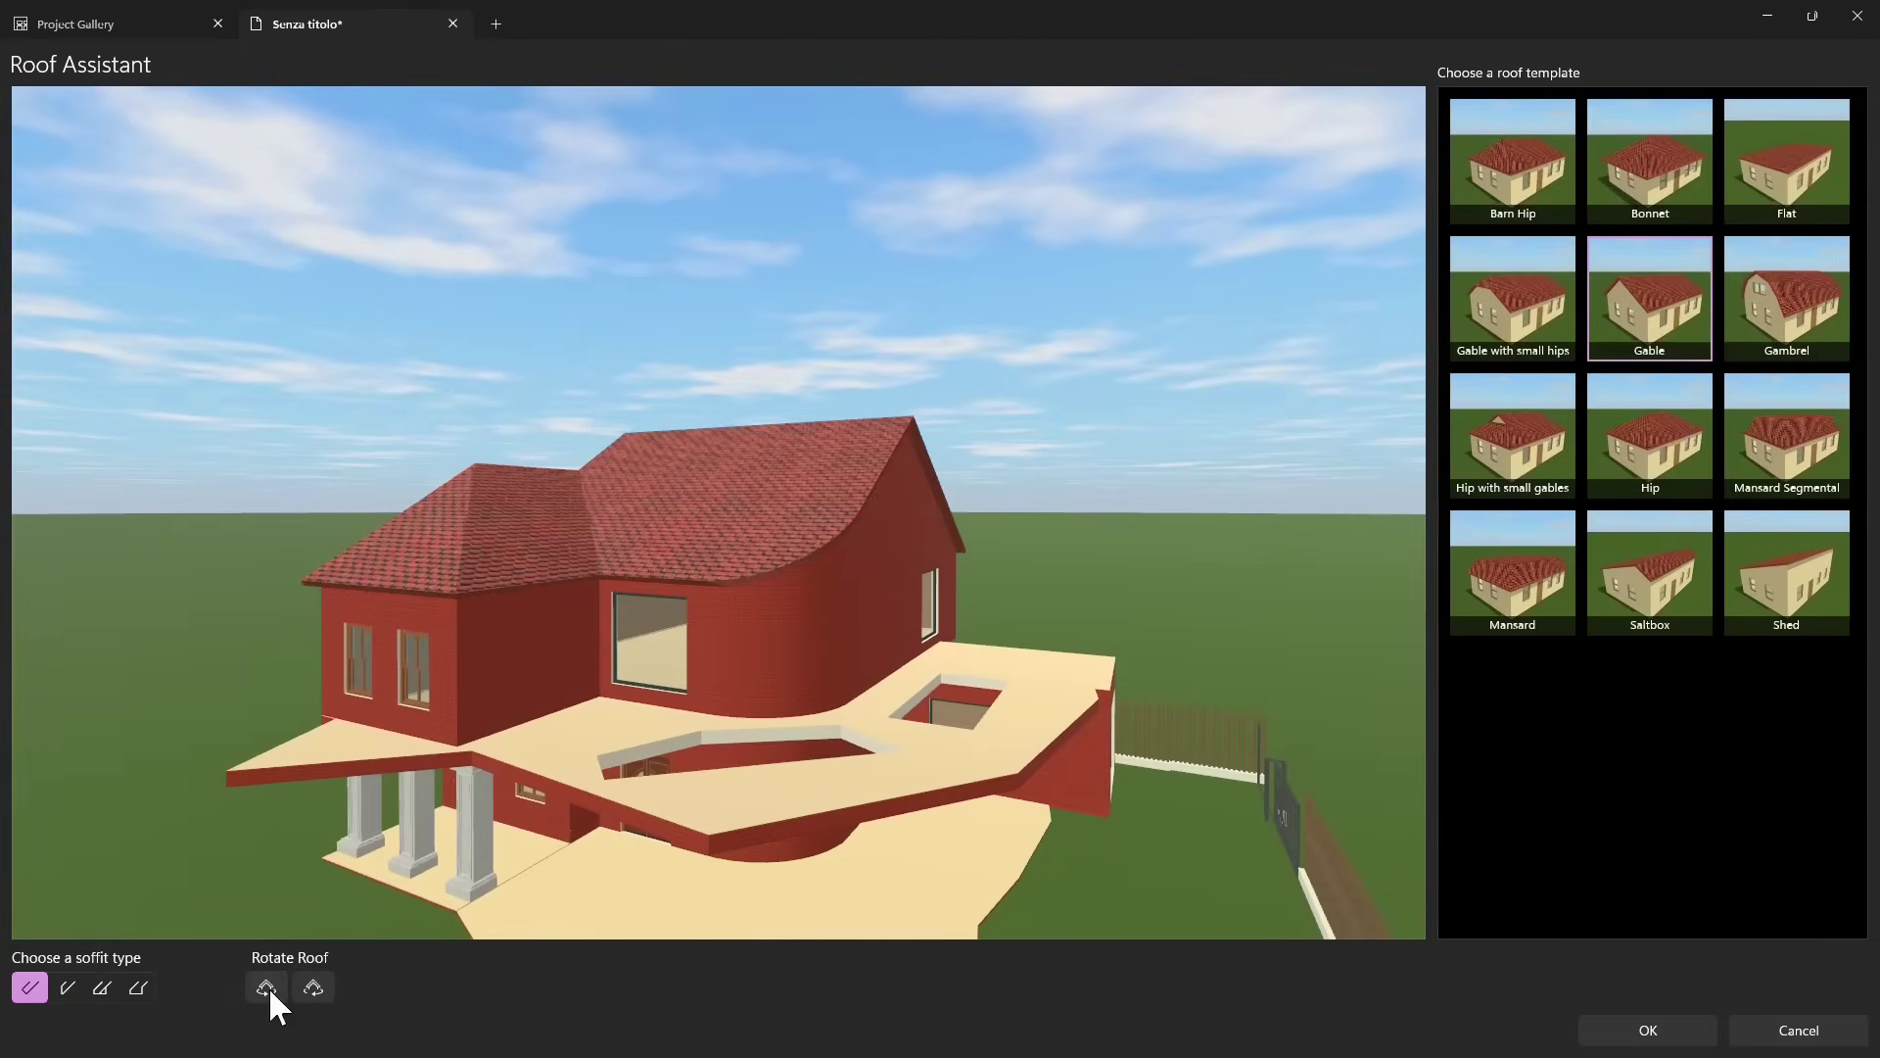
click(268, 985)
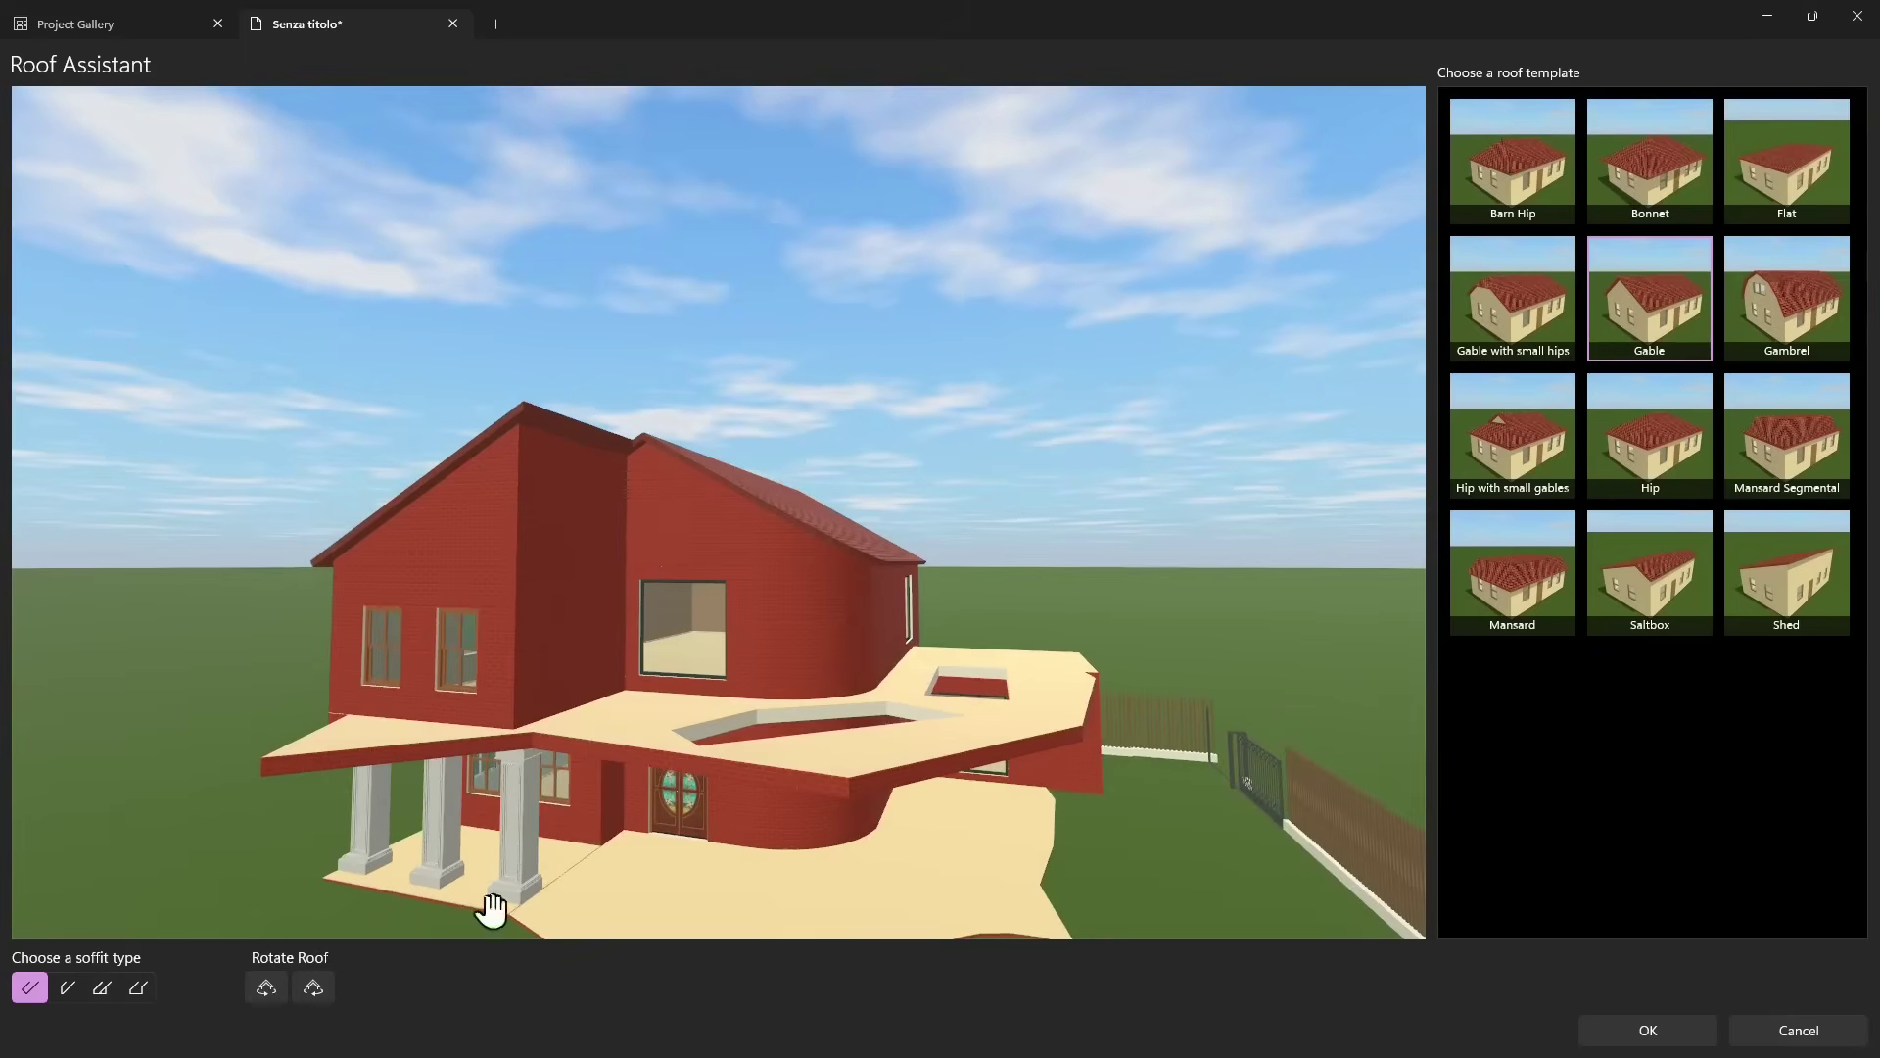
click(1761, 333)
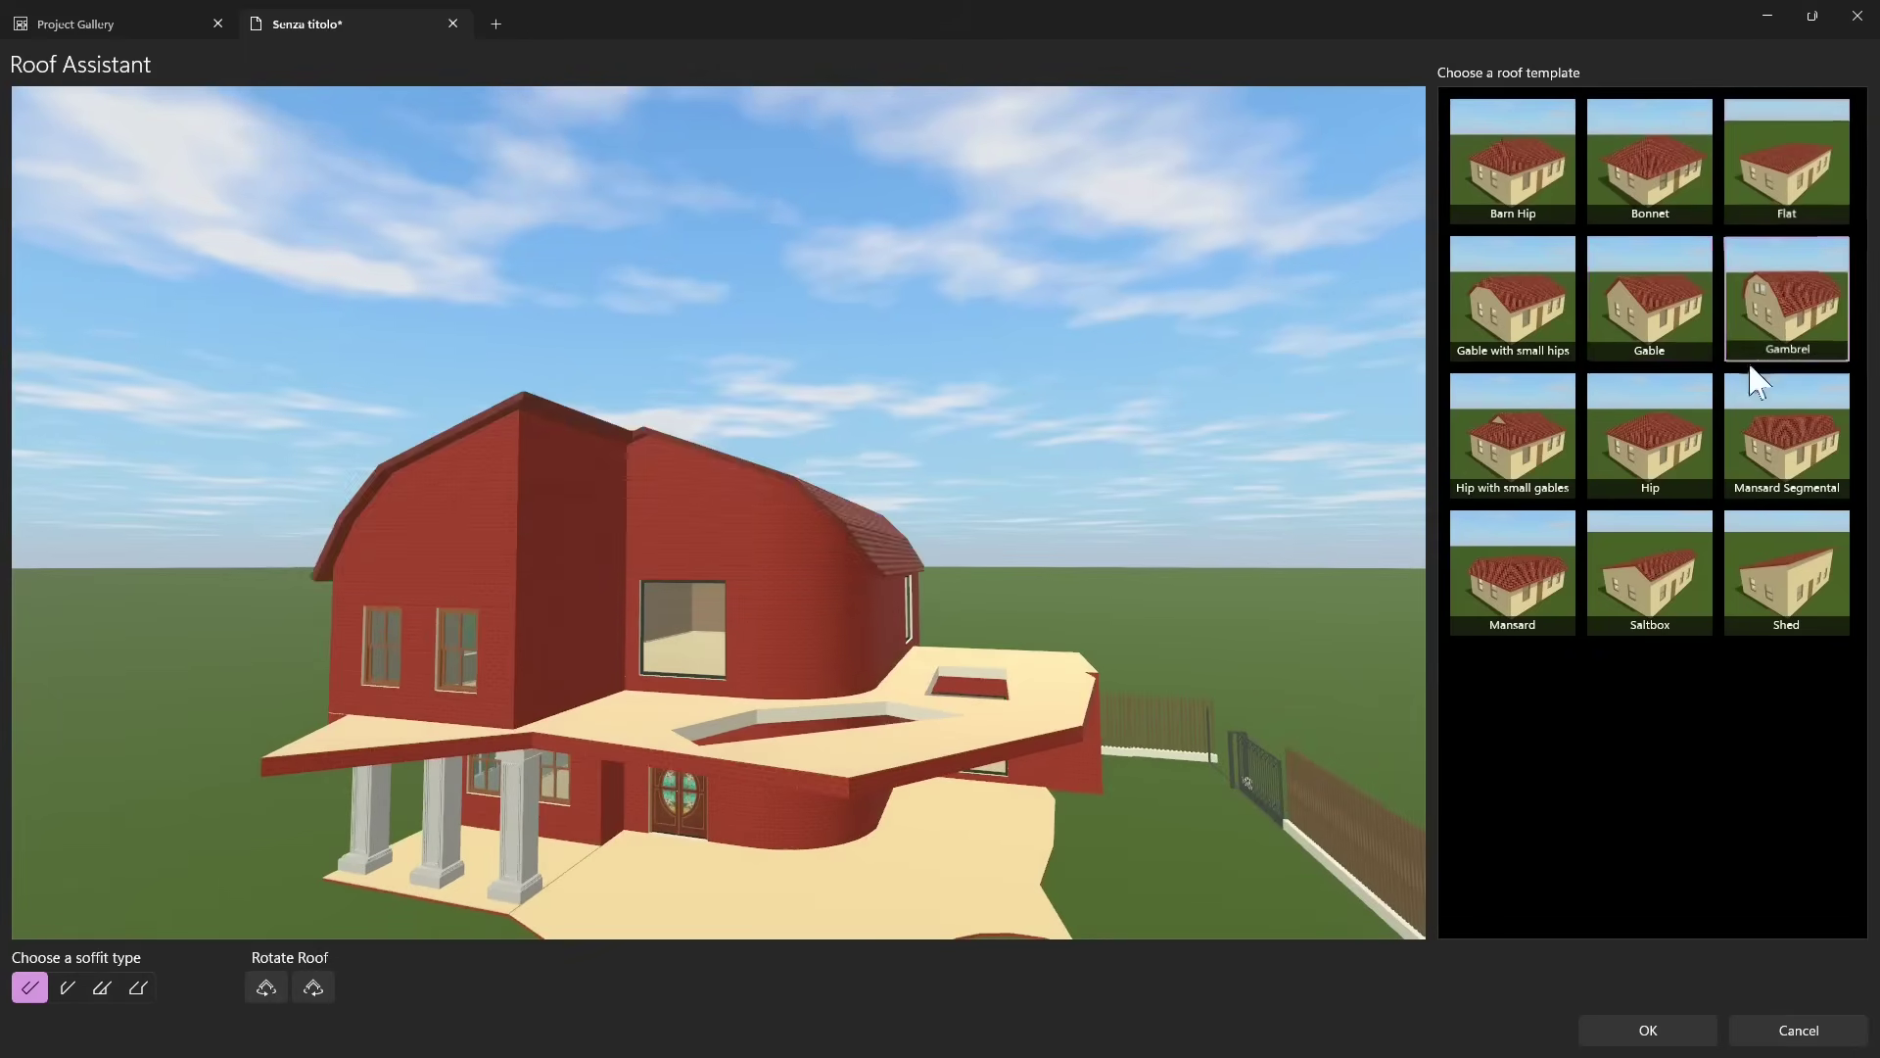
click(1647, 306)
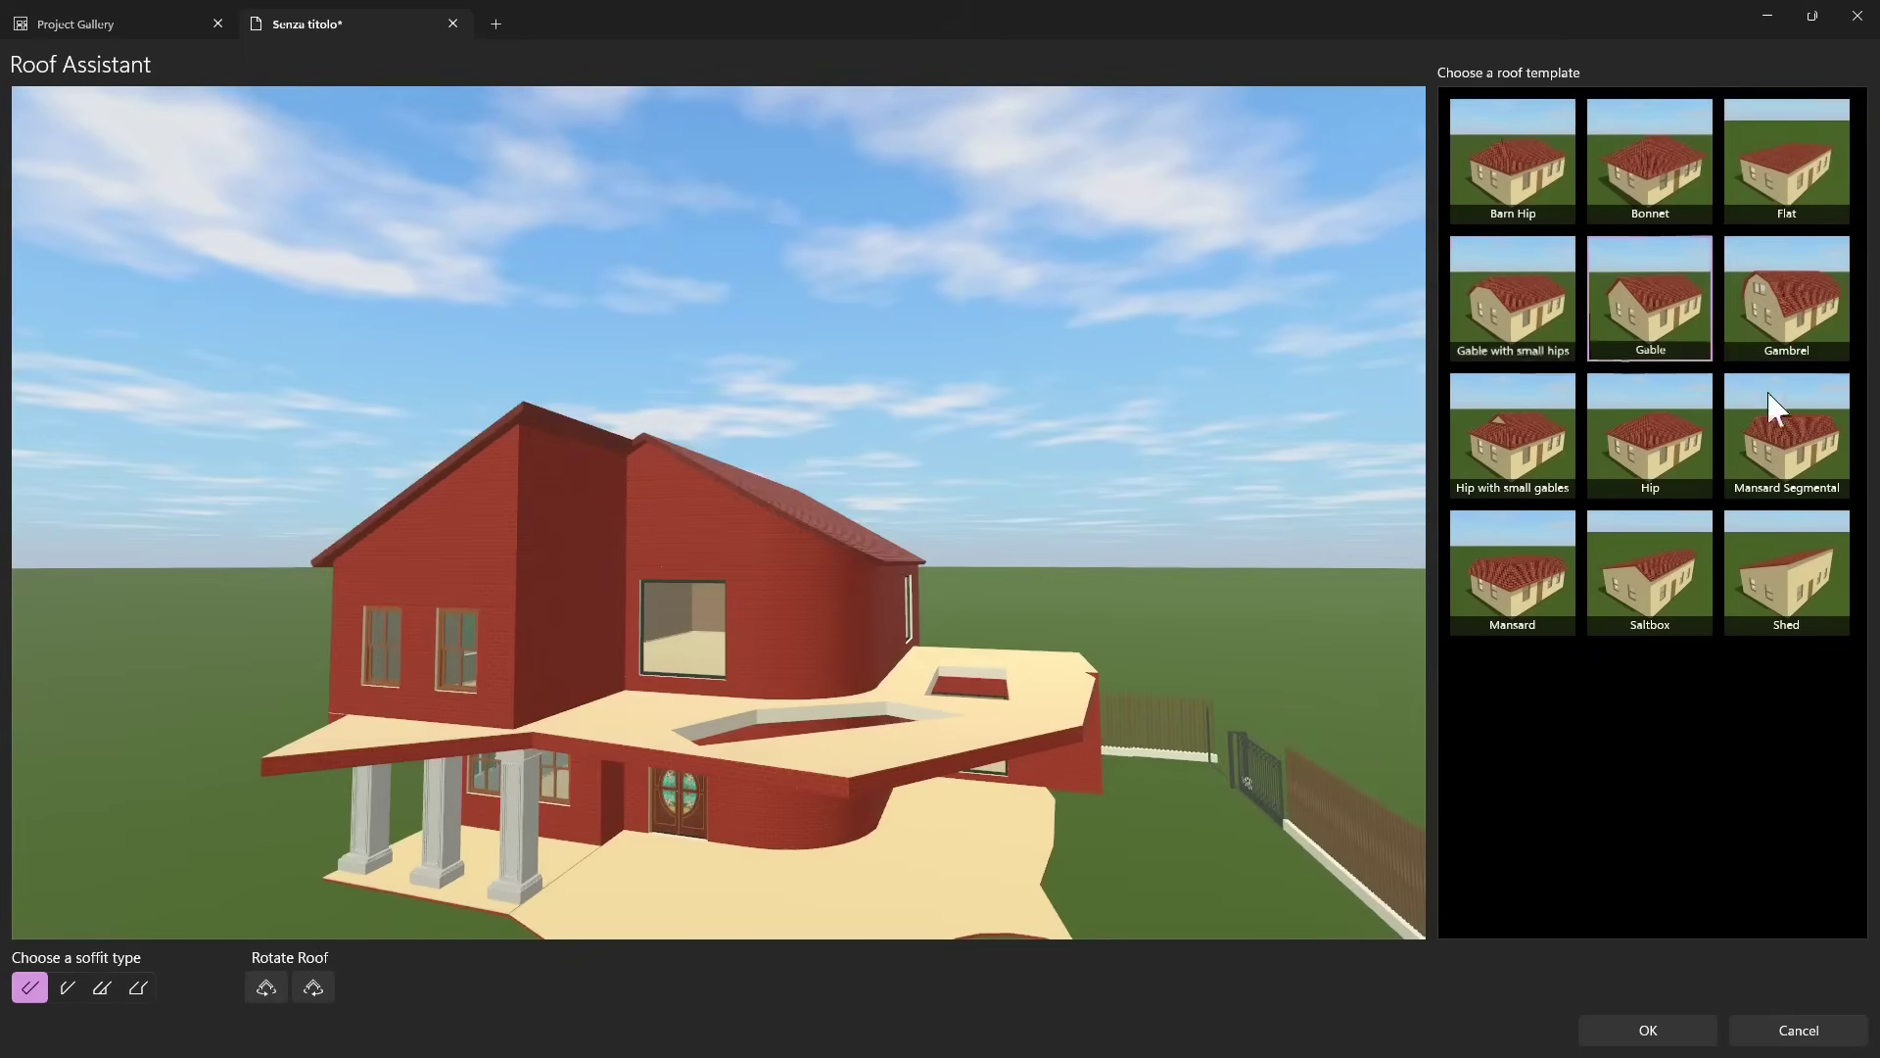
click(1664, 593)
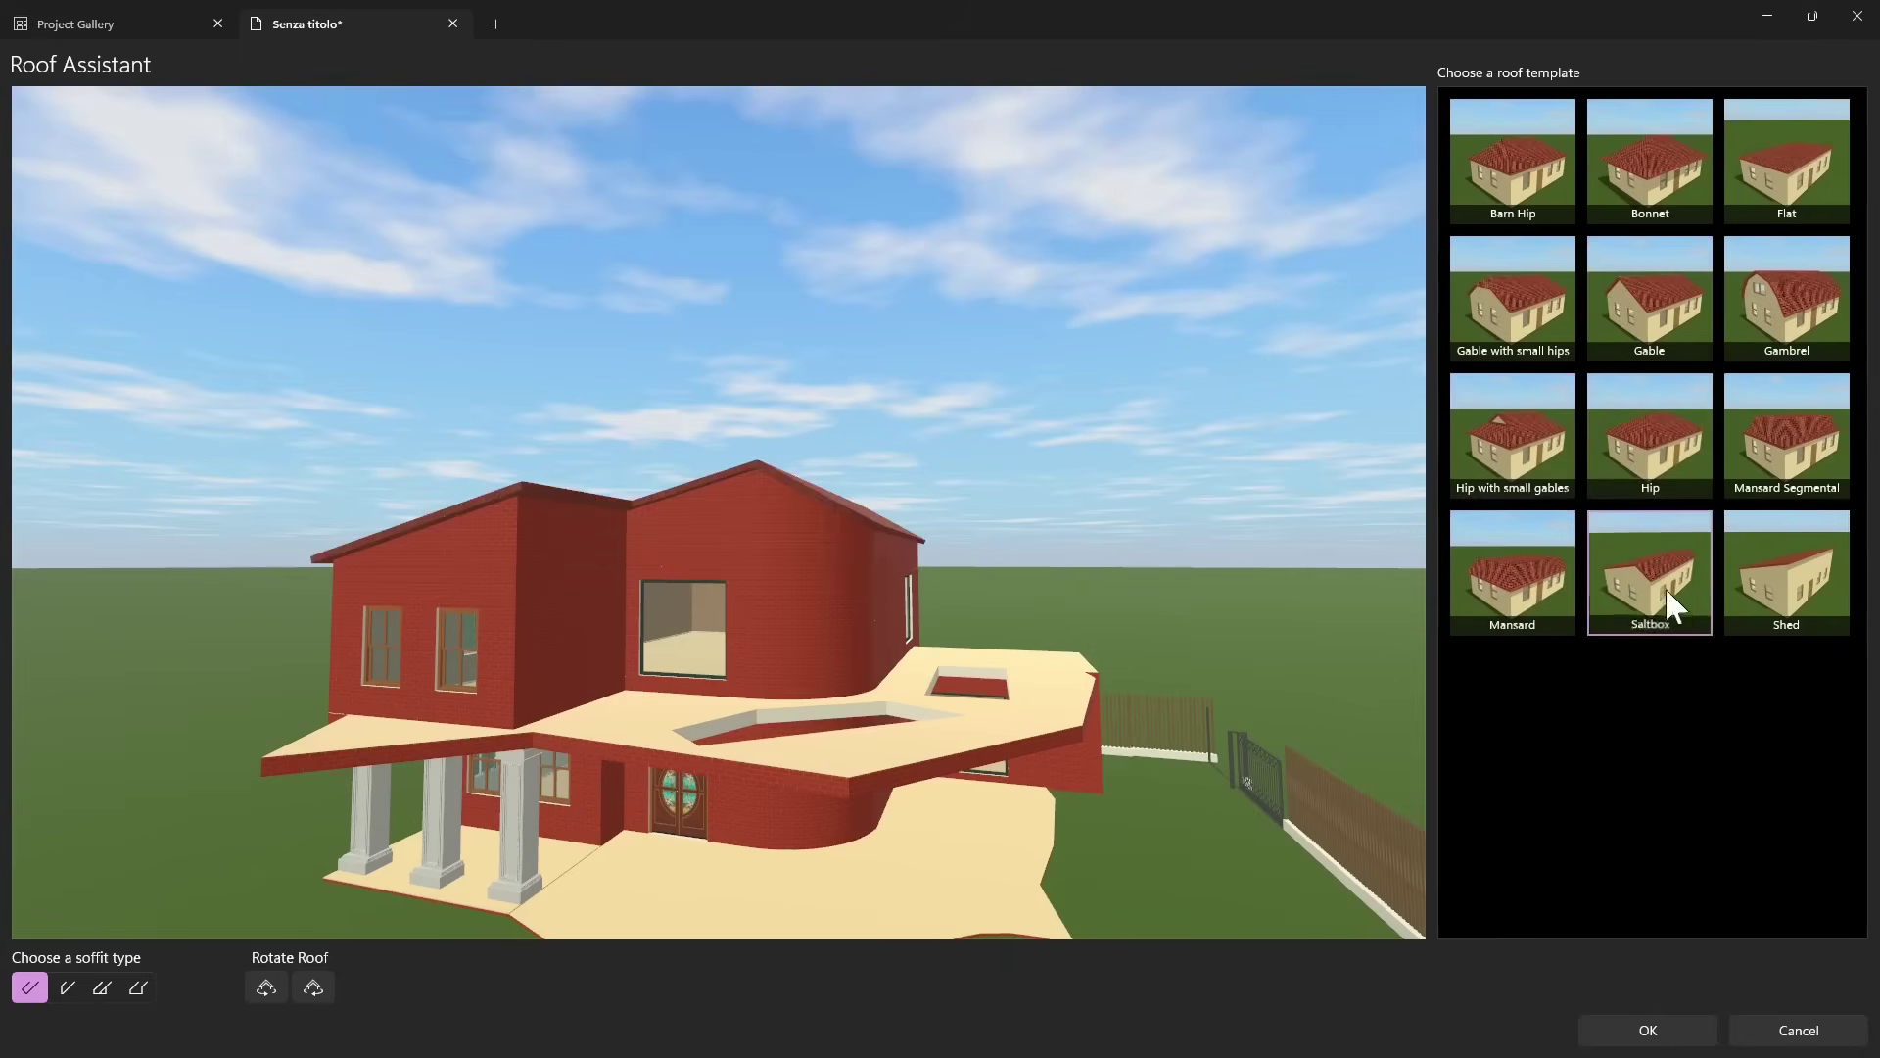
drag(731, 549, 868, 672)
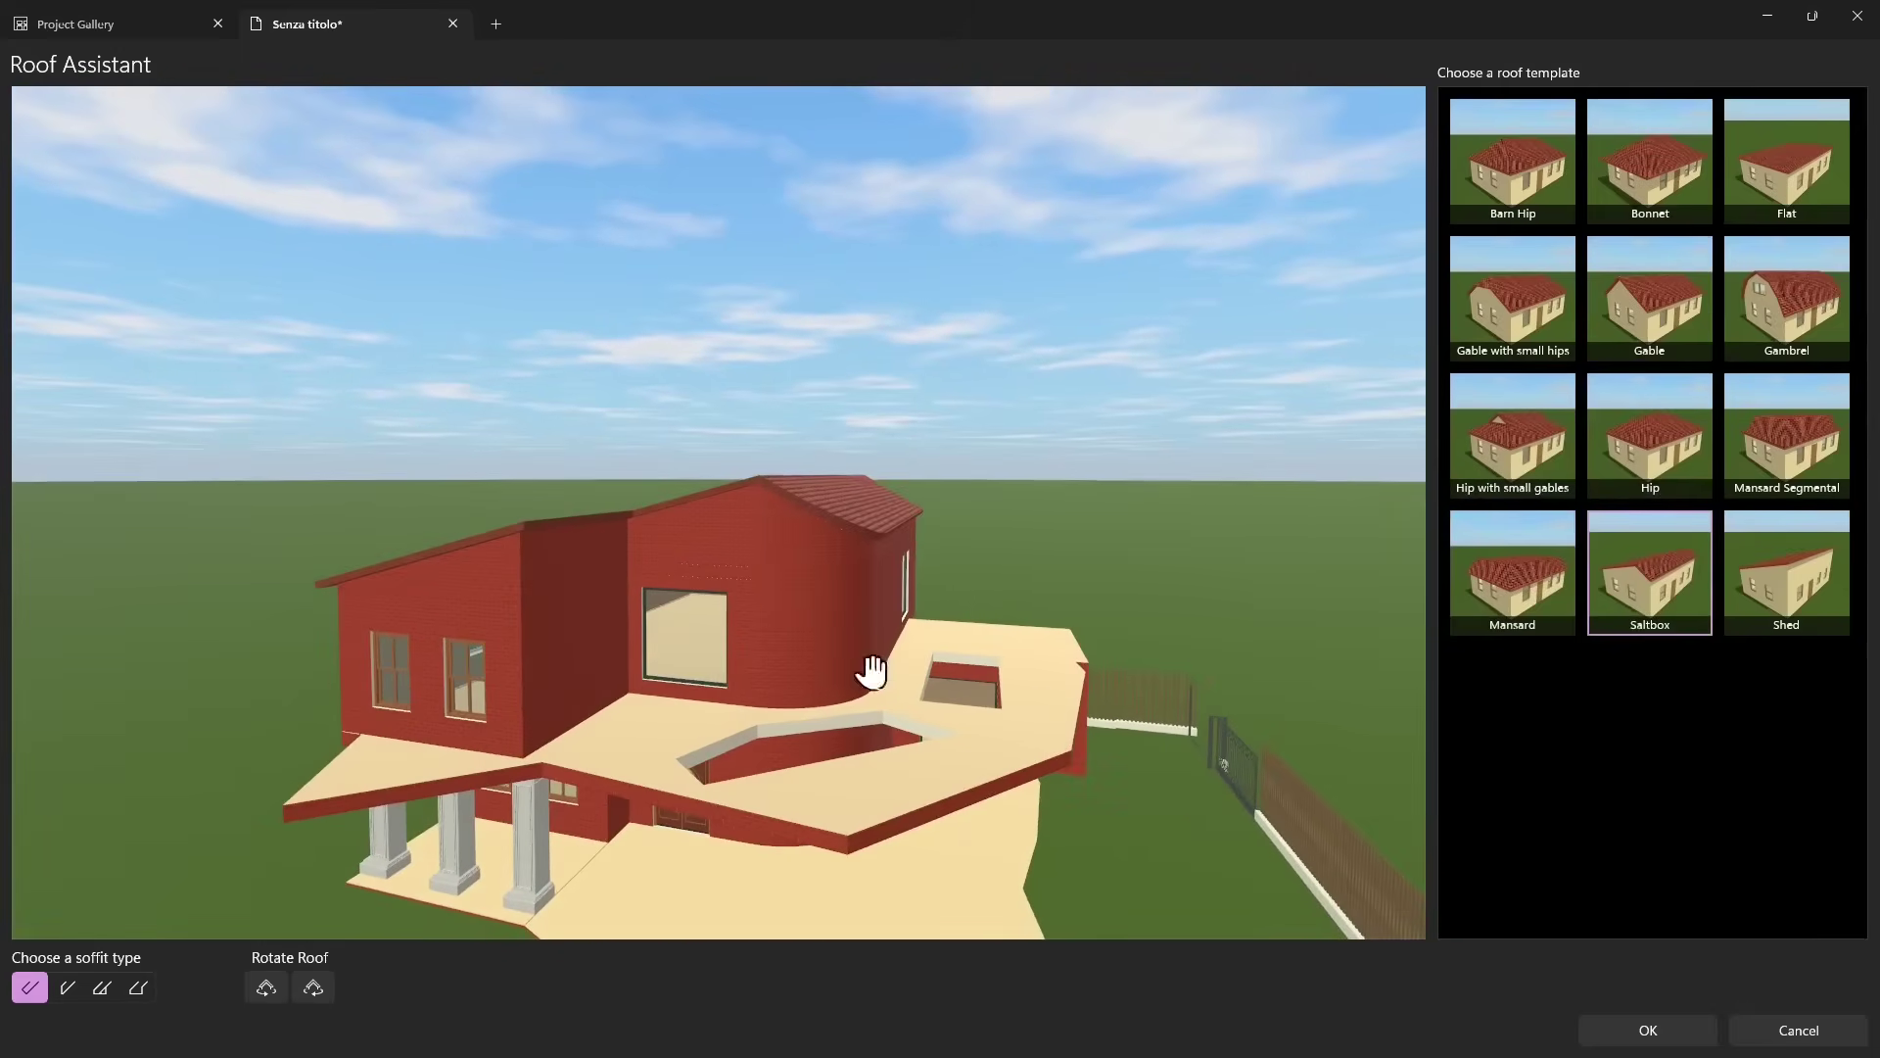
click(1645, 1030)
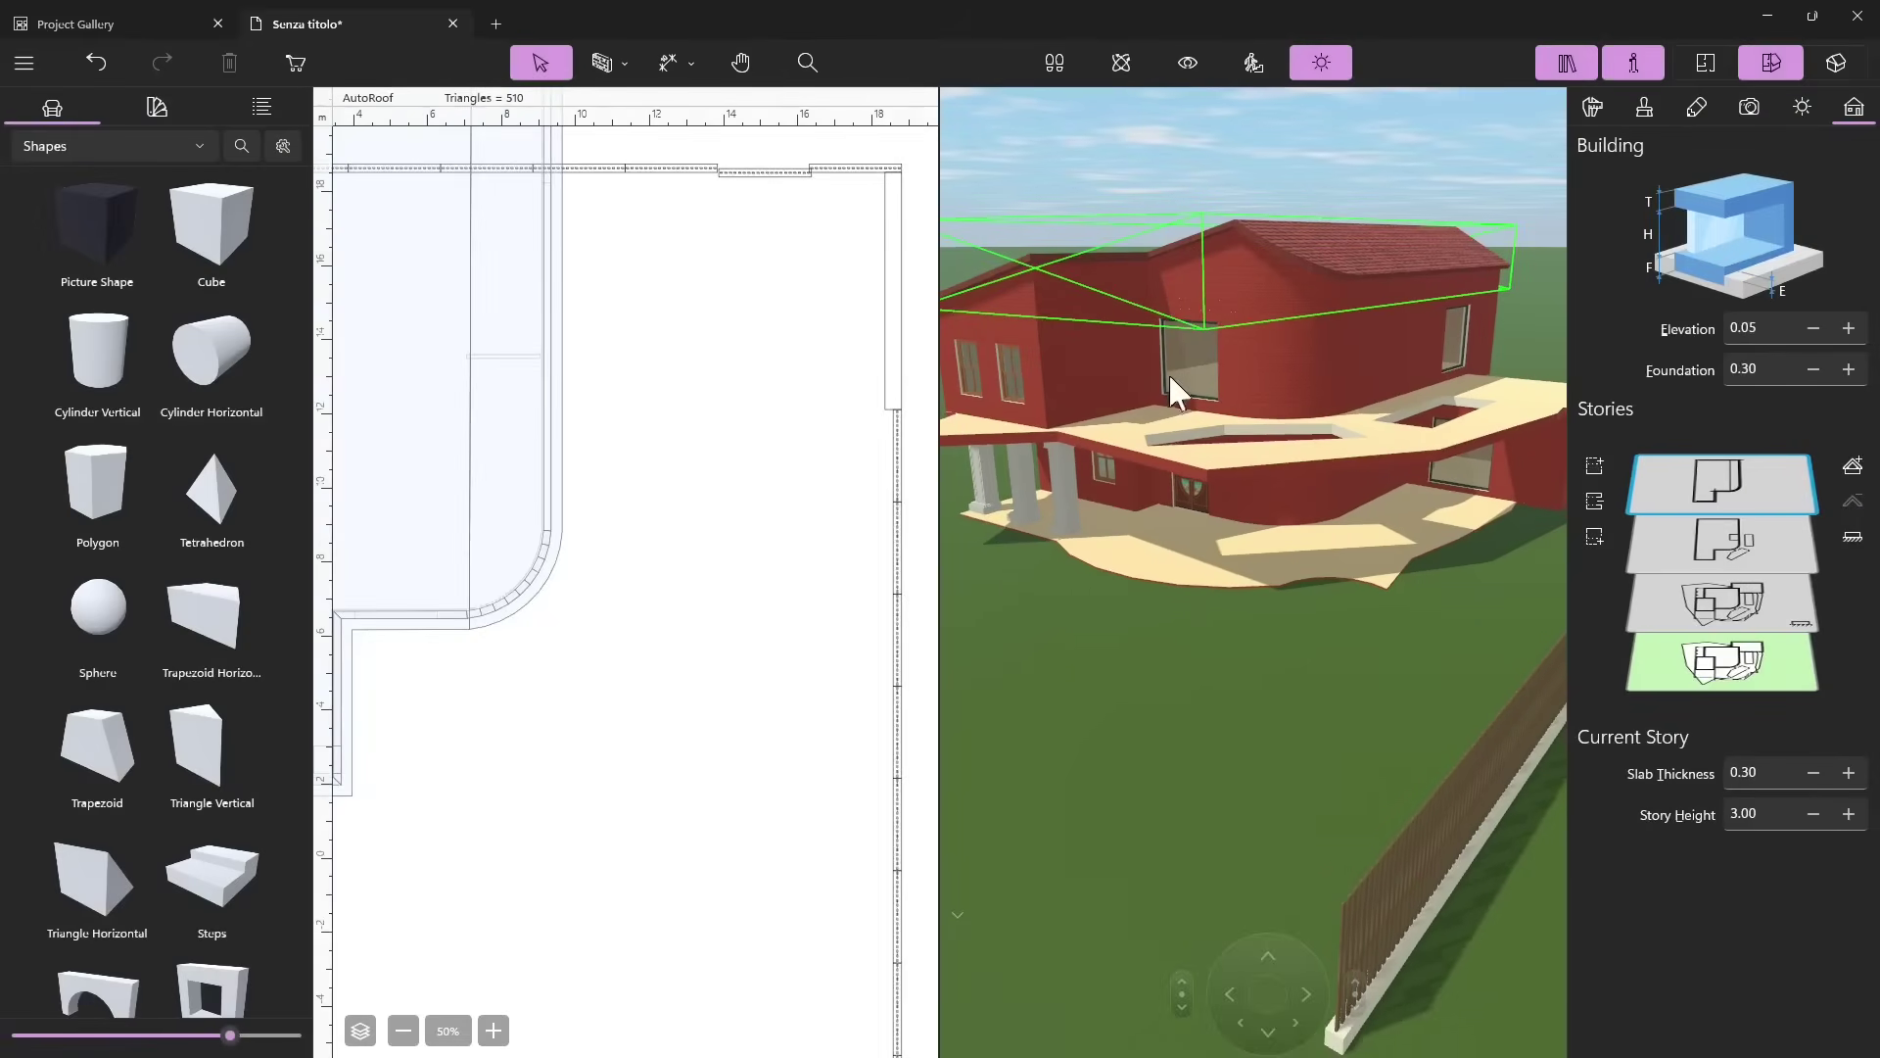
Raise the current story's slab thickness to 0.33 and show the wall's object properties.
click(1199, 322)
click(1121, 61)
drag(1175, 314, 1390, 490)
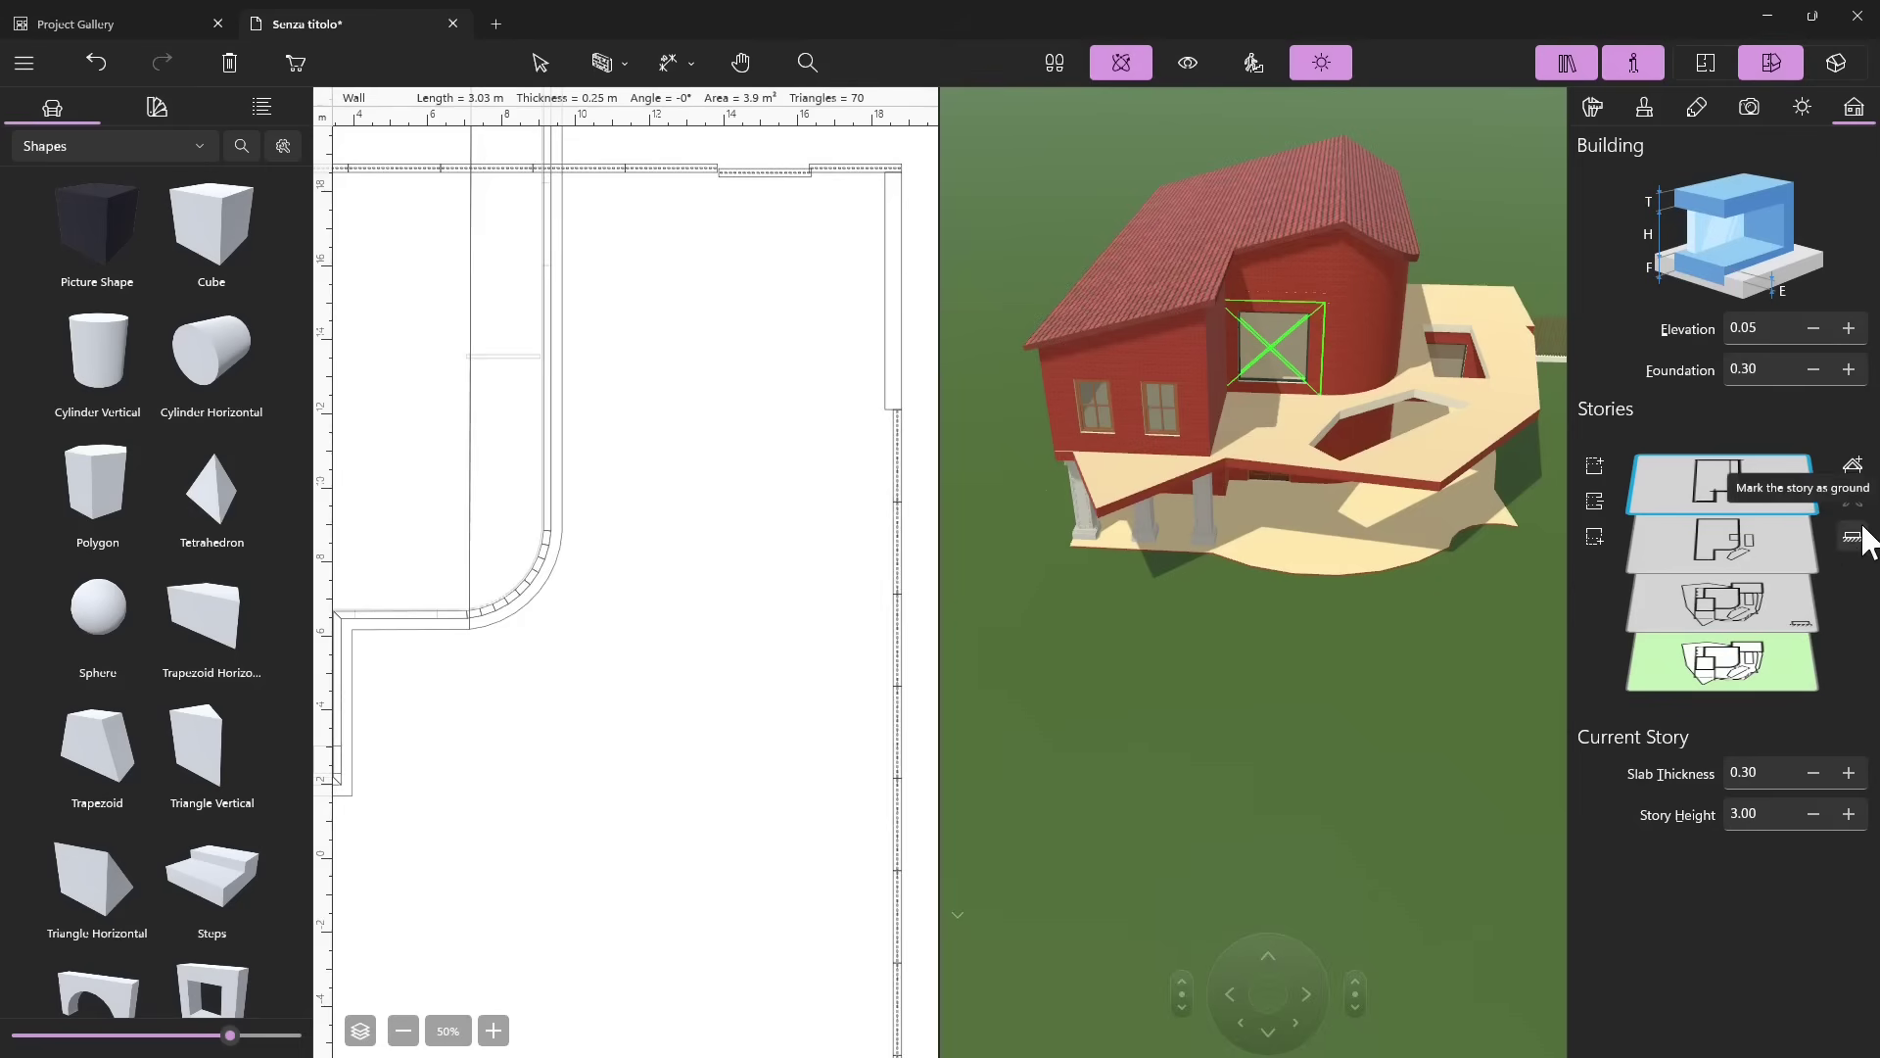
drag(1242, 188, 1313, 168)
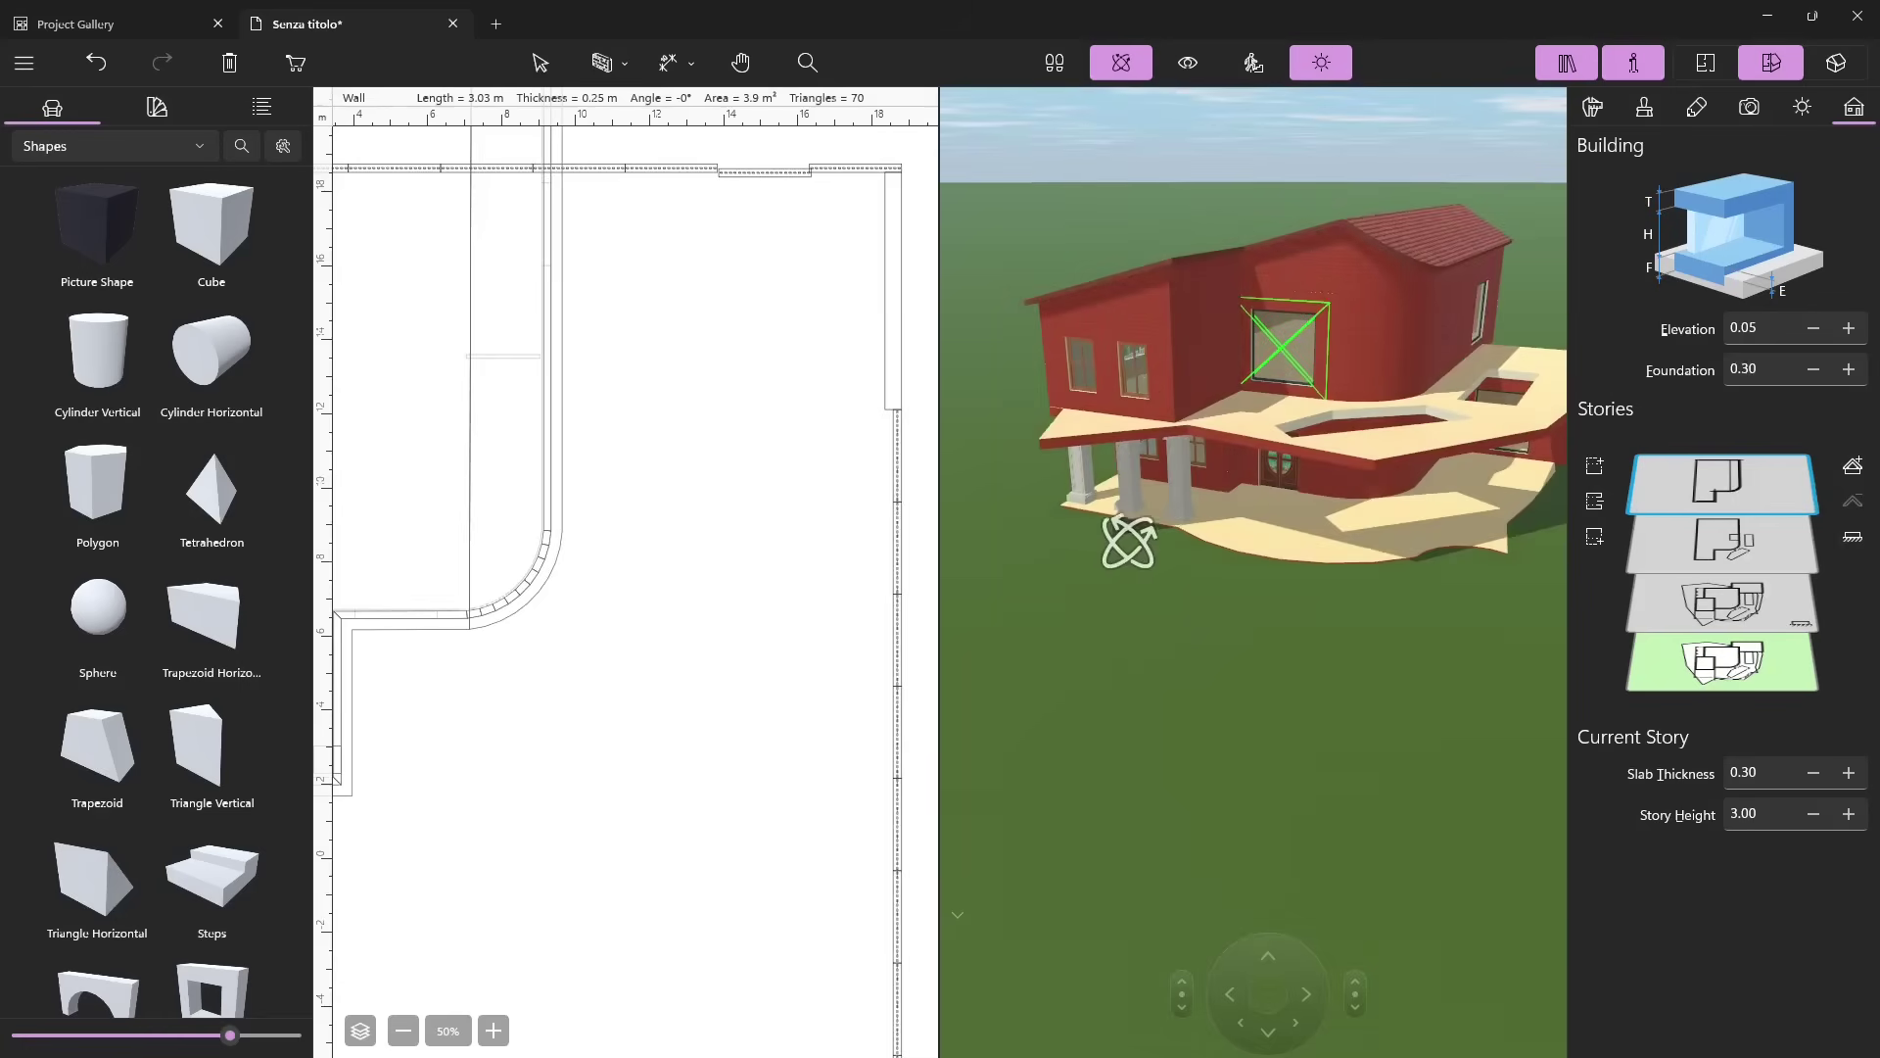
click(1849, 774)
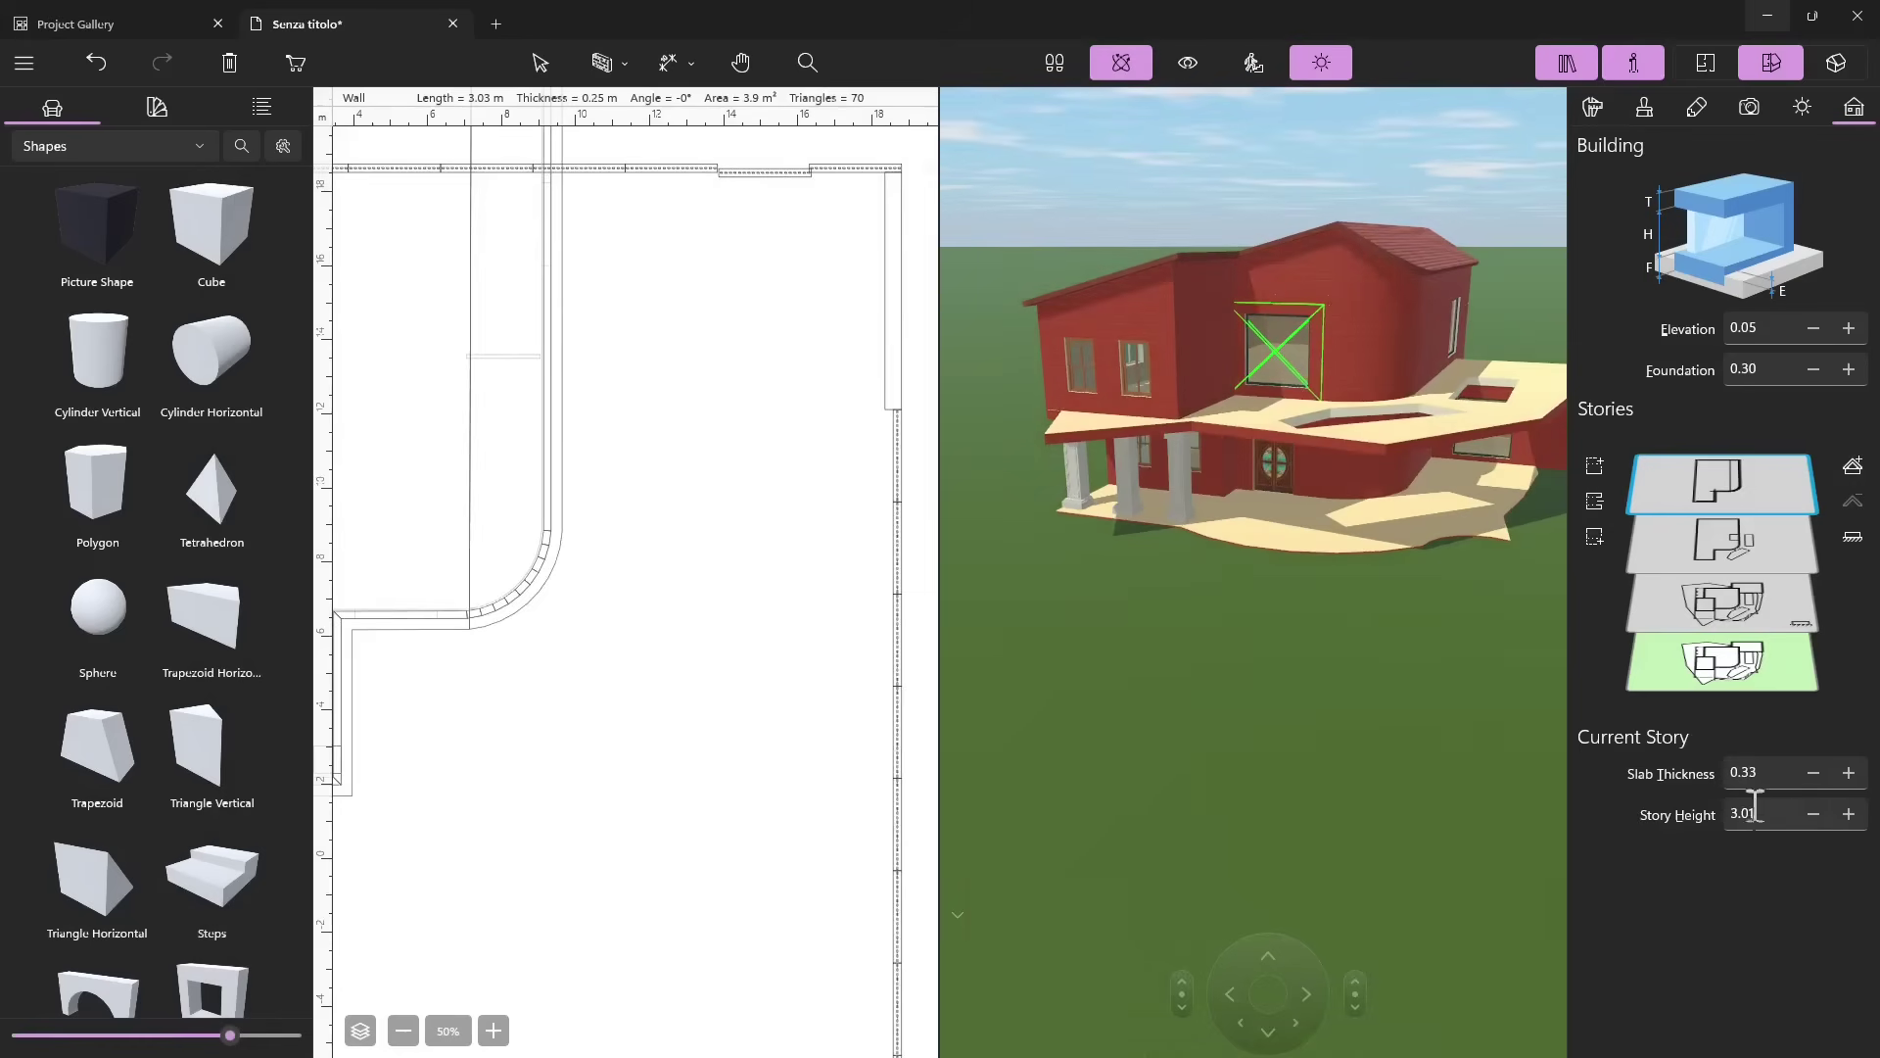
drag(1528, 509, 1557, 157)
click(1594, 107)
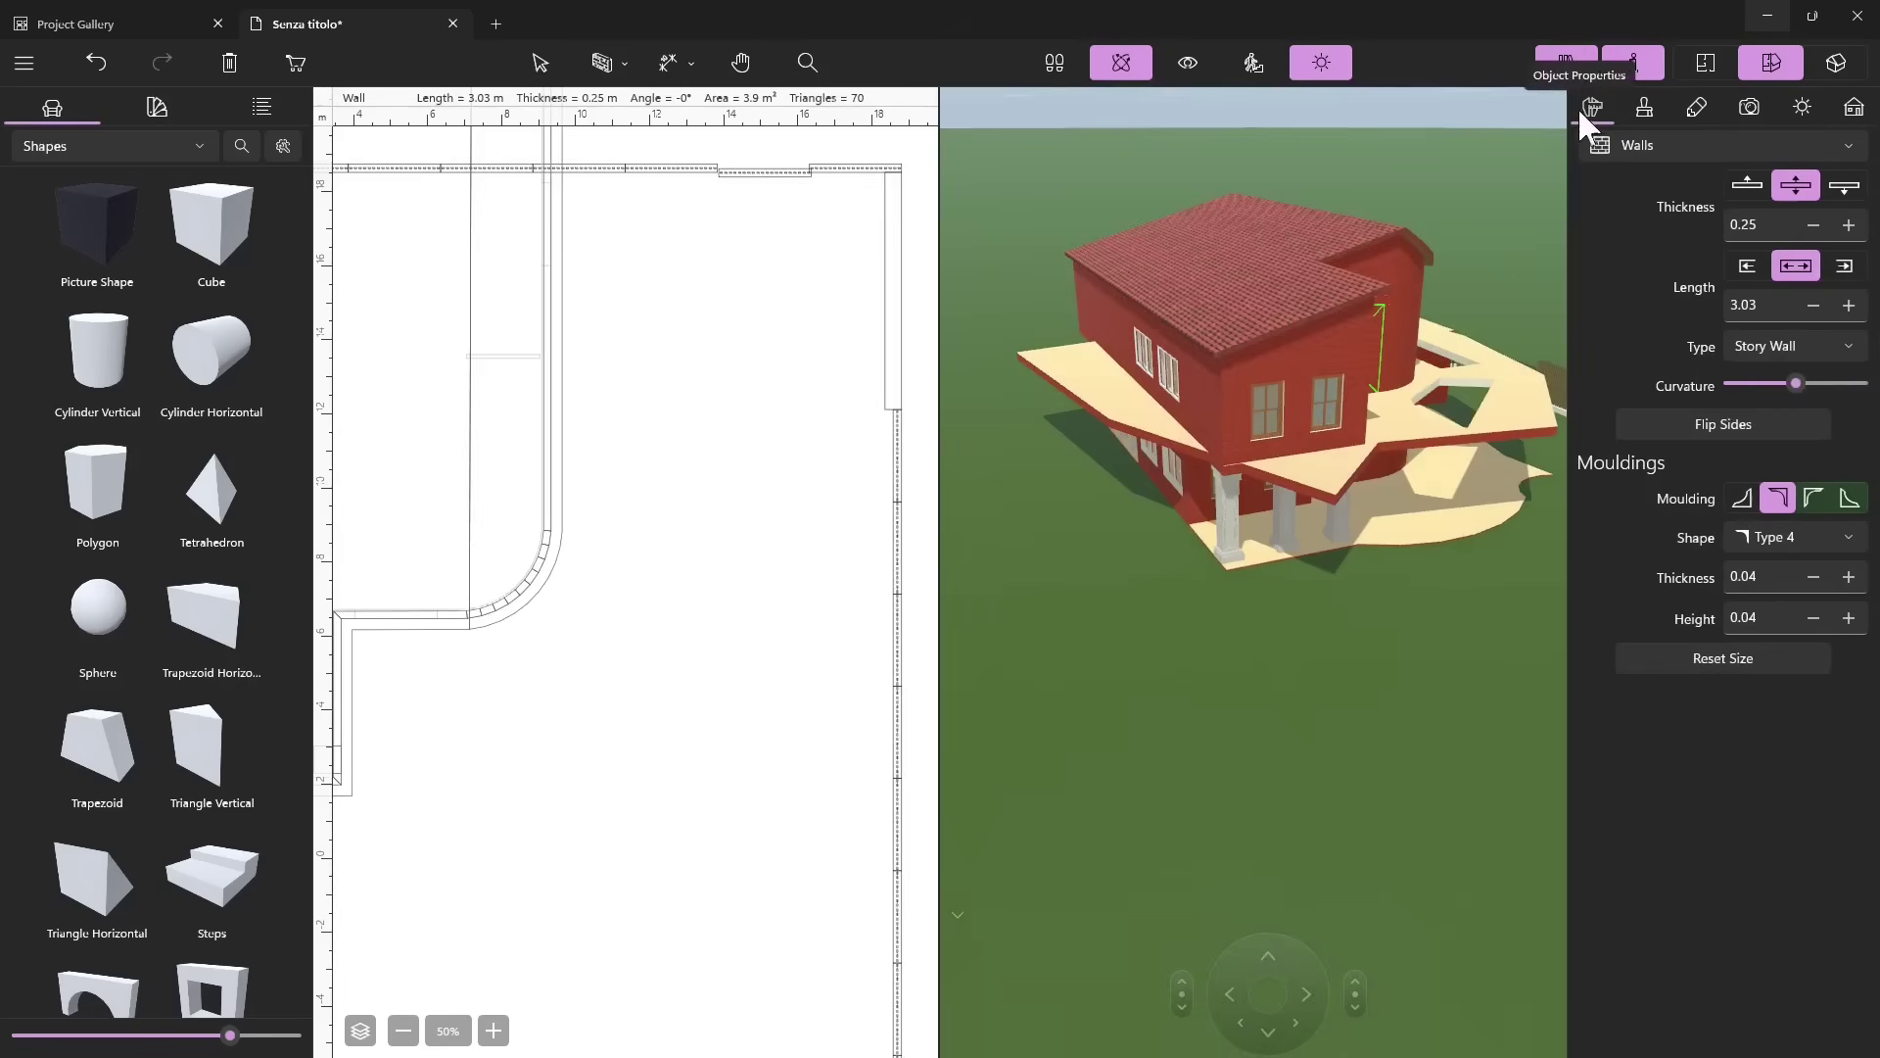
click(539, 63)
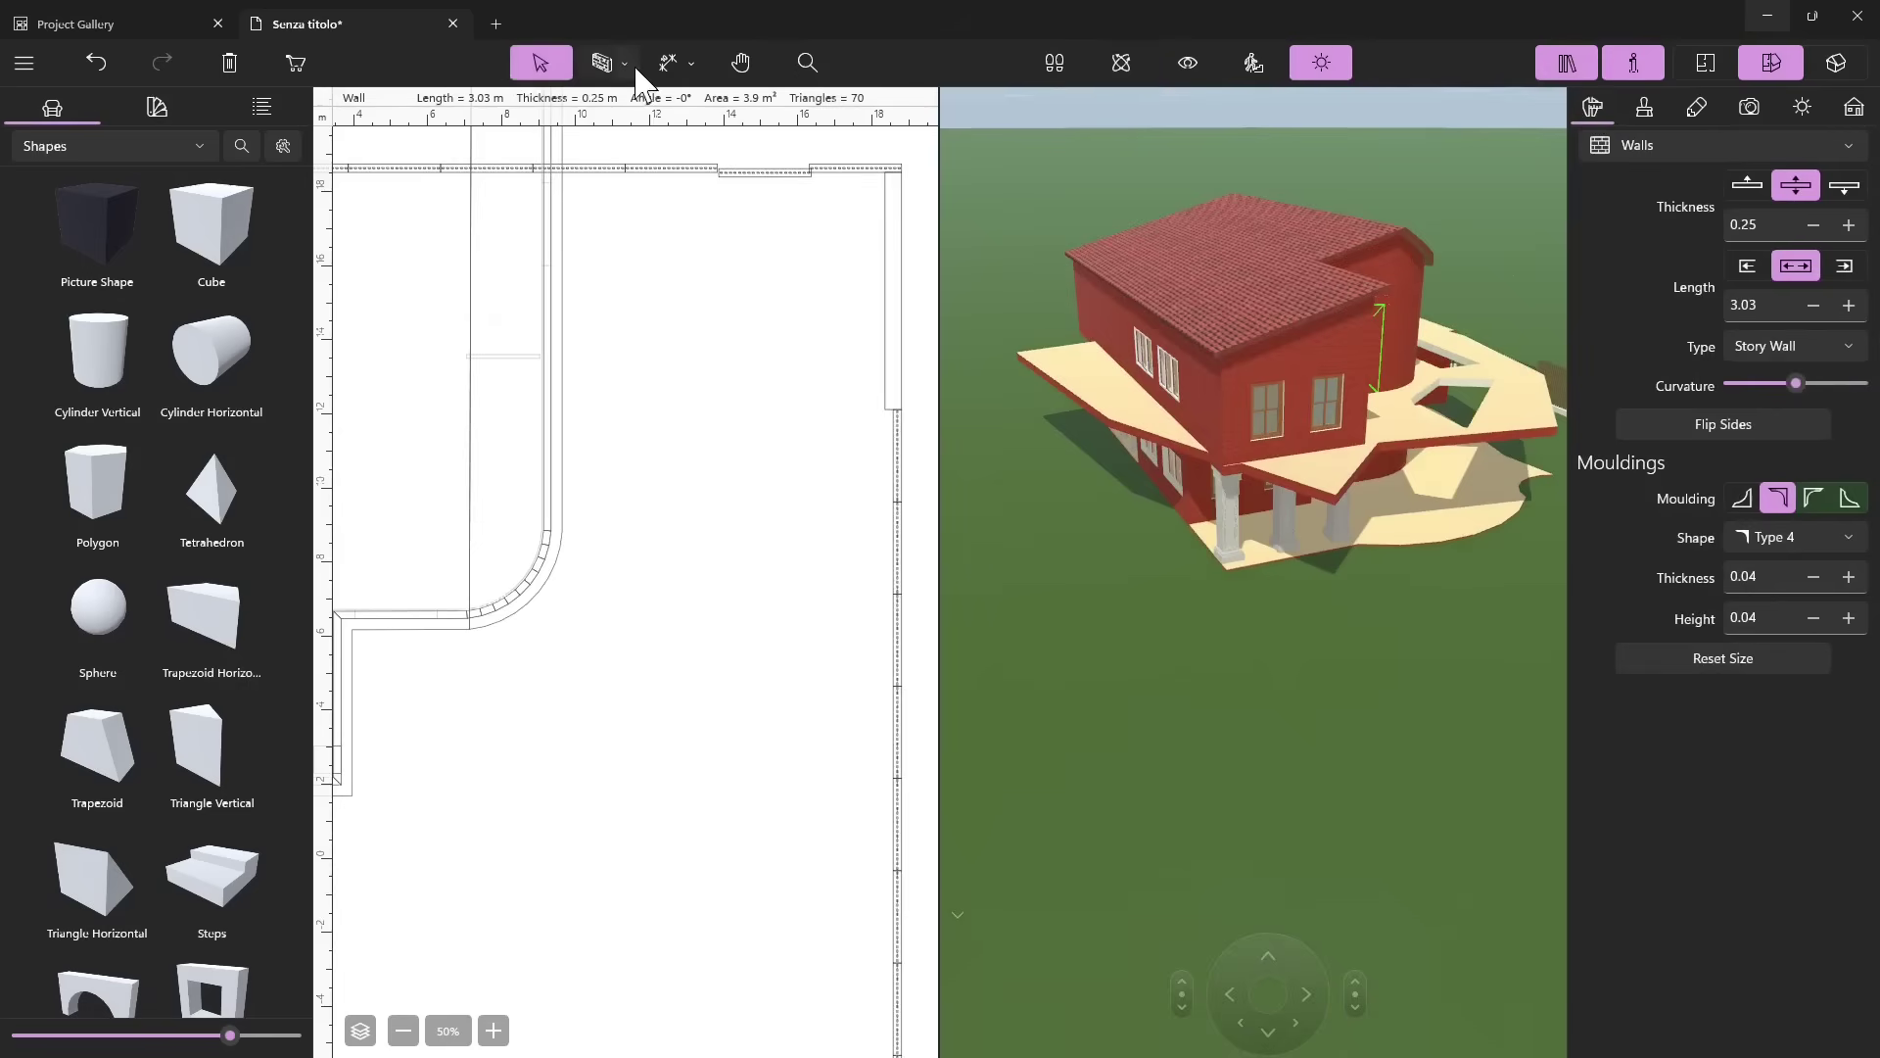
Select the roof and try the Box End soffit and 0.10 elevation, reverting both.
click(636, 69)
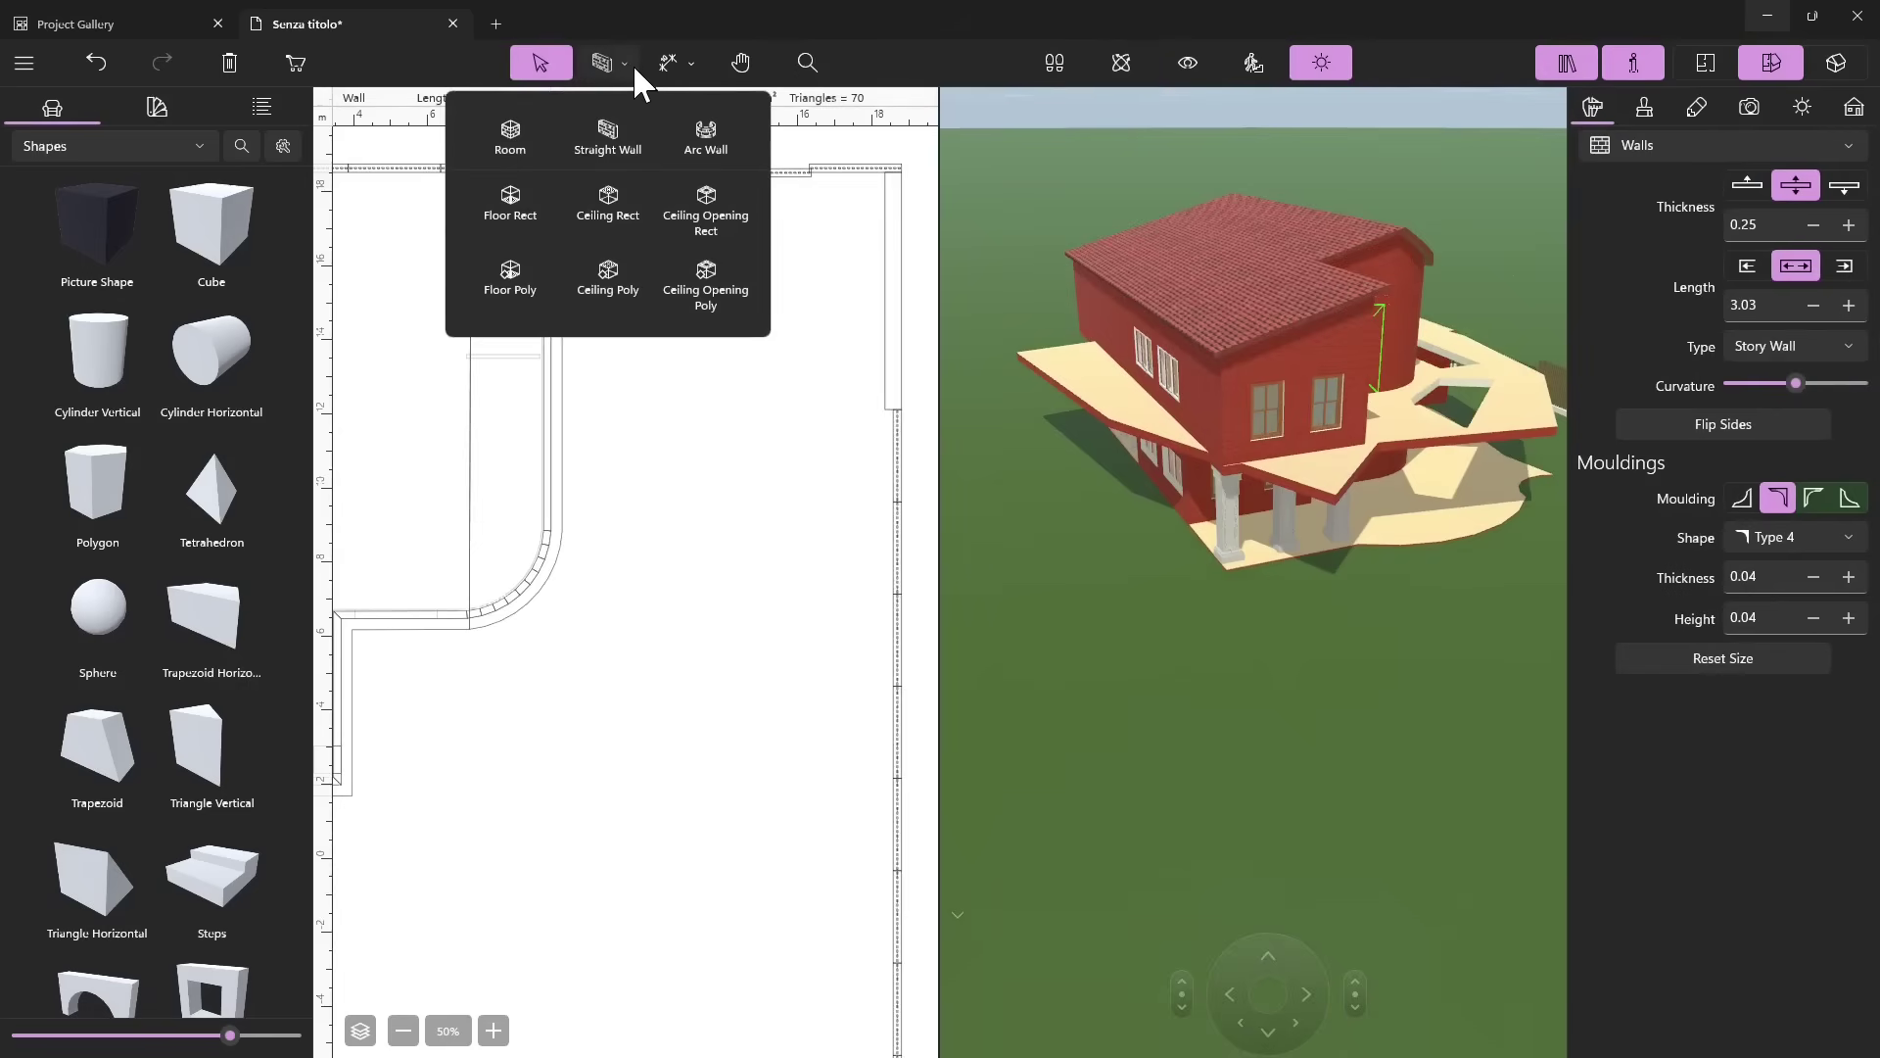
click(632, 62)
click(1202, 288)
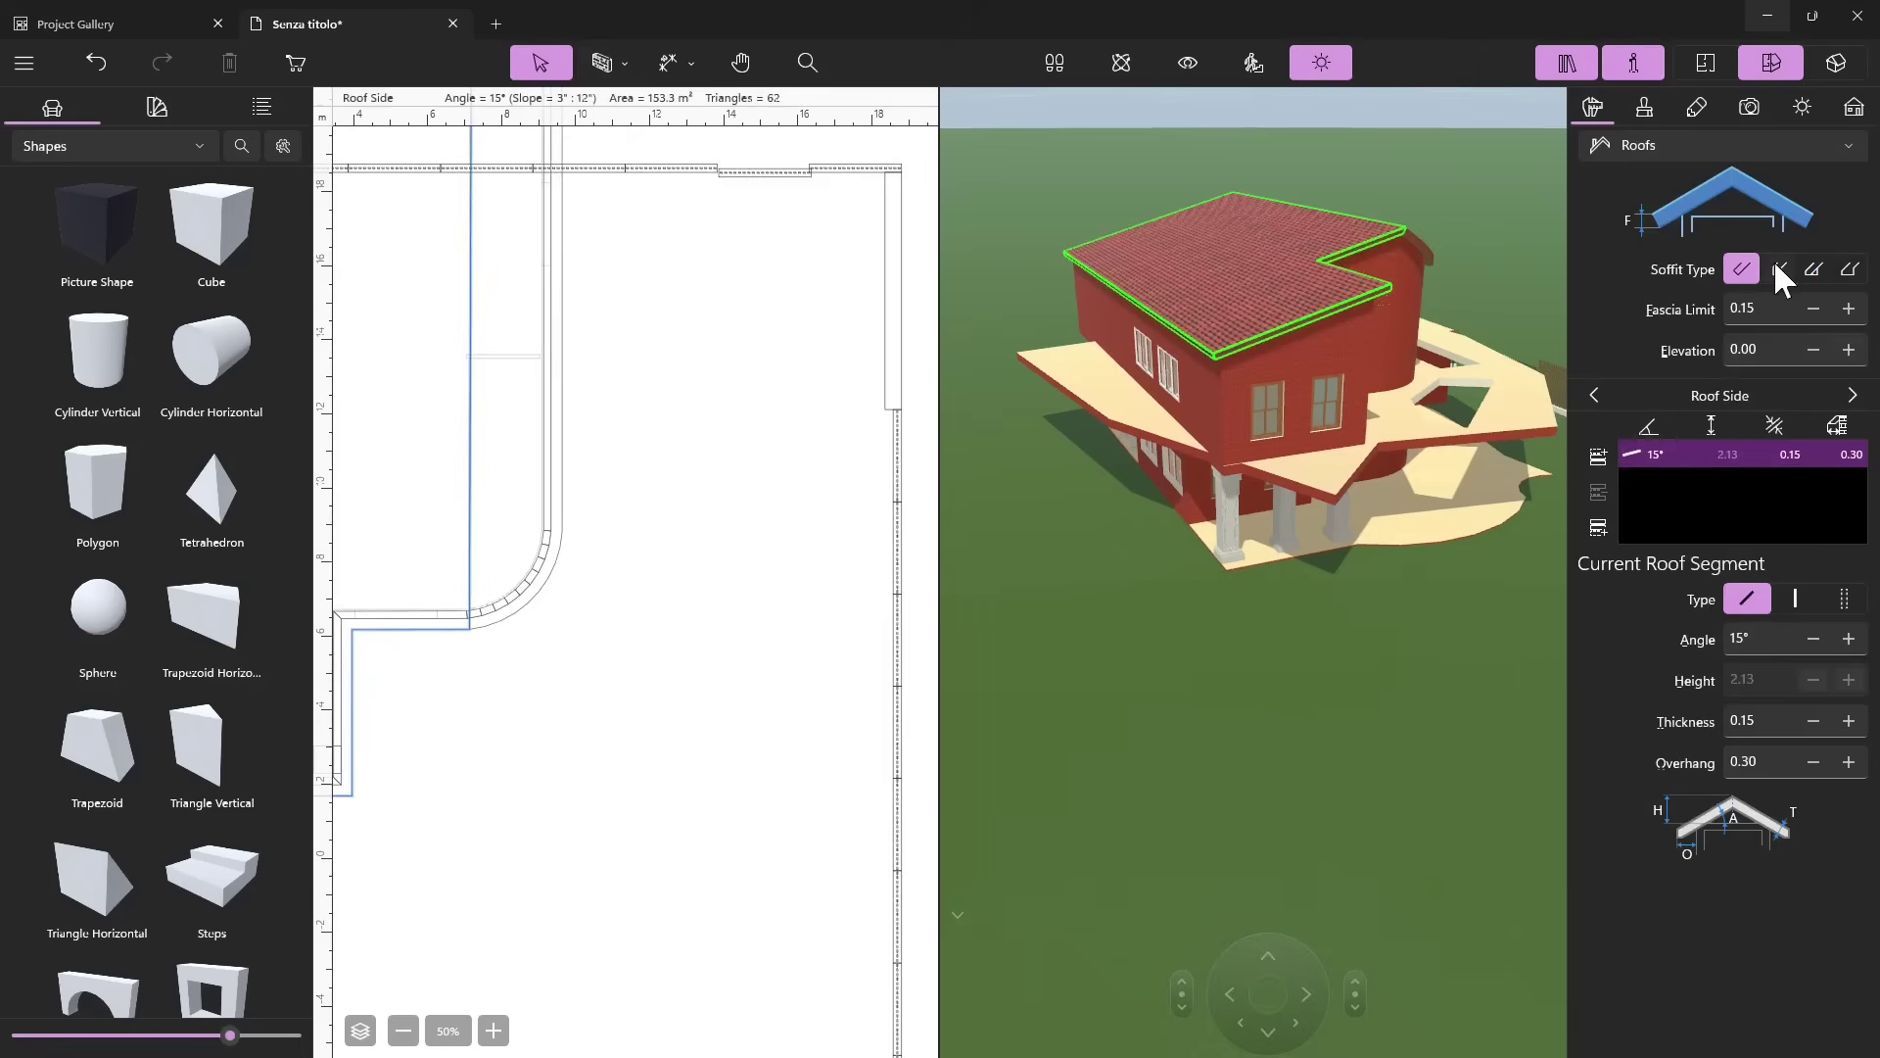
click(1850, 270)
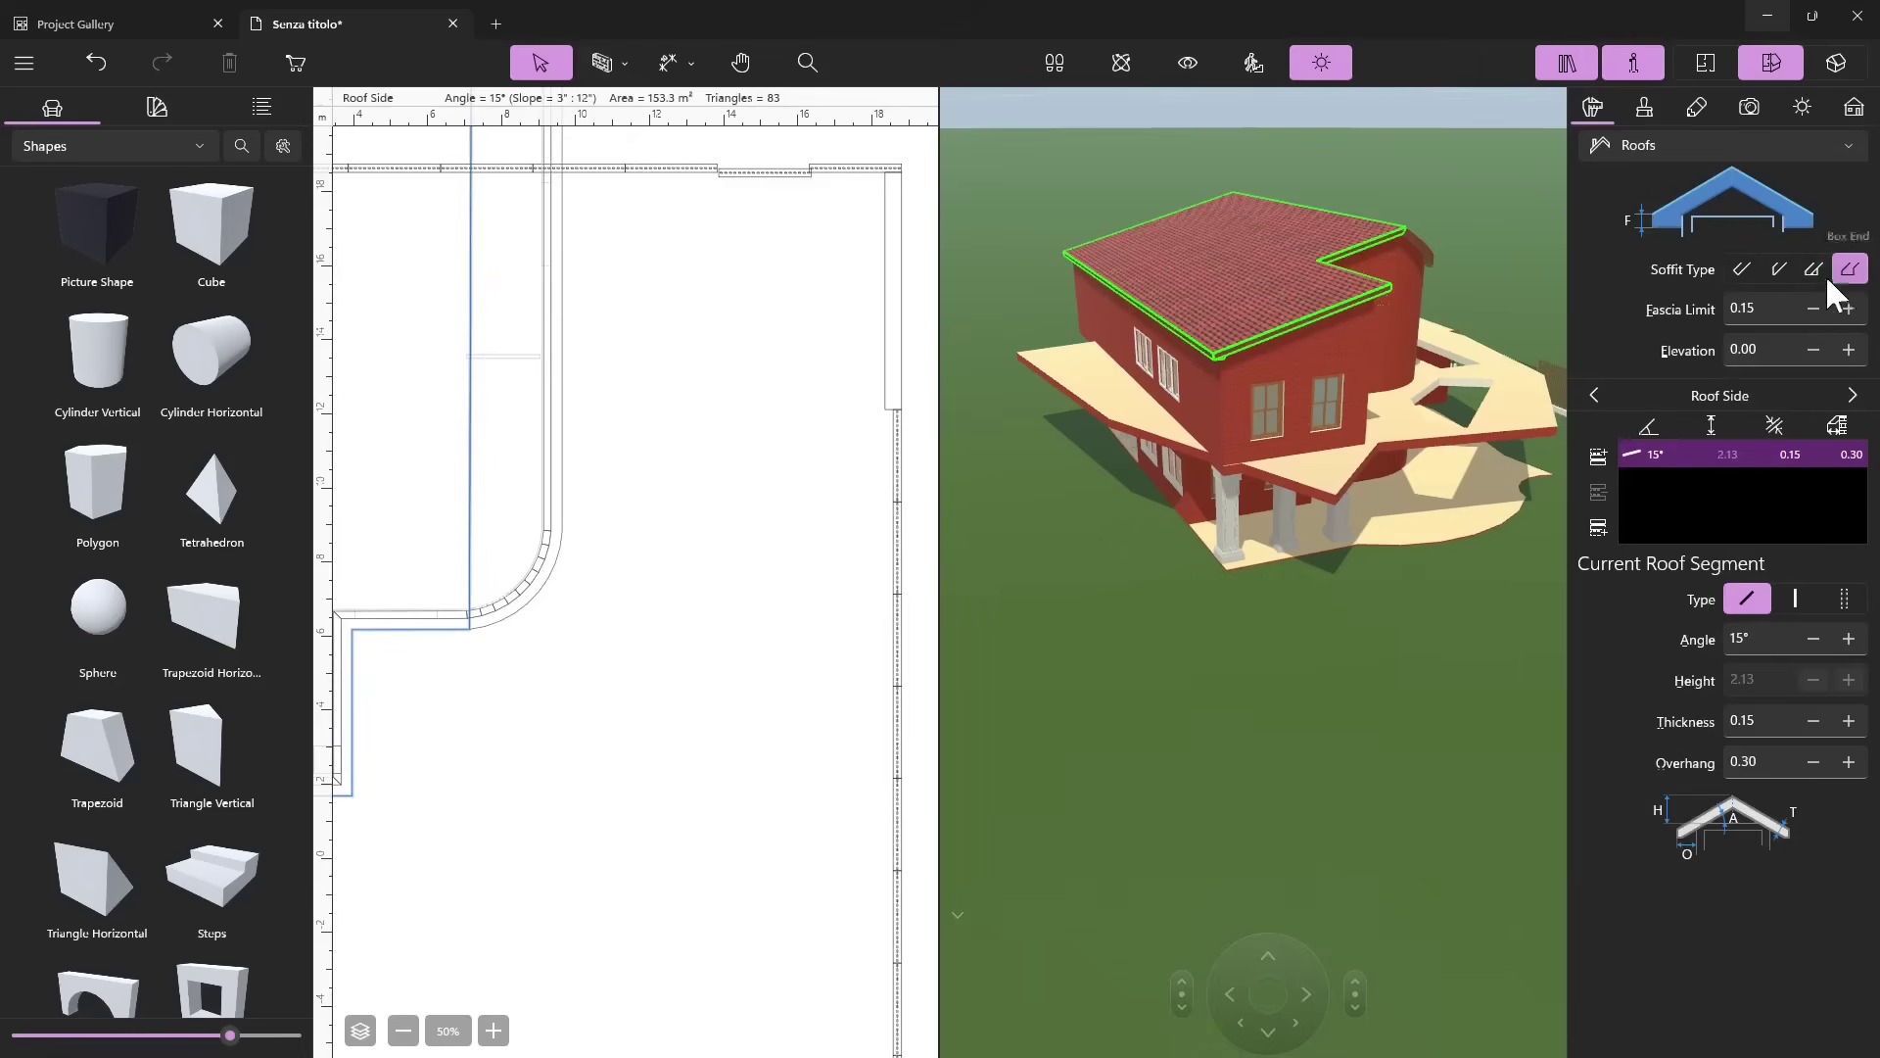
click(1778, 272)
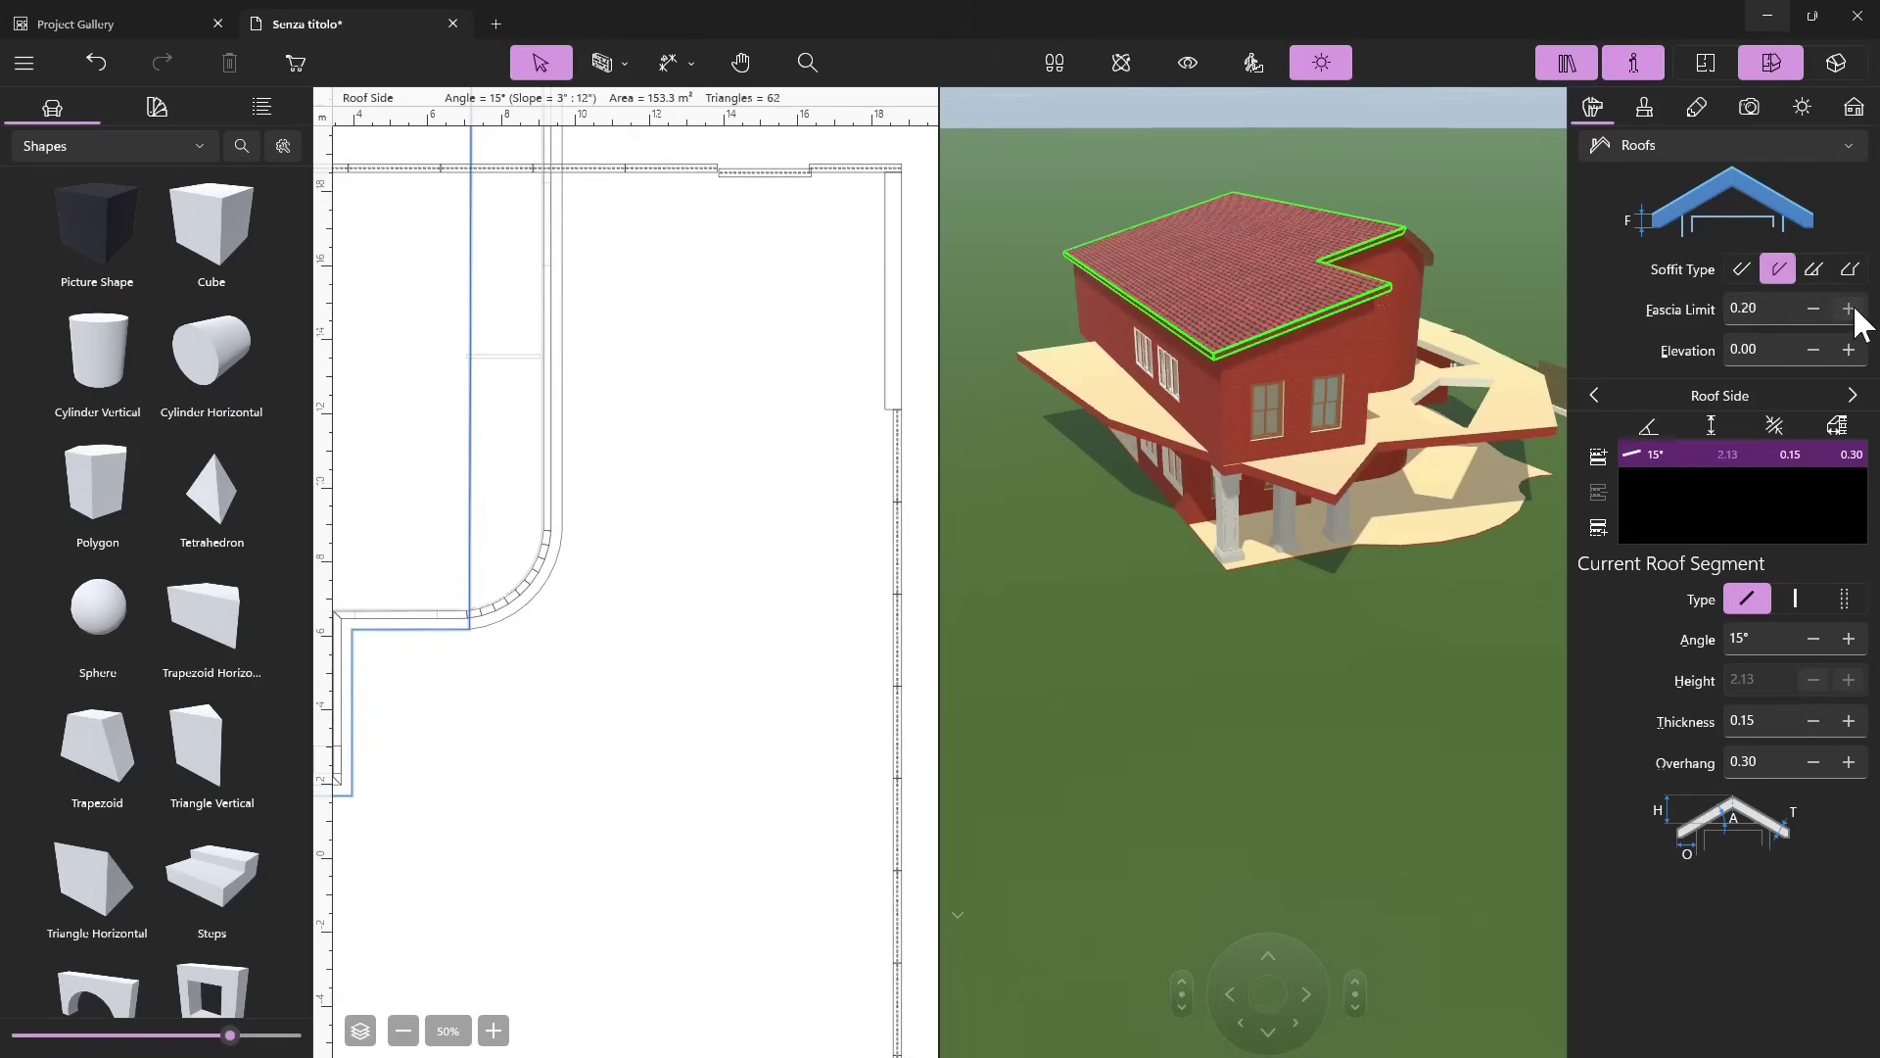
click(1846, 352)
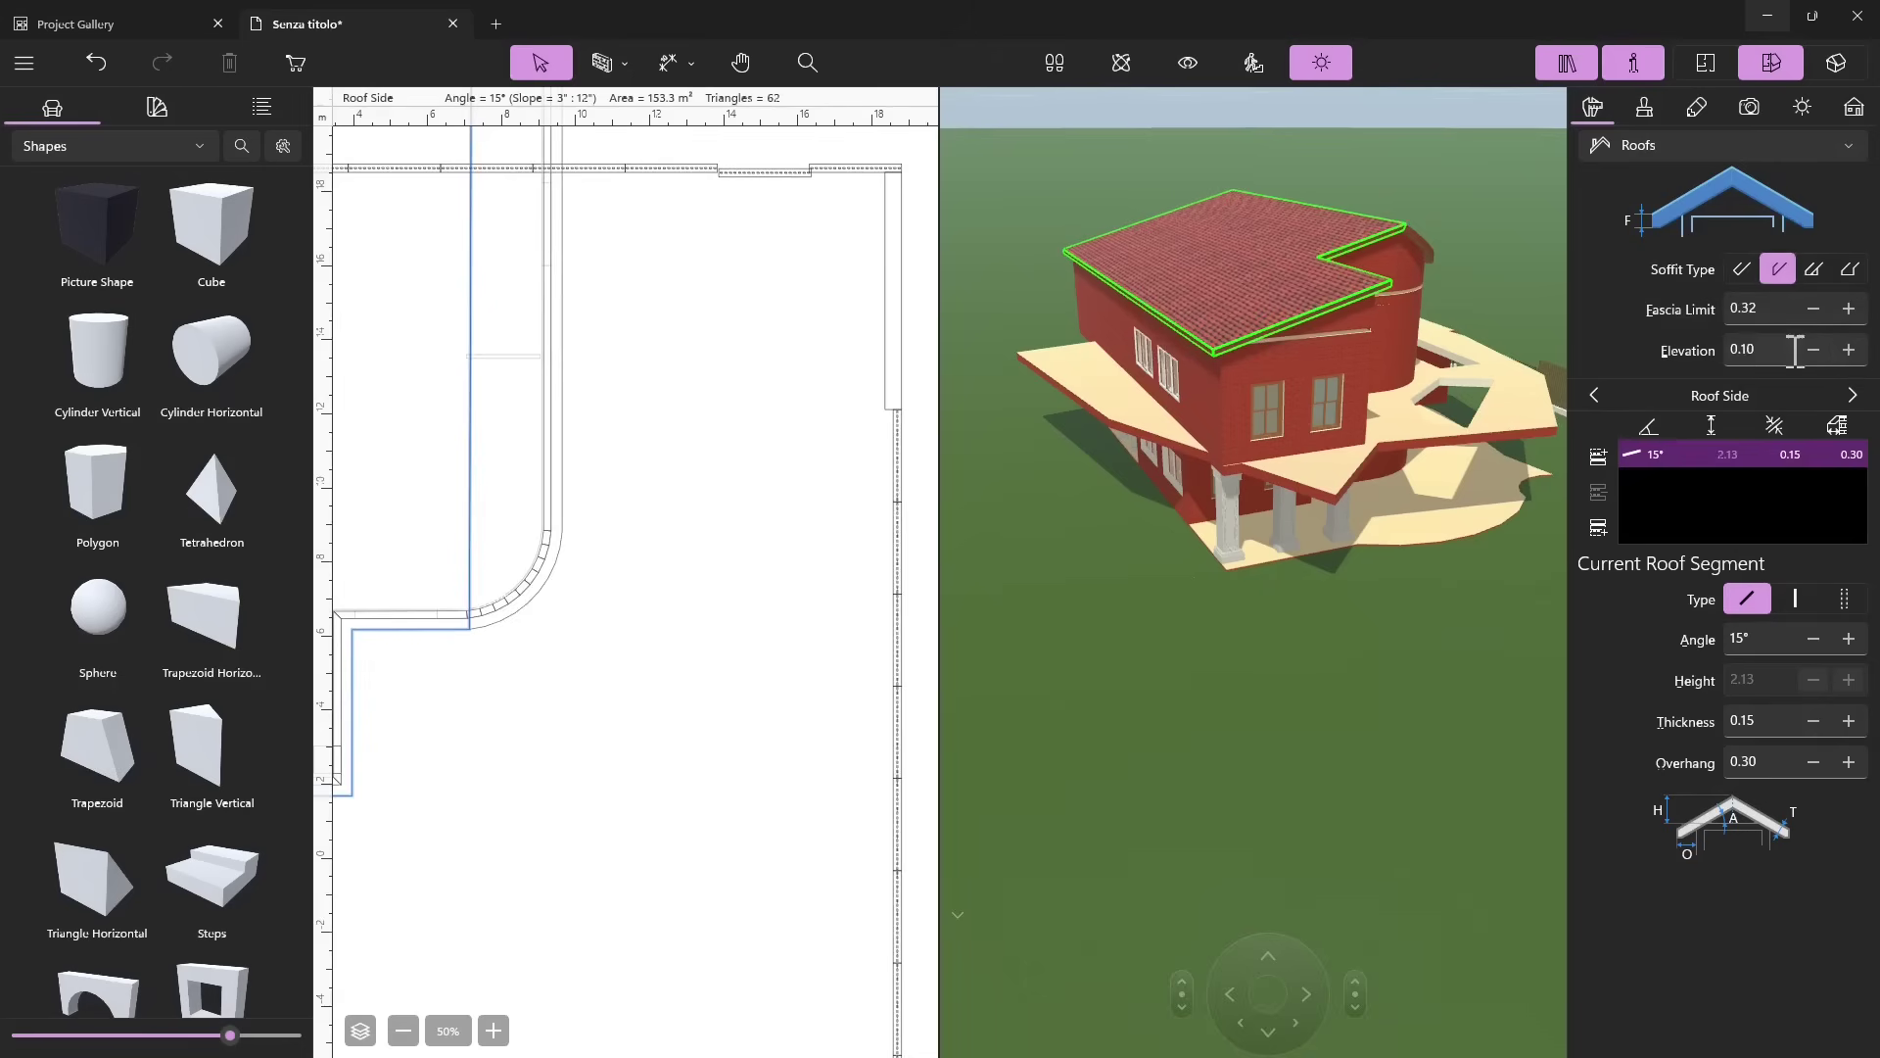
click(1814, 350)
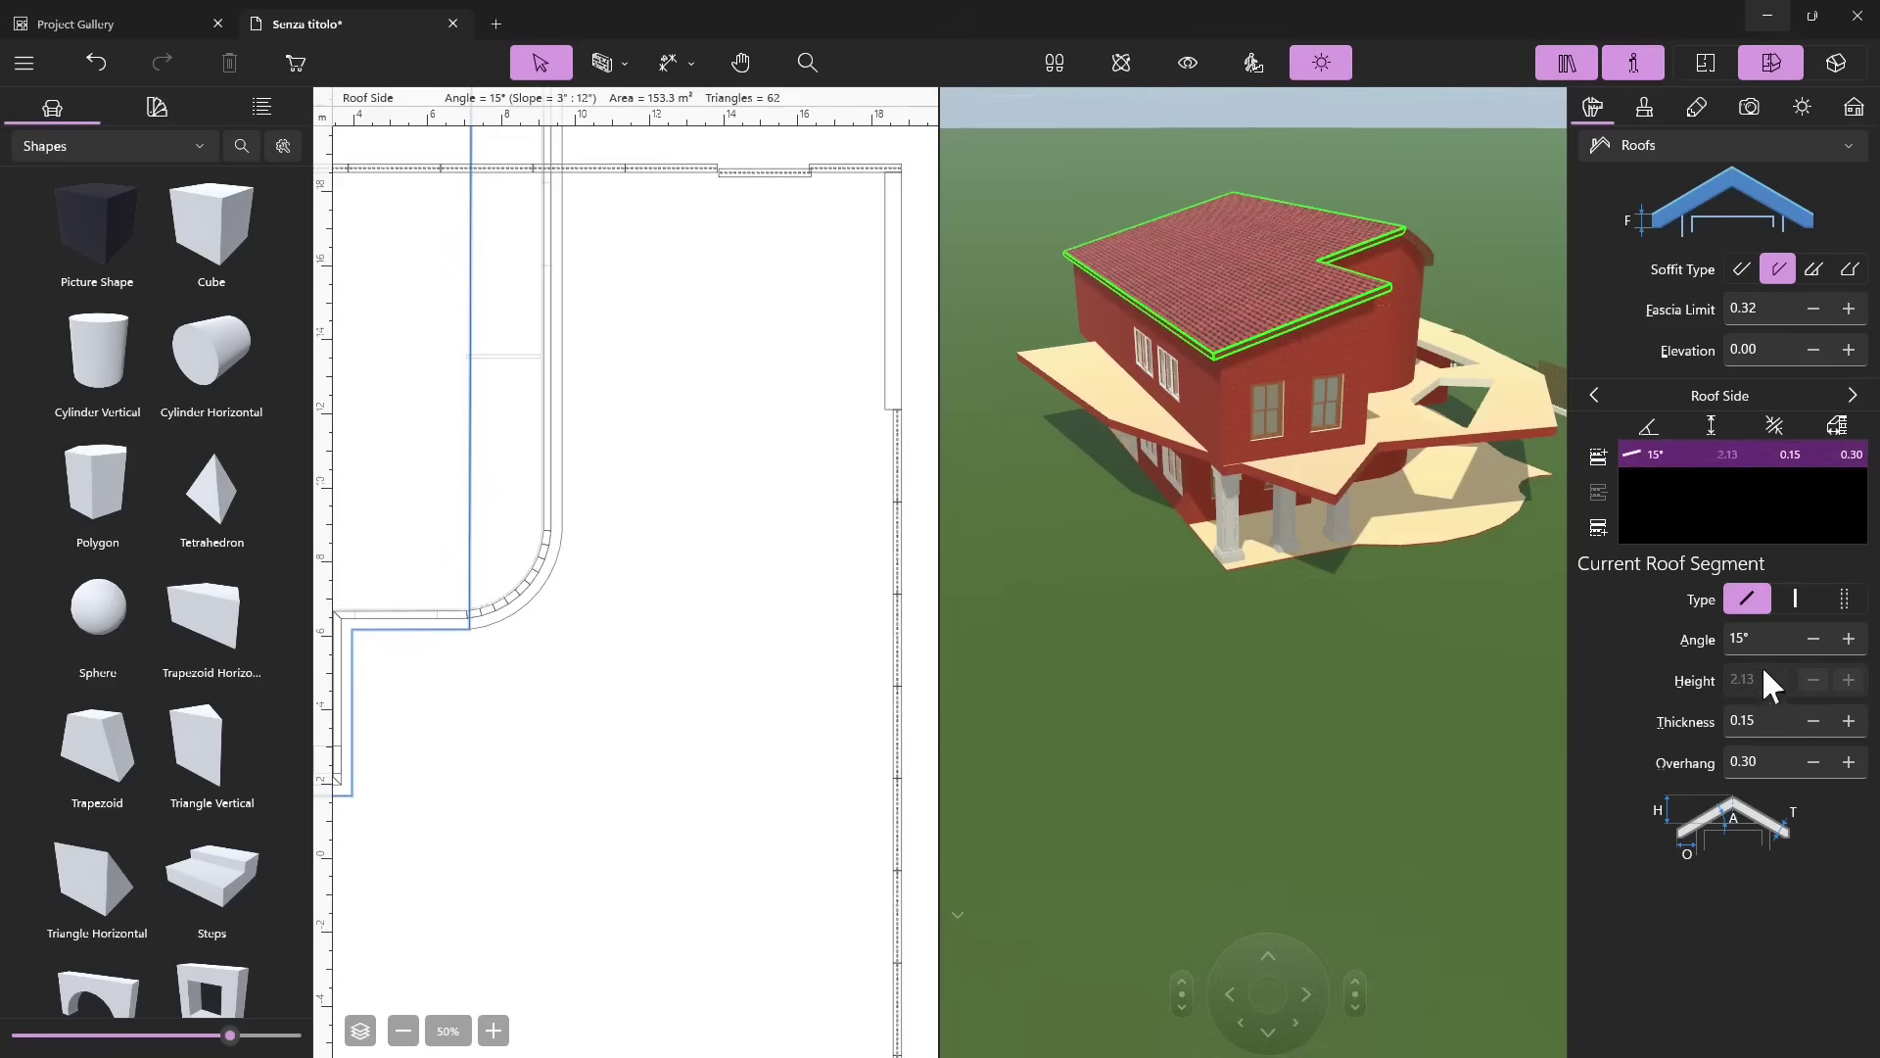
Steepen the roof side to 22° and step through to the gable segment.
click(1849, 639)
click(1849, 639)
click(1849, 638)
click(1849, 639)
click(1849, 638)
click(1849, 639)
click(1848, 638)
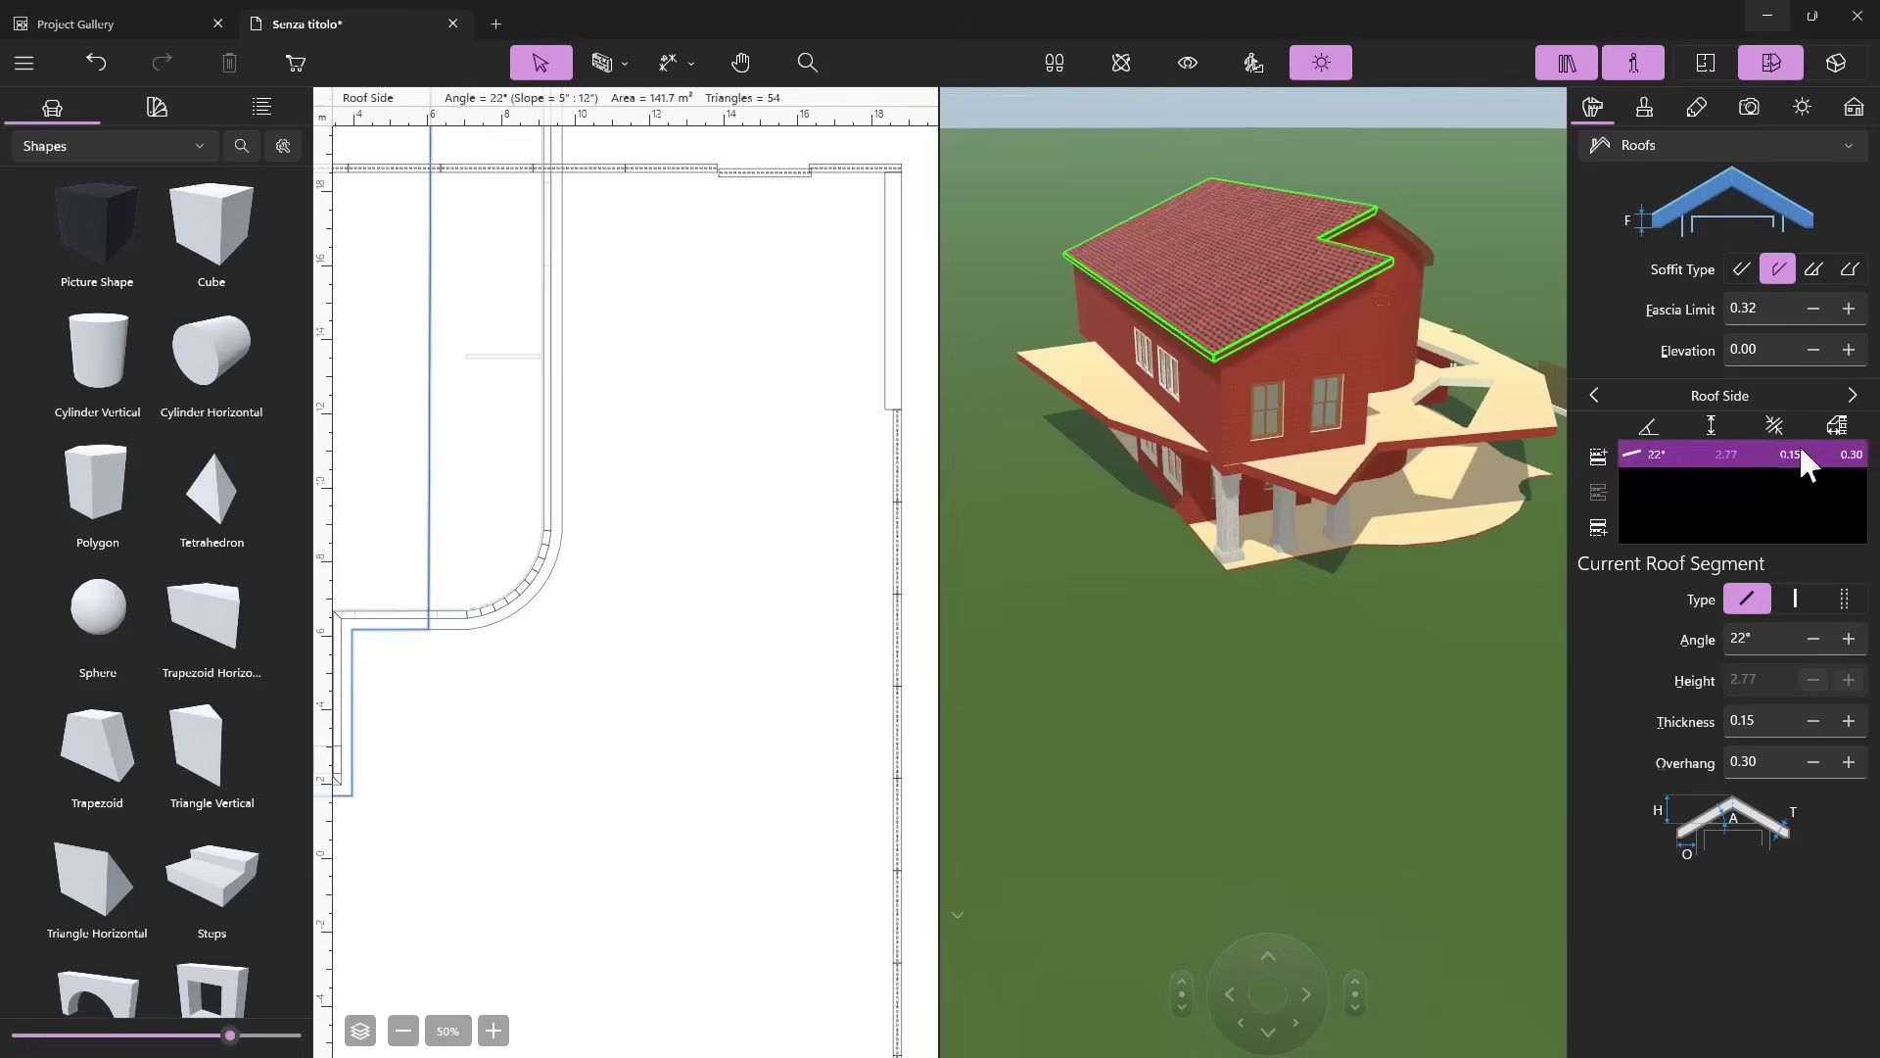
click(1851, 395)
click(1851, 395)
click(1851, 395)
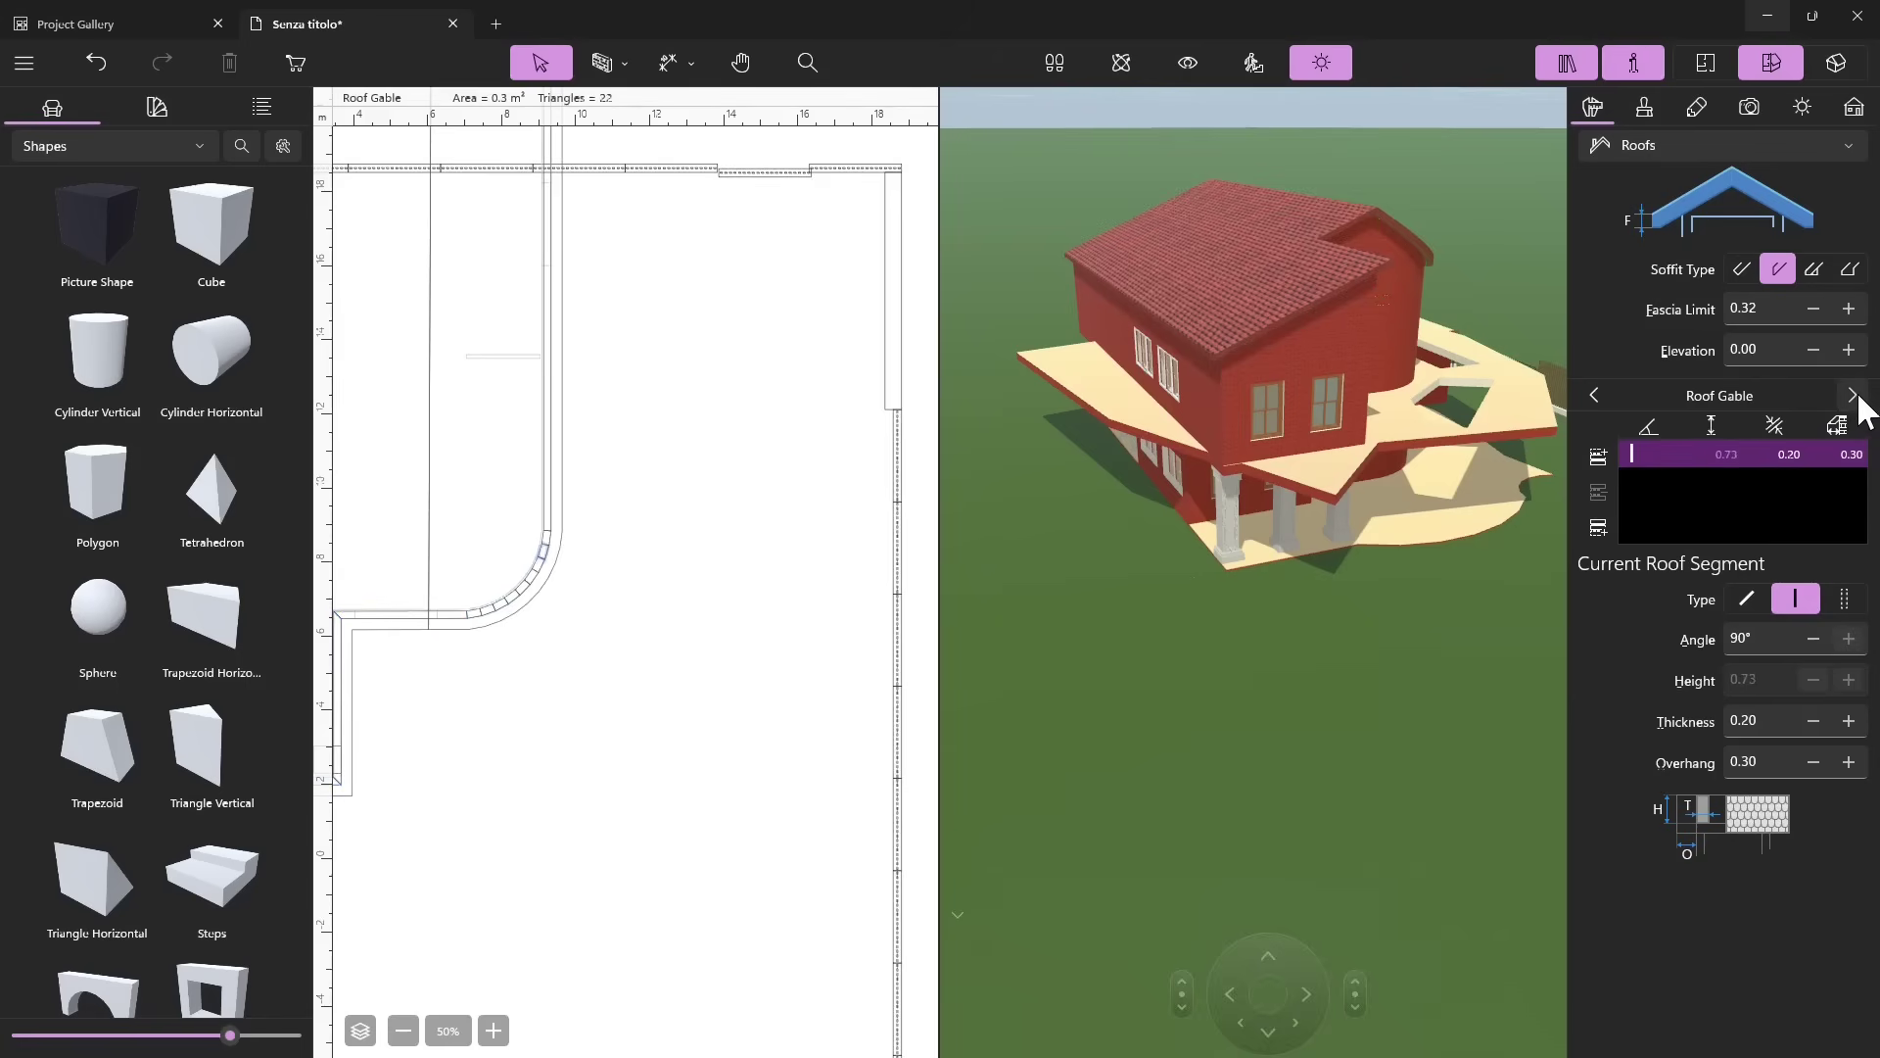
Select the curved roof section and flatten its pitch to 5°.
click(1852, 394)
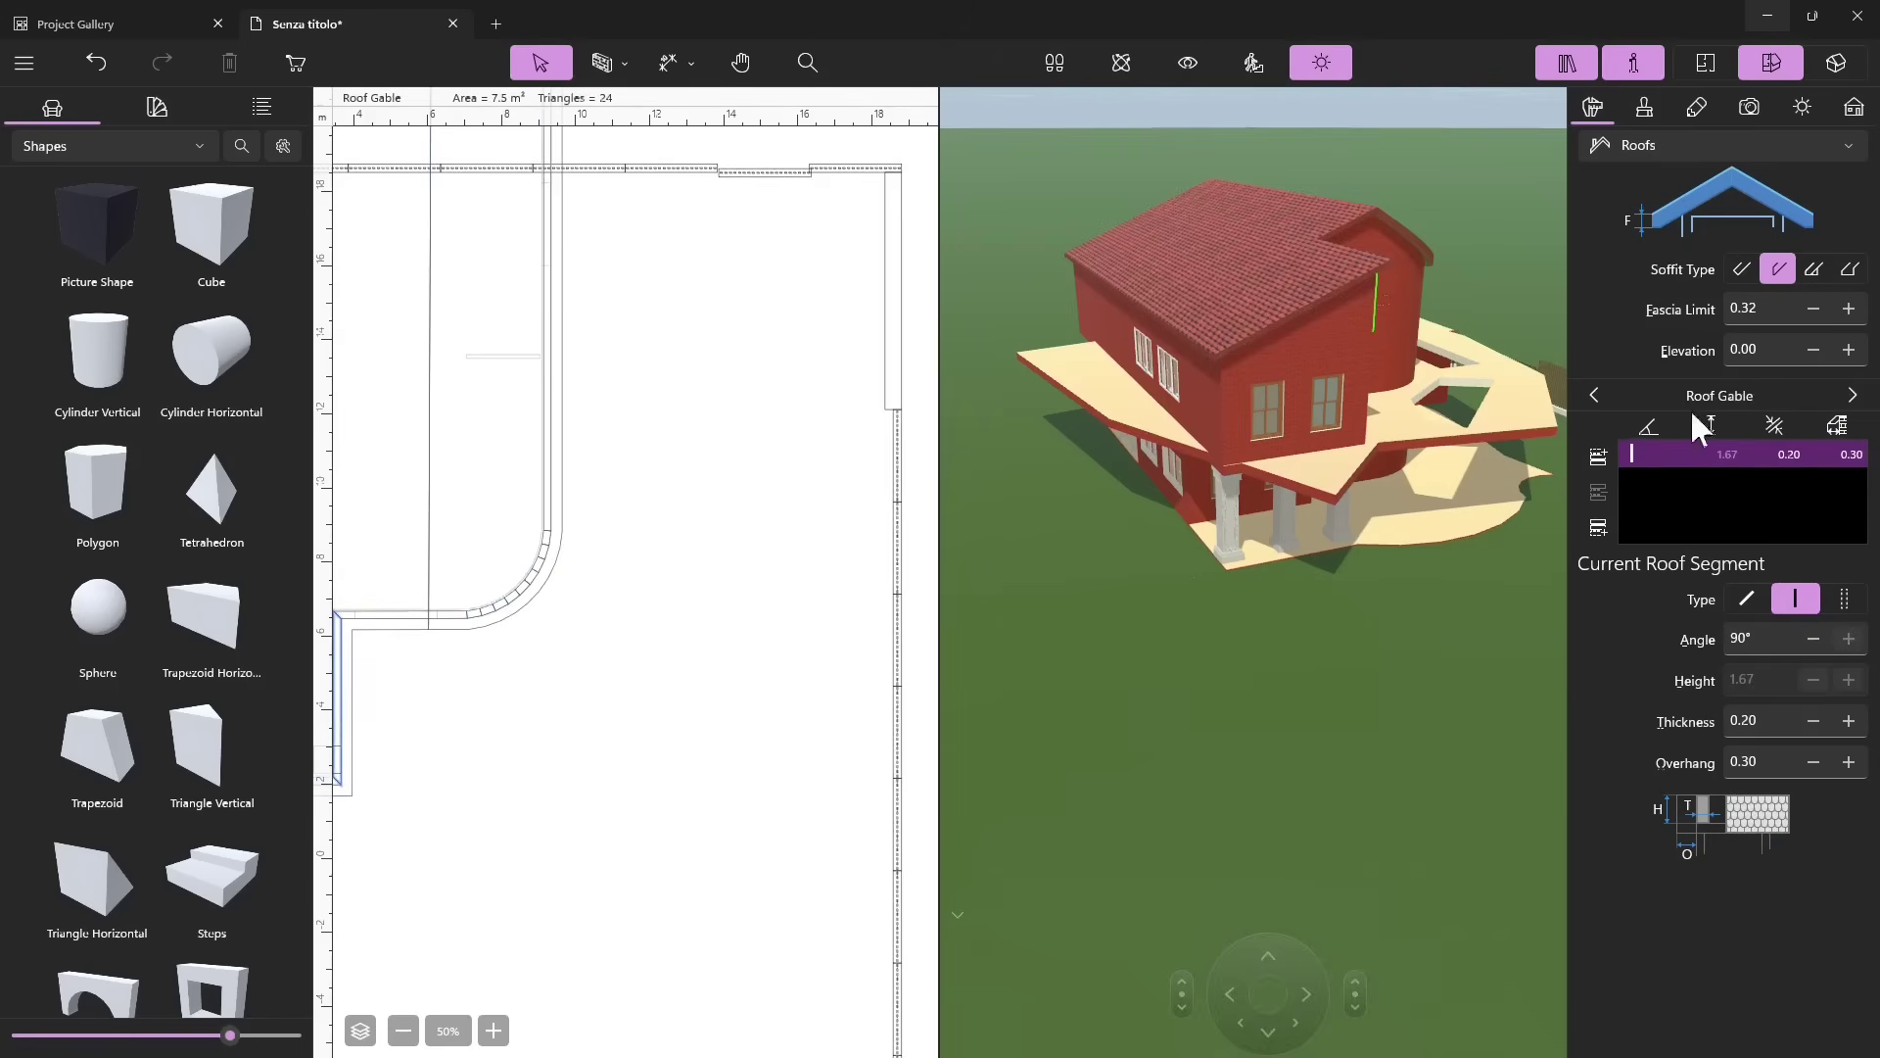
click(1594, 395)
click(1594, 395)
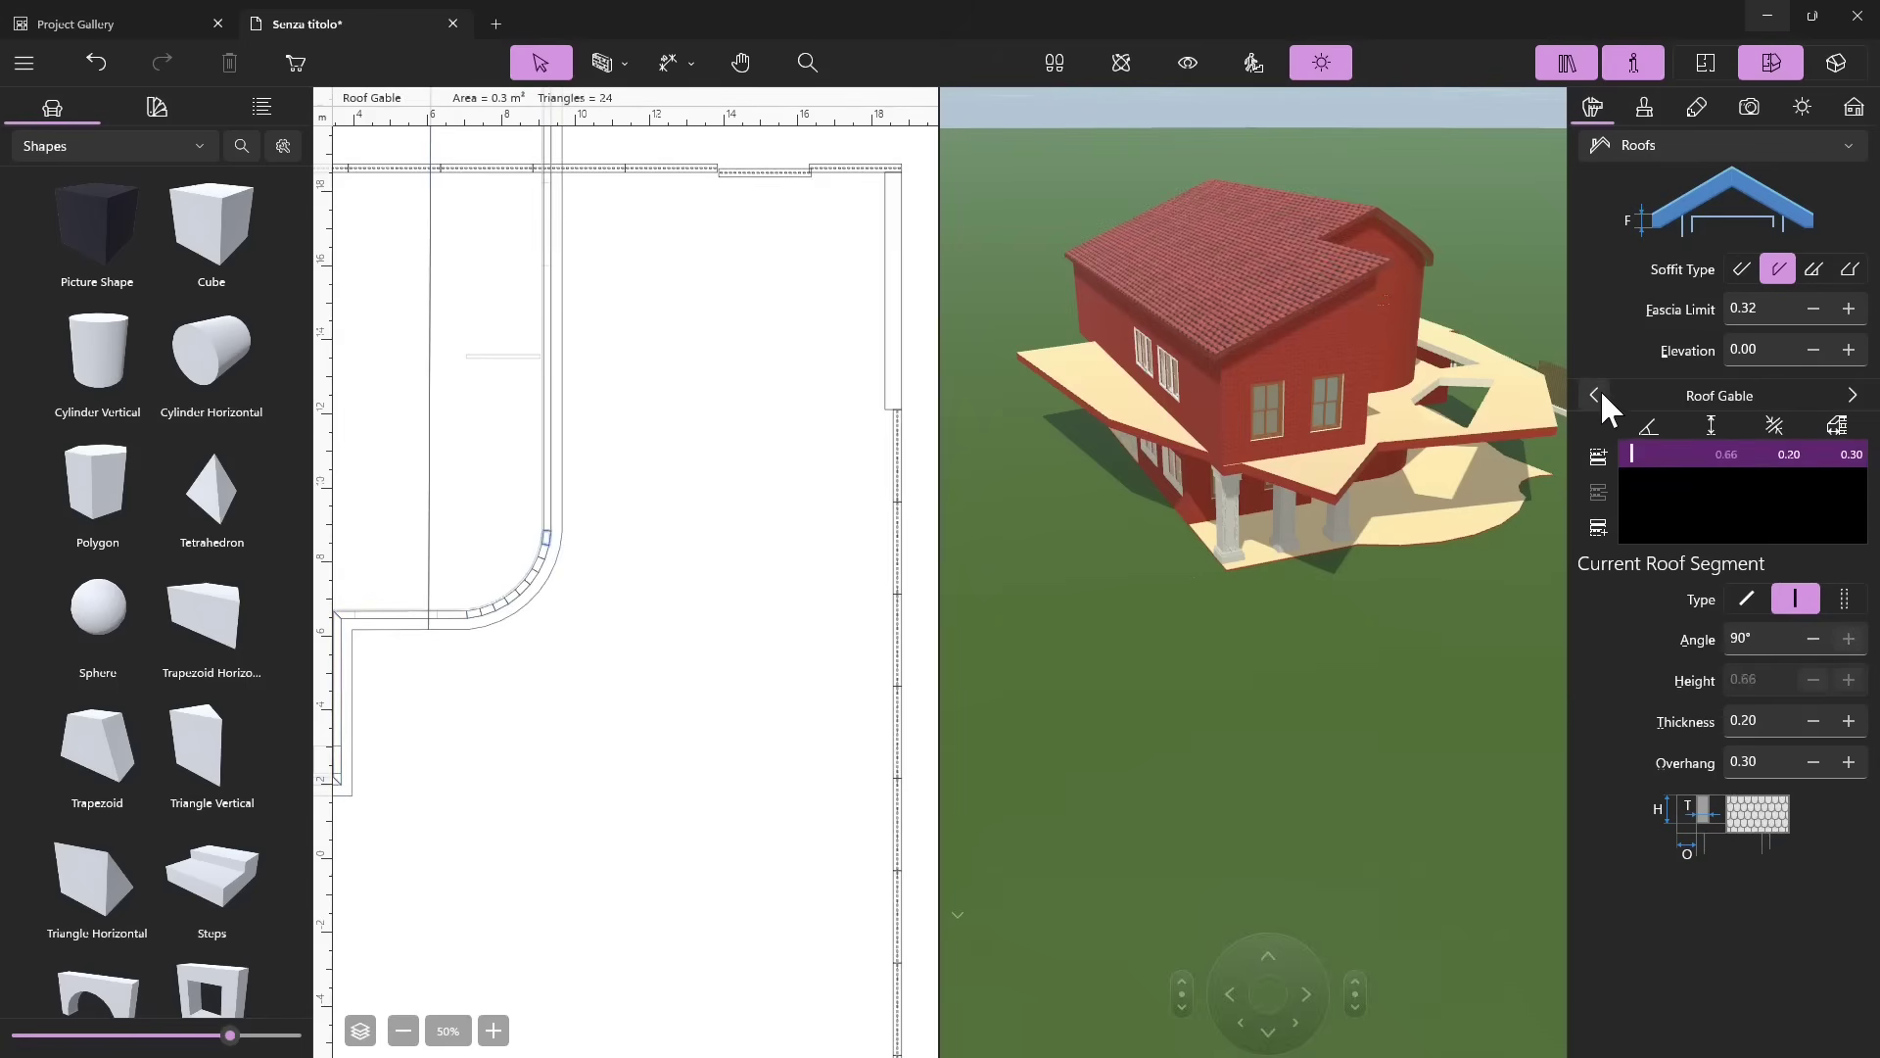
click(1402, 229)
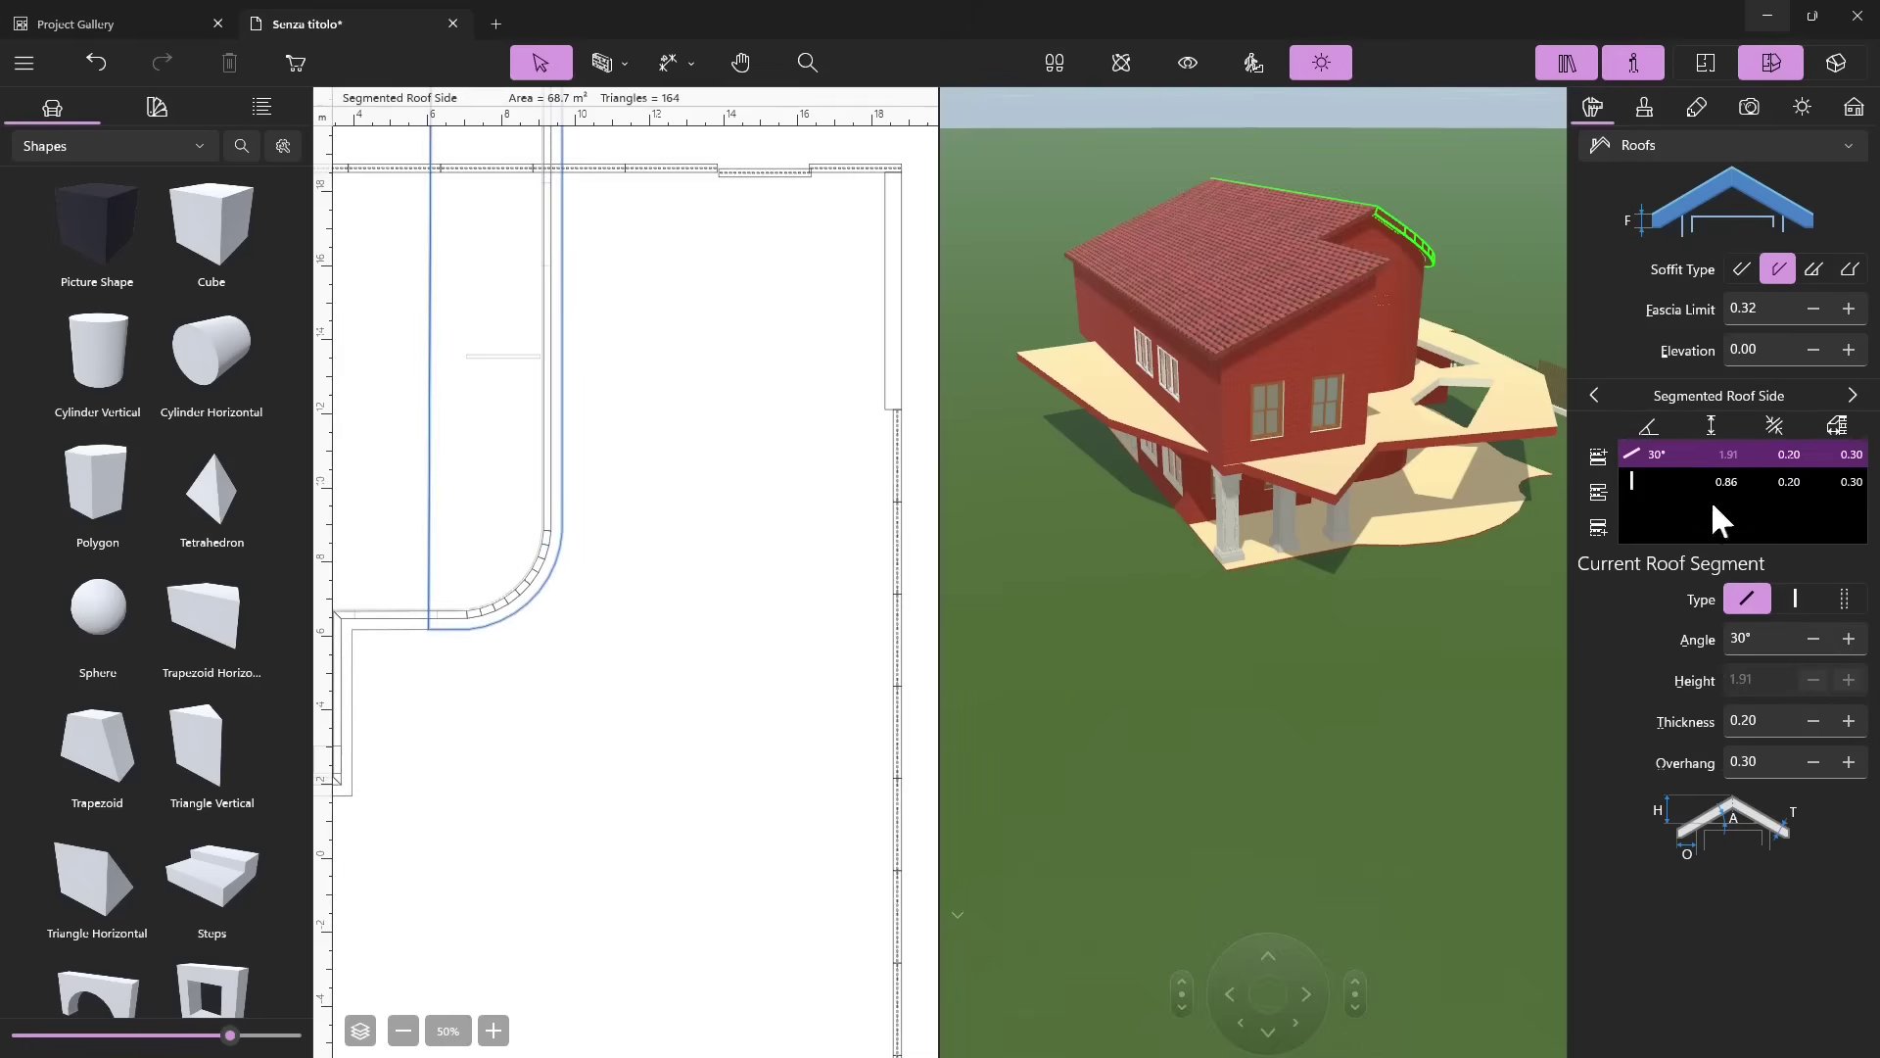
click(1812, 638)
click(1812, 638)
click(1812, 639)
click(1811, 639)
click(1806, 641)
click(1806, 641)
click(1807, 641)
click(1806, 641)
click(1804, 643)
click(1803, 642)
click(1803, 642)
click(1804, 643)
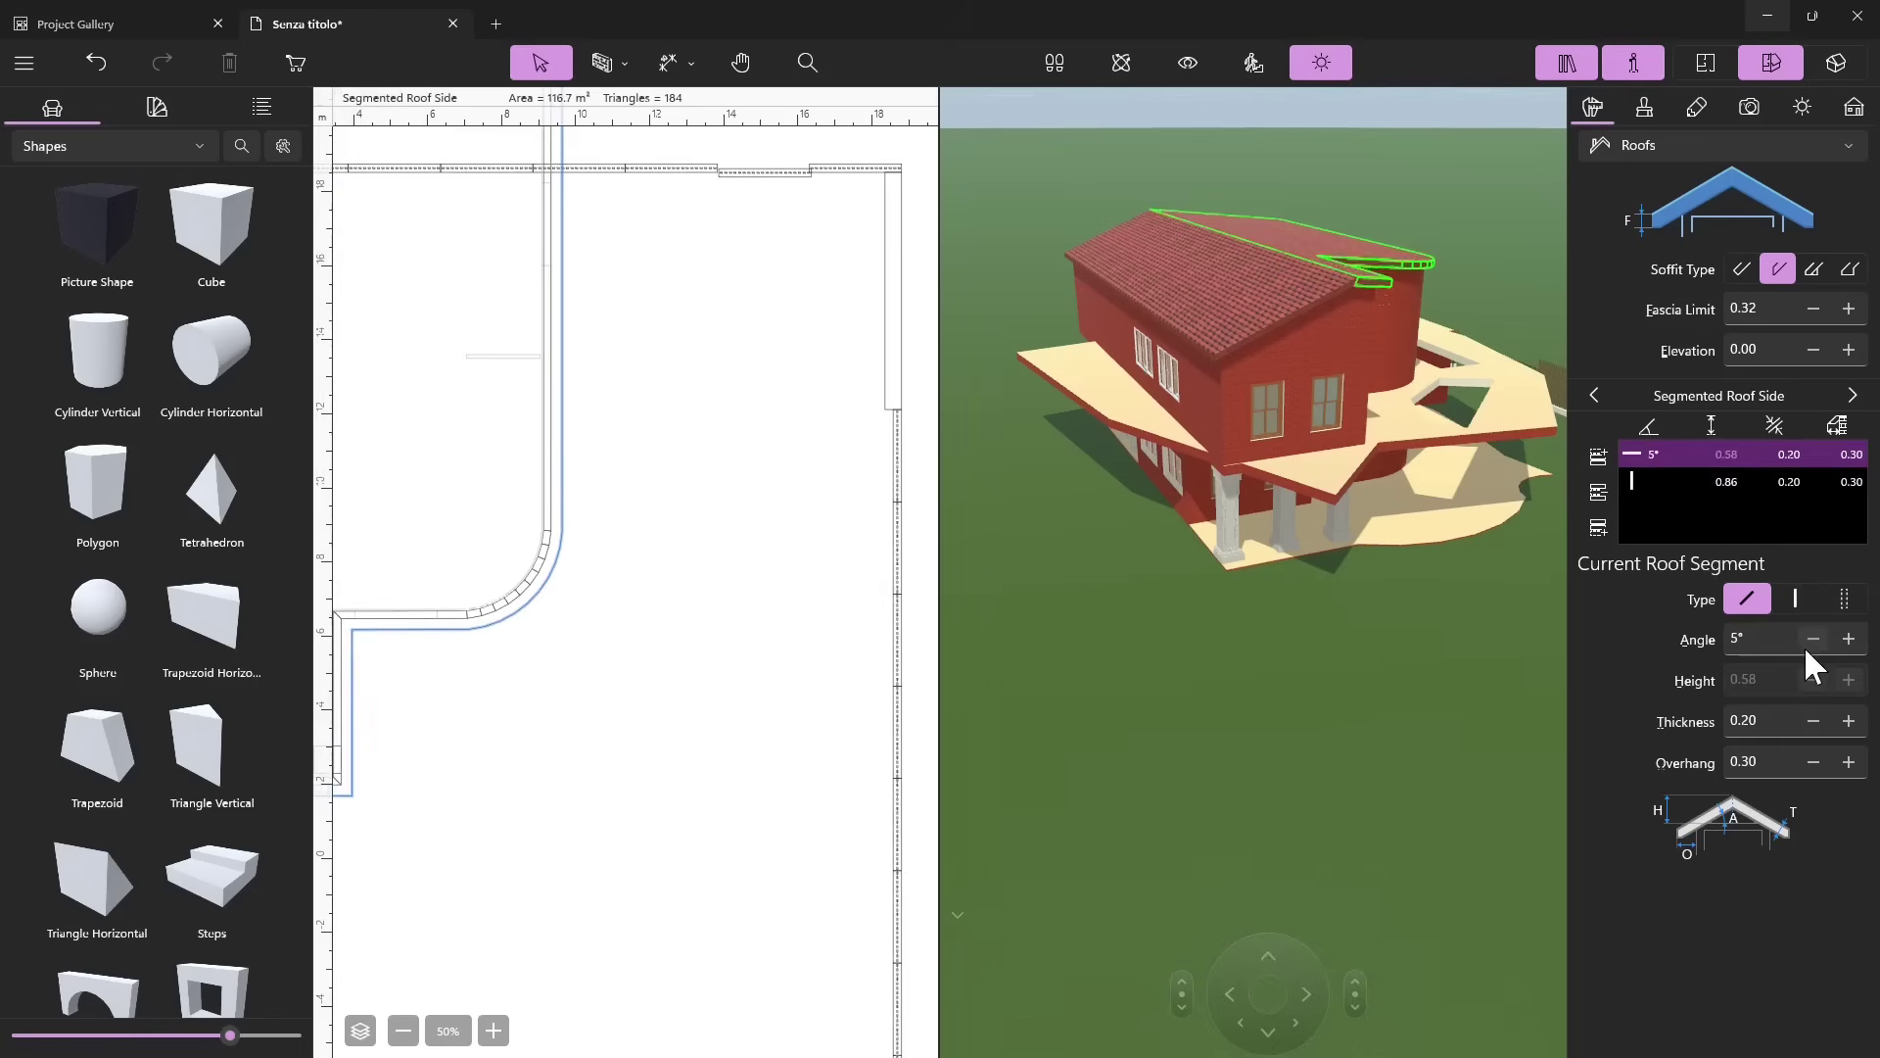
Raise the curved section's pitch back up and widen its overhang.
click(1850, 640)
click(1850, 640)
click(1849, 640)
click(1850, 640)
click(1850, 640)
click(1849, 641)
click(1850, 641)
click(1850, 640)
click(1850, 641)
click(1850, 640)
click(1849, 640)
click(1850, 641)
click(1850, 640)
click(1850, 641)
click(1849, 640)
click(1850, 641)
click(1850, 640)
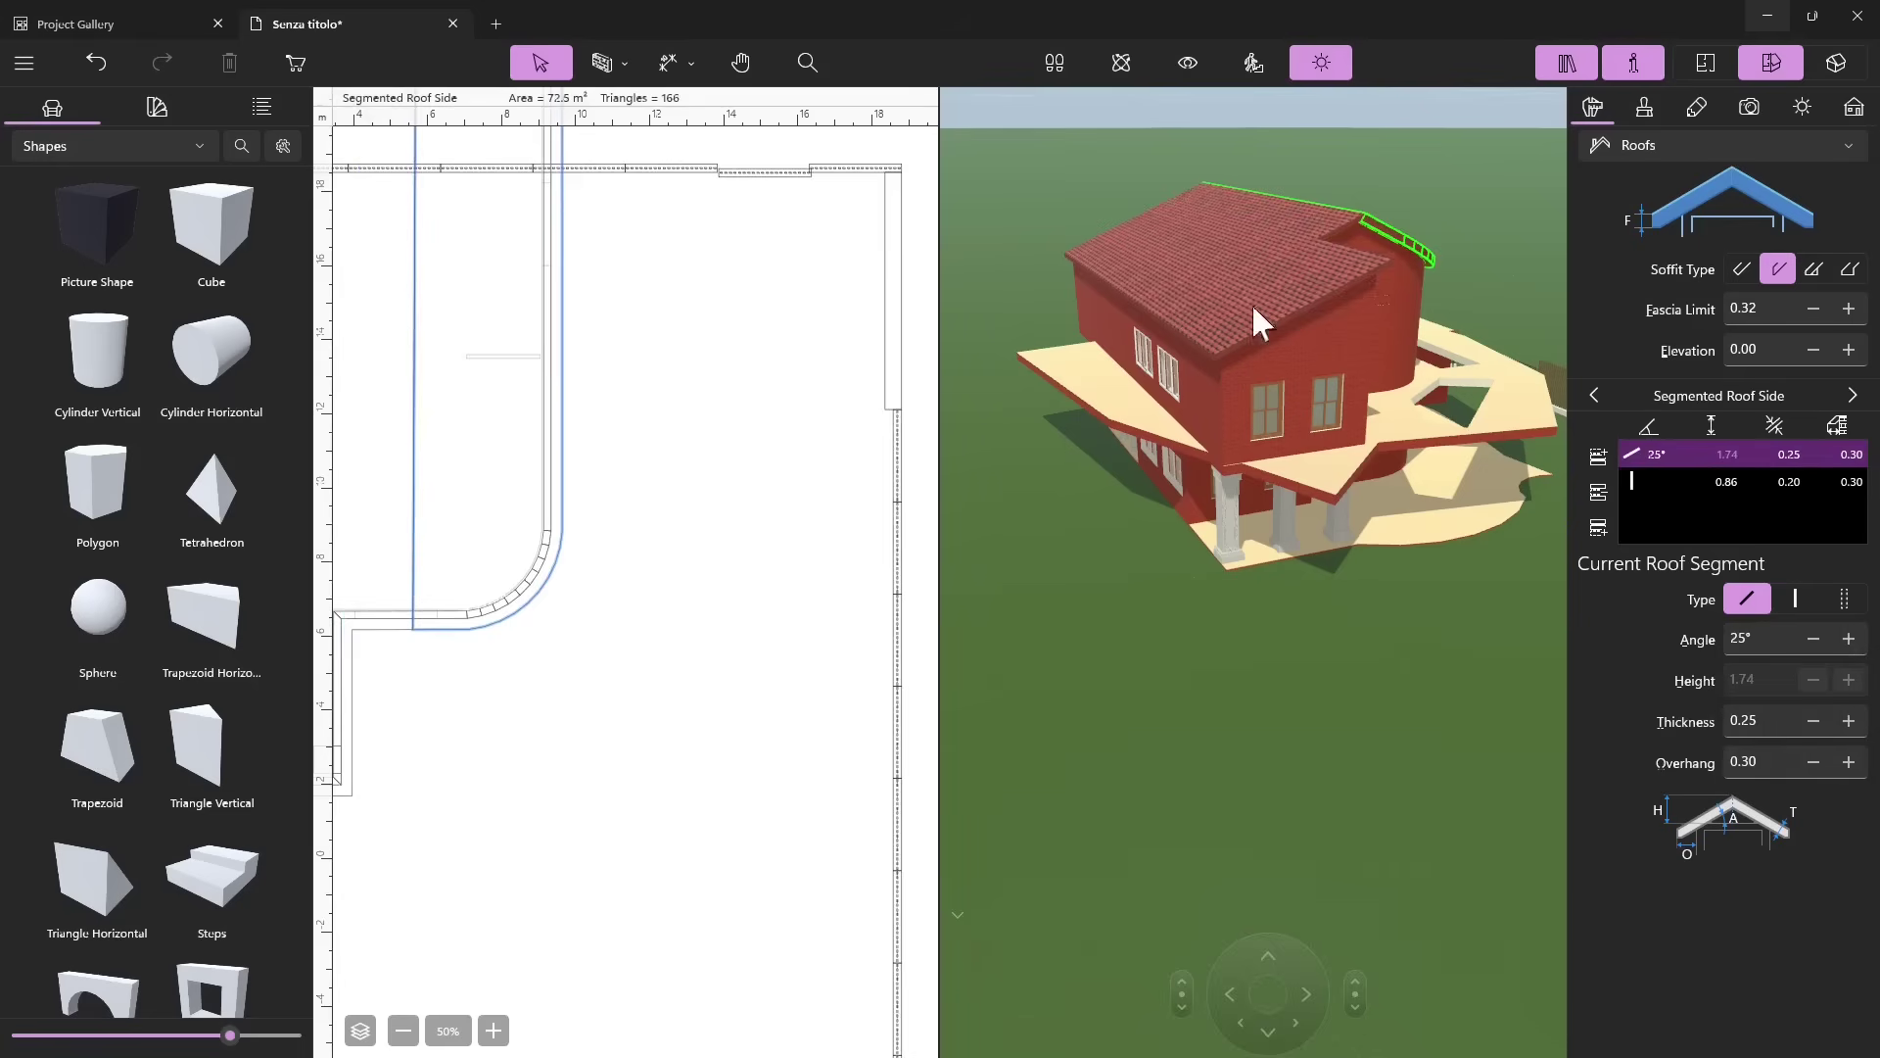
click(1849, 762)
click(1849, 761)
click(1849, 761)
click(1849, 762)
click(1849, 762)
click(1848, 762)
click(1849, 762)
Select the main roof plane and extend its overhang to 2.90.
click(1225, 302)
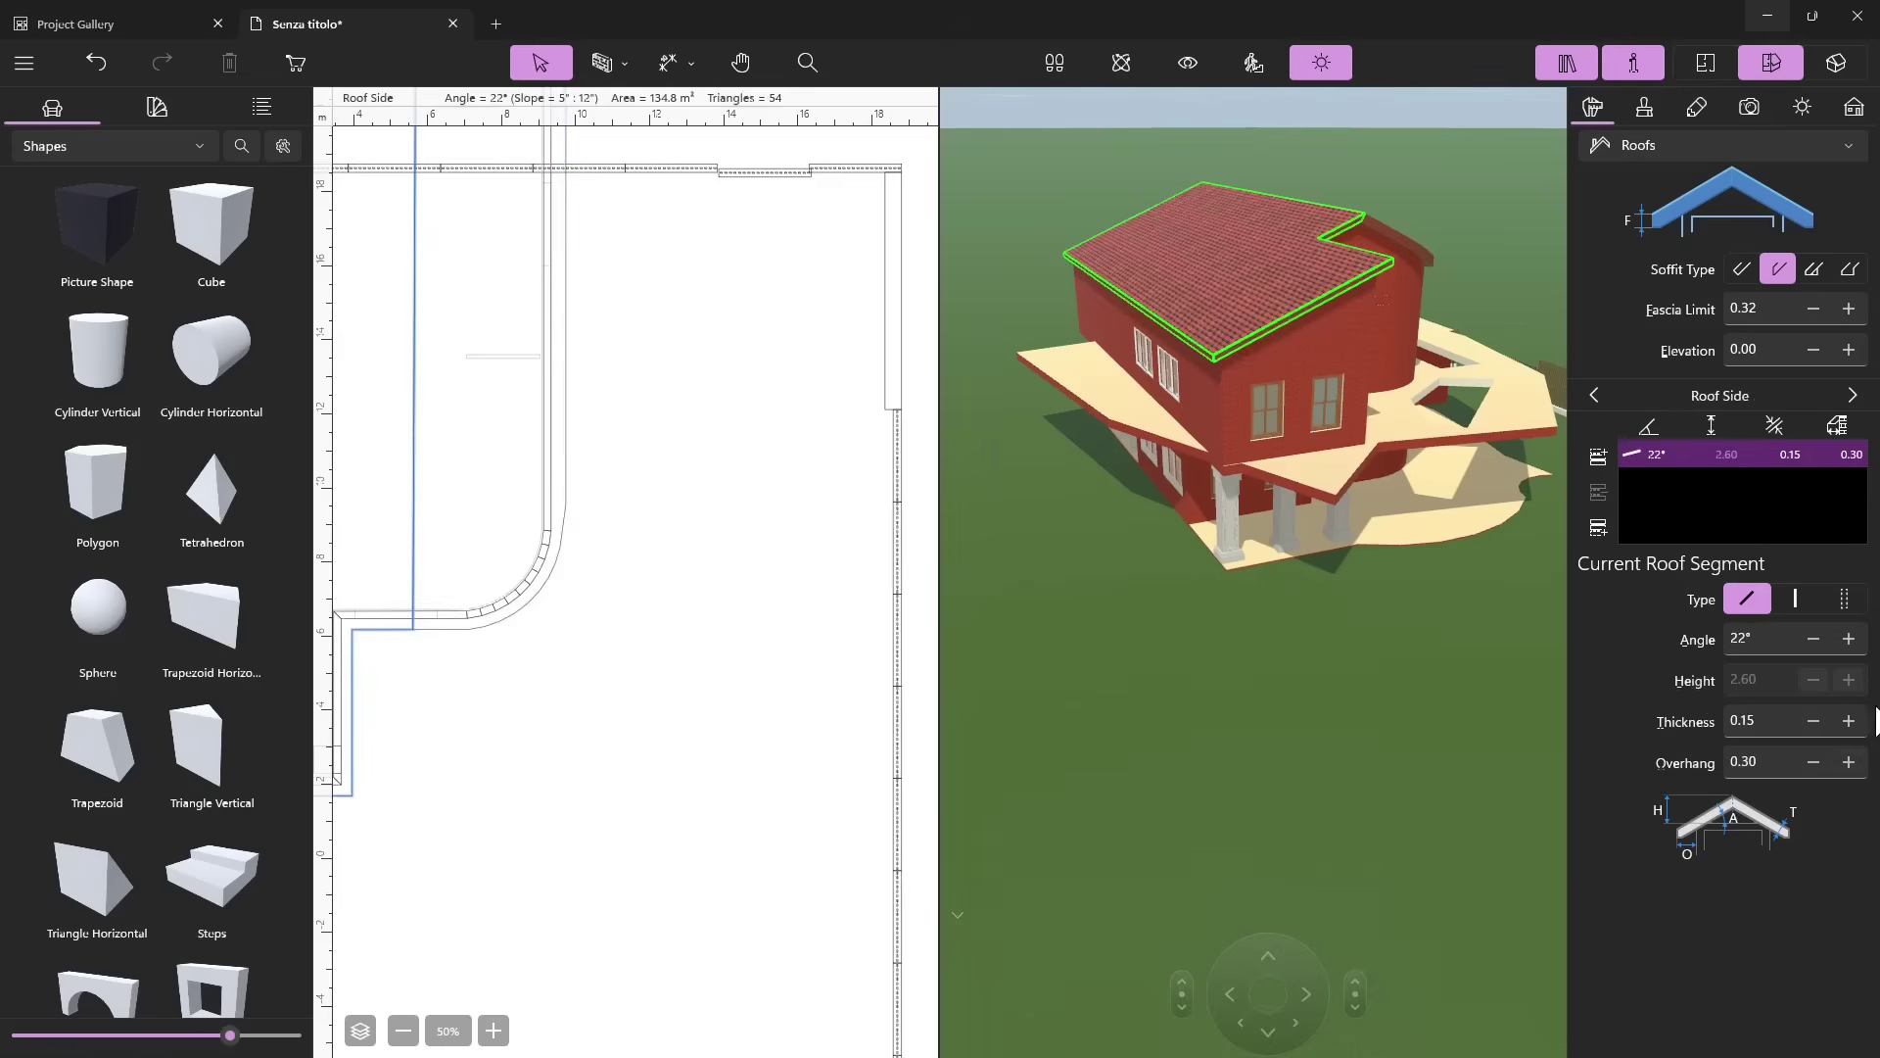
click(1848, 769)
click(1848, 770)
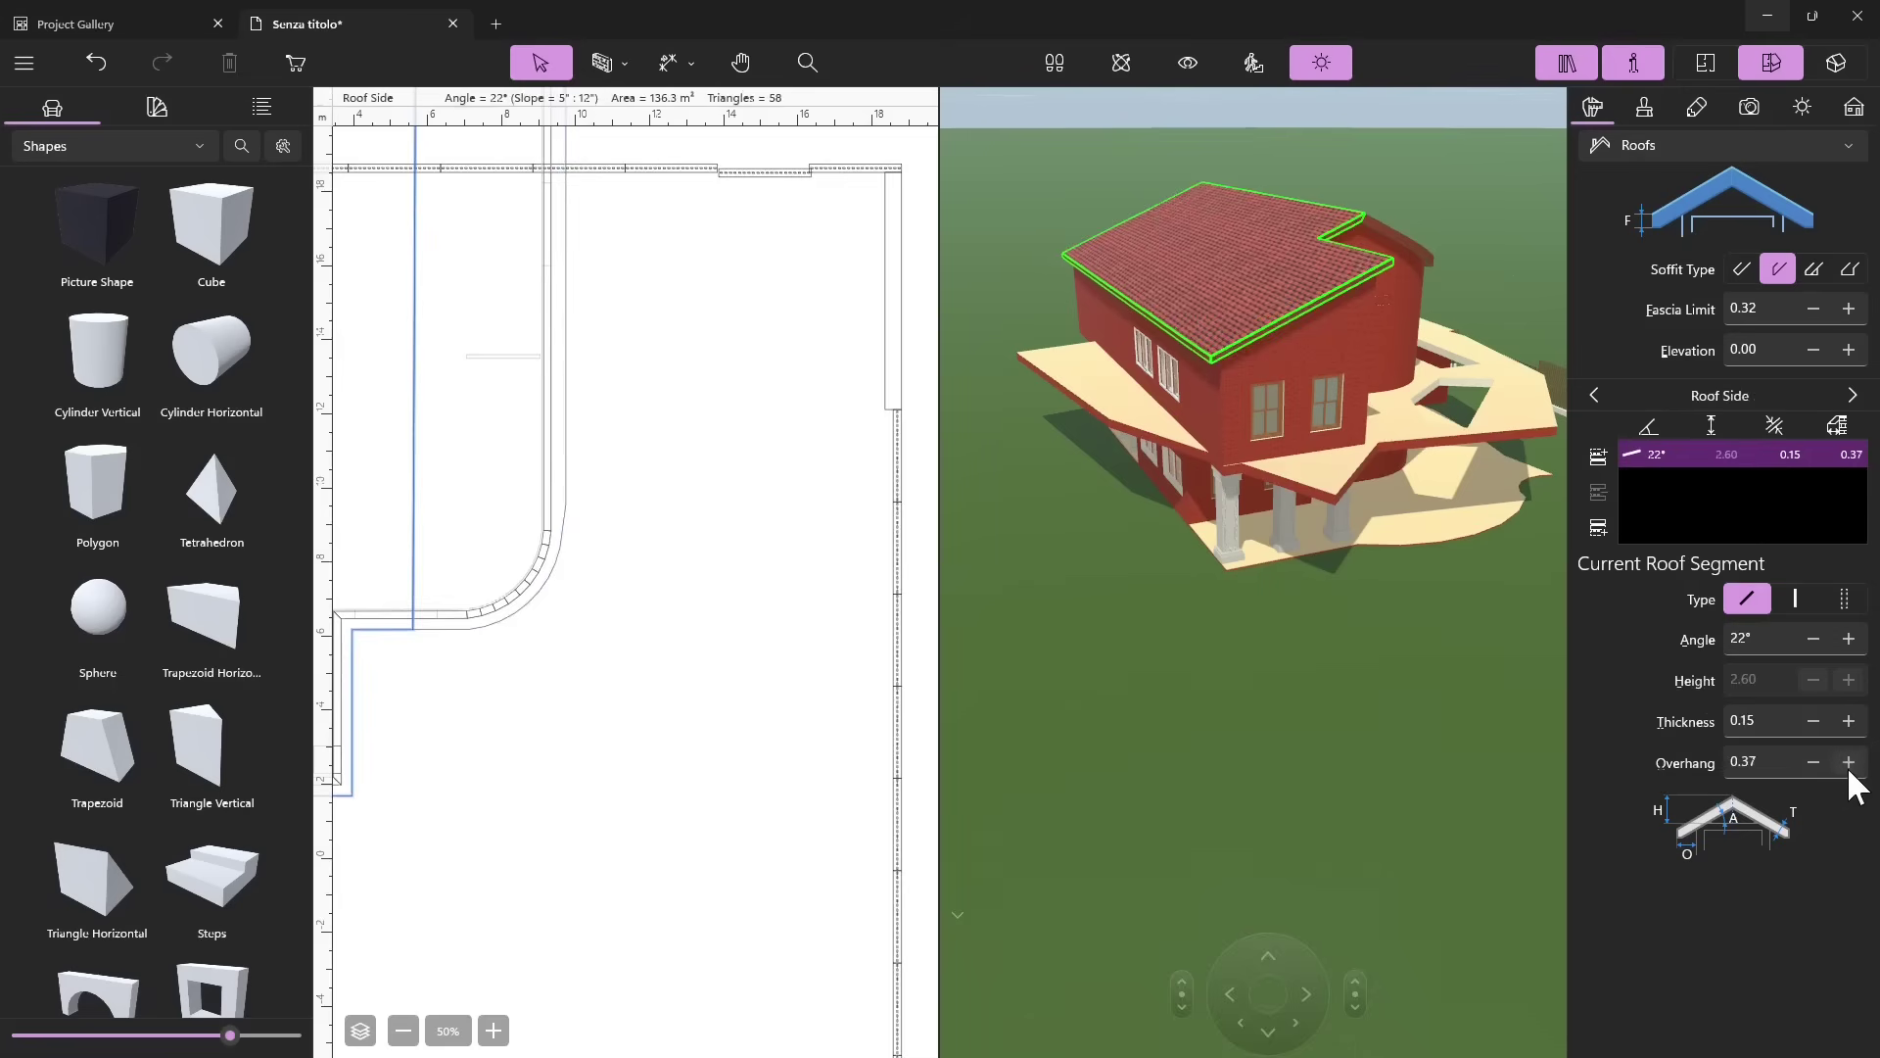
click(1849, 763)
click(1849, 763)
click(1849, 763)
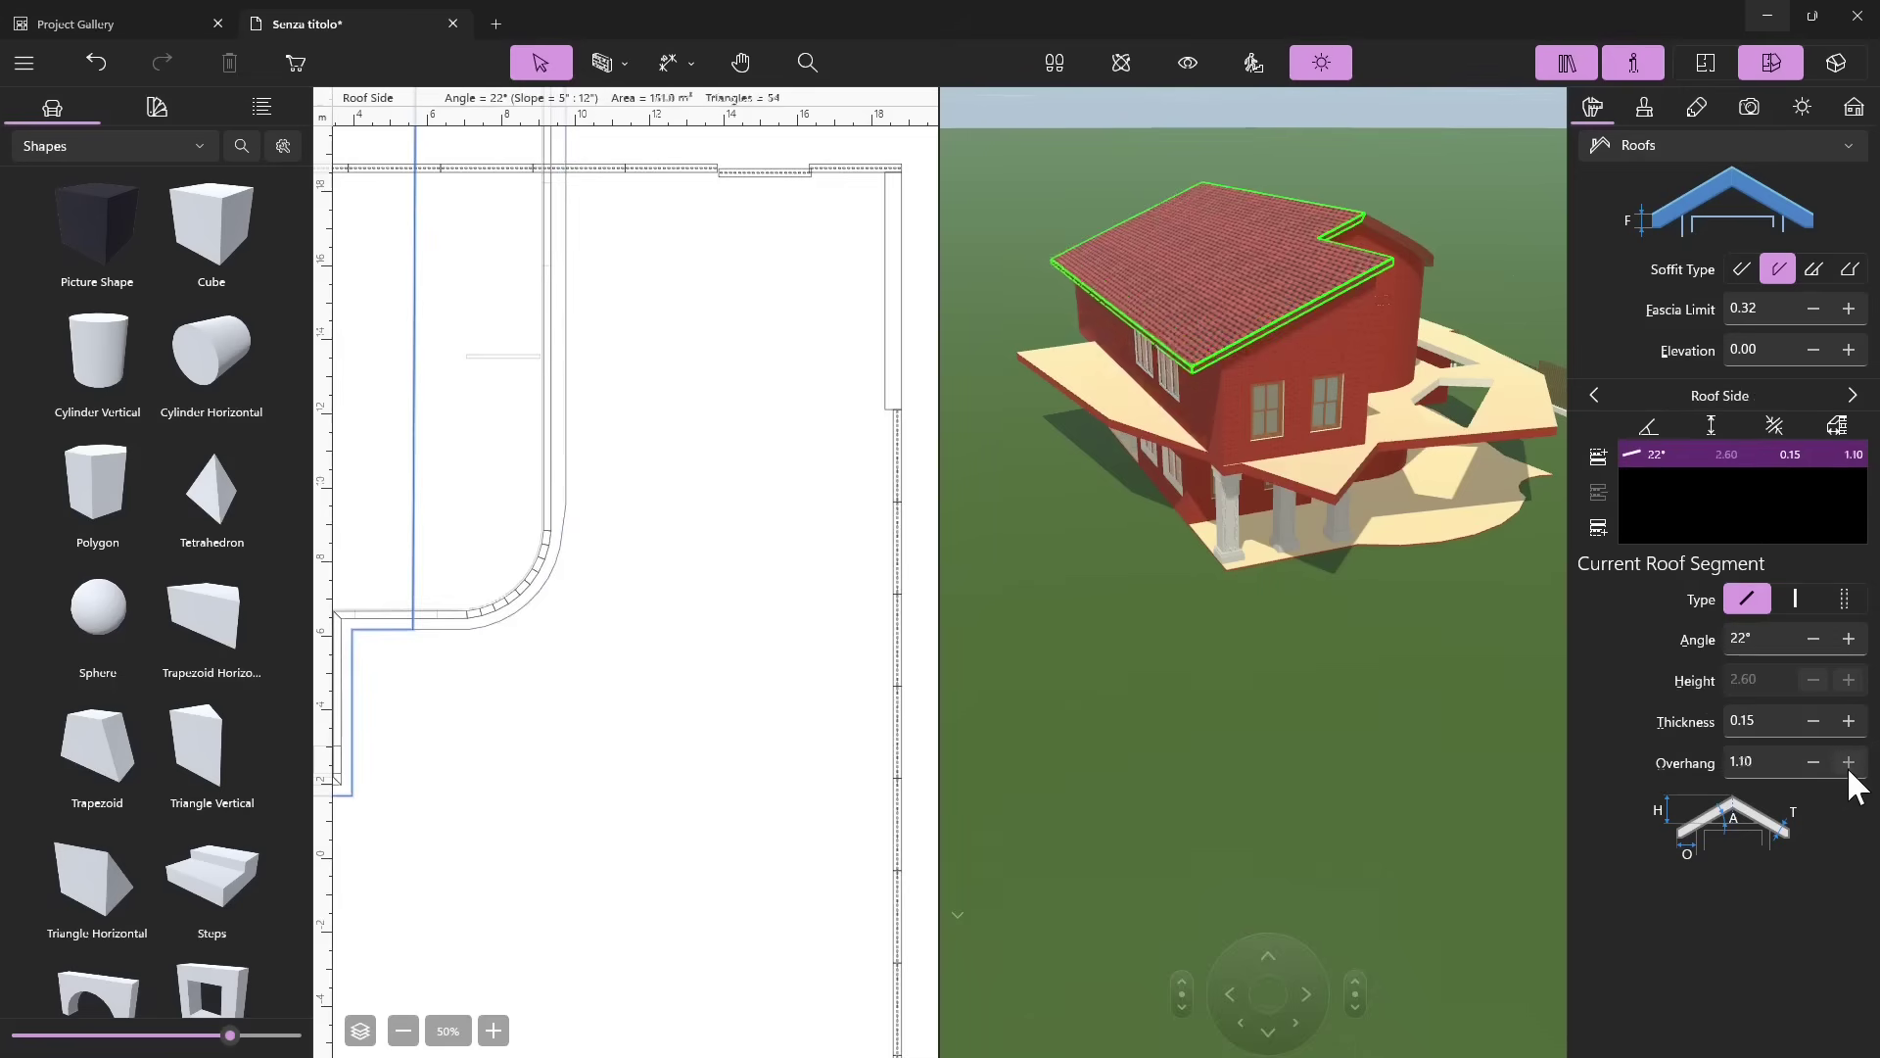
click(1849, 762)
click(1849, 763)
click(1848, 763)
click(1848, 763)
click(1849, 763)
click(1849, 763)
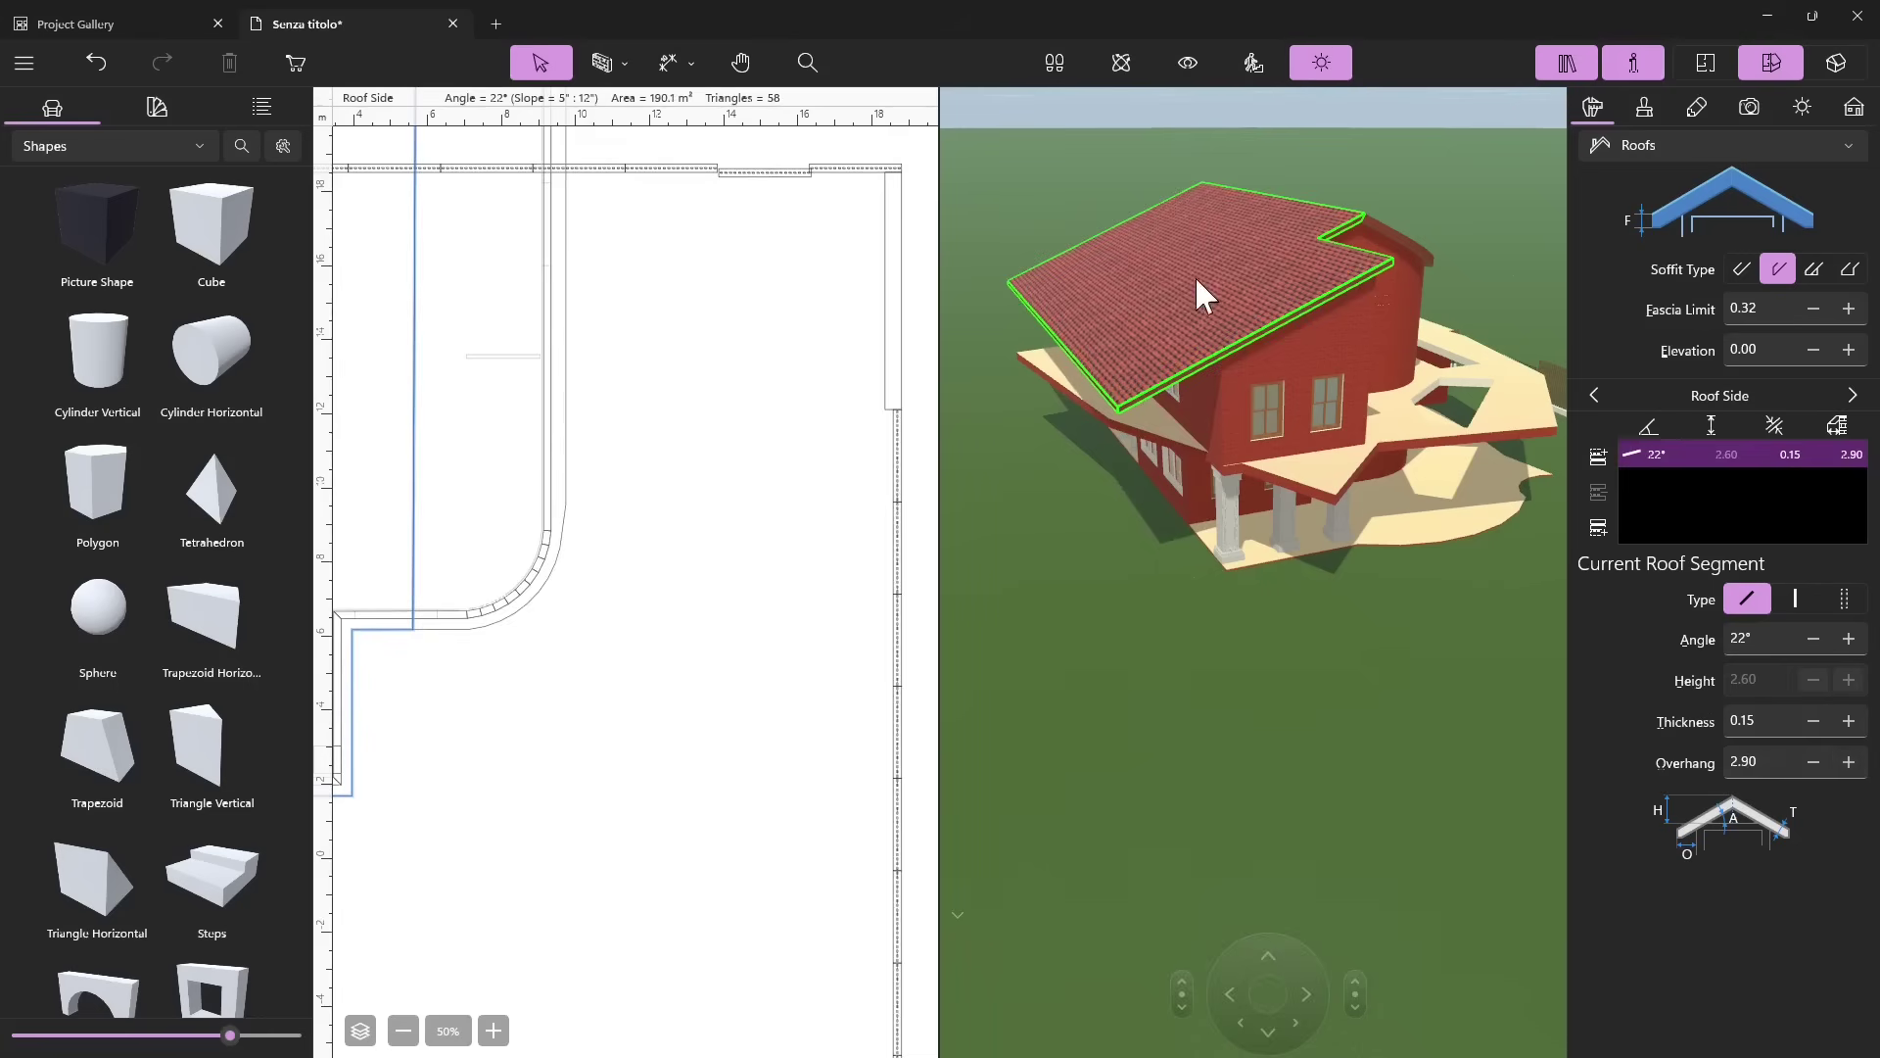
click(123, 140)
Drag a Shed Dormer and a Flat Dormer from the Dormers library onto the roof.
scroll(109, 184, up, 3)
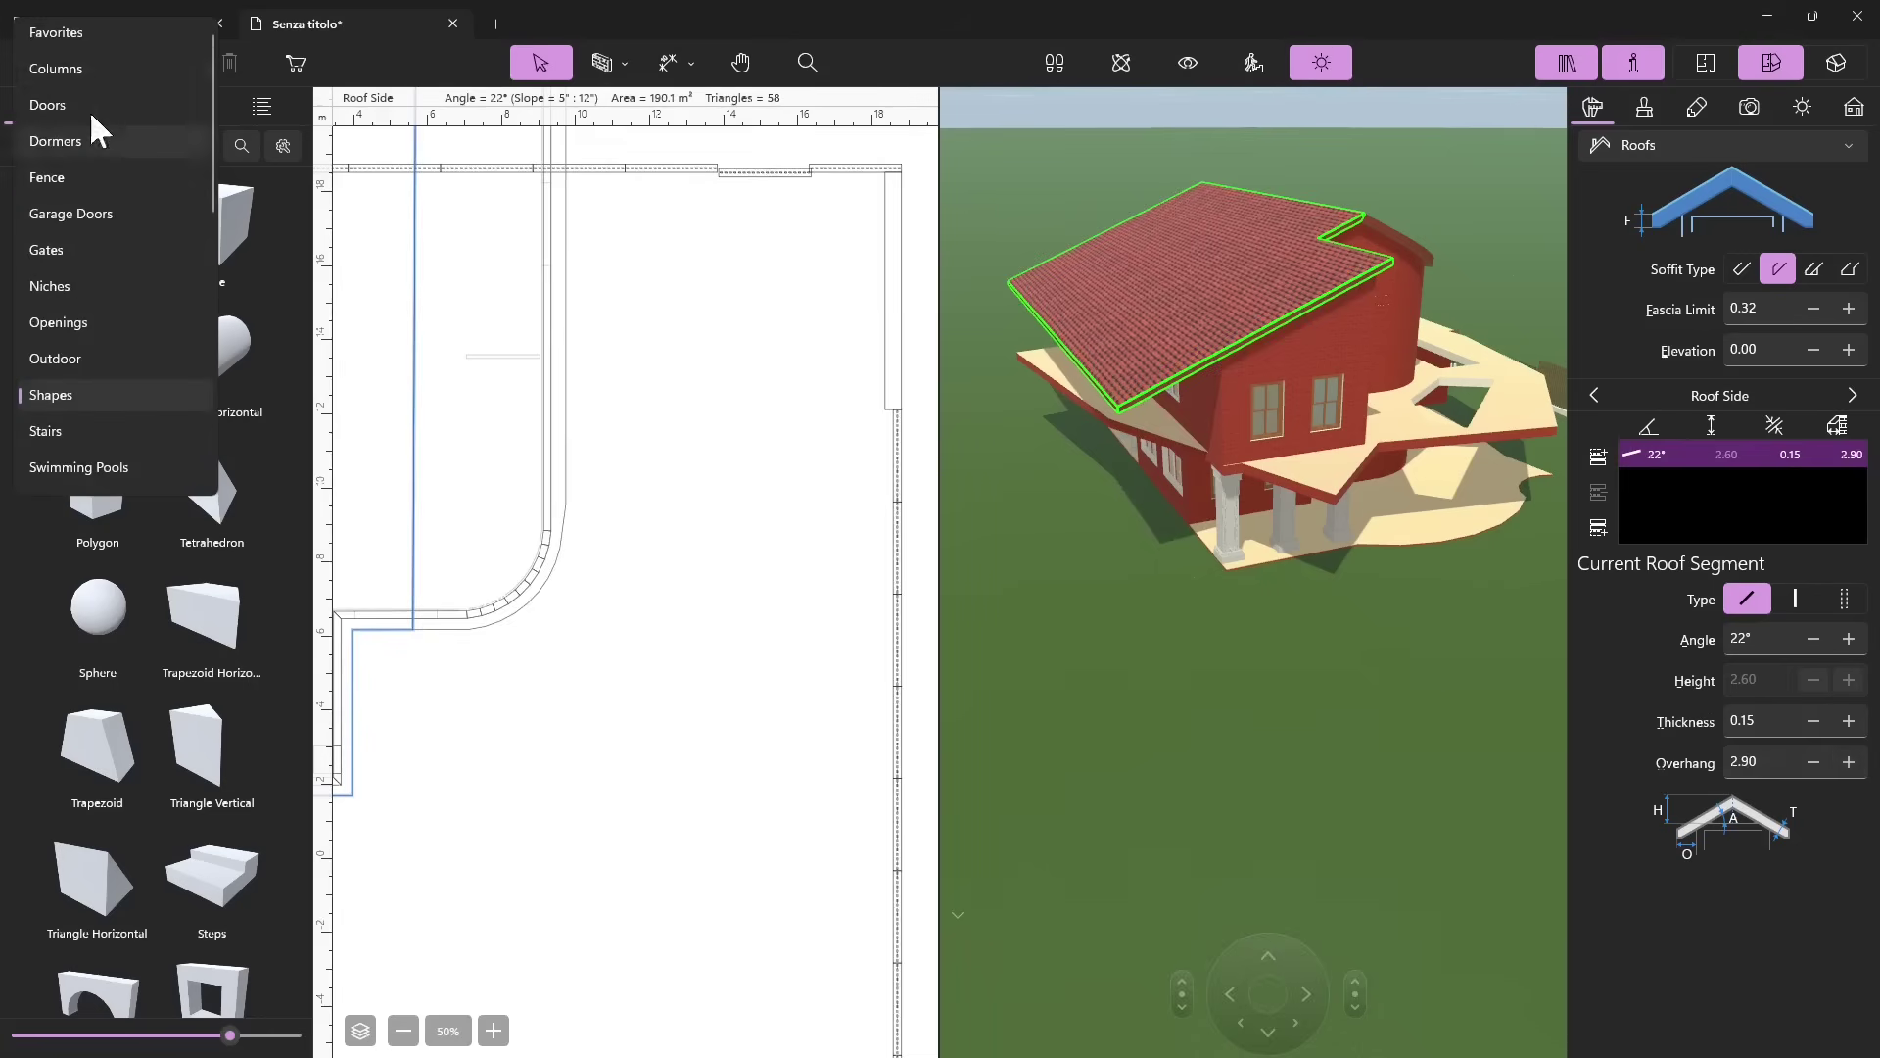
click(74, 147)
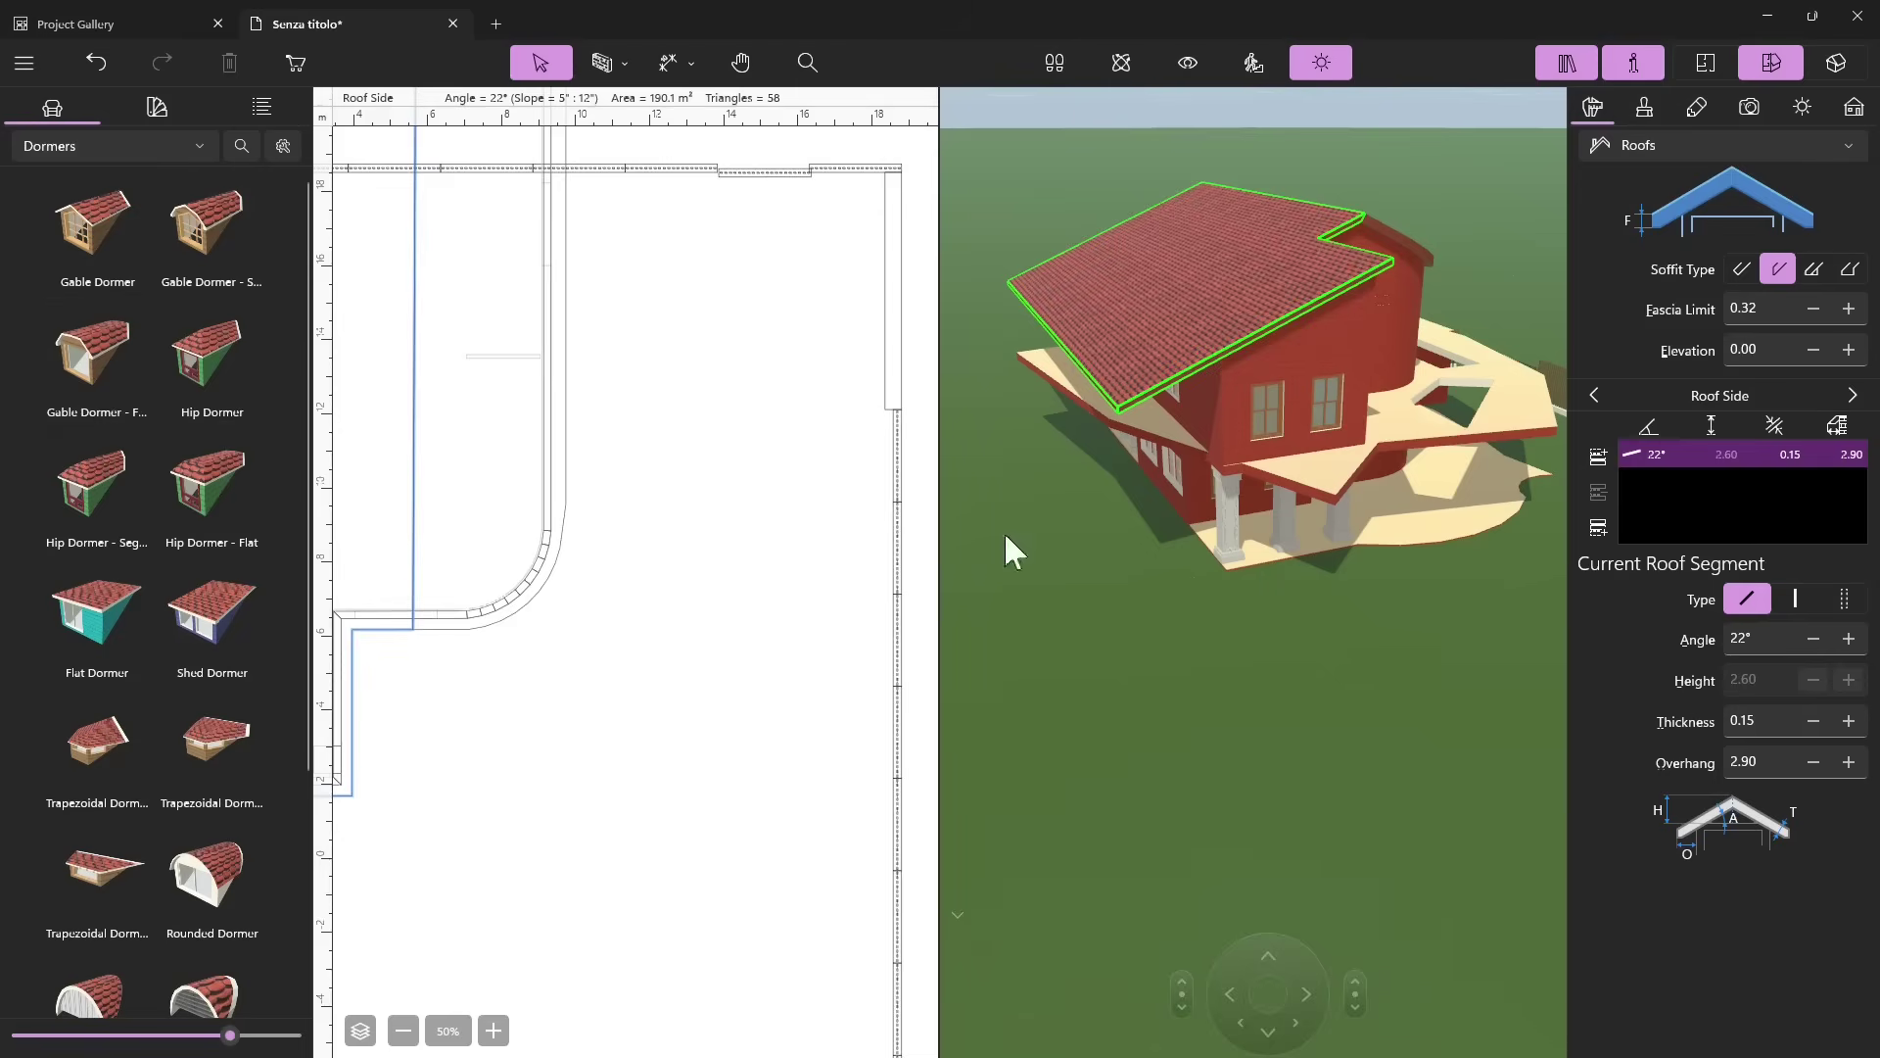
scroll(714, 663, down, 5)
scroll(578, 621, up, 1)
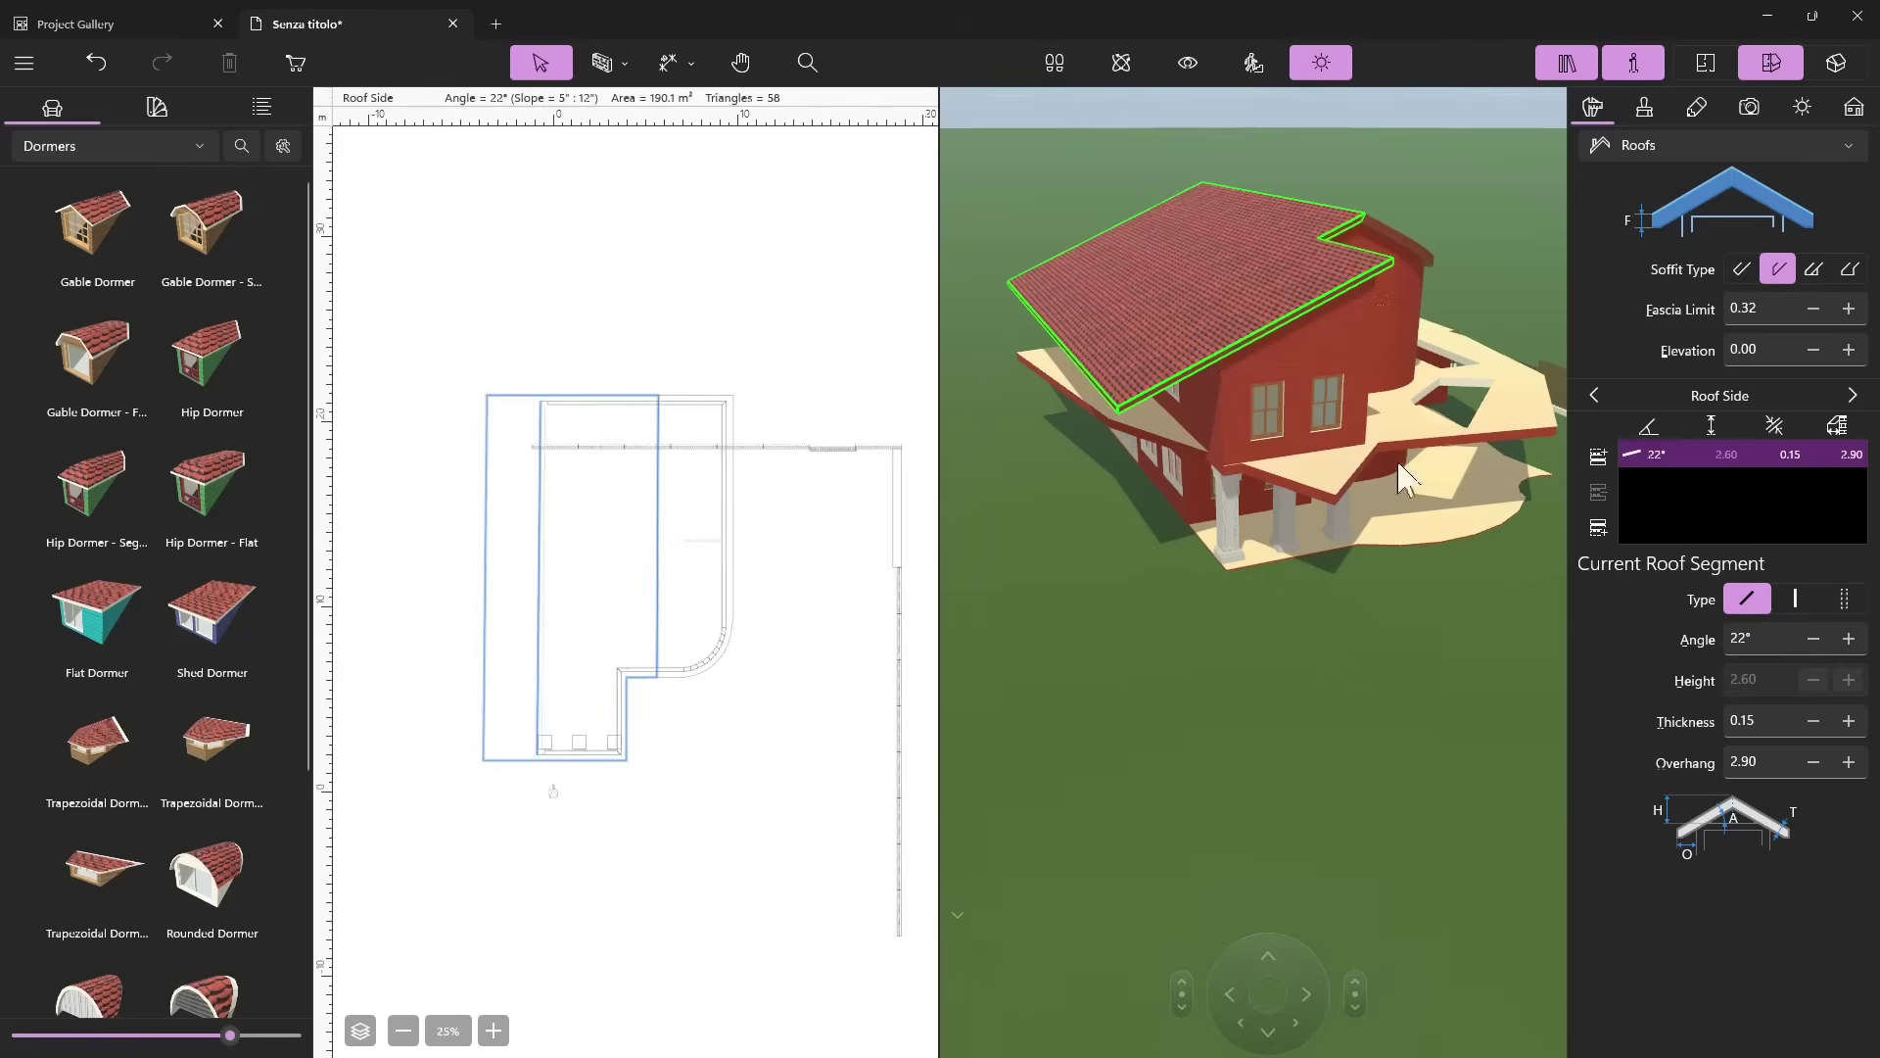
click(1853, 108)
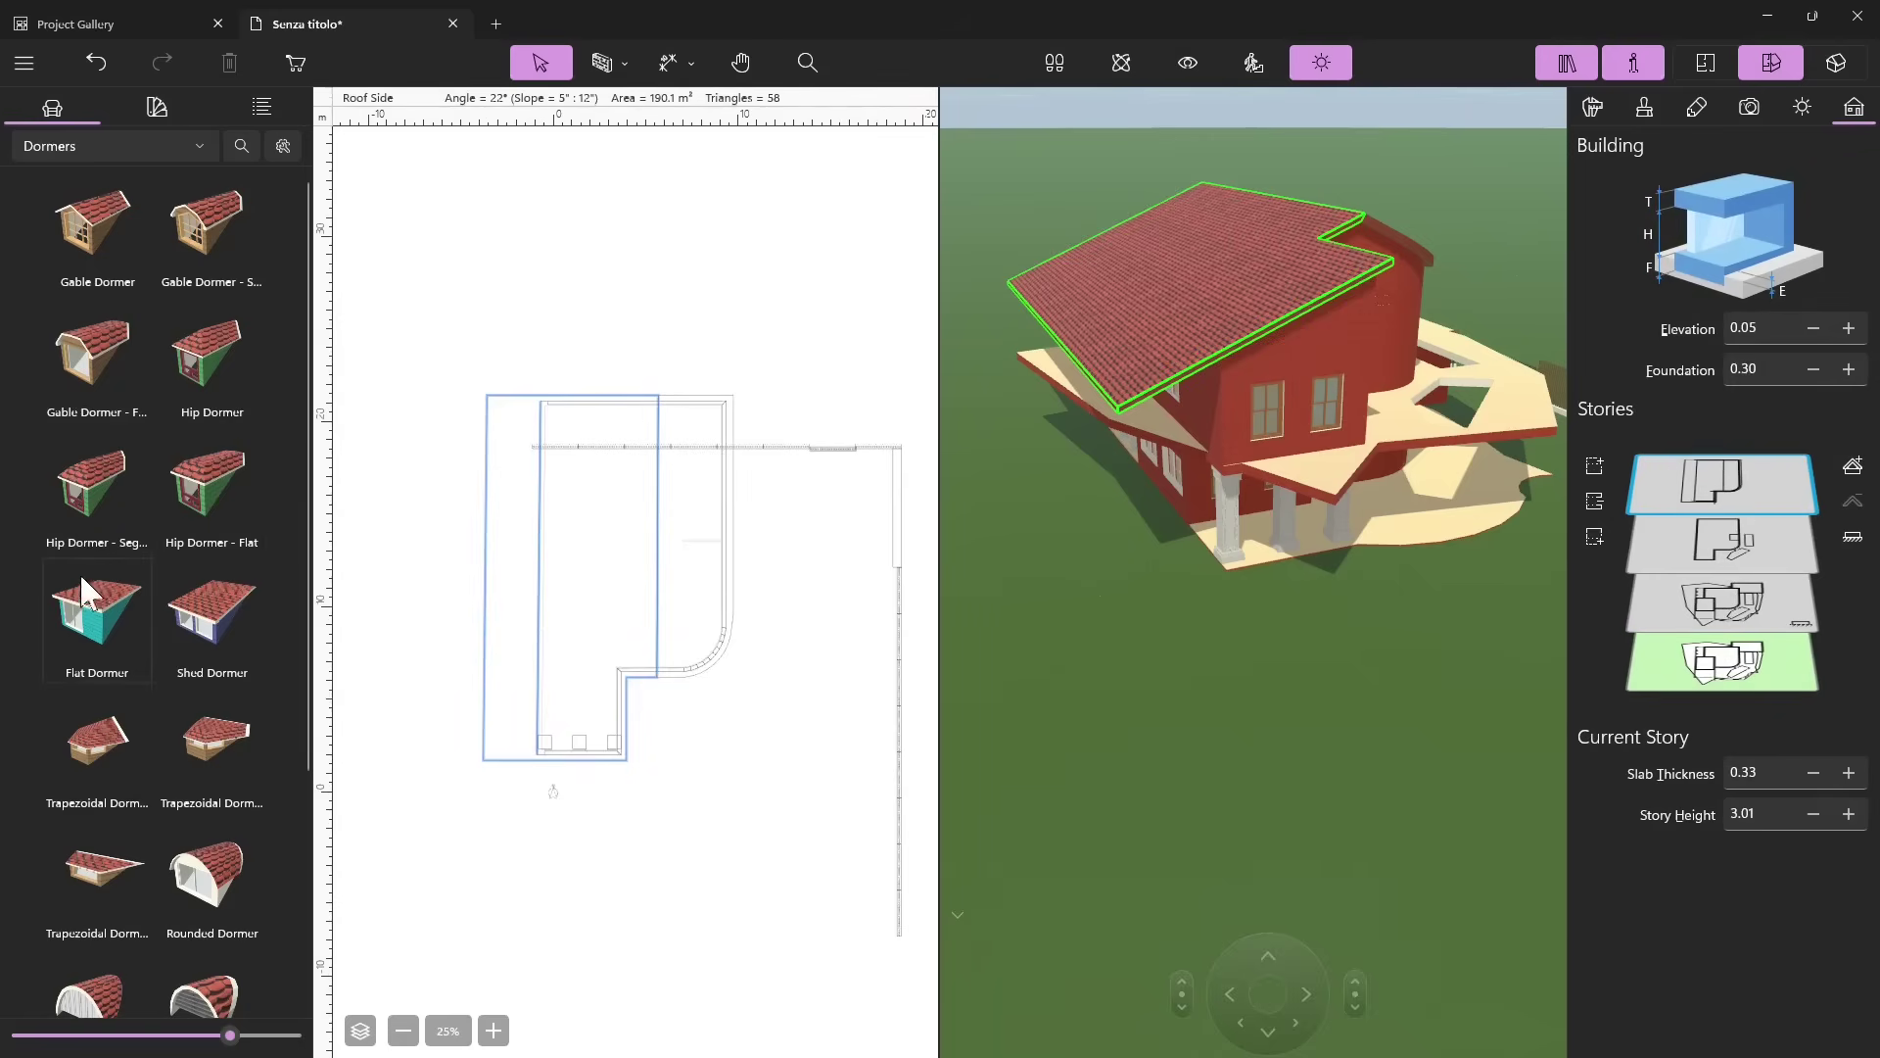
drag(216, 625, 573, 495)
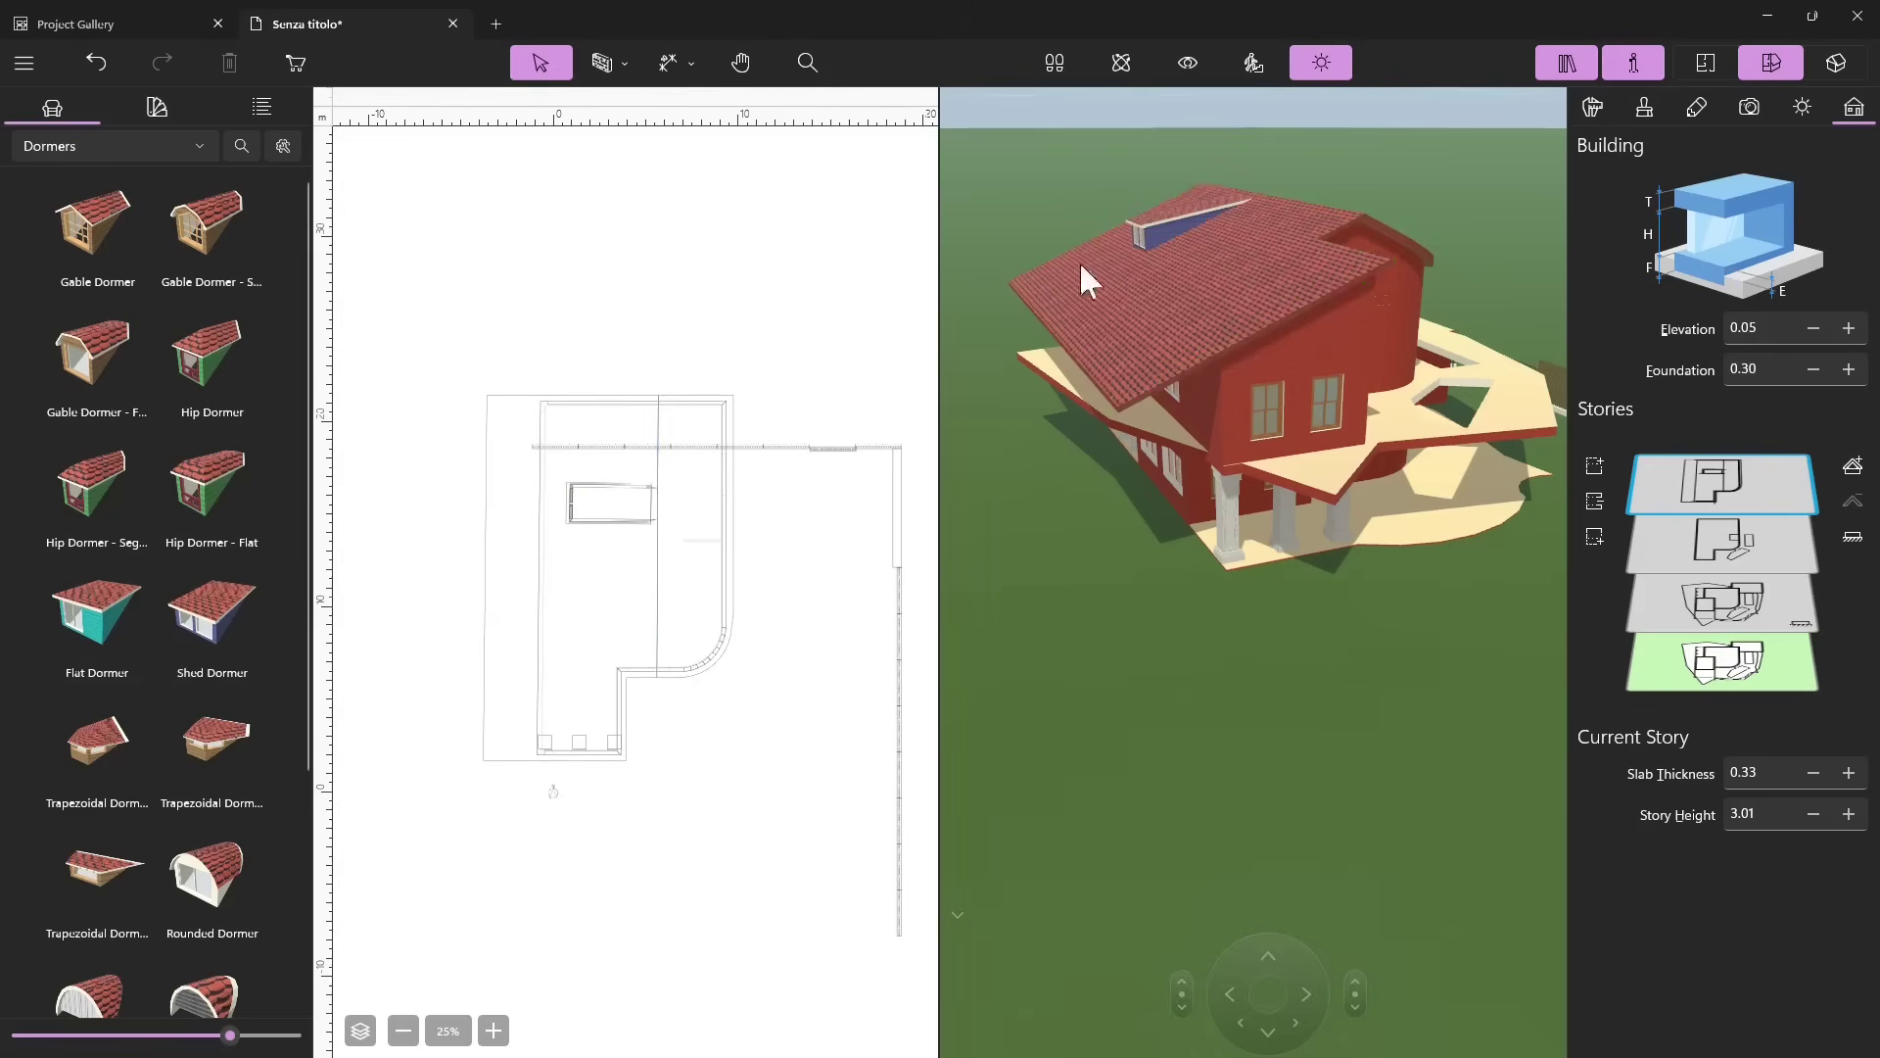
drag(108, 646, 587, 617)
middle_drag(1239, 260, 1263, 473)
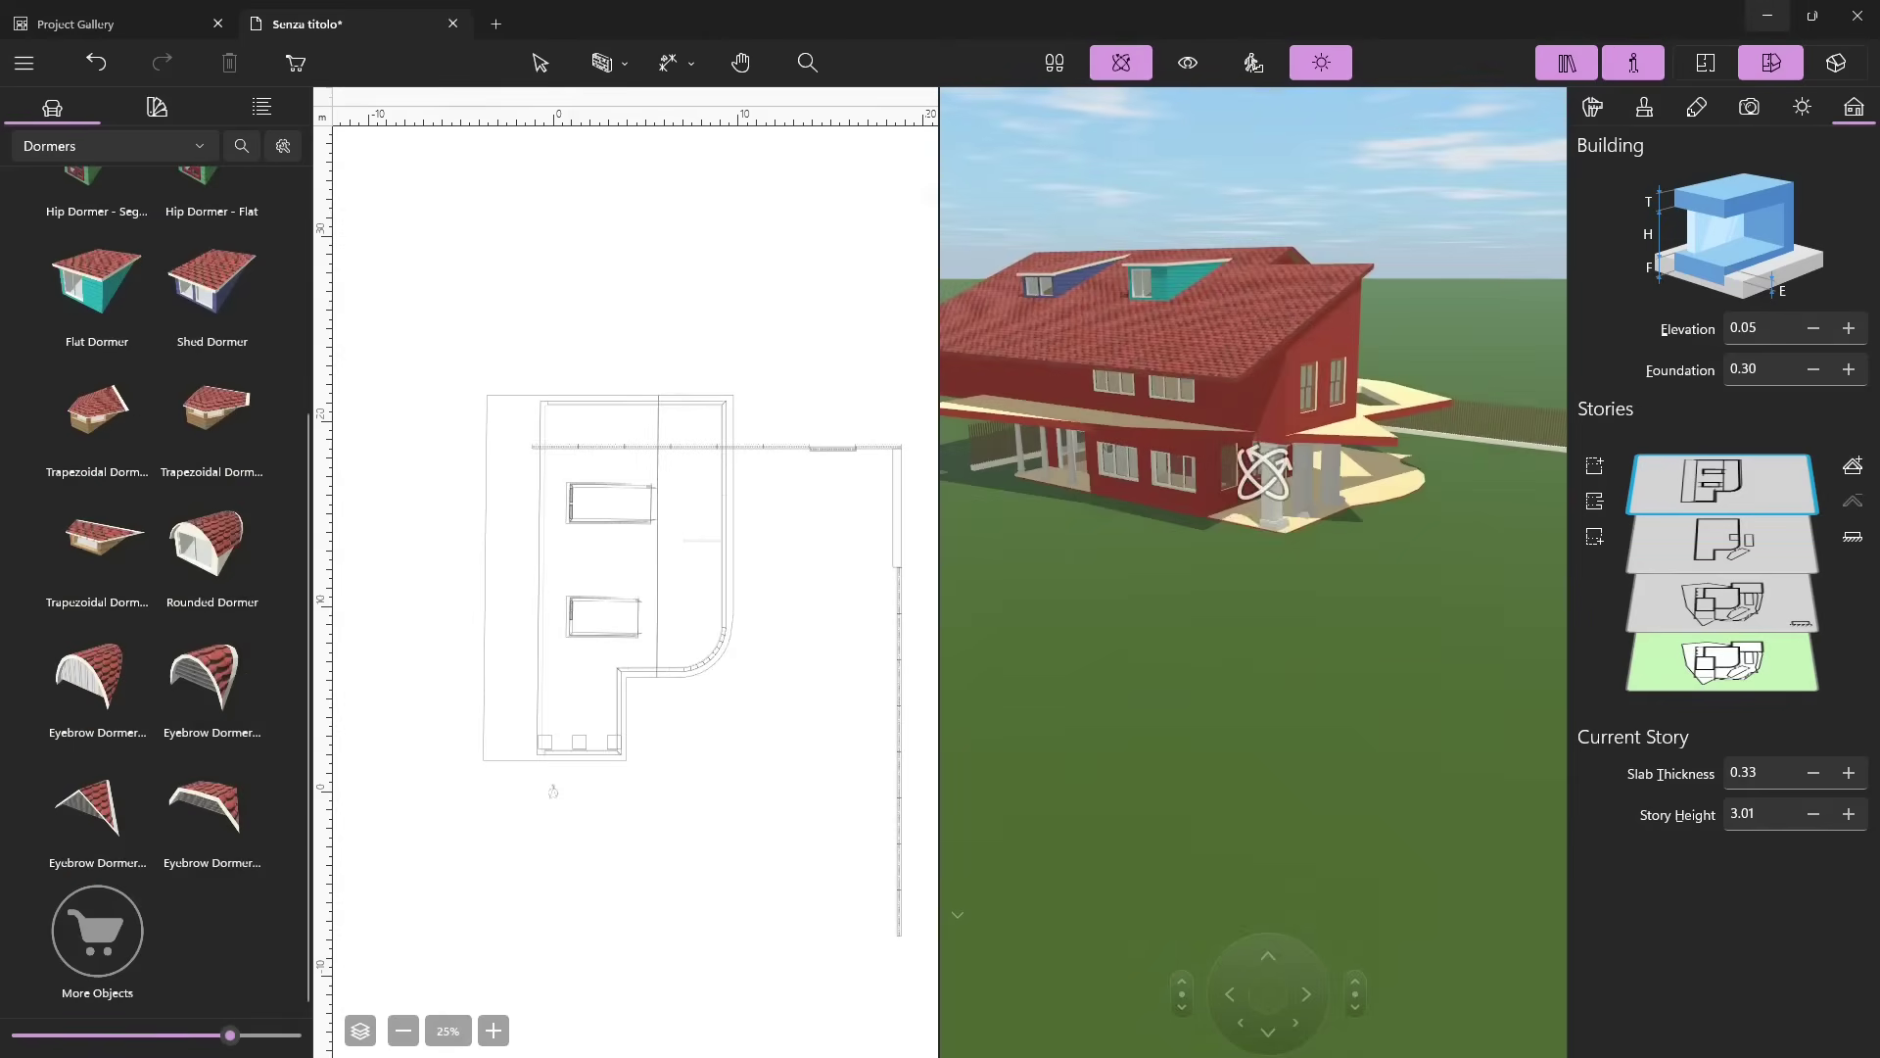